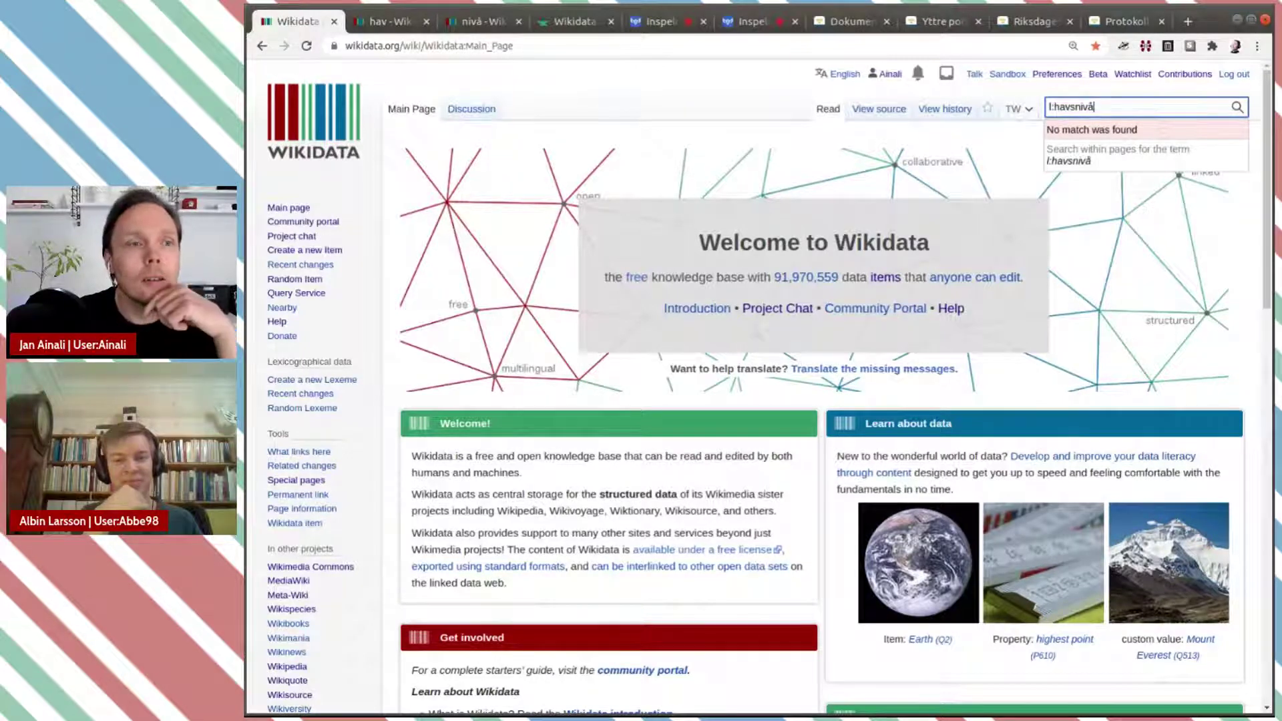
Step: Search the Wikidata lexemes for "l:havsnivå" and then for "l:hav"
{"action": "key", "text": "Return"}
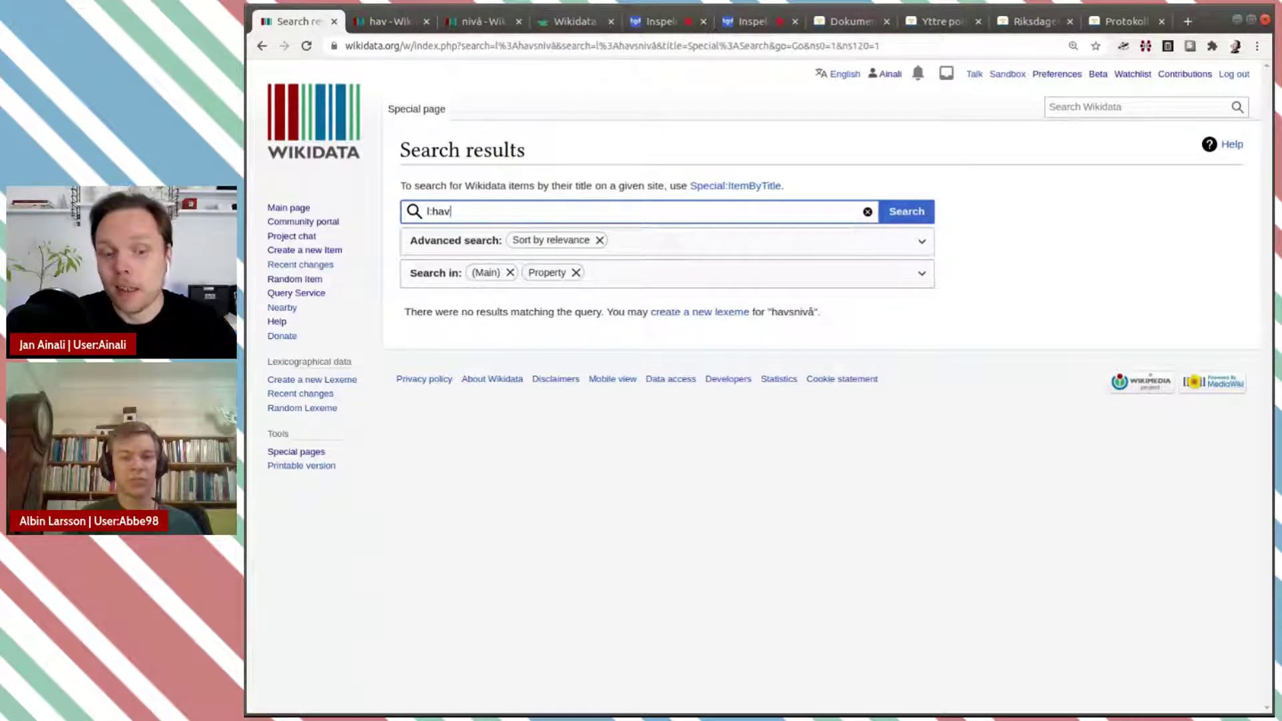
{"action": "key", "text": "Return"}
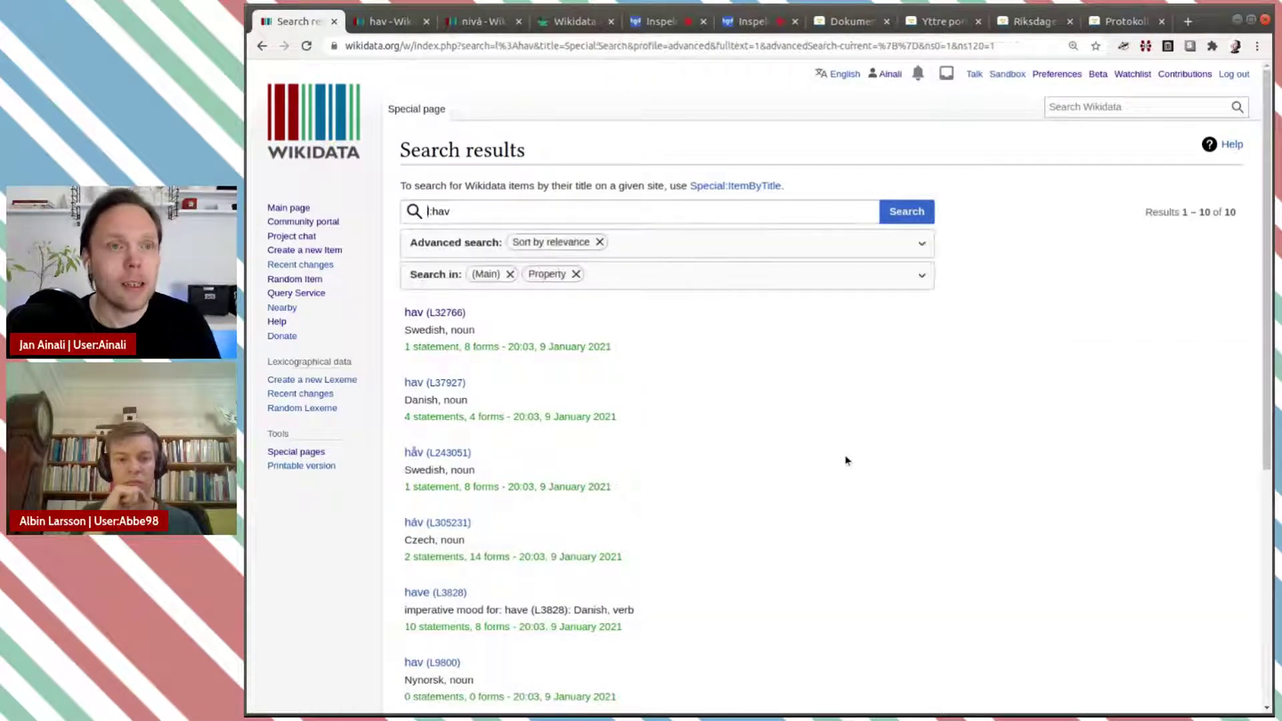
Step: Extend the lexeme search term back to "l:havsnivå", run the search again and enlarge the results page
{"action": "left_click", "coordinate": [565, 204]}
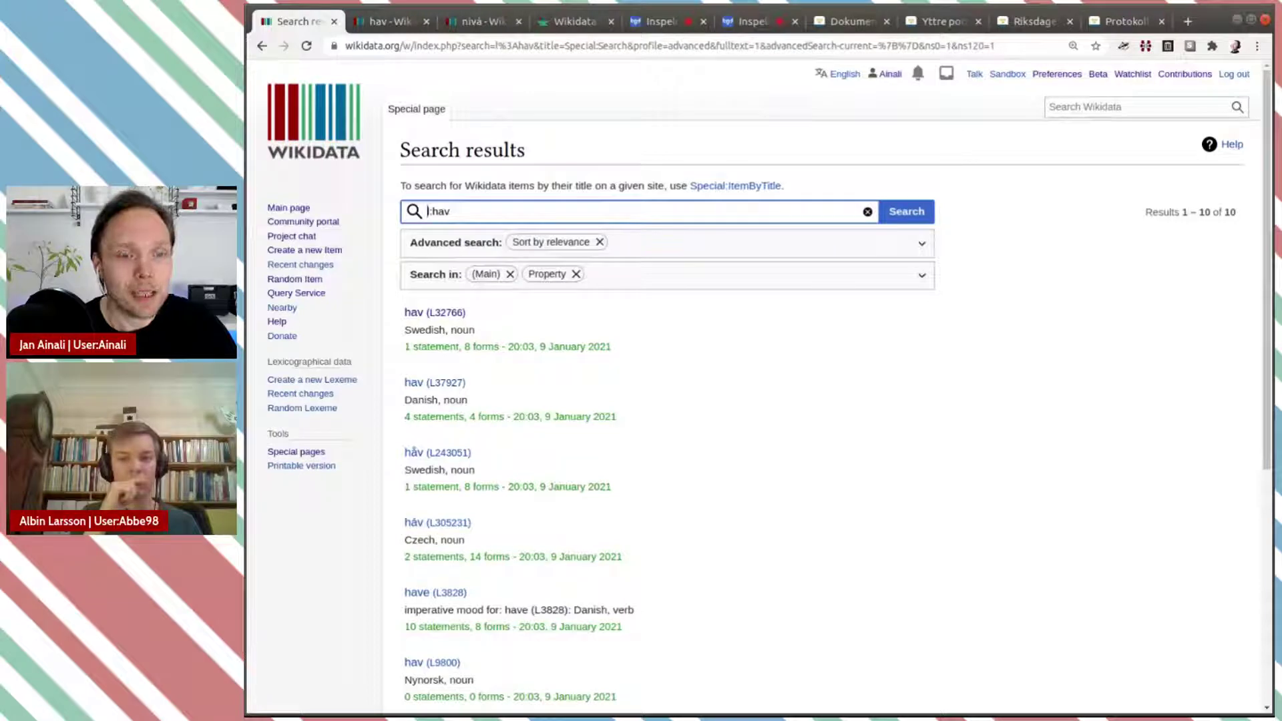
{"action": "left_click", "coordinate": [495, 210]}
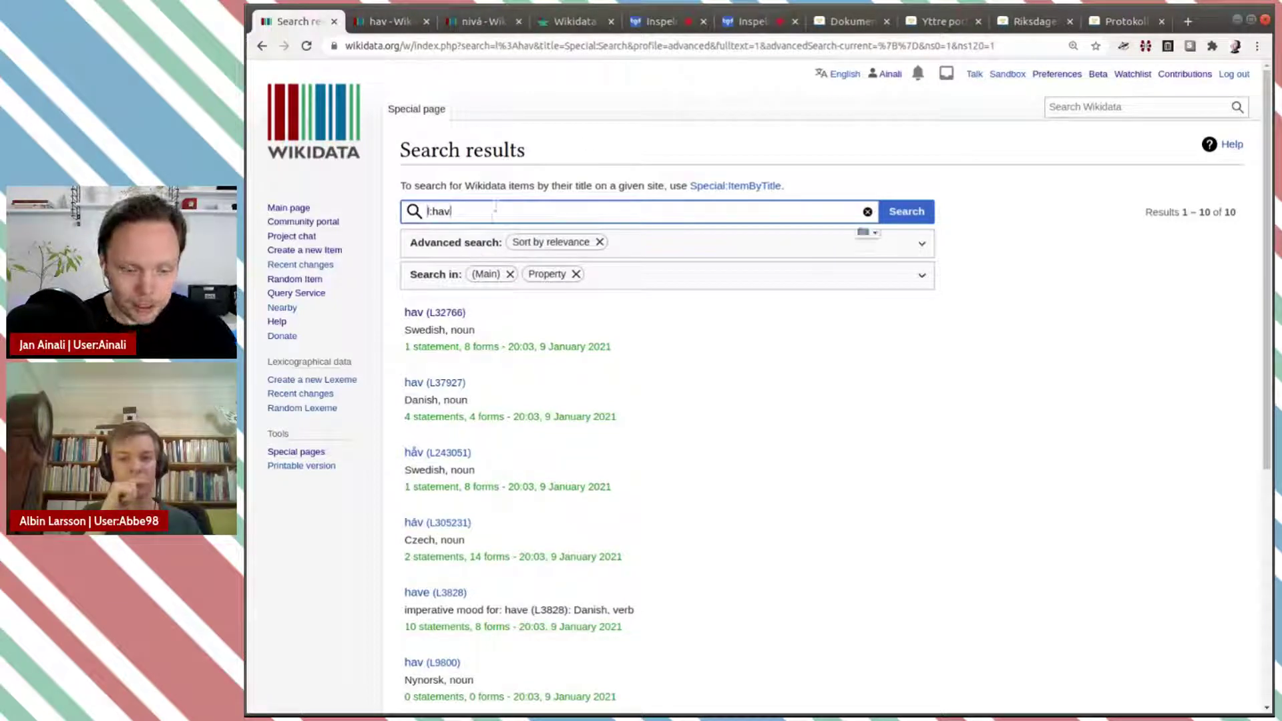
{"action": "type", "text": "snivå"}
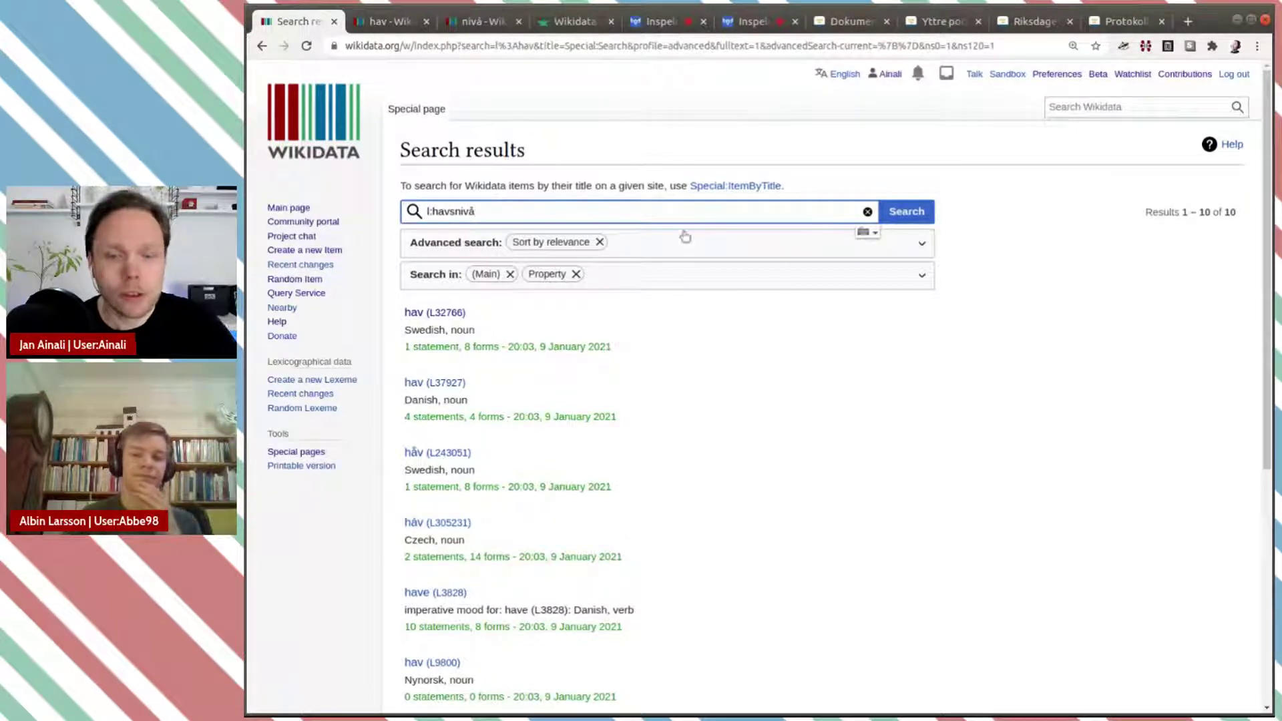
{"action": "left_click", "coordinate": [923, 213]}
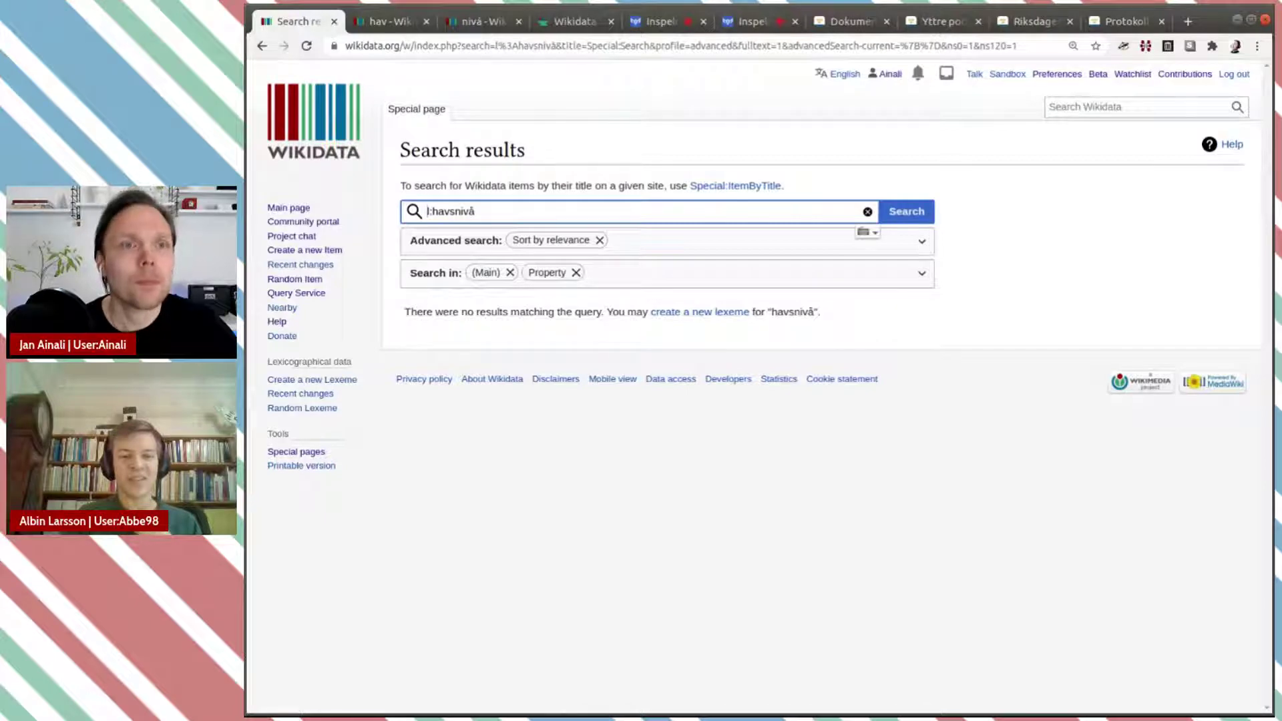
{"action": "key", "text": "ctrl+plus"}
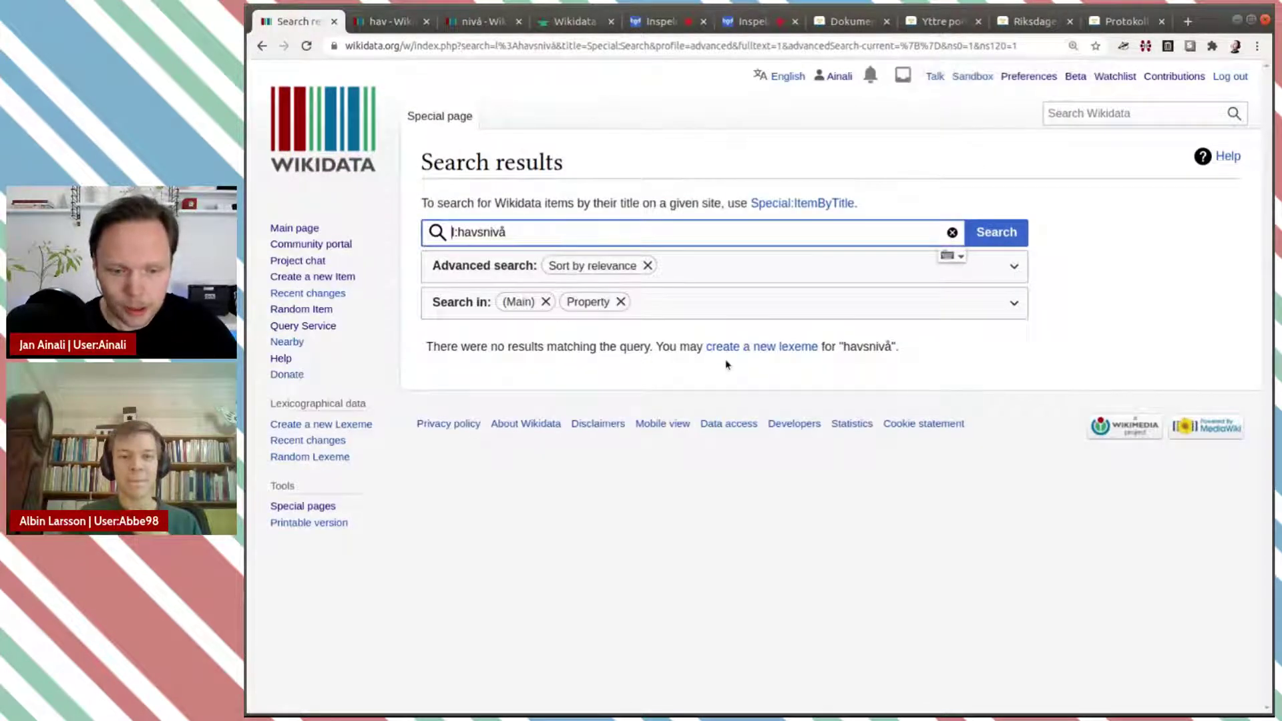
{"action": "key", "text": "ctrl+plus"}
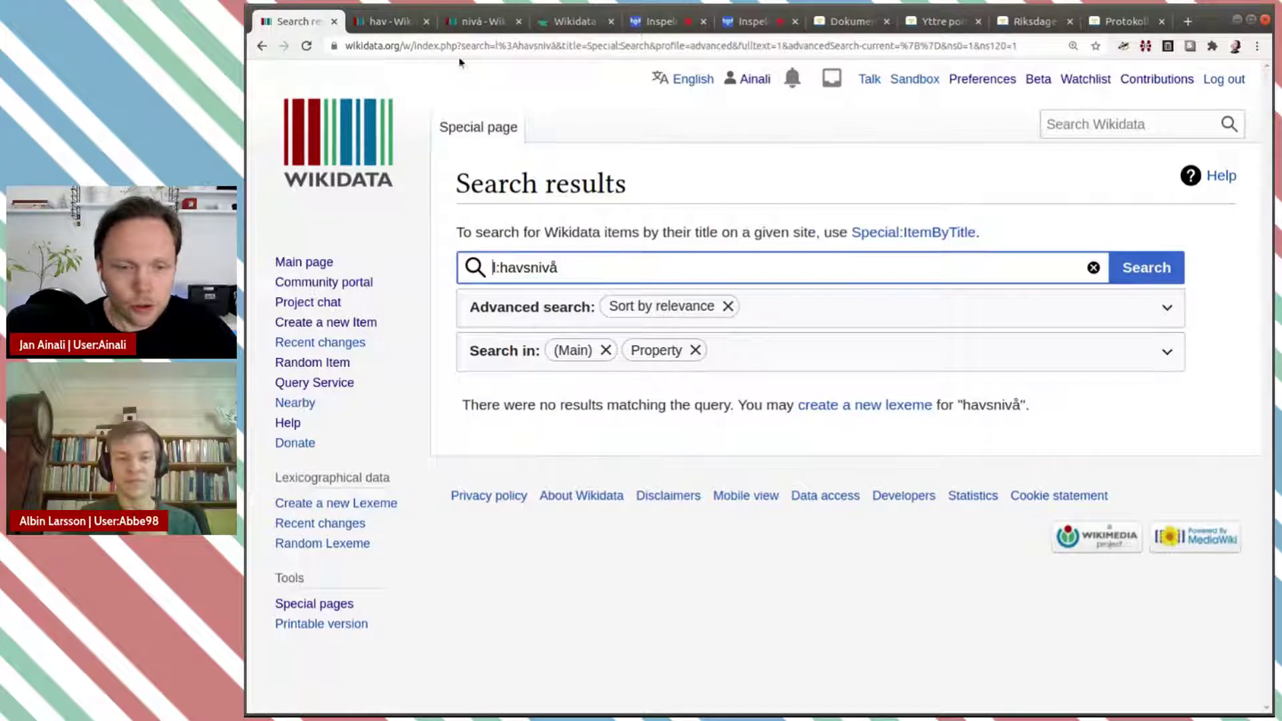
Step: Switch to Wikidata Lexeme Forms and open the Swedish "svenskt substantiv (utrum)" template in its own tab
{"action": "left_click", "coordinate": [551, 24]}
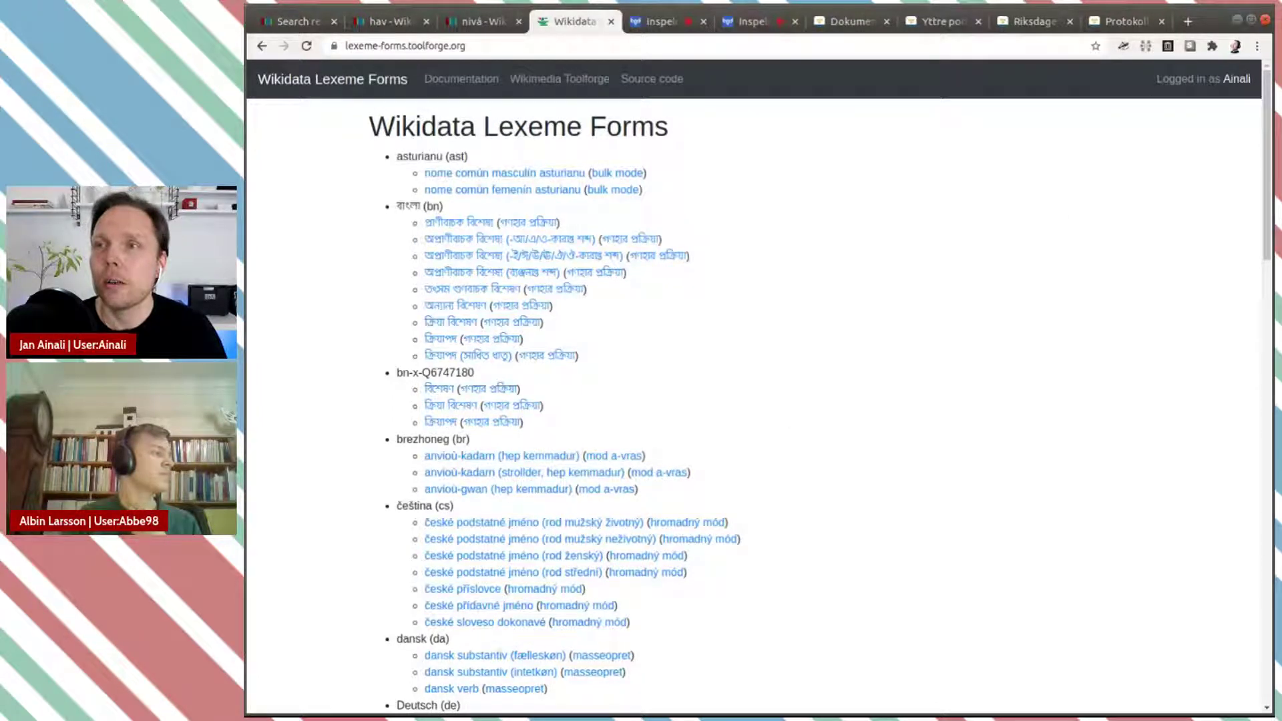
{"action": "key", "text": "alt+Tab"}
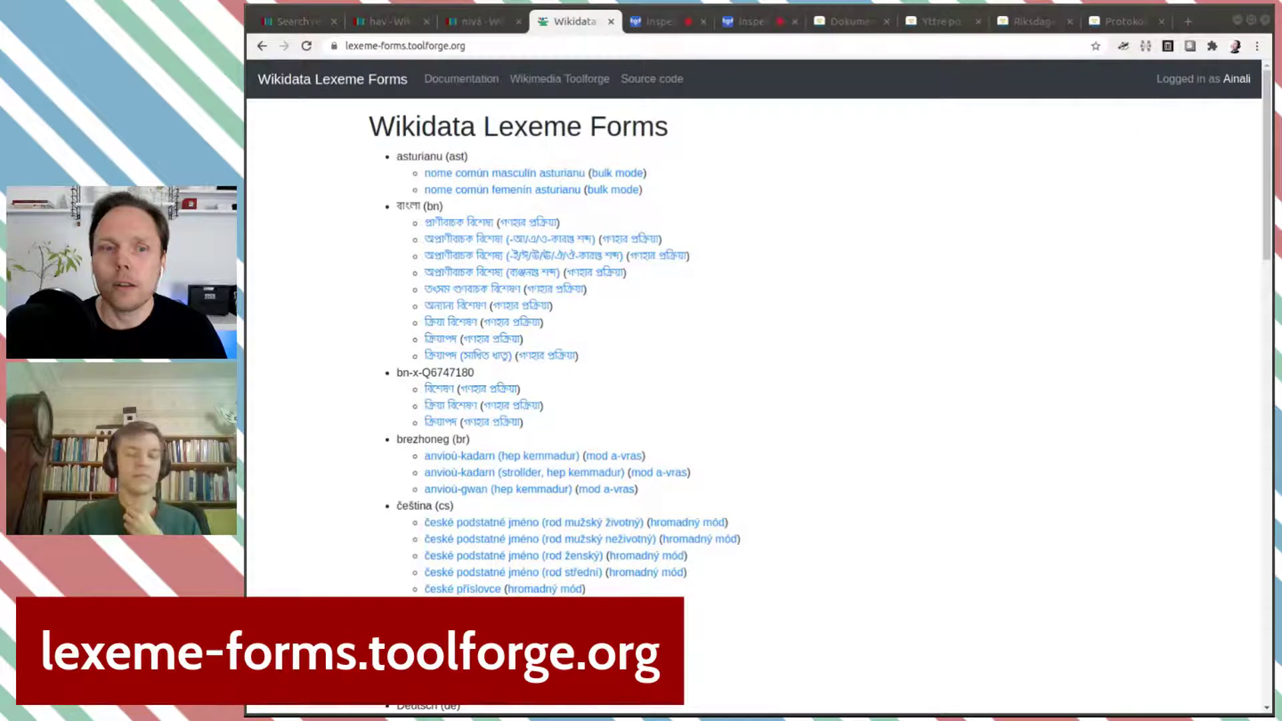
{"action": "scroll", "coordinate": [758, 386], "scroll_direction": "down", "scroll_amount": 3}
{"action": "scroll", "coordinate": [760, 398], "scroll_direction": "down", "scroll_amount": 13}
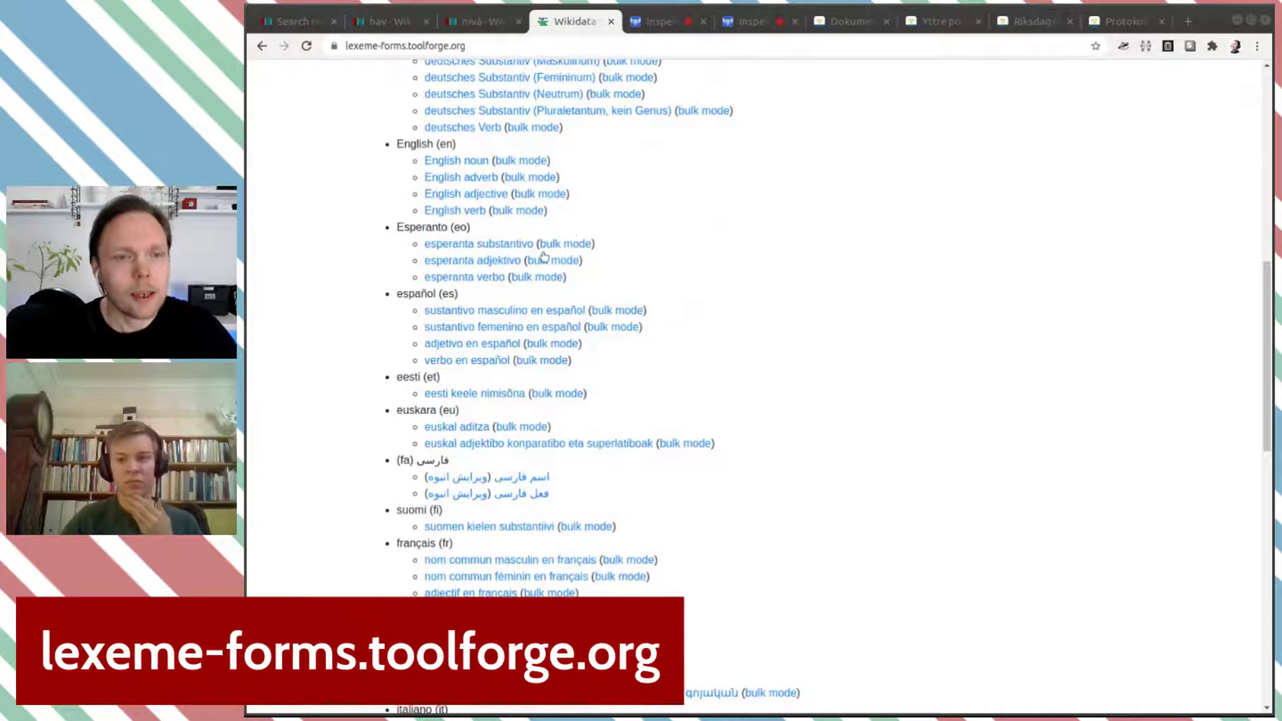
{"action": "scroll", "coordinate": [543, 257], "scroll_direction": "down", "scroll_amount": 9}
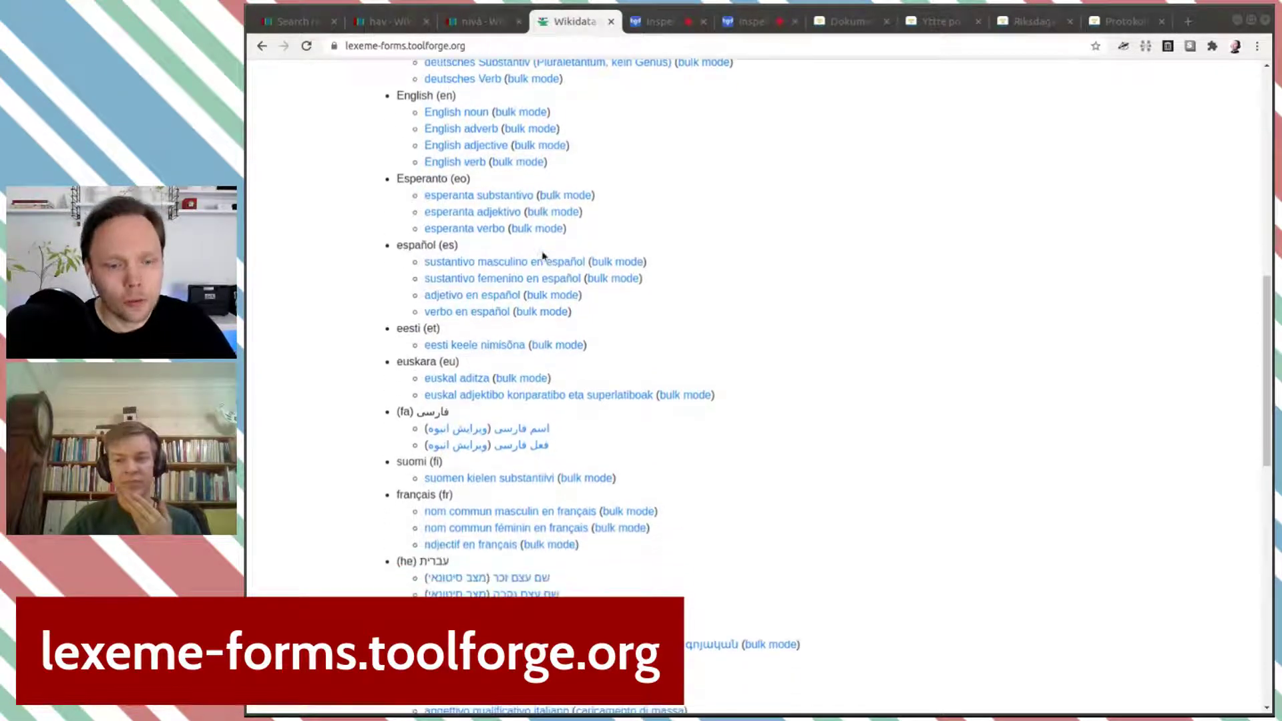
{"action": "scroll", "coordinate": [543, 263], "scroll_direction": "down", "scroll_amount": 8}
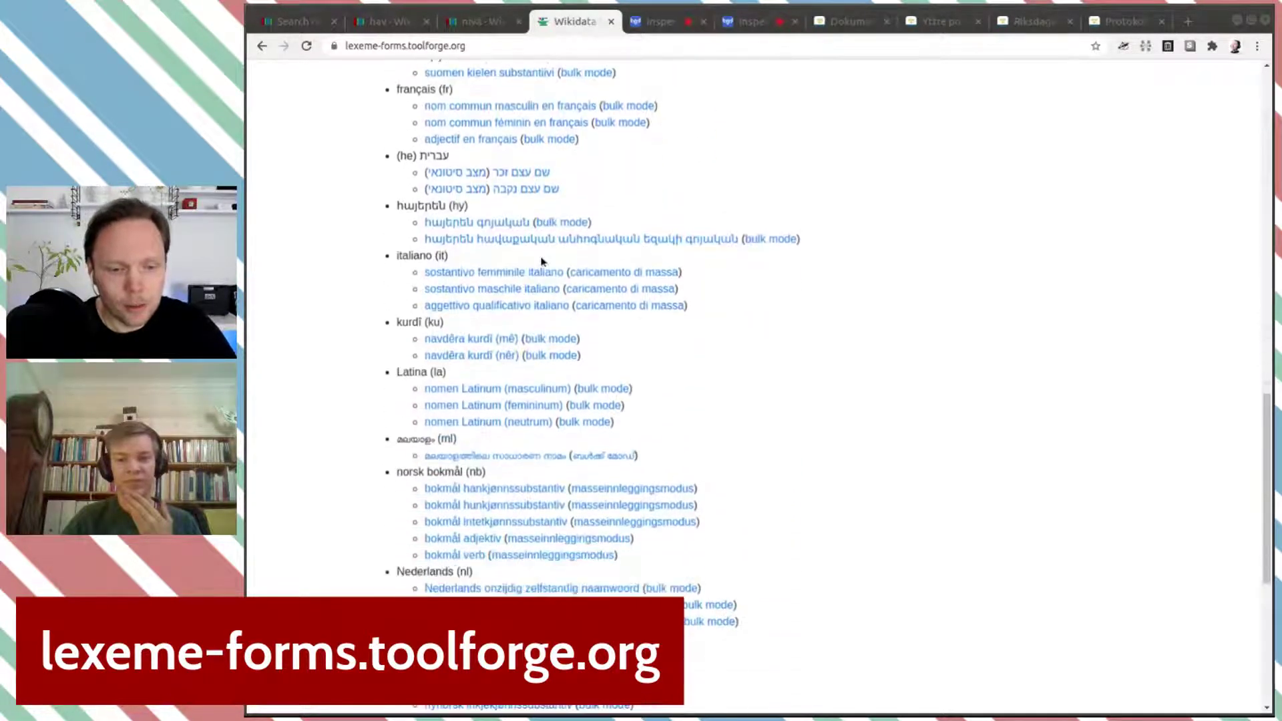
{"action": "scroll", "coordinate": [747, 398], "scroll_direction": "down", "scroll_amount": 4}
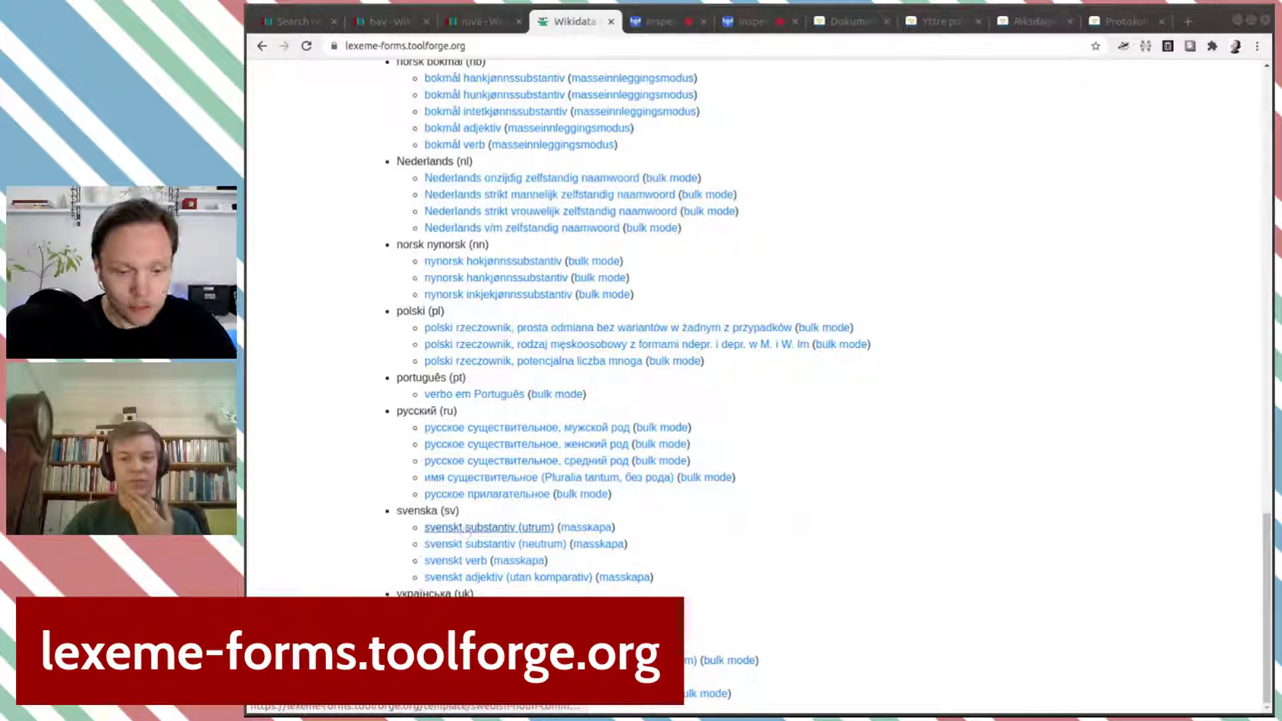
{"action": "middle_click", "coordinate": [467, 528]}
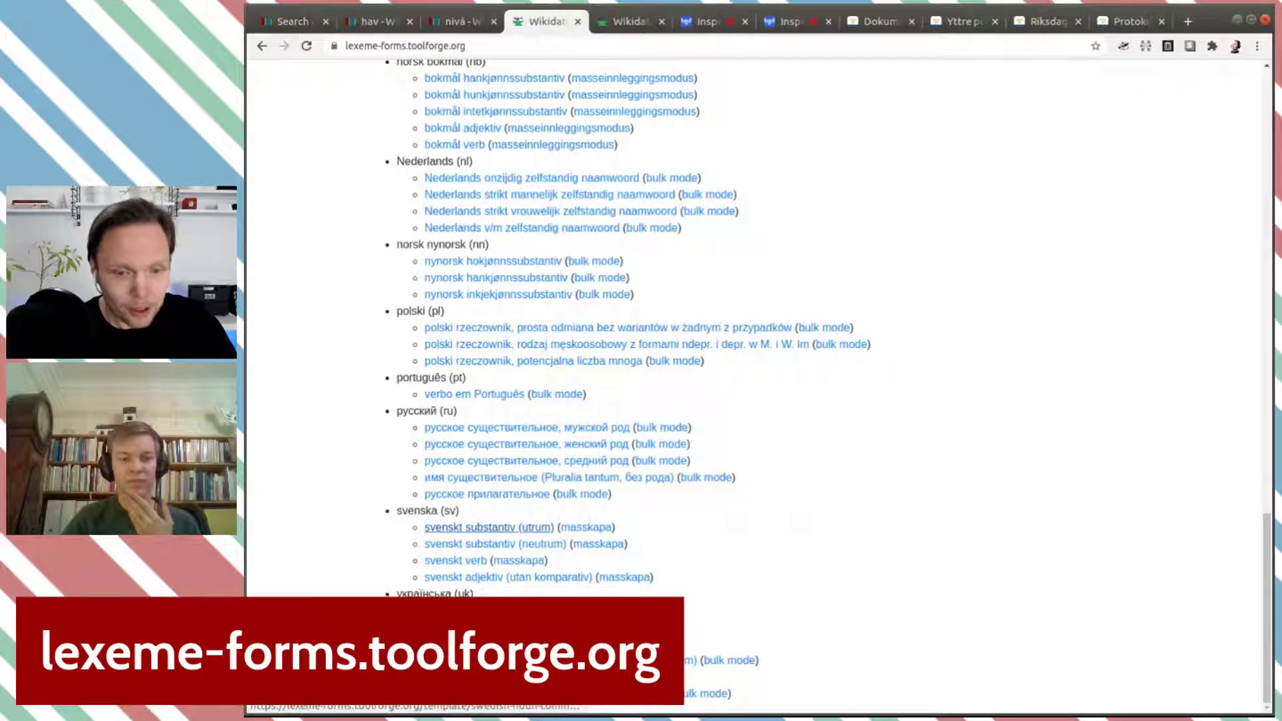
{"action": "key", "text": "ctrl+Tab"}
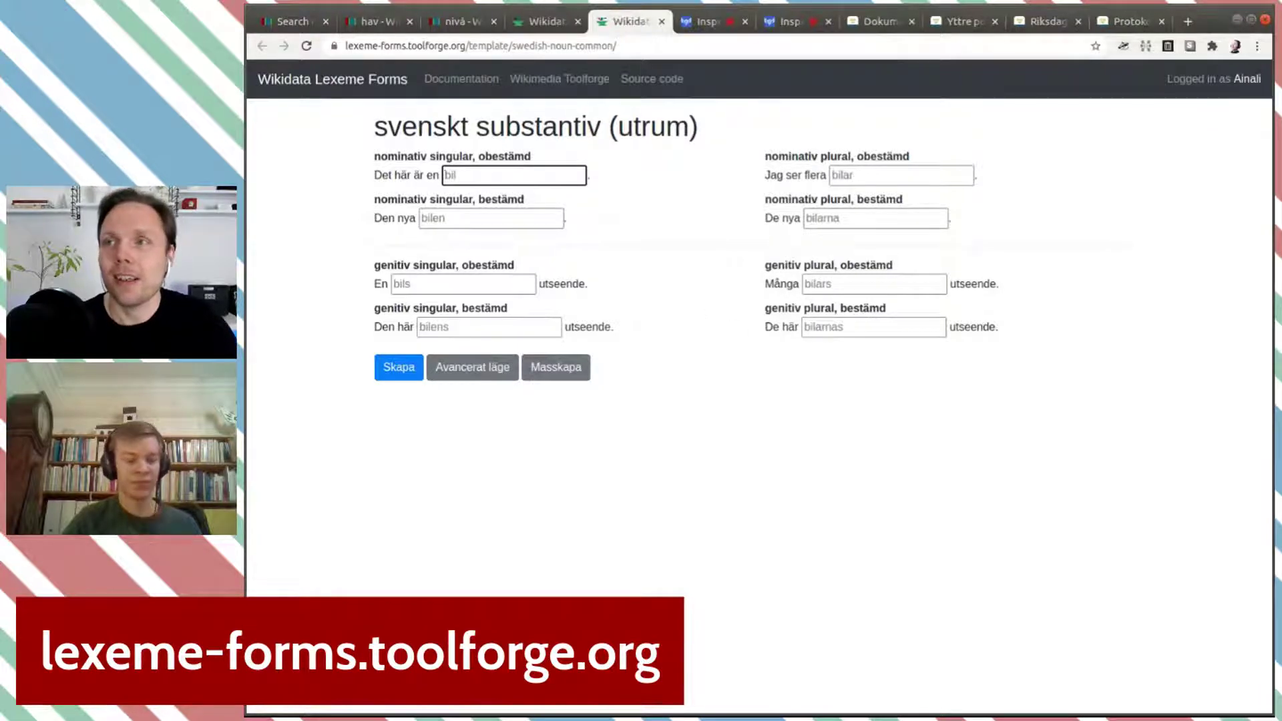
Step: Fill in the nominative singular forms with "havsnivå" as indefinite and "havsnivån" as definite
{"action": "key", "text": "alt+Tab"}
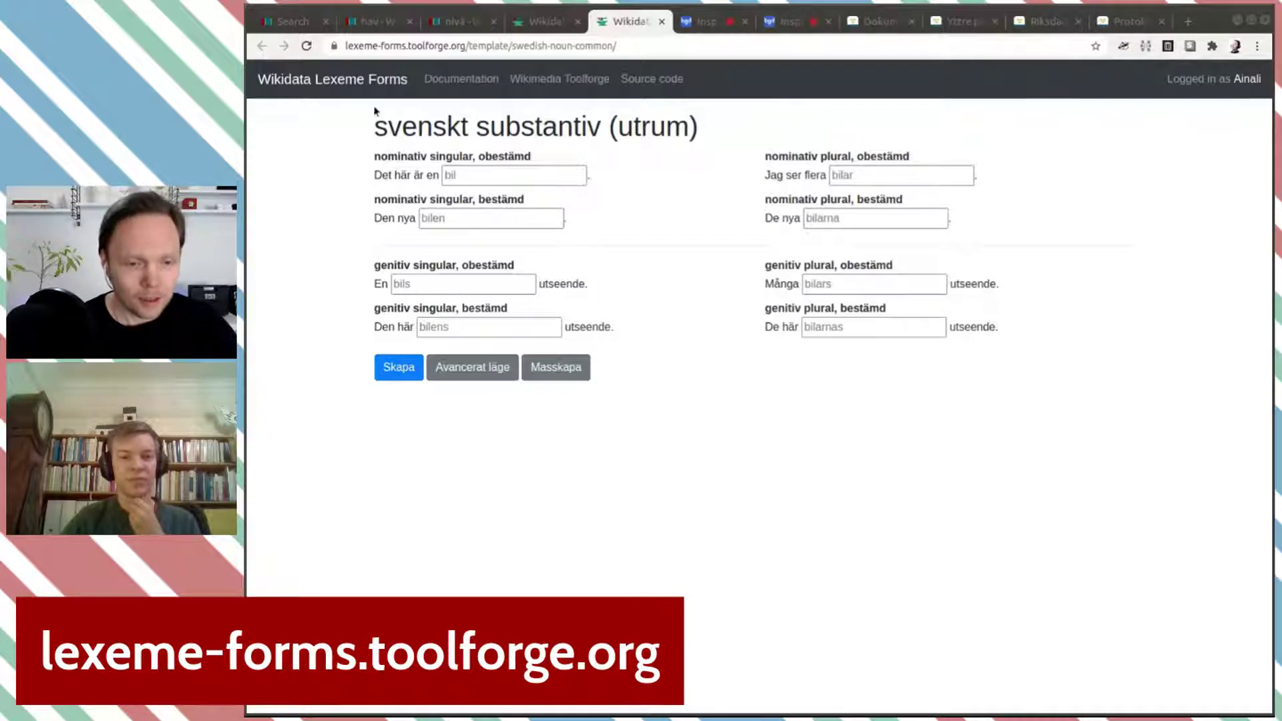
{"action": "left_click", "coordinate": [471, 177]}
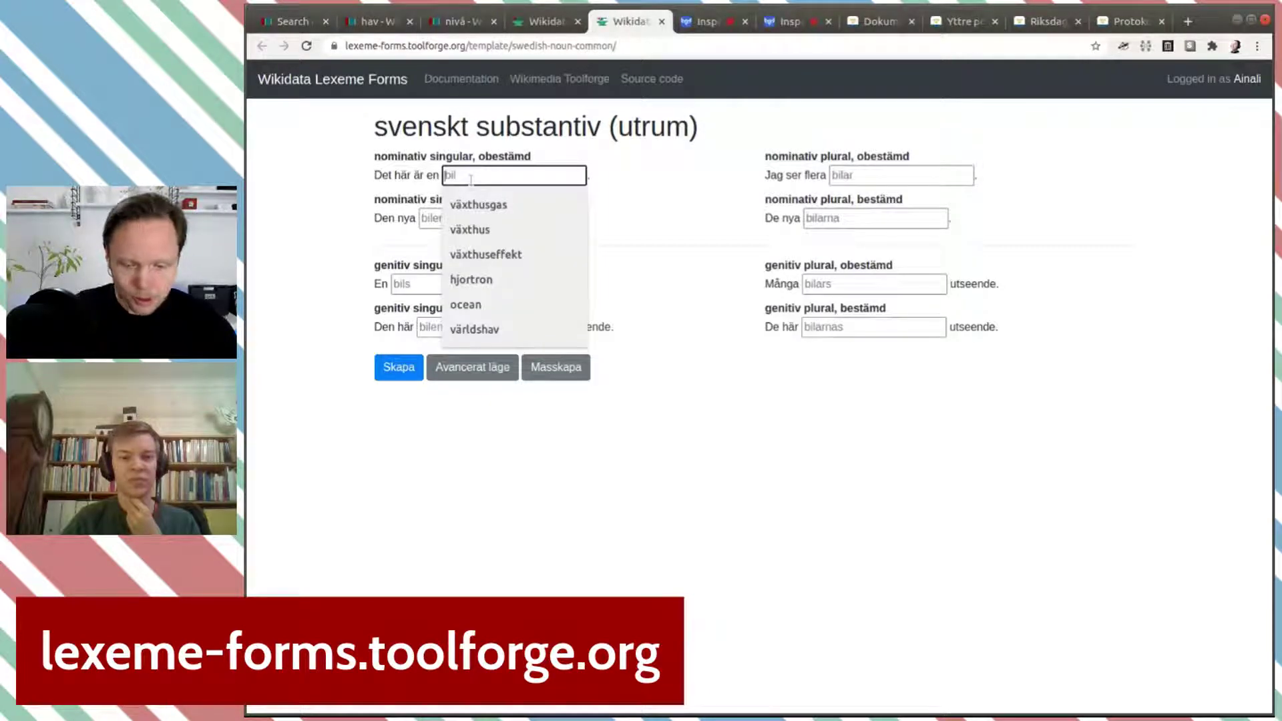
{"action": "type", "text": "havsni"}
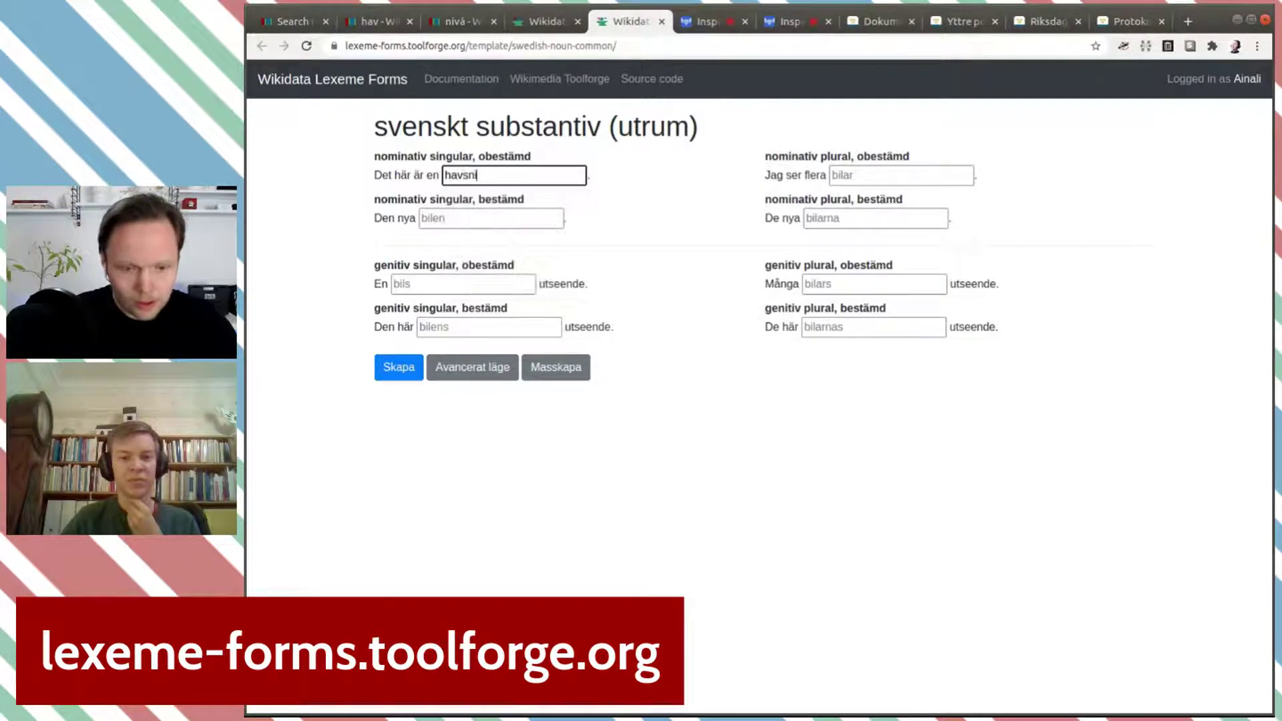
{"action": "type", "text": "vp"}
{"action": "key", "text": "BackSpace"}
{"action": "type", "text": "å"}
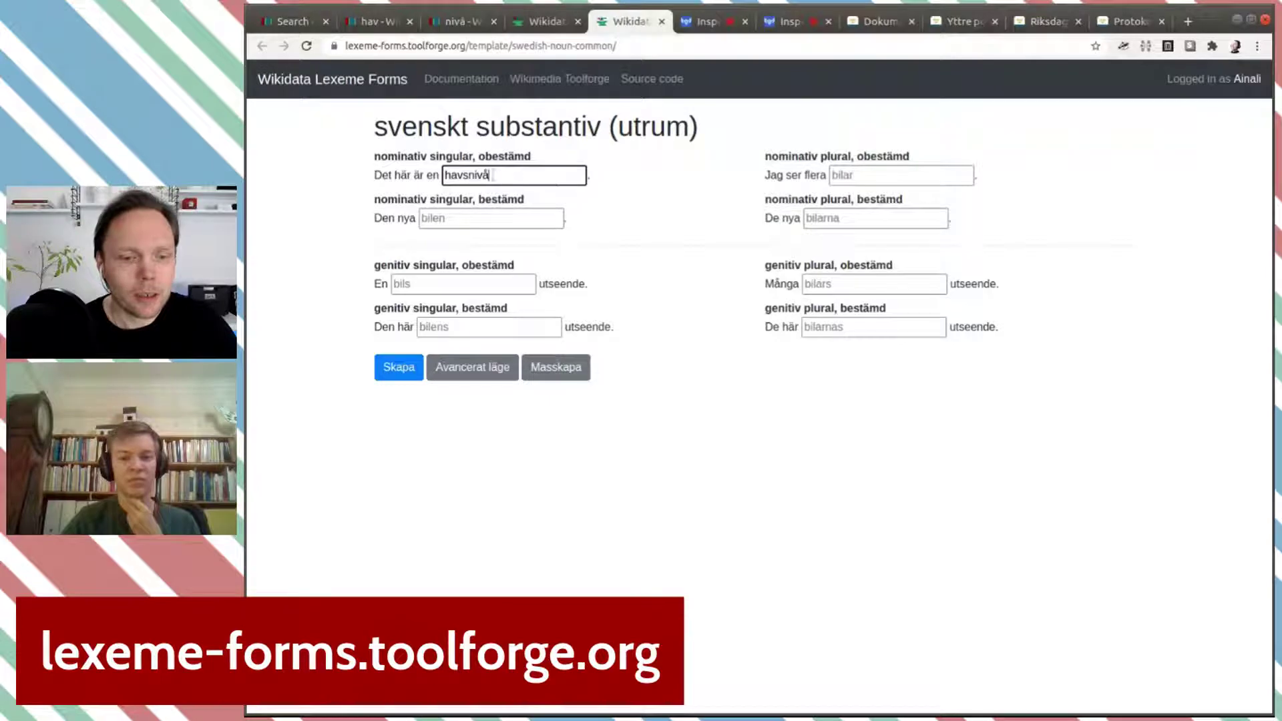
{"action": "double_click", "coordinate": [474, 175]}
{"action": "key", "text": "ctrl+c"}
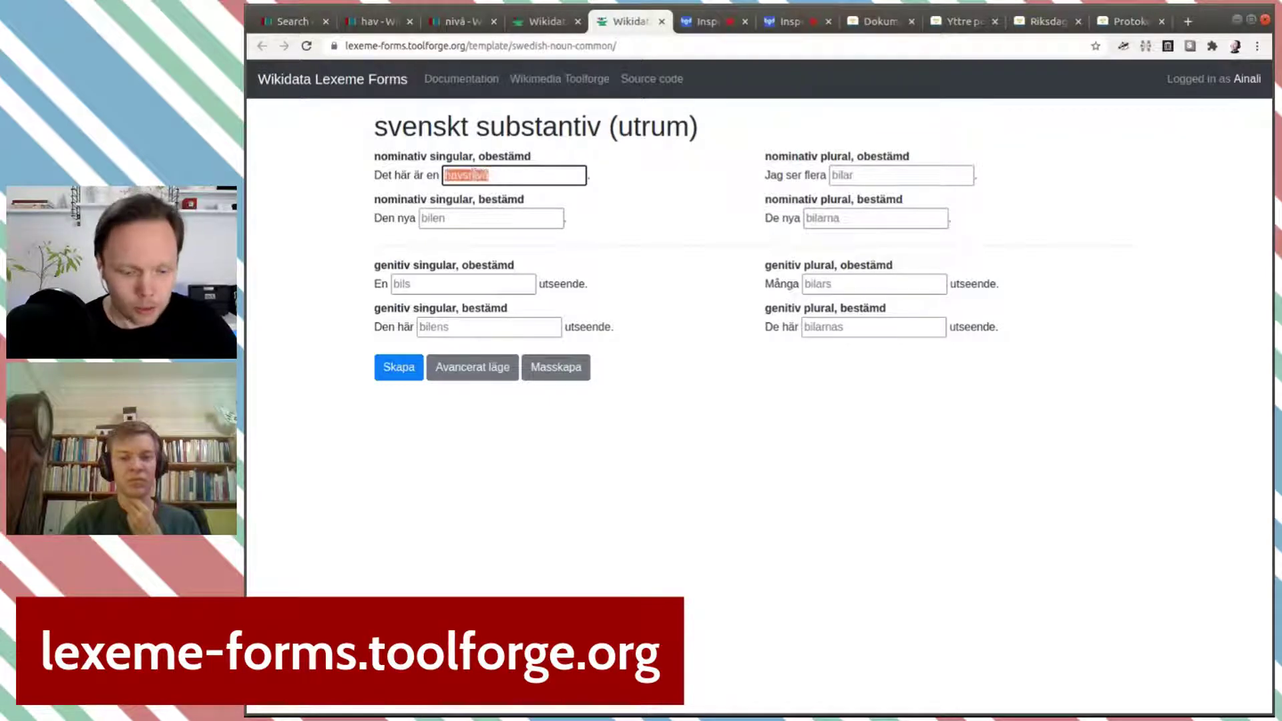
{"action": "left_click", "coordinate": [540, 176]}
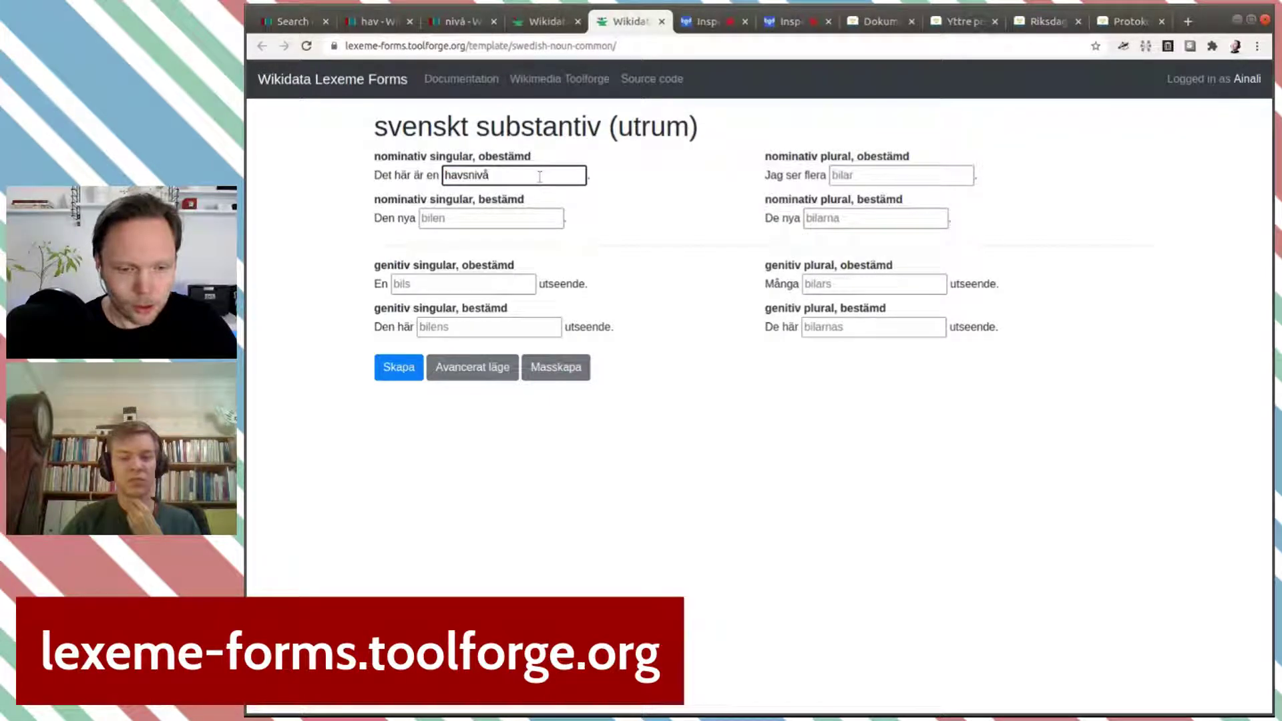
{"action": "key", "text": "Tab"}
{"action": "key", "text": "ctrl+v"}
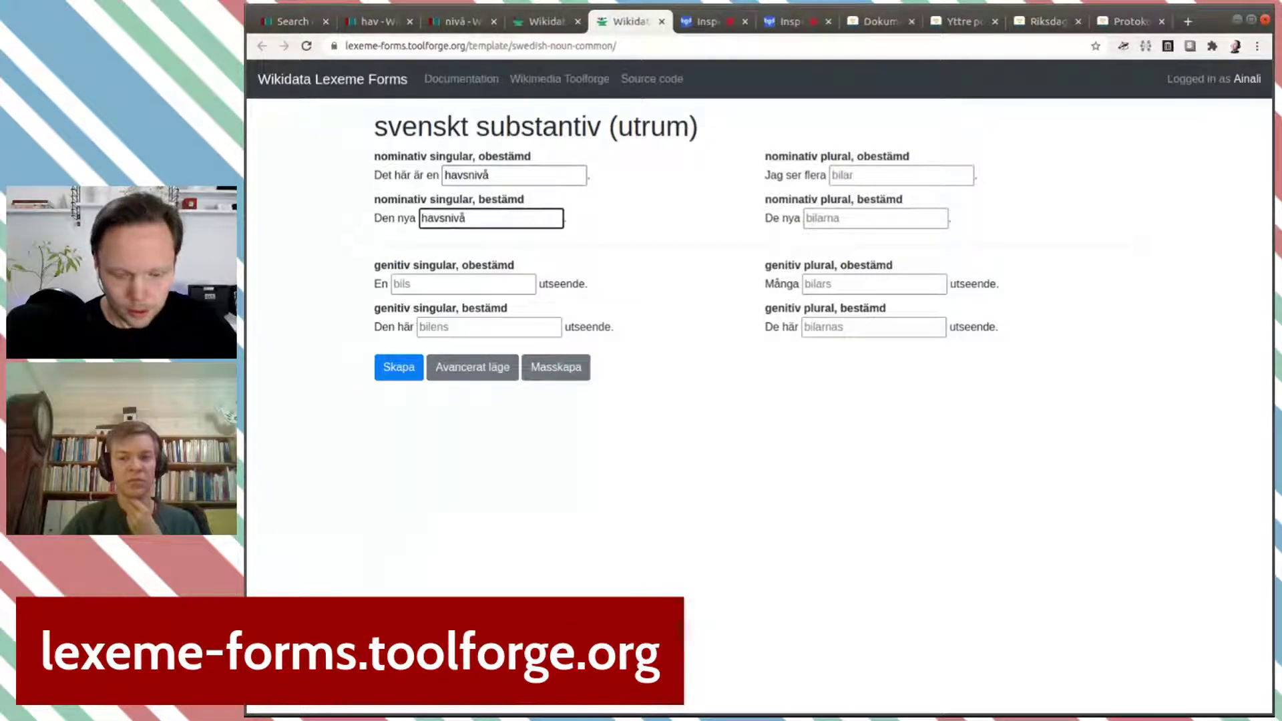
{"action": "key", "text": "Tab"}
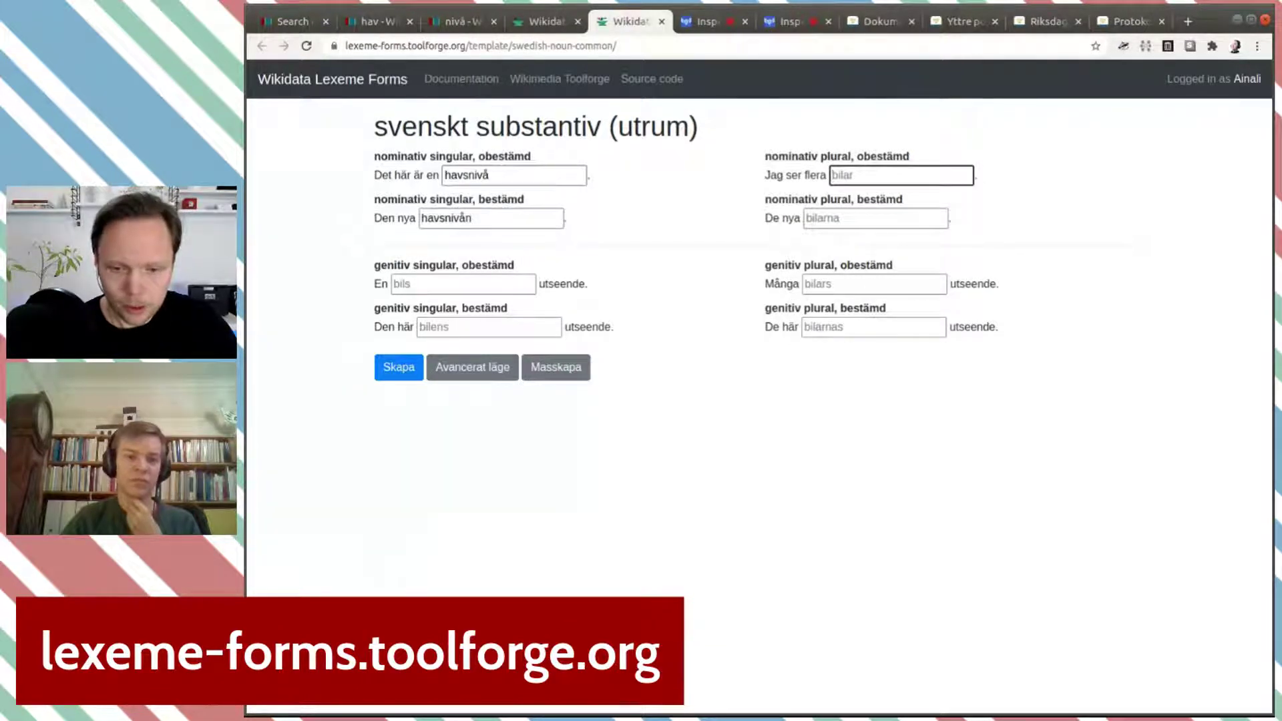
Step: Fill in the nominative plural forms with "havsnivåer" as indefinite and "havsnivåerna" as definite
{"action": "key", "text": "ctrl+v"}
{"action": "type", "text": "er"}
{"action": "key", "text": "Tab"}
{"action": "key", "text": "ctrl+v"}
{"action": "type", "text": "ern"}
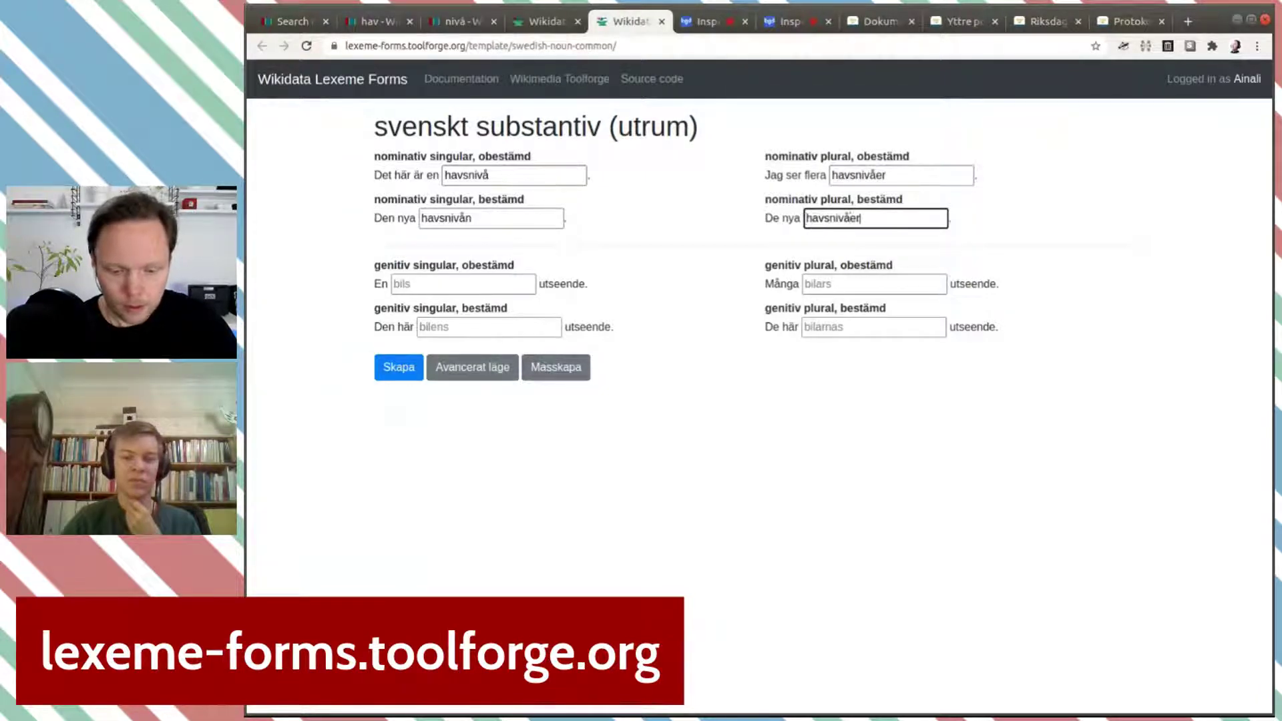
{"action": "key", "text": "Tab"}
Step: Fill in the genitive singular forms with "havsnivås" as indefinite and "havsnivåns" as definite
{"action": "key", "text": "ctrl+v"}
{"action": "key", "text": "Tab"}
{"action": "key", "text": "ctrl+v"}
{"action": "type", "text": "n"}
{"action": "key", "text": "Tab"}
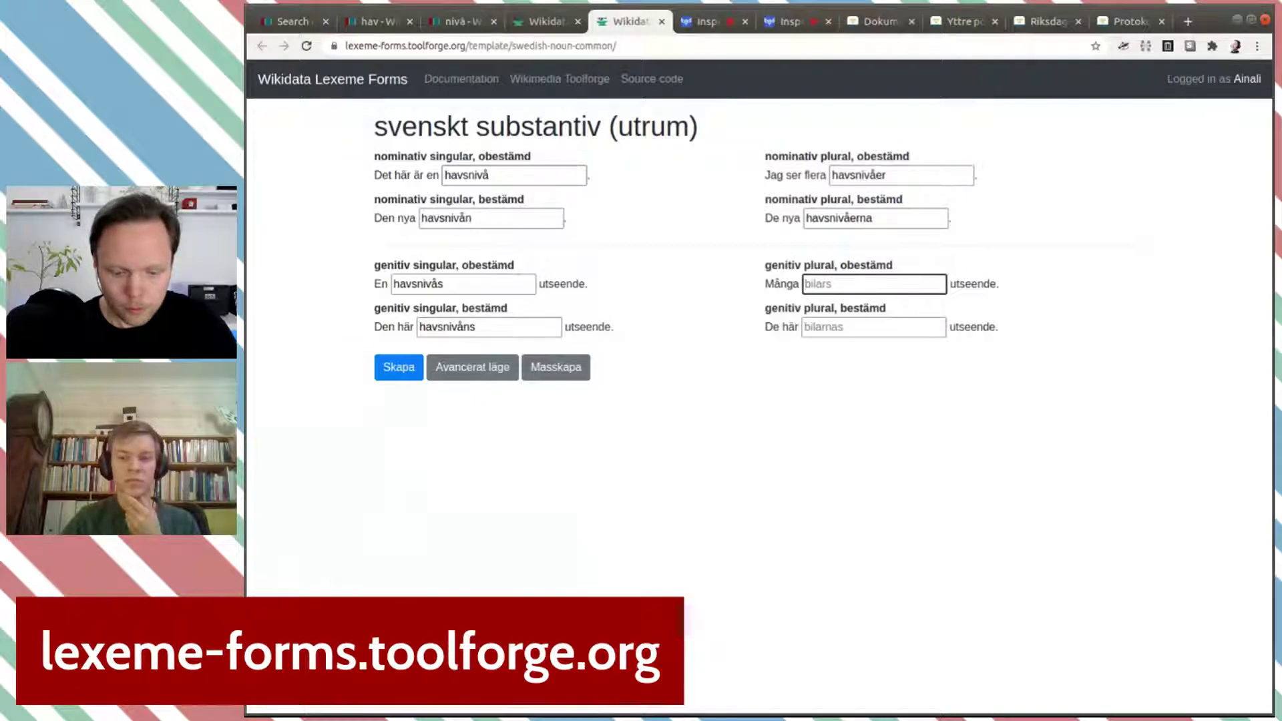
Step: Fill in the genitive plural forms with "havsnivåers" and "havsnivåernas", and create the lexeme
{"action": "key", "text": "ctrl+v"}
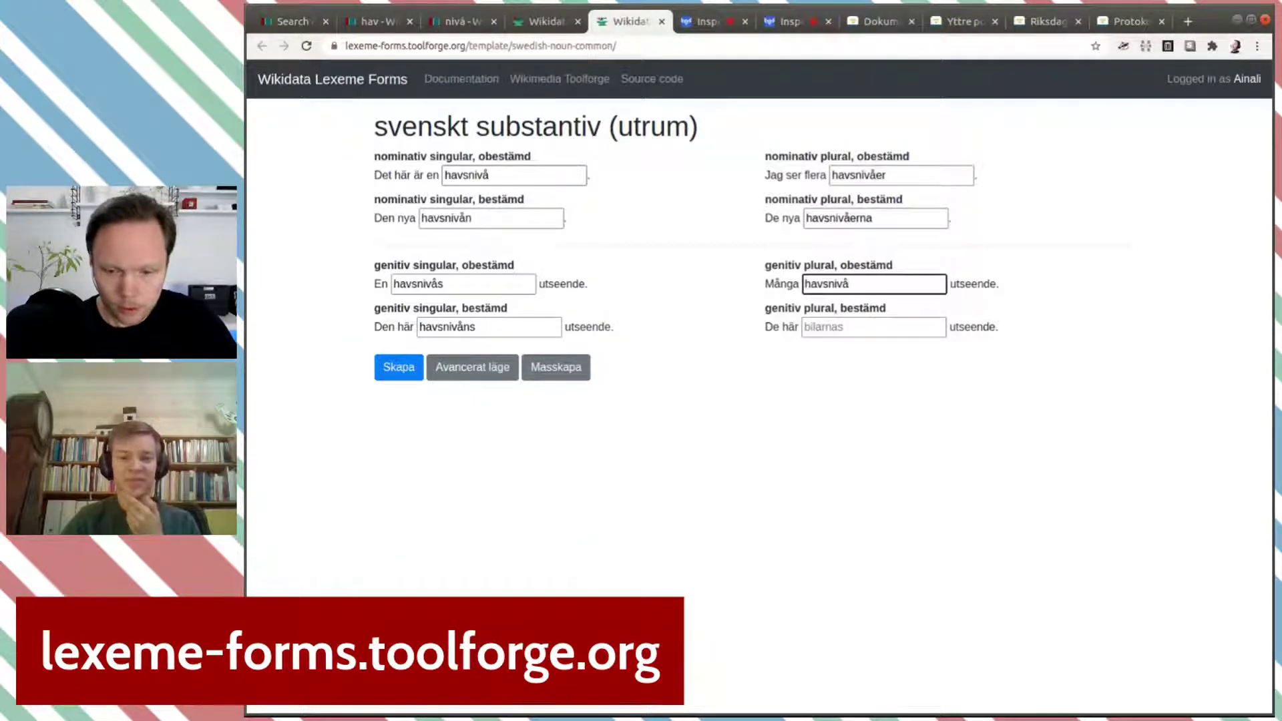
{"action": "type", "text": "ers"}
{"action": "key", "text": "Tab"}
{"action": "key", "text": "ctrl+v"}
{"action": "type", "text": "ernas"}
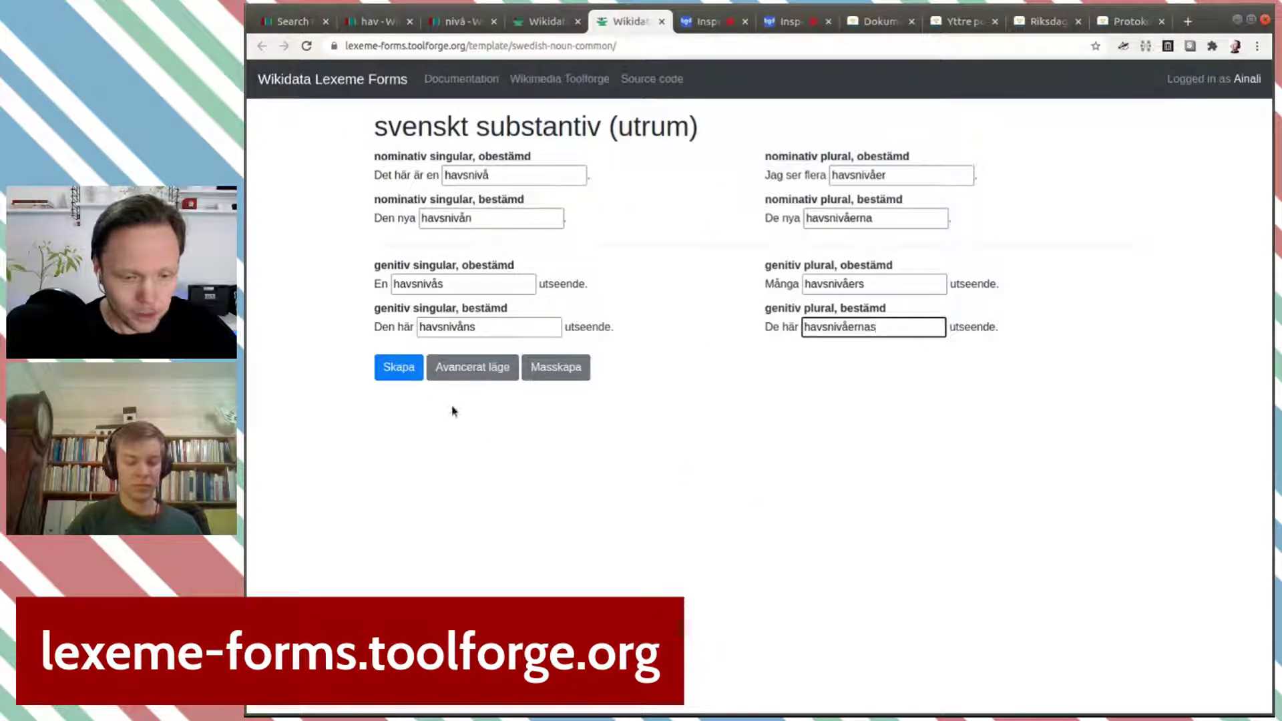
{"action": "left_click", "coordinate": [399, 371]}
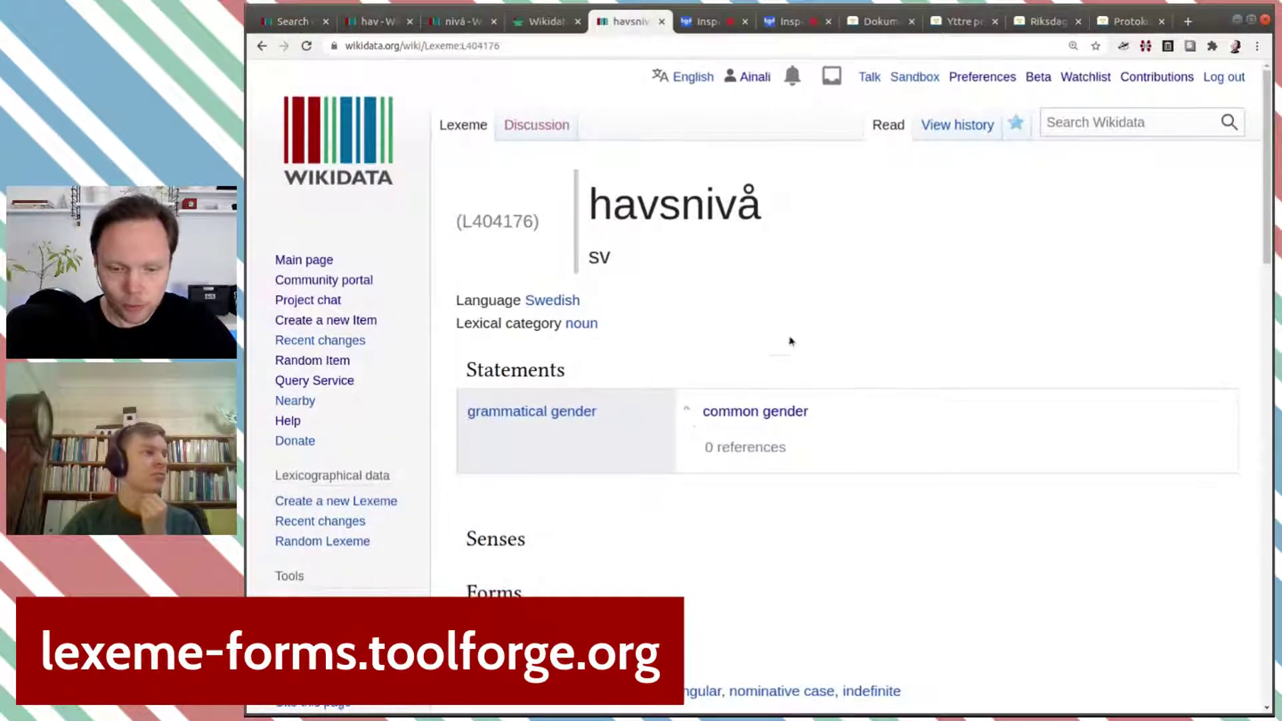
Step: Review the statements, senses and forms on the new havsnivå lexeme page
{"action": "scroll", "coordinate": [790, 341], "scroll_direction": "down", "scroll_amount": 10}
{"action": "scroll", "coordinate": [532, 310], "scroll_direction": "down", "scroll_amount": 7}
{"action": "scroll", "coordinate": [624, 431], "scroll_direction": "down", "scroll_amount": 6}
{"action": "scroll", "coordinate": [645, 469], "scroll_direction": "down", "scroll_amount": 3}
{"action": "scroll", "coordinate": [646, 468], "scroll_direction": "up", "scroll_amount": 5}
{"action": "scroll", "coordinate": [645, 468], "scroll_direction": "up", "scroll_amount": 12}
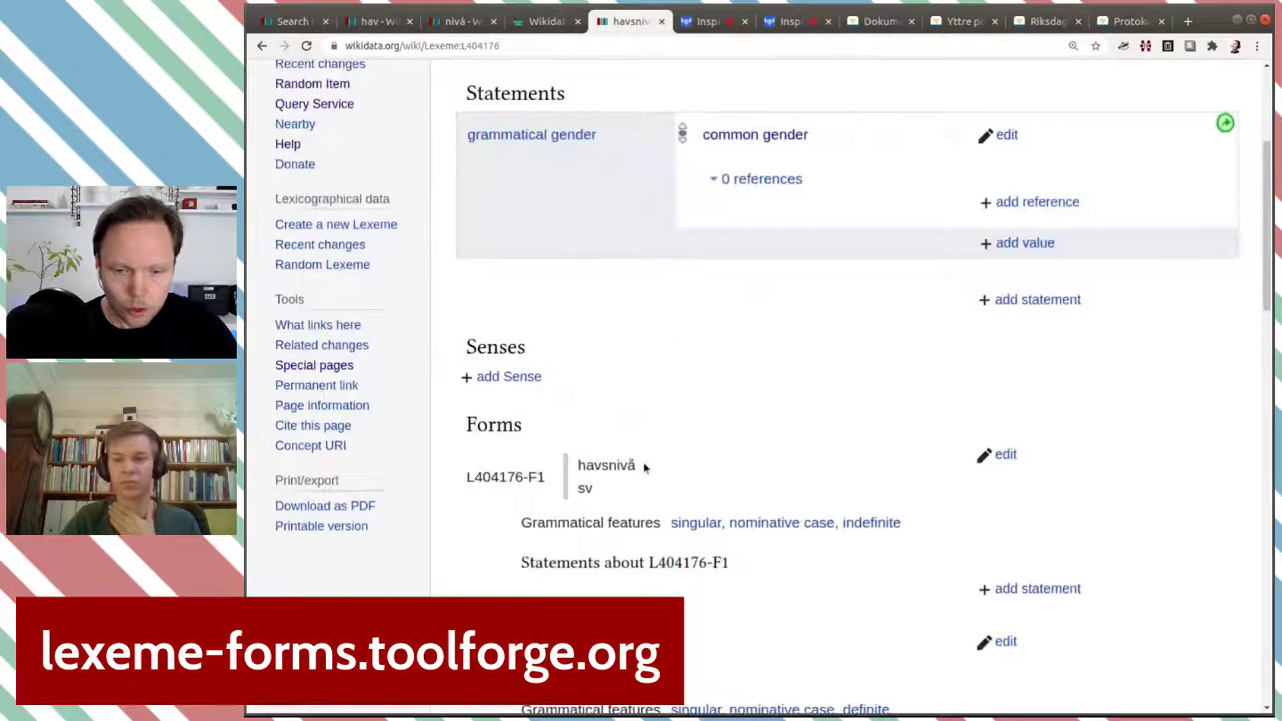
{"action": "scroll", "coordinate": [645, 468], "scroll_direction": "up", "scroll_amount": 3}
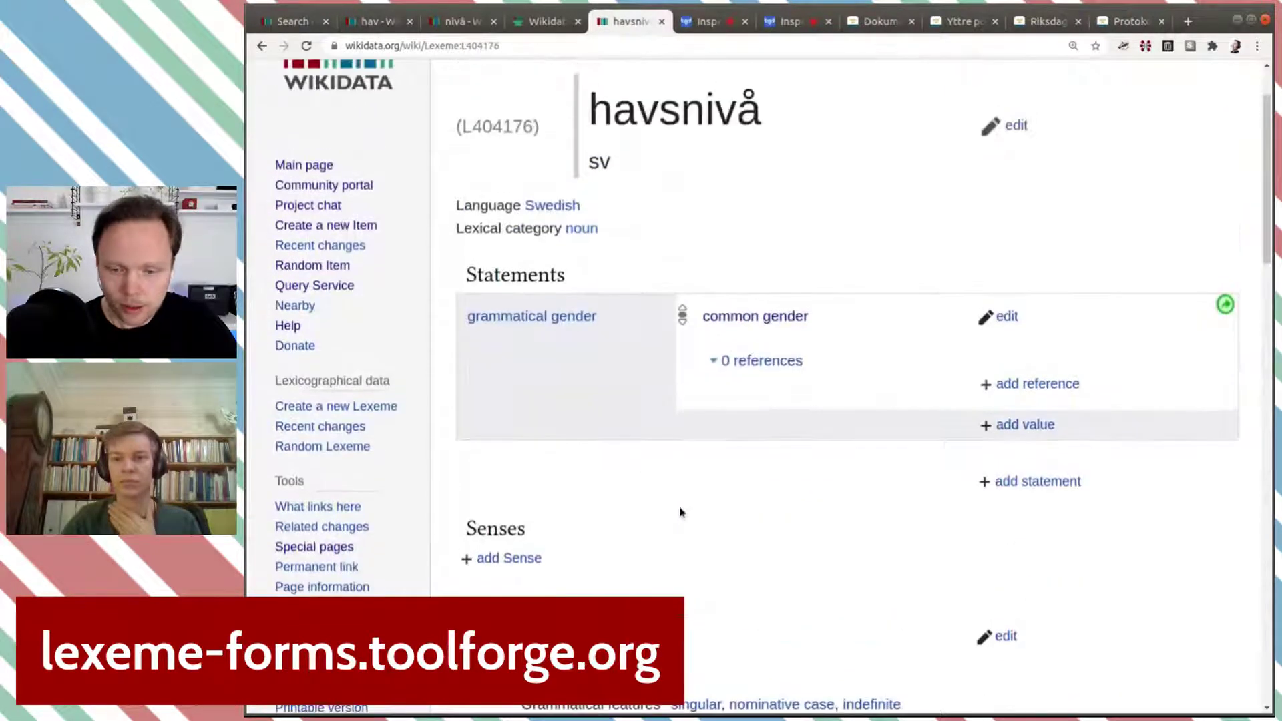
Step: Add a "combines" statement to the havsnivå lexeme with the Swedish noun "hav" as its value
{"action": "left_click", "coordinate": [1008, 486]}
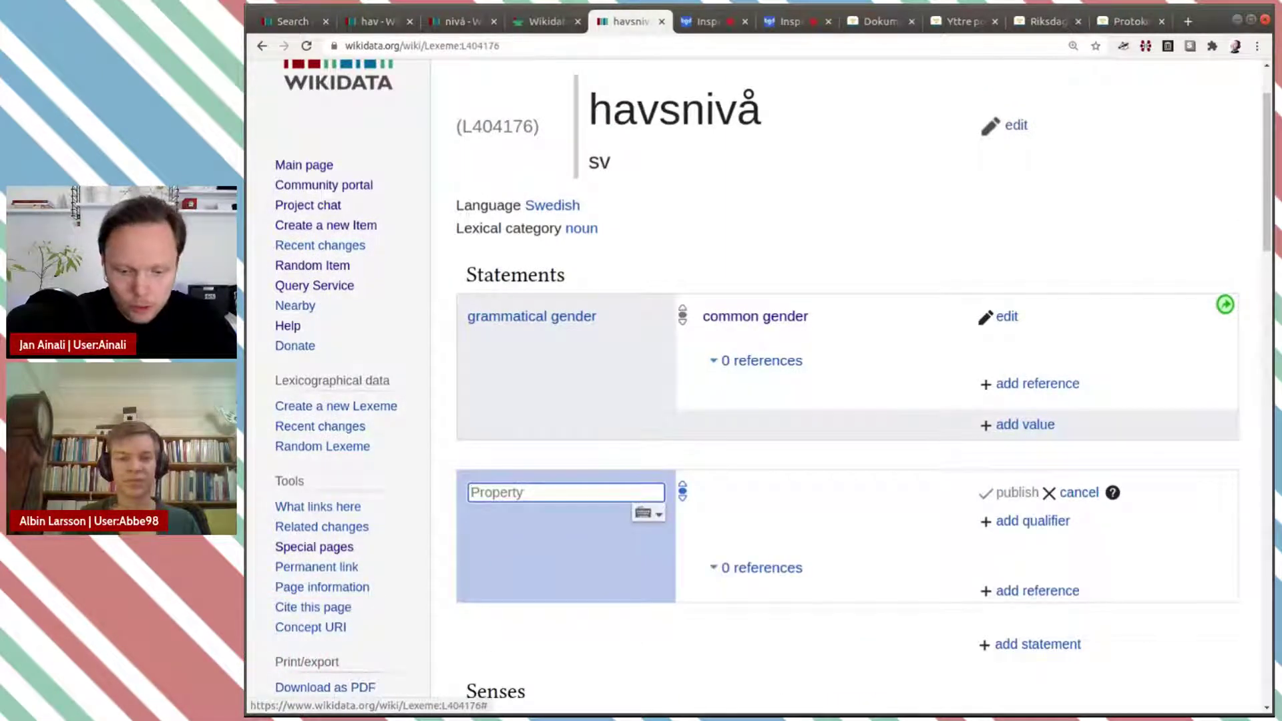
{"action": "type", "text": "comp"}
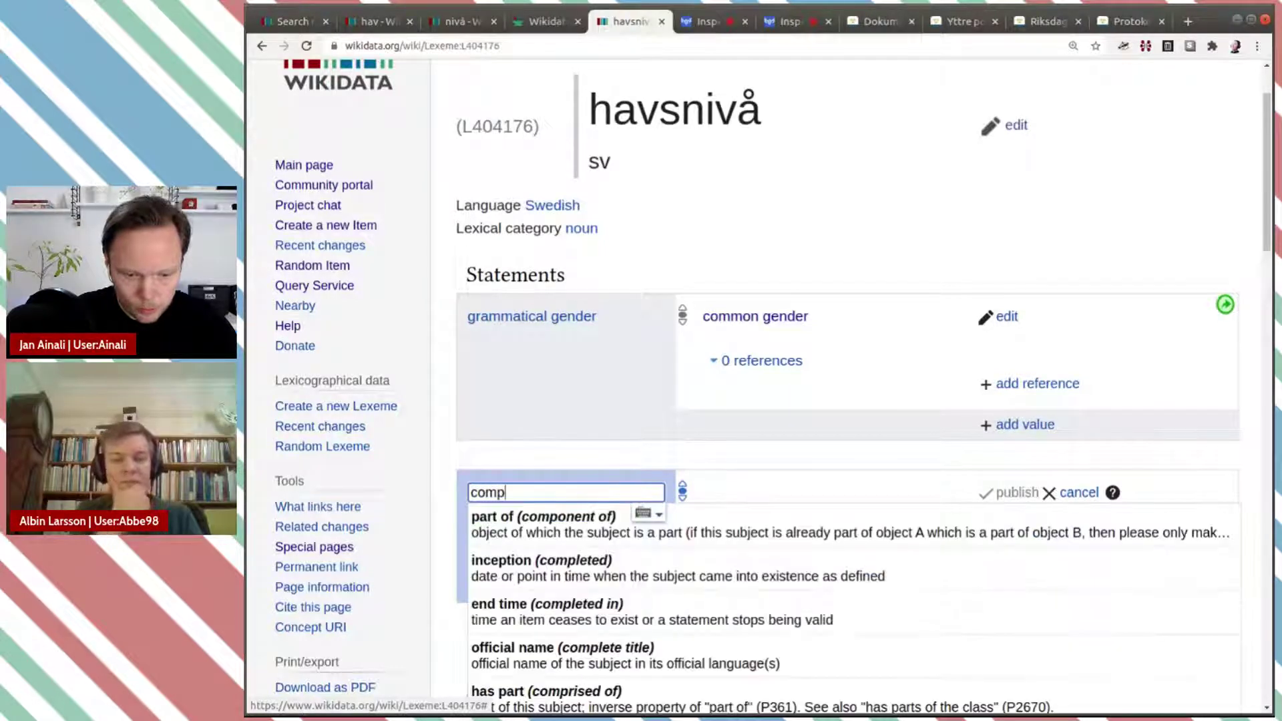
{"action": "type", "text": "ou"}
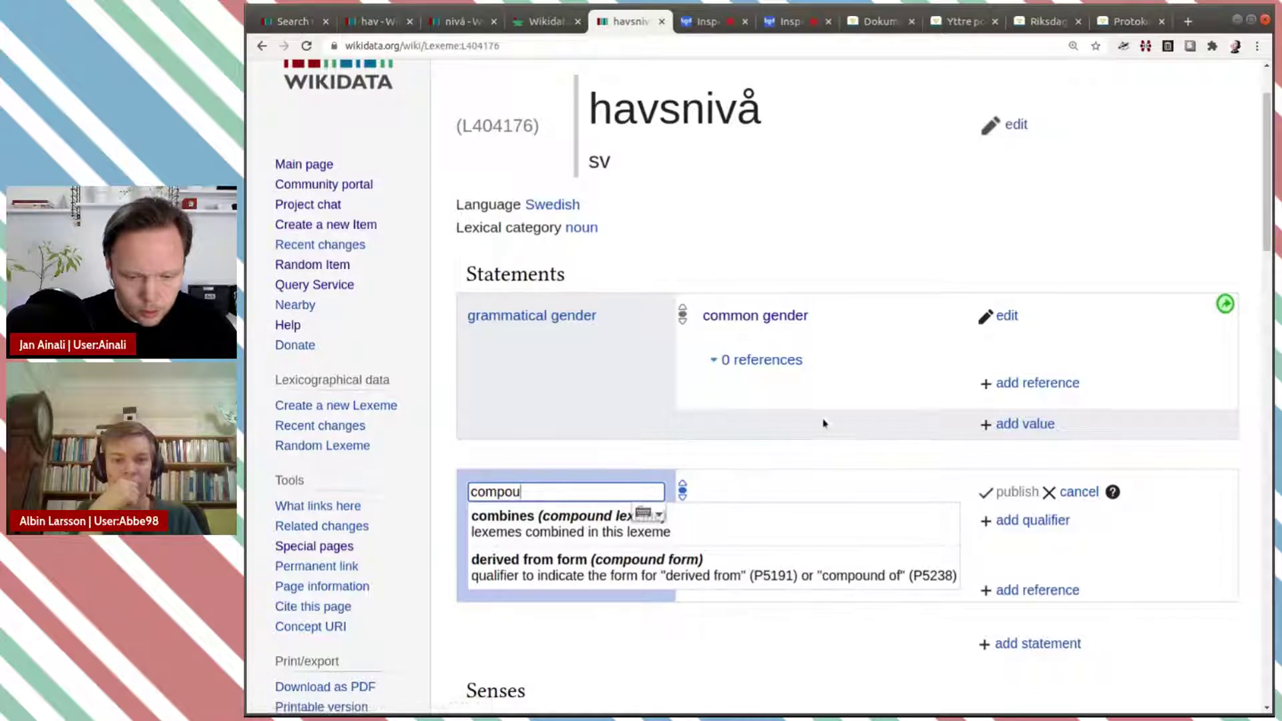
{"action": "scroll", "coordinate": [824, 423], "scroll_direction": "down", "scroll_amount": 1}
{"action": "left_click", "coordinate": [713, 486]}
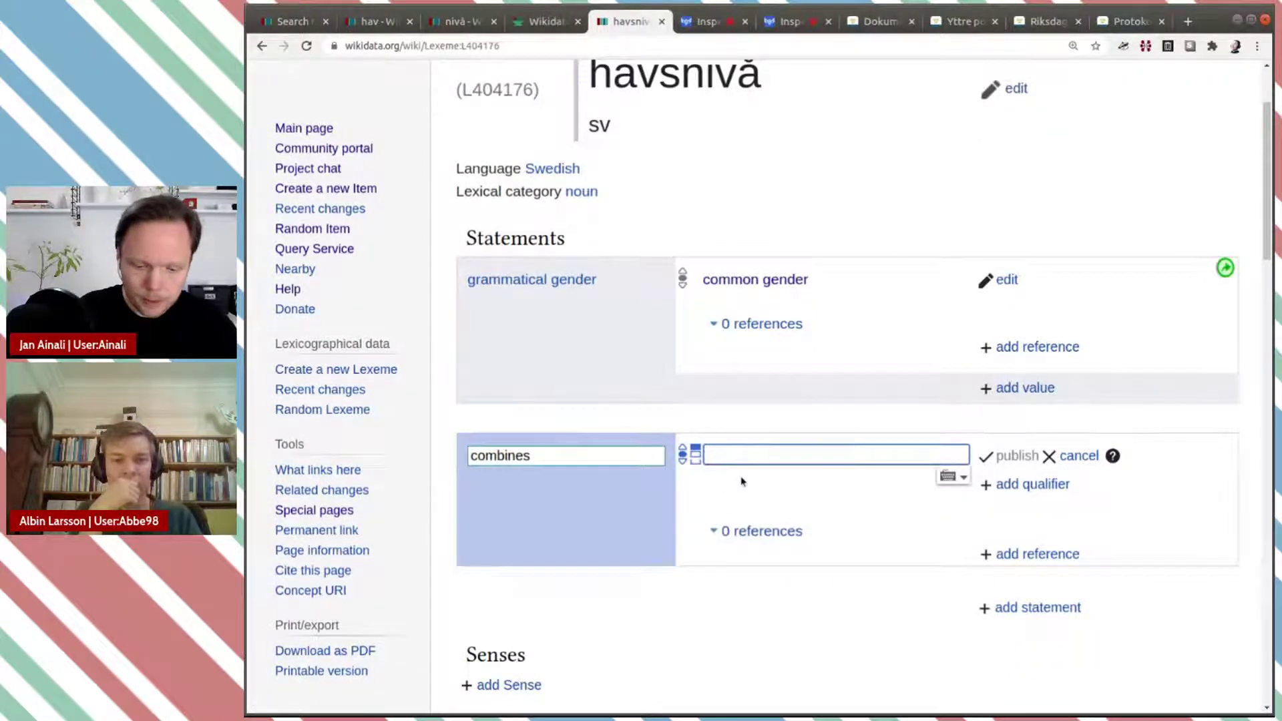
{"action": "type", "text": "hav"}
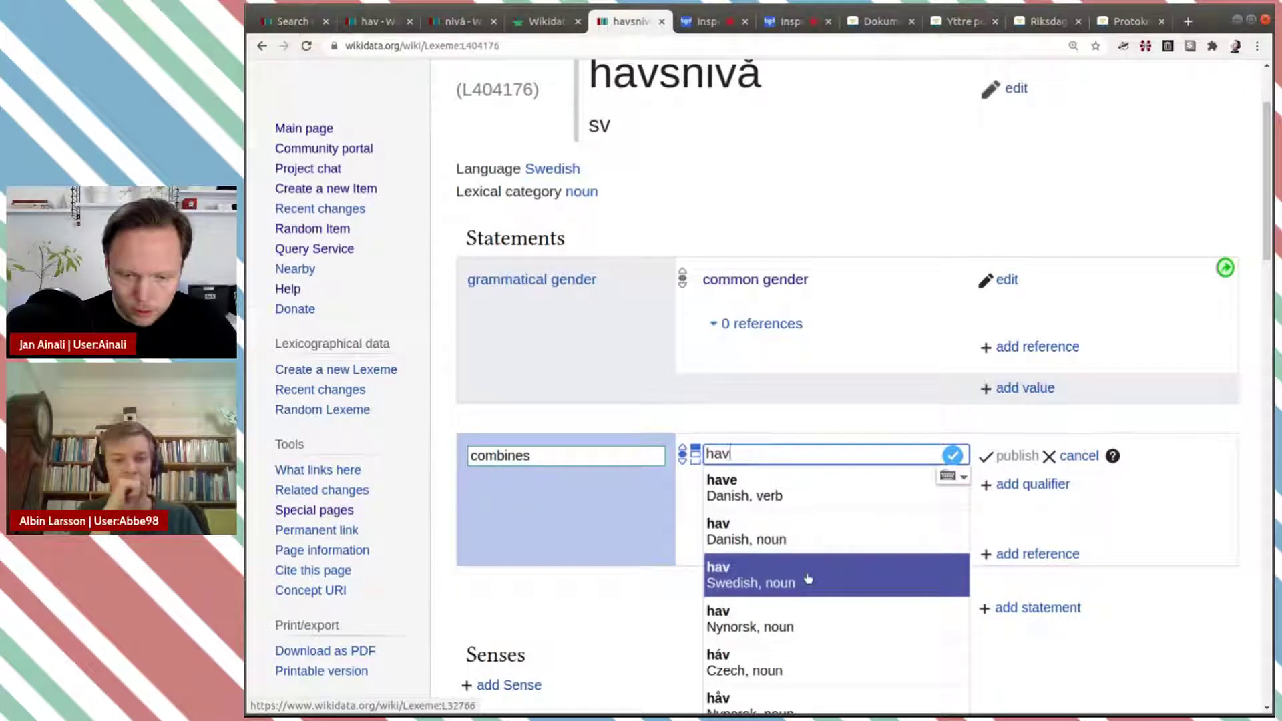
{"action": "left_click", "coordinate": [808, 578]}
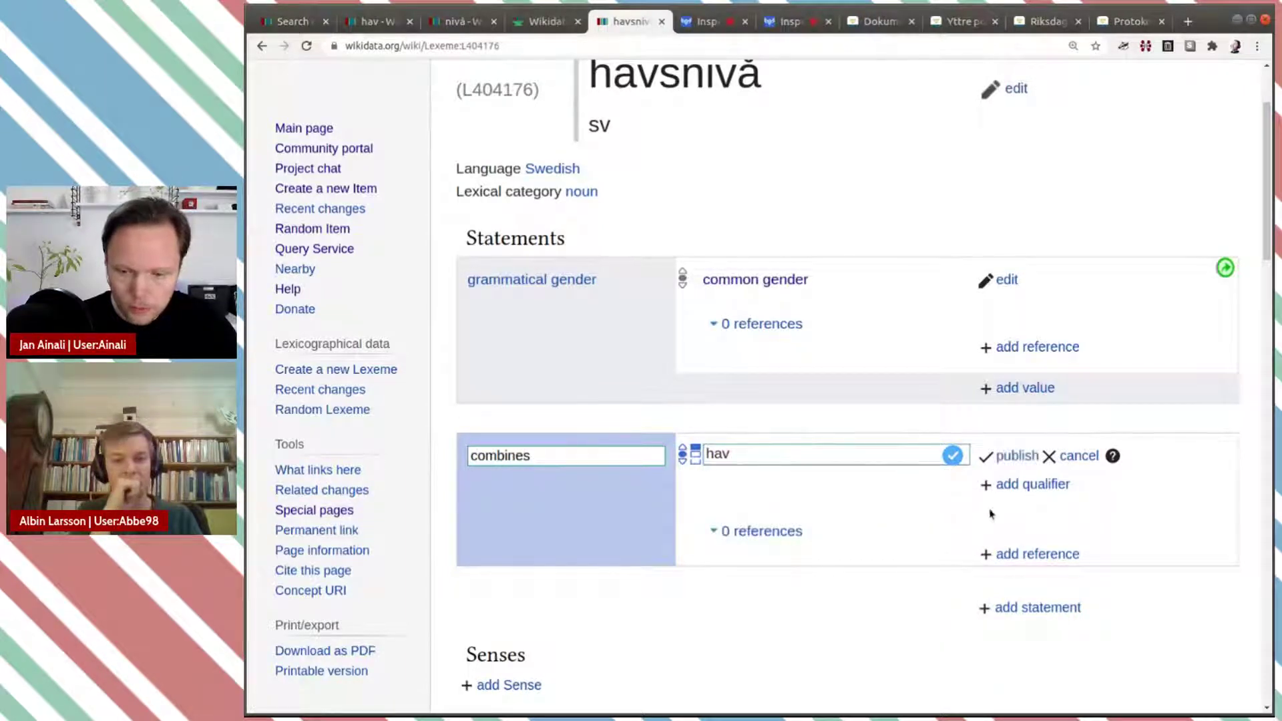
Step: Qualify the hav value with series ordinal 1
{"action": "left_click", "coordinate": [1014, 486]}
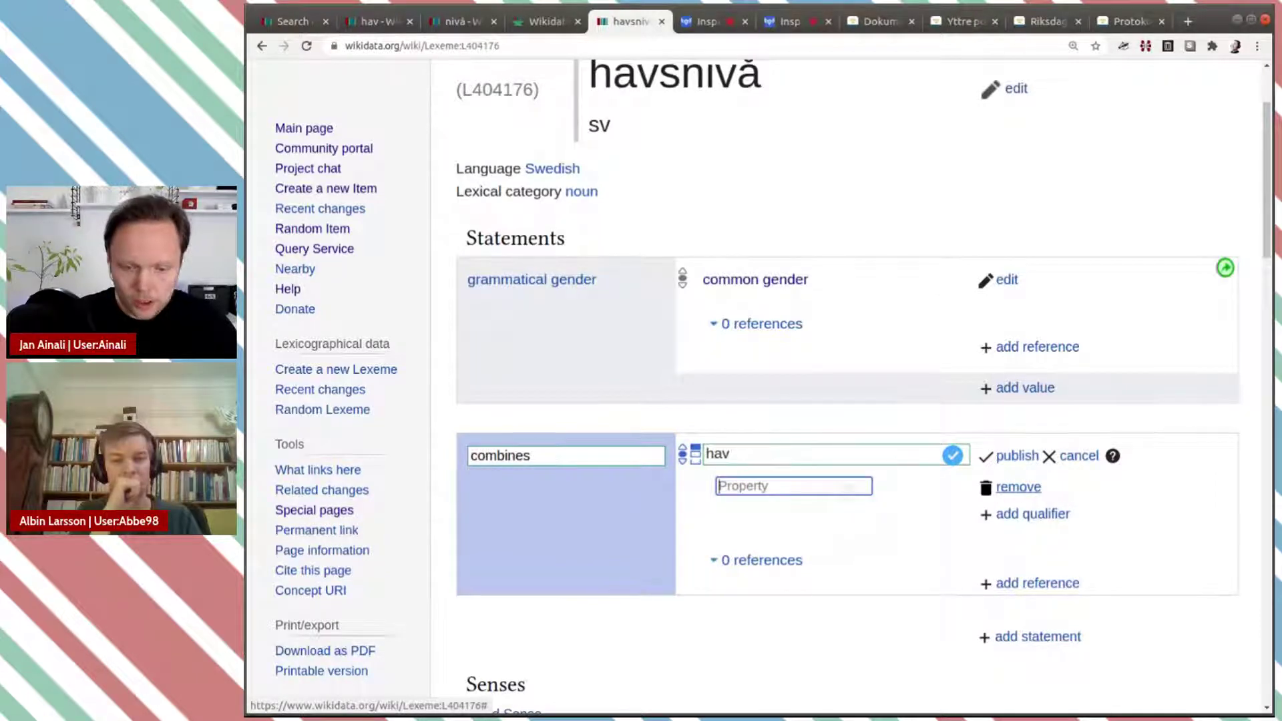
{"action": "type", "text": "ore"}
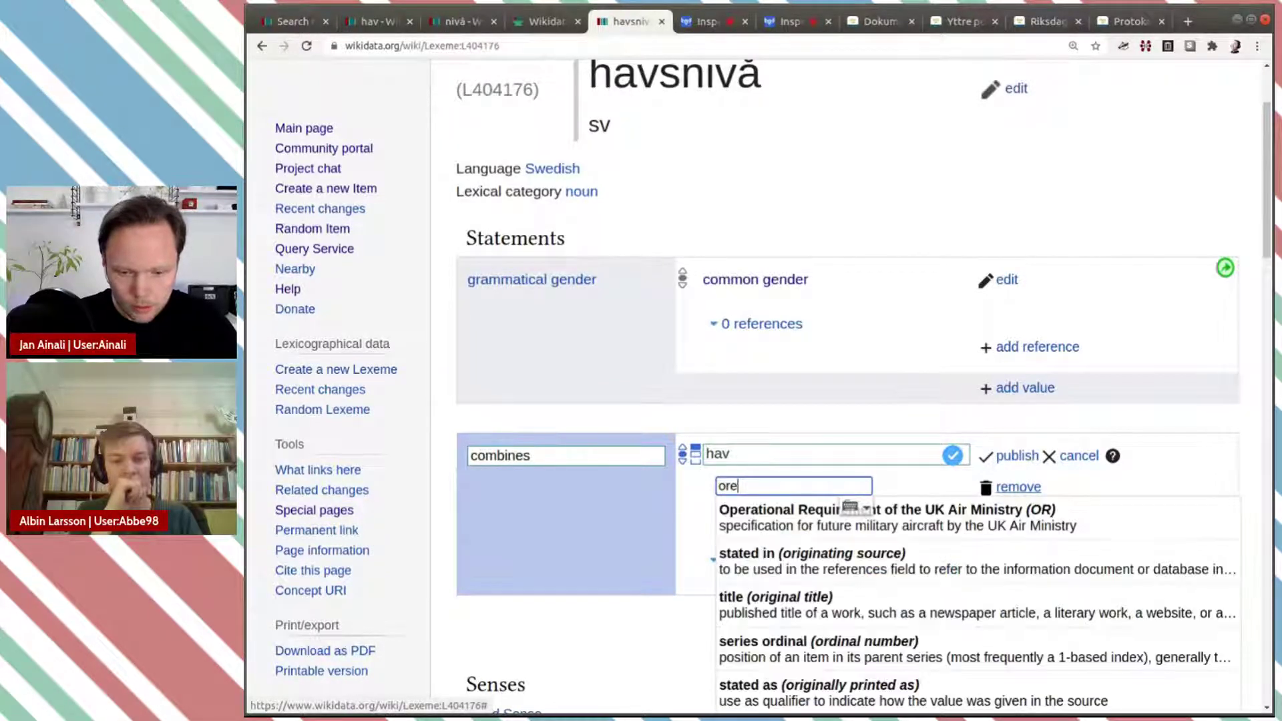
{"action": "key", "text": "BackSpace"}
{"action": "type", "text": "d"}
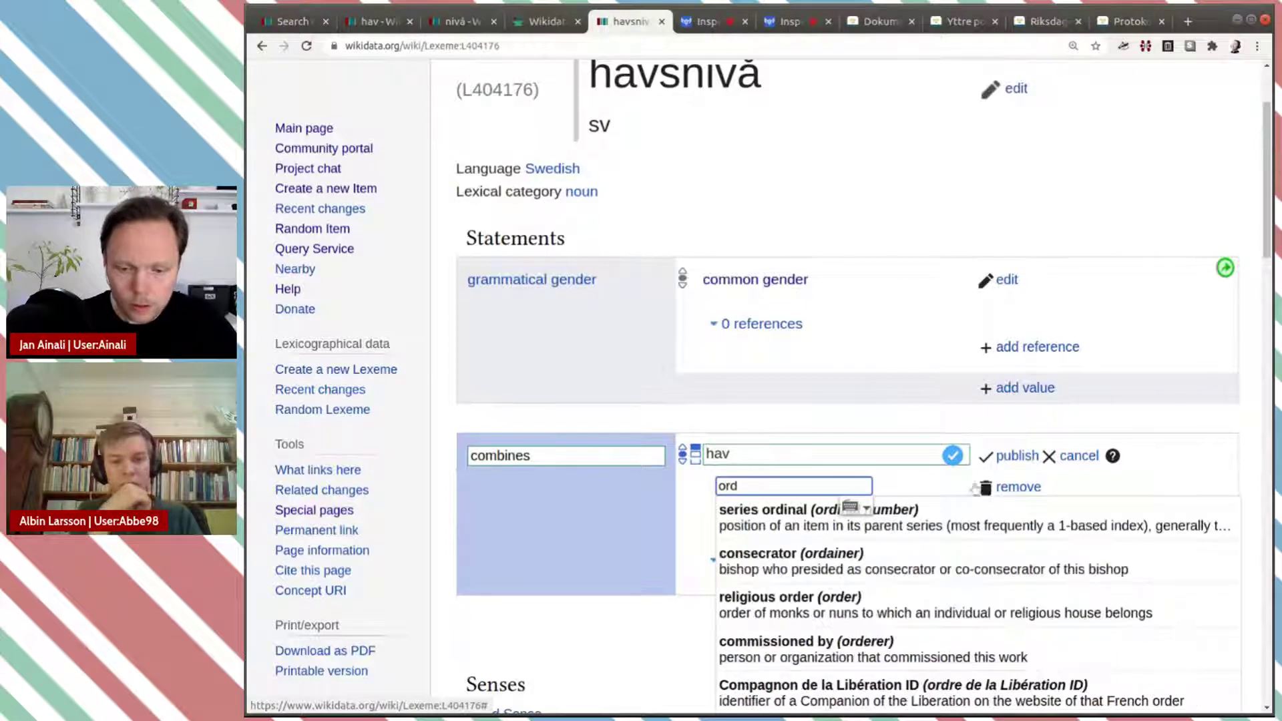
{"action": "left_click", "coordinate": [908, 507]}
{"action": "type", "text": "1"}
Step: Add a second qualifier to the hav value using the property "derived from form"
{"action": "left_click", "coordinate": [1033, 514]}
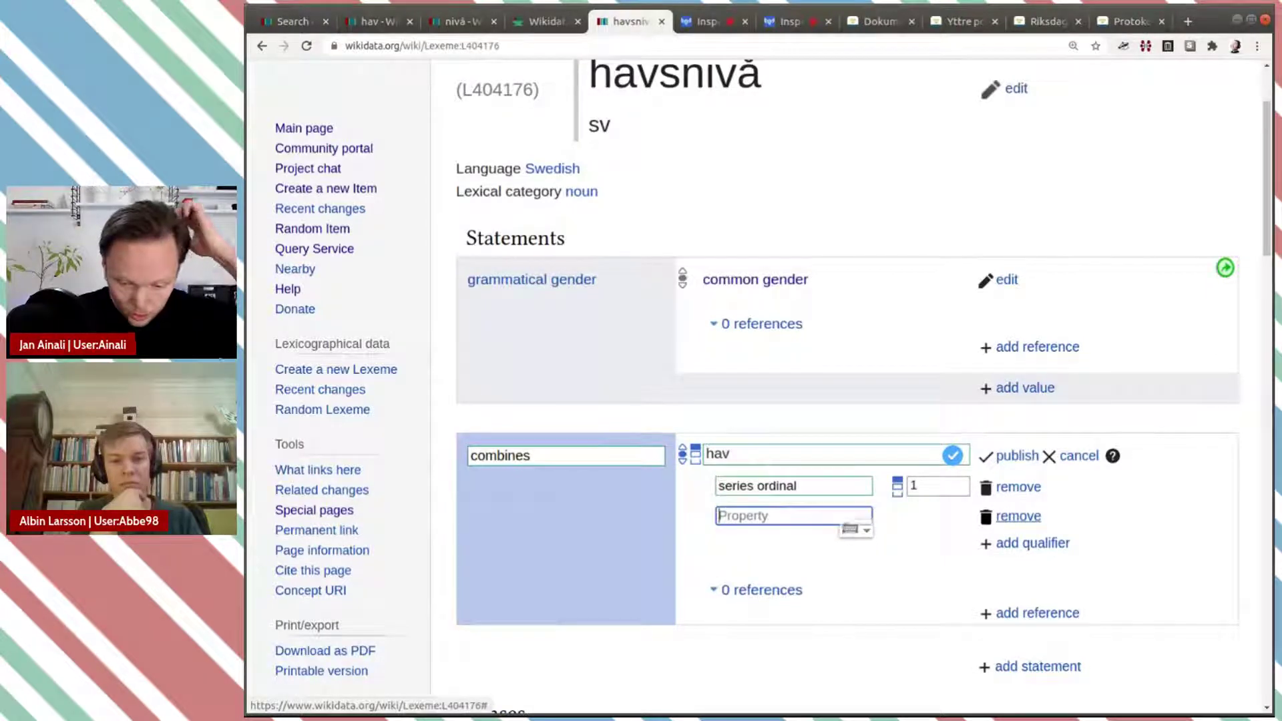
{"action": "type", "text": "form"}
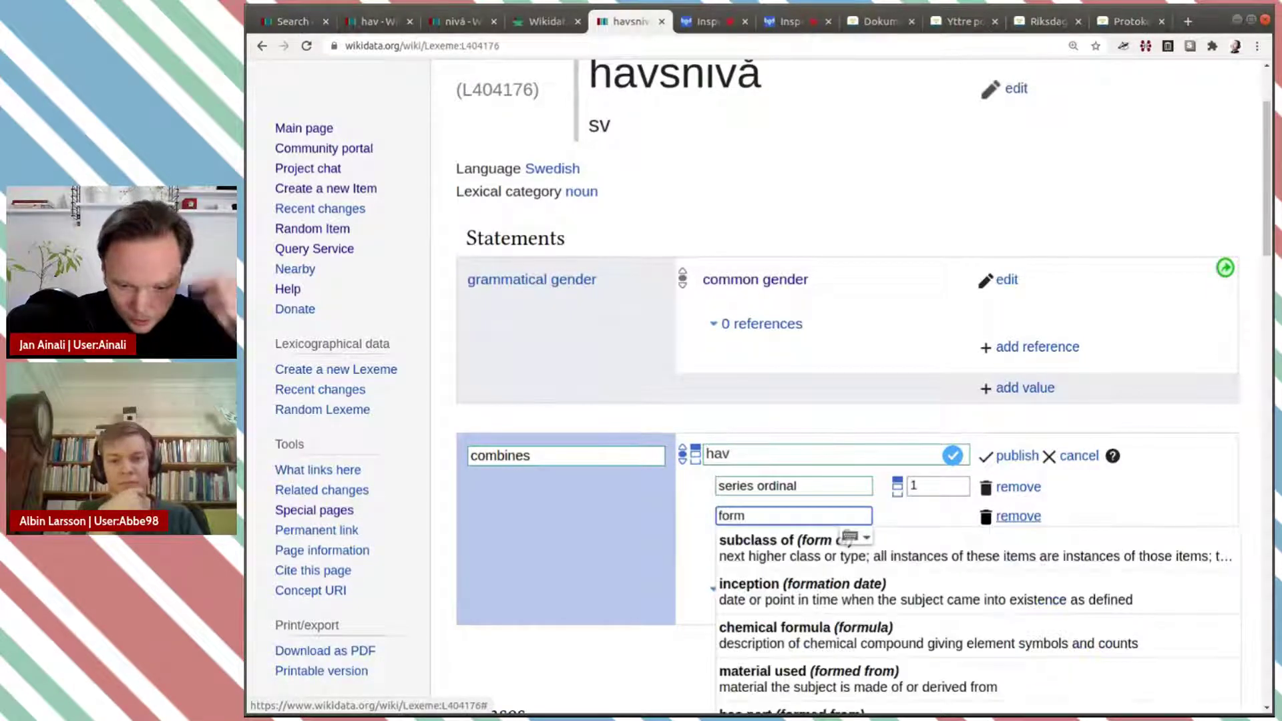
{"action": "key", "text": "BackSpace"}
{"action": "key", "text": "BackSpace"}
{"action": "key", "text": "BackSpace"}
{"action": "key", "text": "BackSpace"}
{"action": "type", "text": "deri"}
{"action": "scroll", "coordinate": [868, 575], "scroll_direction": "down", "scroll_amount": 2}
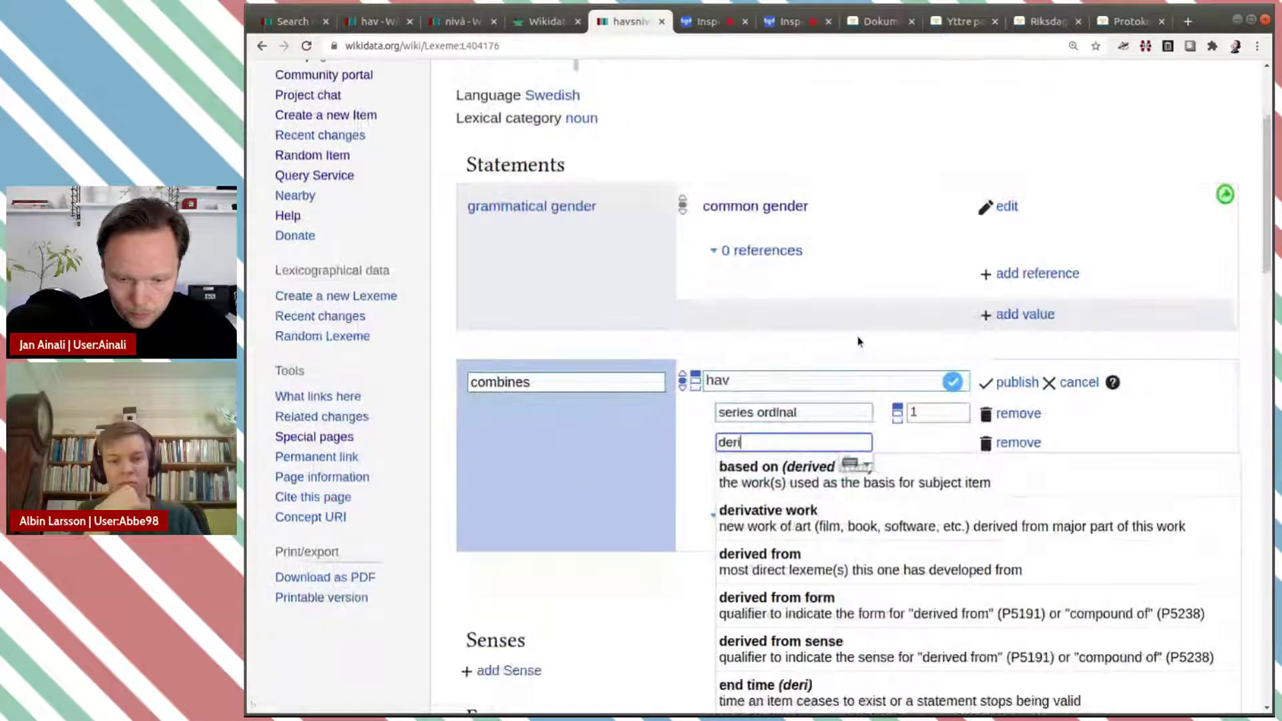
{"action": "left_click", "coordinate": [839, 615]}
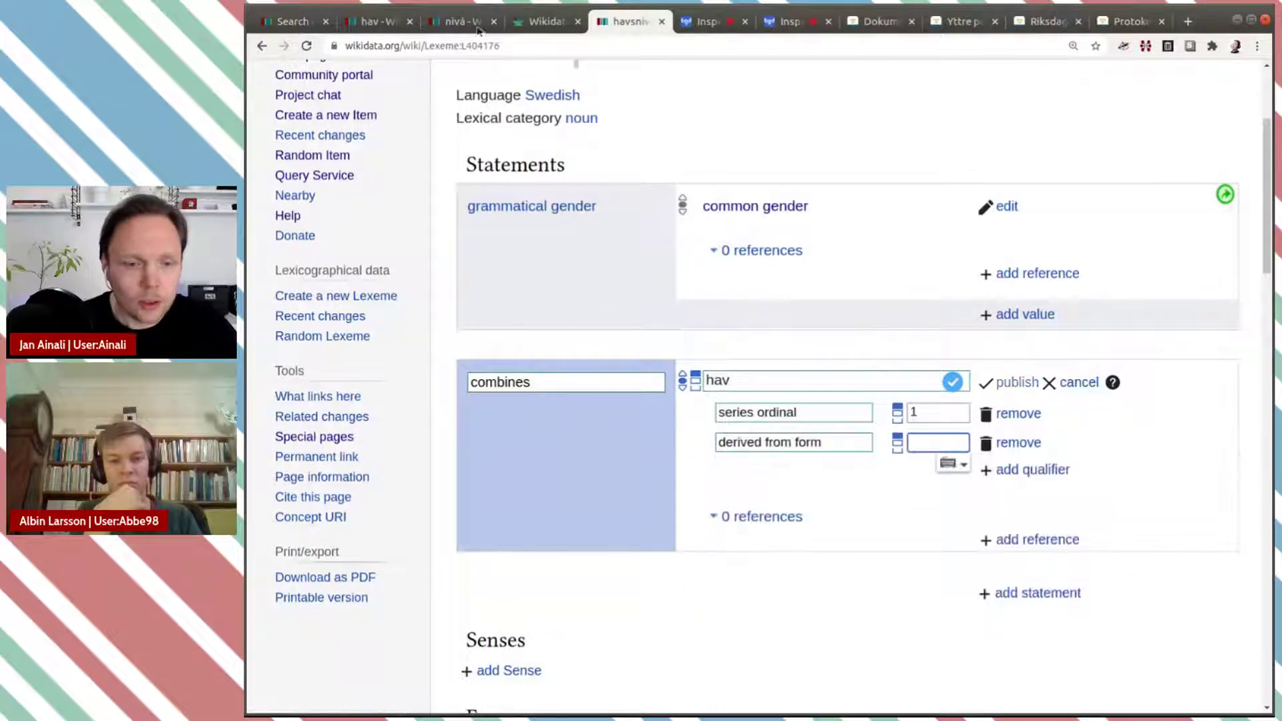
Step: Copy the form ID L32766-F5 of the indefinite genitive singular "havs" from the hav lexeme page
{"action": "left_click", "coordinate": [385, 26]}
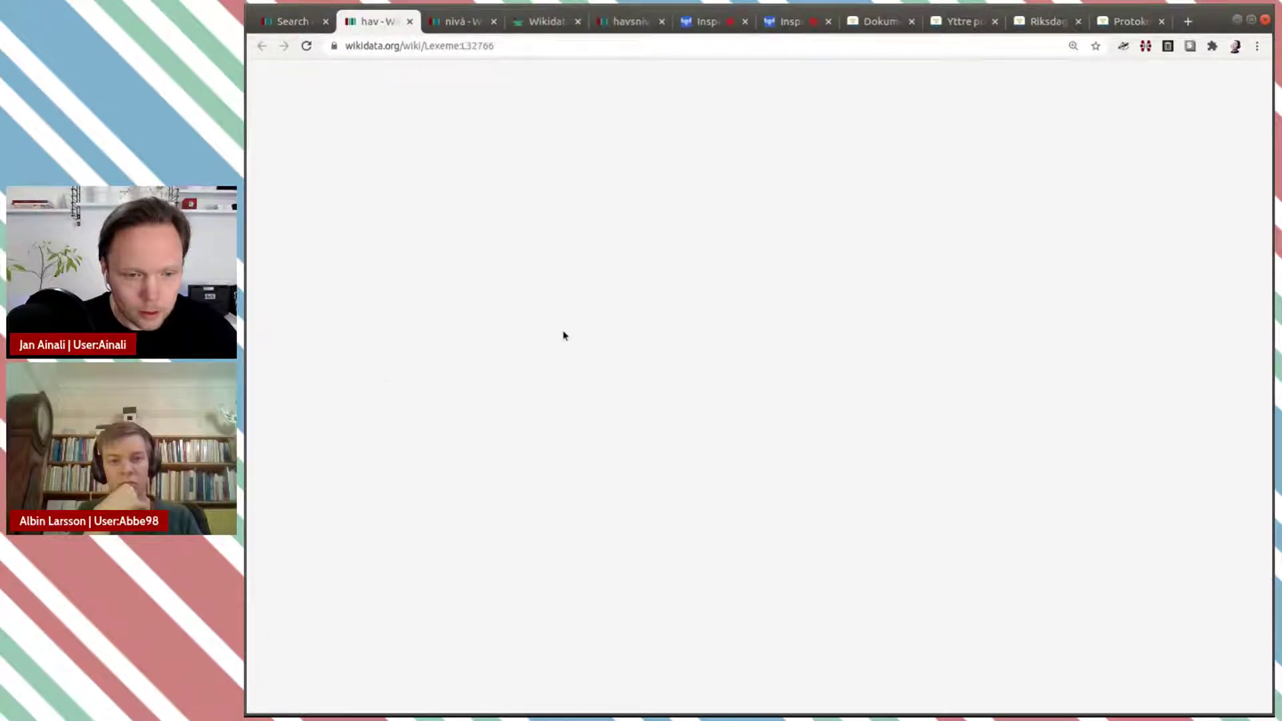
{"action": "scroll", "coordinate": [581, 404], "scroll_direction": "down", "scroll_amount": 10}
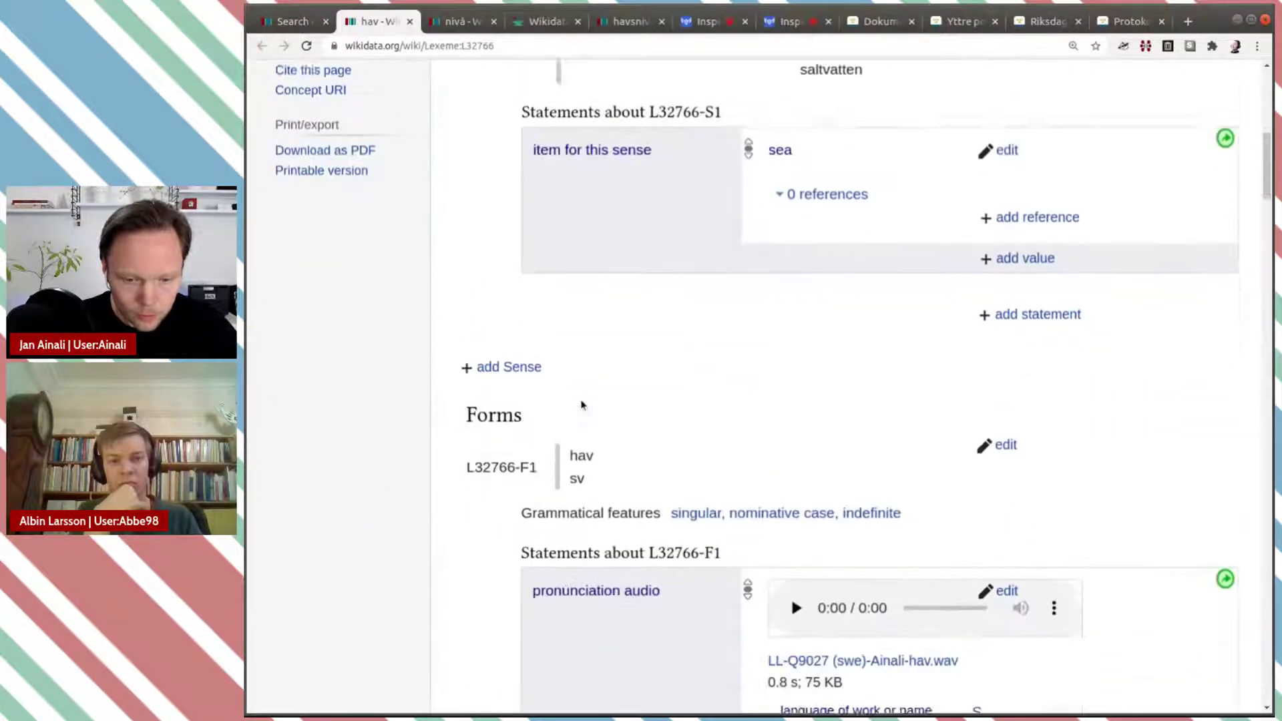
{"action": "scroll", "coordinate": [580, 404], "scroll_direction": "down", "scroll_amount": 11}
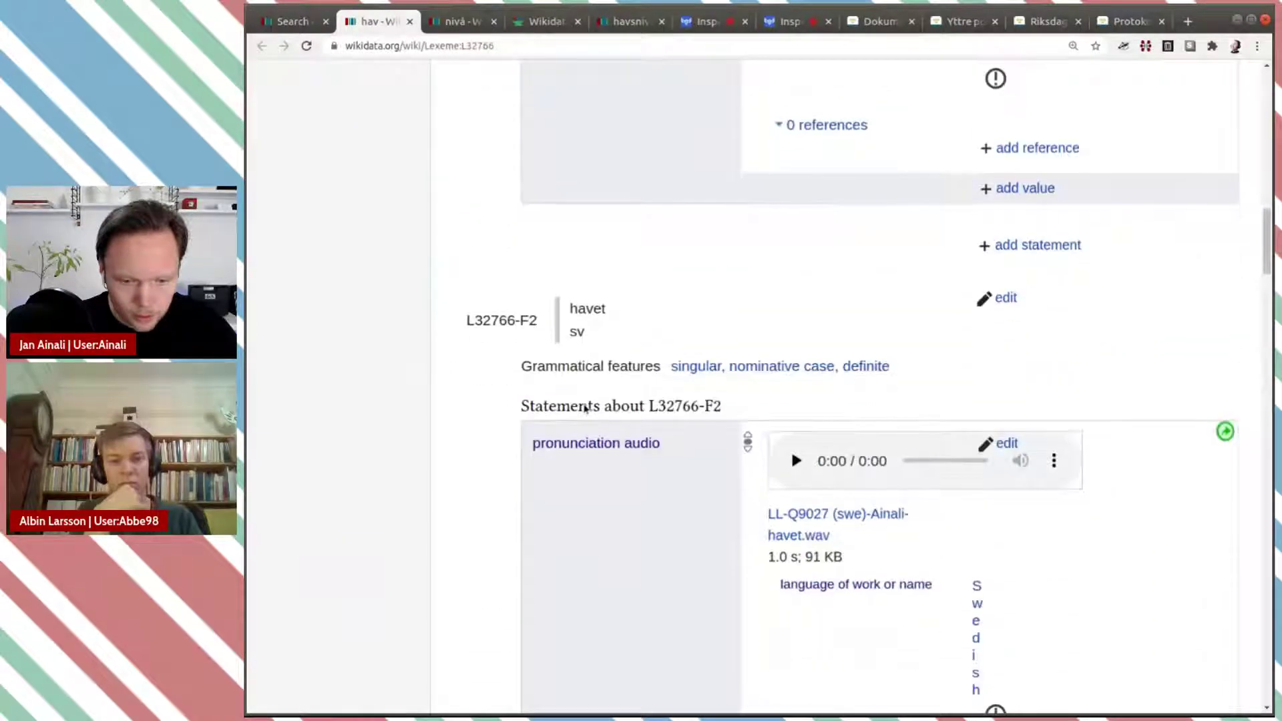
{"action": "scroll", "coordinate": [585, 408], "scroll_direction": "down", "scroll_amount": 11}
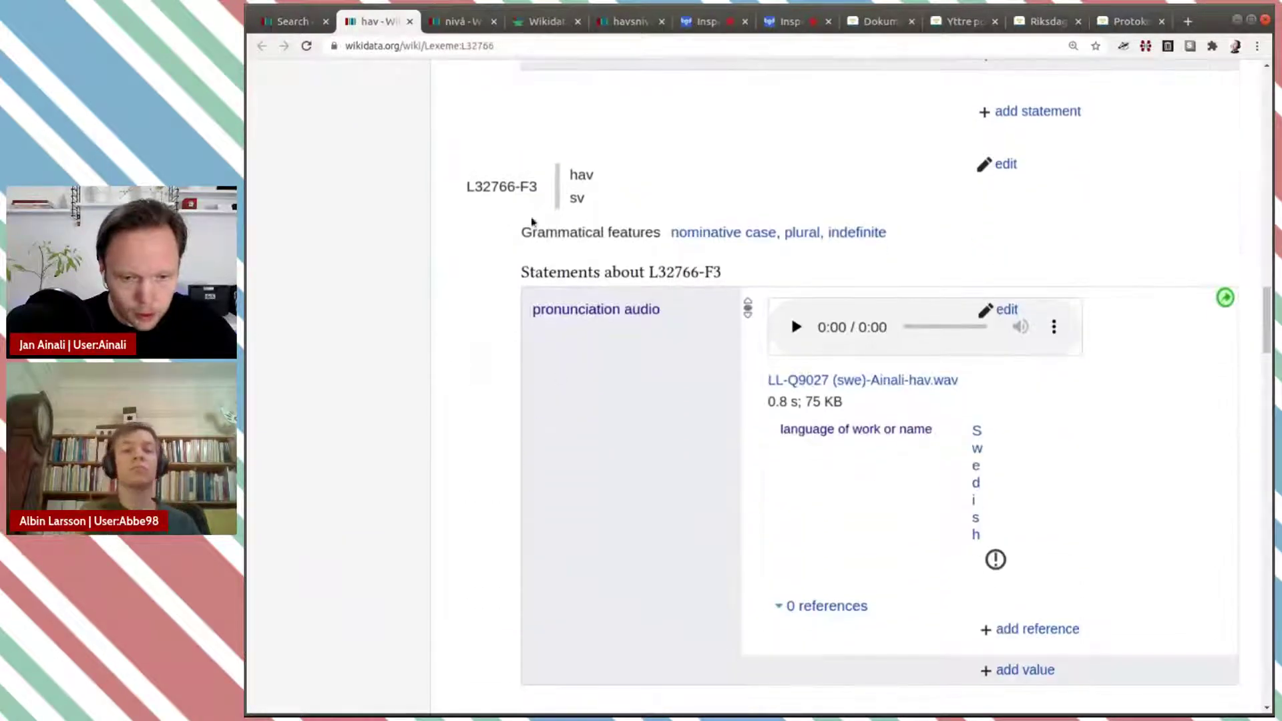
{"action": "scroll", "coordinate": [541, 320], "scroll_direction": "down", "scroll_amount": 9}
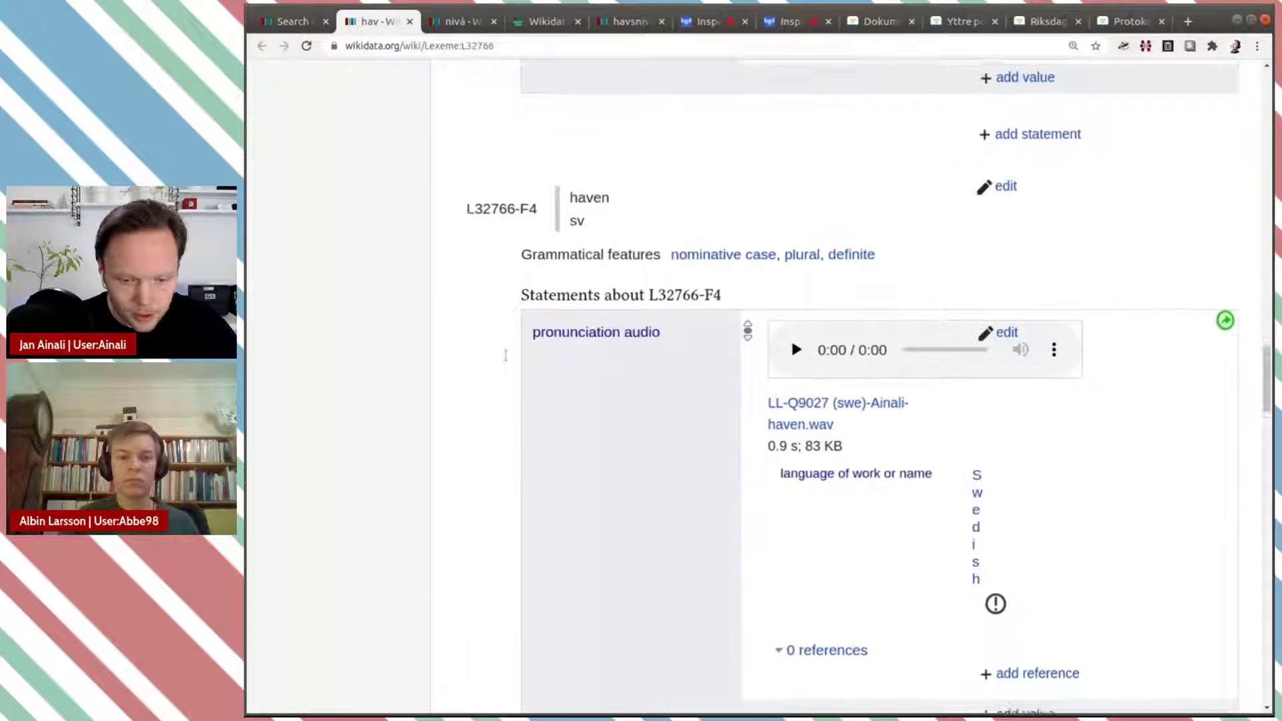
{"action": "scroll", "coordinate": [505, 356], "scroll_direction": "down", "scroll_amount": 7}
{"action": "left_click_drag", "start_coordinate": [467, 409], "coordinate": [537, 410]}
{"action": "key", "text": "ctrl+c"}
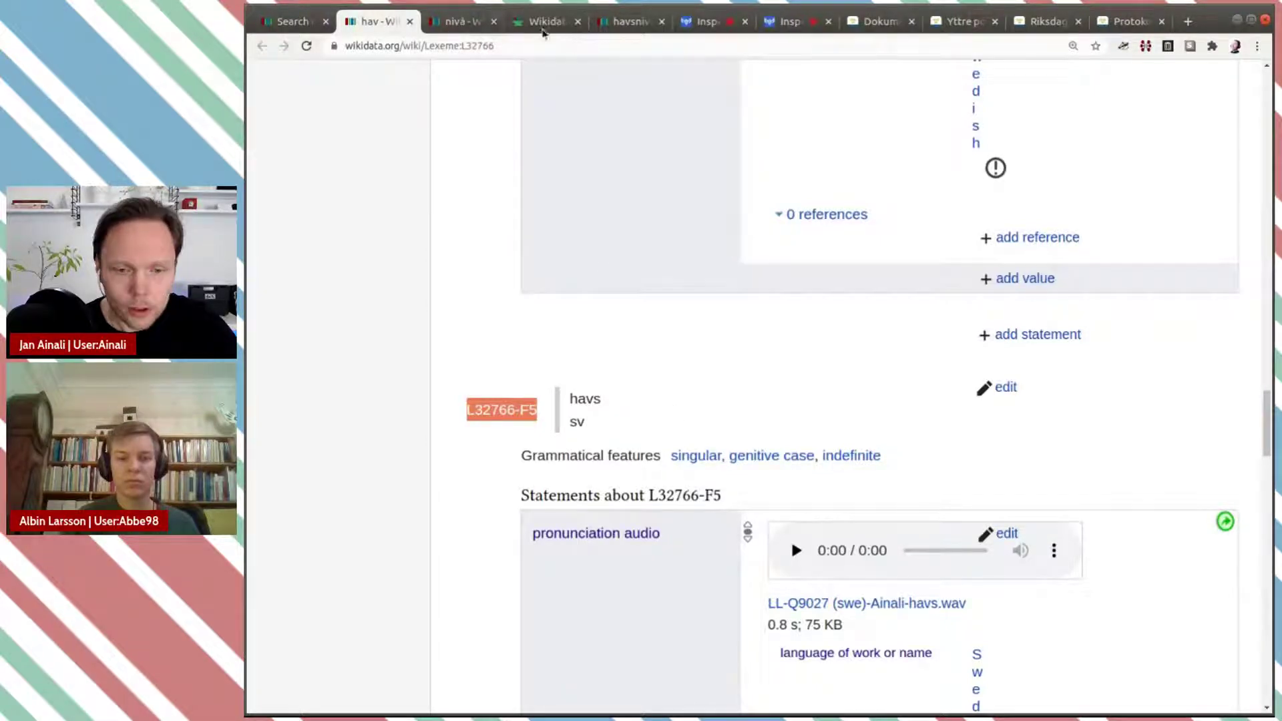
Step: Set the "derived from form" qualifier on the havsnivå lexeme to L32766-F5 and publish the combines statement
{"action": "left_click", "coordinate": [624, 21]}
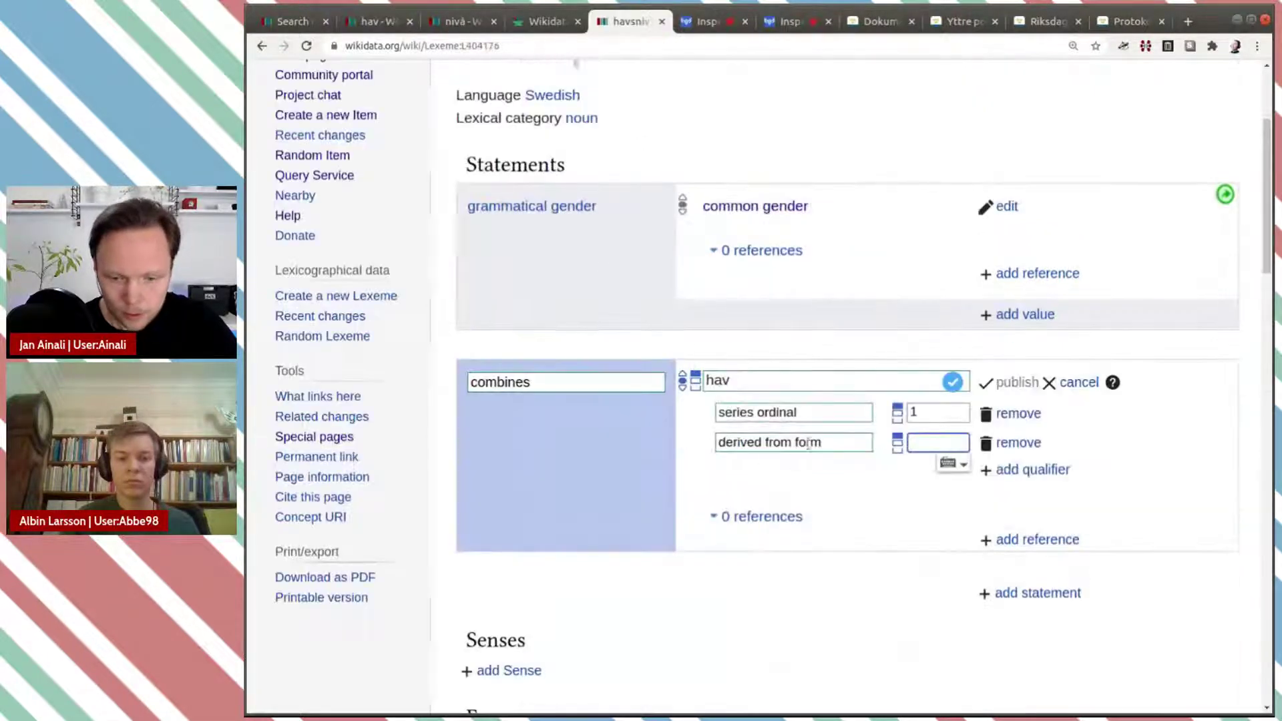
{"action": "key", "text": "ctrl+v"}
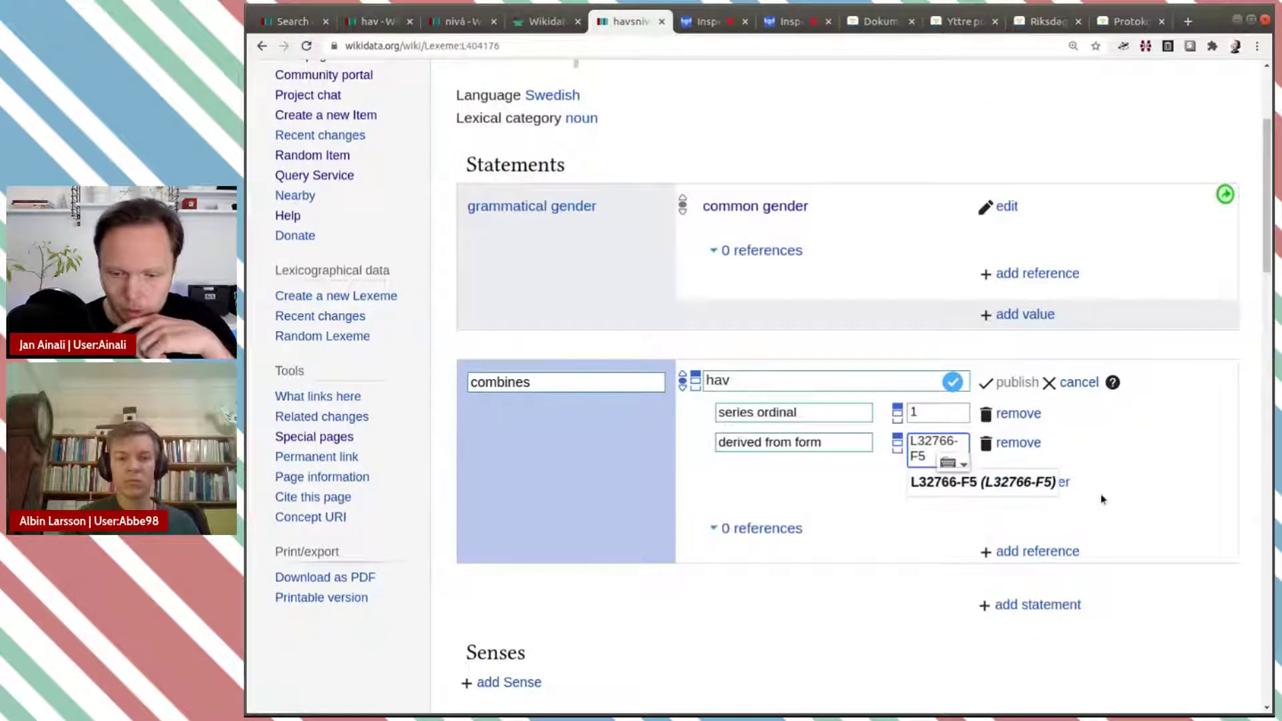
{"action": "left_click", "coordinate": [1015, 482]}
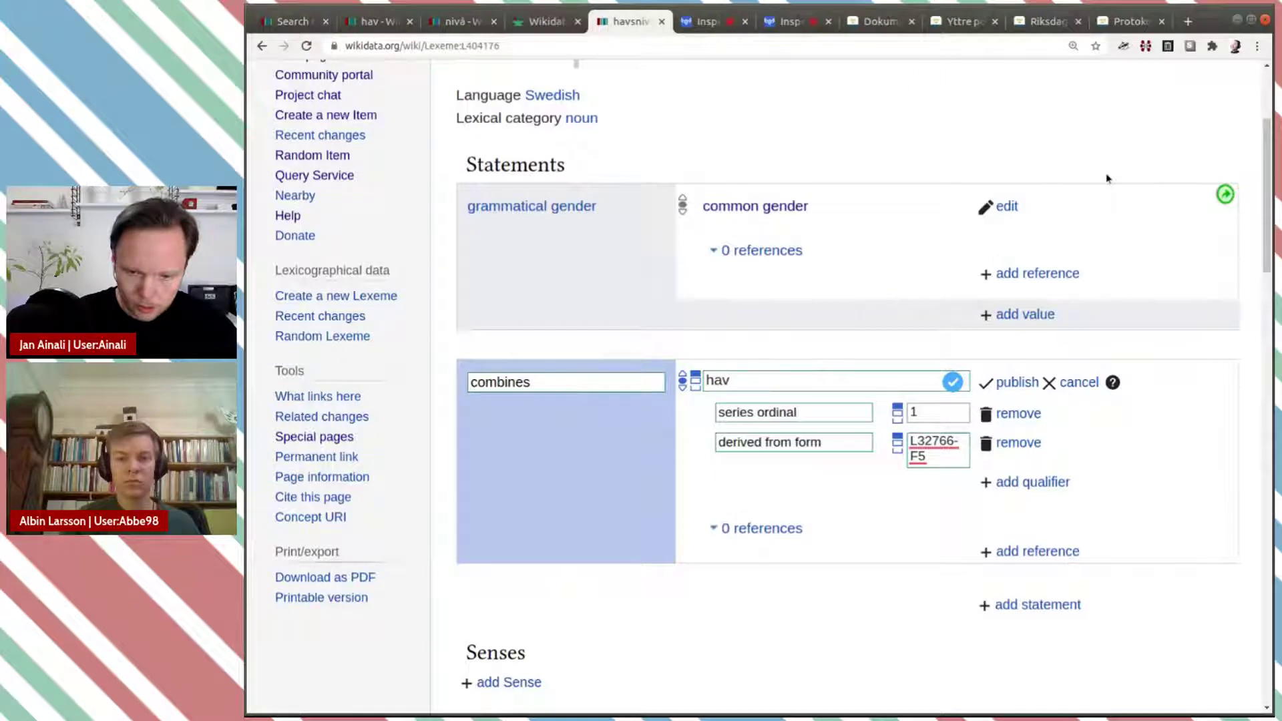
{"action": "key", "text": "ctrl+minus"}
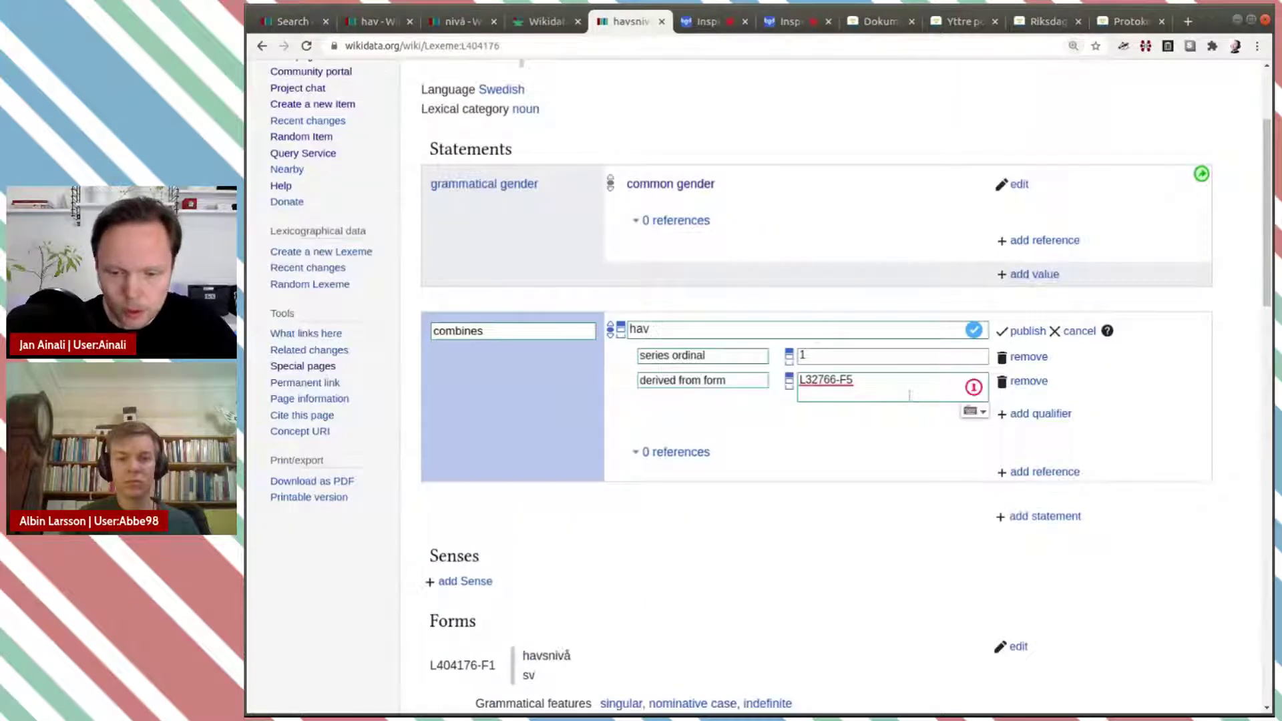
{"action": "left_click", "coordinate": [846, 414]}
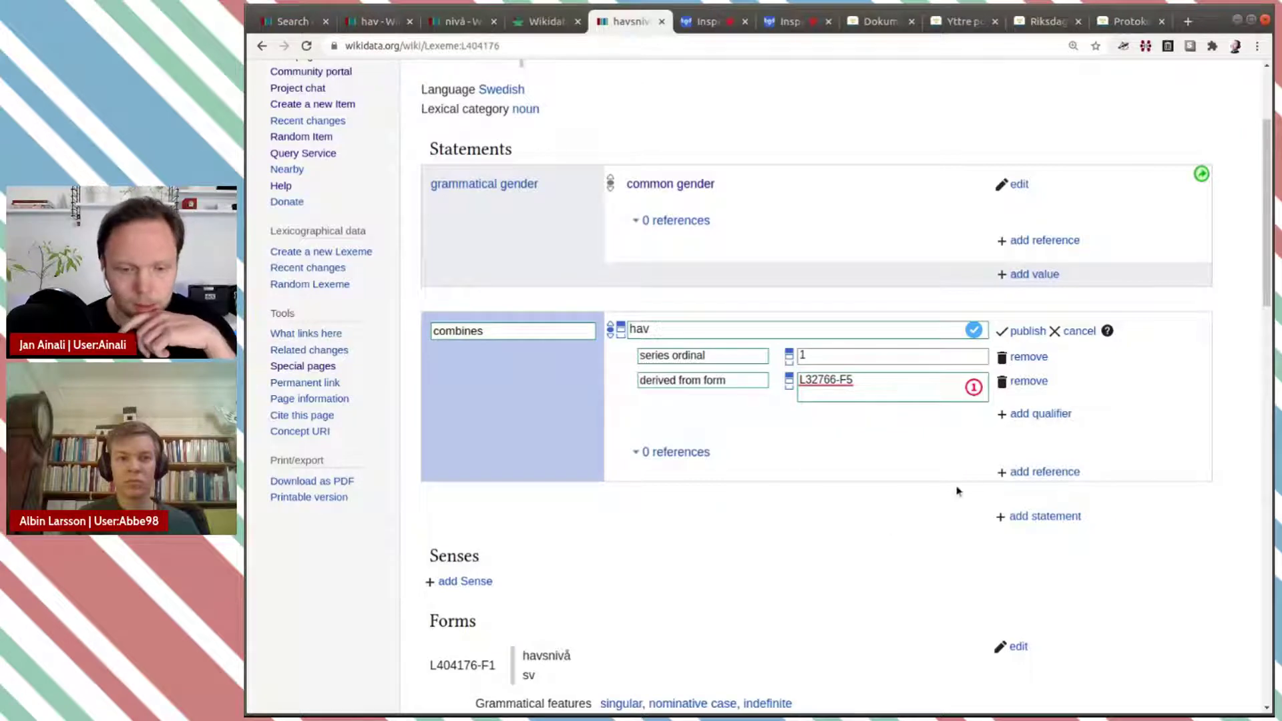
{"action": "left_click", "coordinate": [1025, 331]}
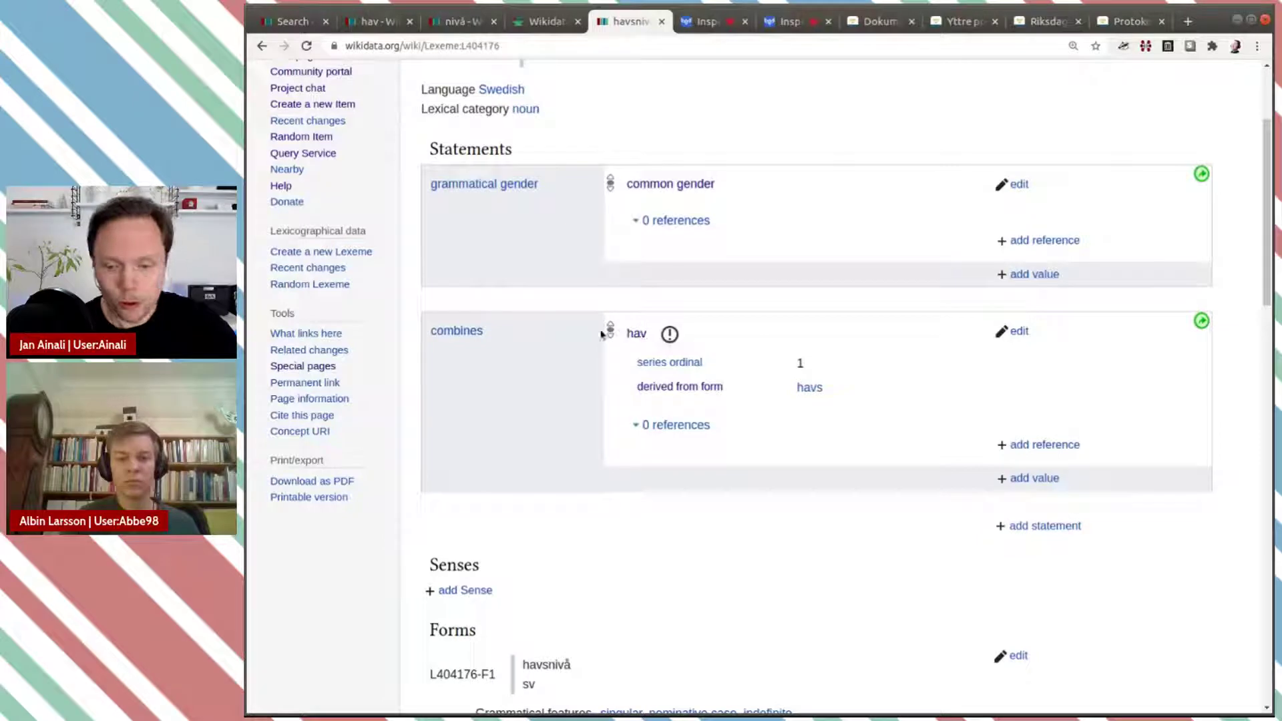
Step: Add the lexeme "nivå" as a second value of the combines statement
{"action": "left_click", "coordinate": [1042, 478]}
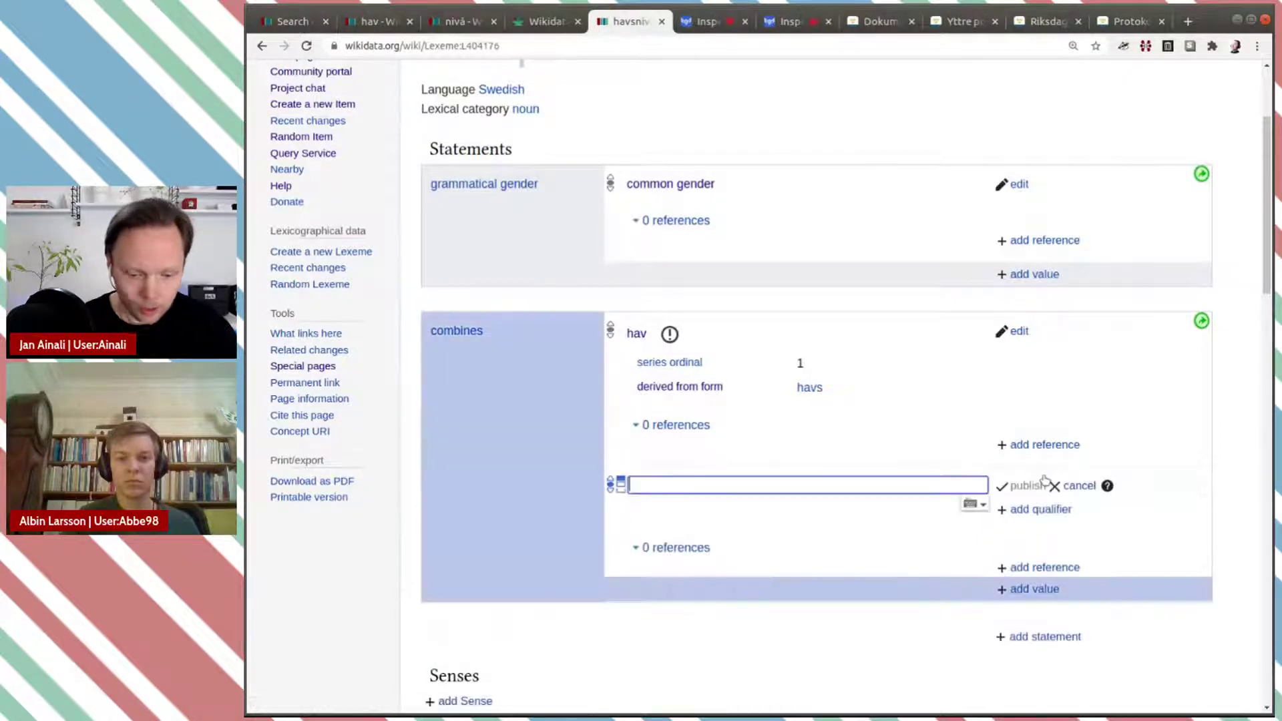
{"action": "type", "text": "nivå"}
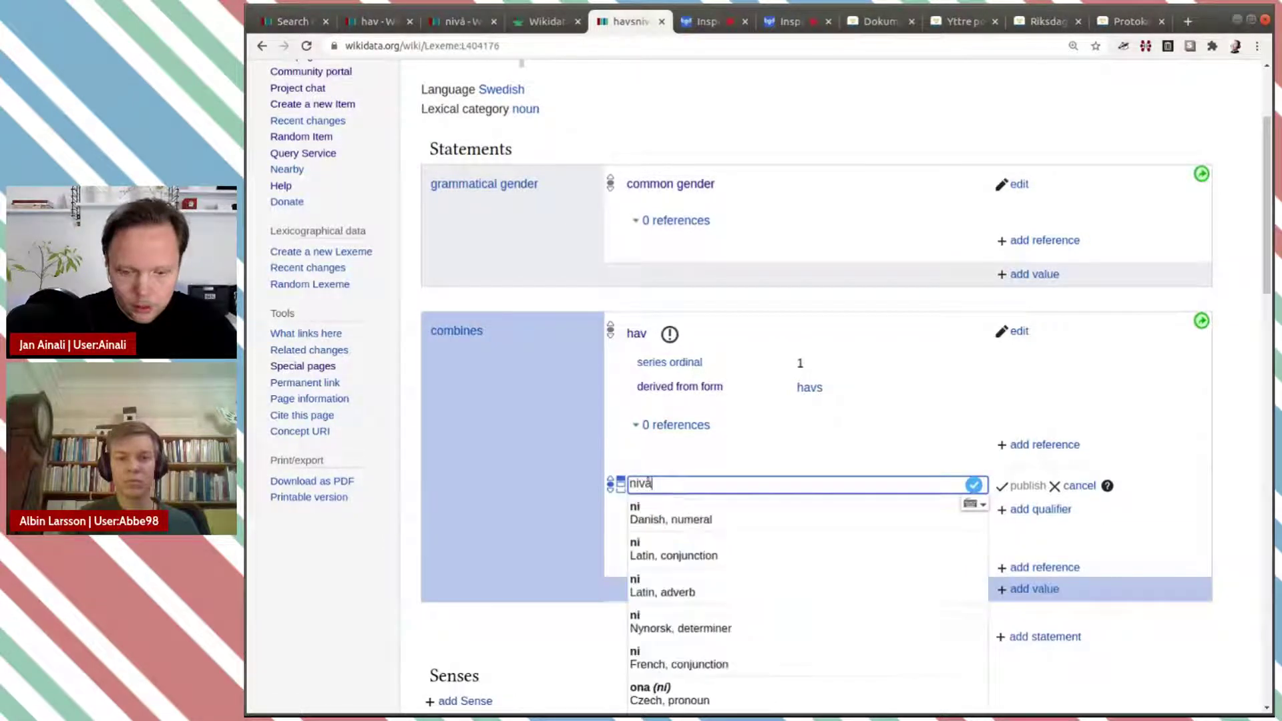
{"action": "left_click", "coordinate": [808, 516]}
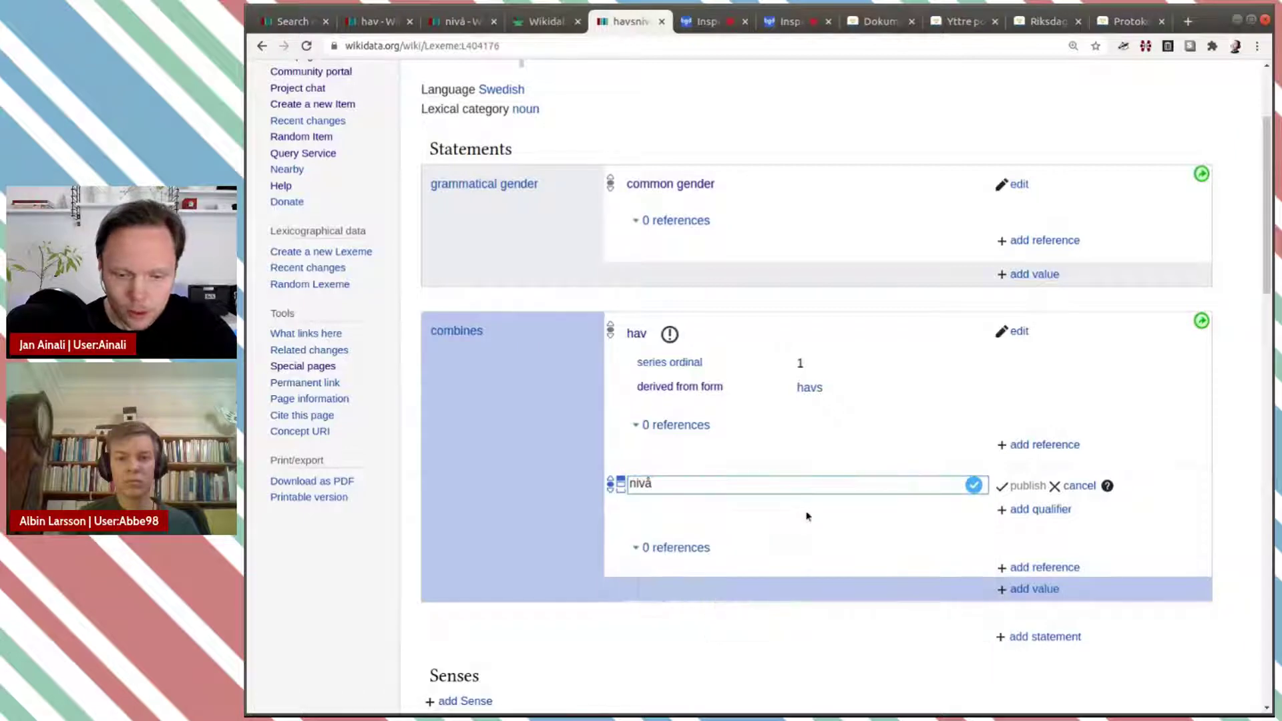
Step: Qualify the nivå value with series ordinal 2
{"action": "left_click", "coordinate": [1062, 510]}
{"action": "type", "text": "ser"}
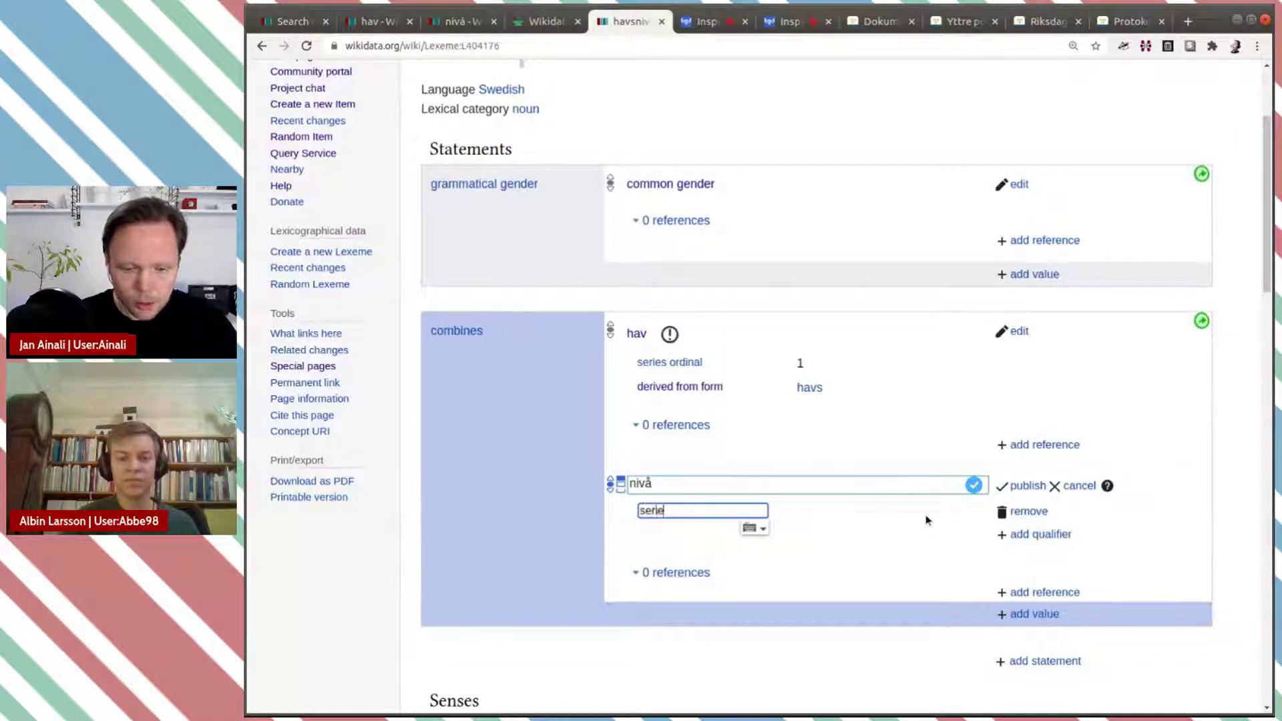
{"action": "type", "text": "ie"}
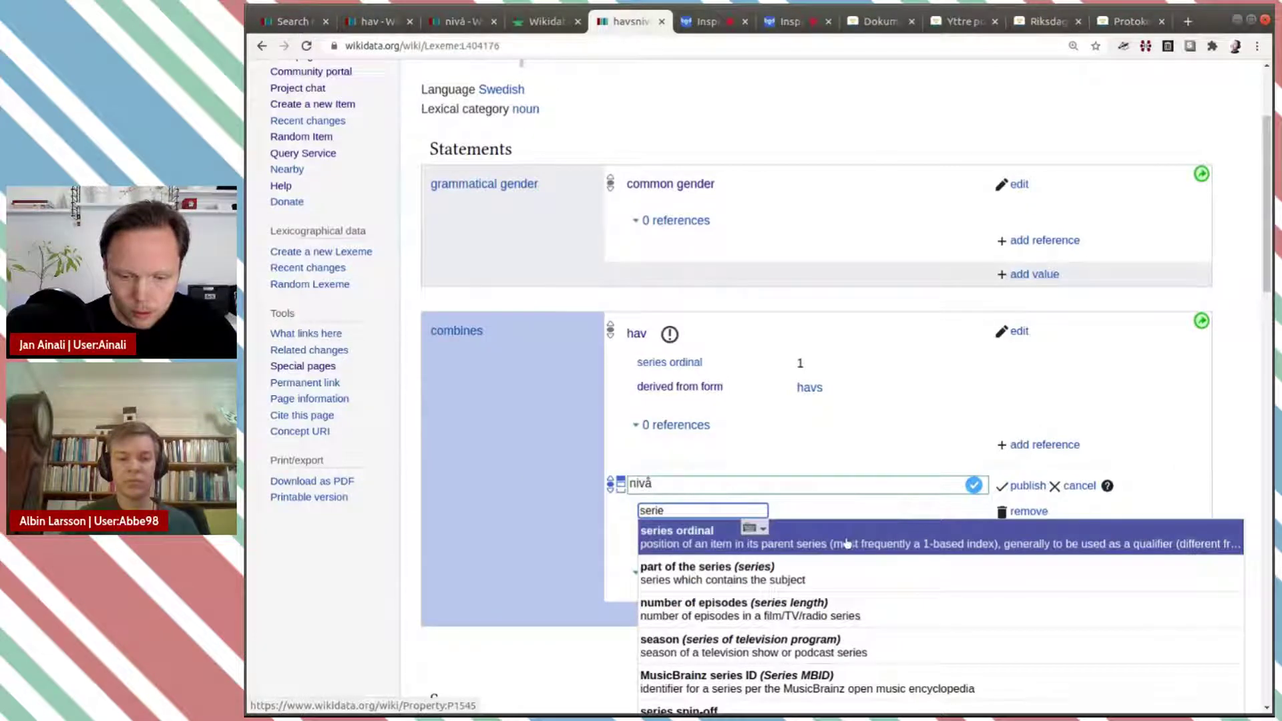
{"action": "left_click", "coordinate": [854, 535]}
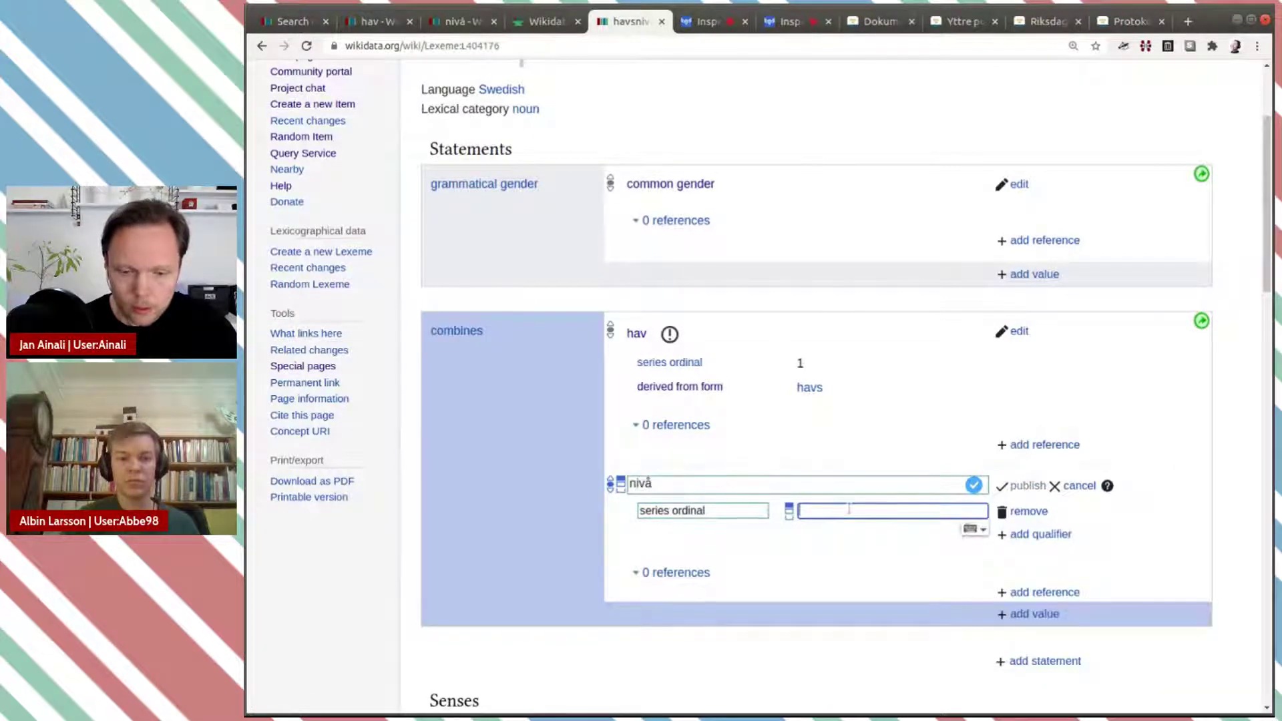
{"action": "scroll", "coordinate": [848, 508], "scroll_direction": "down", "scroll_amount": 3}
{"action": "type", "text": "2"}
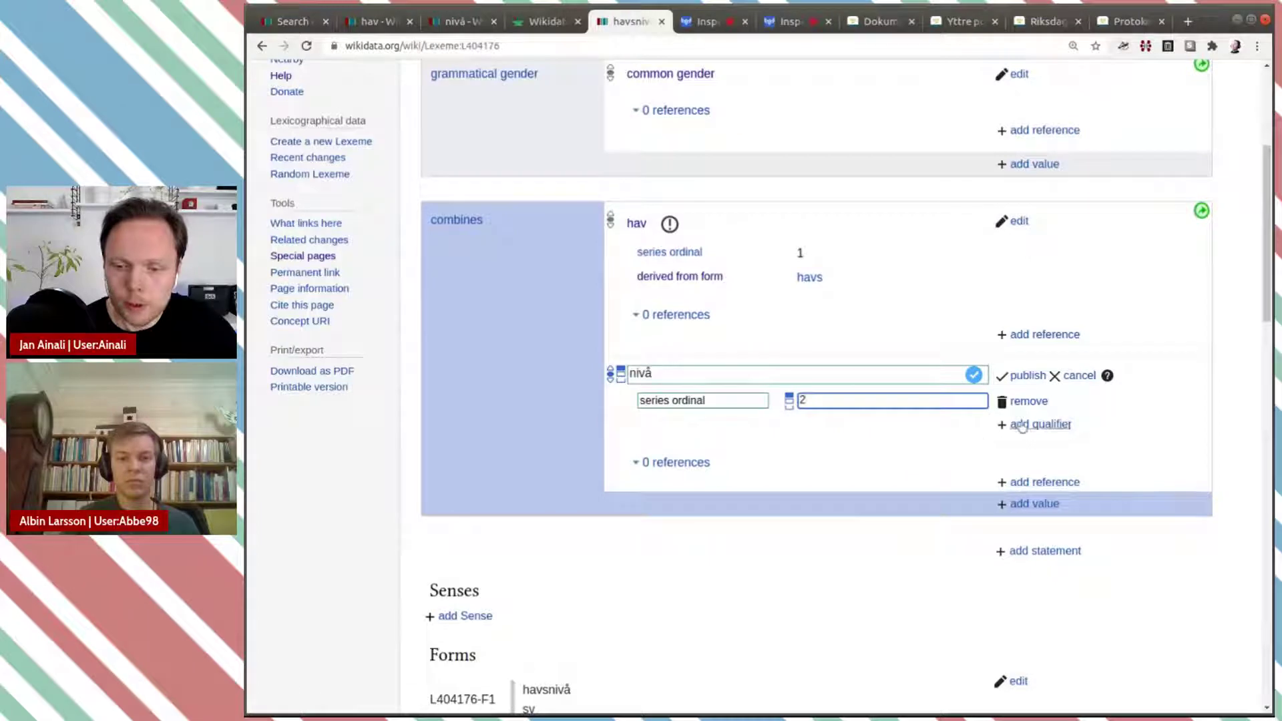
Step: Add a "derived from form" qualifier to the nivå value of the combines statement
{"action": "left_click", "coordinate": [1022, 426]}
{"action": "type", "text": "der"}
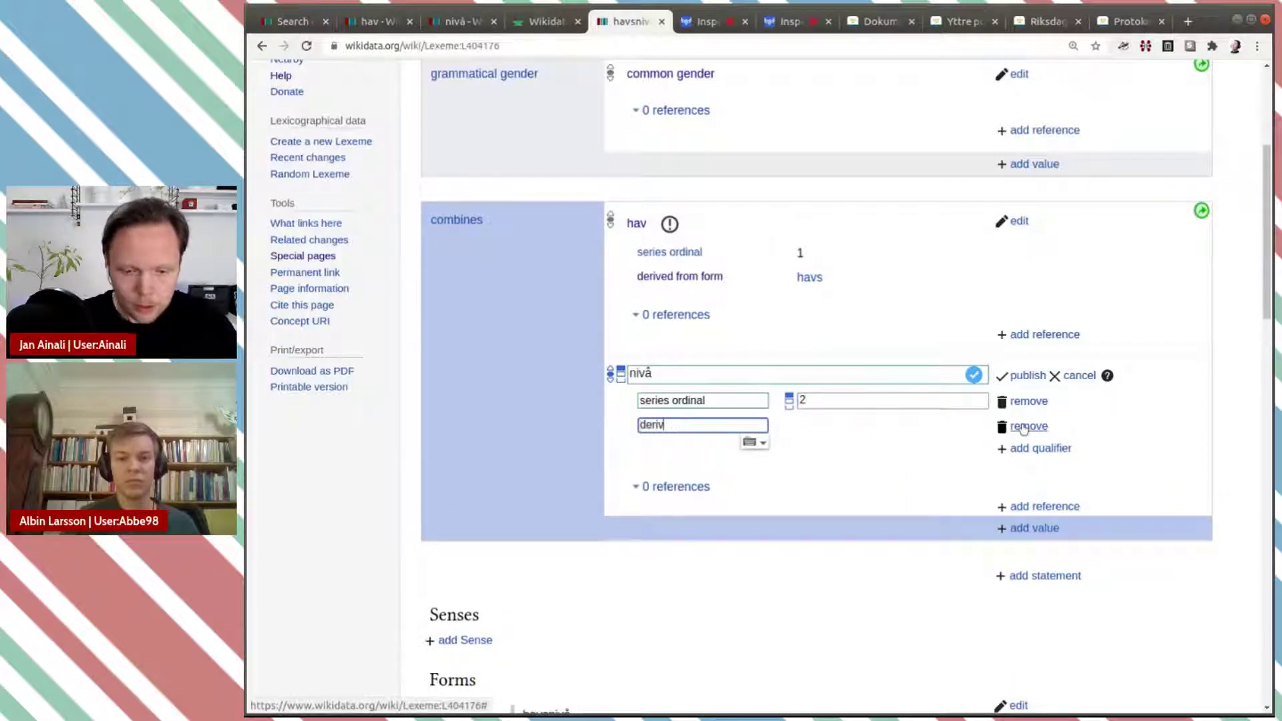
{"action": "type", "text": "iv"}
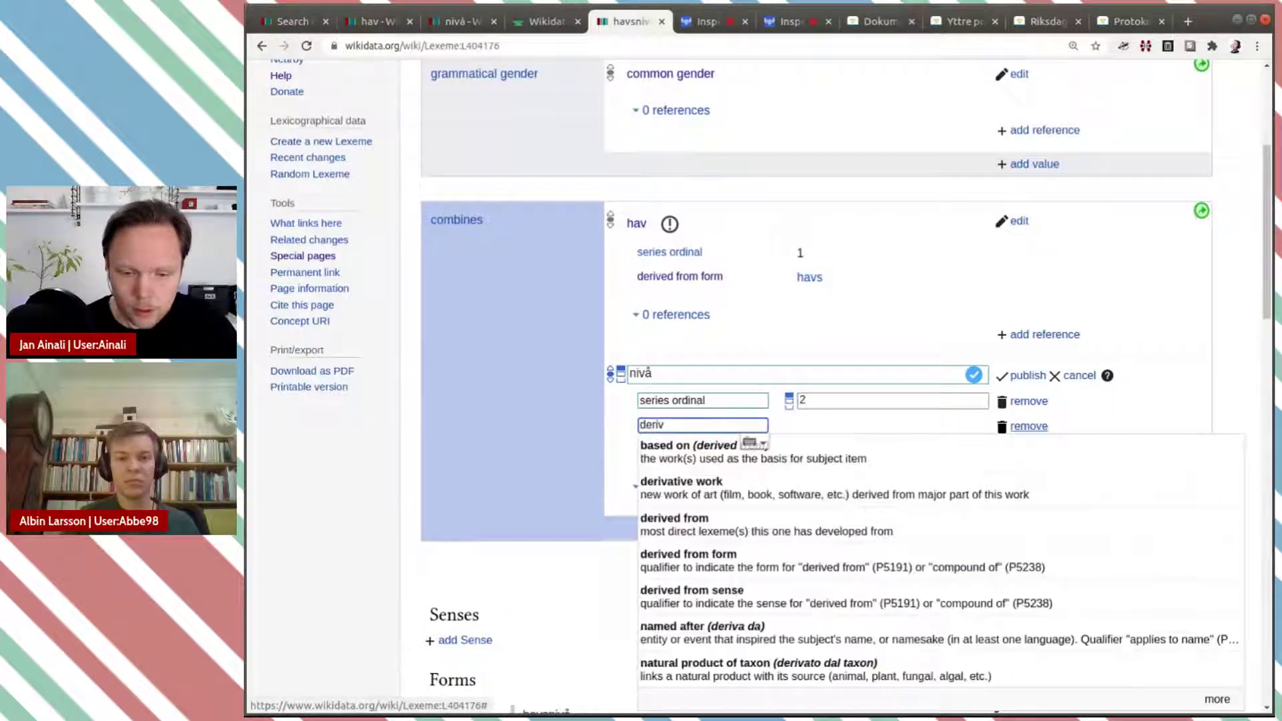
{"action": "left_click", "coordinate": [895, 529]}
{"action": "left_click", "coordinate": [726, 425]}
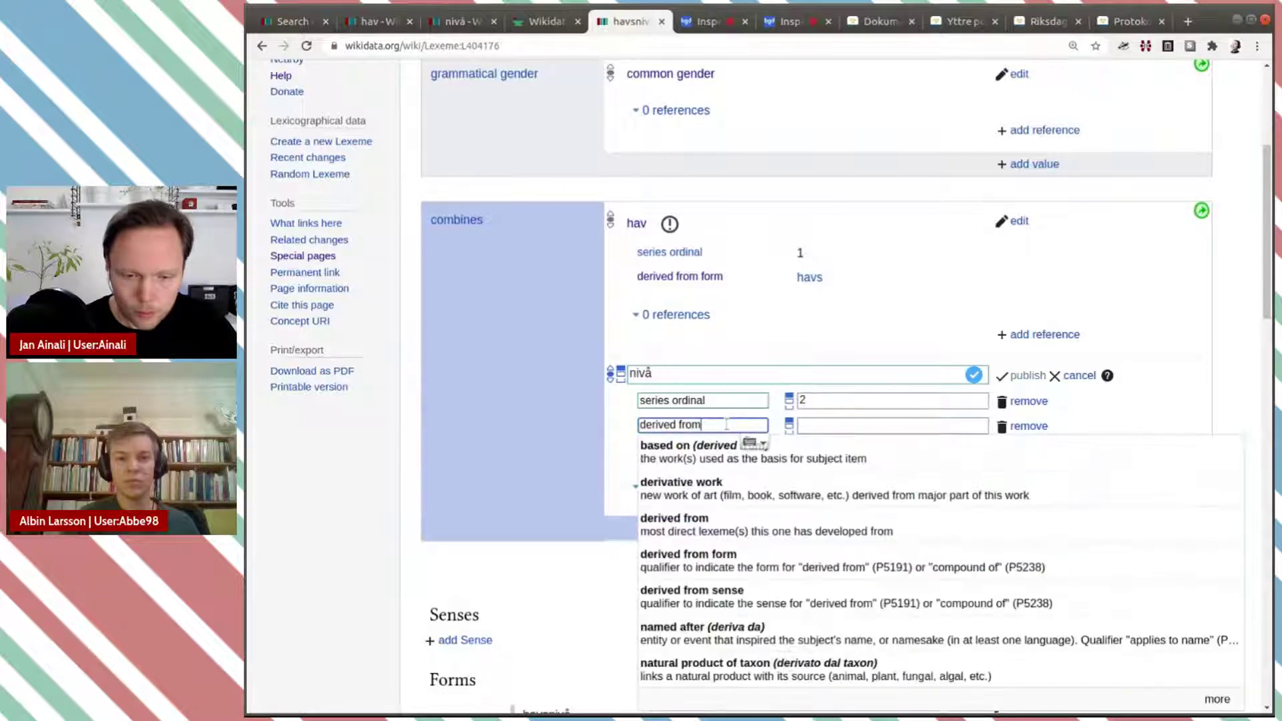
{"action": "left_click", "coordinate": [753, 559]}
{"action": "left_click", "coordinate": [842, 433]}
Step: Copy the form ID L48137-F1 of the indefinite nominative singular "nivå" from the nivå lexeme page
{"action": "left_click", "coordinate": [449, 25]}
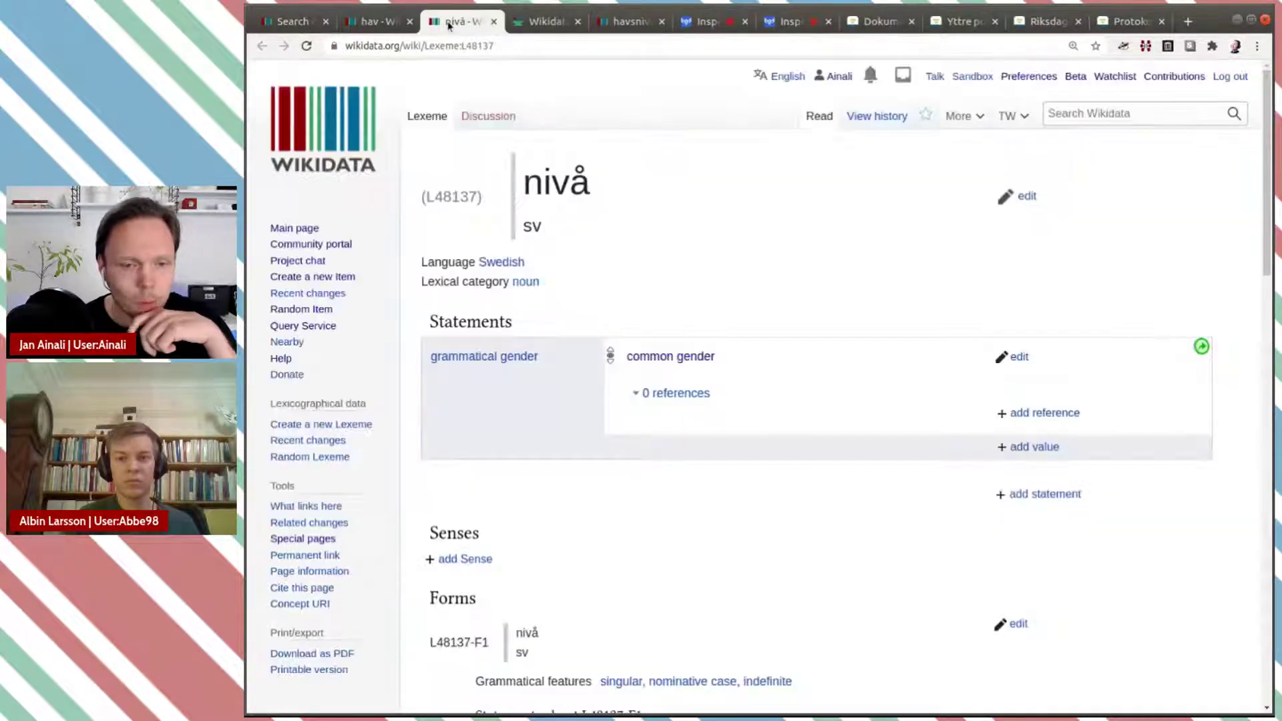
{"action": "scroll", "coordinate": [488, 338], "scroll_direction": "down", "scroll_amount": 5}
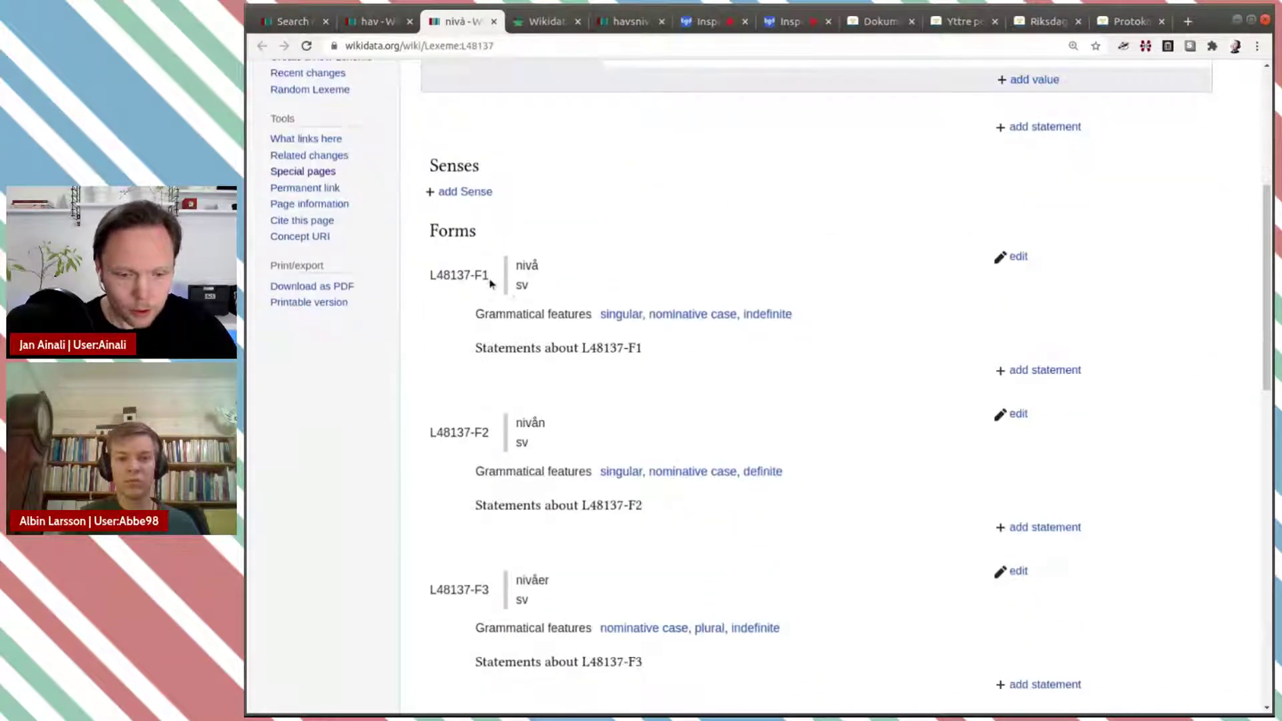
{"action": "triple_click", "coordinate": [431, 274]}
{"action": "key", "text": "ctrl+c"}
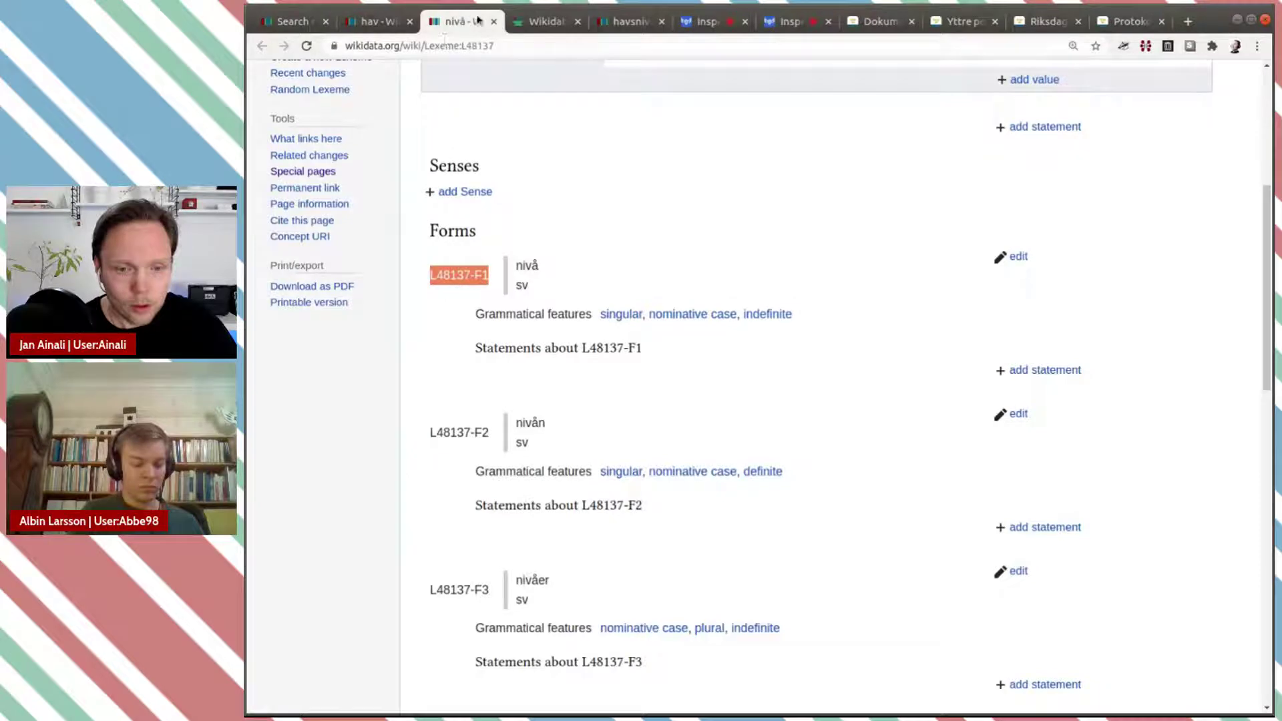
Step: Set the nivå value's "derived from form" qualifier on the havsnivå lexeme to L48137-F1 and publish it
{"action": "left_click", "coordinate": [624, 21]}
{"action": "key", "text": "ctrl+v"}
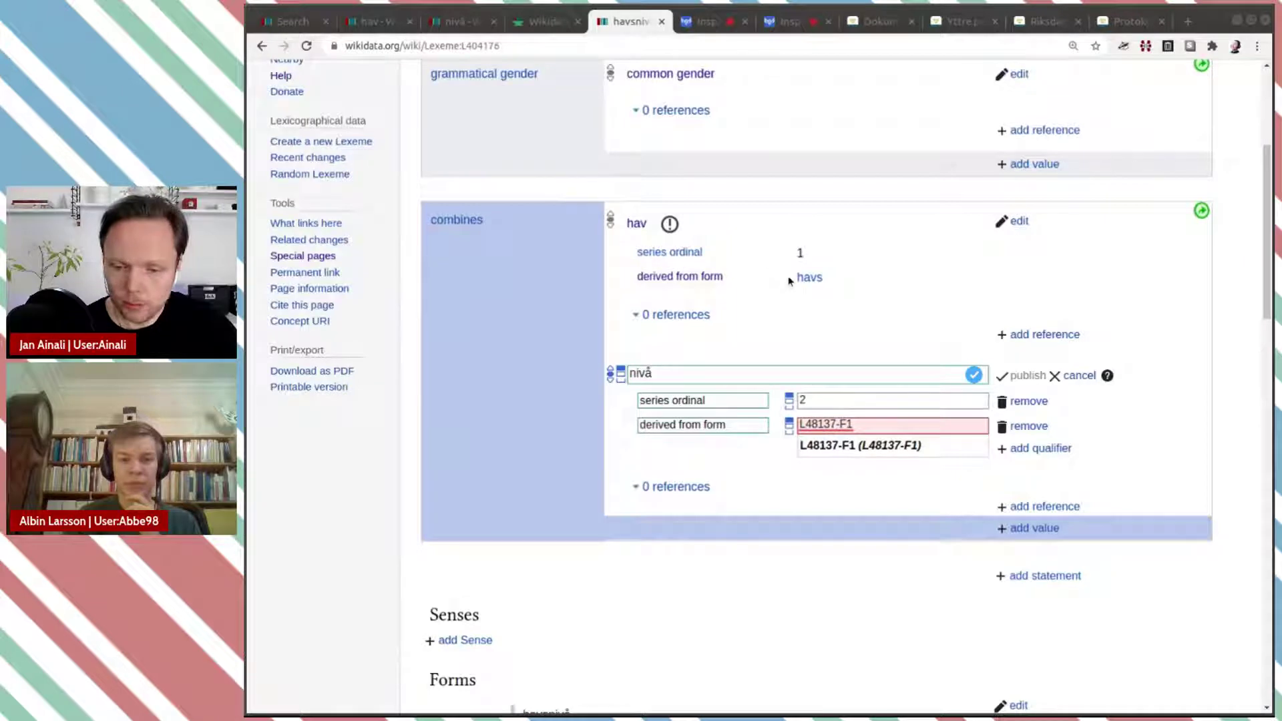
{"action": "left_click", "coordinate": [860, 446]}
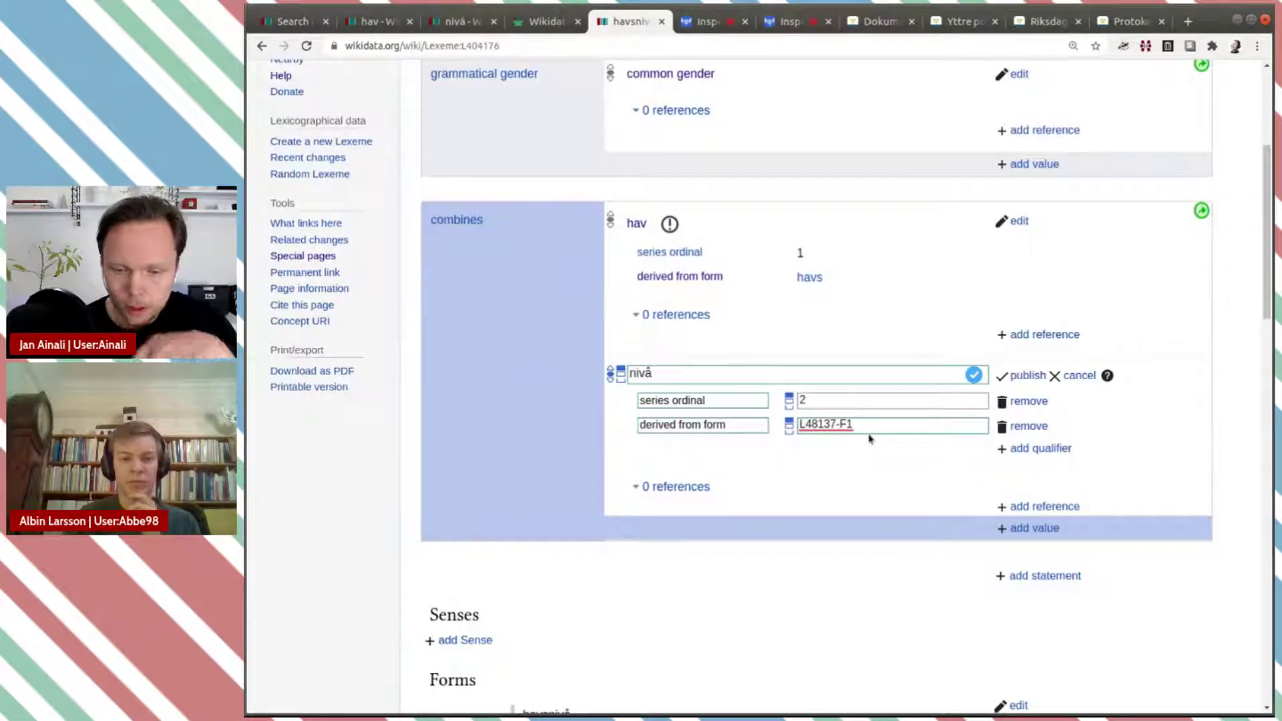
{"action": "left_click", "coordinate": [1026, 375]}
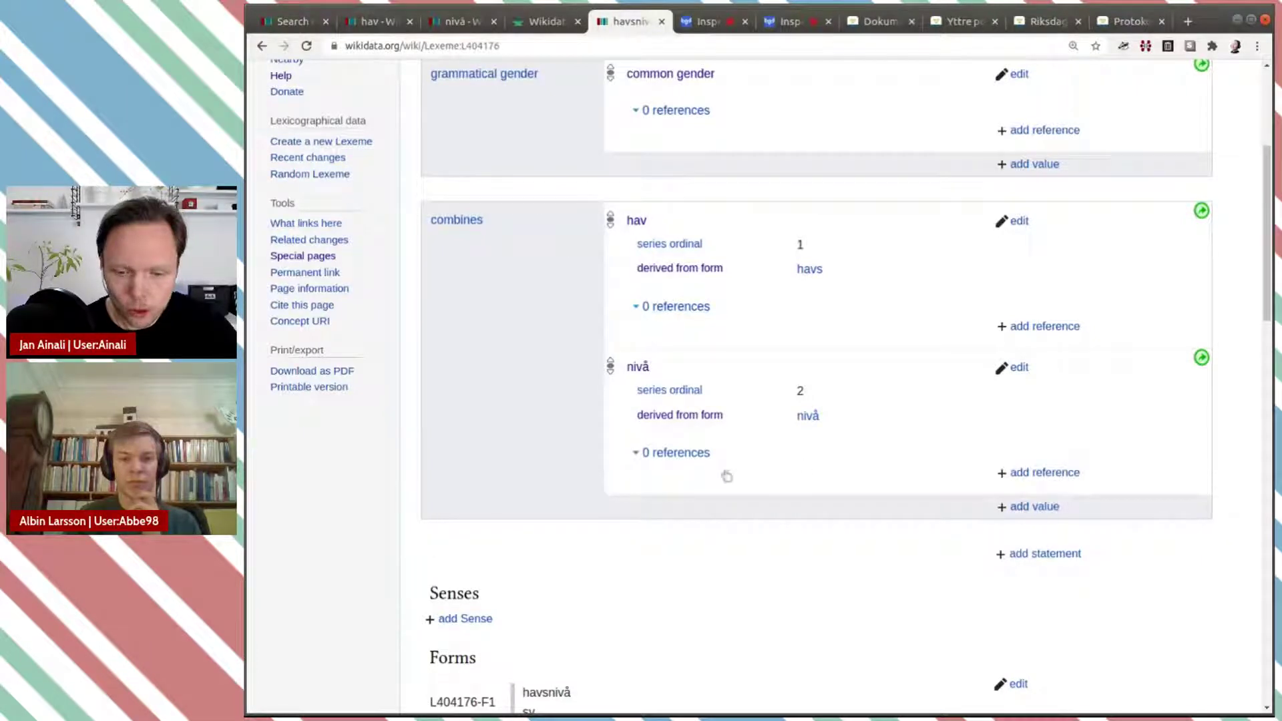
Step: Start a new statement on the havsnivå lexeme with the property "usage example"
{"action": "scroll", "coordinate": [936, 423], "scroll_direction": "down", "scroll_amount": 5}
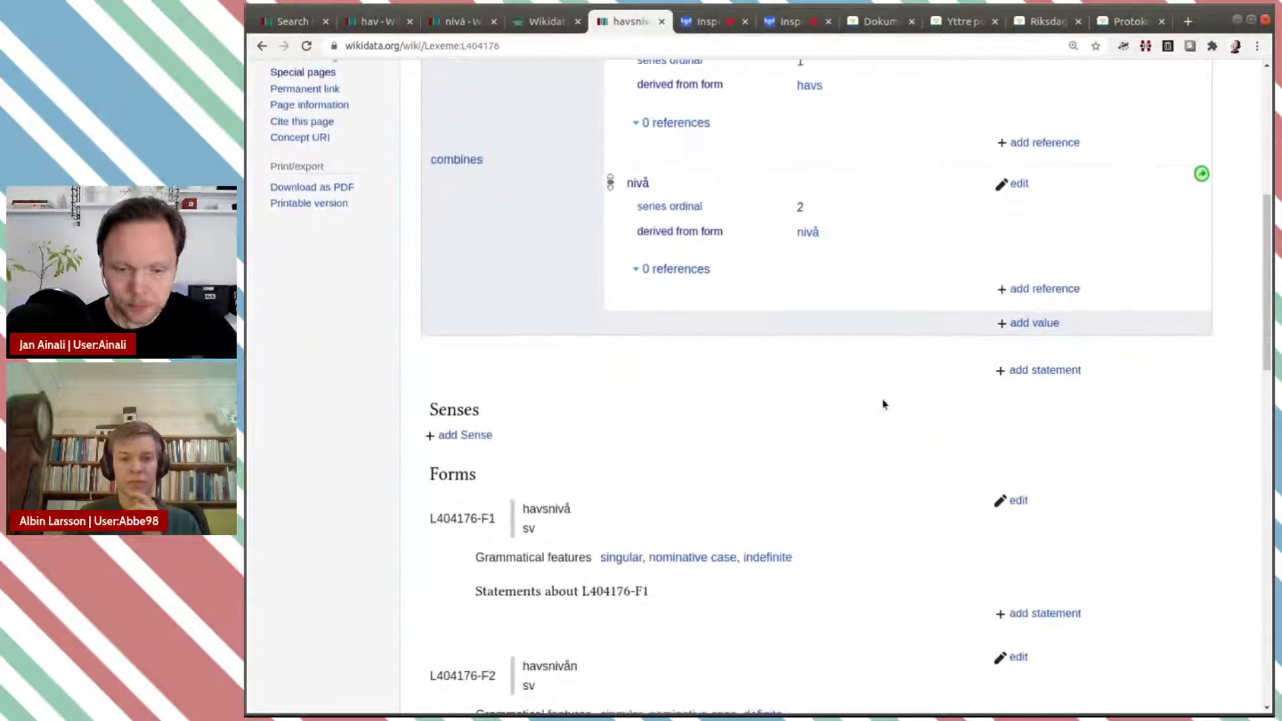
{"action": "scroll", "coordinate": [877, 411], "scroll_direction": "up", "scroll_amount": 1}
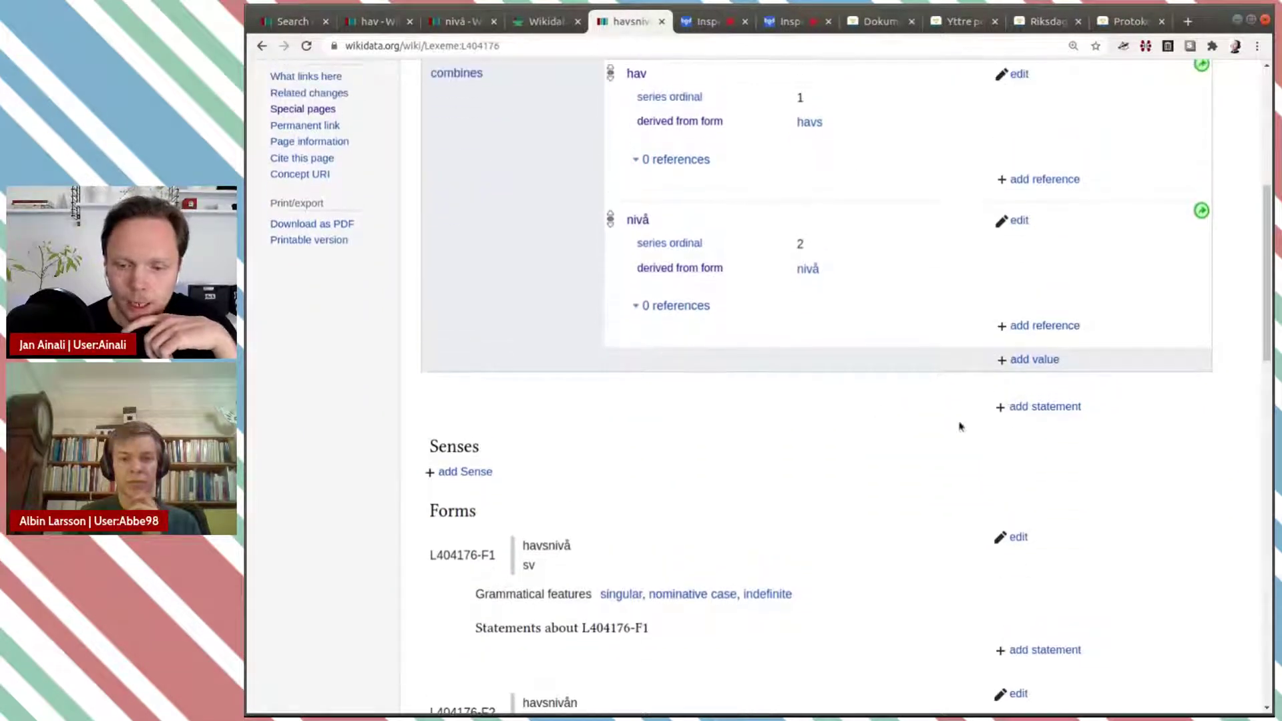
{"action": "left_click", "coordinate": [1045, 407]}
{"action": "type", "text": "exa"}
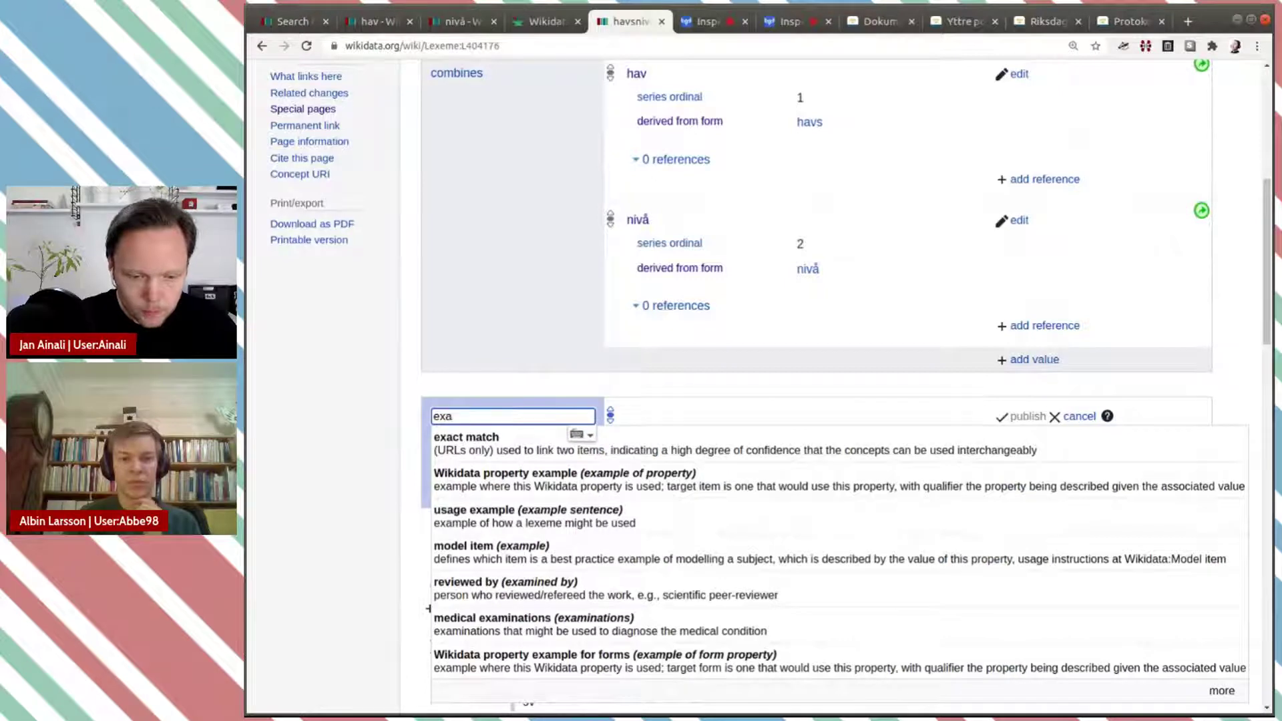
{"action": "left_click", "coordinate": [1047, 410]}
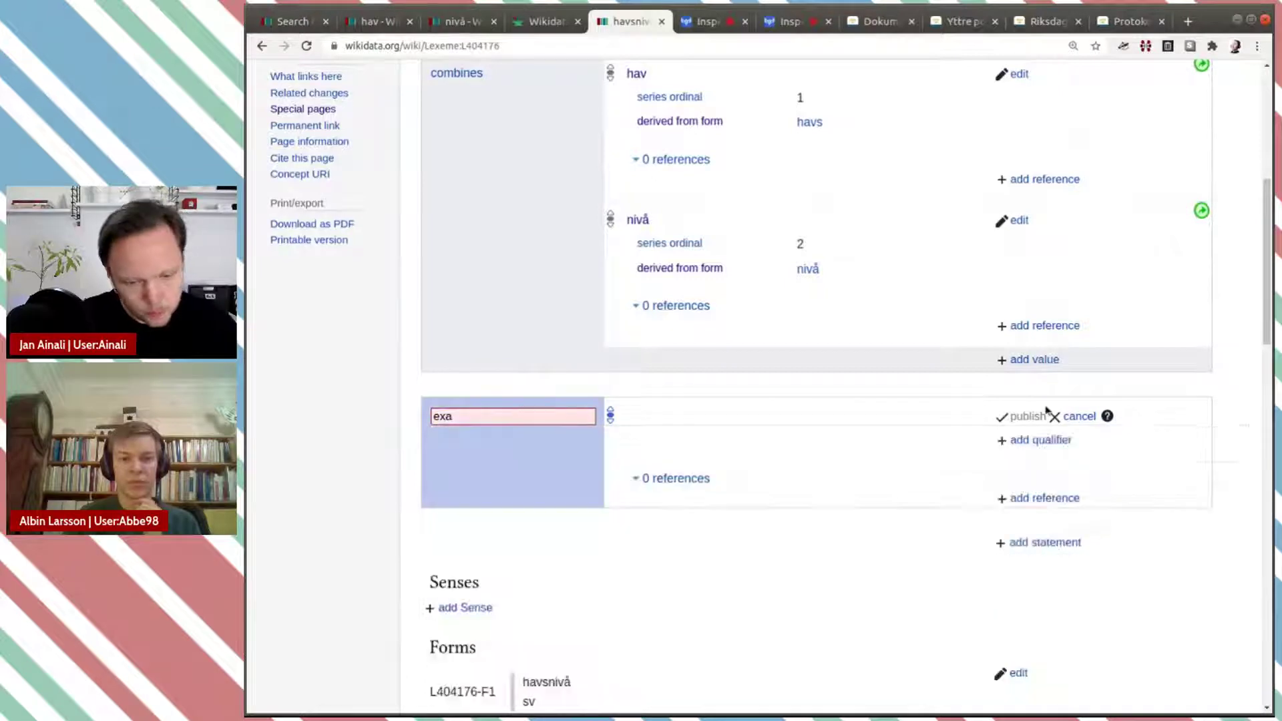
{"action": "left_click", "coordinate": [543, 416]}
{"action": "type", "text": "mp"}
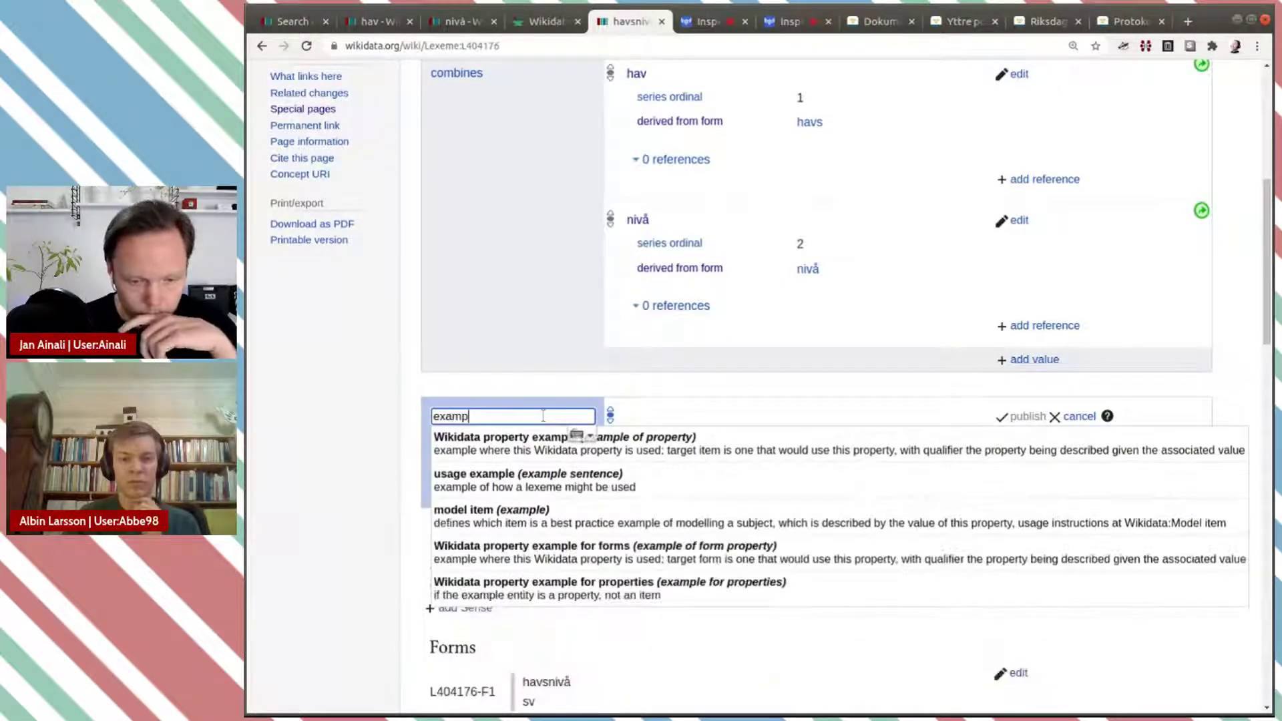
{"action": "left_click", "coordinate": [529, 485]}
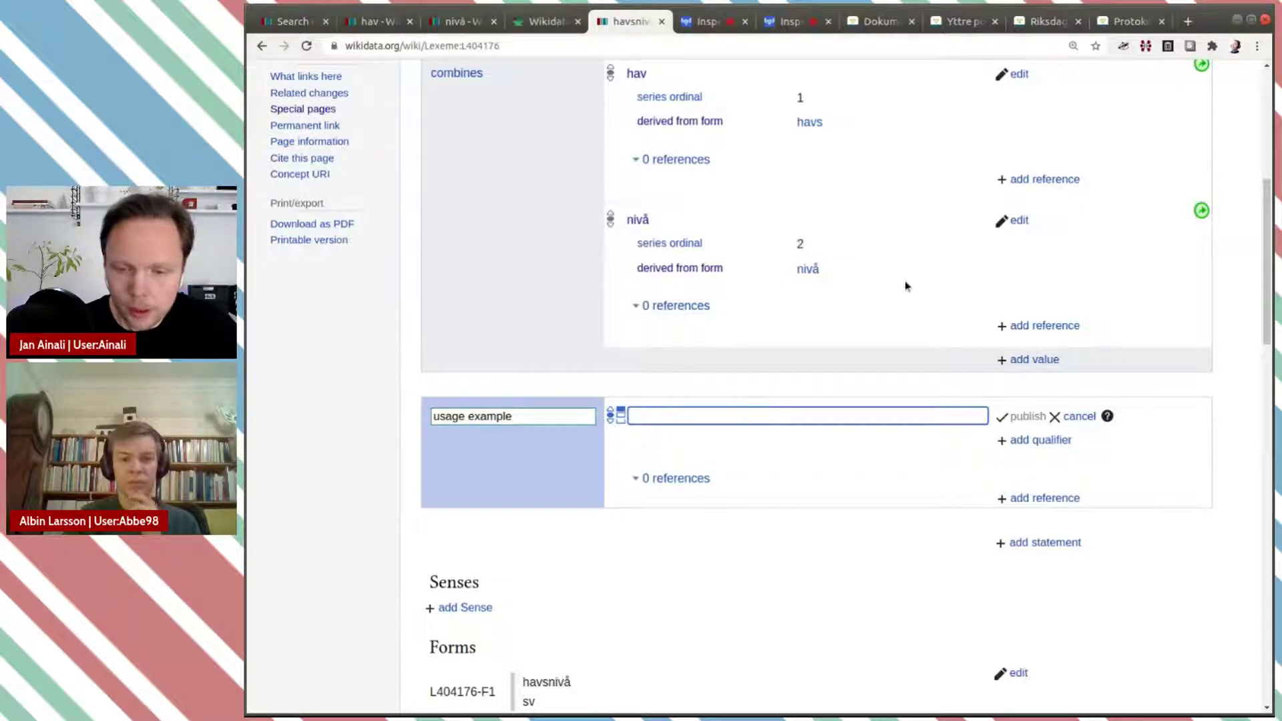
Step: Copy the sentence "Klimatförändringarna gör att vi kan förvänta oss fler dagar med extremväder och höjd havsnivå." from the Riksdag motion page
{"action": "left_click", "coordinate": [954, 23]}
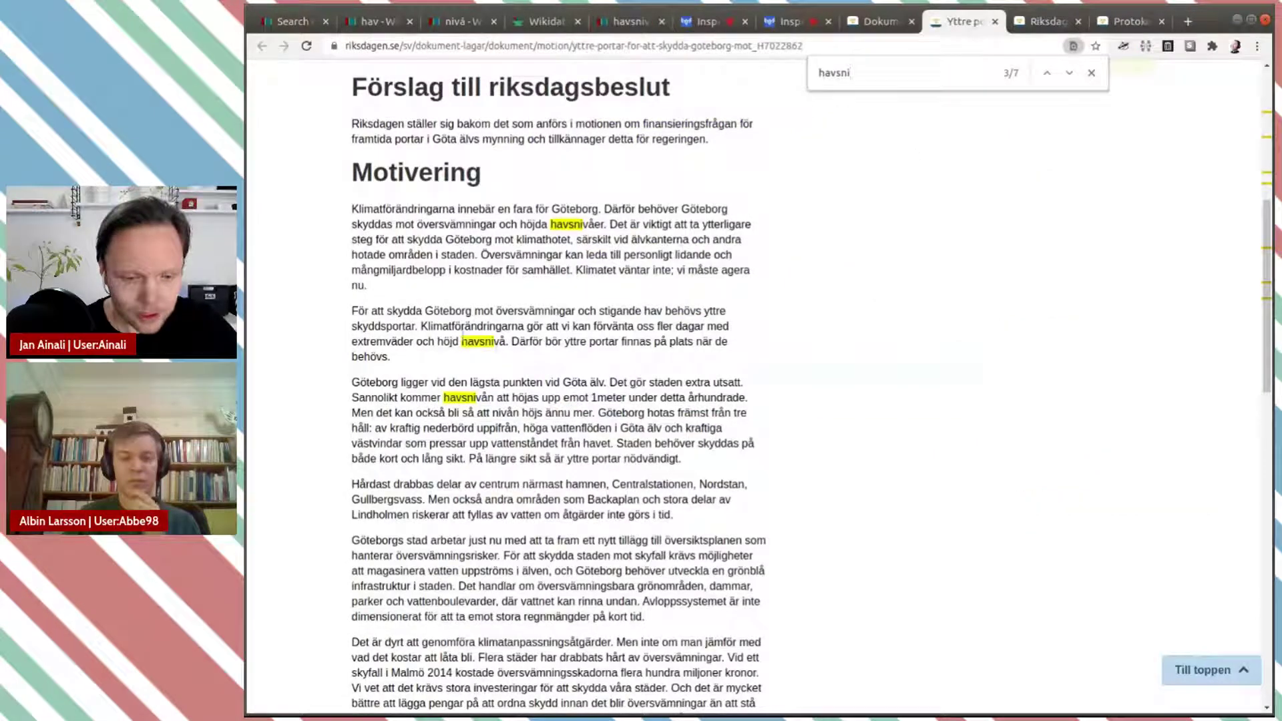
{"action": "left_click_drag", "start_coordinate": [421, 326], "coordinate": [510, 346]}
{"action": "key", "text": "ctrl+c"}
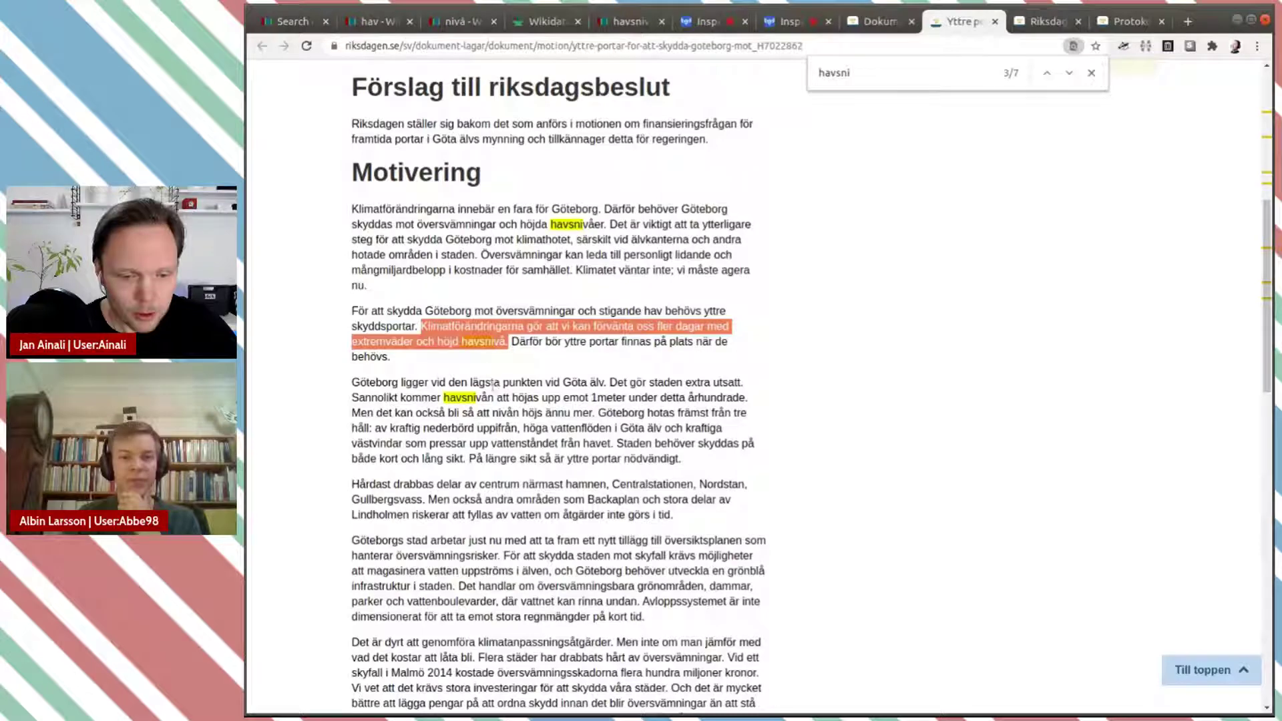
Step: Enter the copied sentence as the usage example on the havsnivå lexeme with language Swedish (sv), leaving it without a qualifier
{"action": "left_click", "coordinate": [615, 24]}
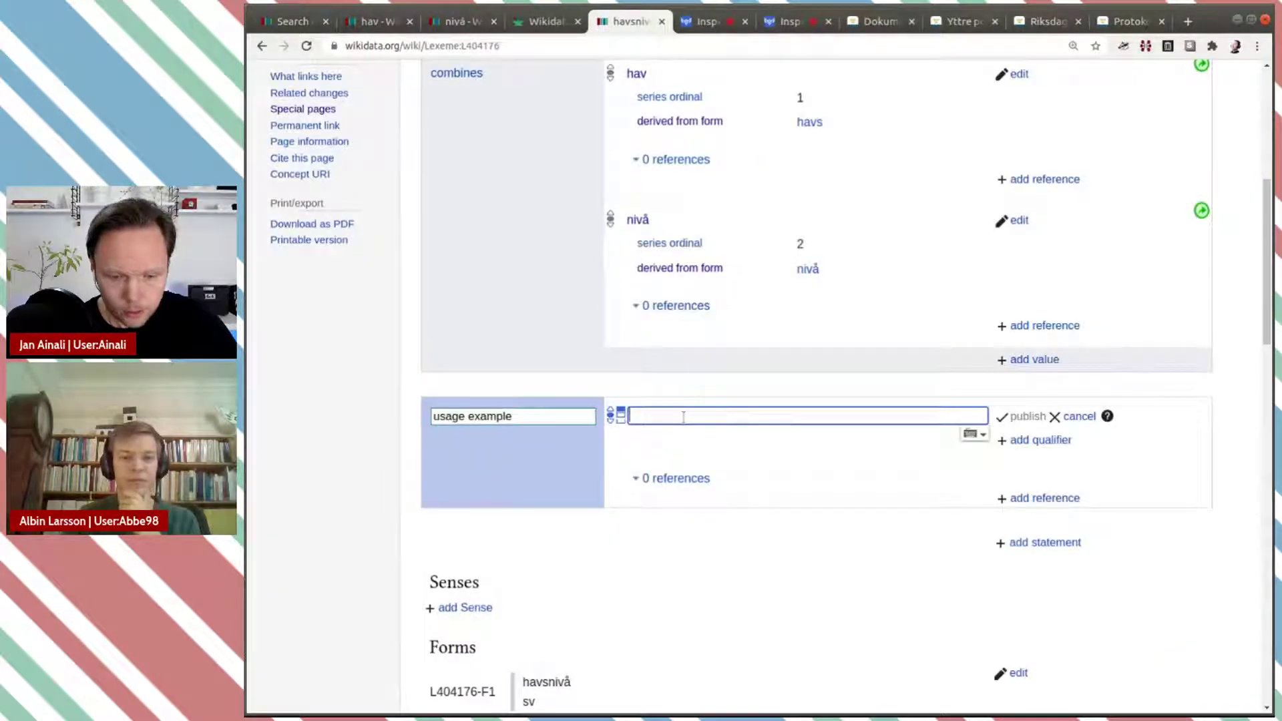
{"action": "key", "text": "ctrl+v"}
{"action": "left_click", "coordinate": [760, 447]}
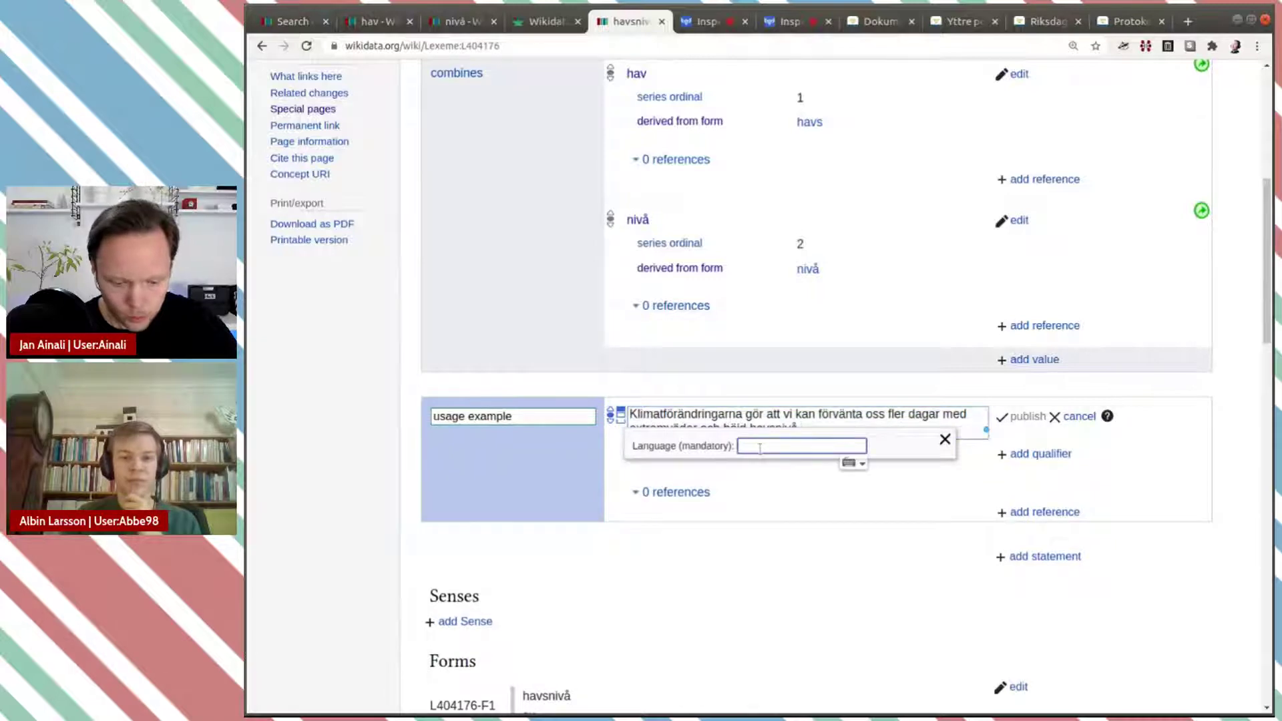
{"action": "left_click", "coordinate": [762, 460]}
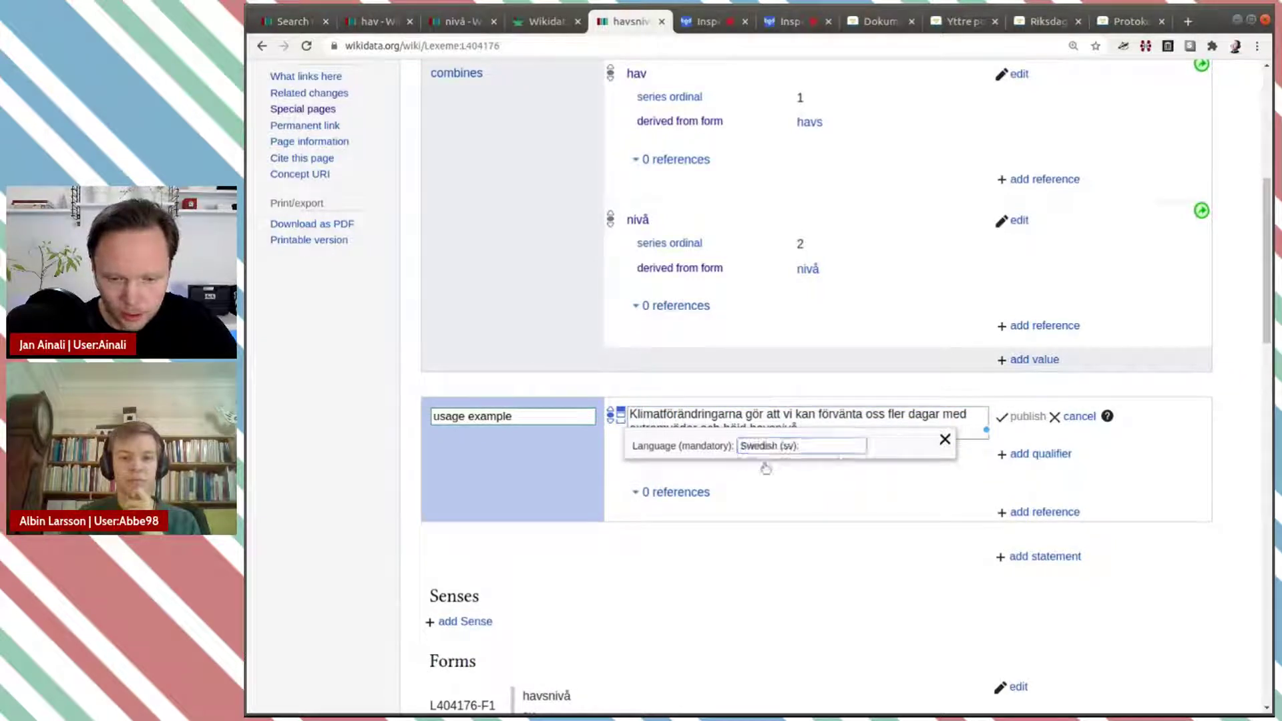
{"action": "left_click", "coordinate": [1048, 455]}
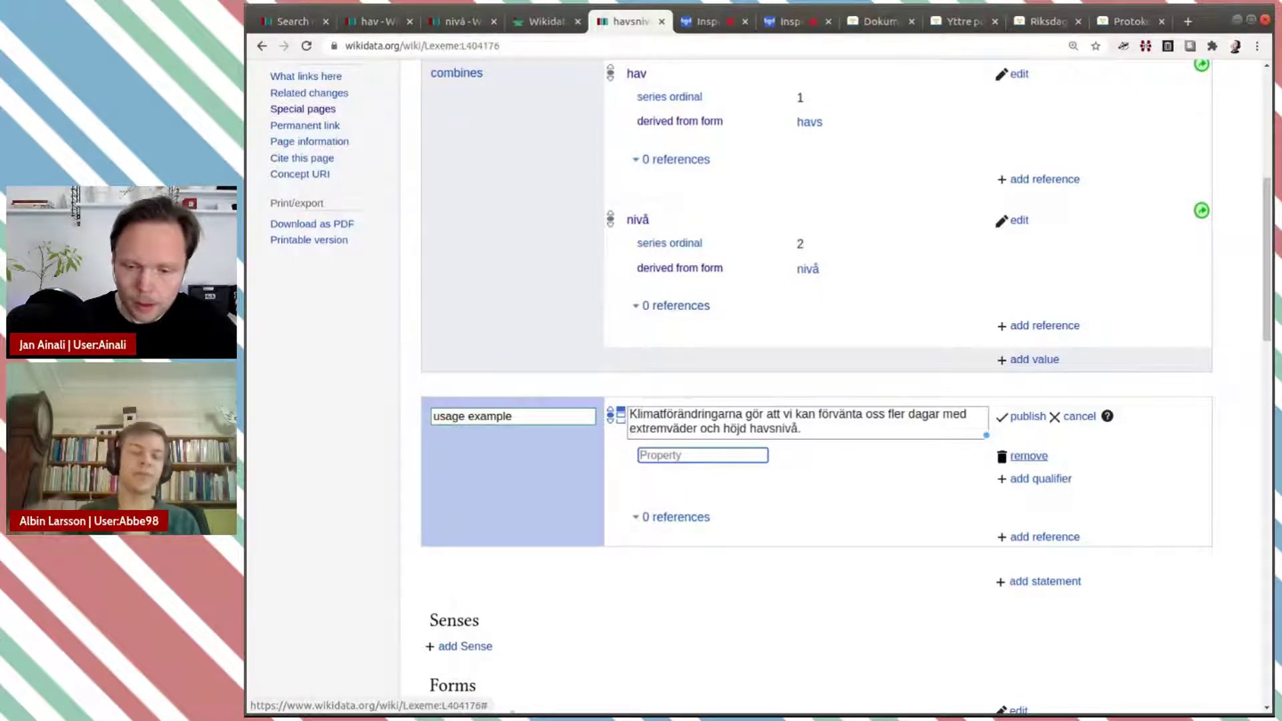
{"action": "left_click", "coordinate": [1029, 456]}
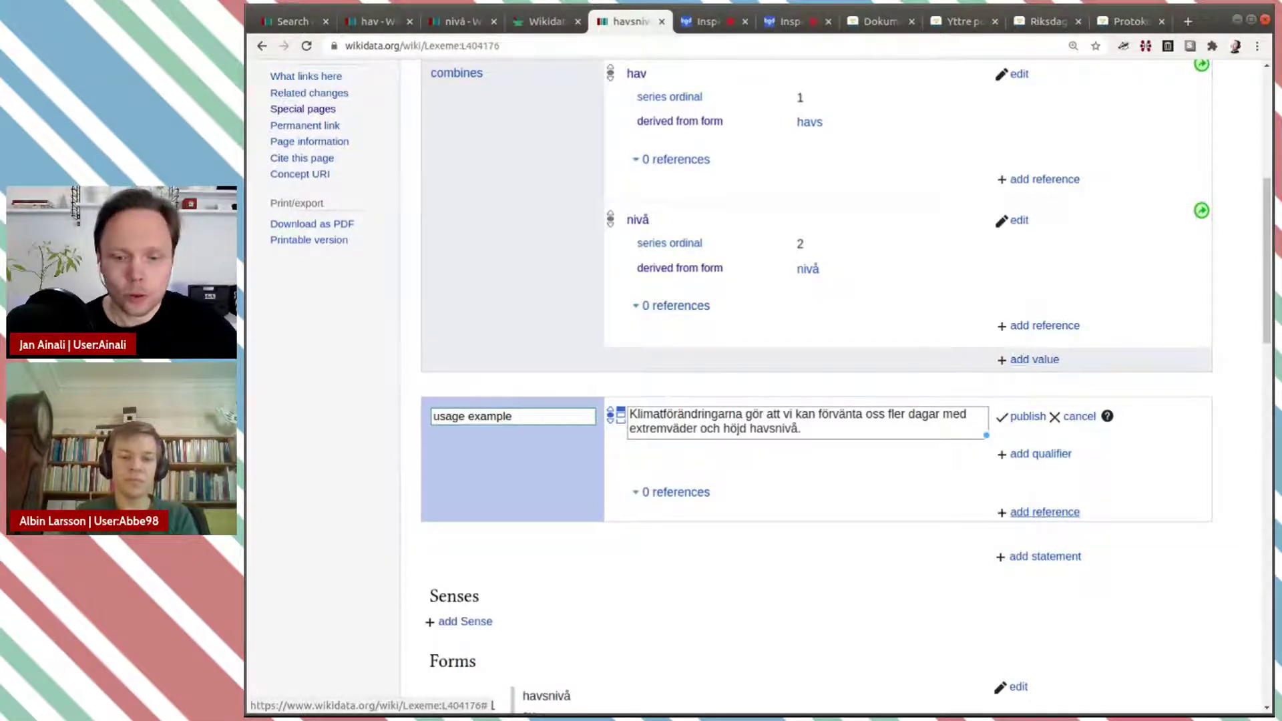
Step: Add a reference to the usage example with "stated in" set to the open data portal of the Swedish Parliament
{"action": "left_click", "coordinate": [1045, 511]}
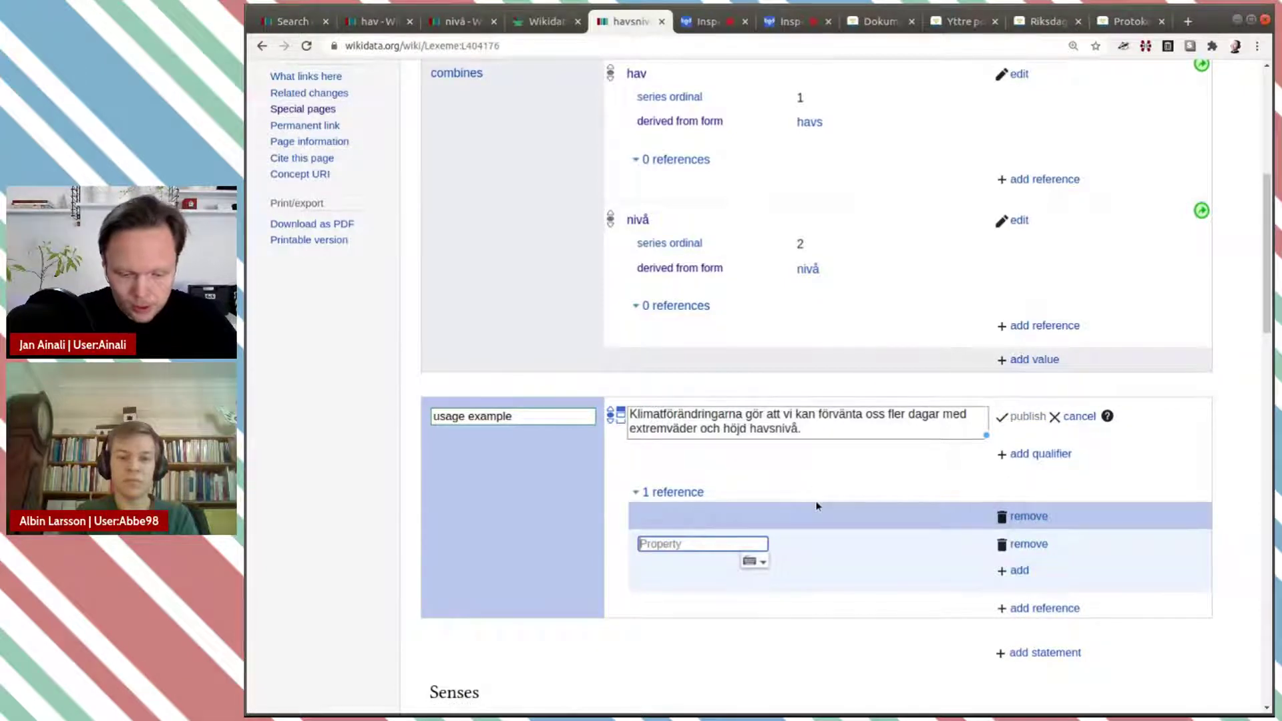
{"action": "type", "text": "sta"}
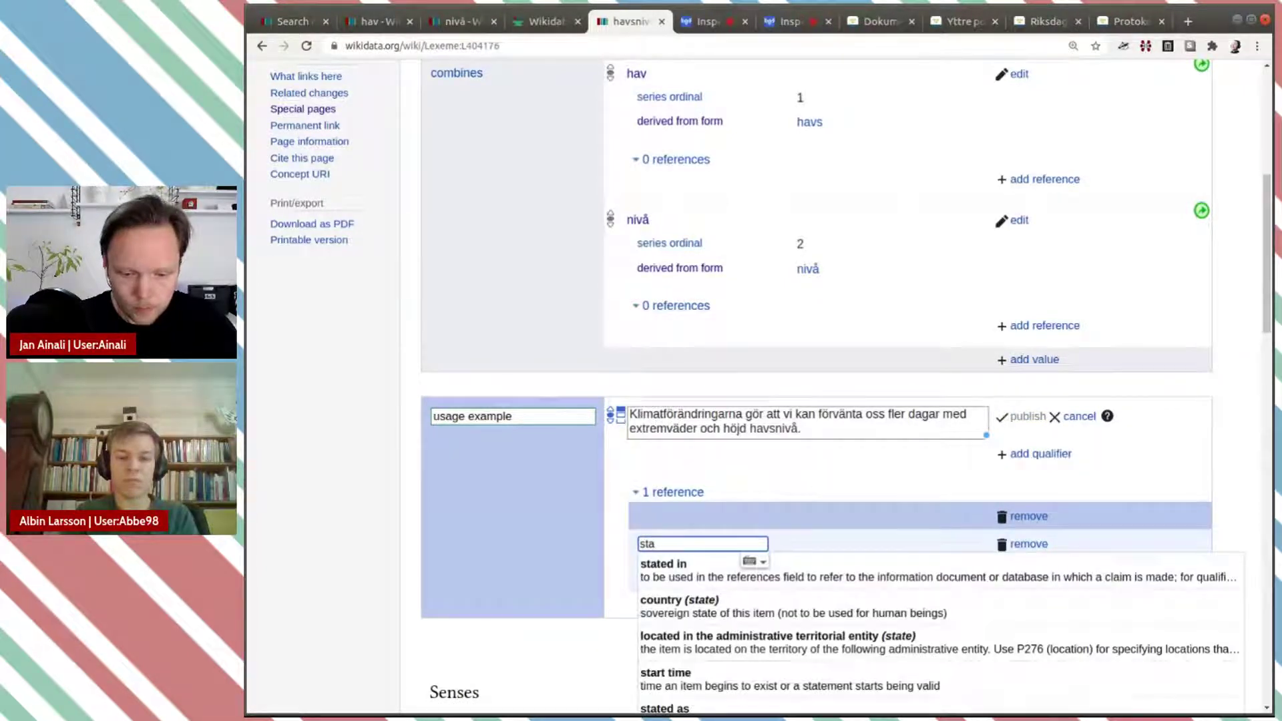
{"action": "left_click", "coordinate": [838, 564]}
{"action": "type", "text": "ri"}
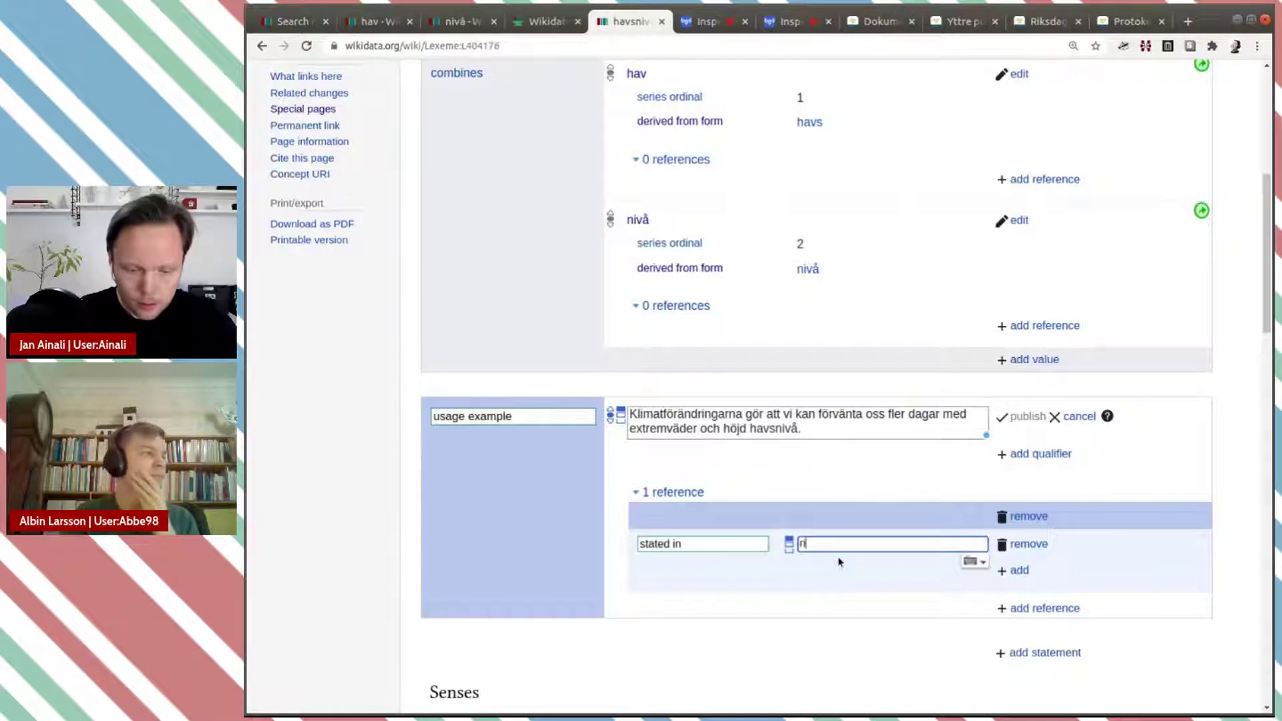
{"action": "type", "text": "ksda"}
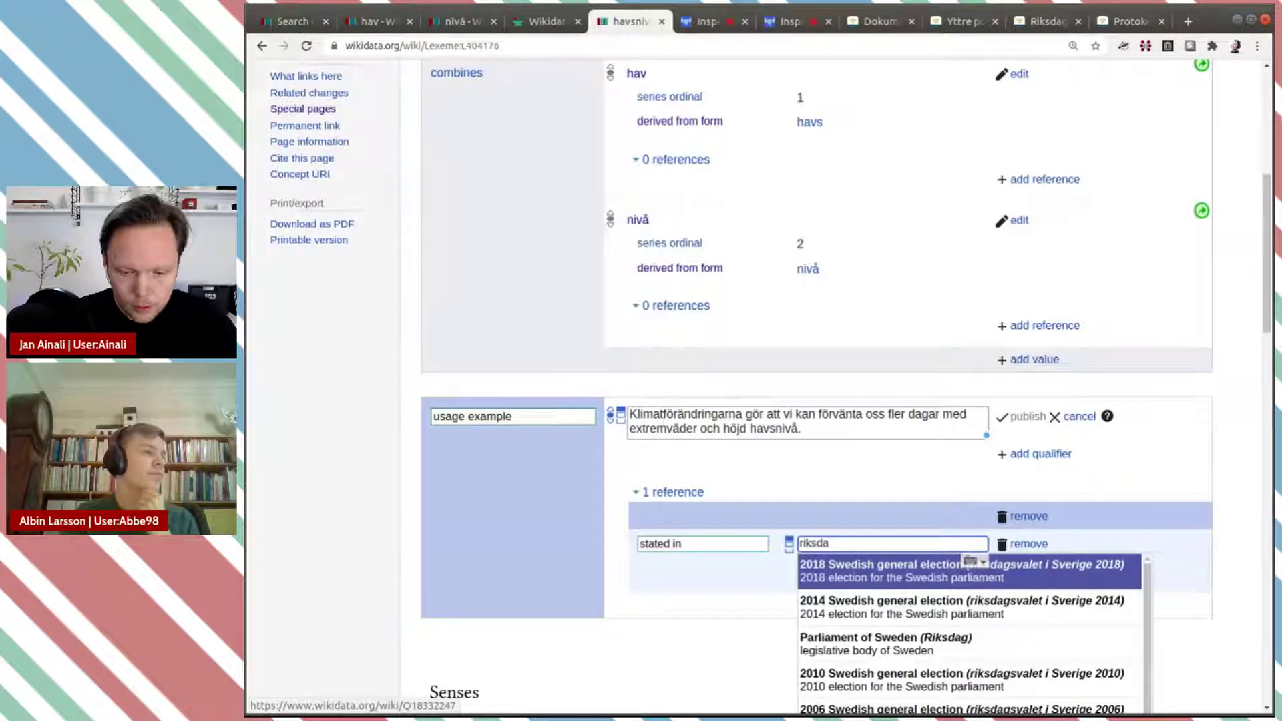
{"action": "type", "text": "gens öpp"}
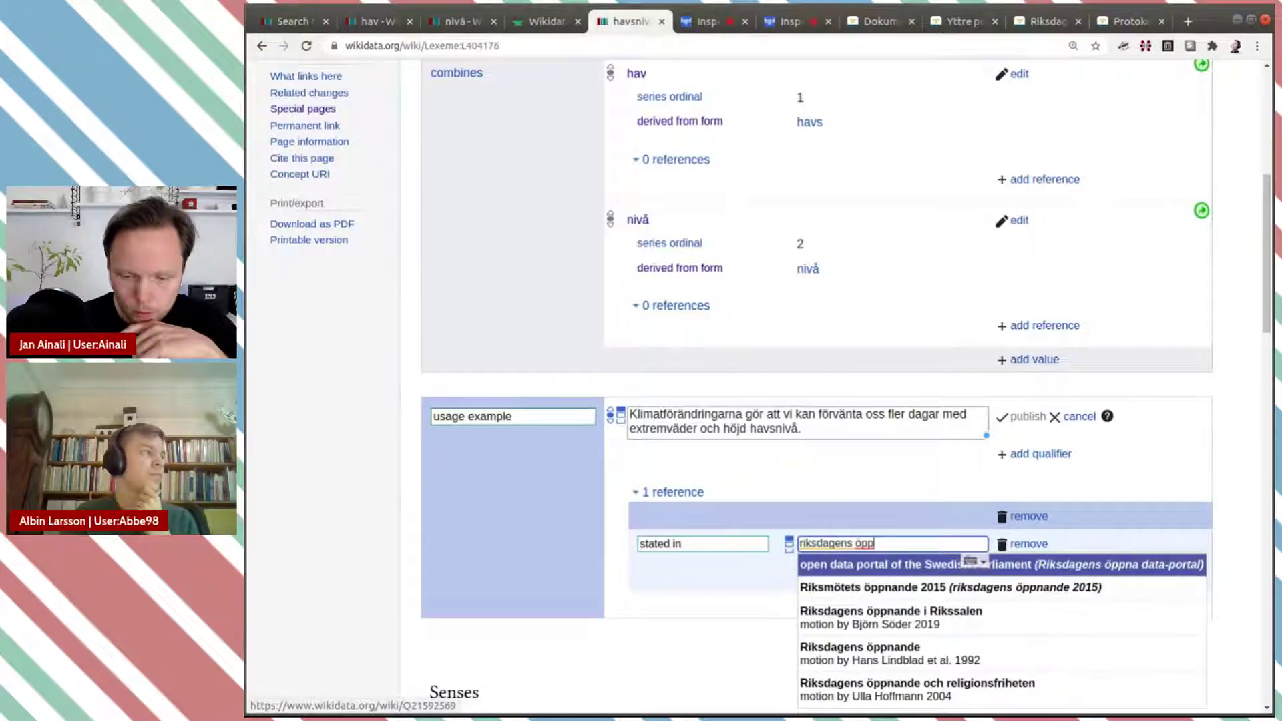
{"action": "left_click", "coordinate": [857, 564]}
Step: Add the Swedish Riksdag document ID H7022862 to the reference, copied from the end of the motion page's address
{"action": "scroll", "coordinate": [857, 547], "scroll_direction": "down", "scroll_amount": 3}
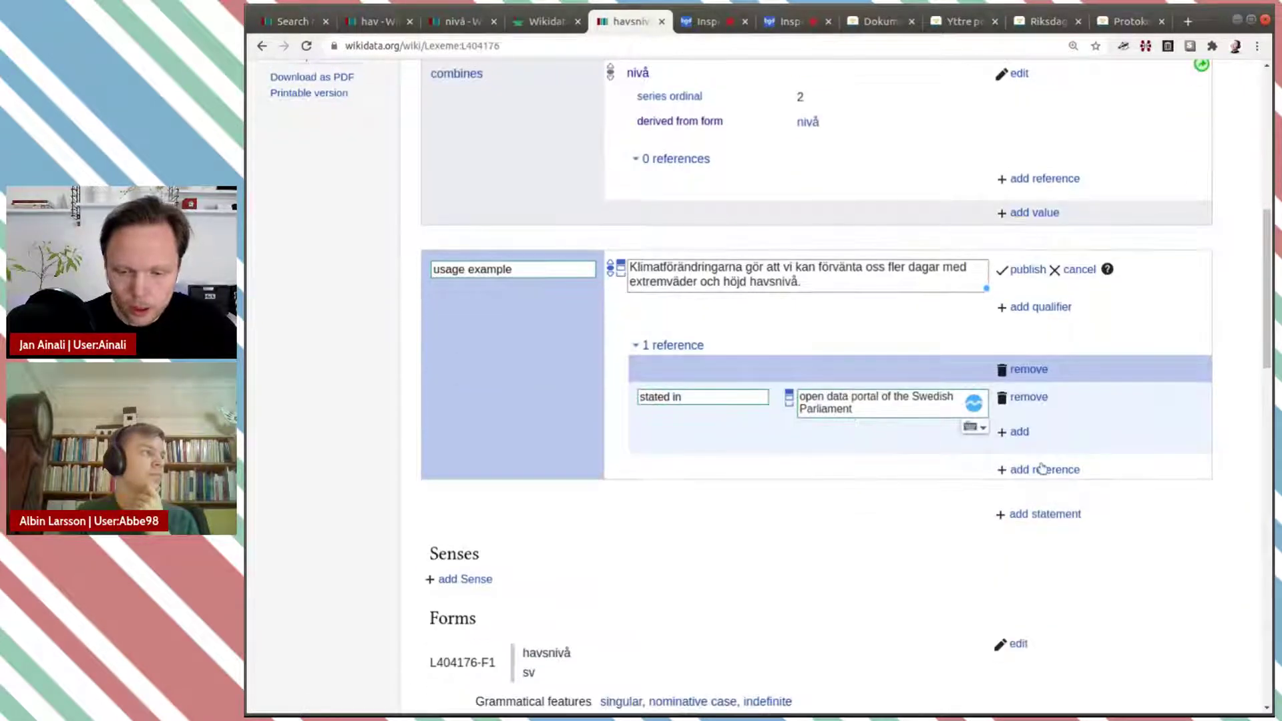
{"action": "left_click", "coordinate": [1018, 432]}
{"action": "type", "text": "riksd"}
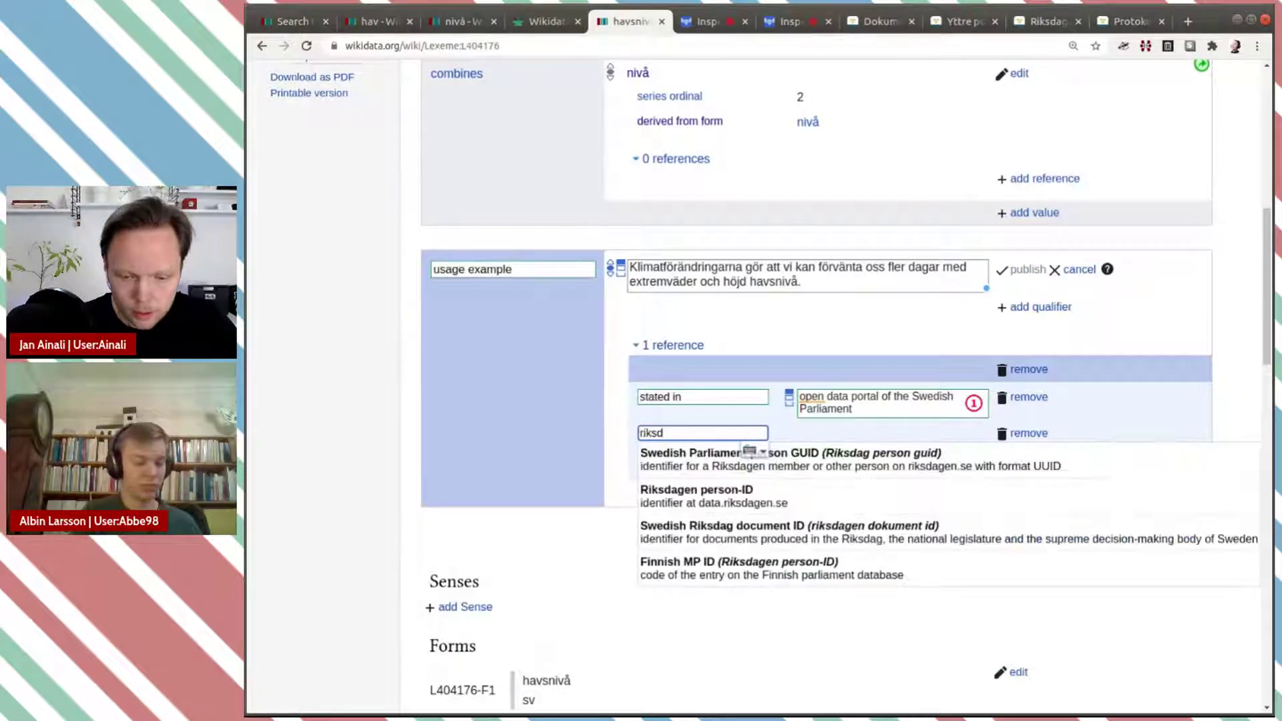
{"action": "left_click", "coordinate": [710, 538]}
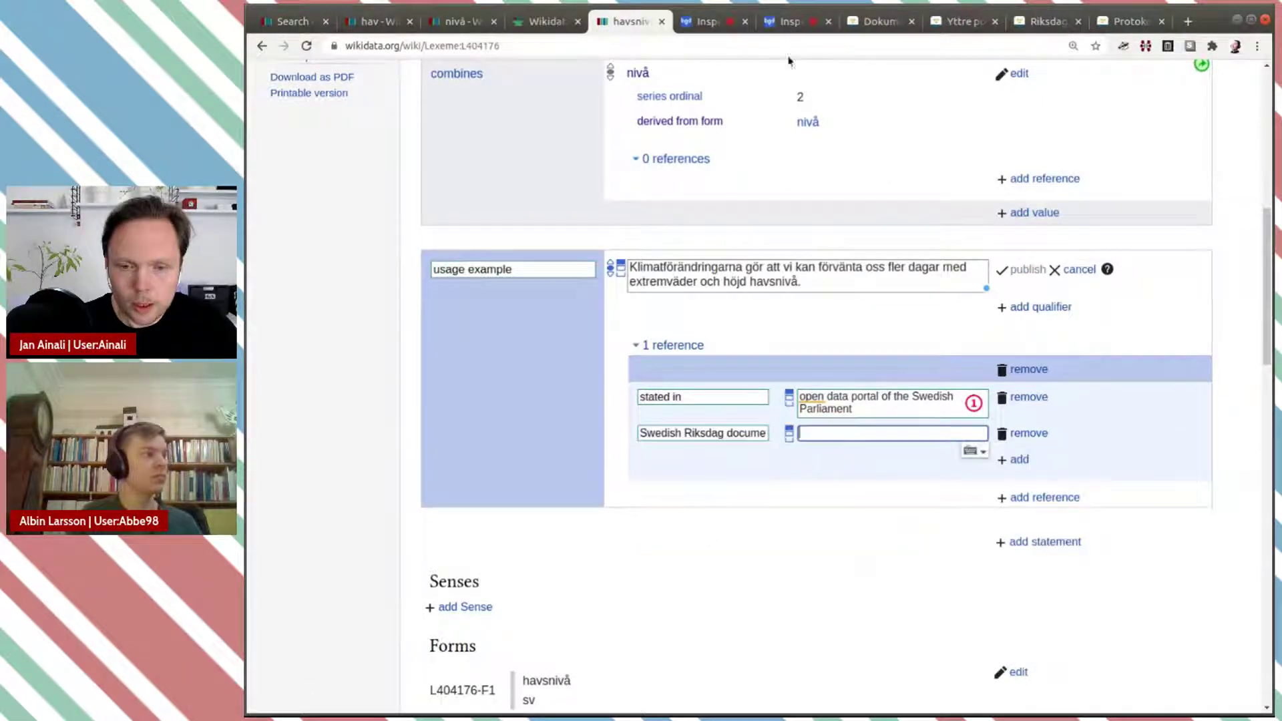
{"action": "left_click", "coordinate": [961, 21]}
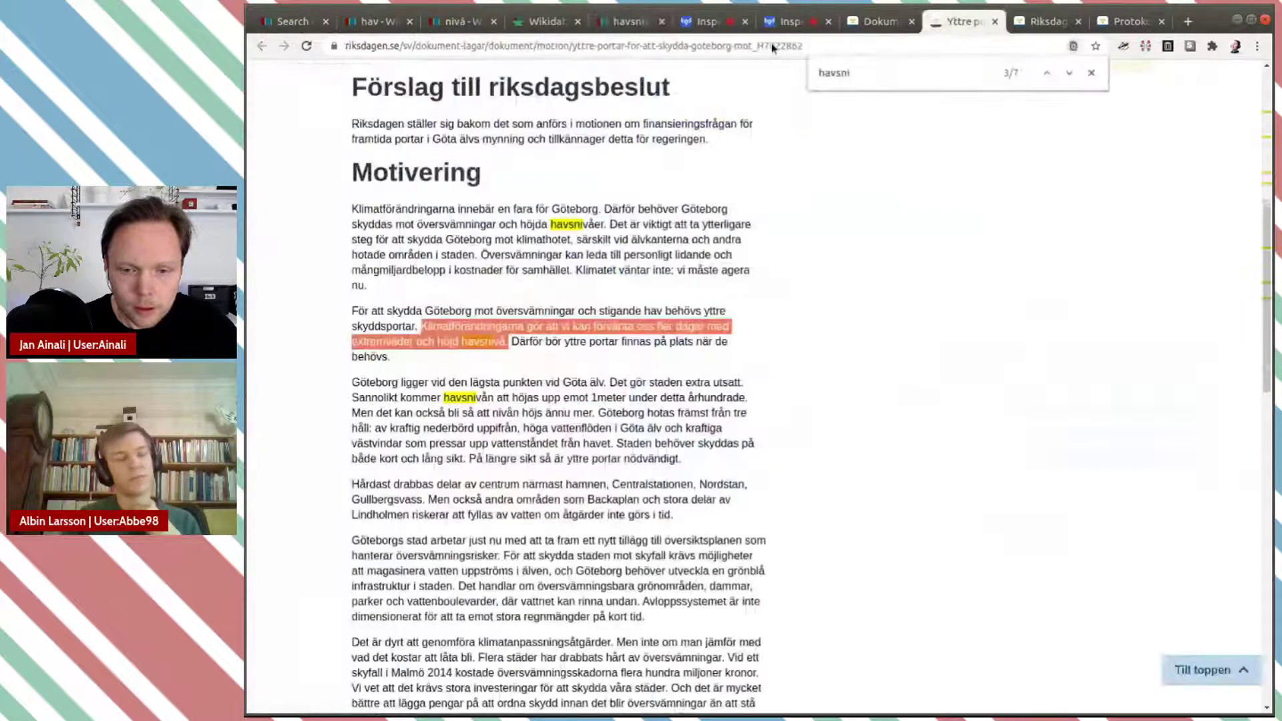
{"action": "left_click_drag", "start_coordinate": [805, 46], "coordinate": [759, 46]}
{"action": "key", "text": "ctrl+c"}
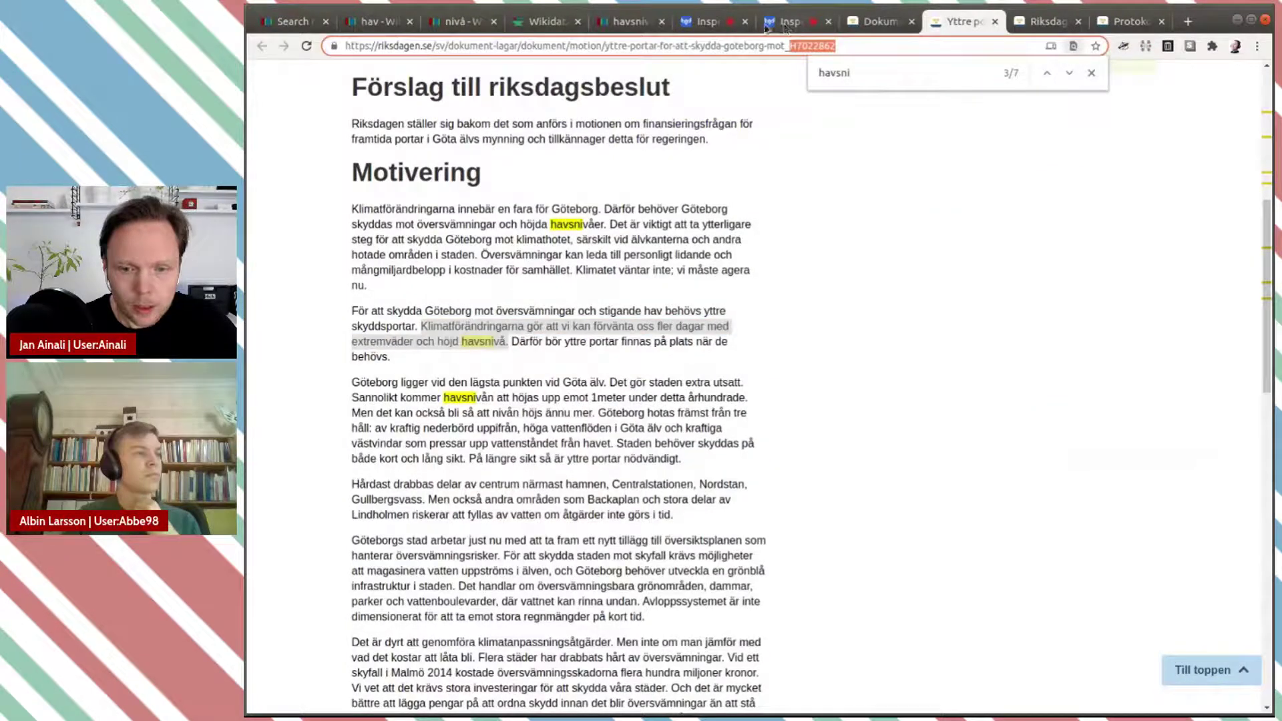
{"action": "left_click", "coordinate": [624, 20]}
{"action": "key", "text": "ctrl+v"}
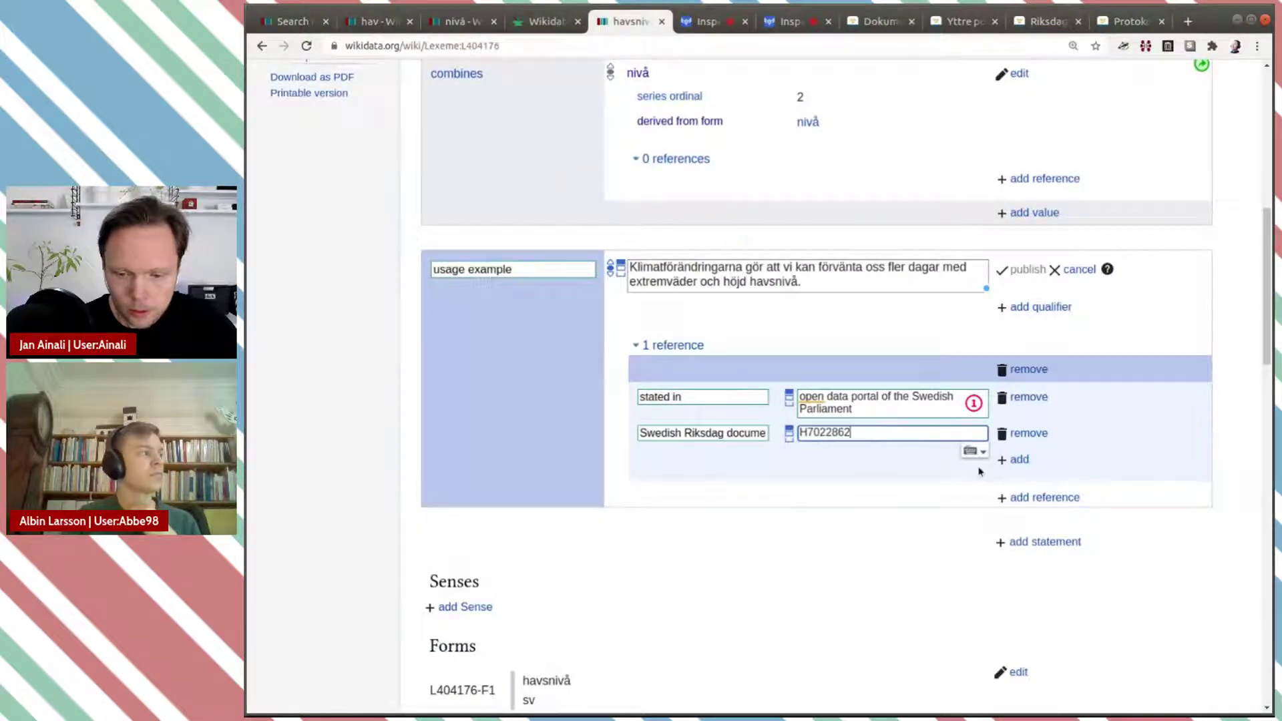
Step: Add a "retrieved" date of 2021-01-09 to the usage example's reference
{"action": "left_click", "coordinate": [1015, 460]}
{"action": "type", "text": "ret"}
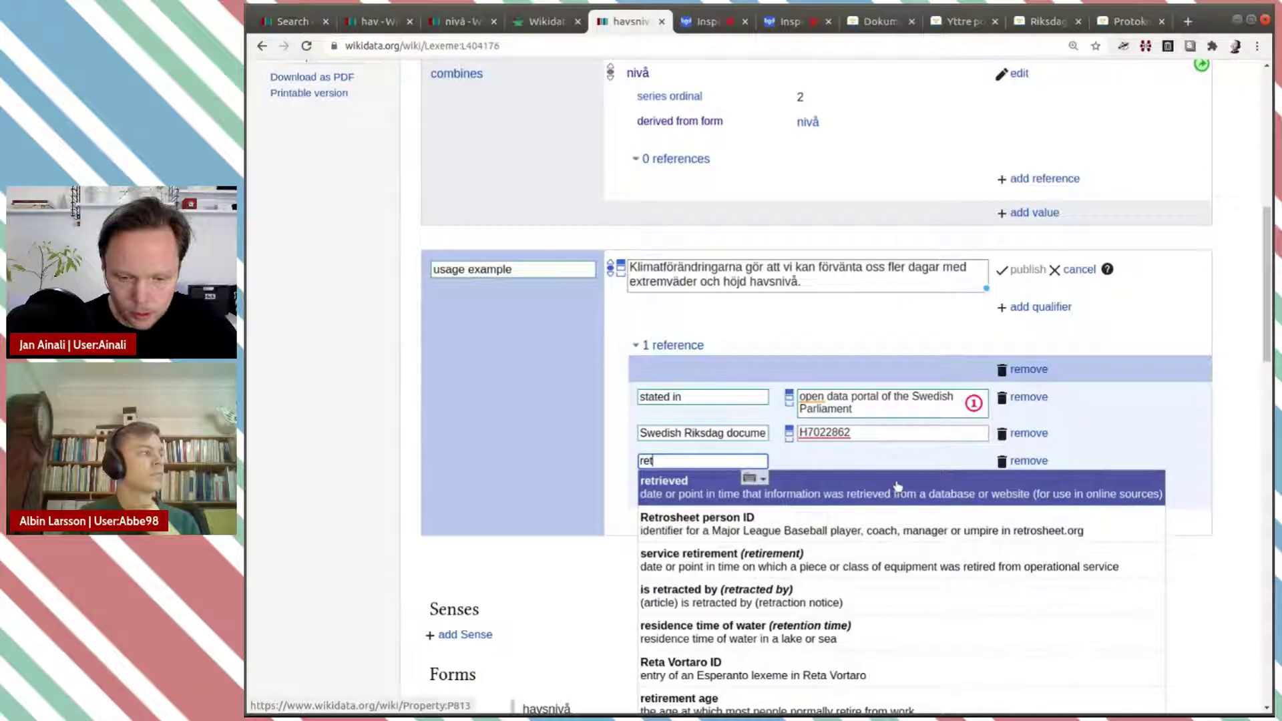
{"action": "left_click", "coordinate": [868, 493]}
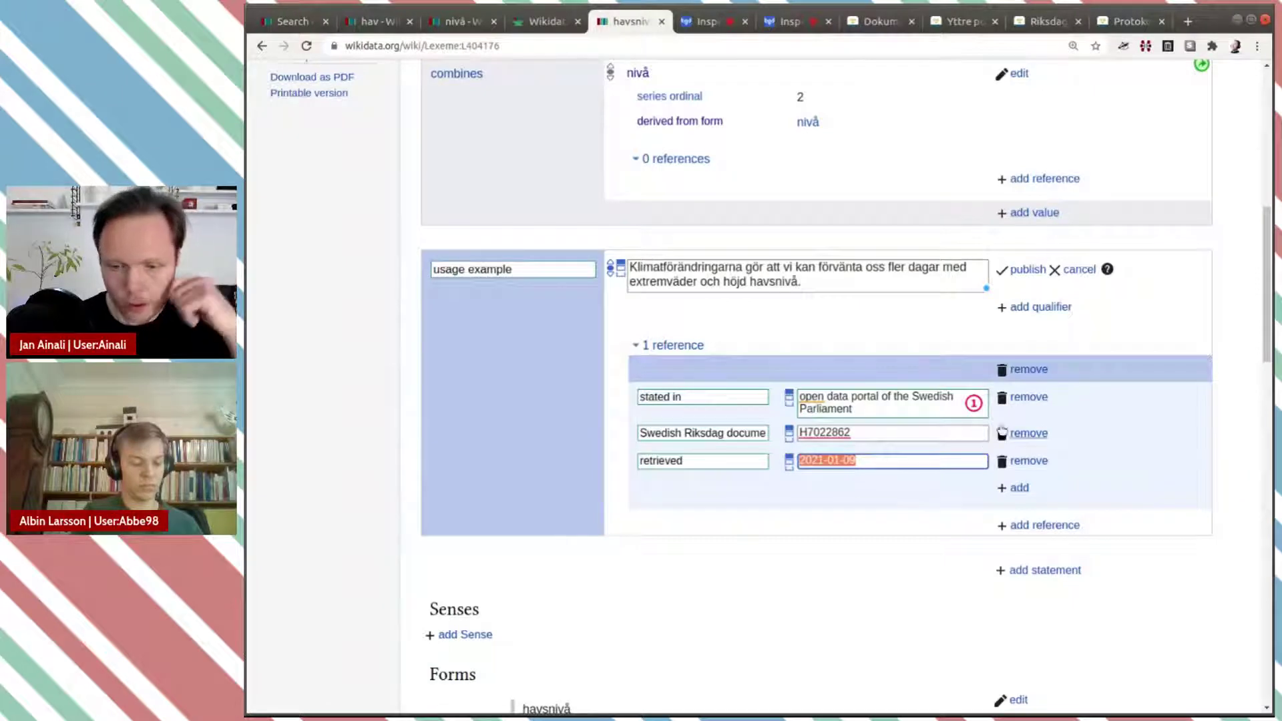
Step: Publish the usage example with its reference, and review the forms listed on the havsnivå lexeme
{"action": "left_click", "coordinate": [1027, 269]}
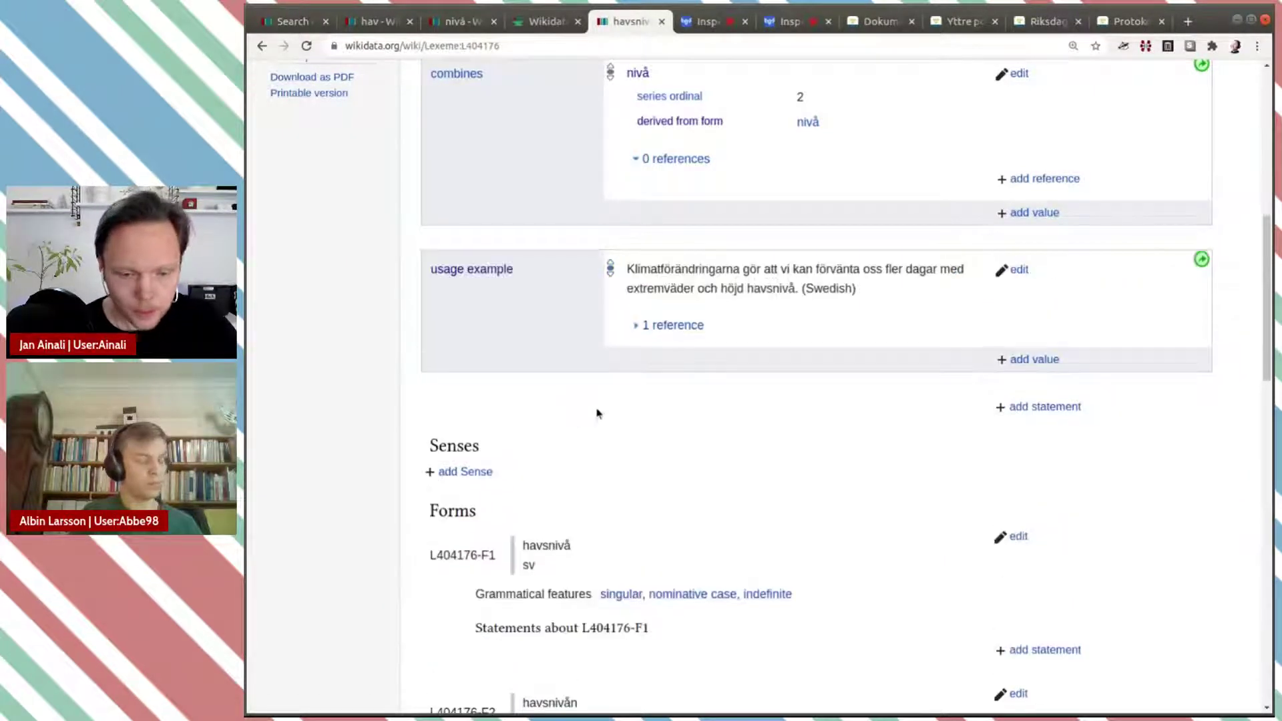
{"action": "scroll", "coordinate": [783, 476], "scroll_direction": "down", "scroll_amount": 1}
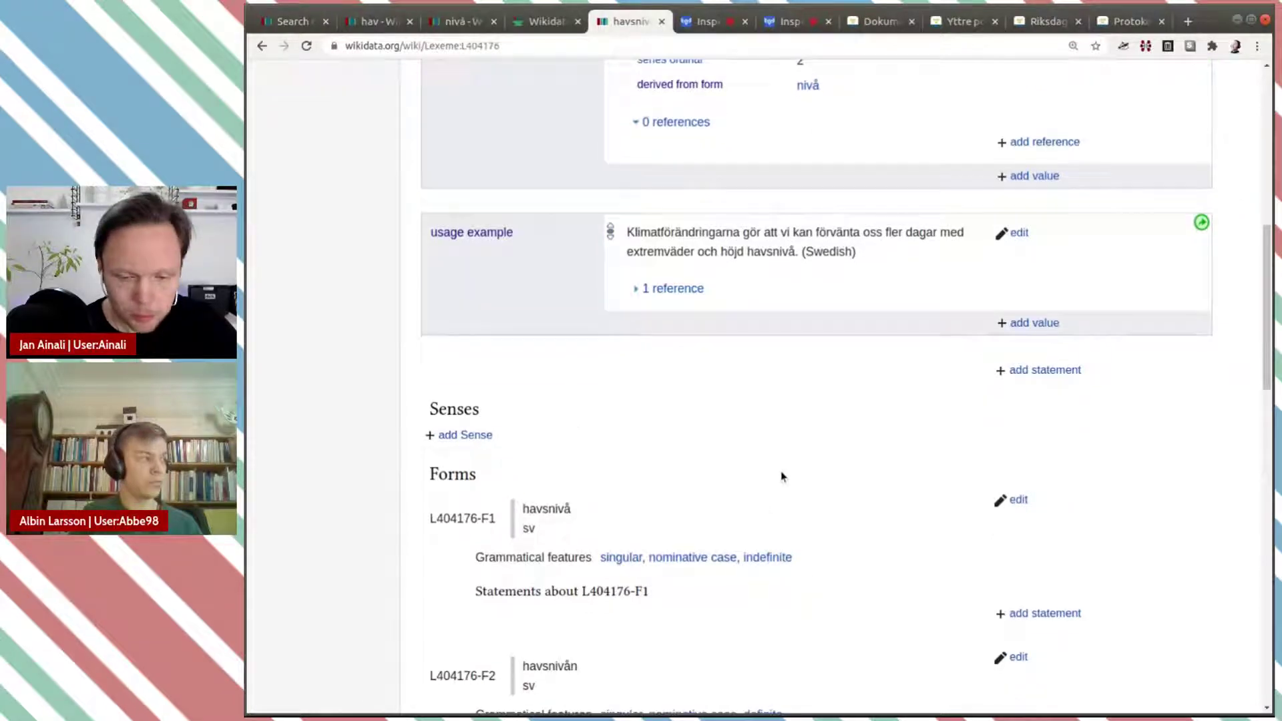
{"action": "scroll", "coordinate": [783, 477], "scroll_direction": "up", "scroll_amount": 2}
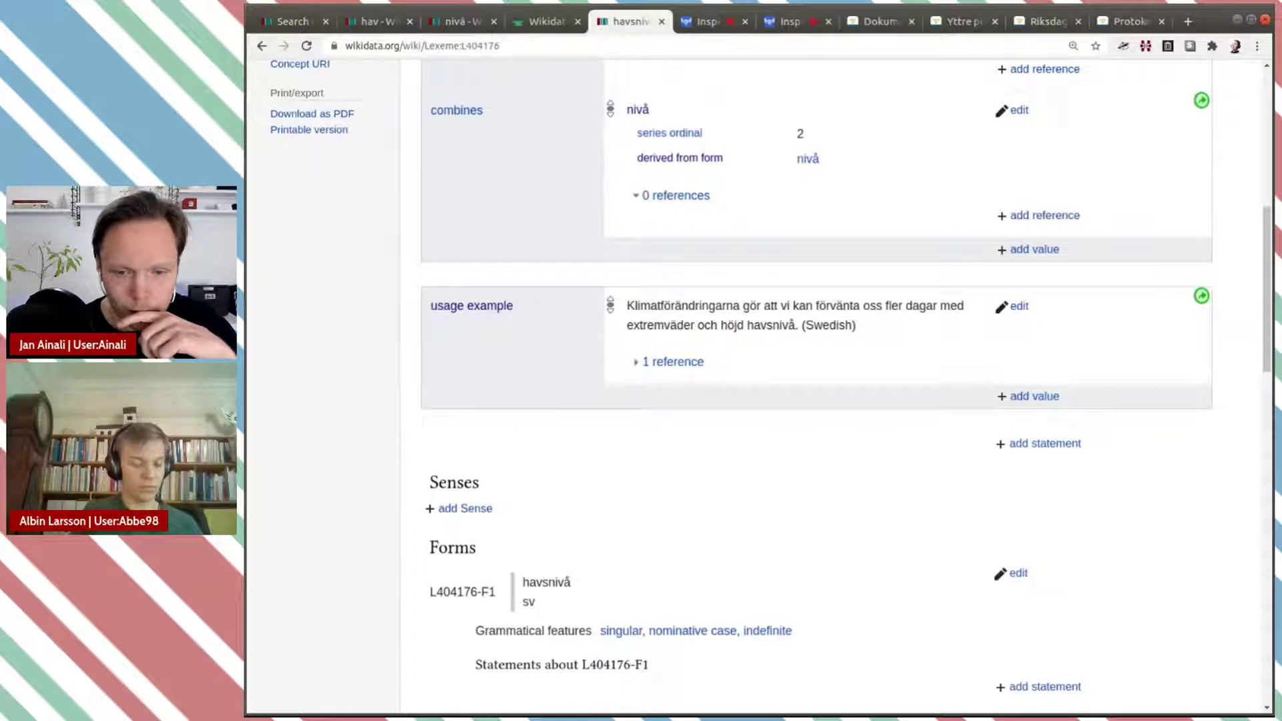
{"action": "scroll", "coordinate": [778, 477], "scroll_direction": "down", "scroll_amount": 2}
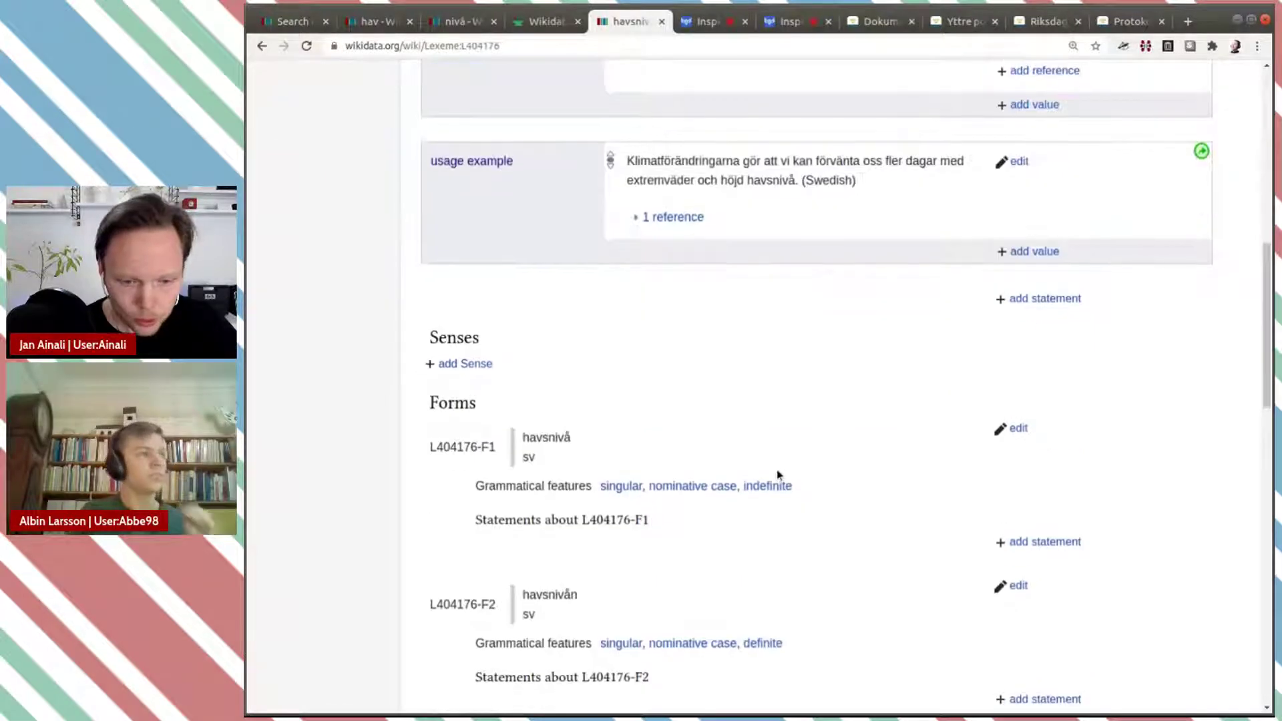
{"action": "scroll", "coordinate": [779, 477], "scroll_direction": "up", "scroll_amount": 2}
{"action": "scroll", "coordinate": [779, 477], "scroll_direction": "down", "scroll_amount": 3}
{"action": "scroll", "coordinate": [778, 475], "scroll_direction": "down", "scroll_amount": 2}
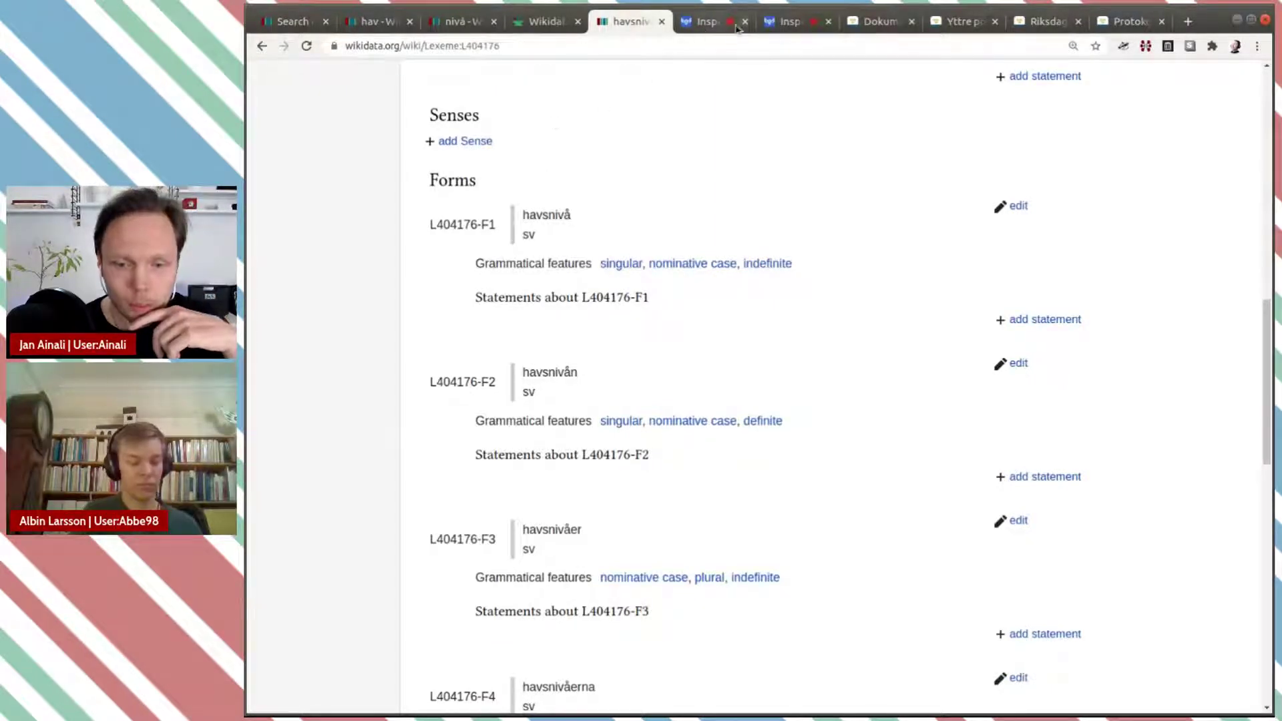
Step: Switch to Lingua Libre's voice recording wizard and start the microphone test
{"action": "left_click", "coordinate": [786, 24]}
{"action": "left_click", "coordinate": [721, 24]}
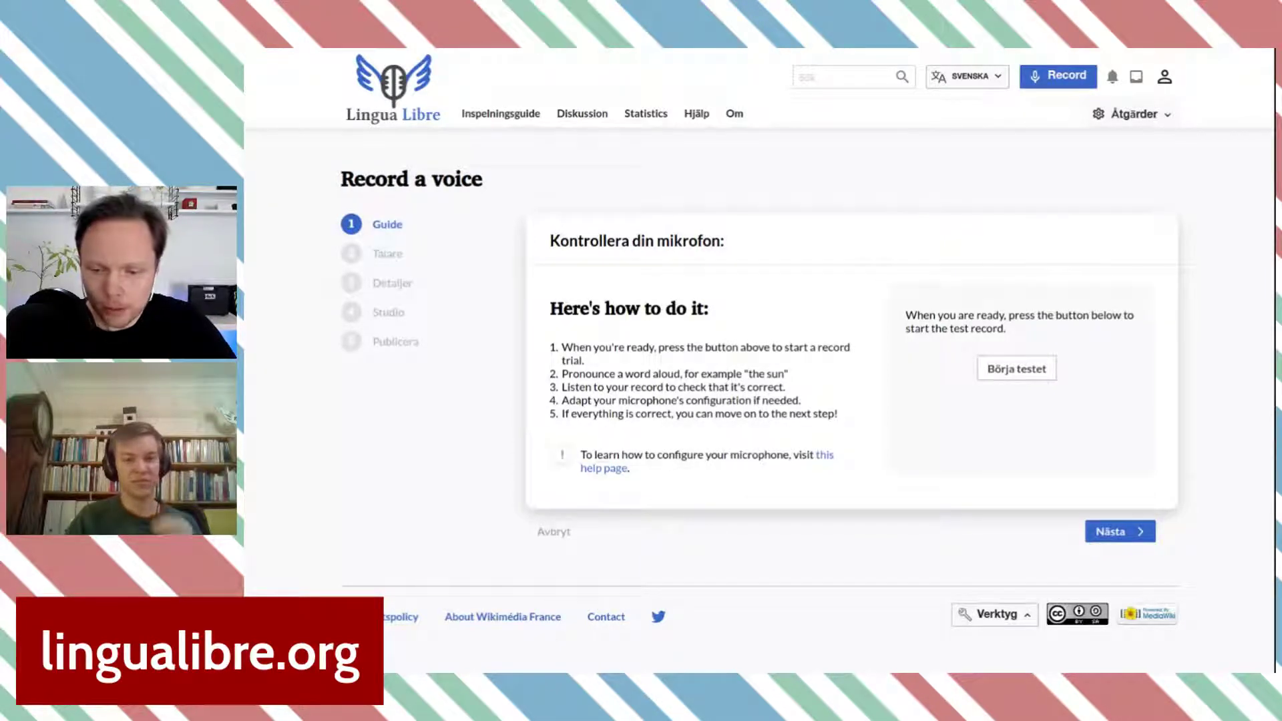
{"action": "left_click", "coordinate": [1016, 372]}
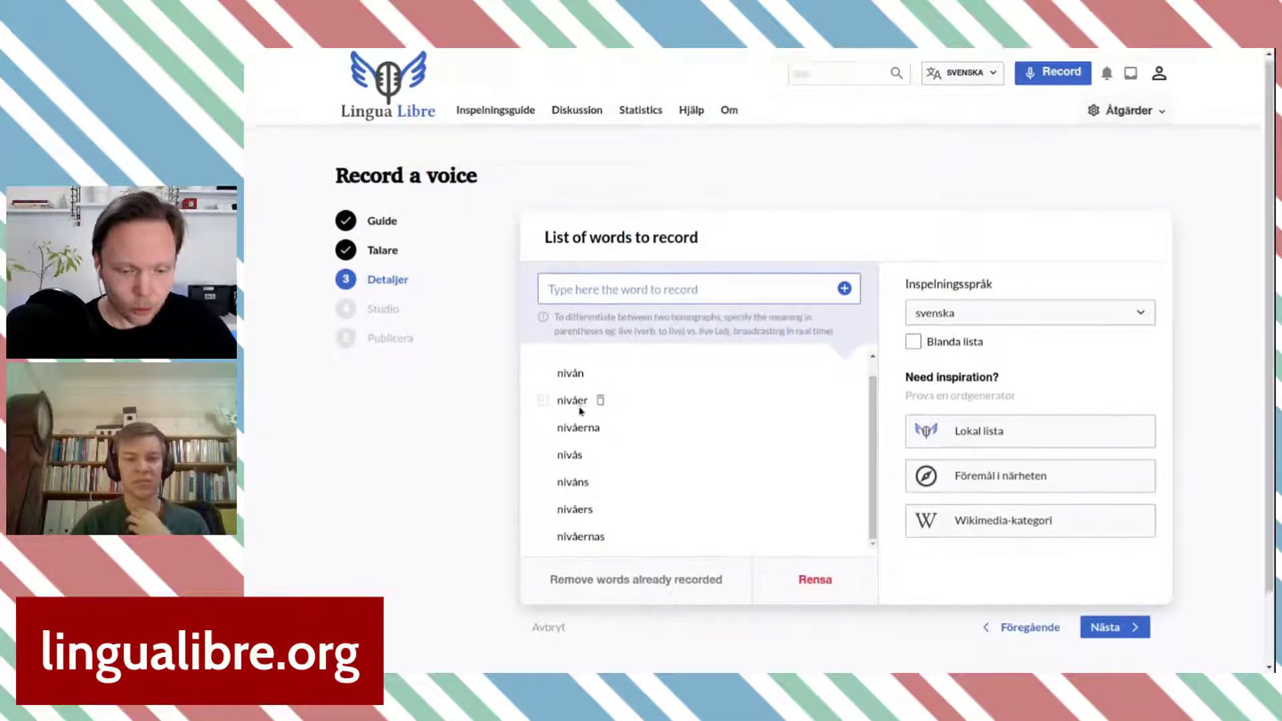
Step: Add the nominative forms havsnivå, havsnivån, havsnivåer and havsnivåerna to the list of words to record
{"action": "scroll", "coordinate": [581, 408], "scroll_direction": "down", "scroll_amount": 2}
{"action": "scroll", "coordinate": [580, 434], "scroll_direction": "up", "scroll_amount": 2}
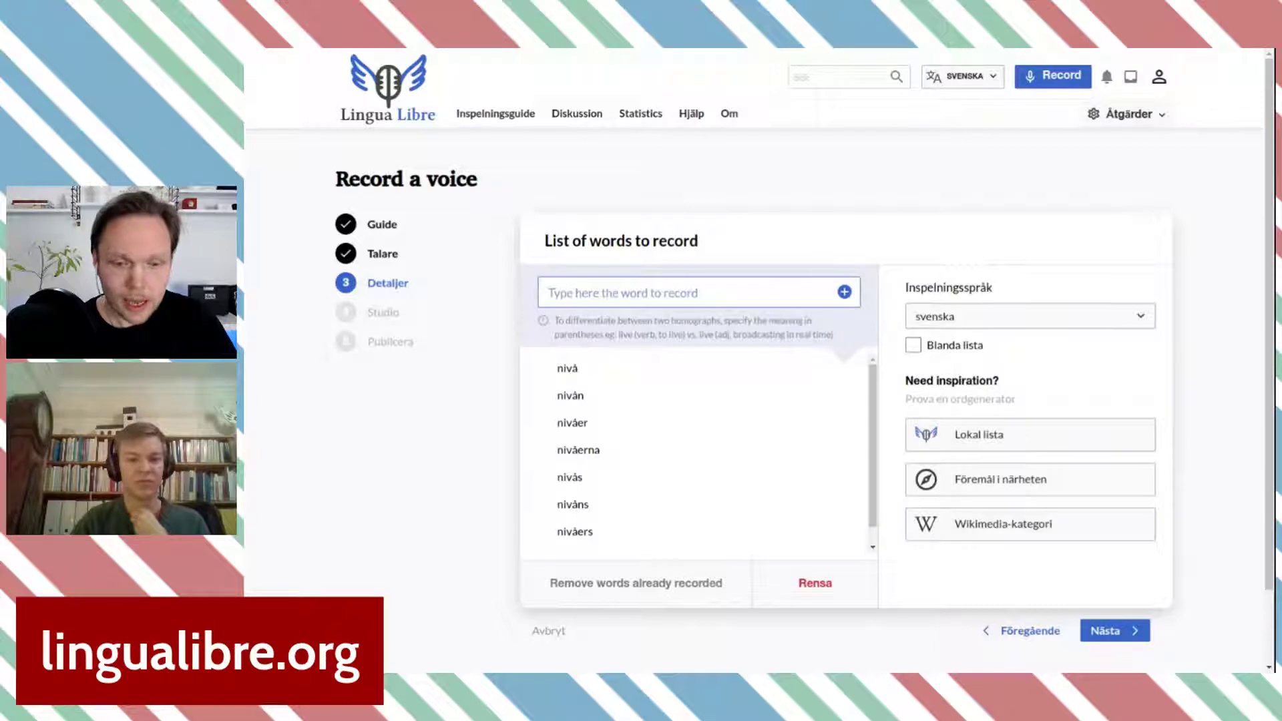
{"action": "left_click", "coordinate": [685, 288]}
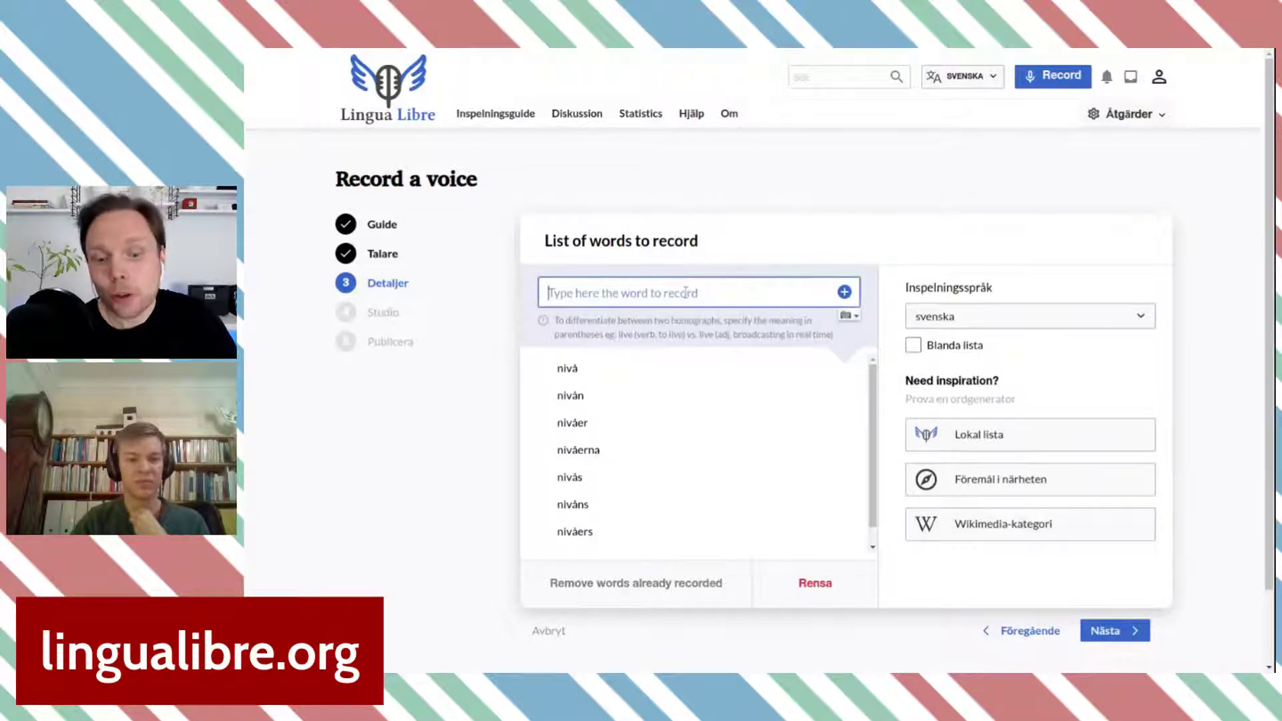
{"action": "type", "text": "havsnivå"}
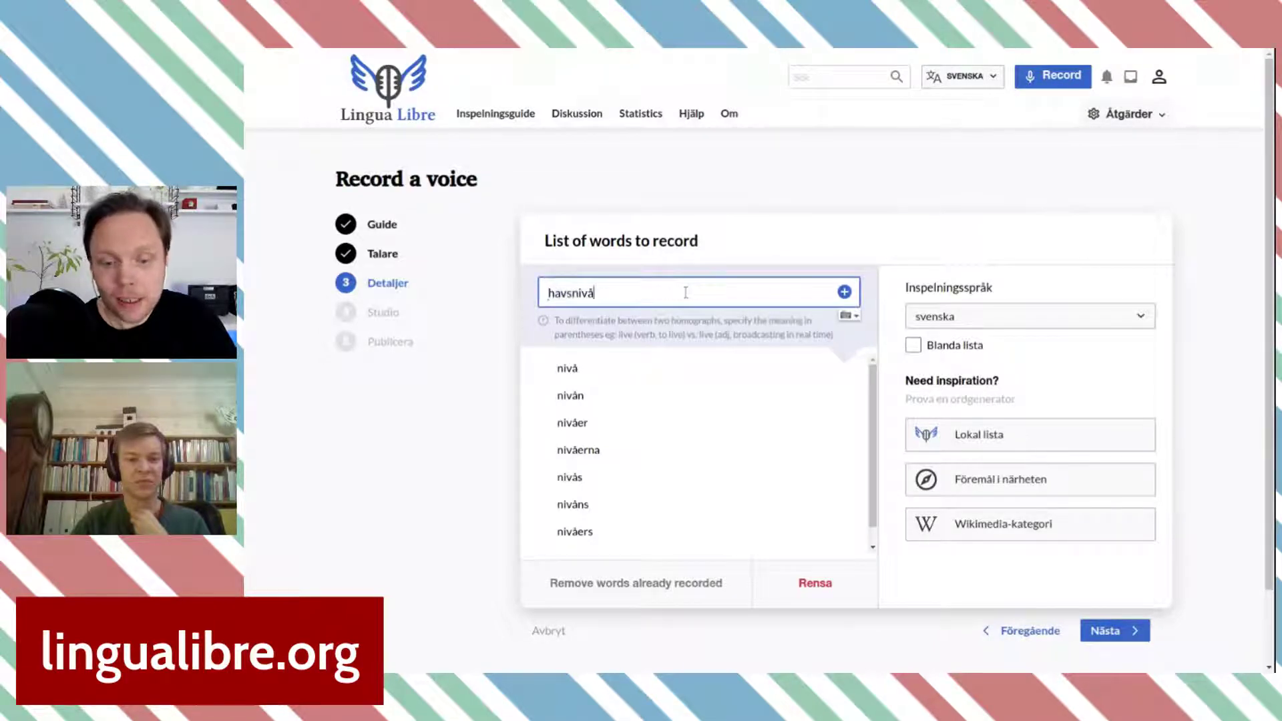
{"action": "left_click", "coordinate": [845, 292]}
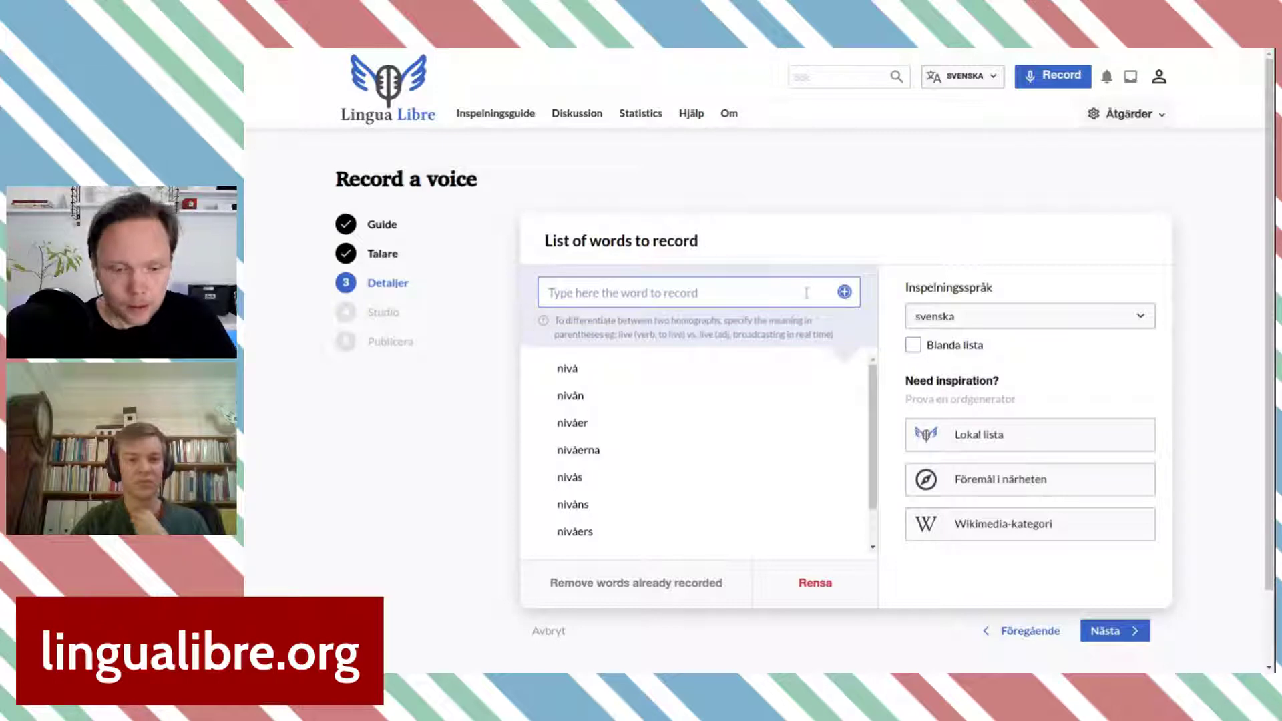
{"action": "left_click", "coordinate": [735, 289]}
{"action": "type", "text": "havsnivån"}
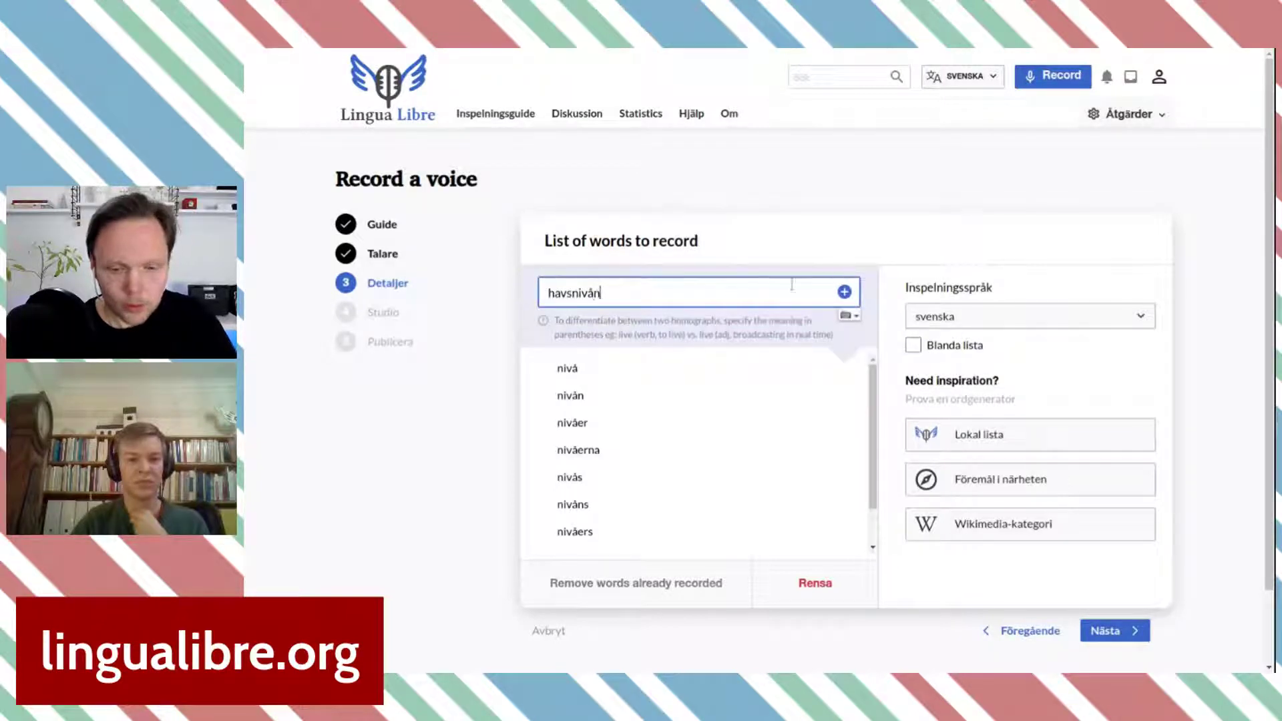
{"action": "left_click", "coordinate": [845, 293]}
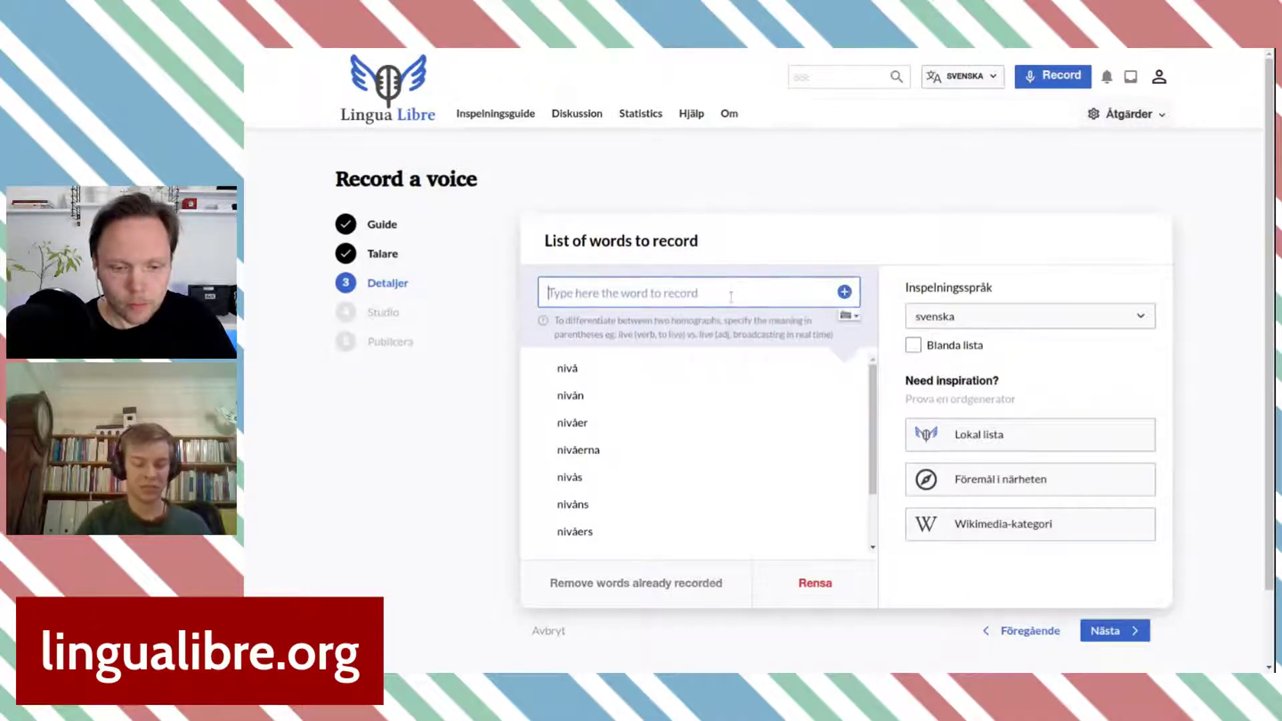
{"action": "type", "text": "havsnivåer"}
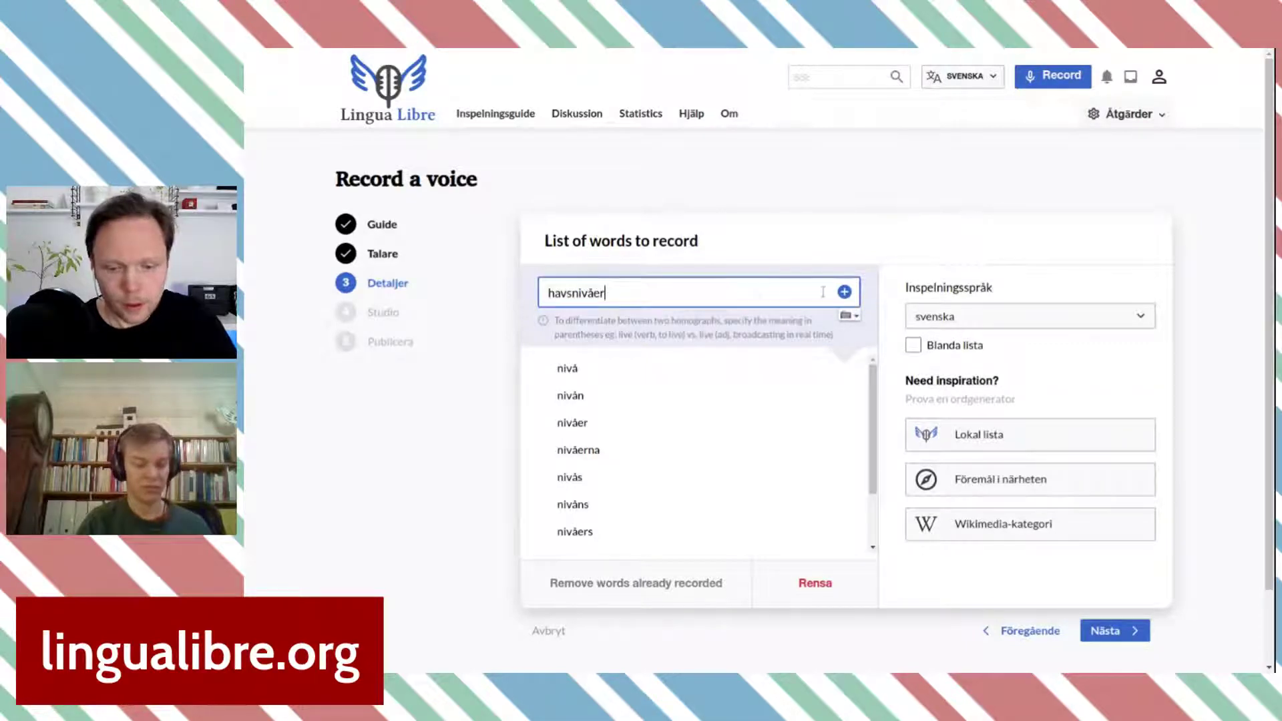
{"action": "left_click", "coordinate": [845, 292]}
{"action": "type", "text": "havsnivå"}
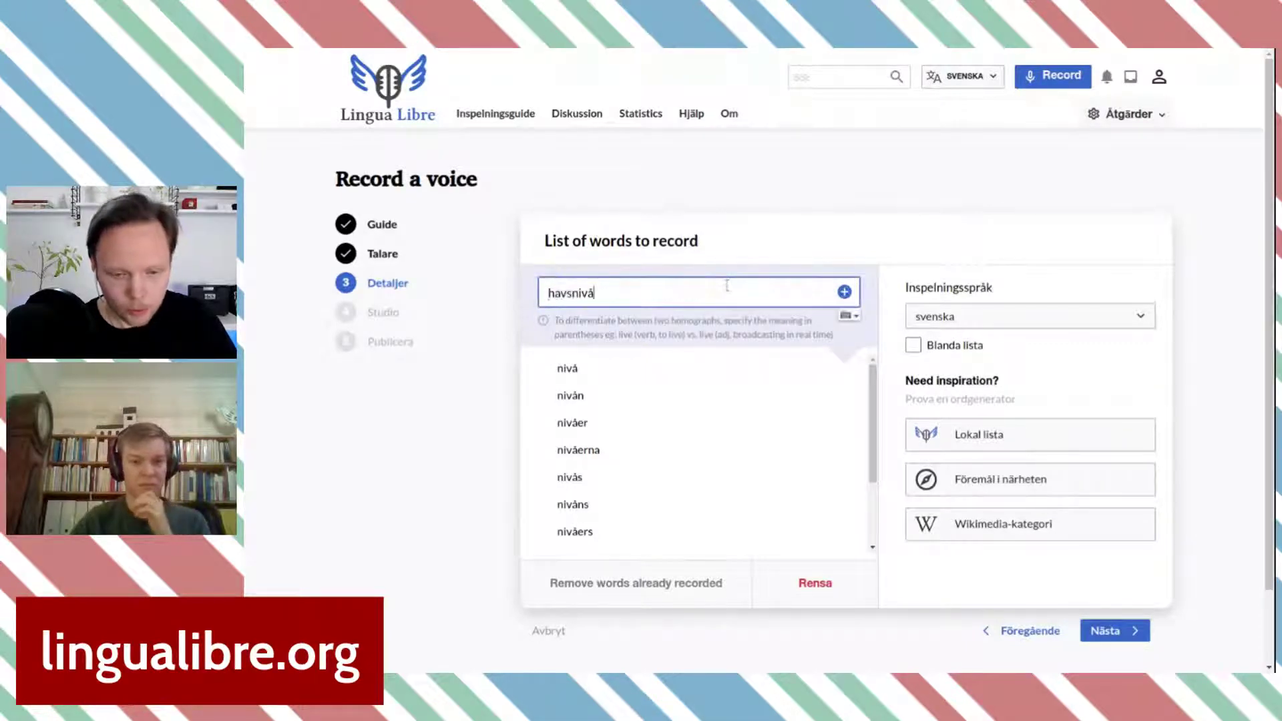
{"action": "type", "text": "erna"}
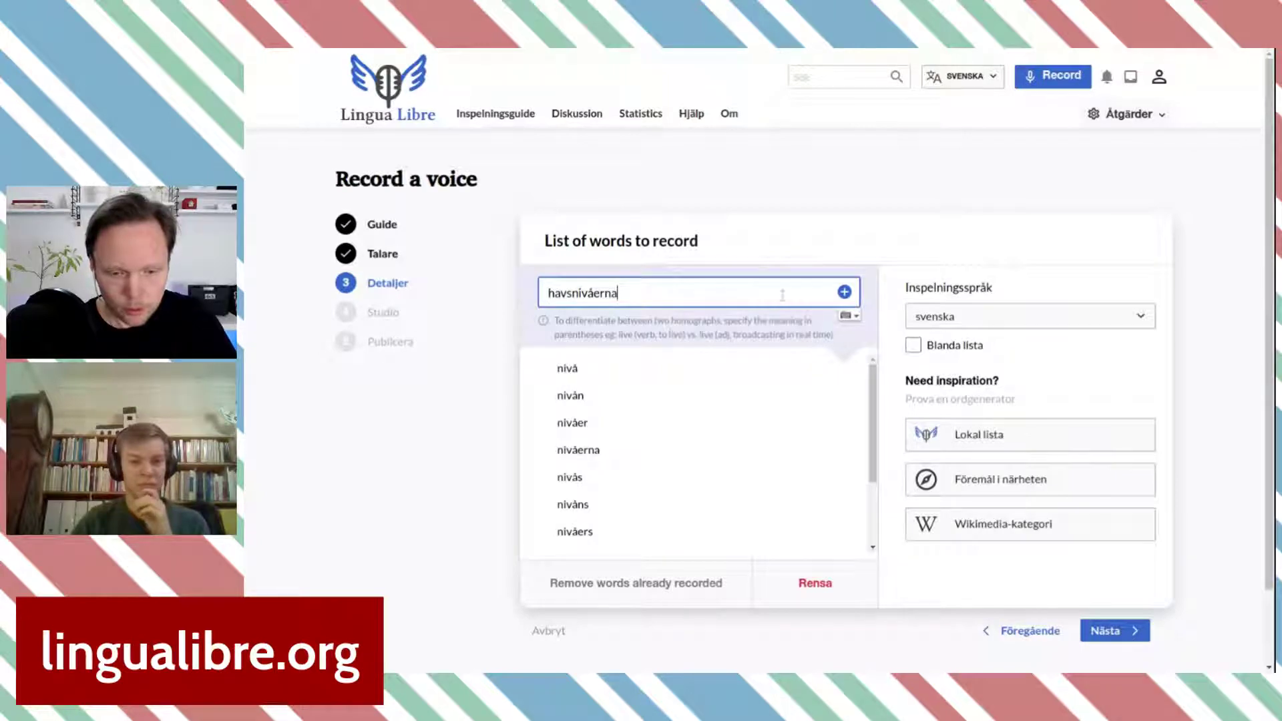
{"action": "left_click", "coordinate": [845, 292]}
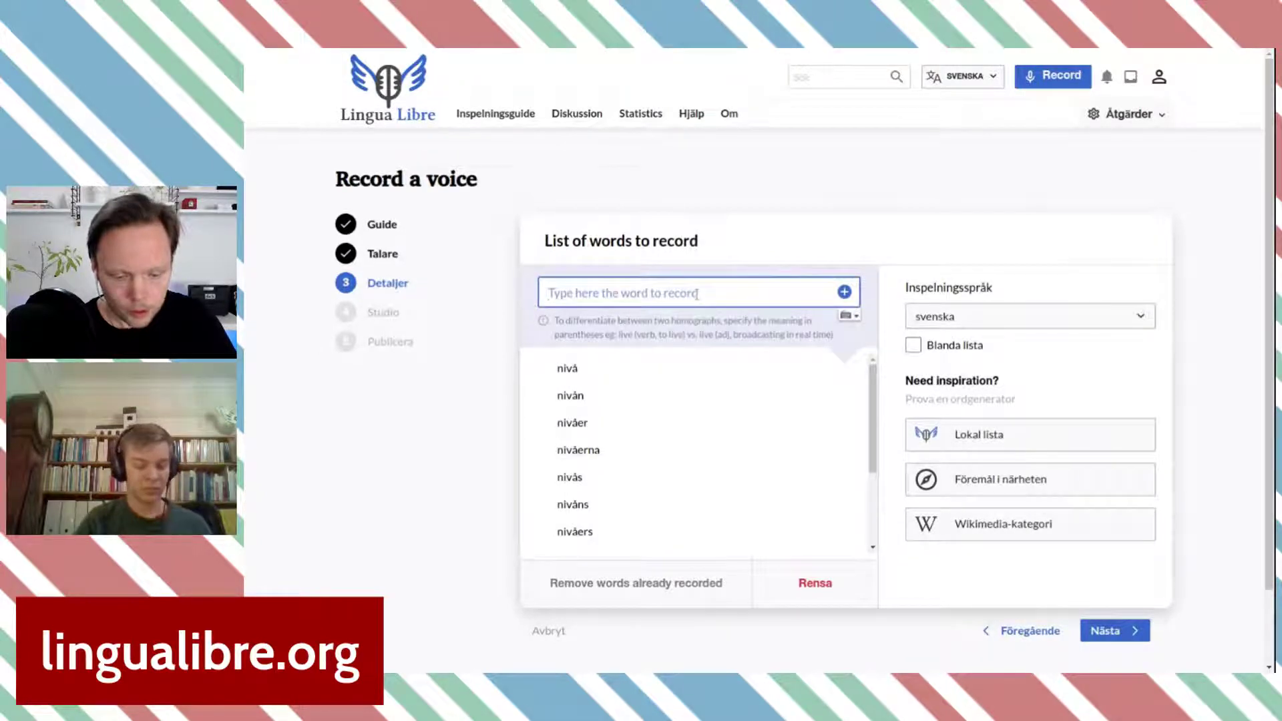
Step: Add the genitive forms havsnivås, havsnivåns, havsnivåers and havsnivåernas to the list of words to record
{"action": "type", "text": "havsnivå"}
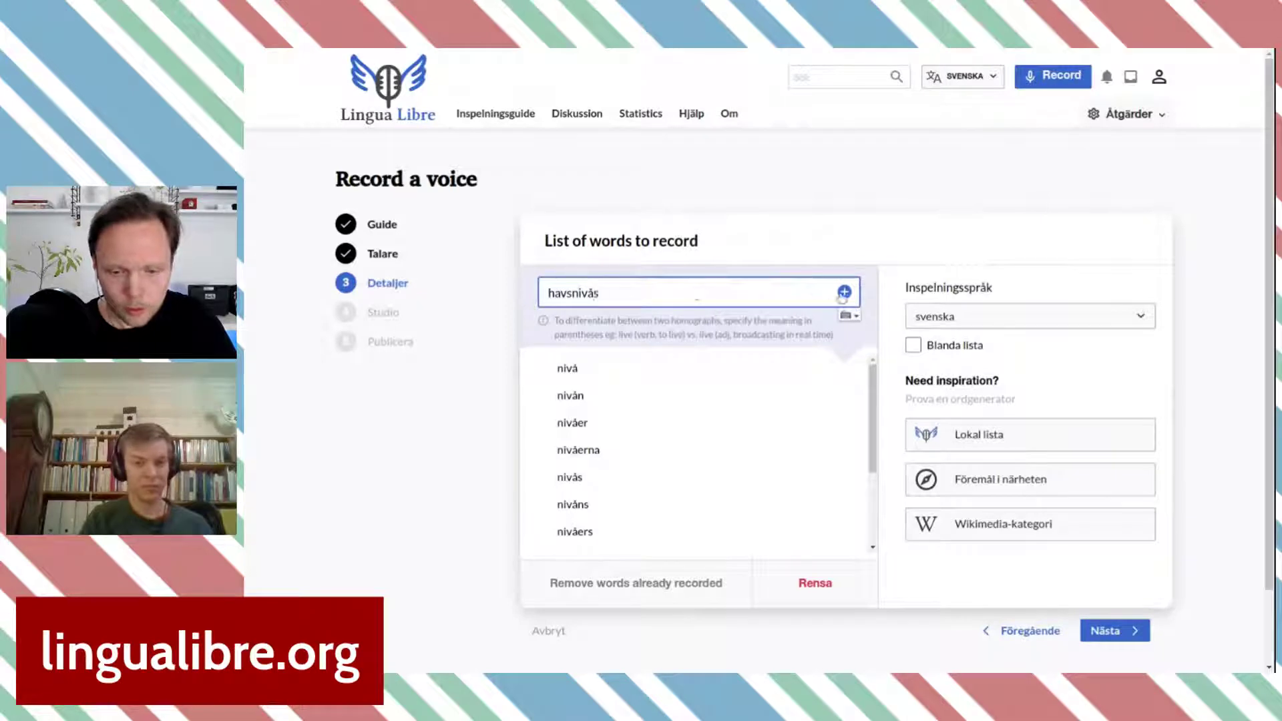
{"action": "left_click", "coordinate": [845, 293]}
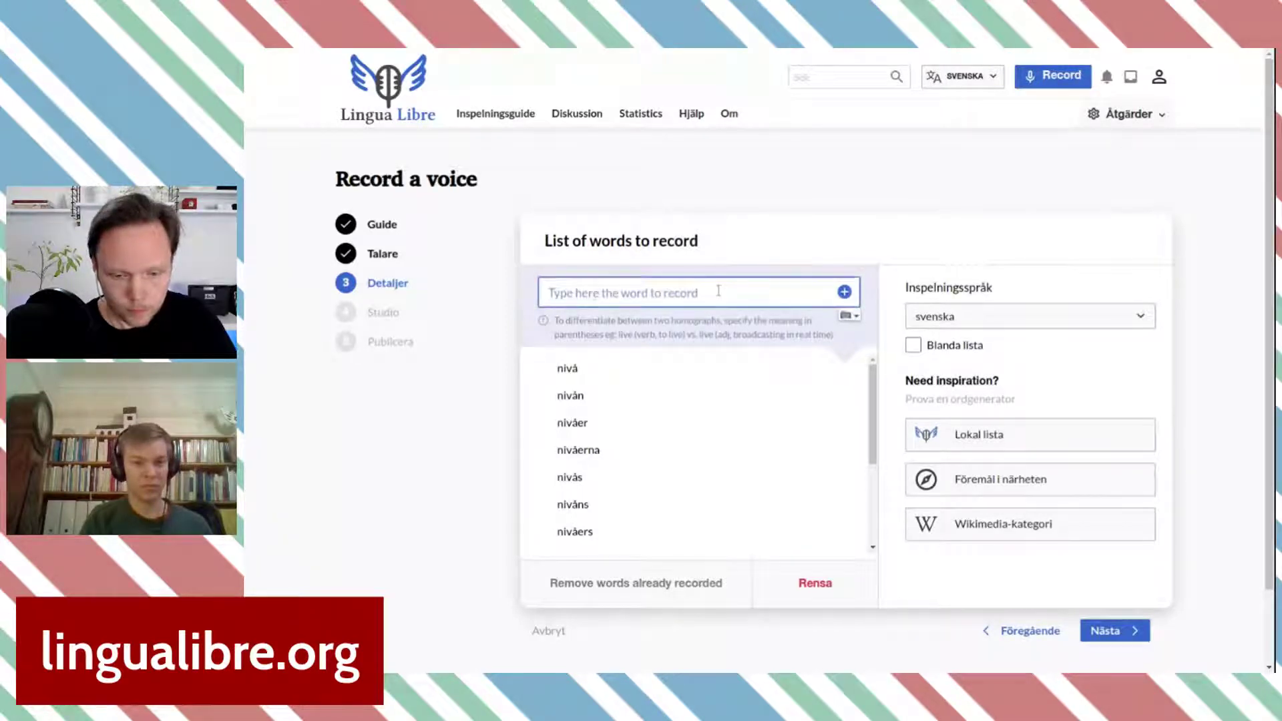
{"action": "type", "text": "havsnivå"}
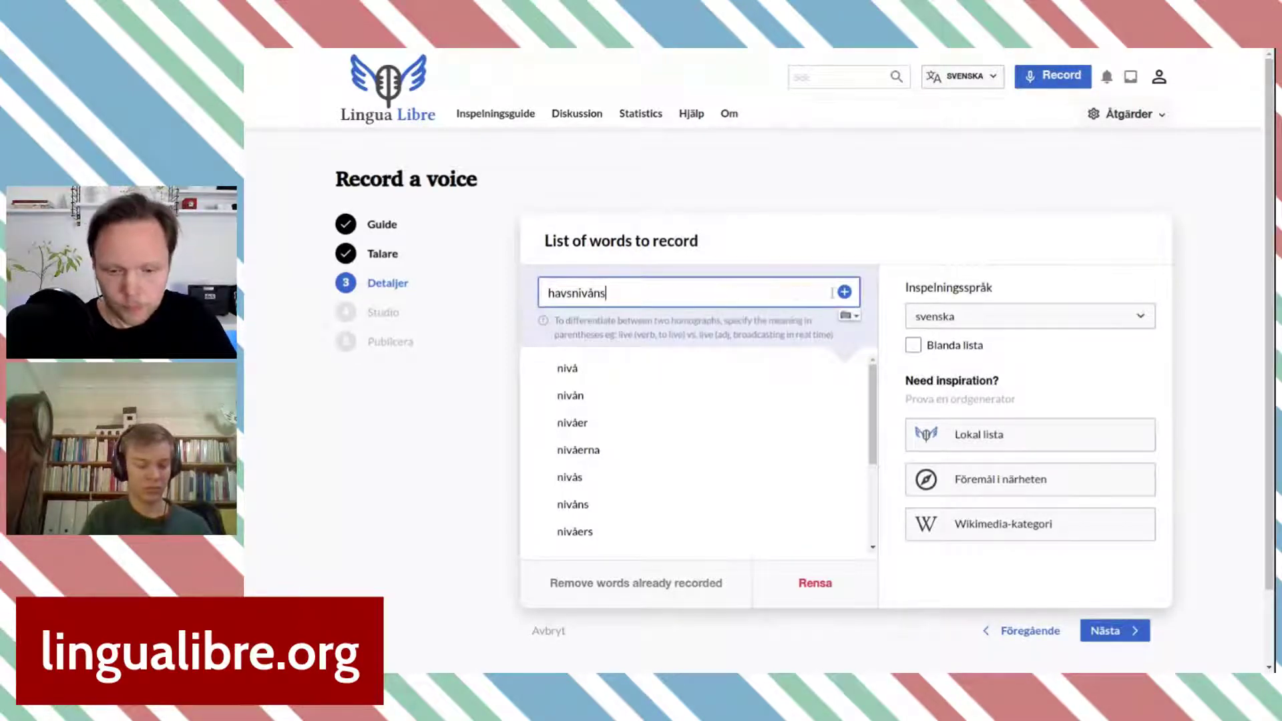
{"action": "left_click", "coordinate": [845, 293]}
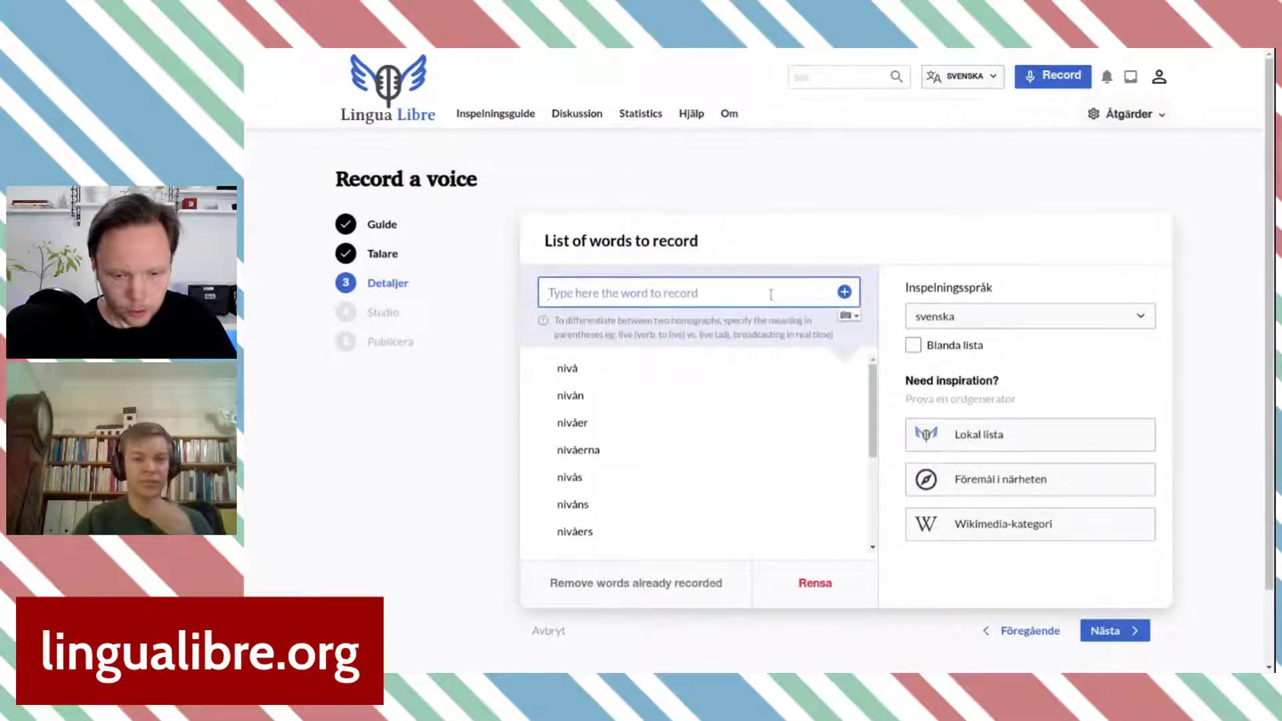
{"action": "type", "text": "havsnivå"}
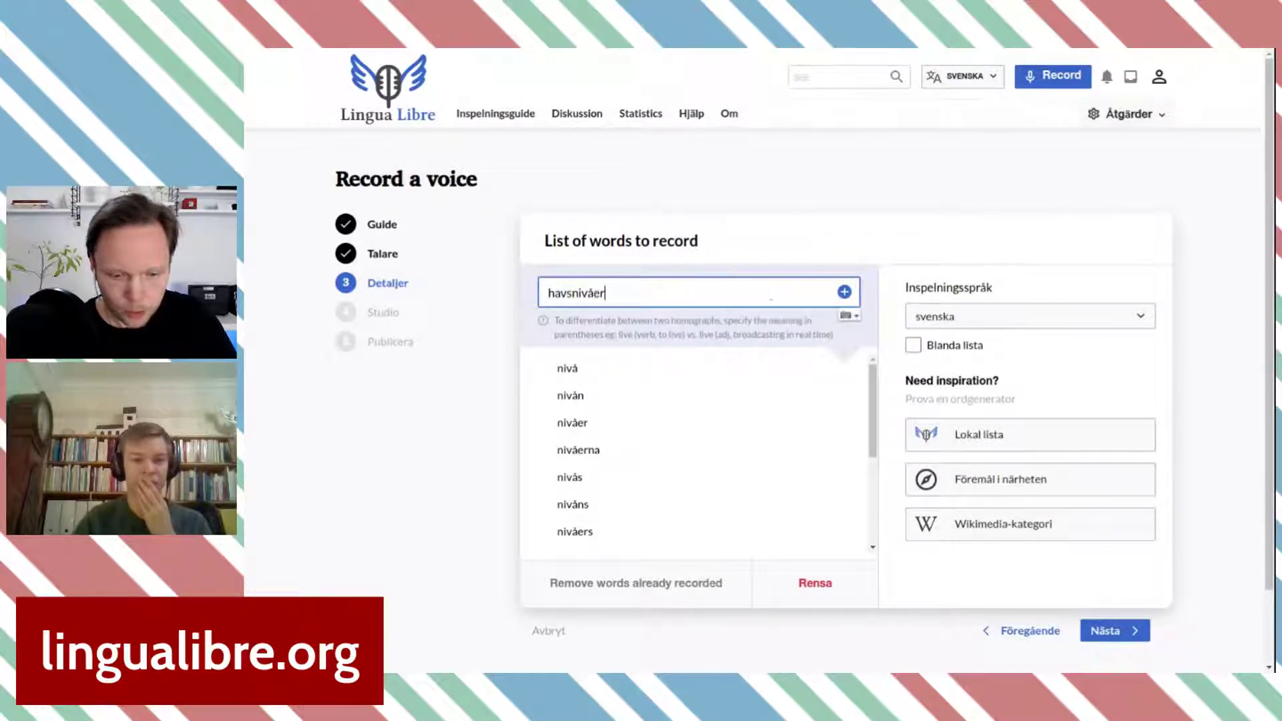
{"action": "type", "text": "ers"}
{"action": "left_click", "coordinate": [845, 293]}
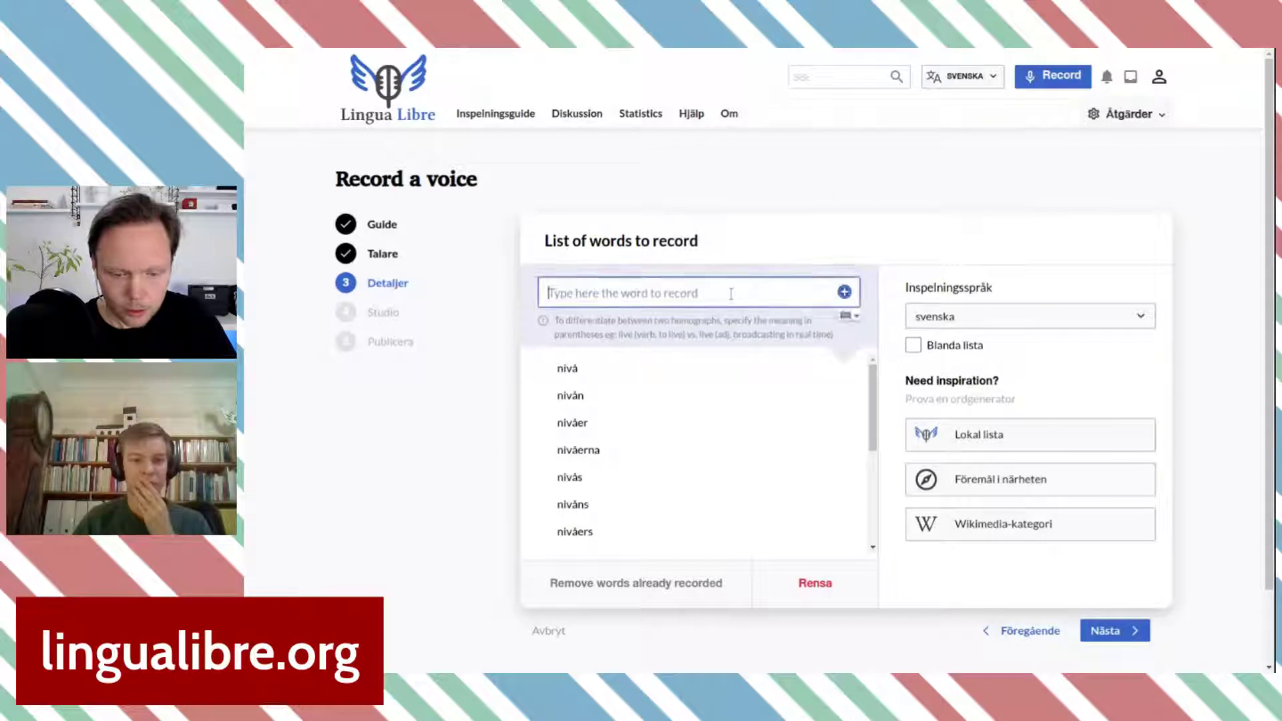
{"action": "type", "text": "havsnivå"}
{"action": "type", "text": "ernas"}
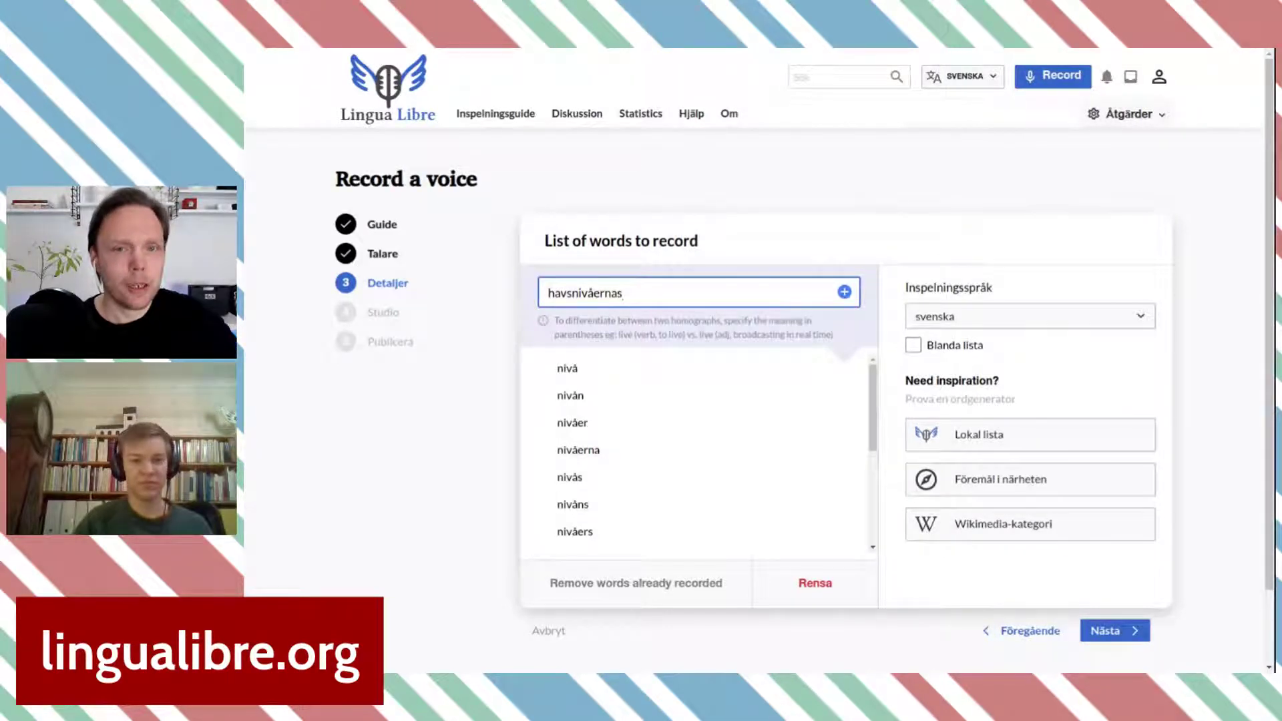
{"action": "left_click", "coordinate": [844, 292]}
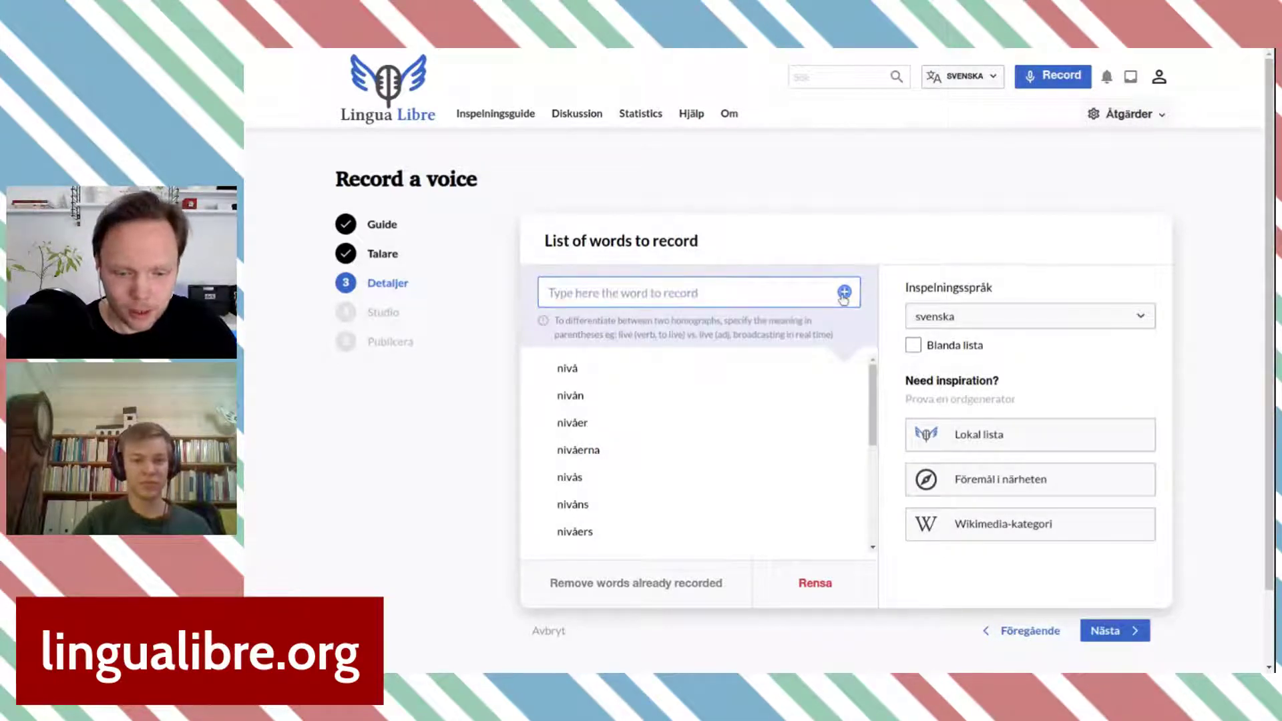
Step: Check the completed word list, record every word in the studio from nivå to havsnivåernas, and proceed to publication
{"action": "scroll", "coordinate": [721, 413], "scroll_direction": "down", "scroll_amount": 5}
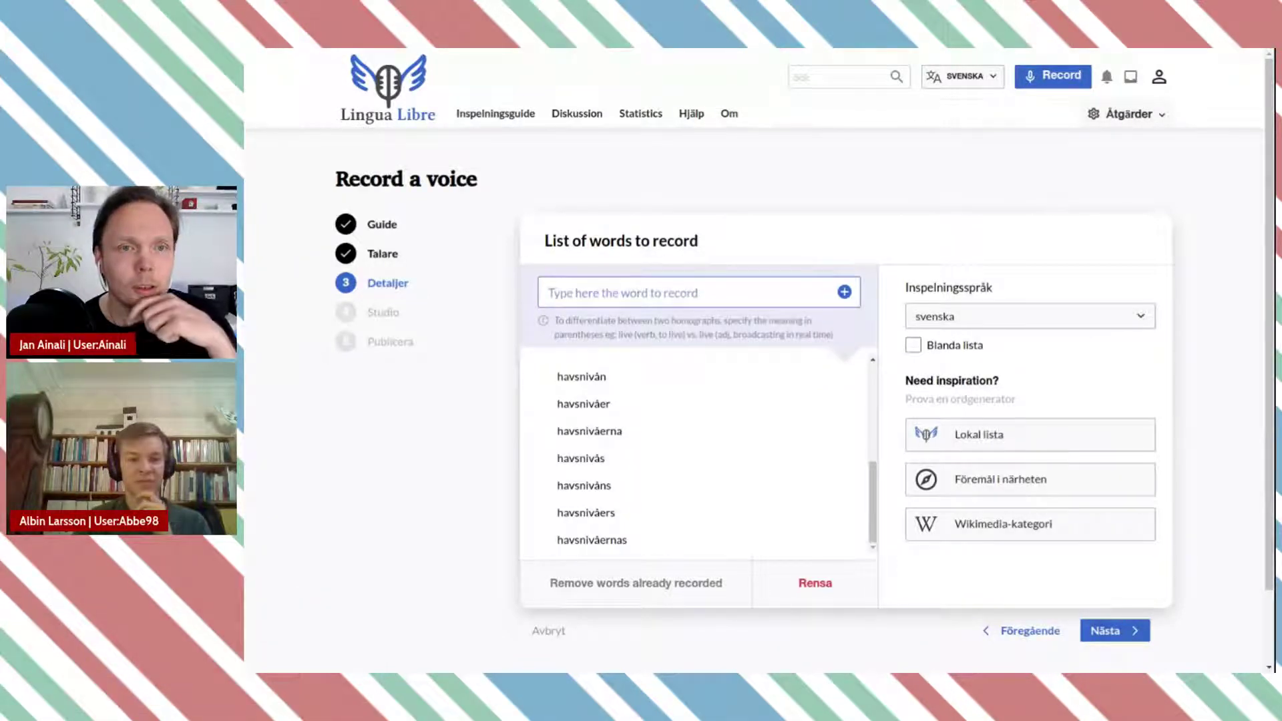
{"action": "mouse_move", "coordinate": [588, 376]}
{"action": "scroll", "coordinate": [704, 441], "scroll_direction": "up", "scroll_amount": 5}
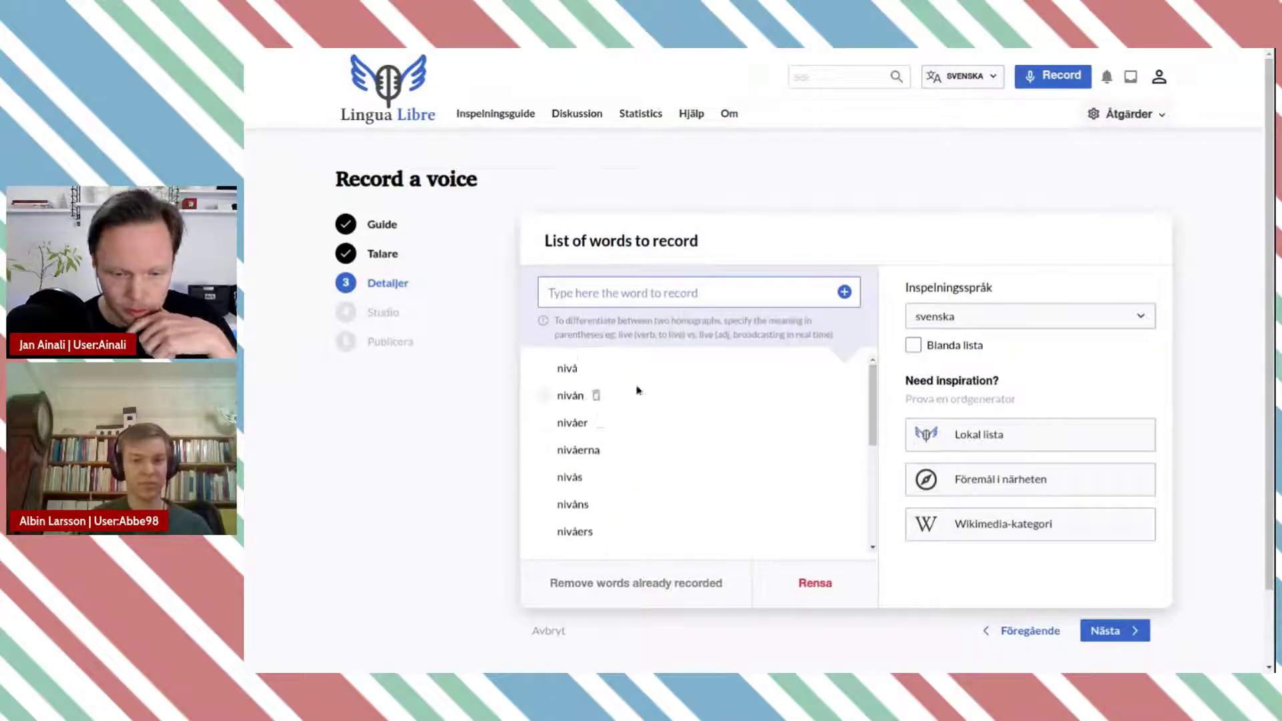
{"action": "scroll", "coordinate": [637, 390], "scroll_direction": "down", "scroll_amount": 2}
{"action": "scroll", "coordinate": [638, 391], "scroll_direction": "down", "scroll_amount": 3}
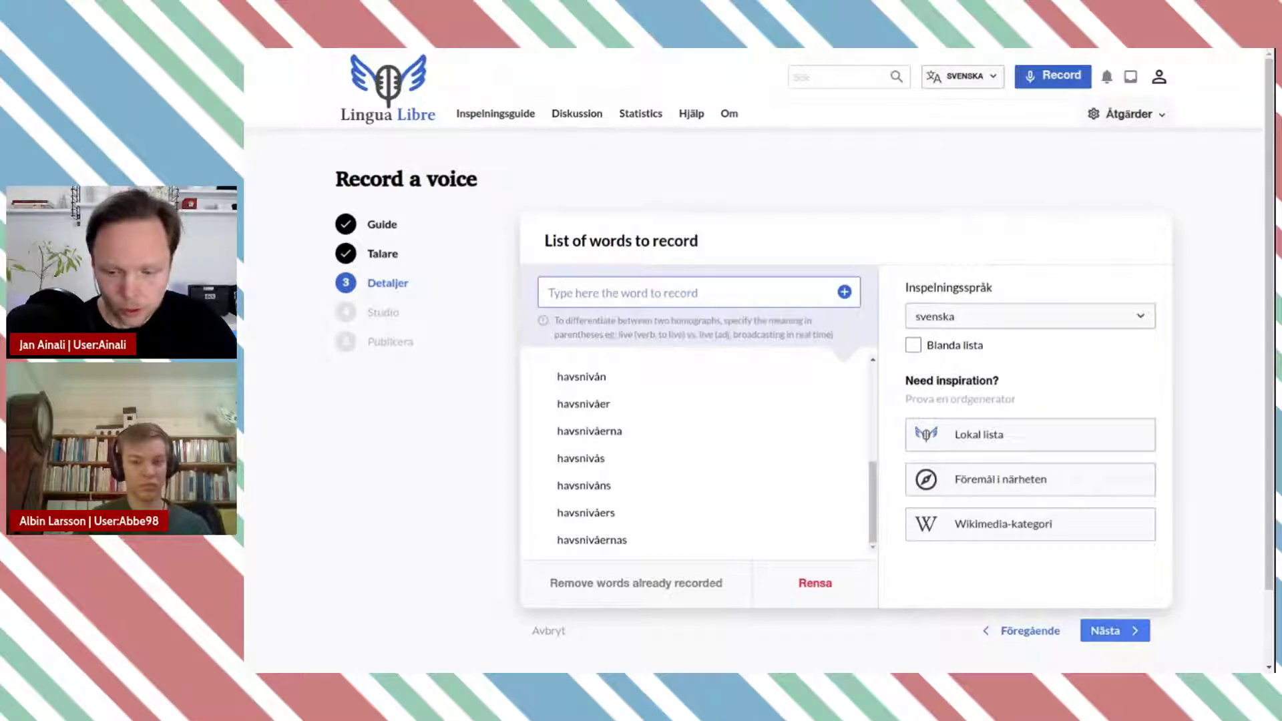
{"action": "left_click", "coordinate": [1116, 631]}
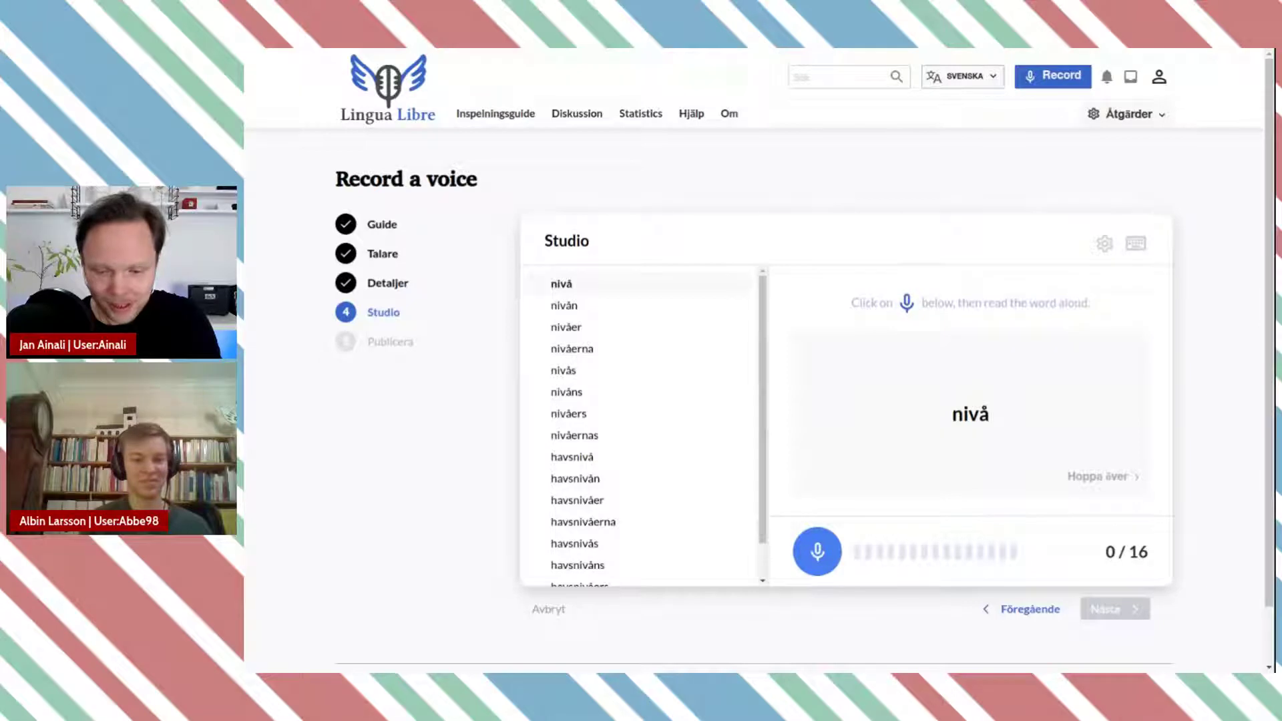
{"action": "left_click", "coordinate": [819, 553]}
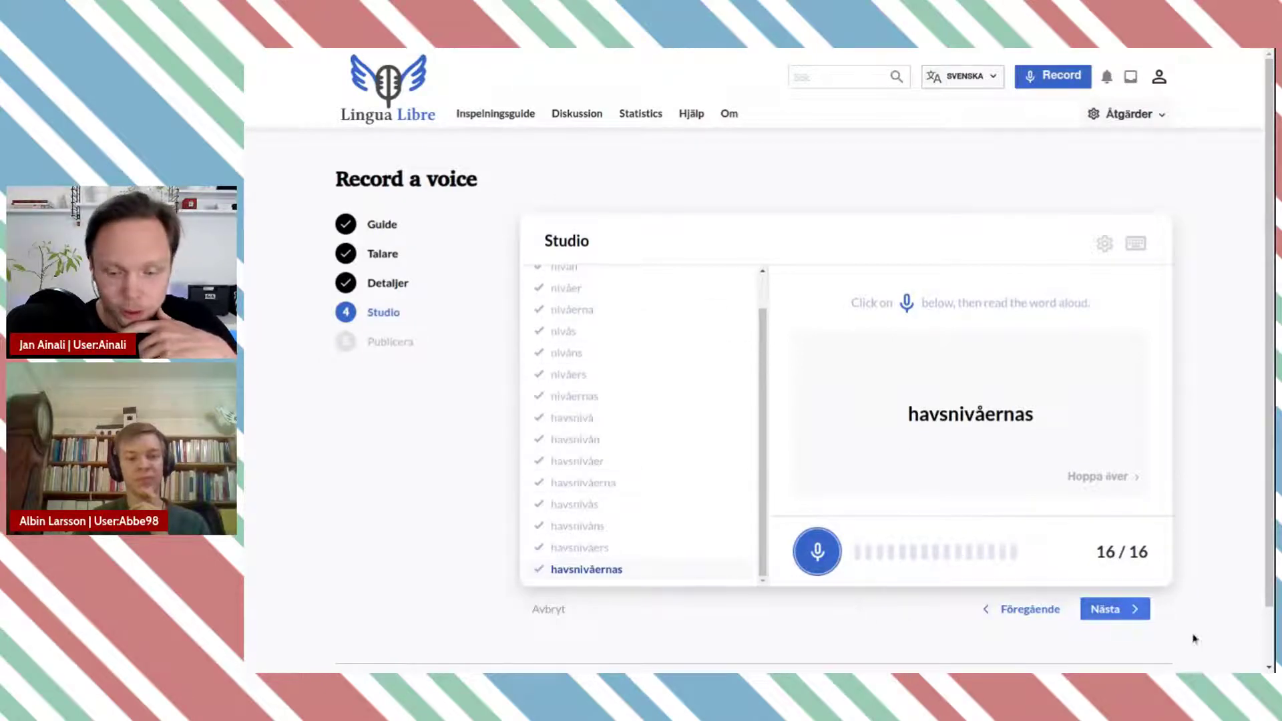
{"action": "left_click", "coordinate": [1125, 615]}
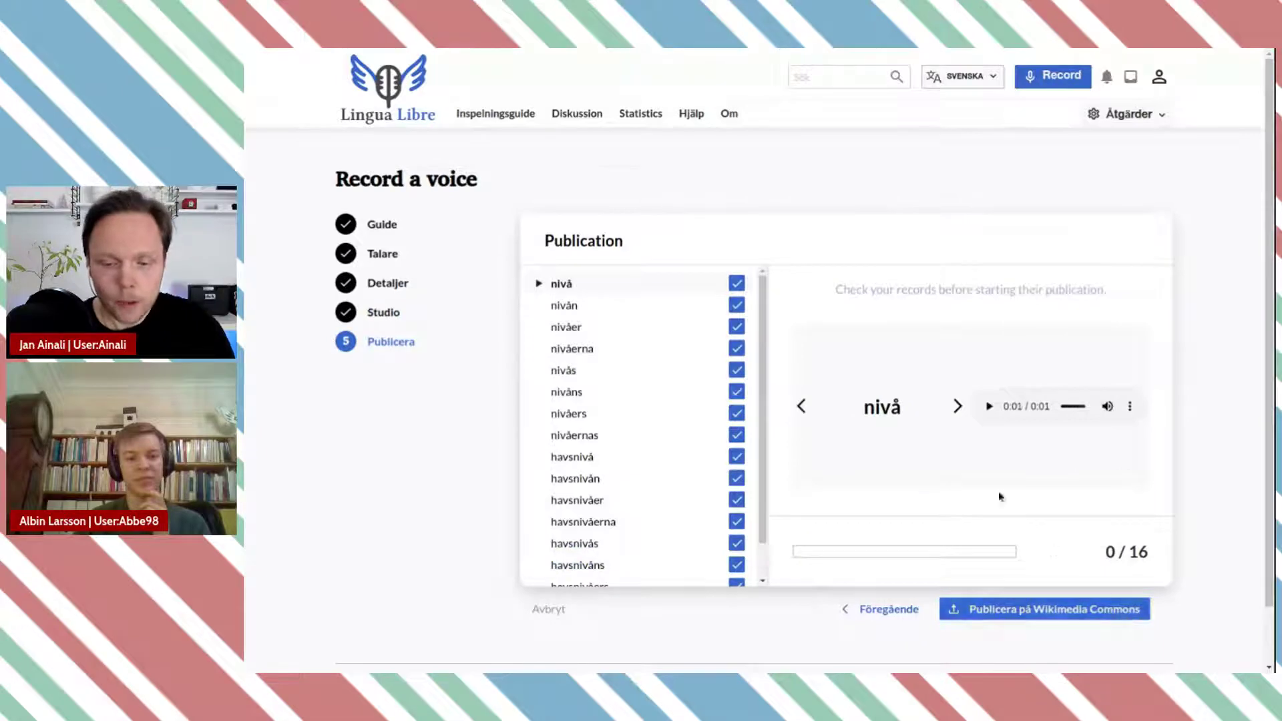
Step: Listen to the recordings from nivå to nivåernas and exclude nivå from publication
{"action": "left_click", "coordinate": [989, 407]}
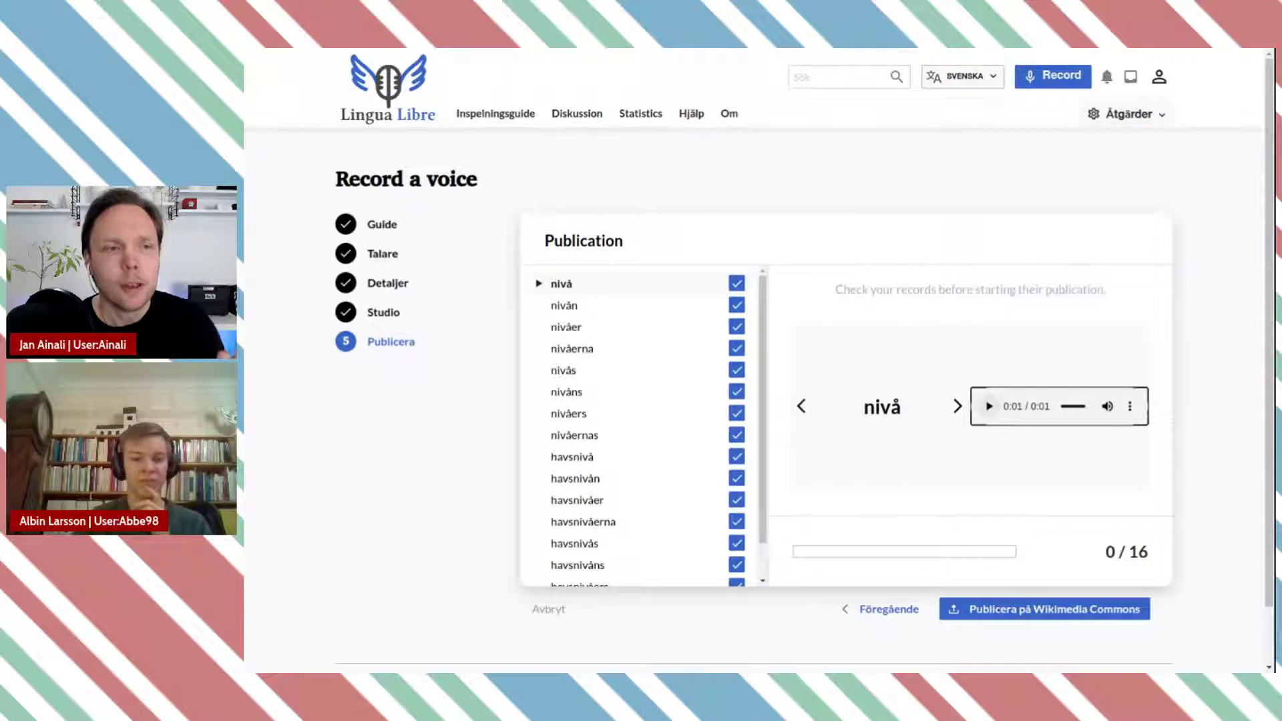
{"action": "left_click", "coordinate": [737, 285]}
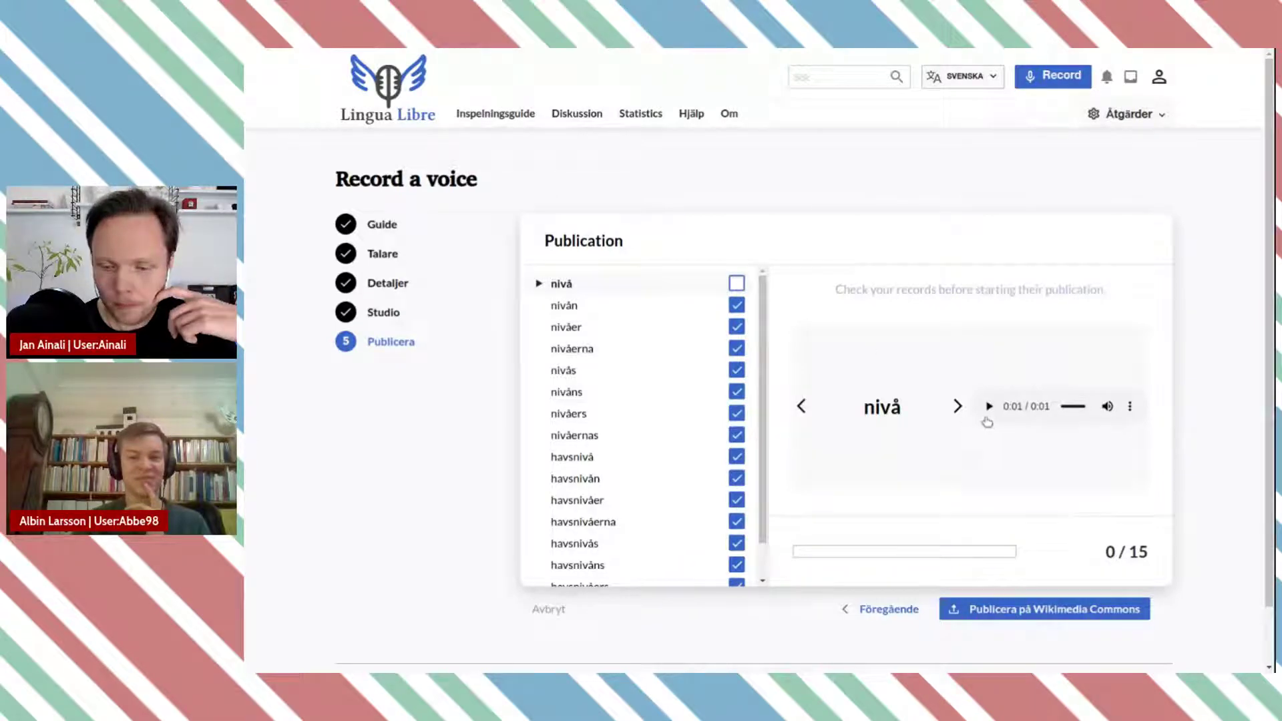
{"action": "left_click", "coordinate": [956, 408]}
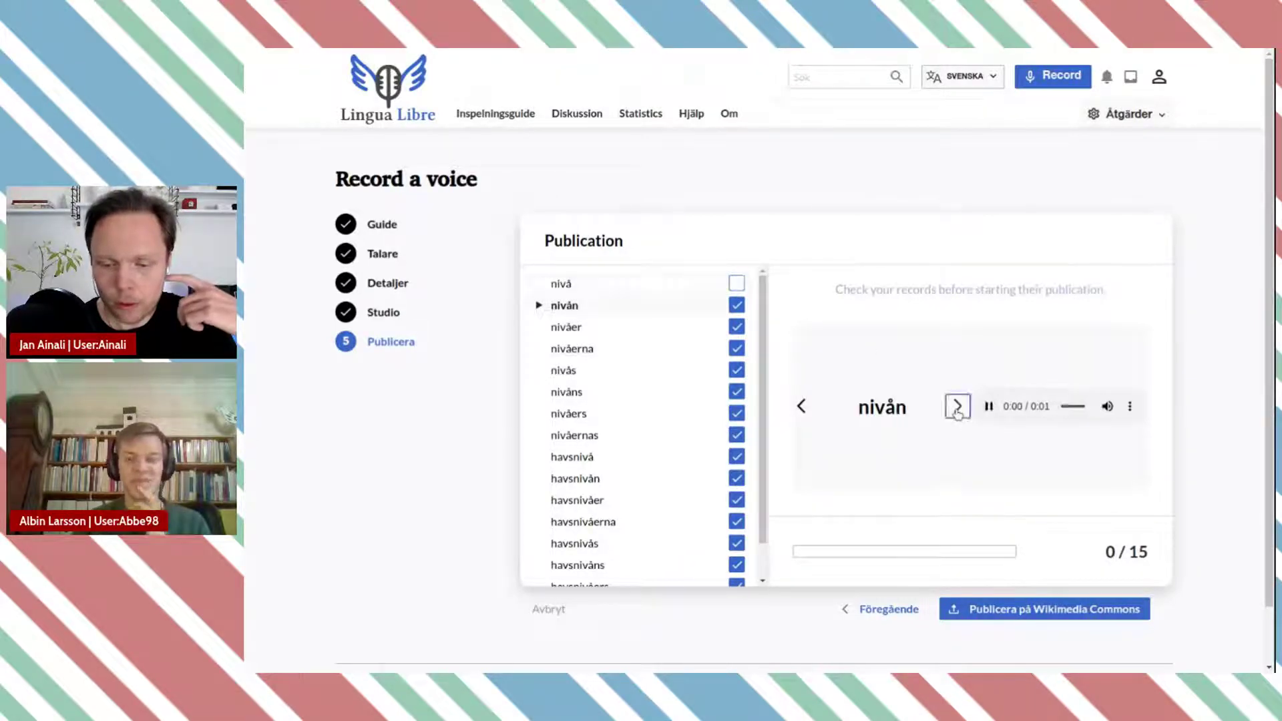
{"action": "left_click", "coordinate": [957, 409]}
{"action": "left_click", "coordinate": [958, 409]}
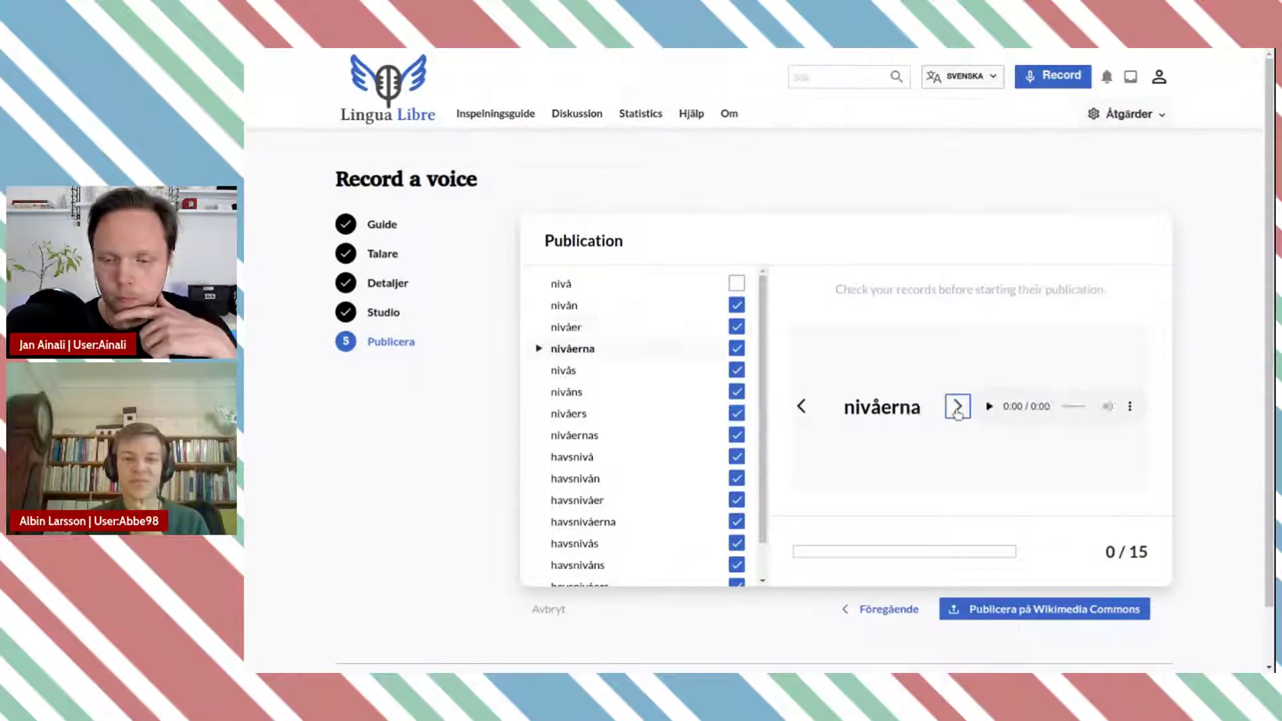
{"action": "left_click", "coordinate": [958, 409]}
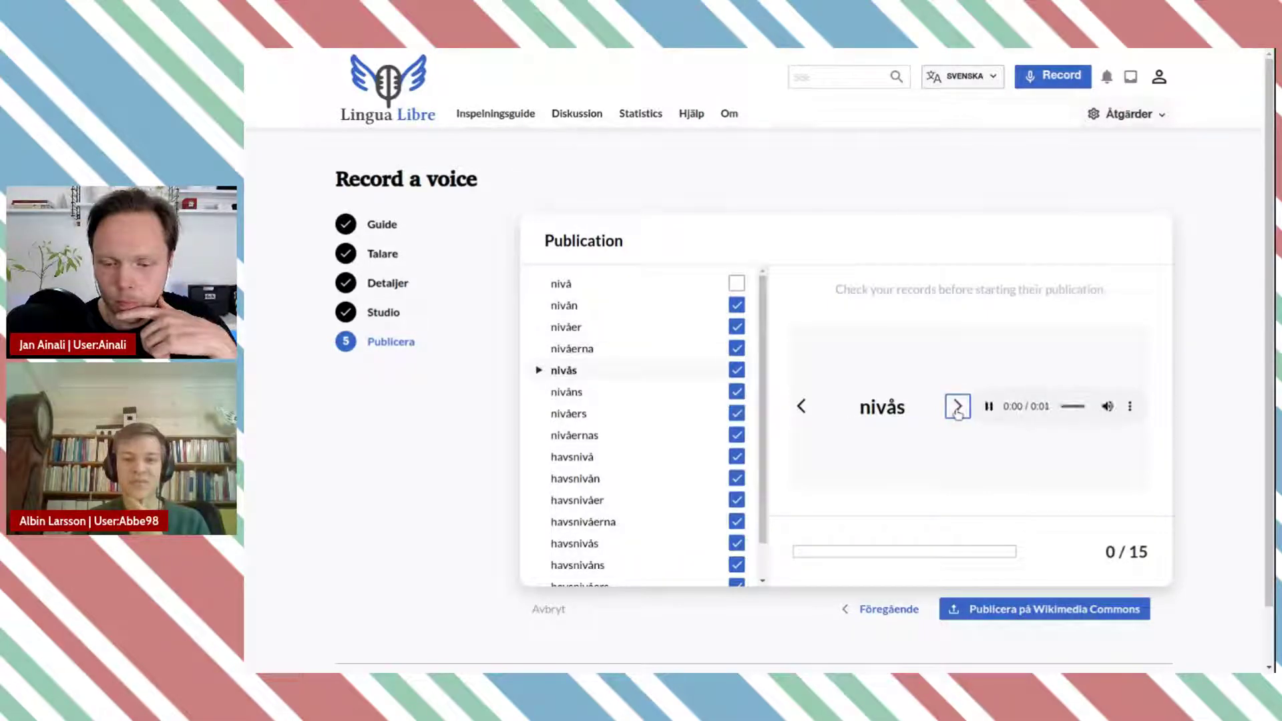
{"action": "left_click", "coordinate": [957, 408]}
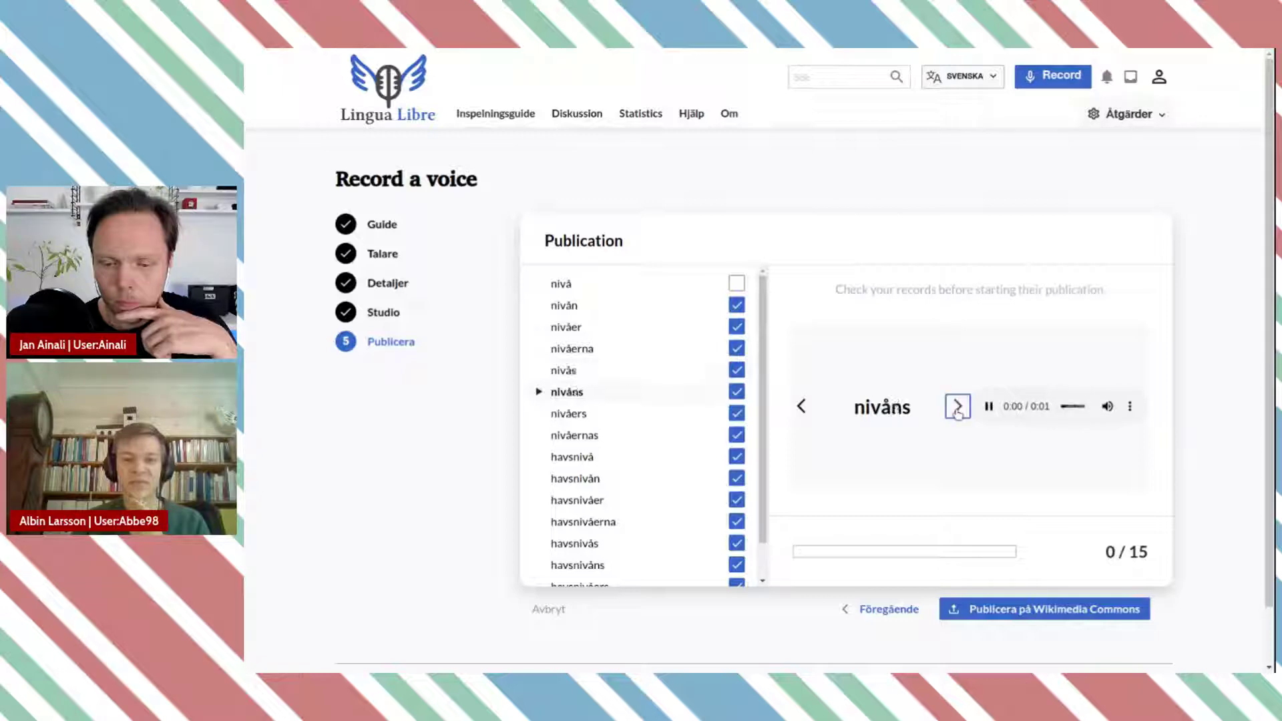
{"action": "left_click", "coordinate": [957, 408]}
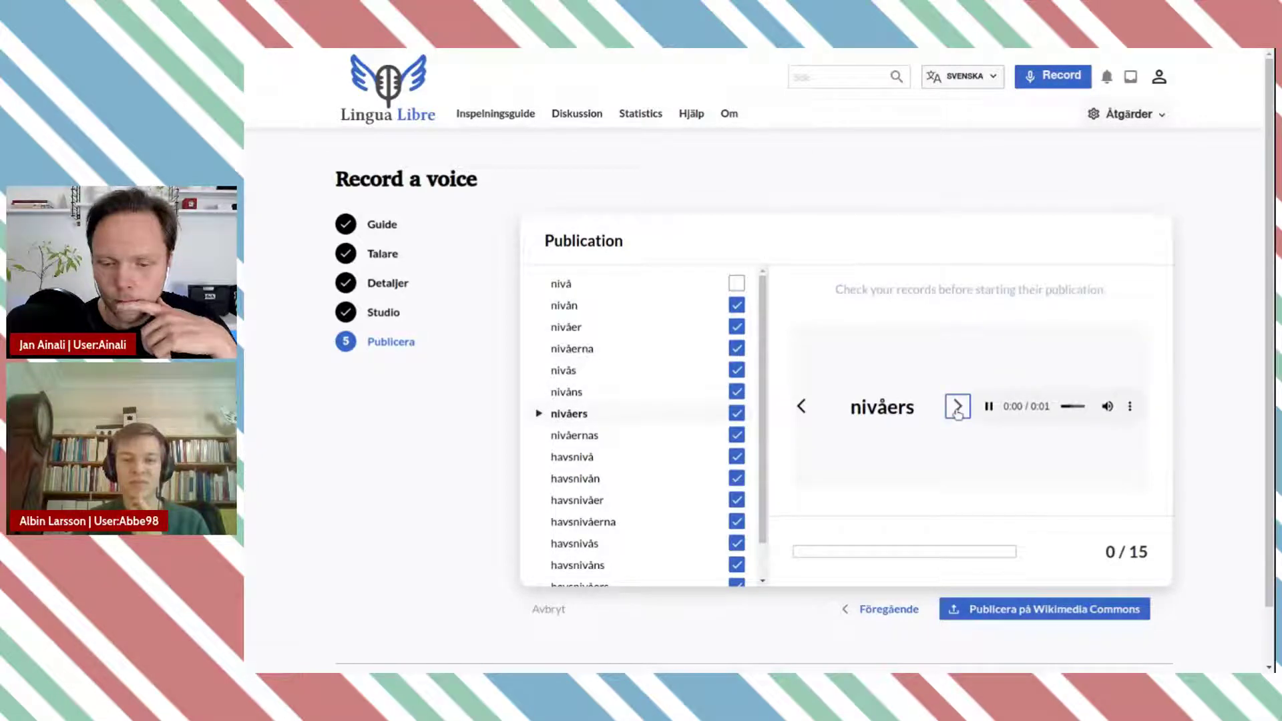
{"action": "left_click", "coordinate": [958, 409]}
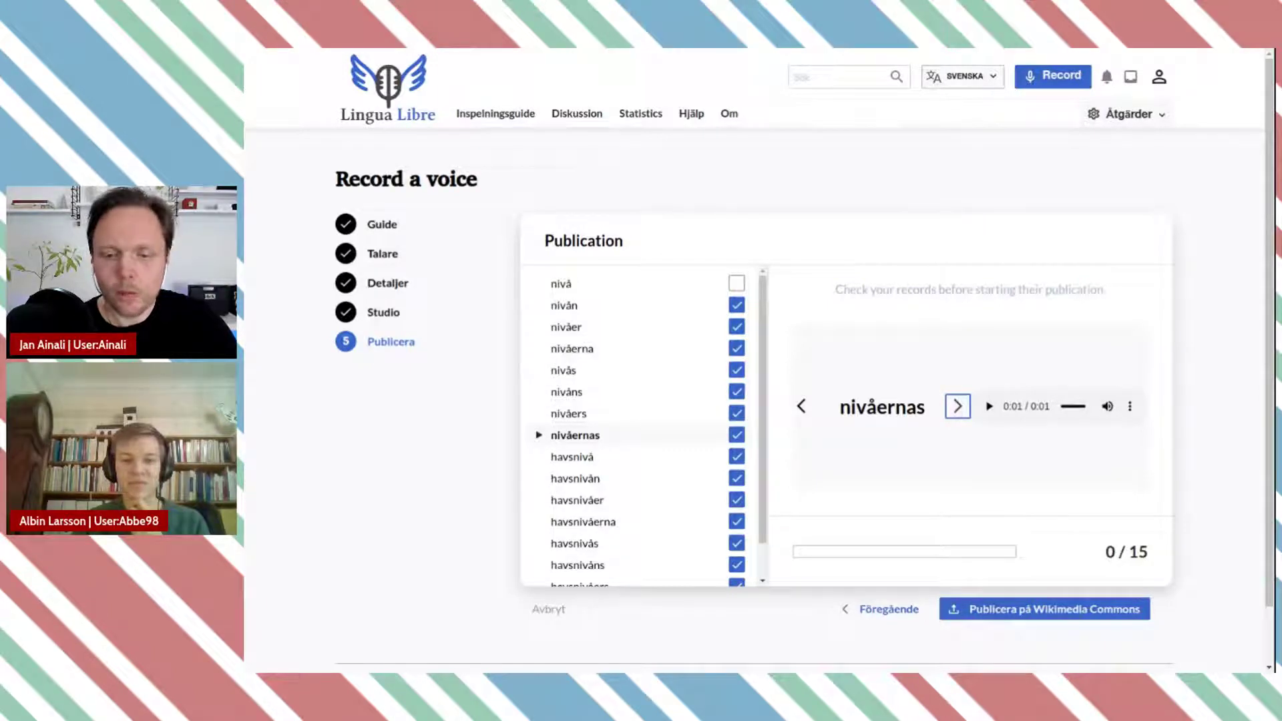
Step: Listen to the recordings of the havsnivå forms from havsnivå to havsnivåernas
{"action": "left_click", "coordinate": [957, 408]}
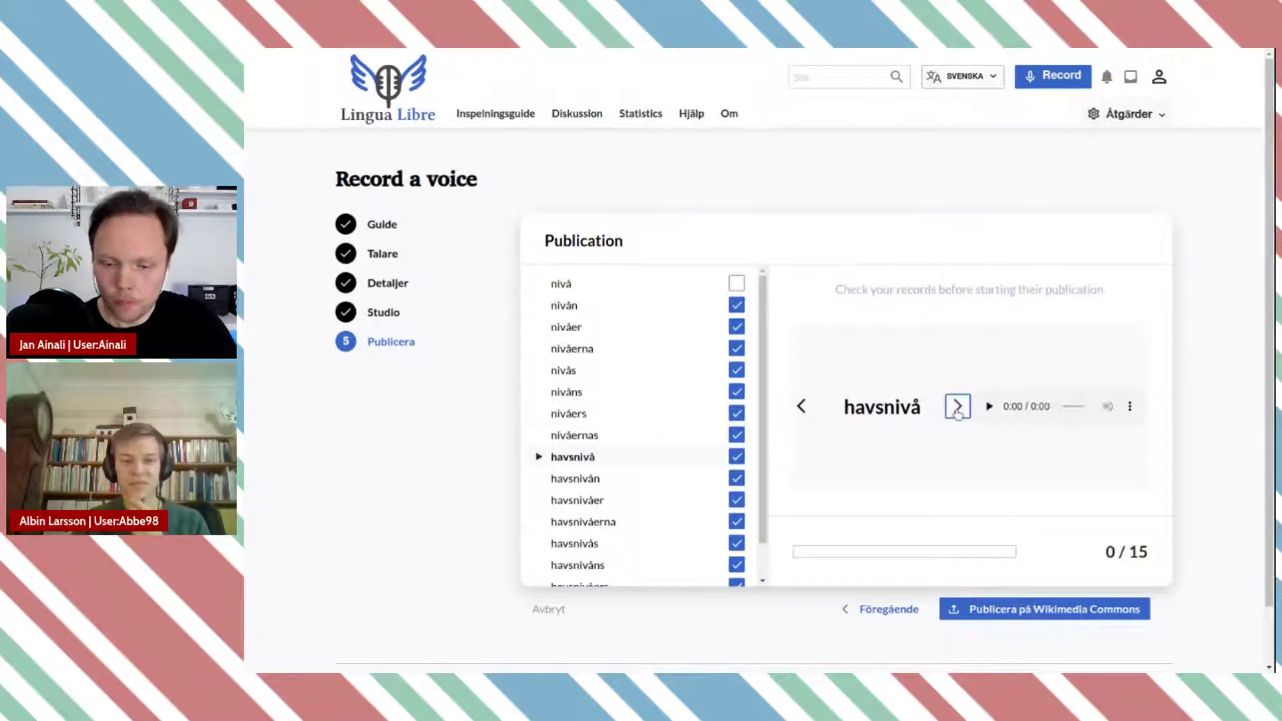
{"action": "left_click", "coordinate": [957, 409]}
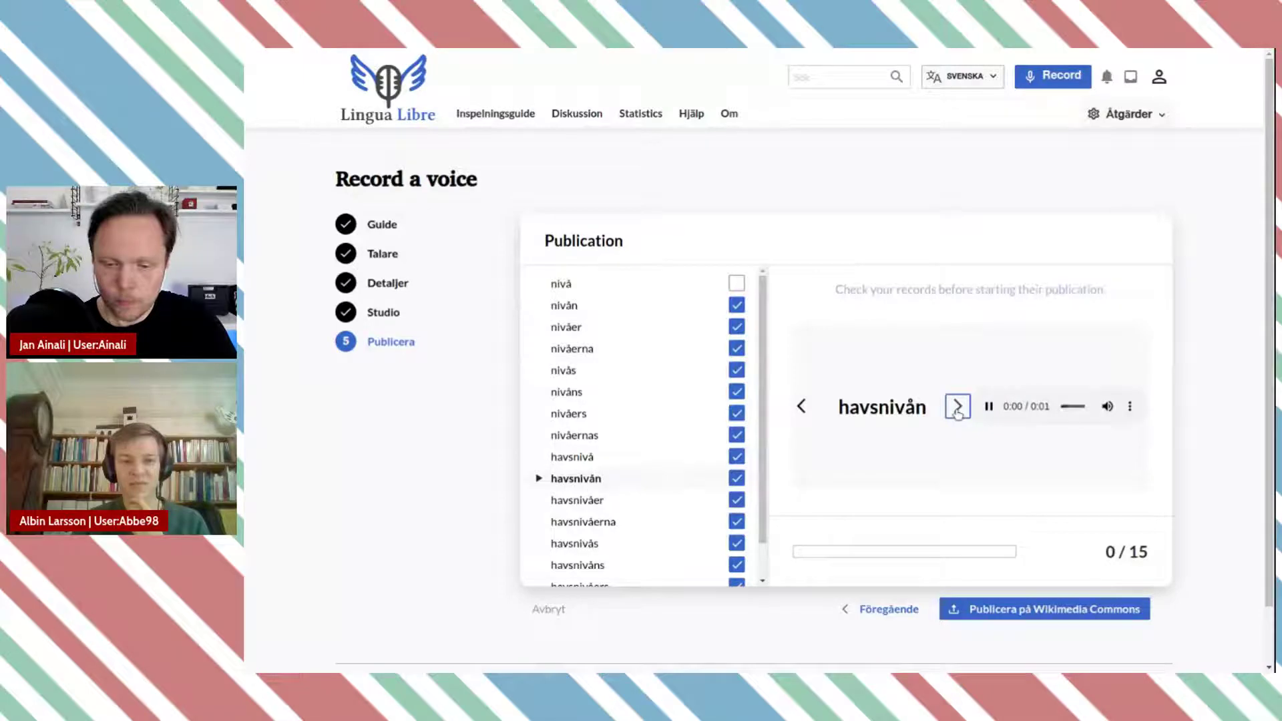
{"action": "left_click", "coordinate": [958, 408]}
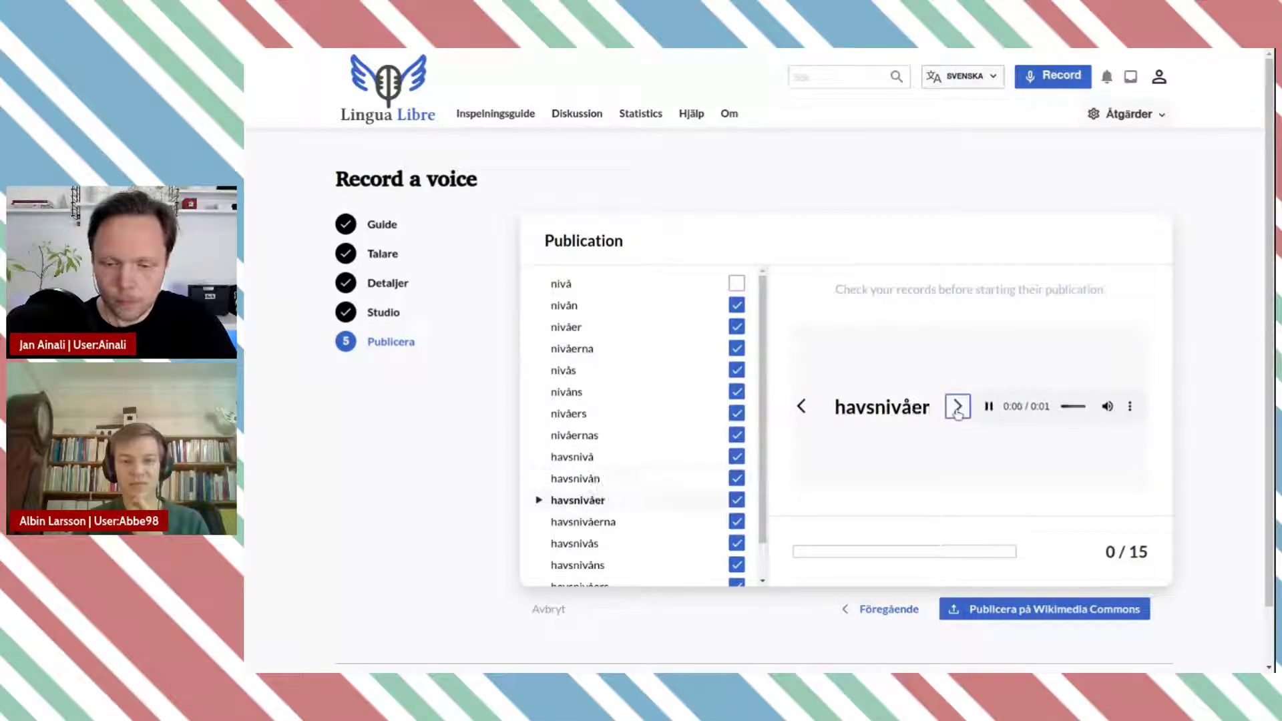
{"action": "left_click", "coordinate": [958, 409]}
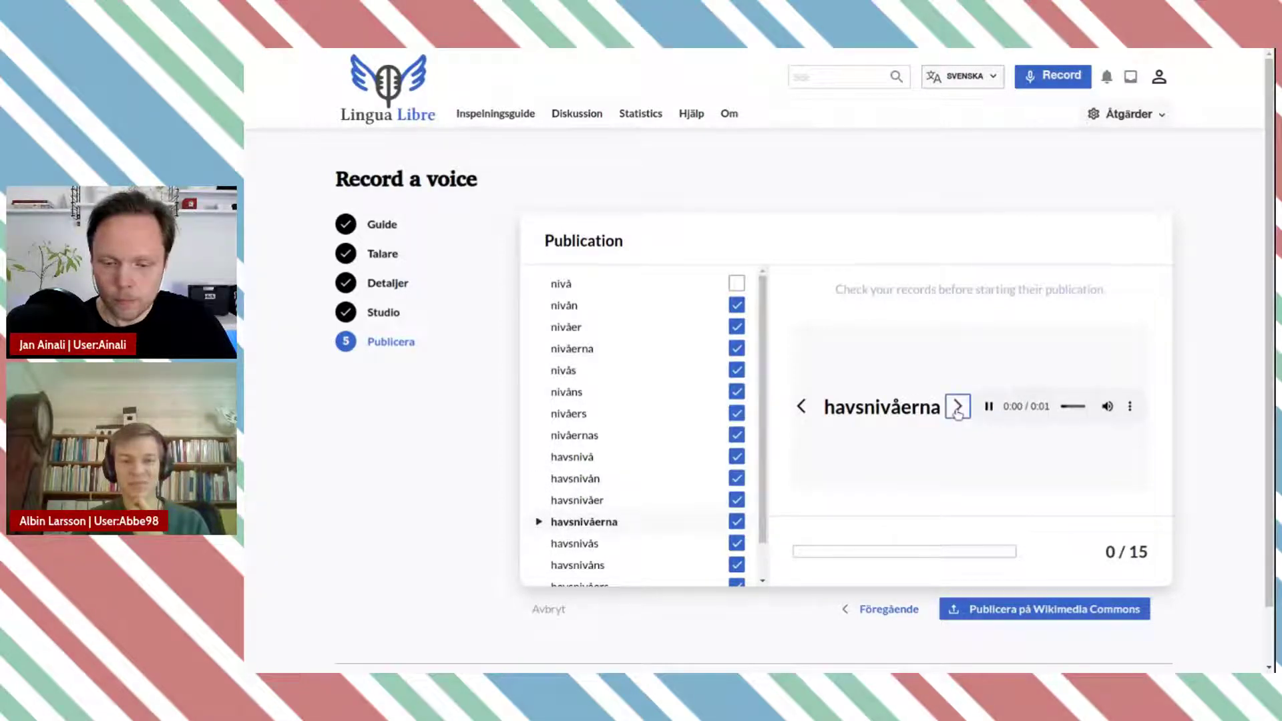
{"action": "left_click", "coordinate": [957, 409]}
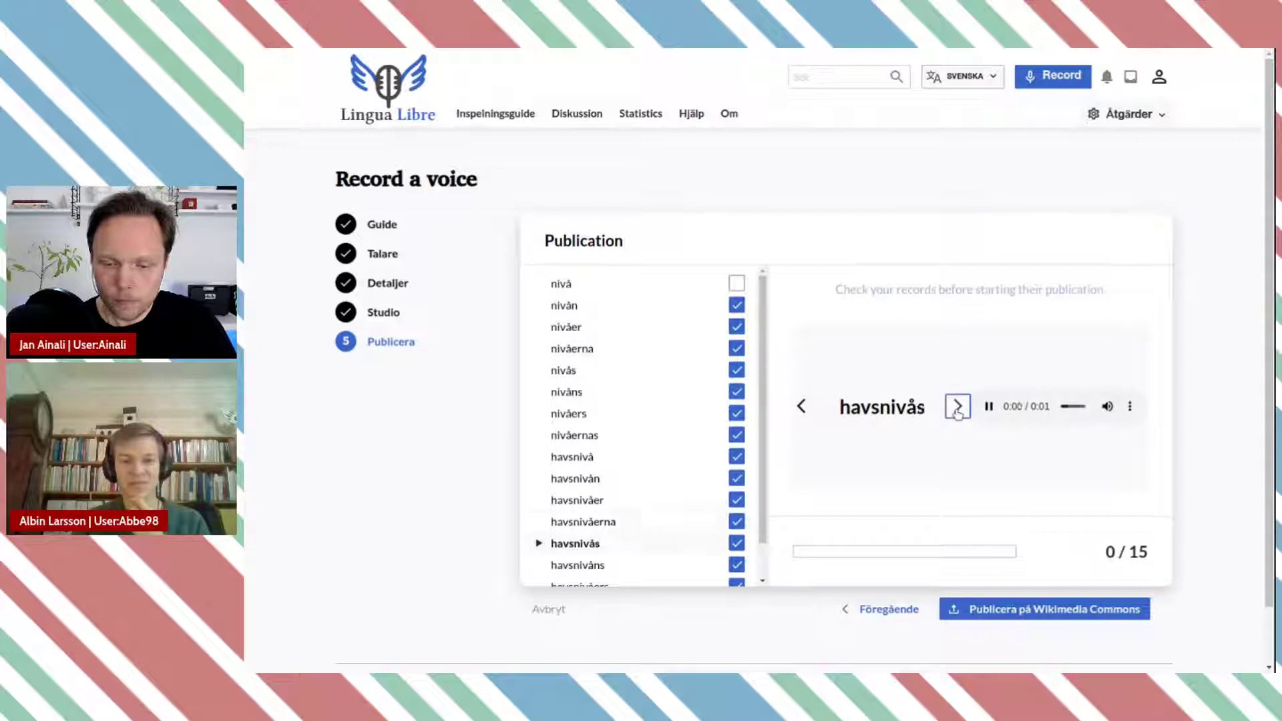
{"action": "left_click", "coordinate": [958, 409]}
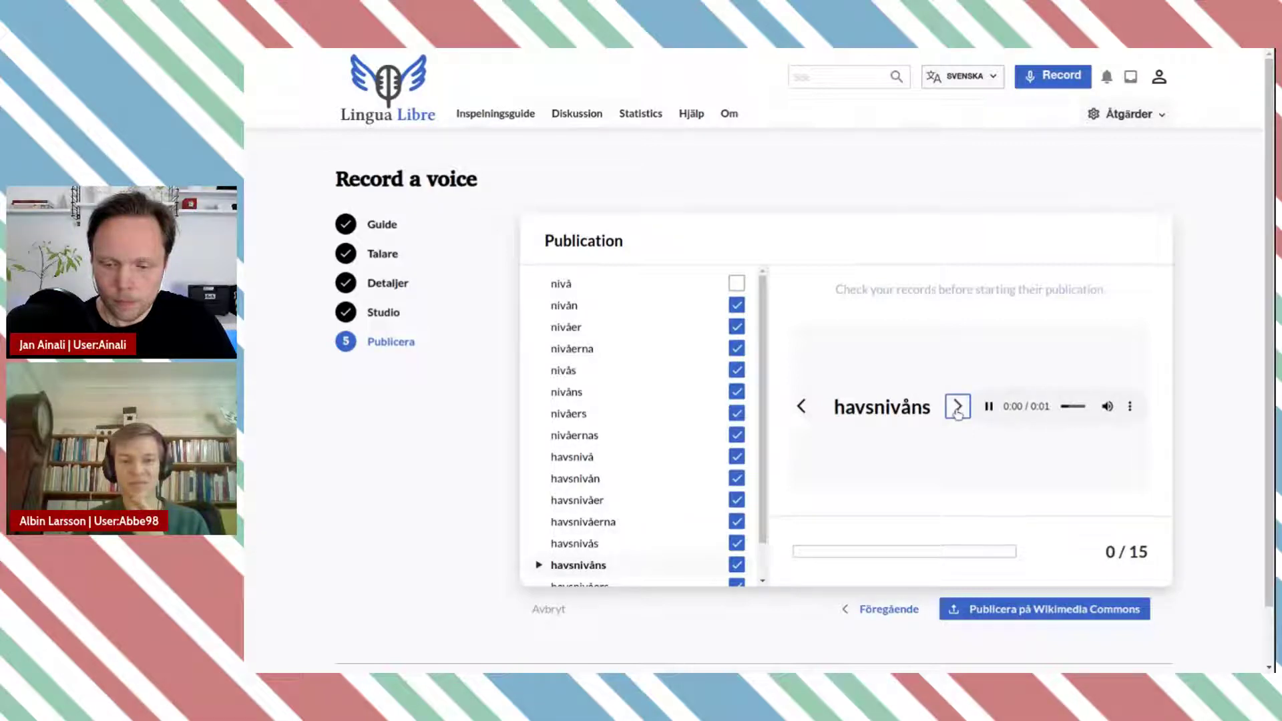
{"action": "left_click", "coordinate": [957, 409]}
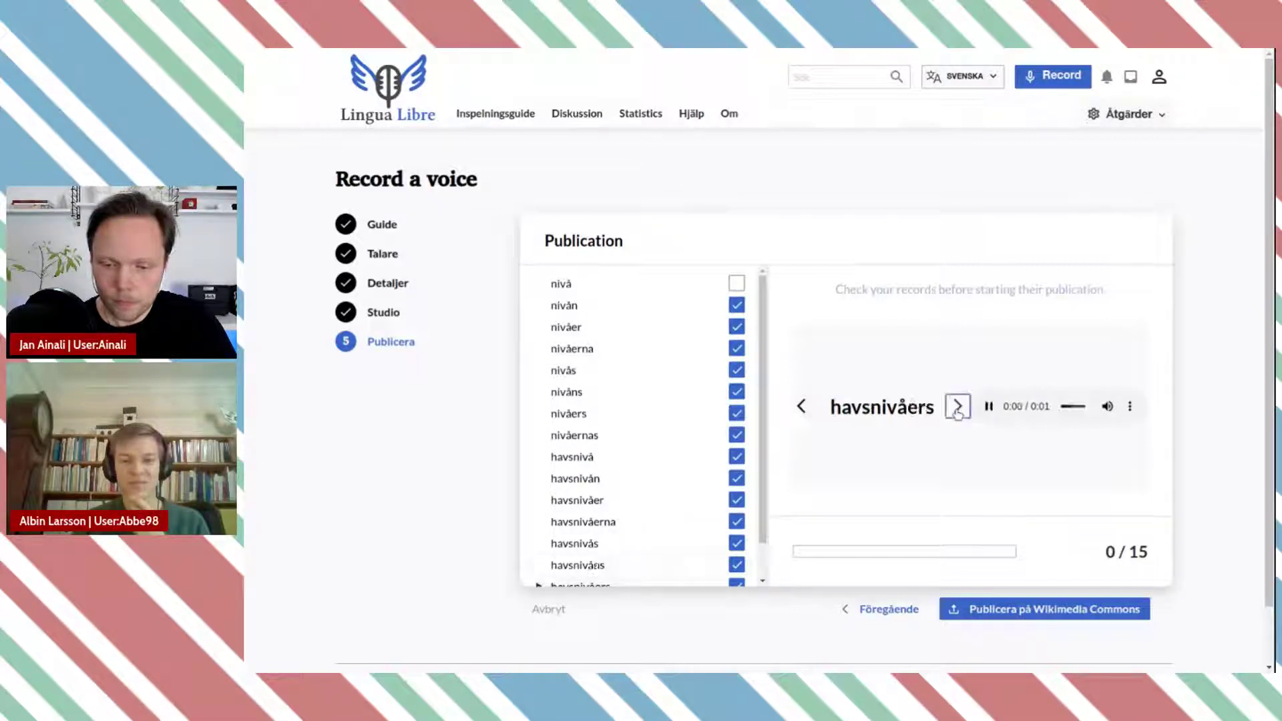
{"action": "left_click", "coordinate": [958, 409]}
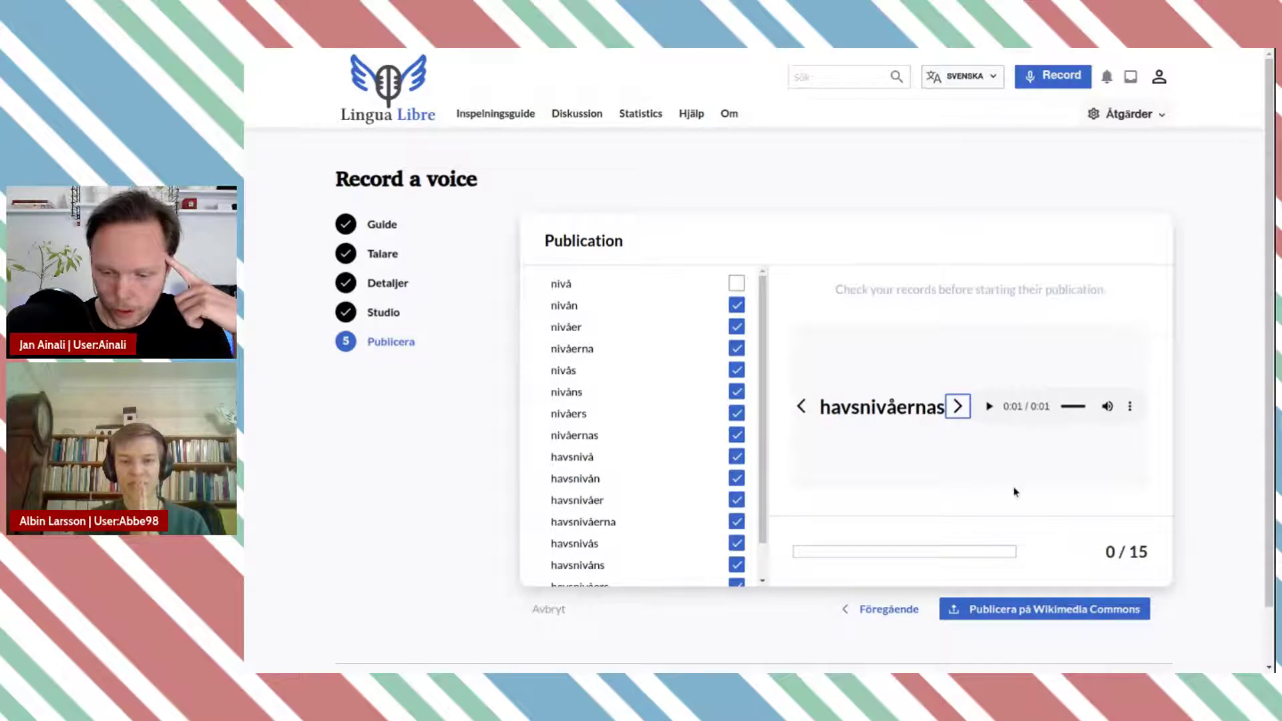
Step: Publish the selected recordings to Wikimedia Commons and retry the failed uploads of nivån and nivåer
{"action": "left_click", "coordinate": [1014, 614]}
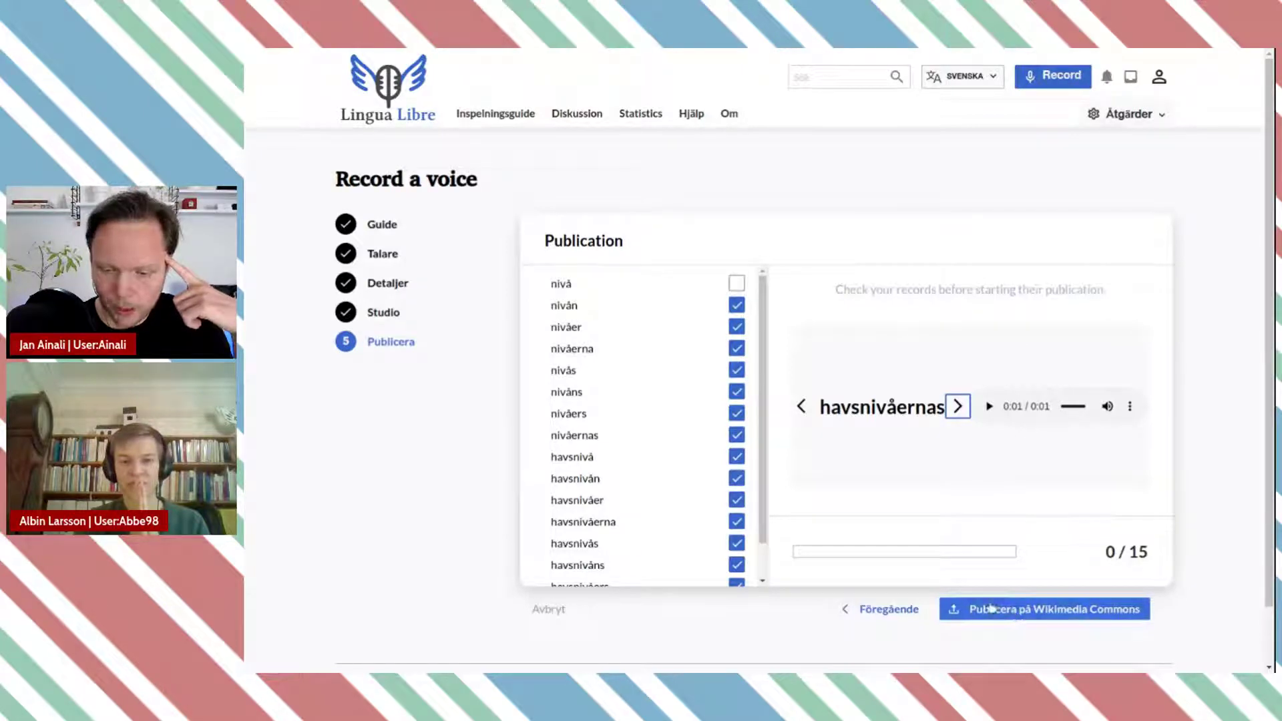
{"action": "left_click", "coordinate": [1017, 614]}
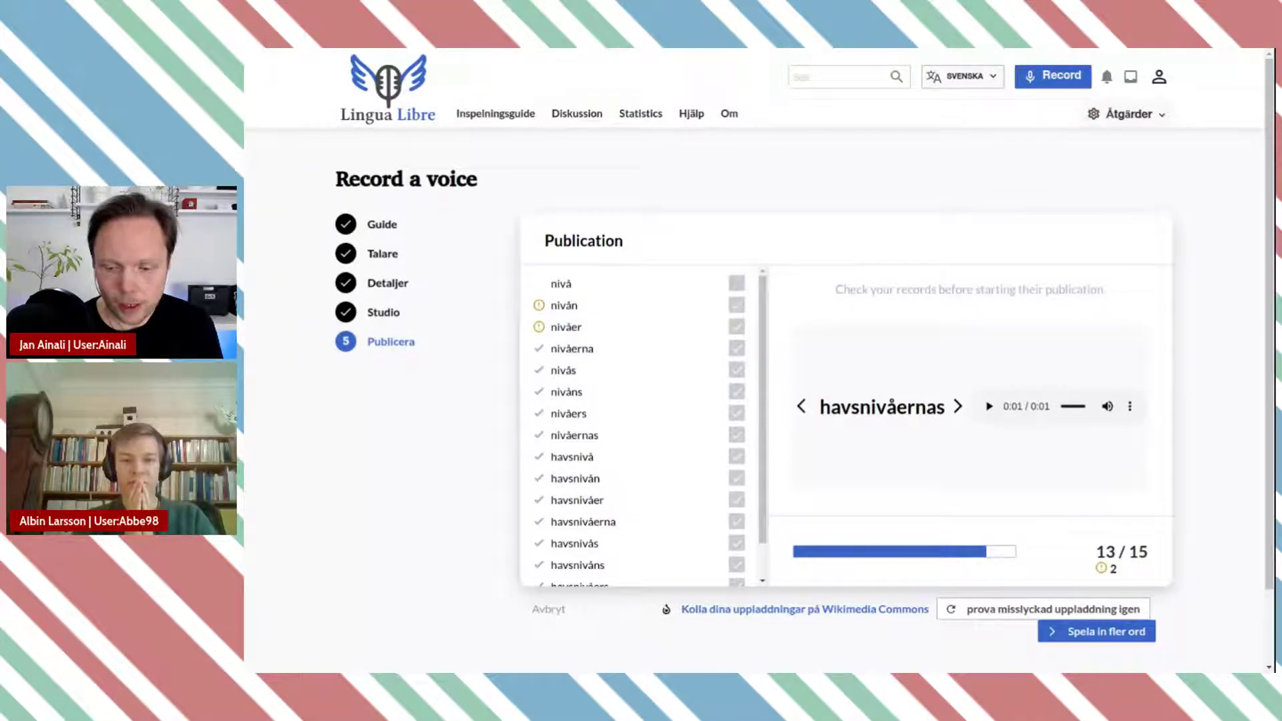
{"action": "left_click", "coordinate": [995, 613]}
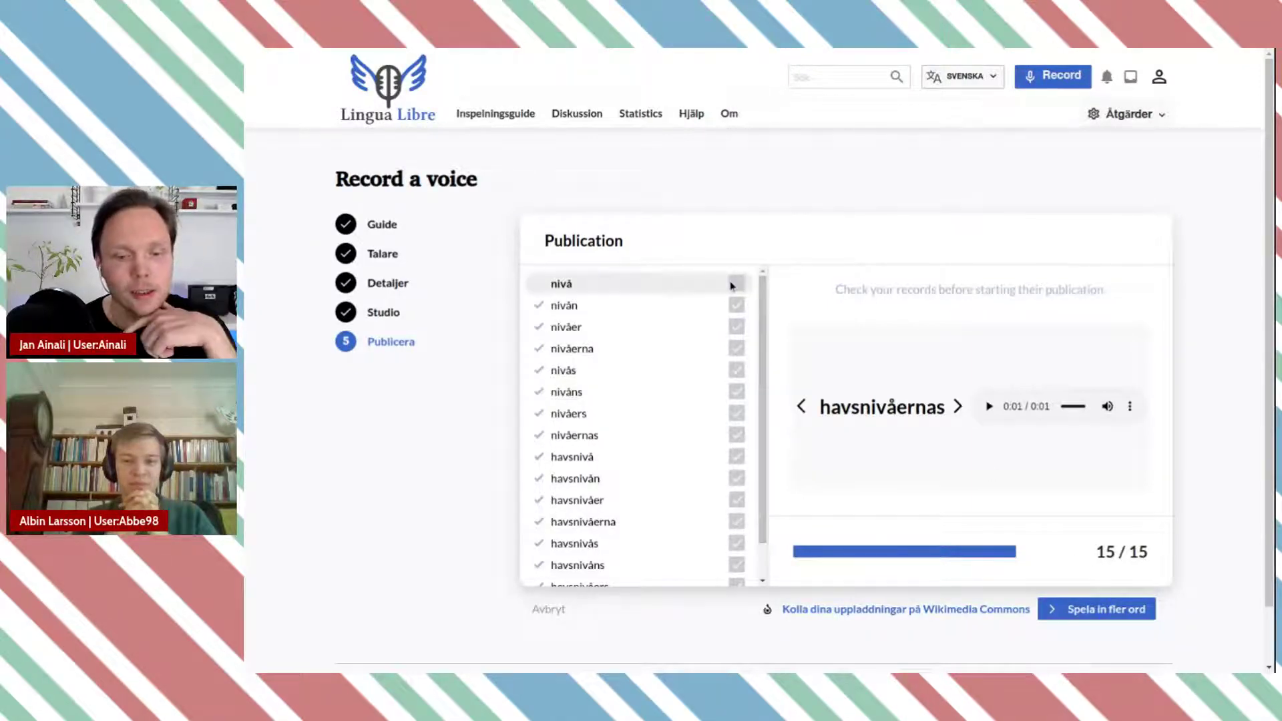
Step: Start another recording round with only nivå in the word list, record it, and proceed to publication
{"action": "left_click", "coordinate": [1075, 613]}
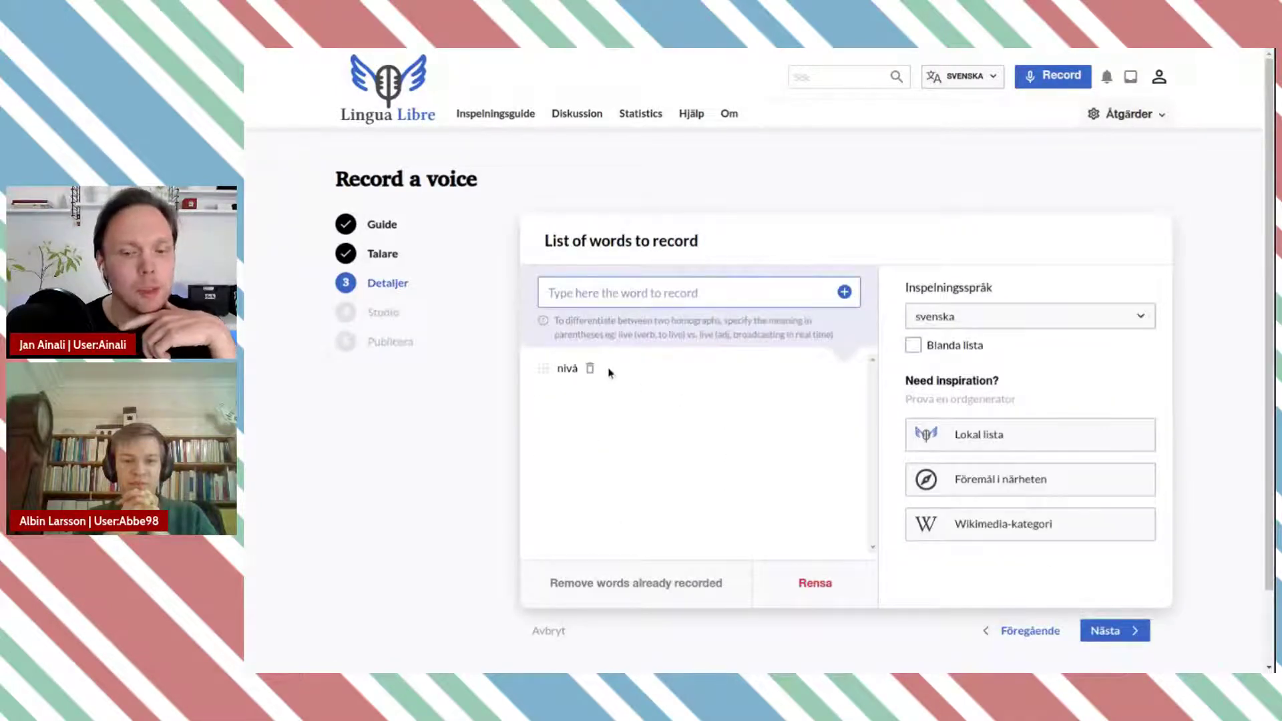
{"action": "left_click", "coordinate": [1114, 630]}
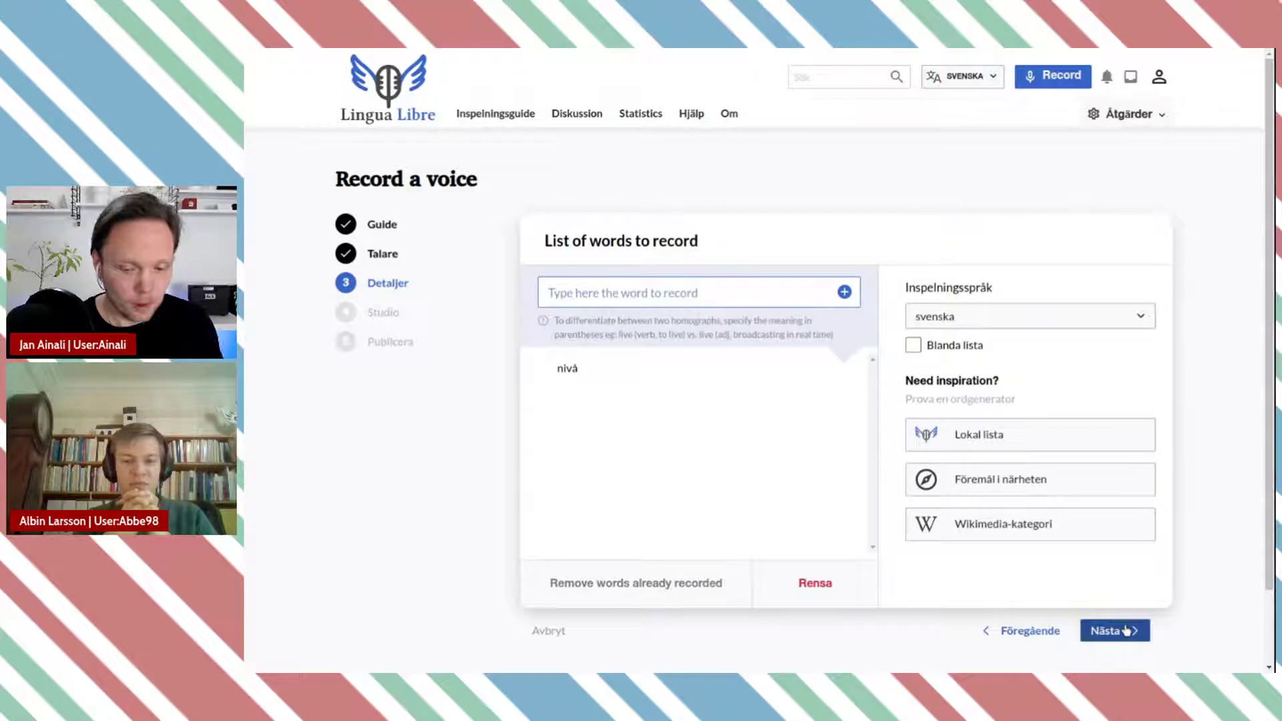
{"action": "left_click", "coordinate": [820, 551]}
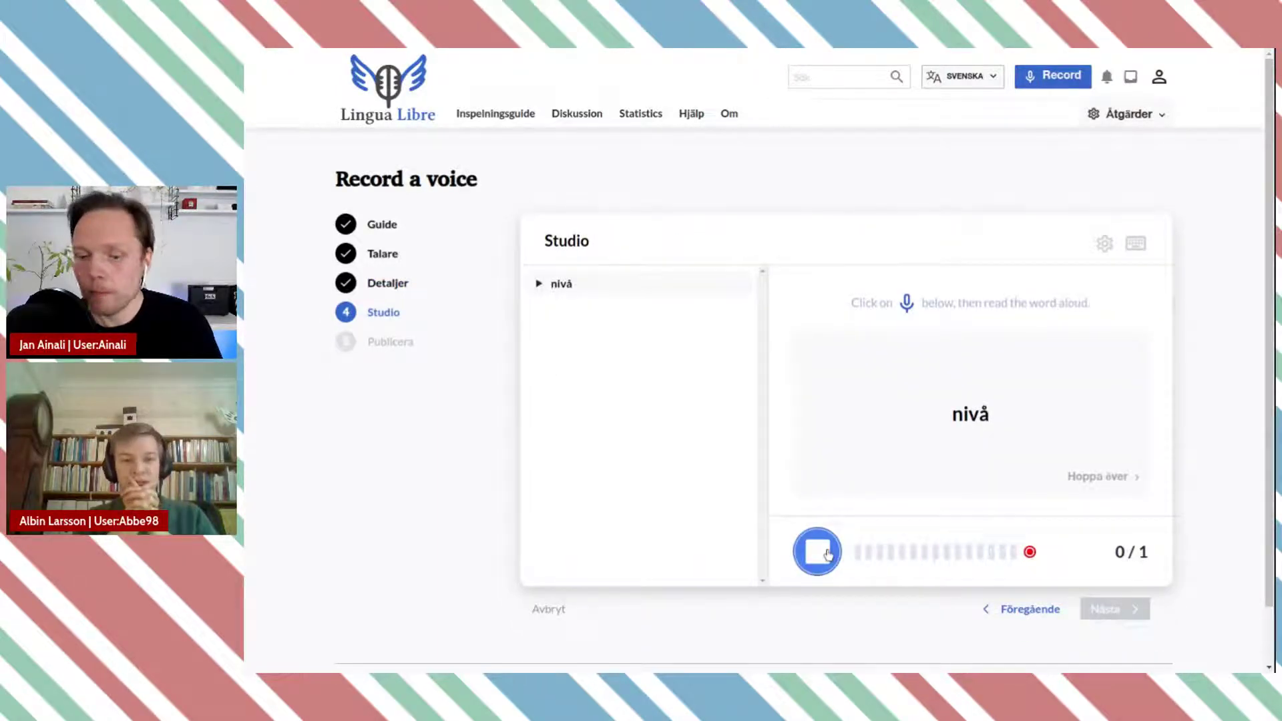
{"action": "left_click", "coordinate": [1126, 609]}
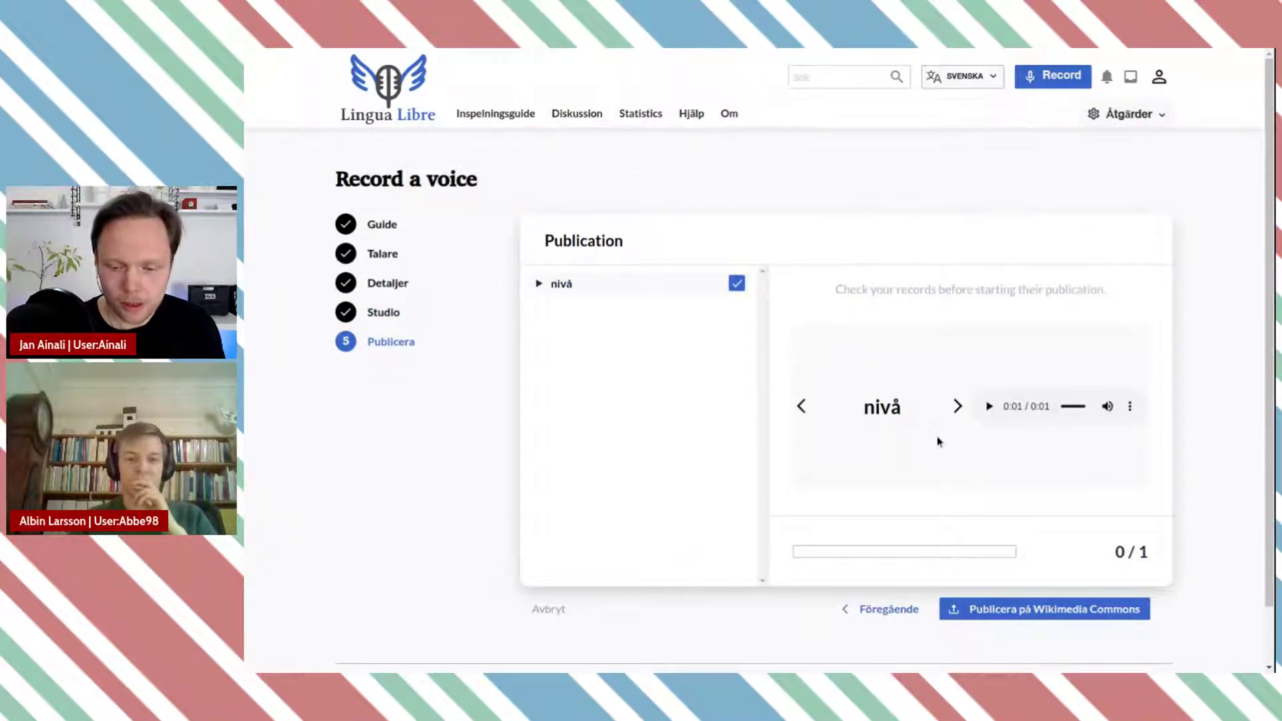
Step: Exclude the new nivå recording from publication and play it back
{"action": "left_click", "coordinate": [736, 283]}
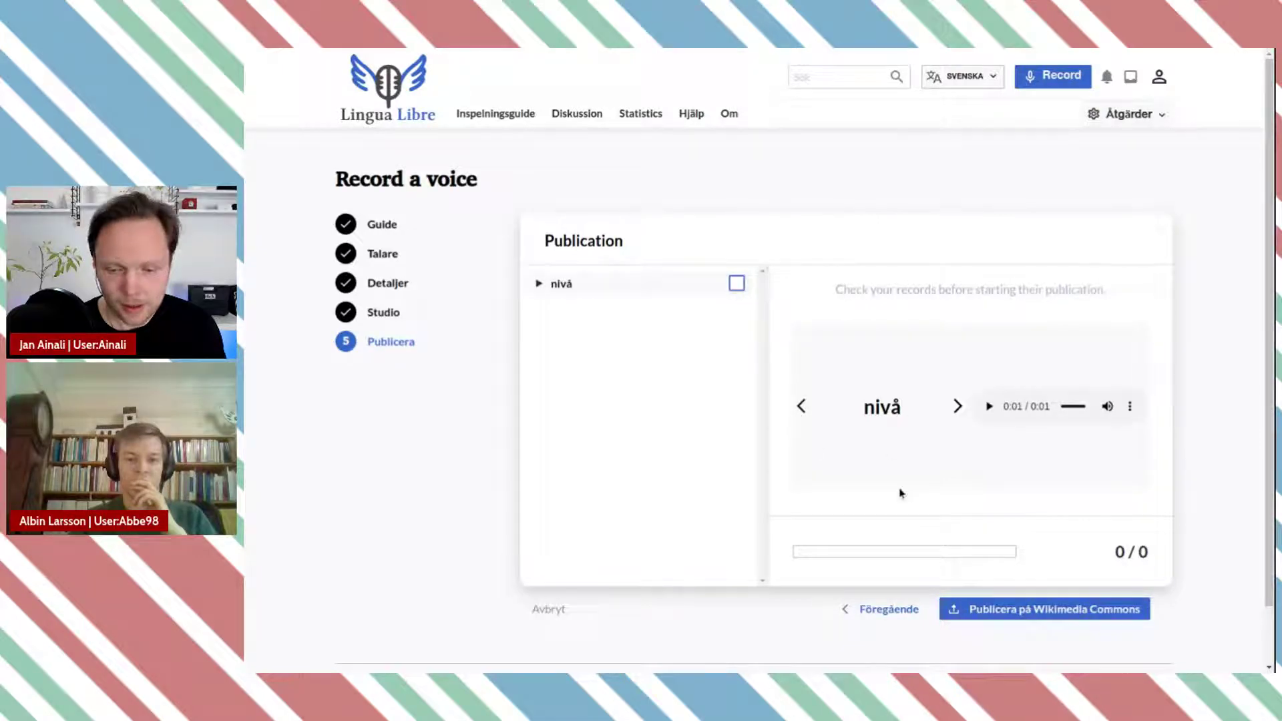
{"action": "left_click", "coordinate": [988, 406]}
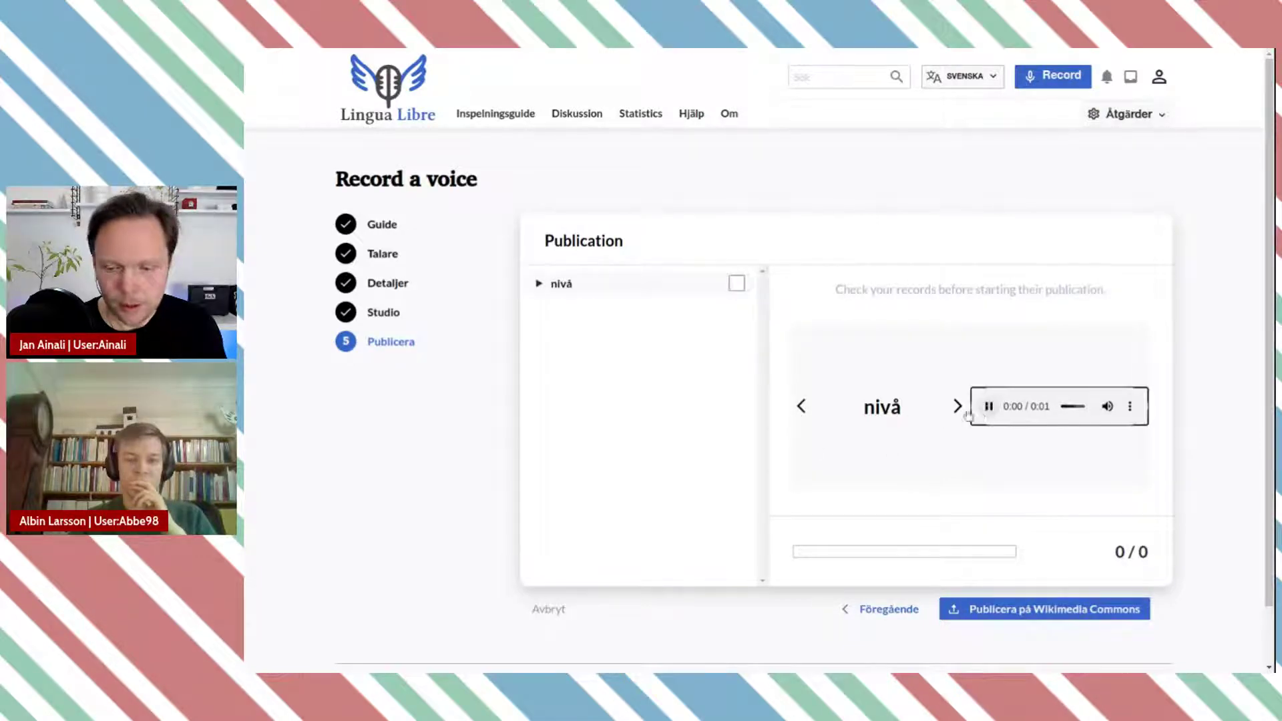
{"action": "left_click", "coordinate": [990, 409]}
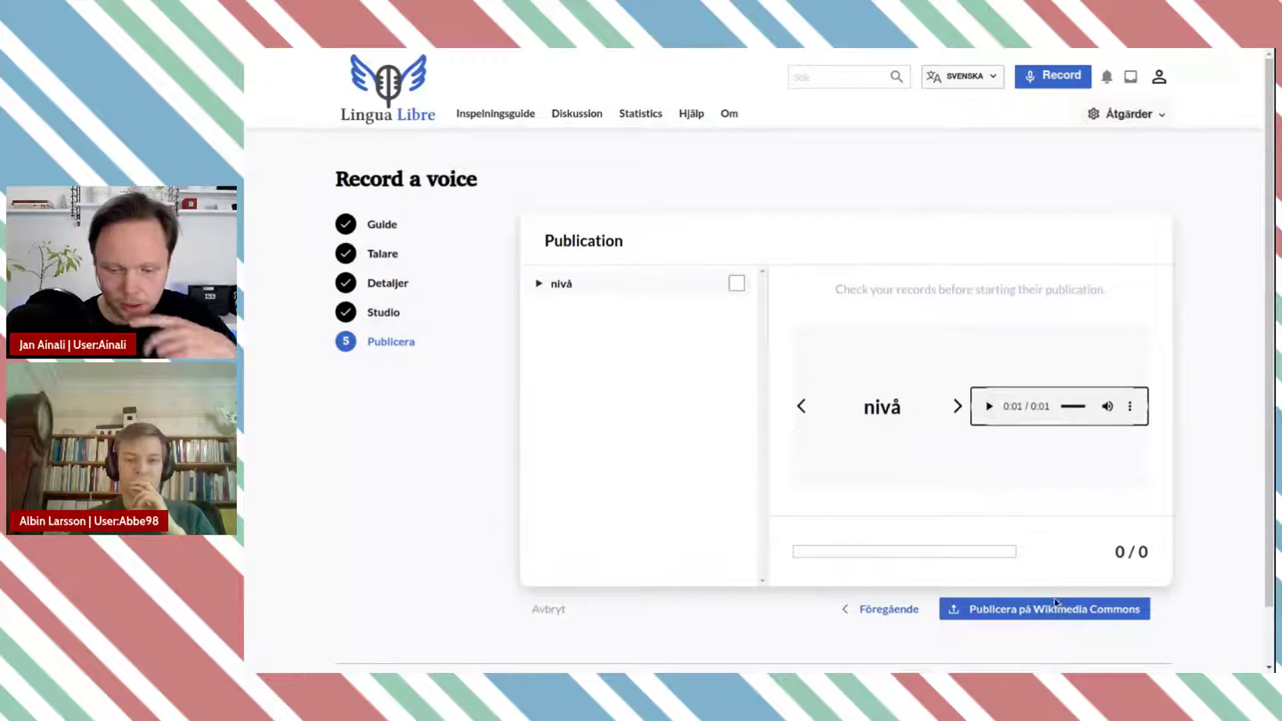
Step: Return to the studio, re-record nivå, and play back the new take in the publication step
{"action": "left_click", "coordinate": [877, 612]}
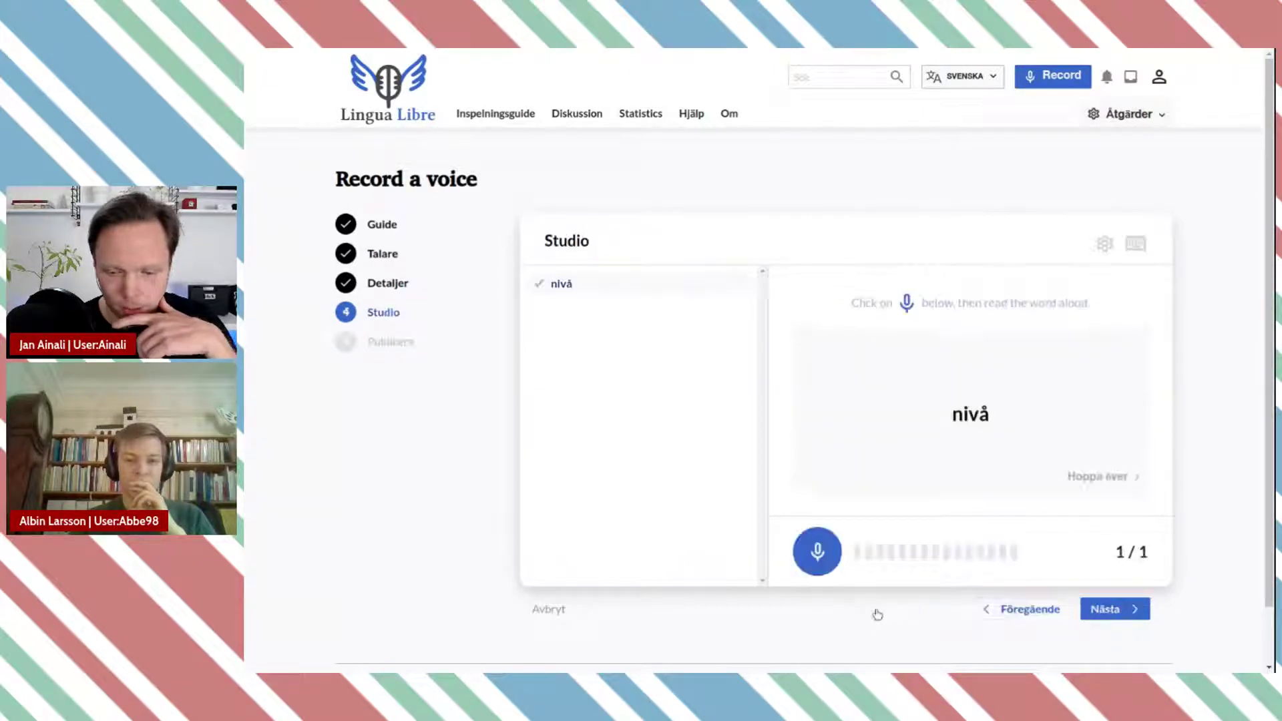
{"action": "left_click", "coordinate": [817, 554]}
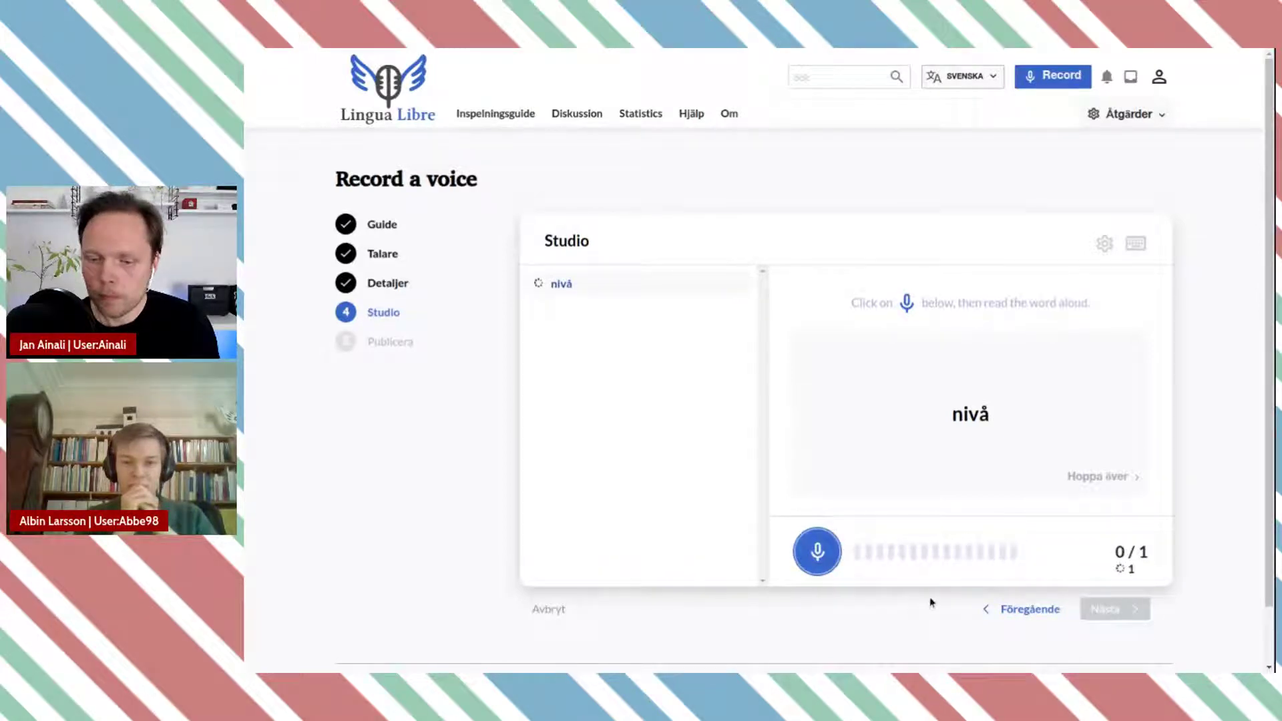
{"action": "left_click", "coordinate": [1133, 610]}
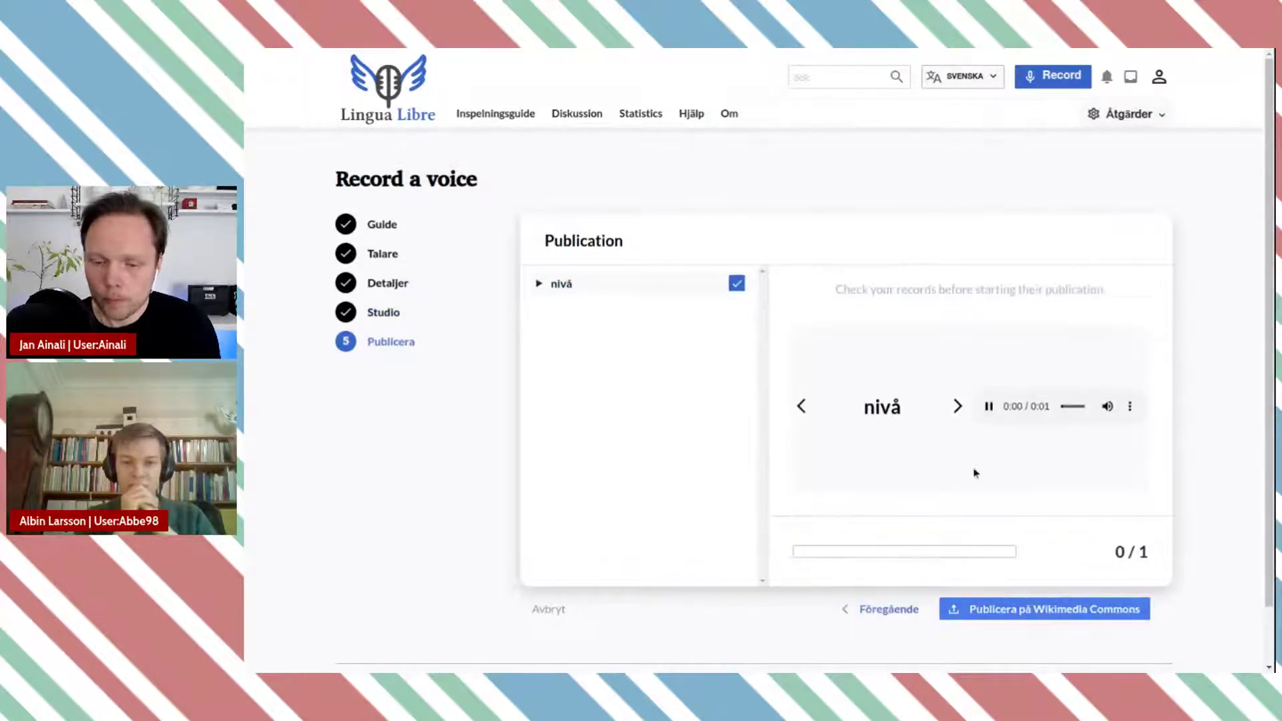
{"action": "left_click", "coordinate": [987, 406]}
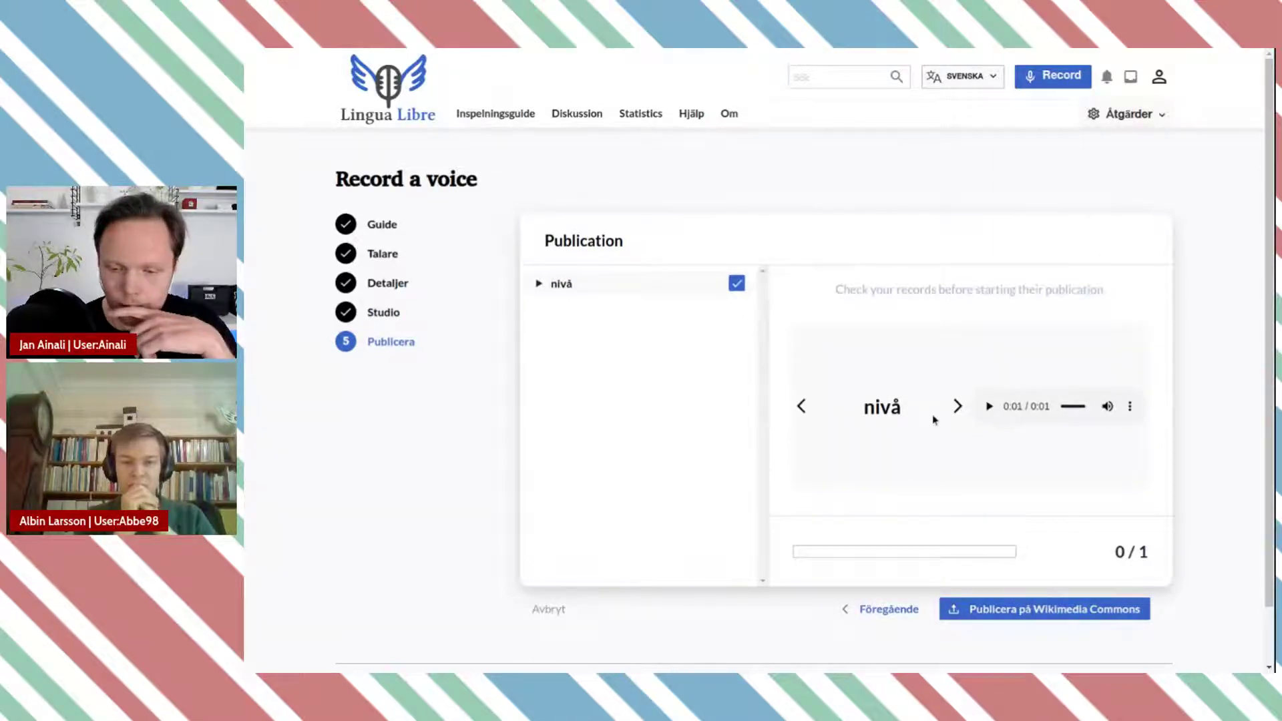
Step: Go back to the studio, record nivå once more, and proceed to publication
{"action": "left_click", "coordinate": [895, 612]}
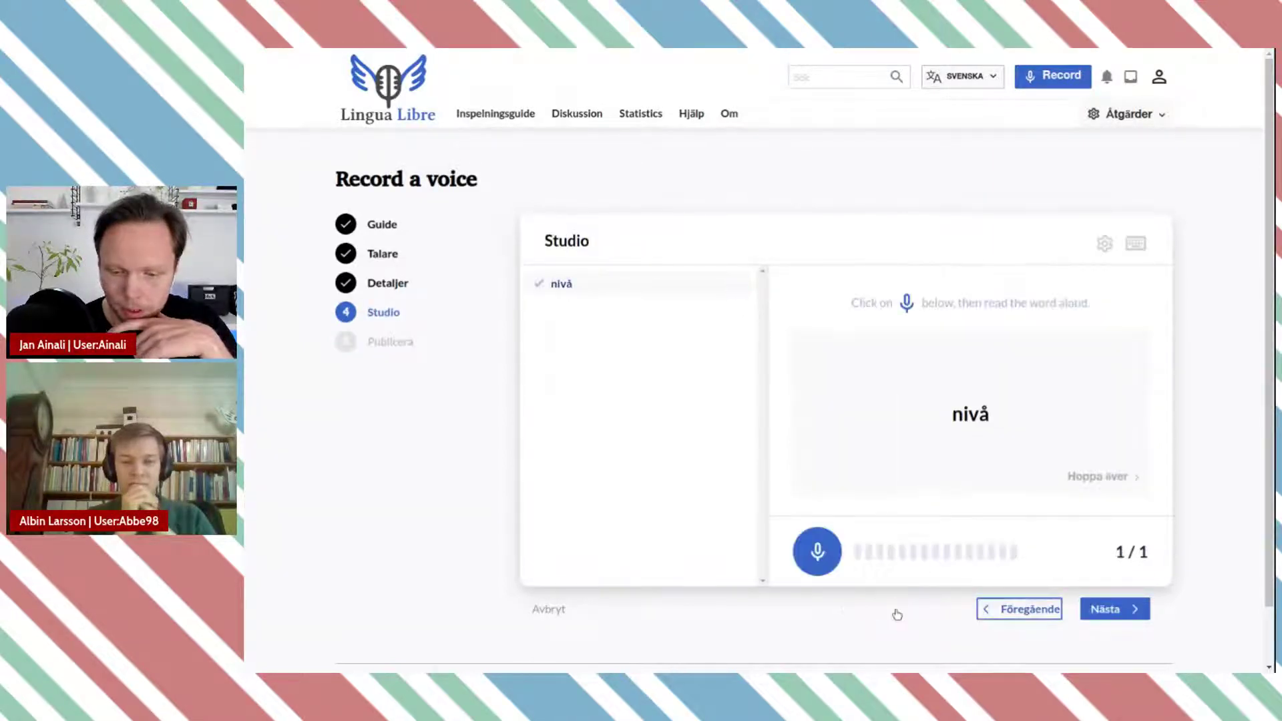
{"action": "left_click", "coordinate": [818, 550]}
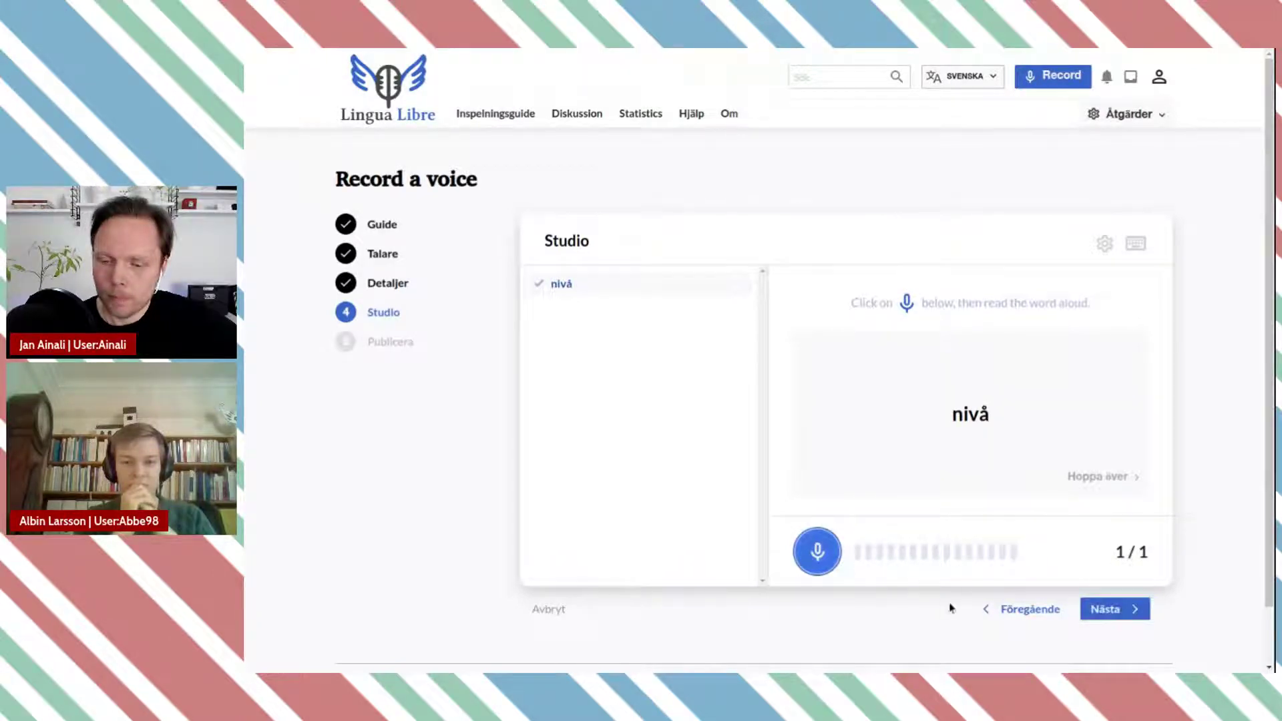
{"action": "left_click", "coordinate": [1110, 613]}
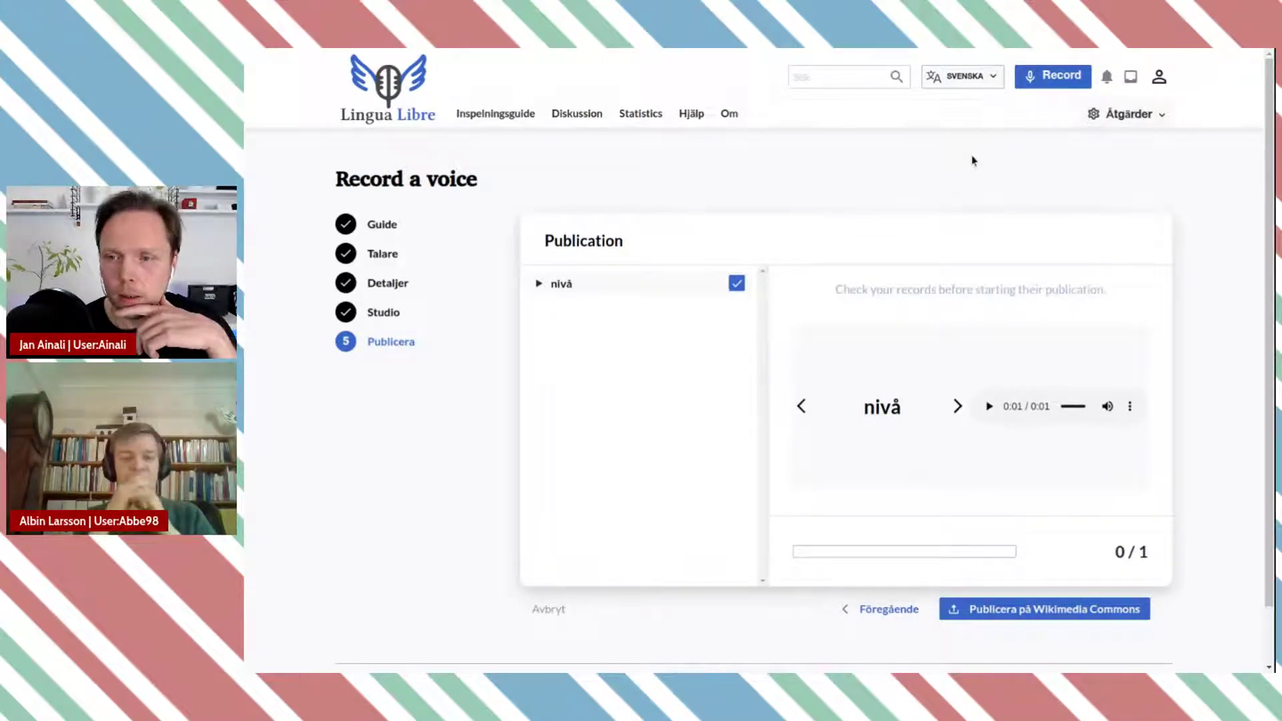
Step: Switch to Wikimedia Commons and examine the recently published recordings in the account's list of uploads
{"action": "key", "text": "ctrl+Tab"}
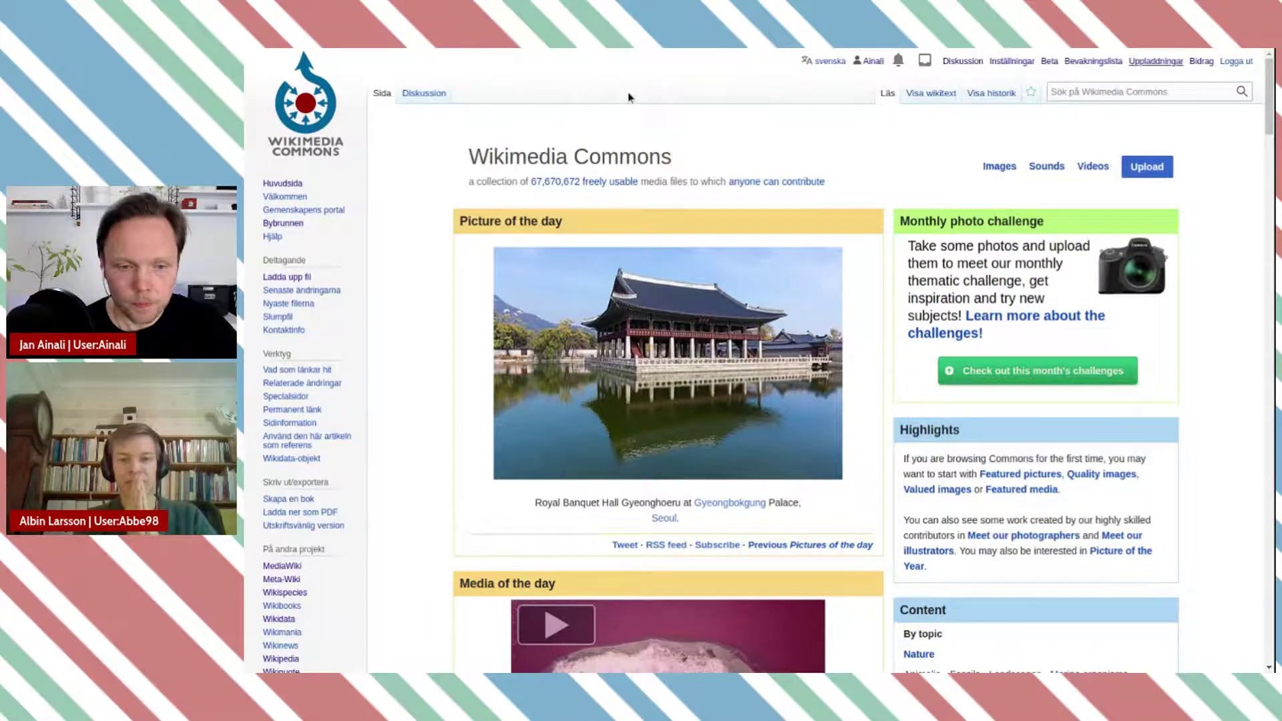
{"action": "scroll", "coordinate": [861, 348], "scroll_direction": "down", "scroll_amount": 5}
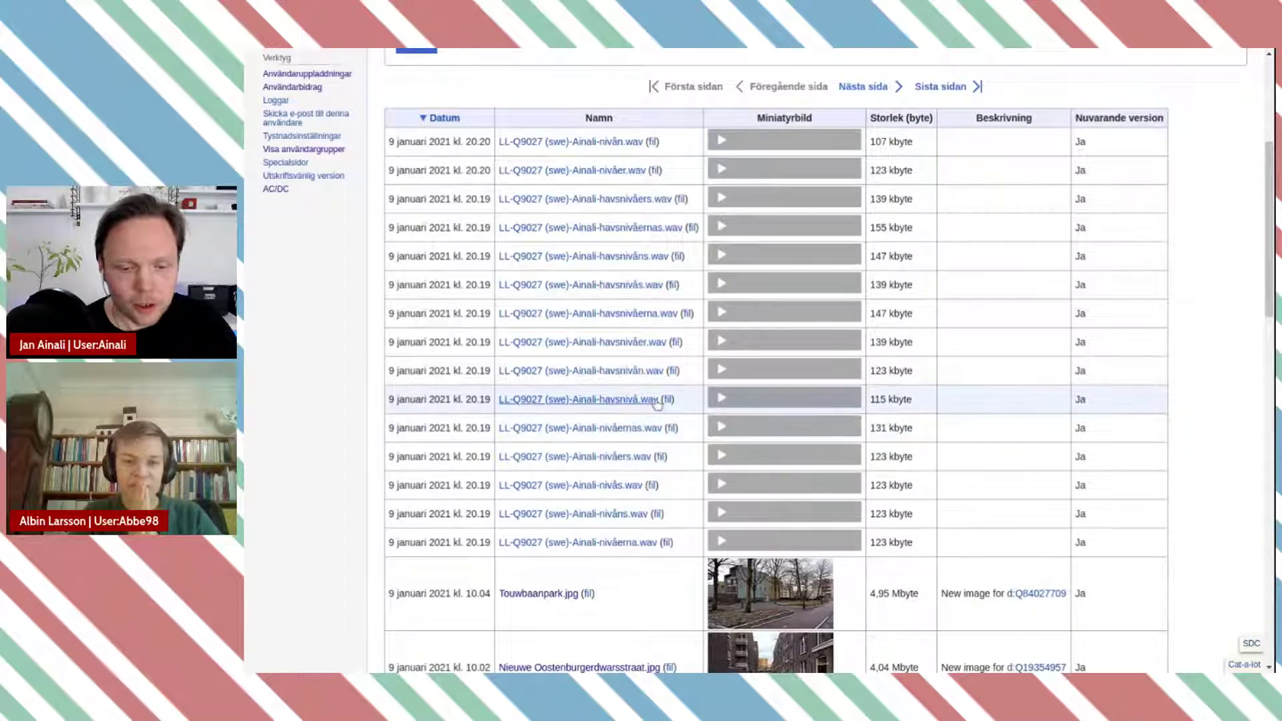
Step: Copy the file name of the havsnivå recording from the uploads list and switch to the havsnivå lexeme on Wikidata
{"action": "left_click_drag", "start_coordinate": [661, 398], "coordinate": [503, 404]}
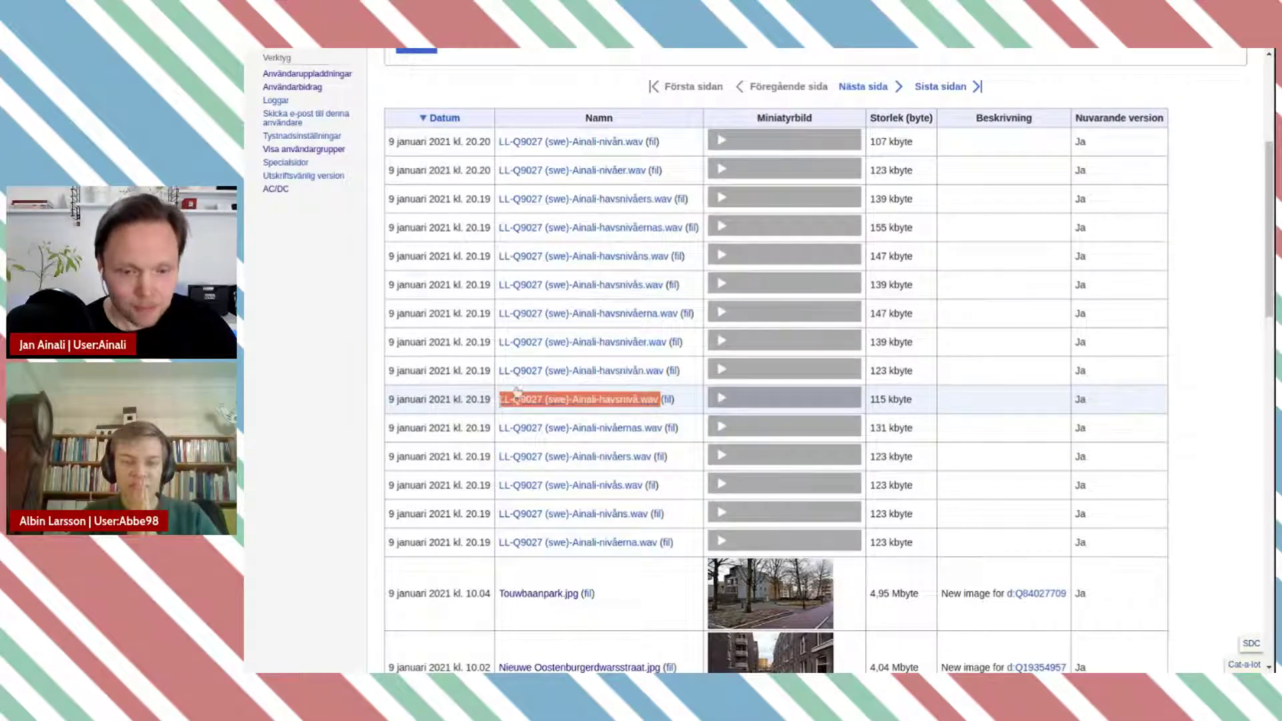
{"action": "left_click", "coordinate": [694, 49]}
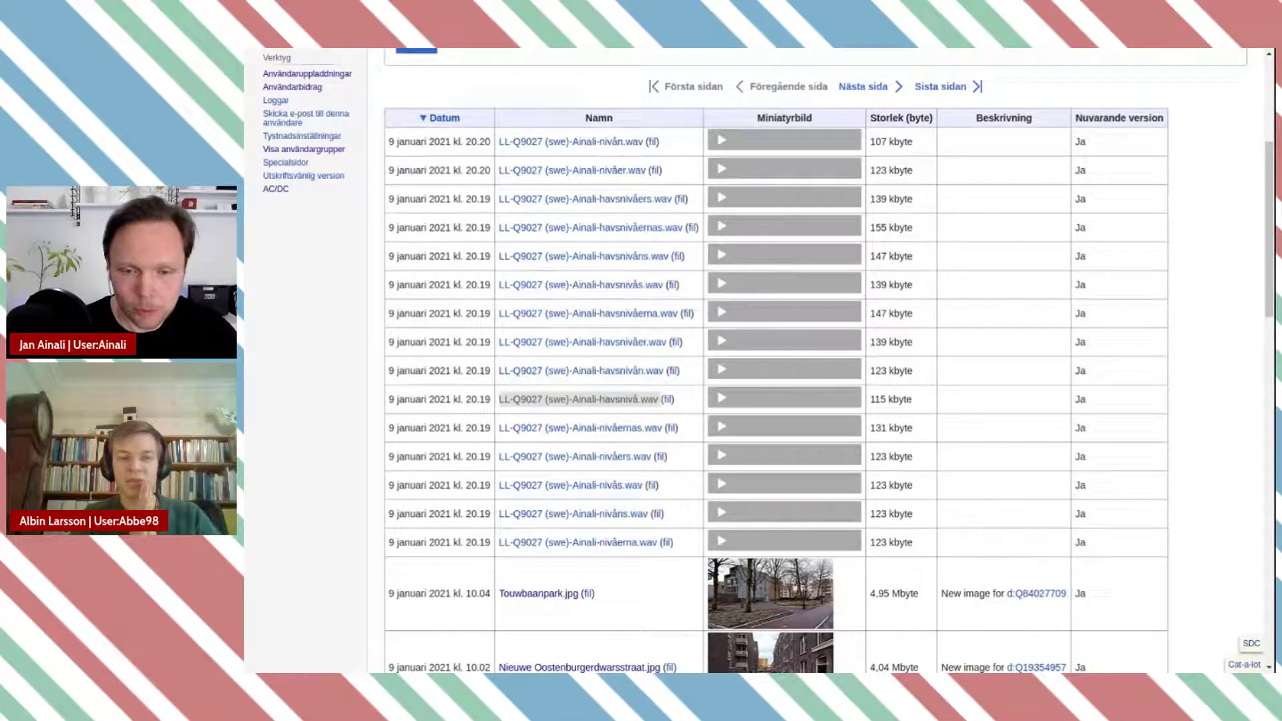
{"action": "key", "text": "alt+Tab"}
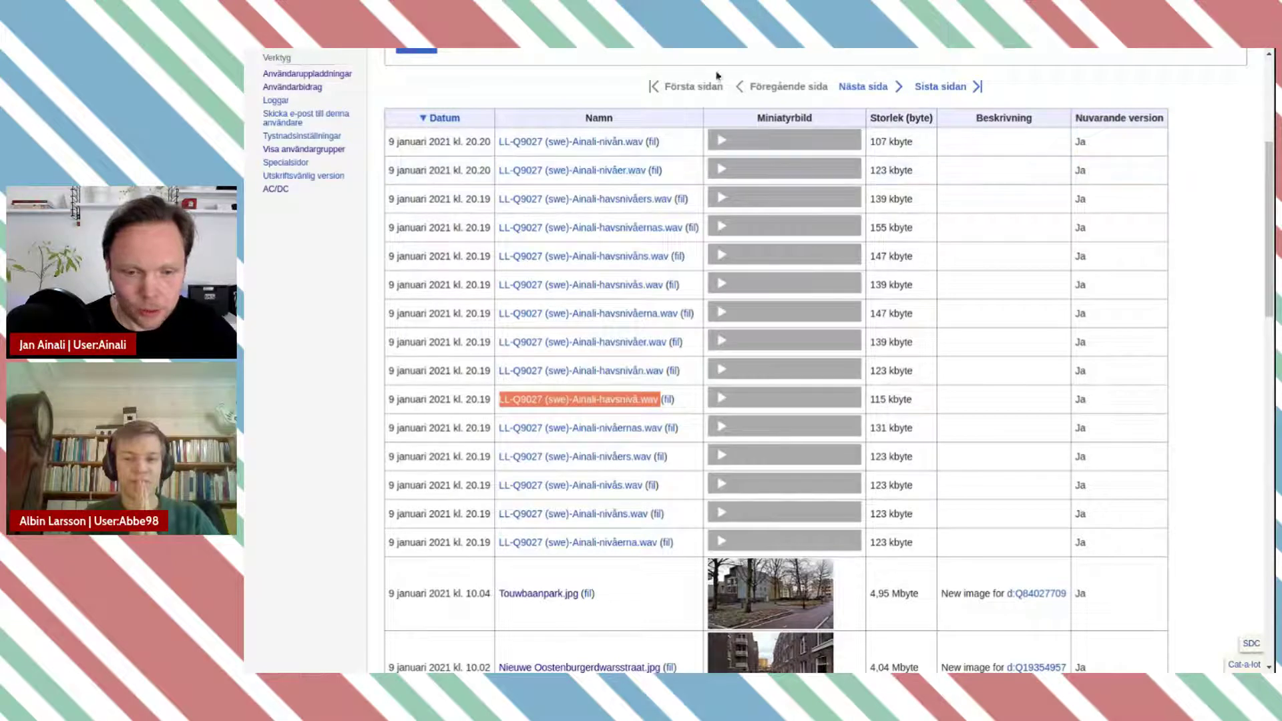
{"action": "key", "text": "alt+Tab"}
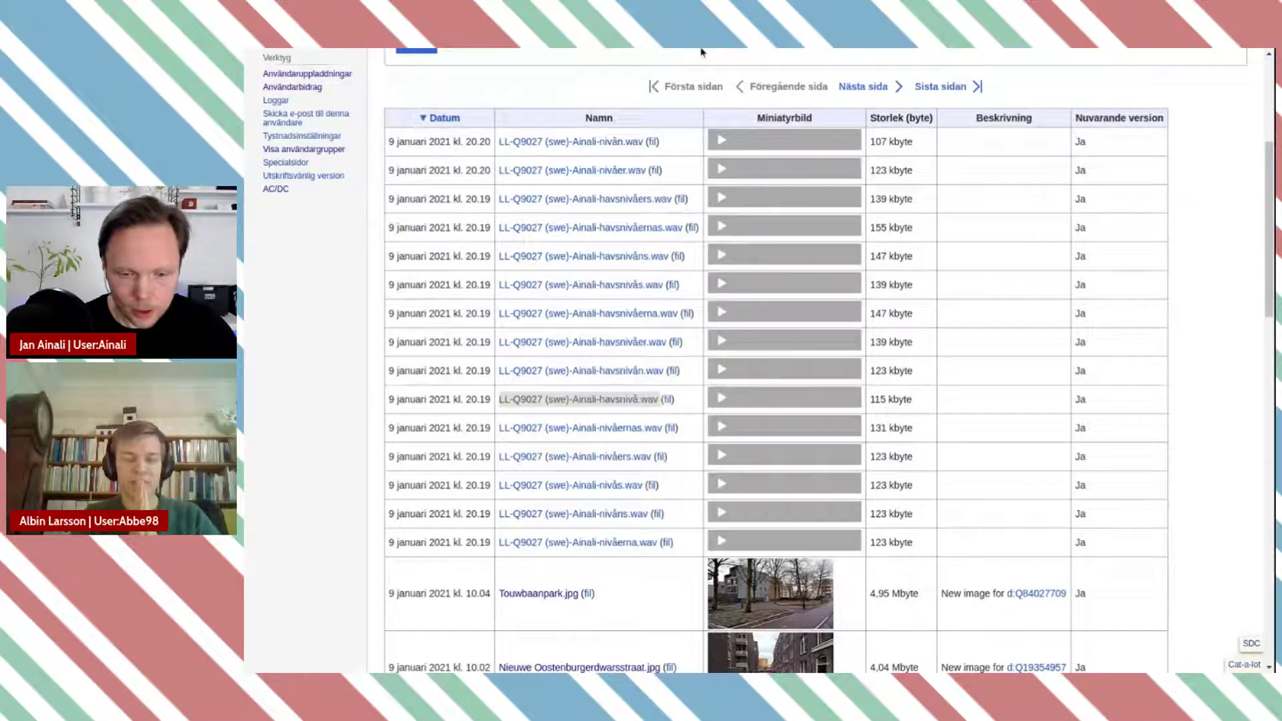
{"action": "key", "text": "alt+Tab"}
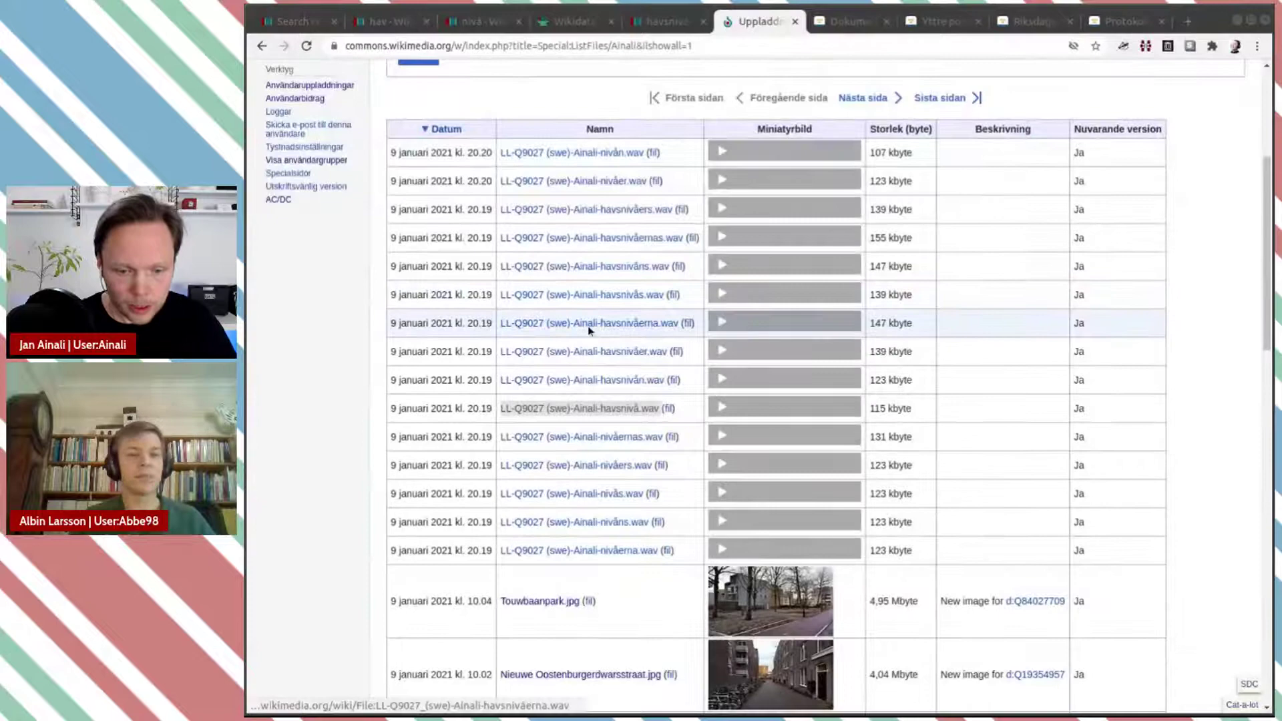
{"action": "left_click", "coordinate": [665, 22]}
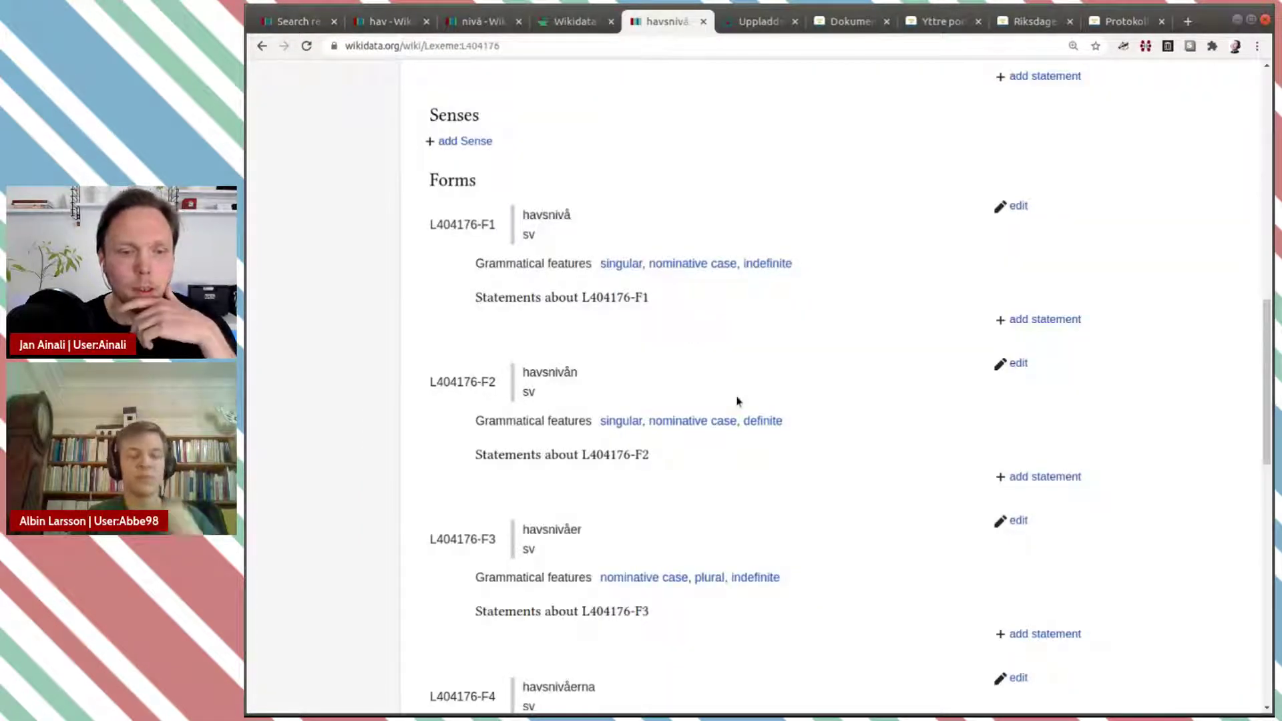
Step: Add a pronunciation audio statement to form F1, havsnivå, using the copied havsnivå .wav file name, and publish it
{"action": "scroll", "coordinate": [751, 410], "scroll_direction": "up", "scroll_amount": 1}
{"action": "scroll", "coordinate": [751, 410], "scroll_direction": "up", "scroll_amount": 6}
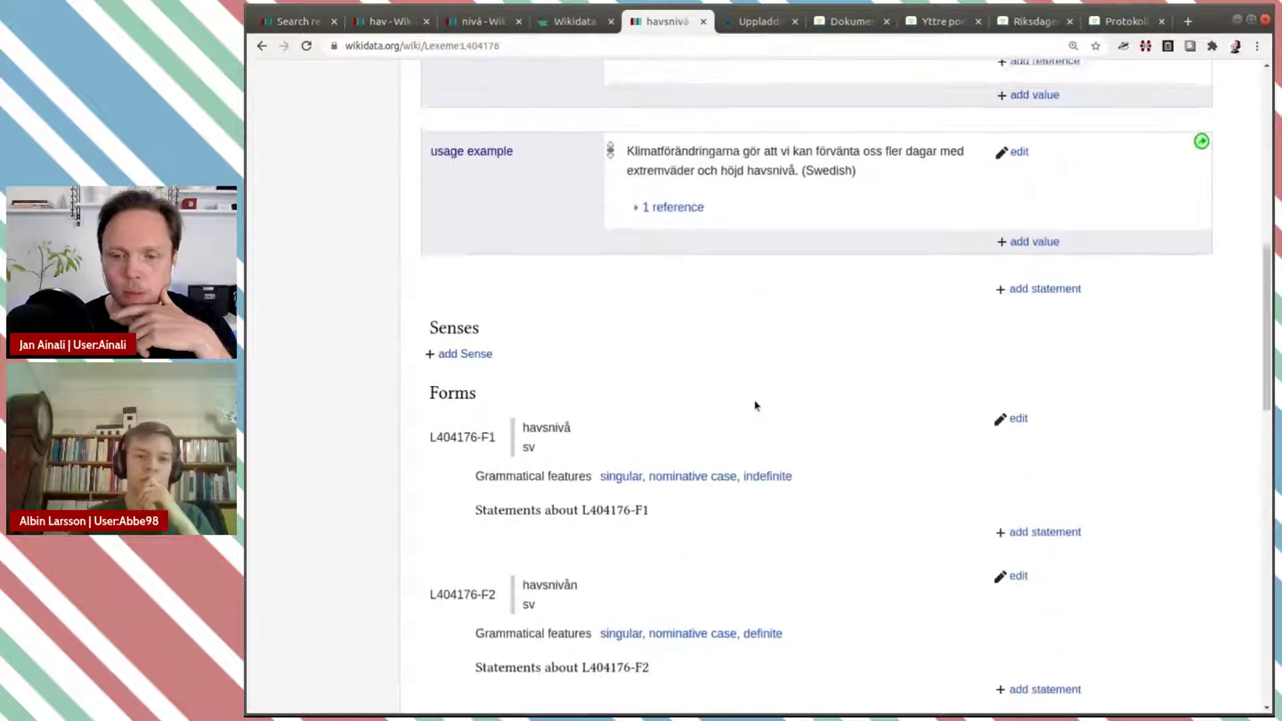
{"action": "scroll", "coordinate": [756, 405], "scroll_direction": "up", "scroll_amount": 5}
{"action": "scroll", "coordinate": [755, 405], "scroll_direction": "down", "scroll_amount": 4}
{"action": "scroll", "coordinate": [755, 406], "scroll_direction": "down", "scroll_amount": 10}
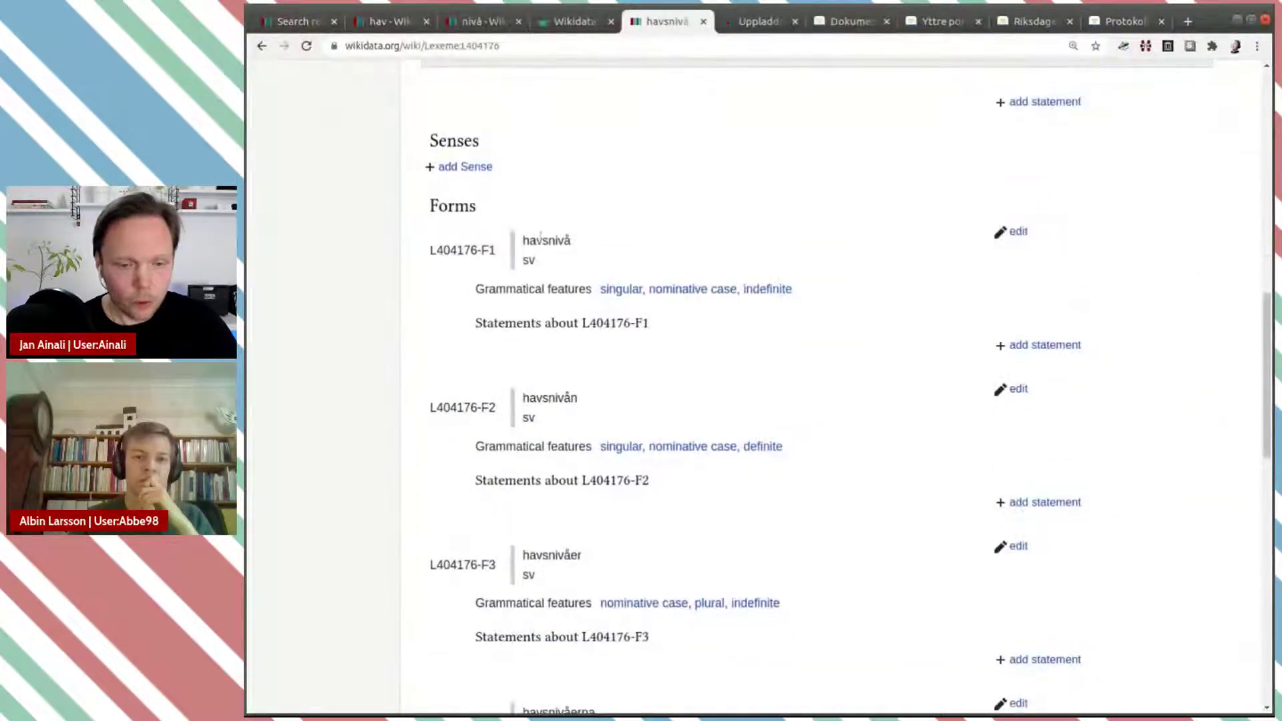
{"action": "left_click", "coordinate": [1046, 345]}
{"action": "type", "text": "pron"}
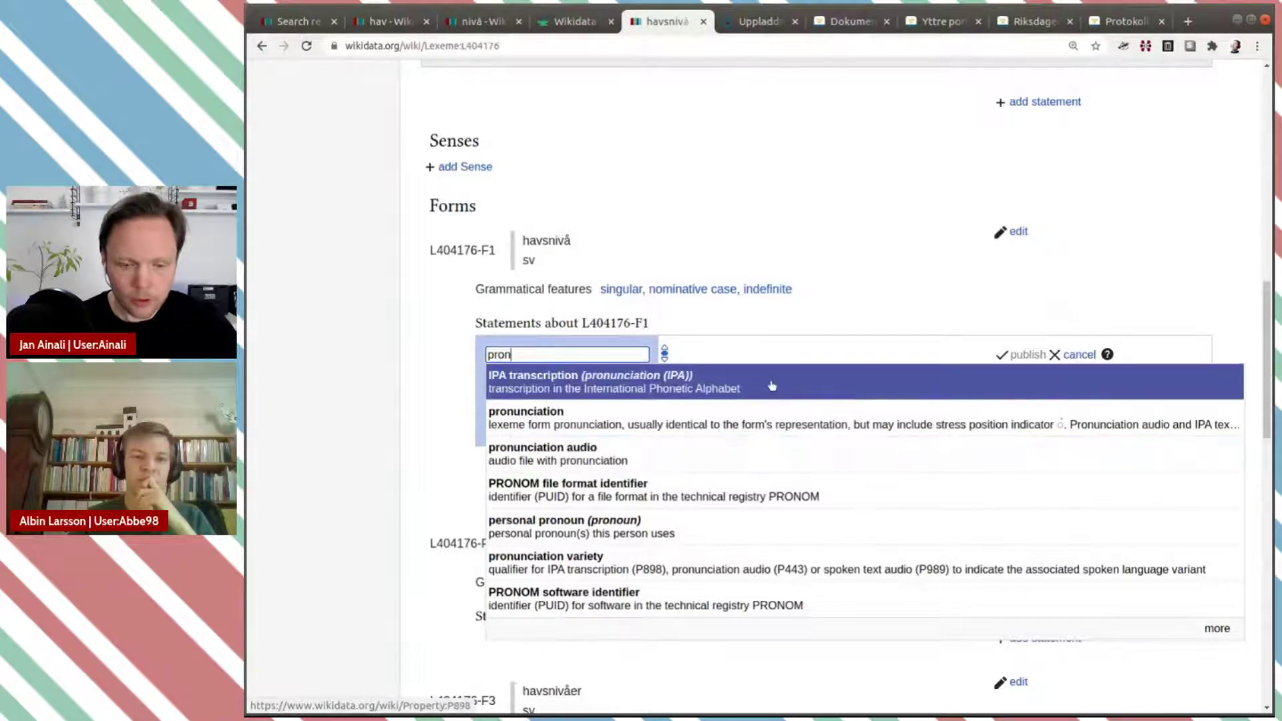
{"action": "left_click", "coordinate": [748, 453]}
{"action": "type", "text": "LL-Q9027 (swe)-Ainali-havsnivå.wav"}
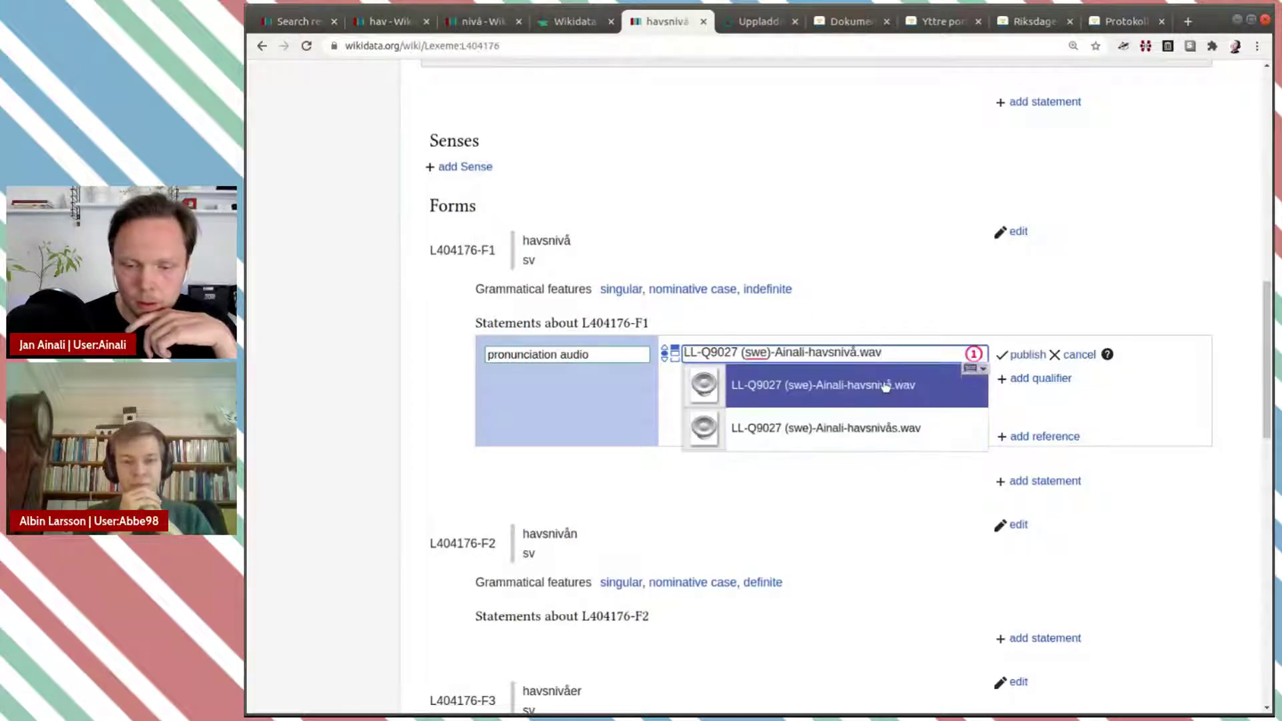
{"action": "left_click", "coordinate": [885, 386]}
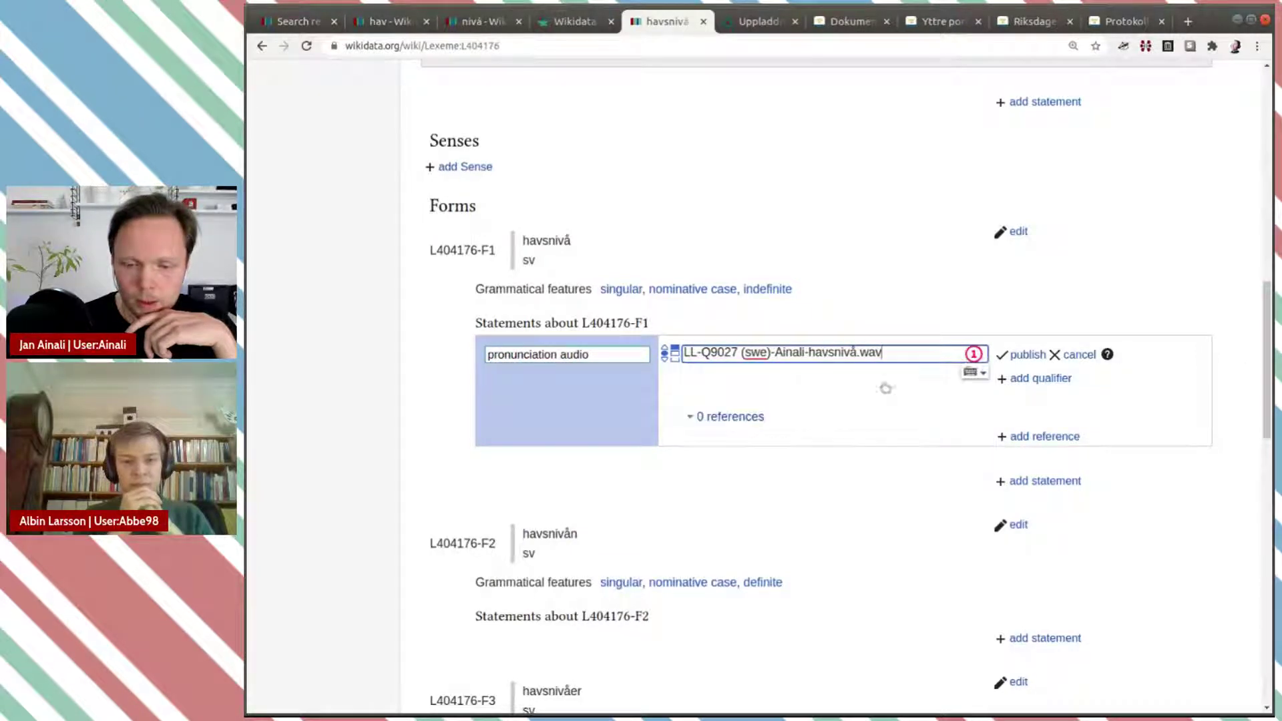
{"action": "left_click", "coordinate": [1020, 355]}
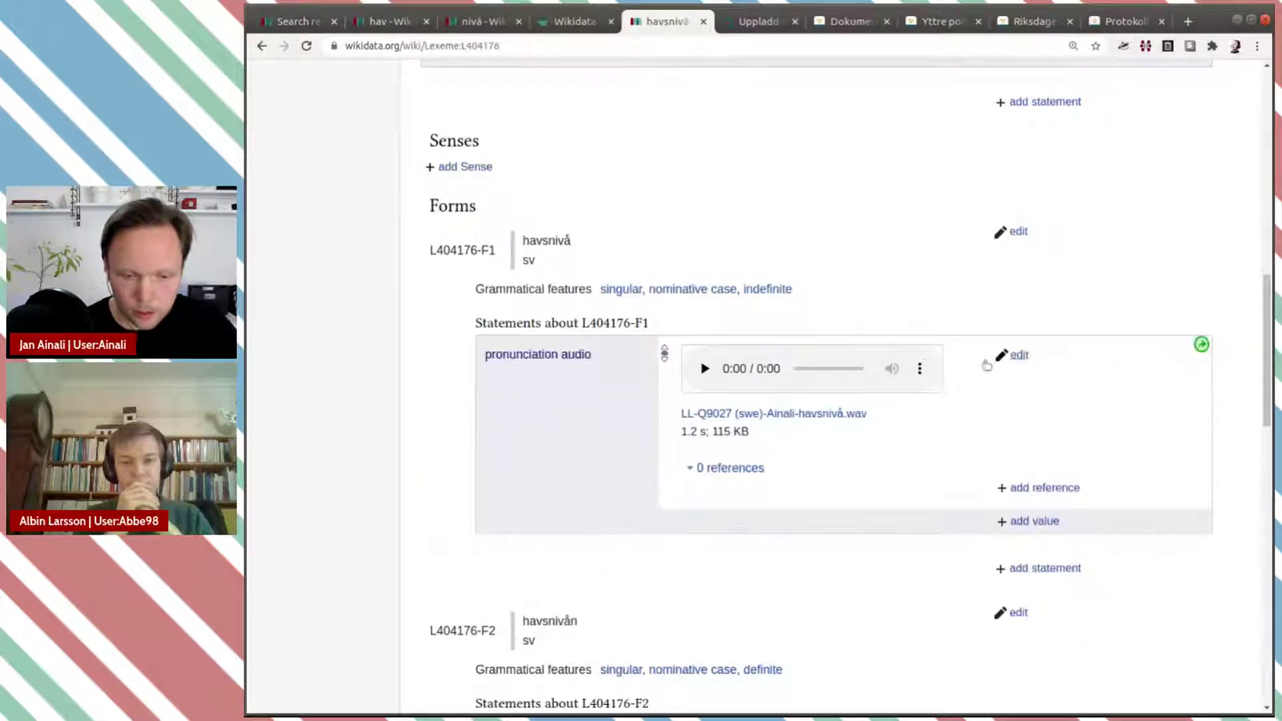
Step: Add a pronunciation audio statement to form F2, havsnivån, adapting the copied file name to the havsnivån .wav recording, and publish it
{"action": "scroll", "coordinate": [954, 378], "scroll_direction": "down", "scroll_amount": 2}
{"action": "scroll", "coordinate": [954, 379], "scroll_direction": "down", "scroll_amount": 1}
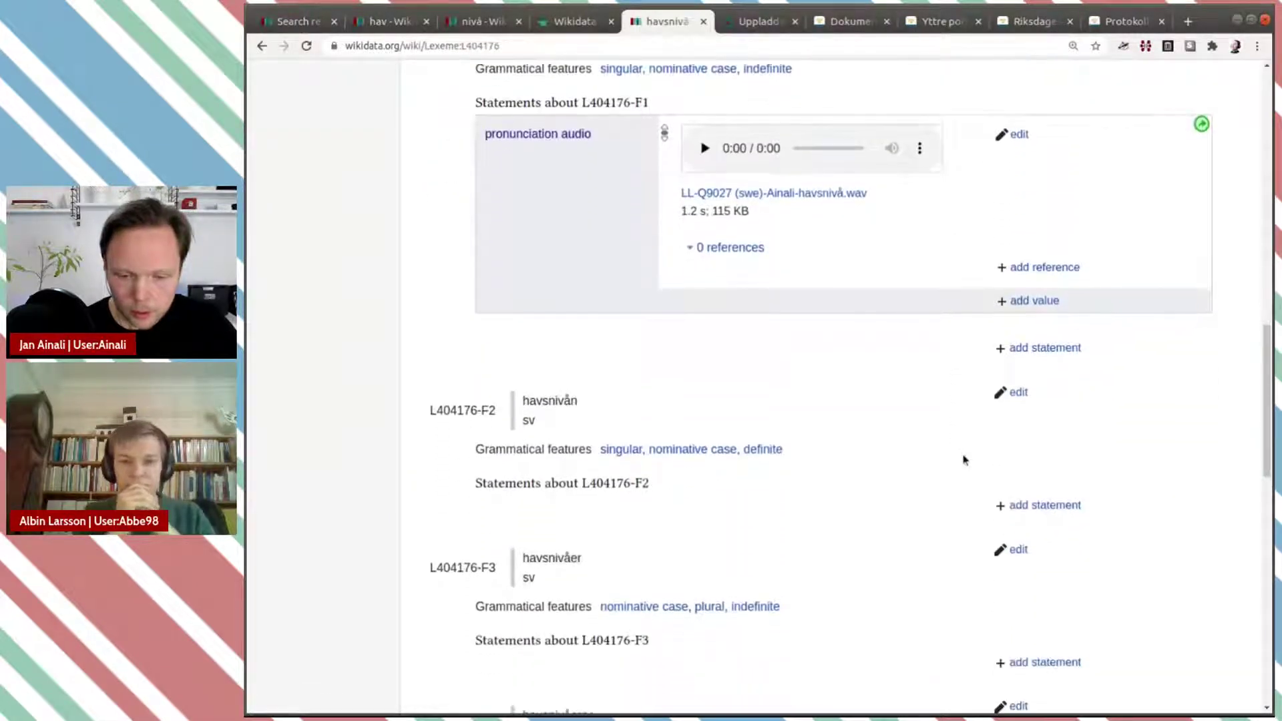
{"action": "left_click", "coordinate": [1036, 505]}
{"action": "type", "text": "pr"}
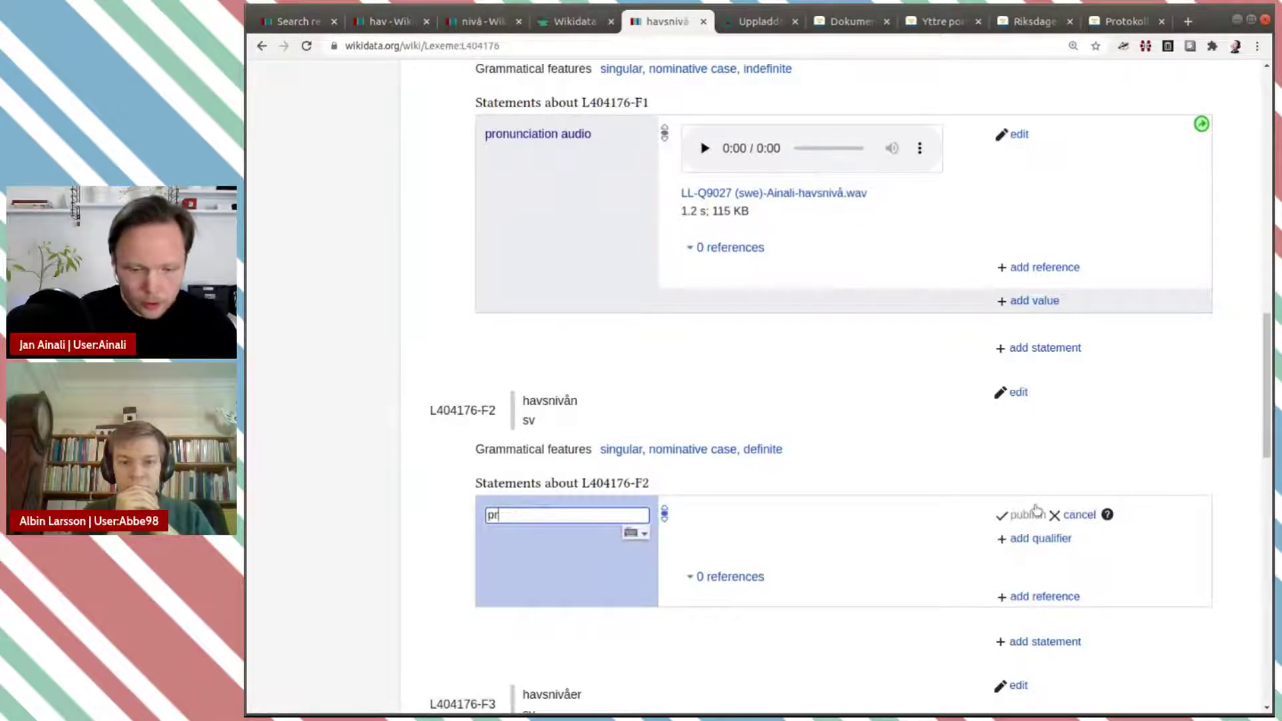
{"action": "scroll", "coordinate": [840, 504], "scroll_direction": "down", "scroll_amount": 1}
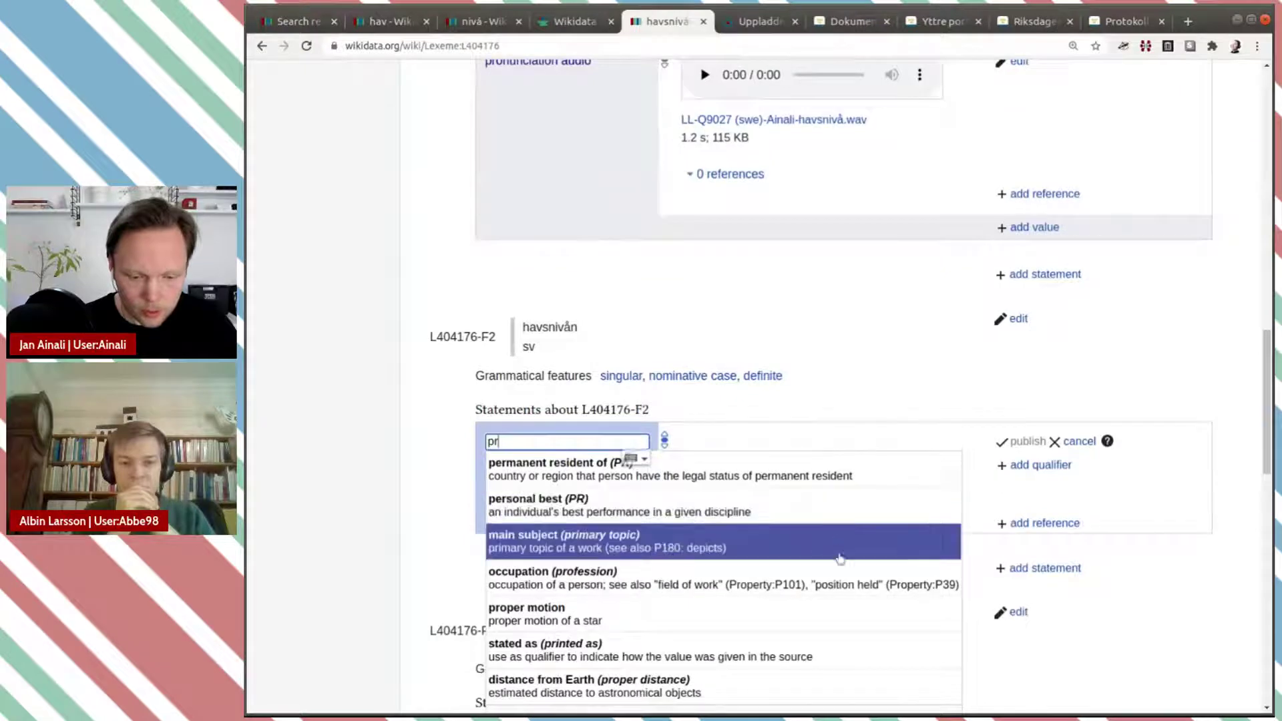
{"action": "scroll", "coordinate": [840, 556], "scroll_direction": "down", "scroll_amount": 1}
{"action": "type", "text": "on"}
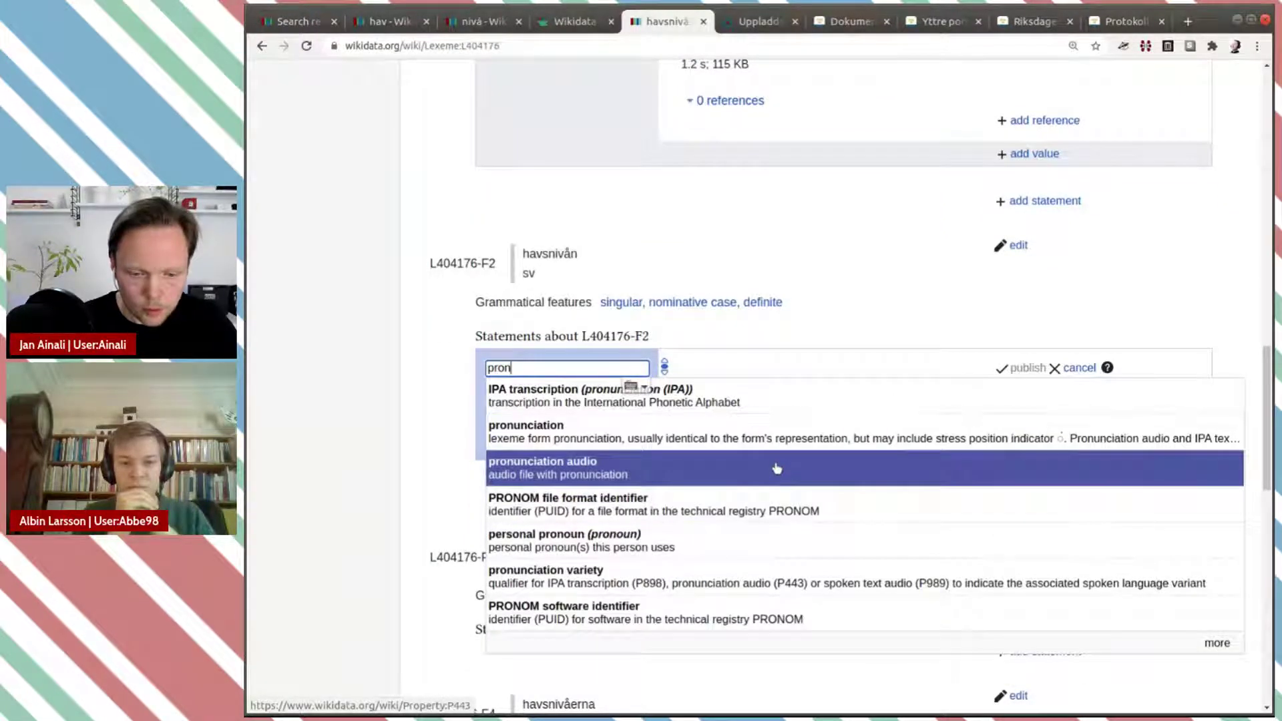
{"action": "left_click", "coordinate": [778, 464]}
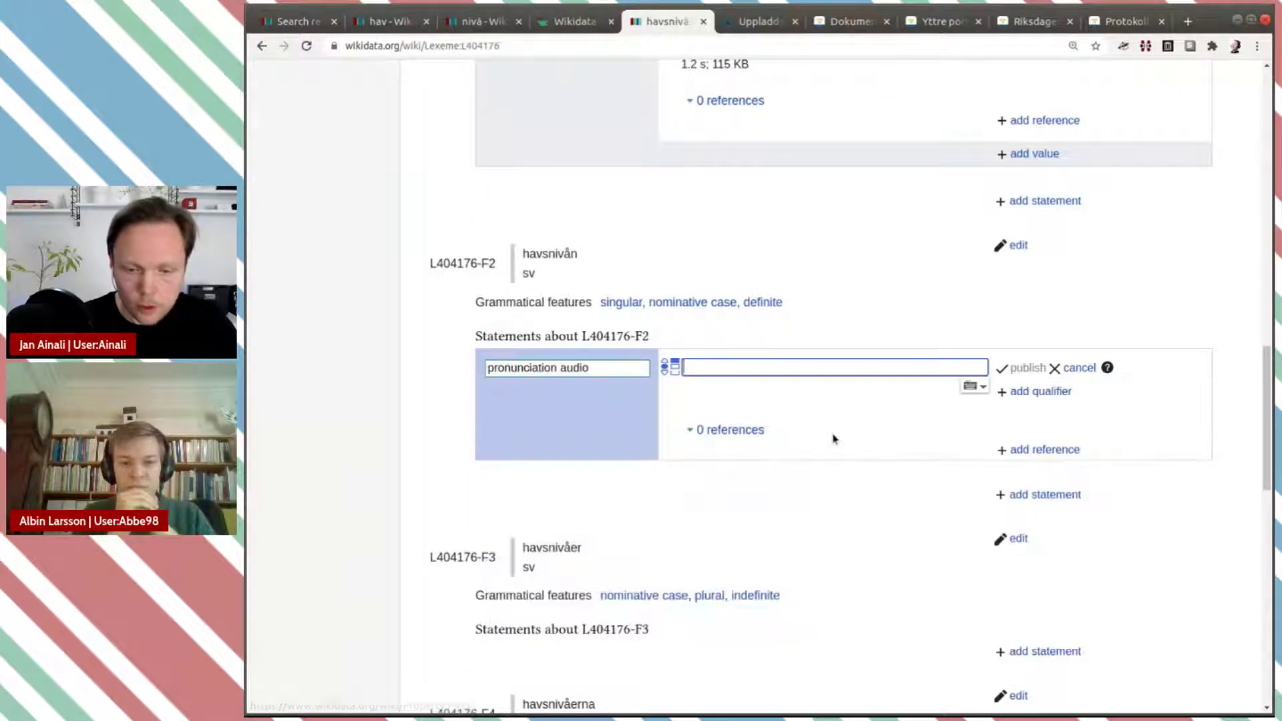
{"action": "type", "text": "LL-Q9027 (swe)-Ainali-havsnivå.wav"}
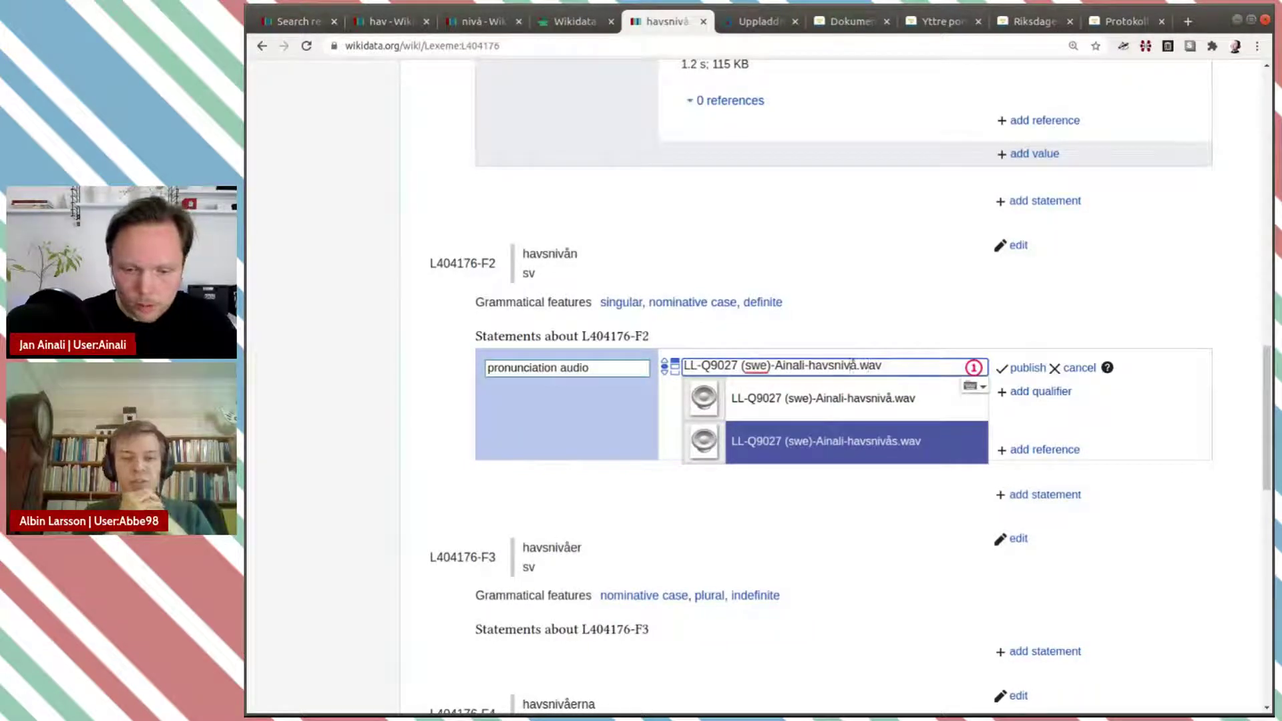
{"action": "type", "text": "n"}
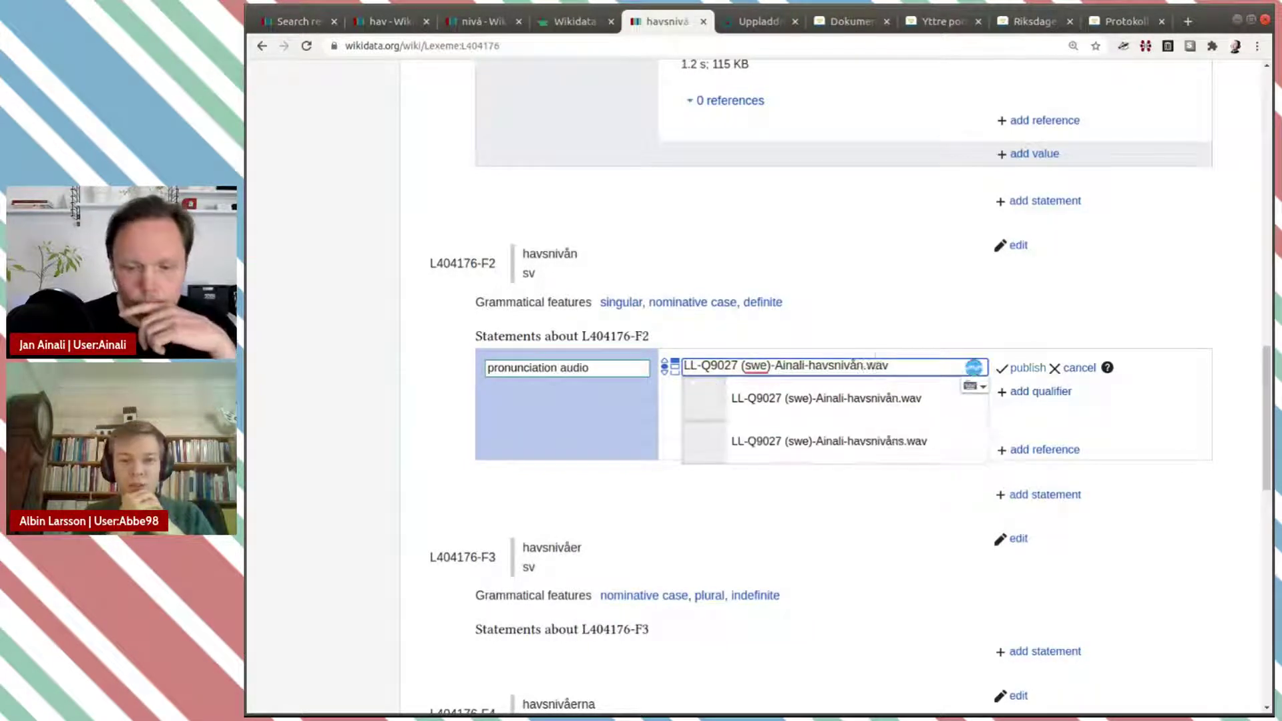
{"action": "left_click", "coordinate": [884, 396]}
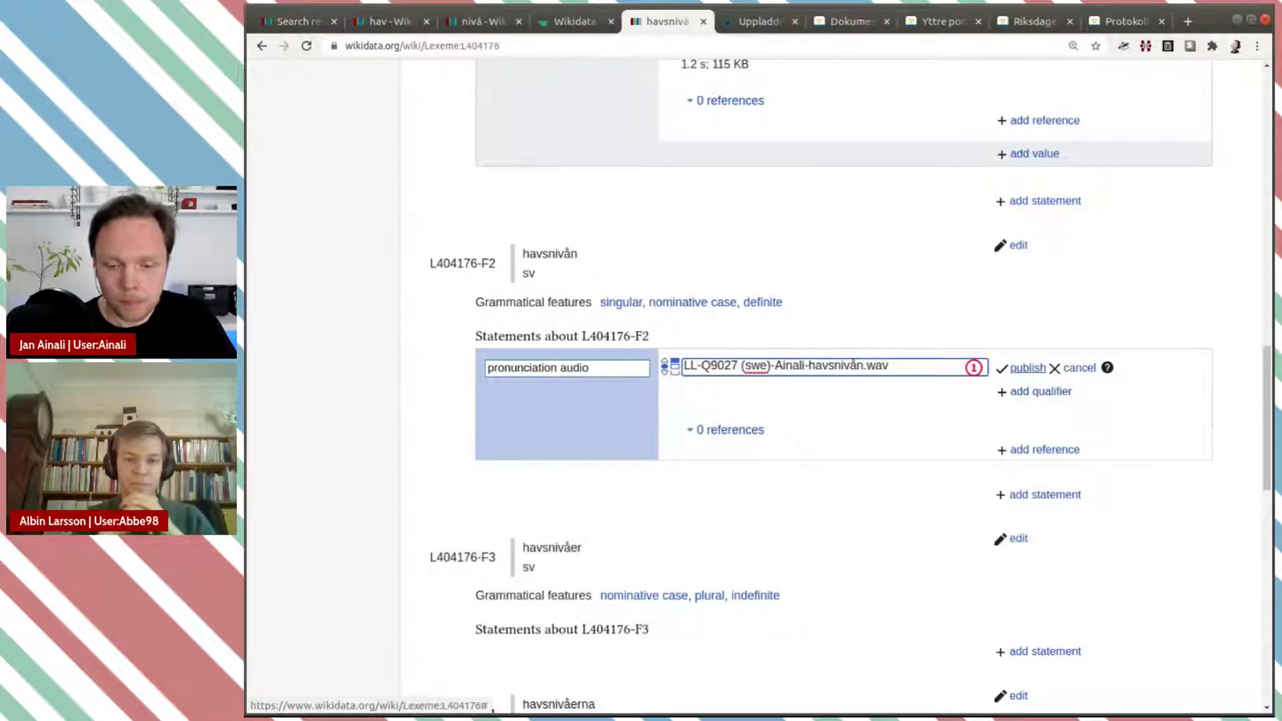
{"action": "left_click", "coordinate": [1023, 369]}
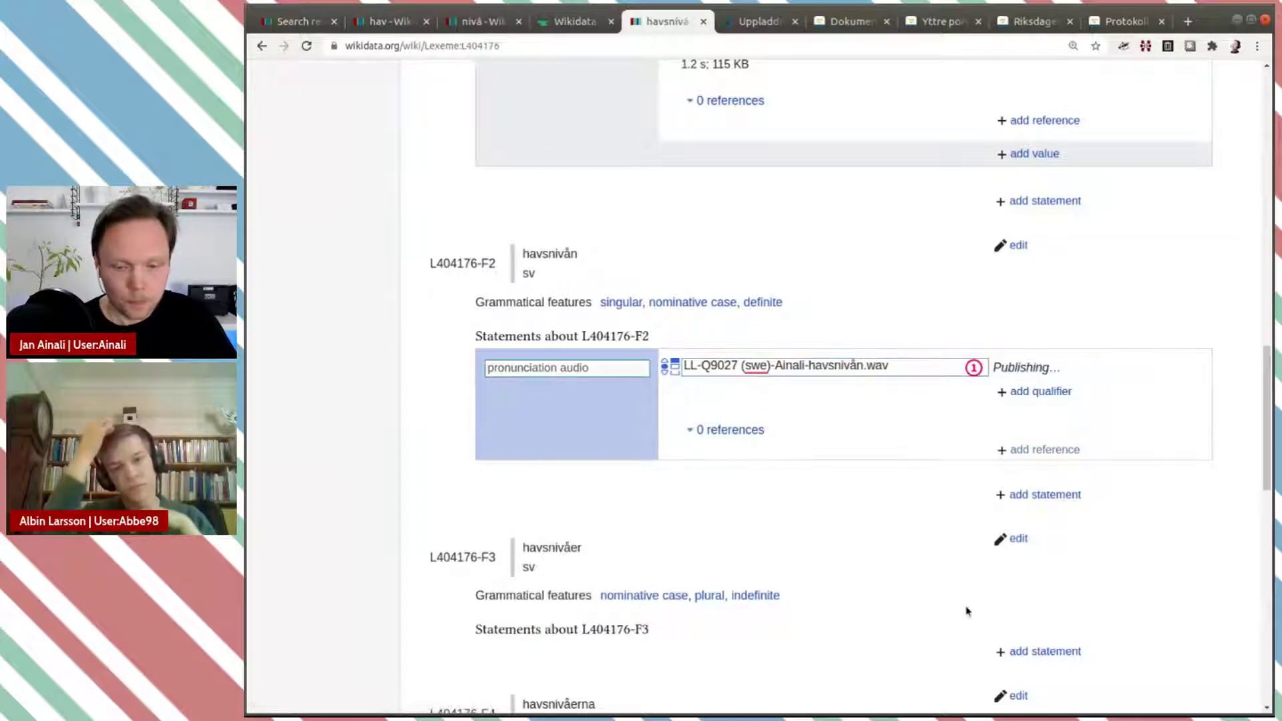
Step: Add a pronunciation audio statement to form F3, havsnivåer, adapting the copied file name to the havsnivåer .wav recording, and publish it
{"action": "scroll", "coordinate": [939, 527], "scroll_direction": "down", "scroll_amount": 4}
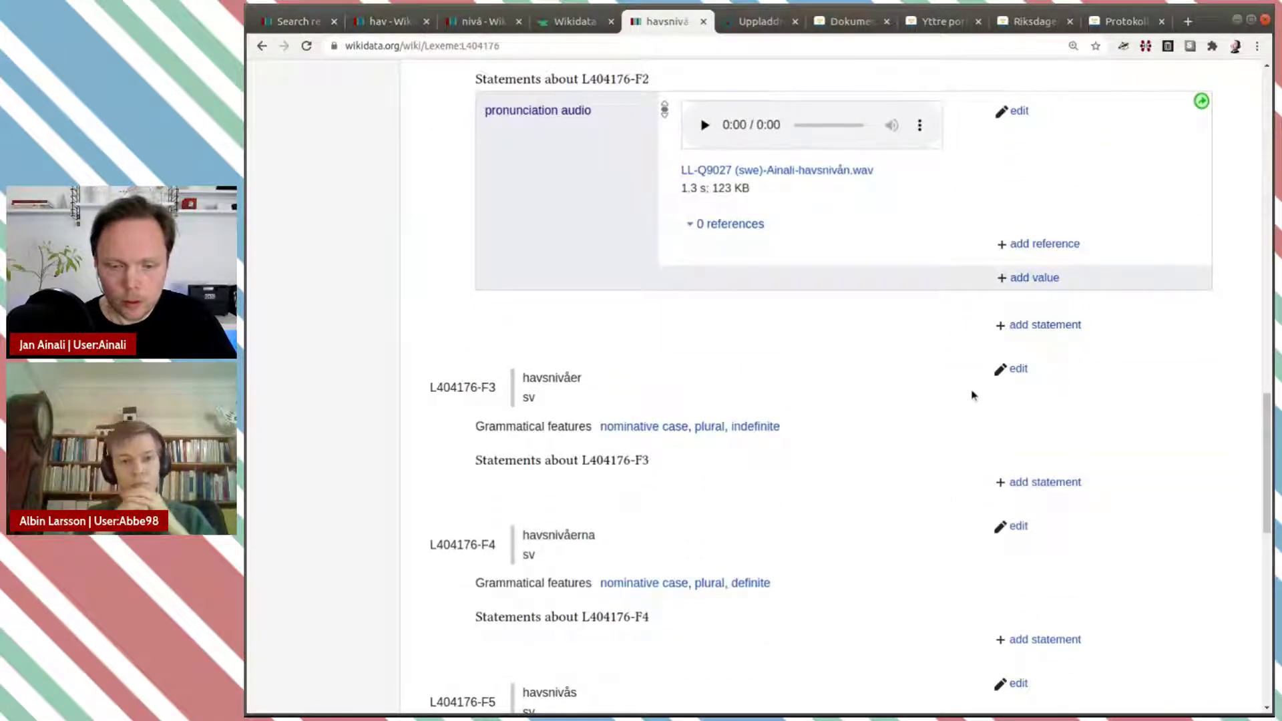
{"action": "left_click", "coordinate": [1018, 369]}
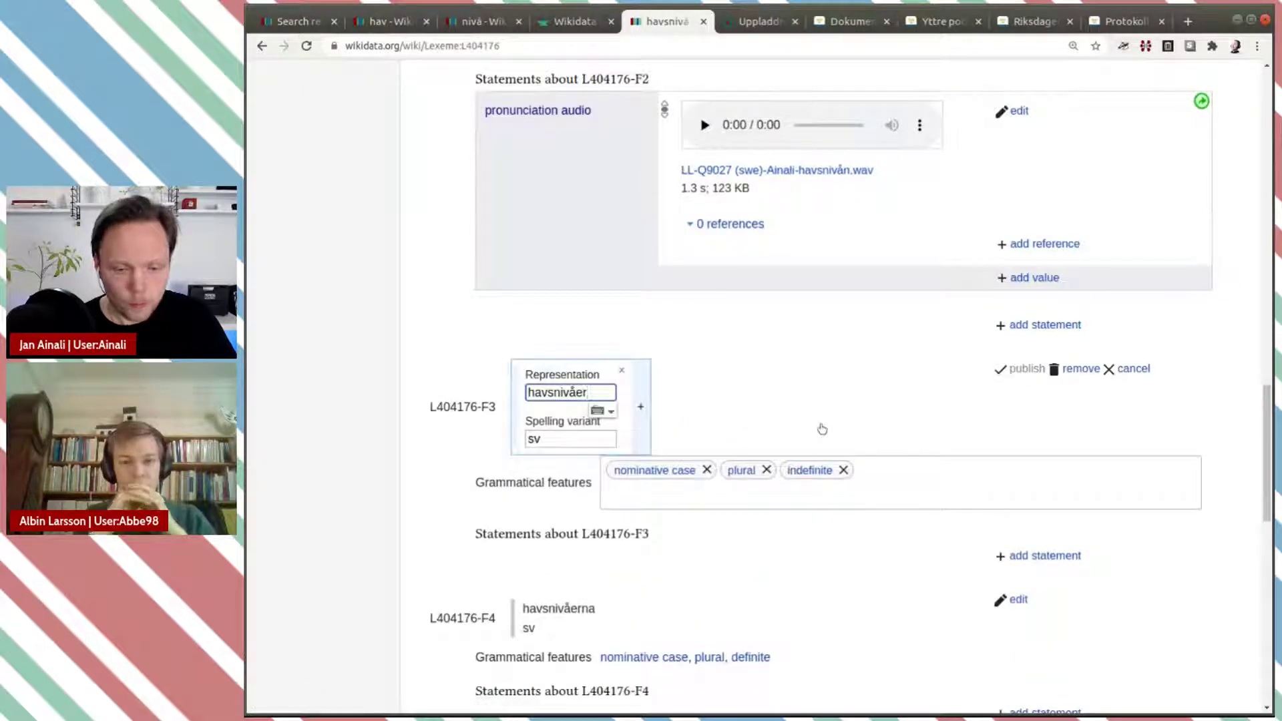
{"action": "left_click", "coordinate": [1132, 369]}
{"action": "left_click", "coordinate": [1045, 482]}
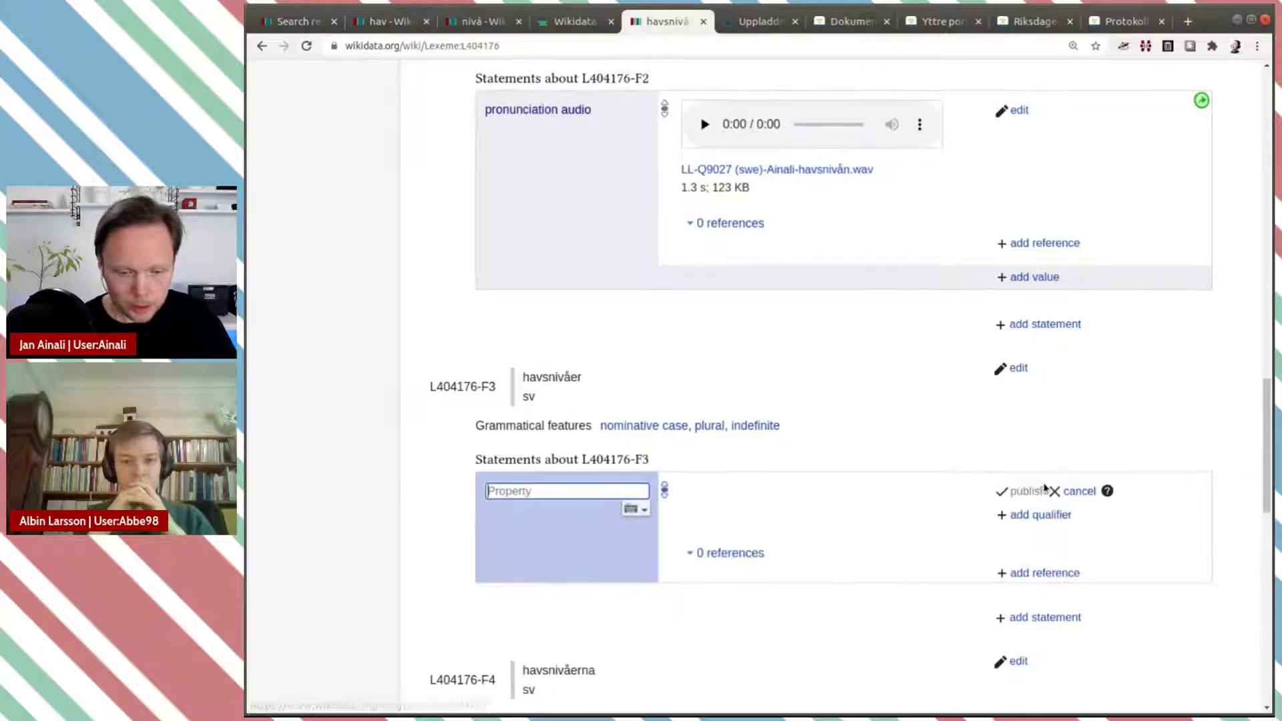
{"action": "scroll", "coordinate": [759, 408], "scroll_direction": "down", "scroll_amount": 3}
{"action": "type", "text": "pro"}
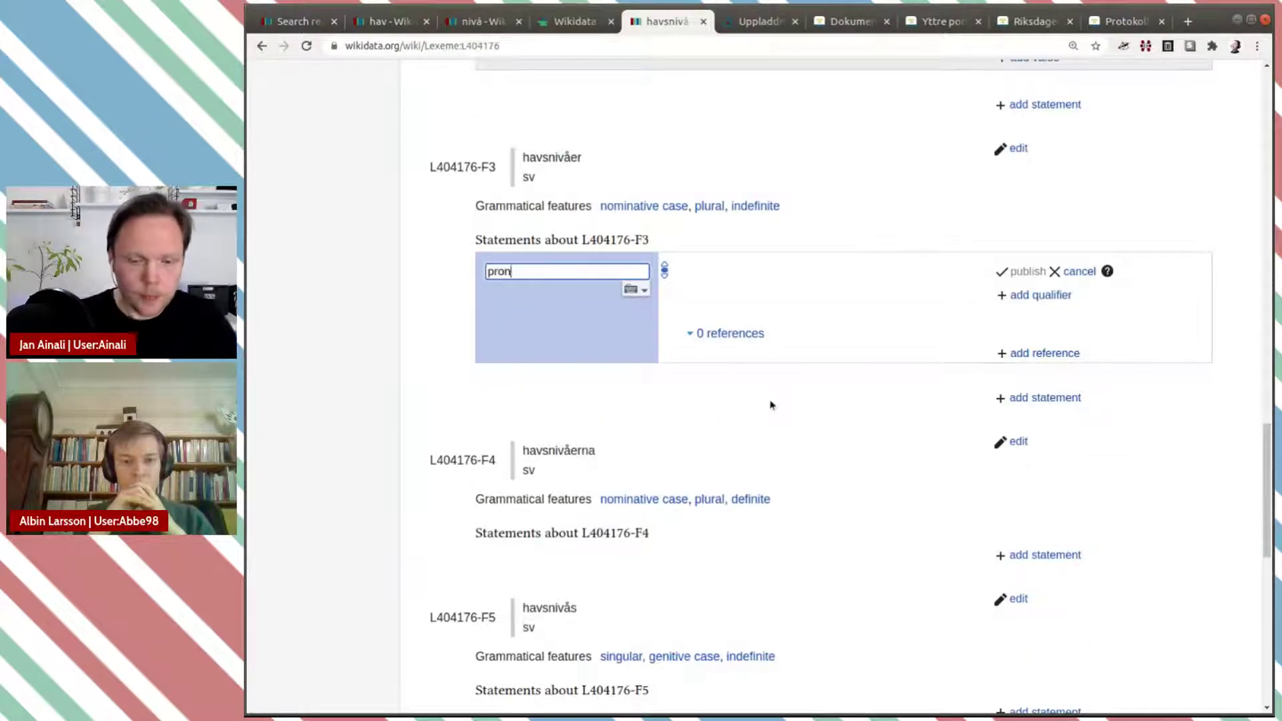
{"action": "type", "text": "n"}
{"action": "left_click", "coordinate": [767, 372]}
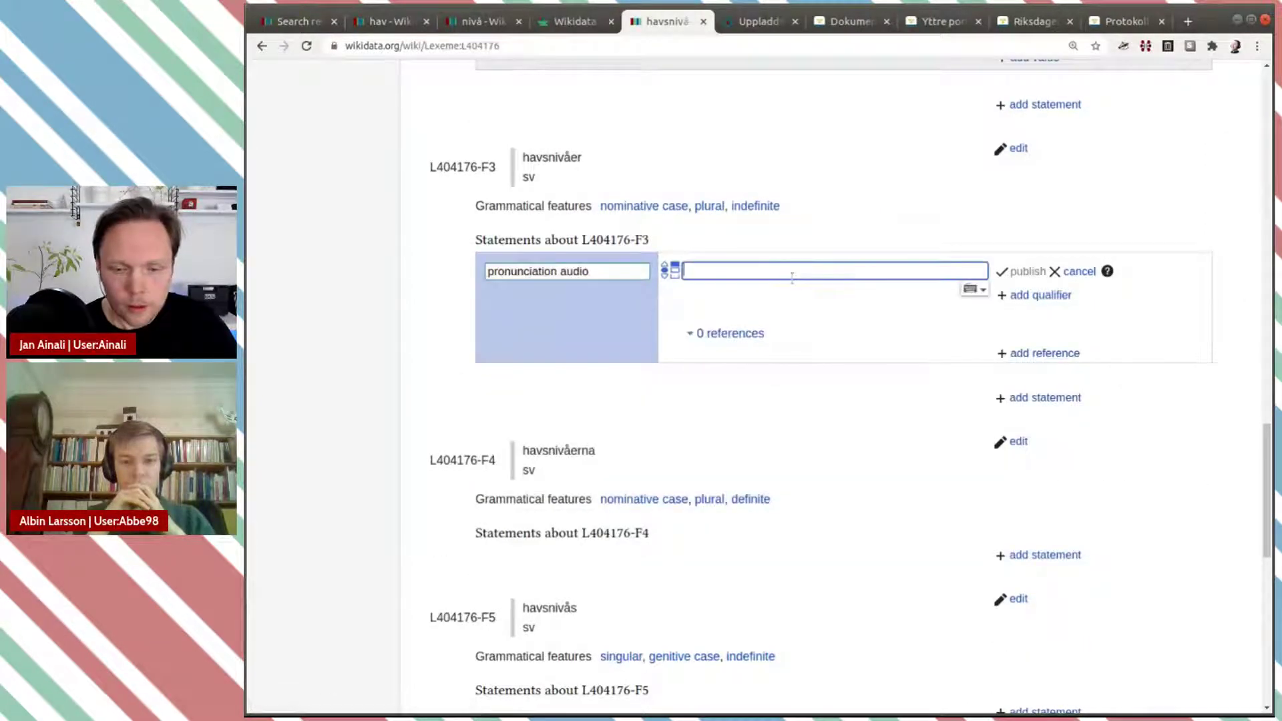
{"action": "type", "text": "LL-Q9027 (swe)-Ainali-havsnivå.wav"}
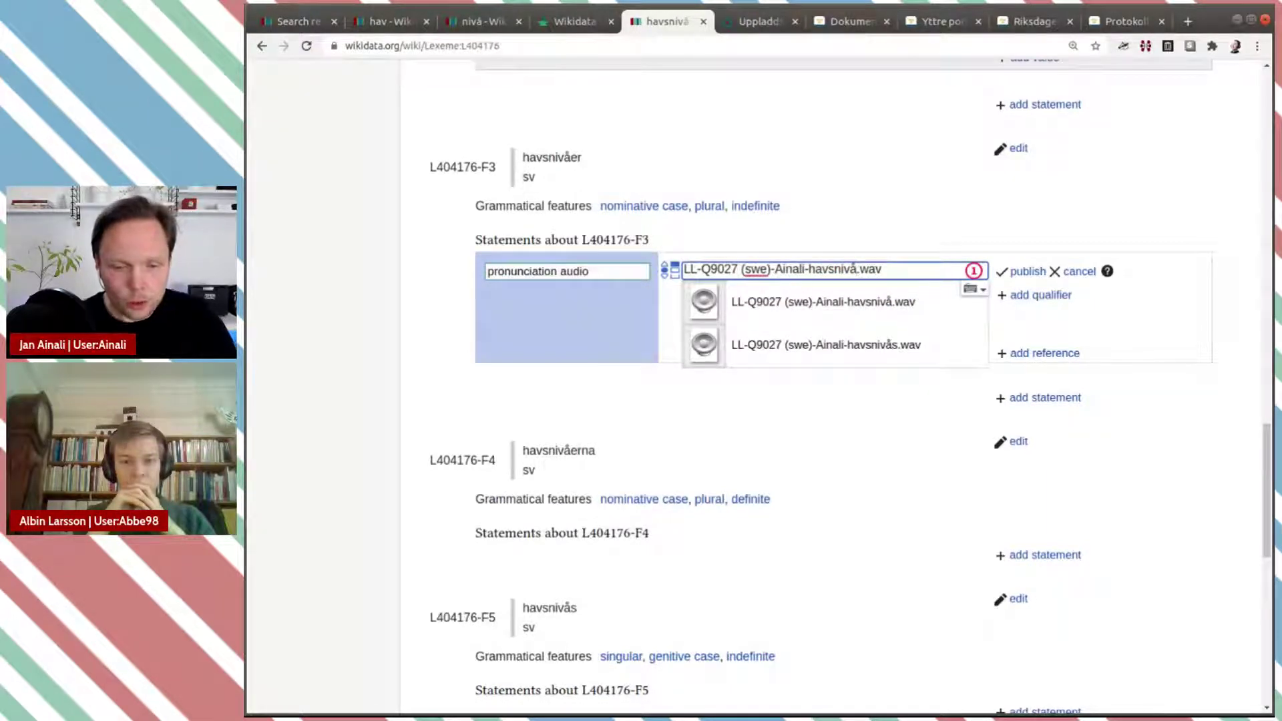
{"action": "type", "text": "er"}
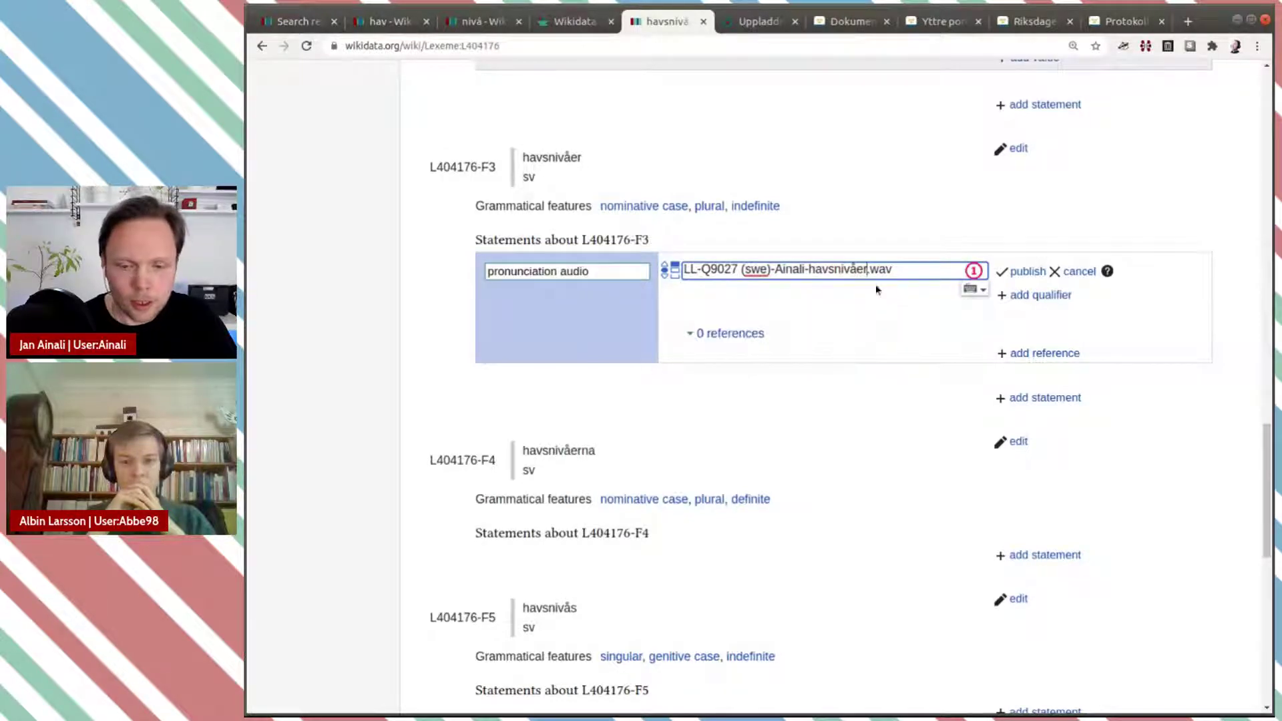
{"action": "left_click", "coordinate": [1026, 272]}
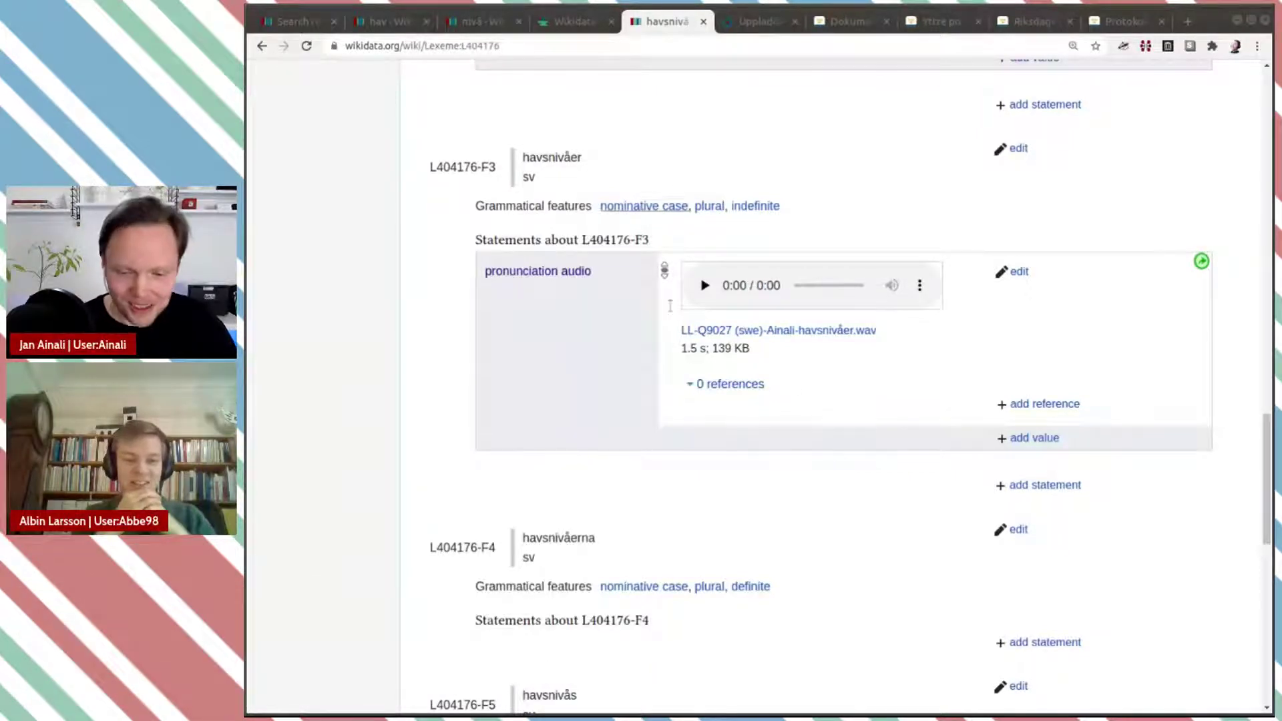
Step: Add a pronunciation audio statement to form F4, havsnivåerna, adapting the copied file name to the havsnivåerna .wav recording, and publish it
{"action": "scroll", "coordinate": [935, 492], "scroll_direction": "down", "scroll_amount": 3}
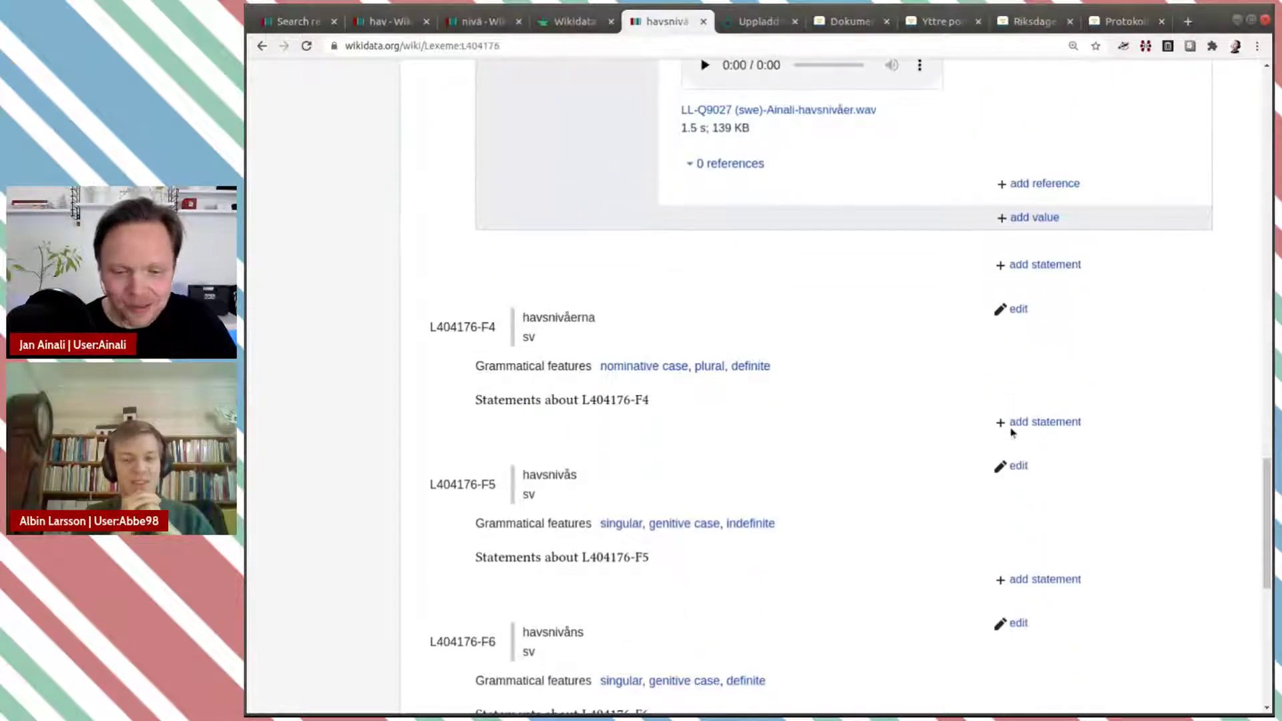
{"action": "left_click", "coordinate": [1015, 424]}
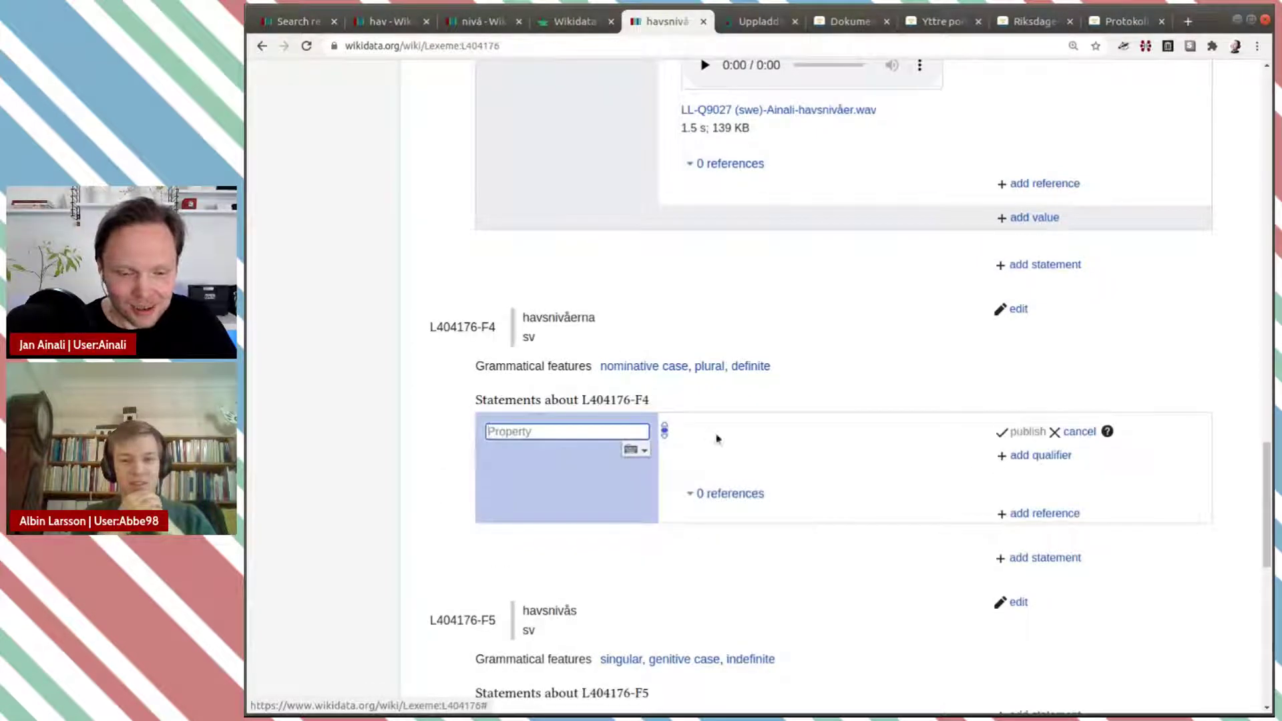
{"action": "type", "text": "pron"}
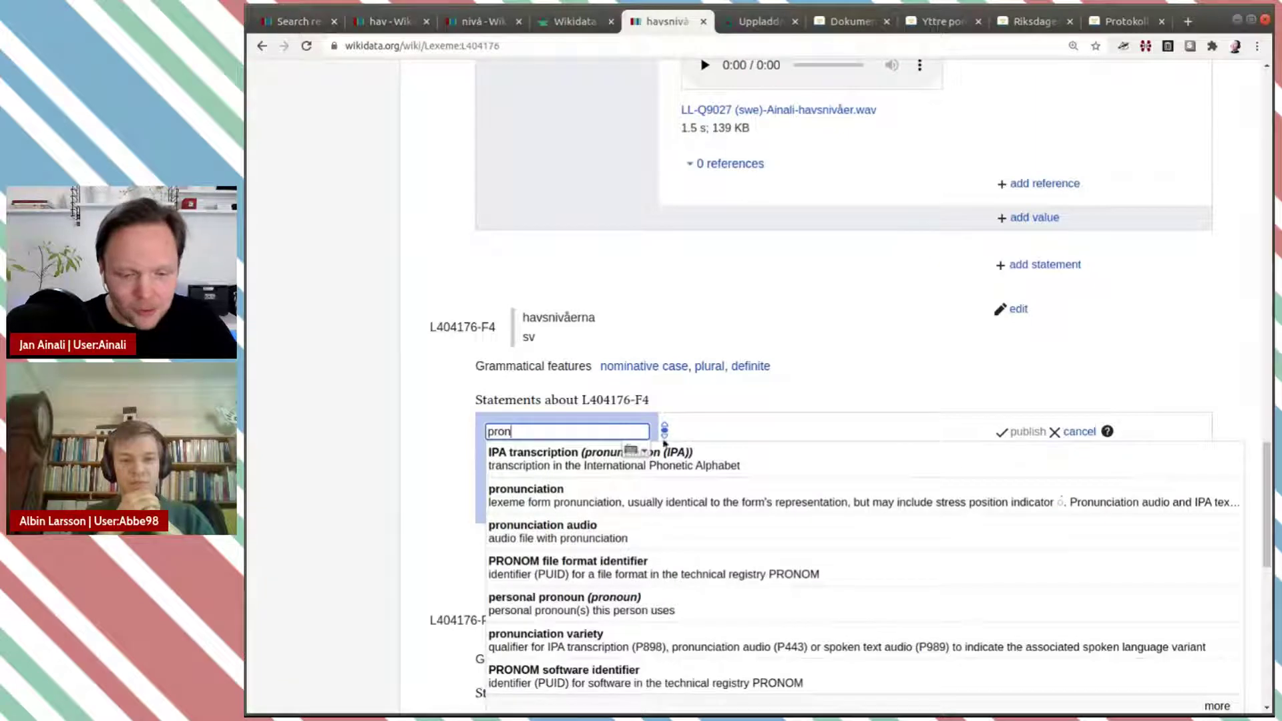
{"action": "left_click", "coordinate": [750, 535]}
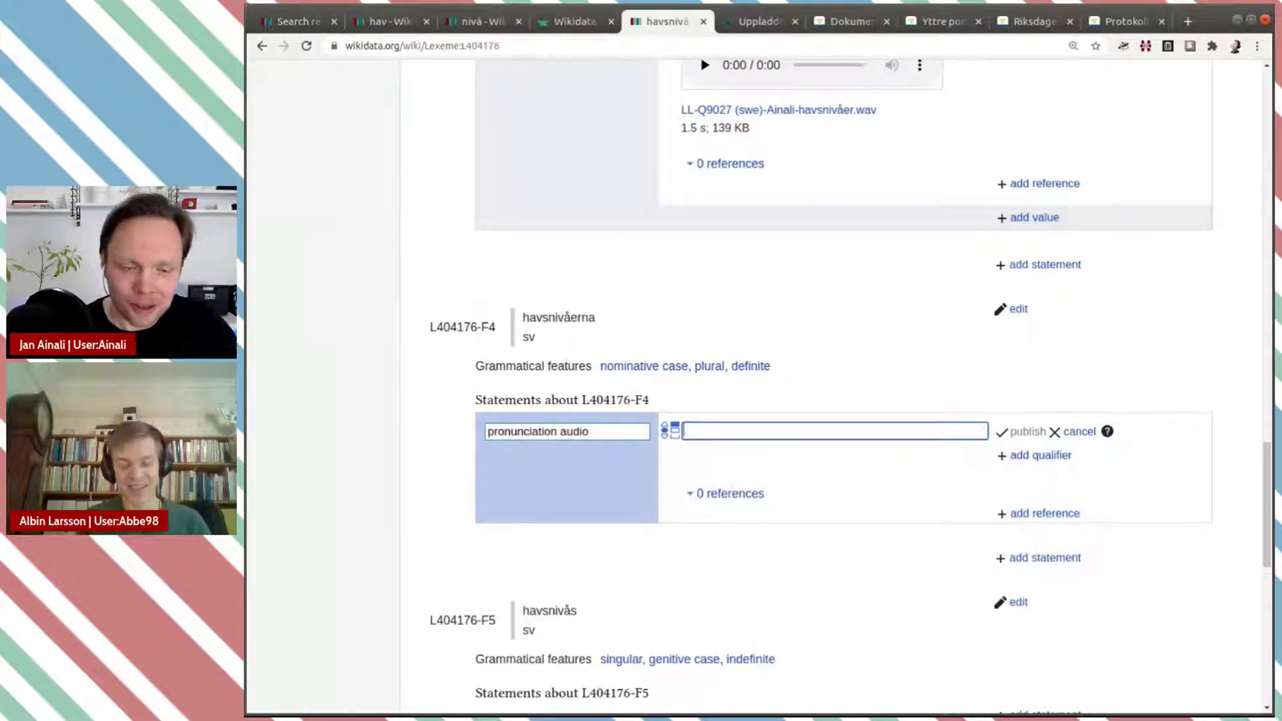
{"action": "type", "text": "LL-Q9027 (swe)-Ainali-havsnivå.wav"}
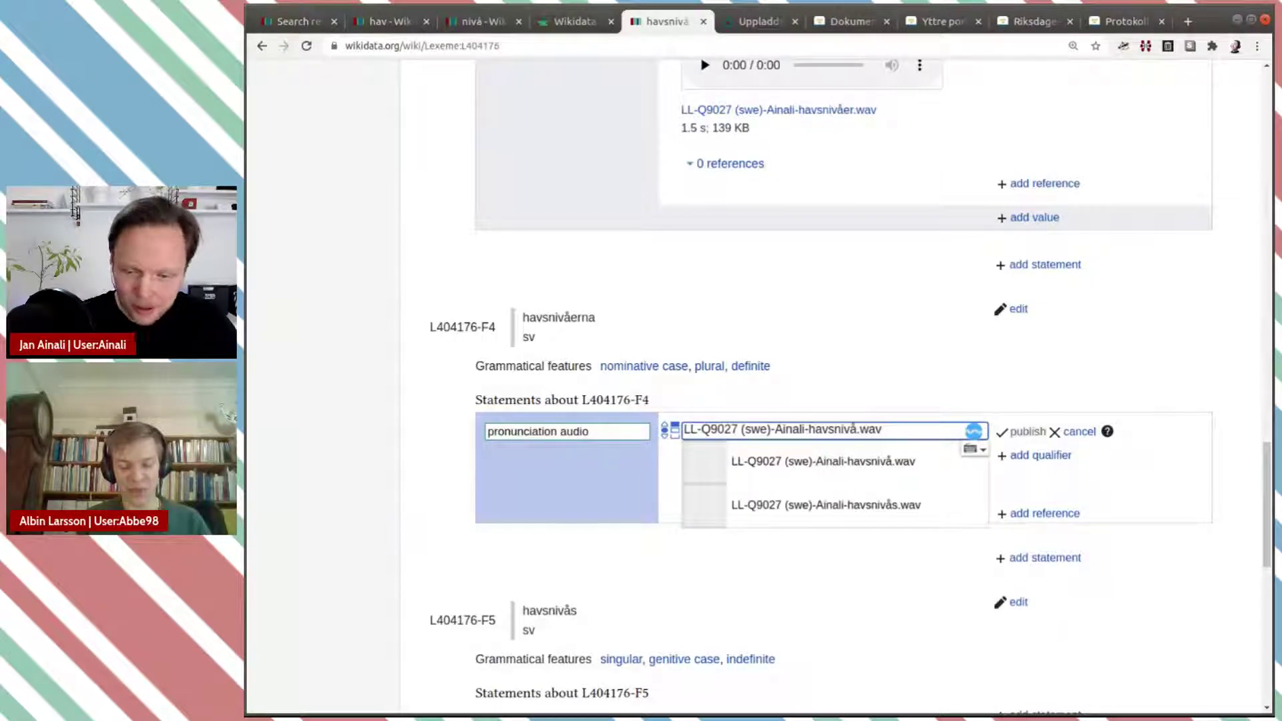
{"action": "left_click", "coordinate": [856, 429]}
{"action": "type", "text": "ern"}
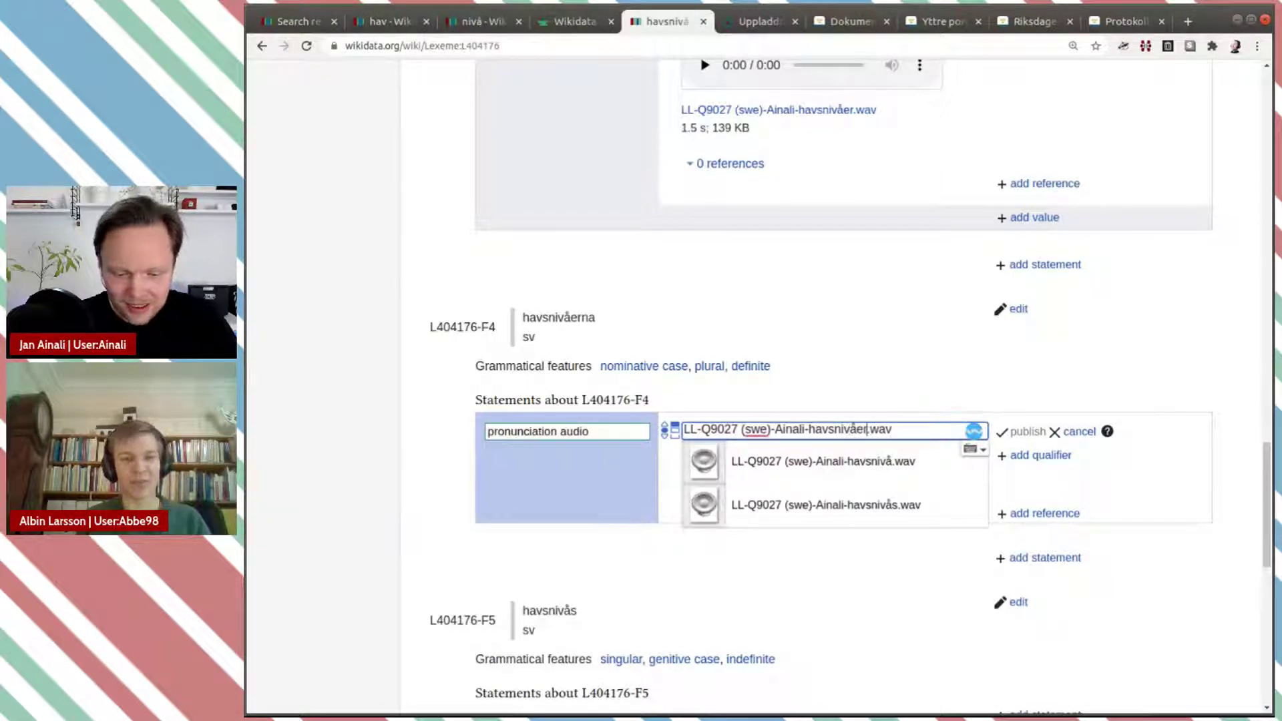
{"action": "type", "text": "a"}
{"action": "left_click", "coordinate": [871, 460]}
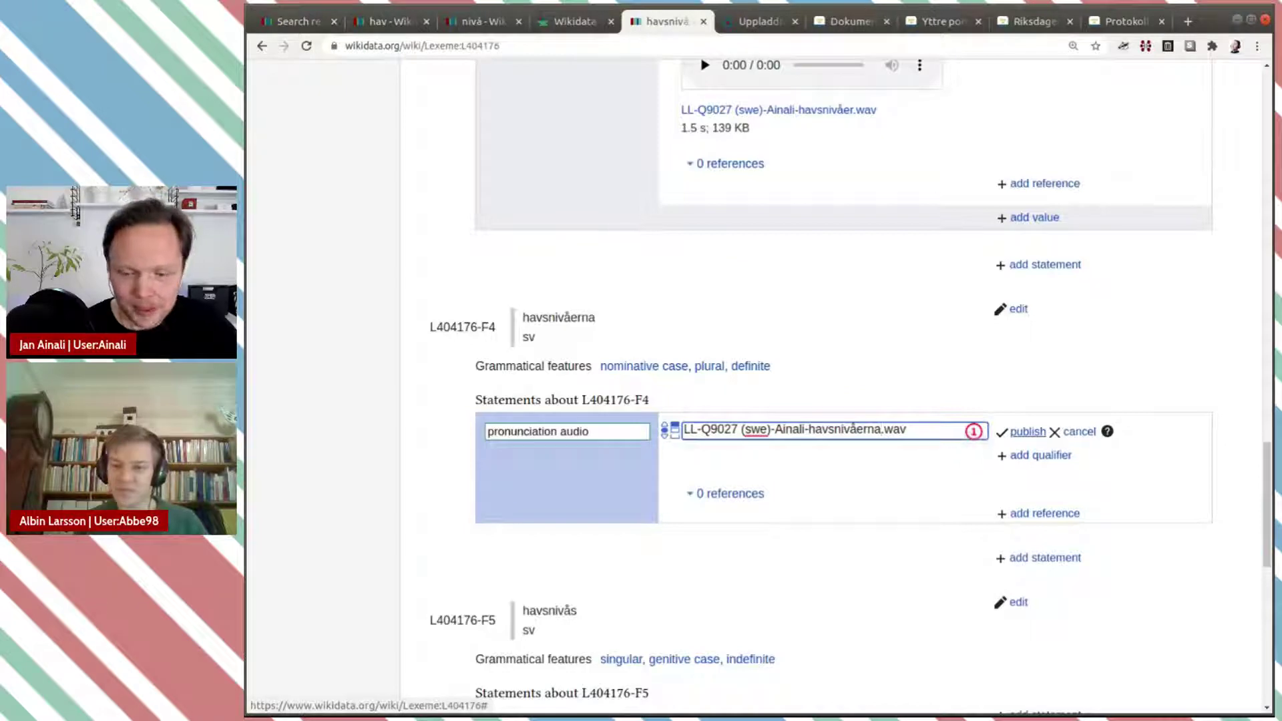
{"action": "key", "text": "Return"}
Step: Add a pronunciation audio statement to form F5, havsnivås, selecting the havsnivås .wav recording, and publish it
{"action": "scroll", "coordinate": [918, 426], "scroll_direction": "down", "scroll_amount": 3}
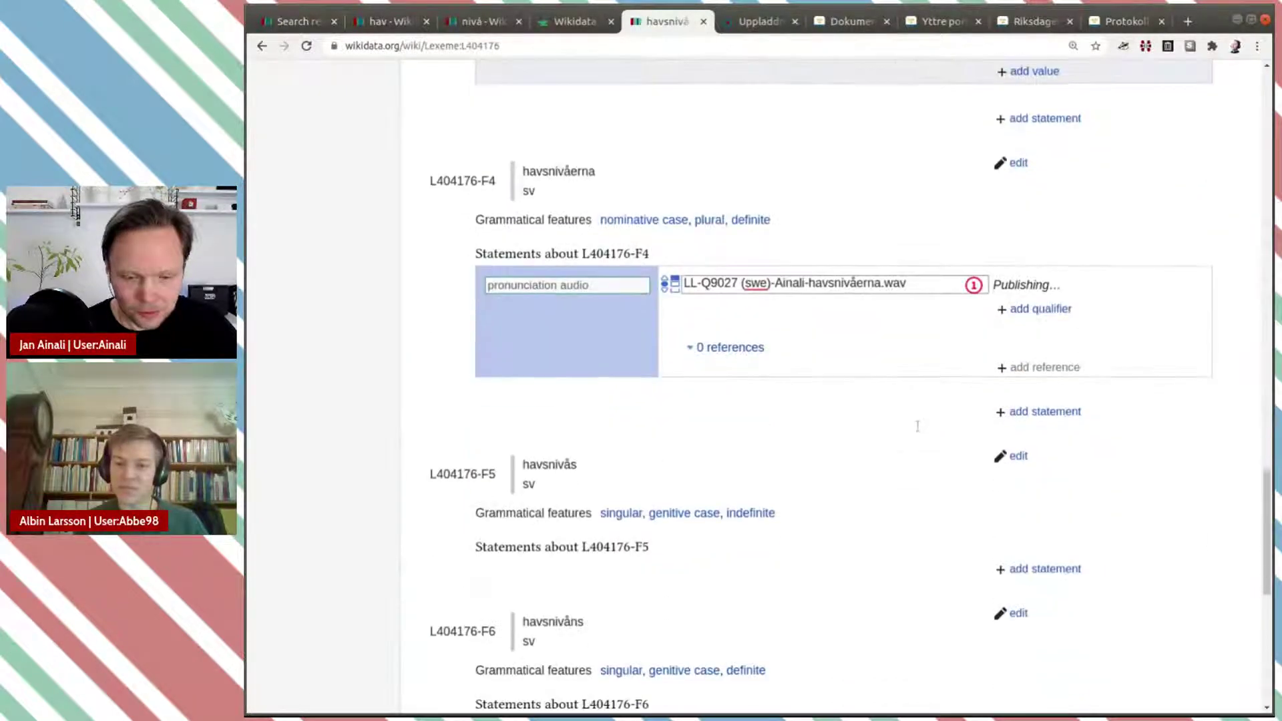
{"action": "scroll", "coordinate": [930, 447], "scroll_direction": "down", "scroll_amount": 3}
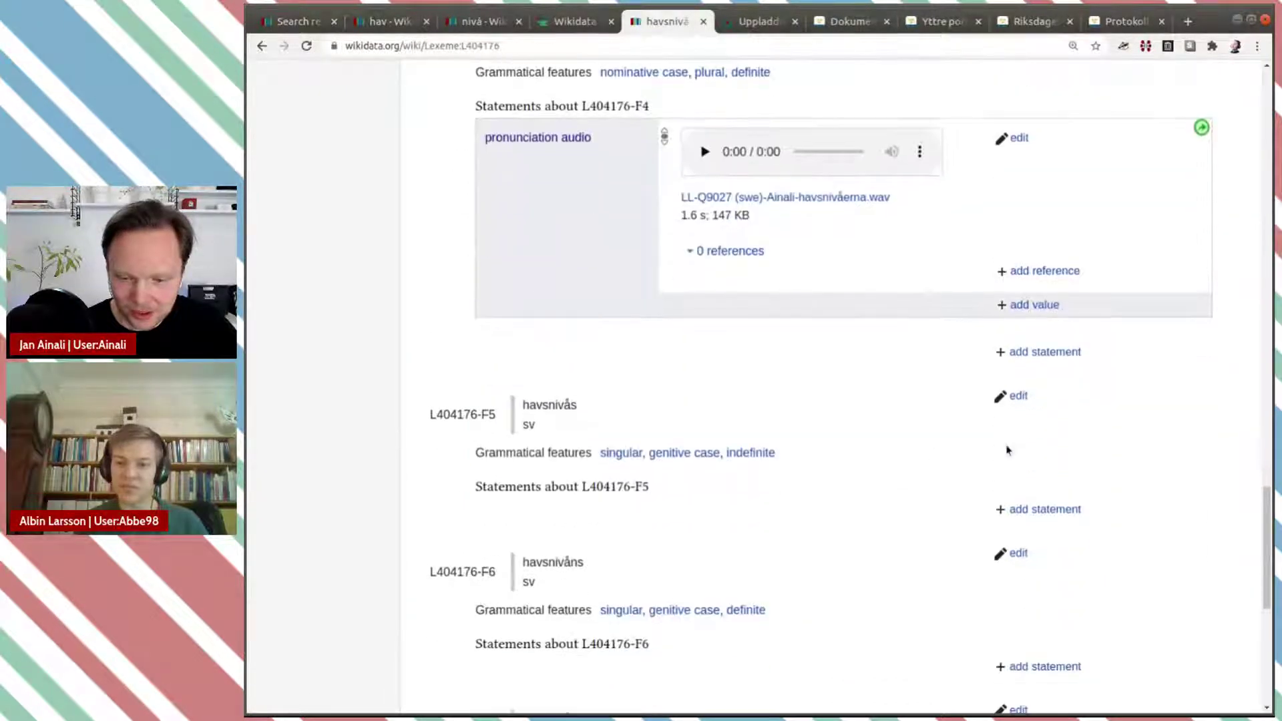
{"action": "left_click", "coordinate": [1038, 509]}
{"action": "type", "text": "pro"}
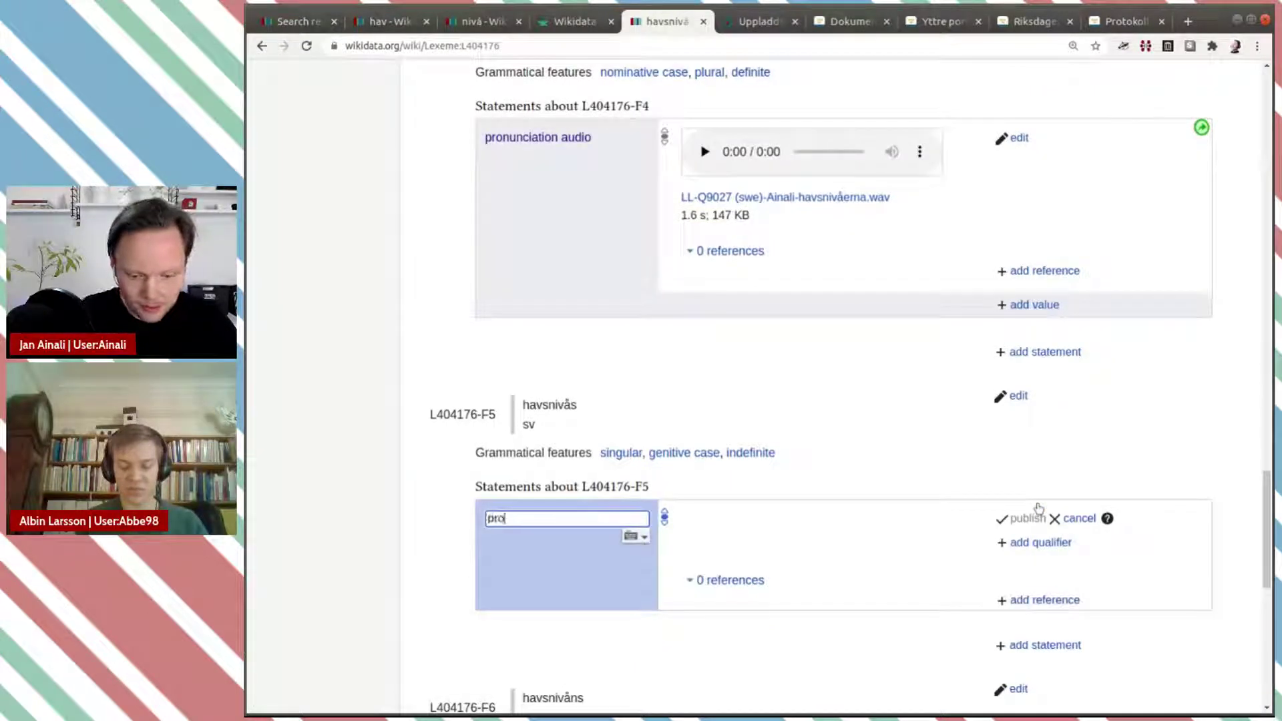
{"action": "type", "text": "n"}
{"action": "scroll", "coordinate": [961, 489], "scroll_direction": "down", "scroll_amount": 3}
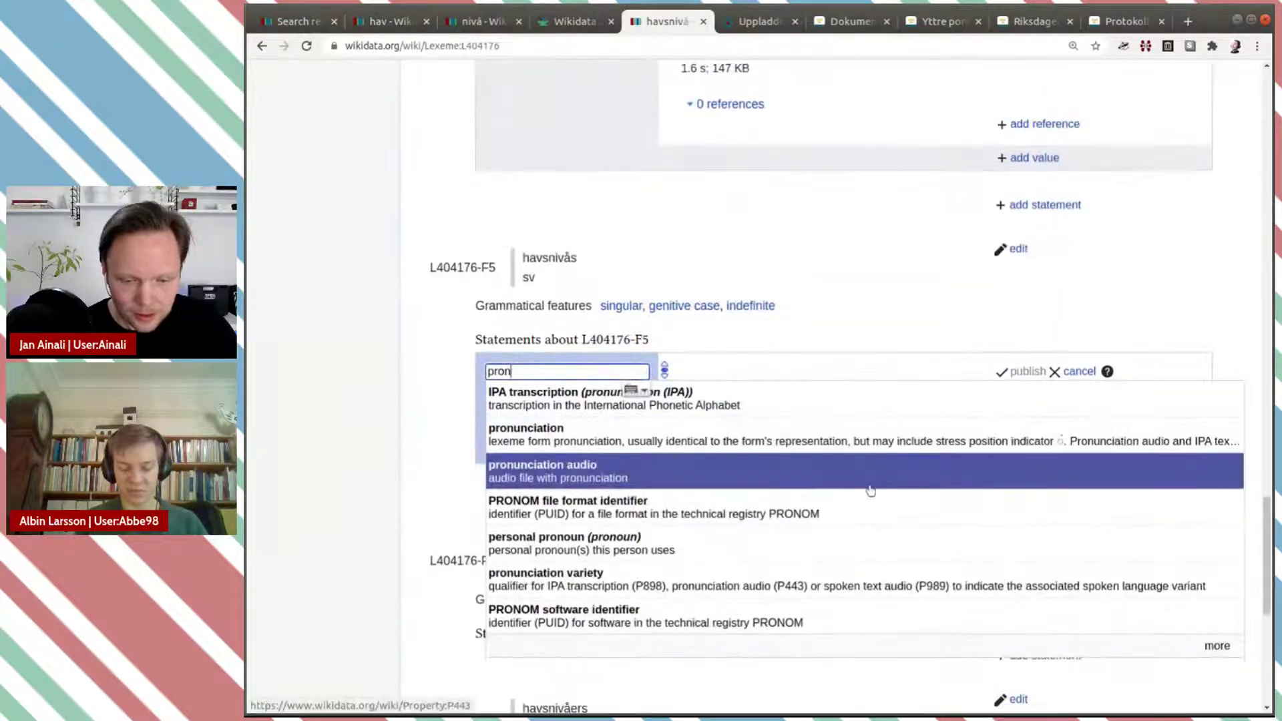
{"action": "left_click", "coordinate": [868, 491]}
{"action": "type", "text": "LL-Q9027 (swe)-Ainali-havsnivå.wav"}
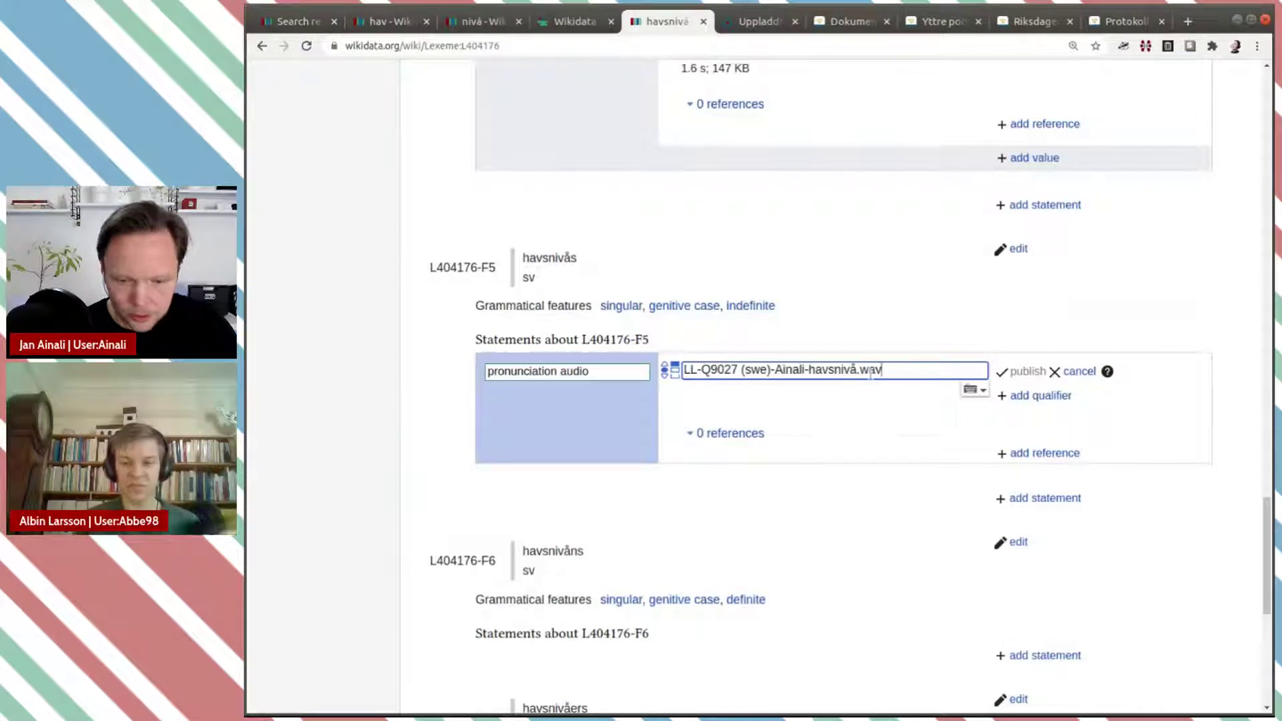
{"action": "left_click", "coordinate": [838, 446]}
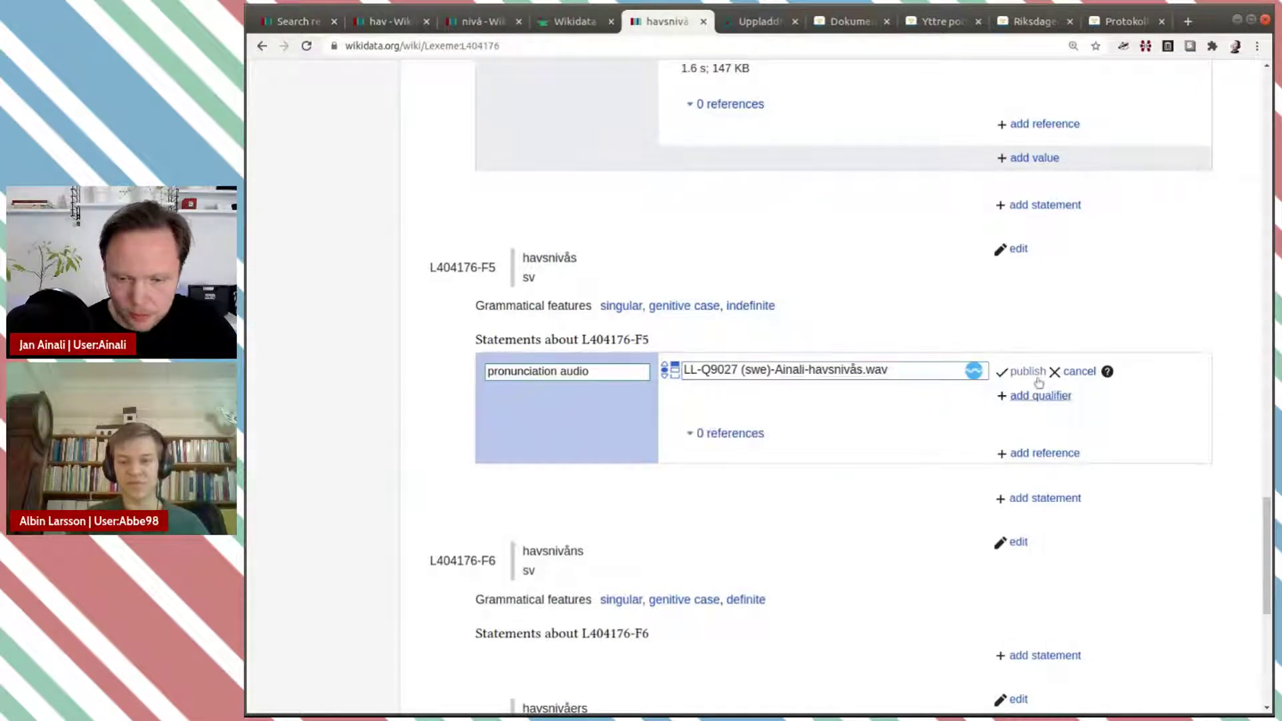
{"action": "left_click", "coordinate": [1028, 372]}
{"action": "scroll", "coordinate": [952, 409], "scroll_direction": "down", "scroll_amount": 4}
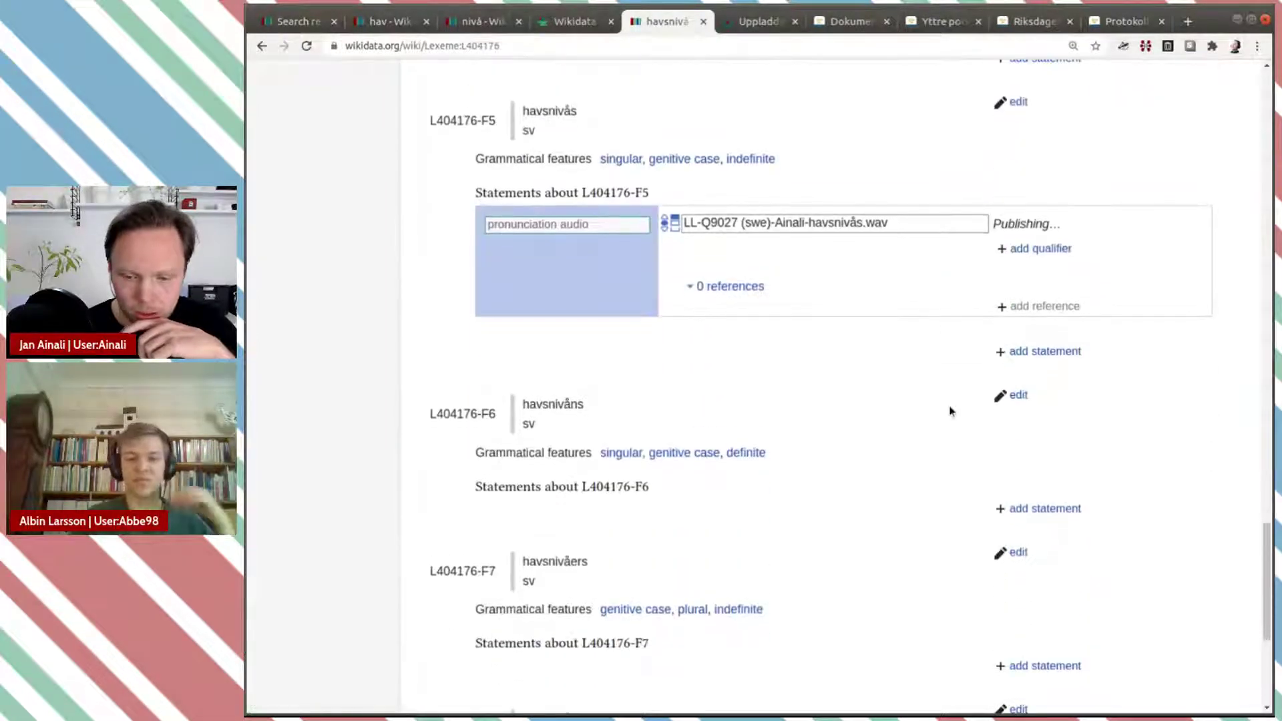
Step: Examine the Move claim options for another entity and the same entity on F5's pronunciation audio, close them, and highlight form F6's identifier suffix
{"action": "scroll", "coordinate": [1020, 472], "scroll_direction": "down", "scroll_amount": 2}
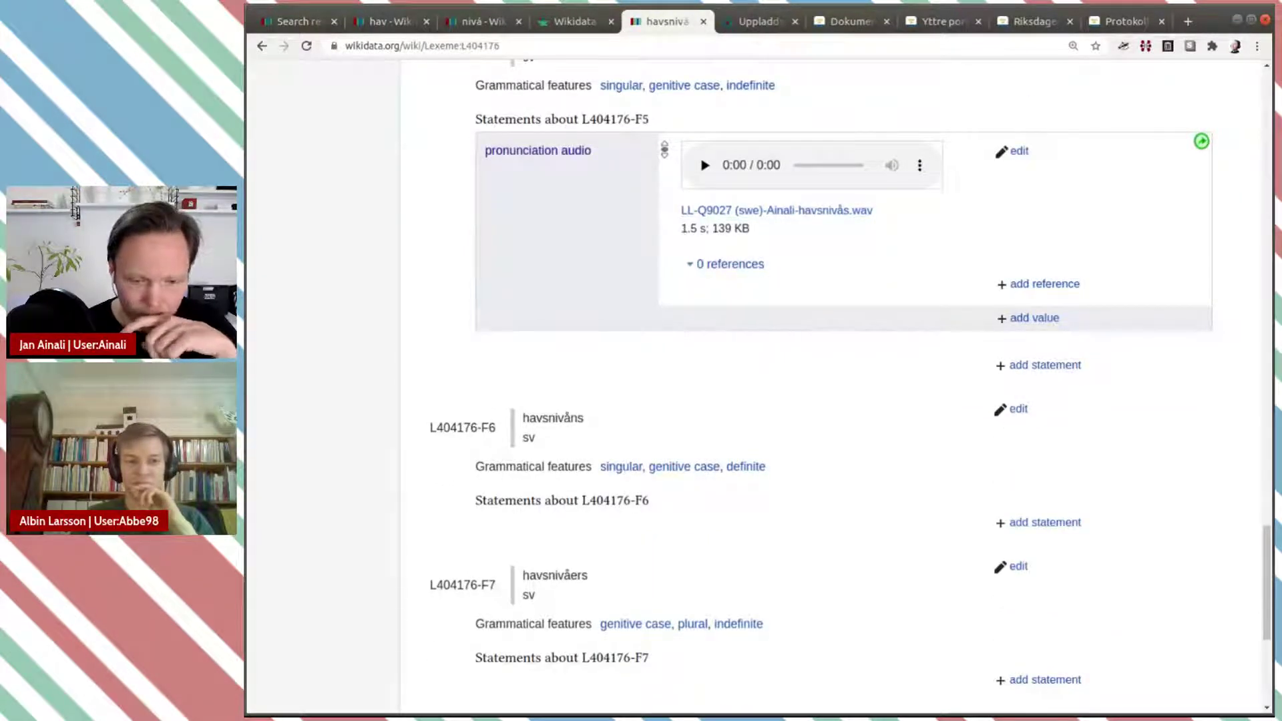
{"action": "scroll", "coordinate": [1007, 428], "scroll_direction": "up", "scroll_amount": 3}
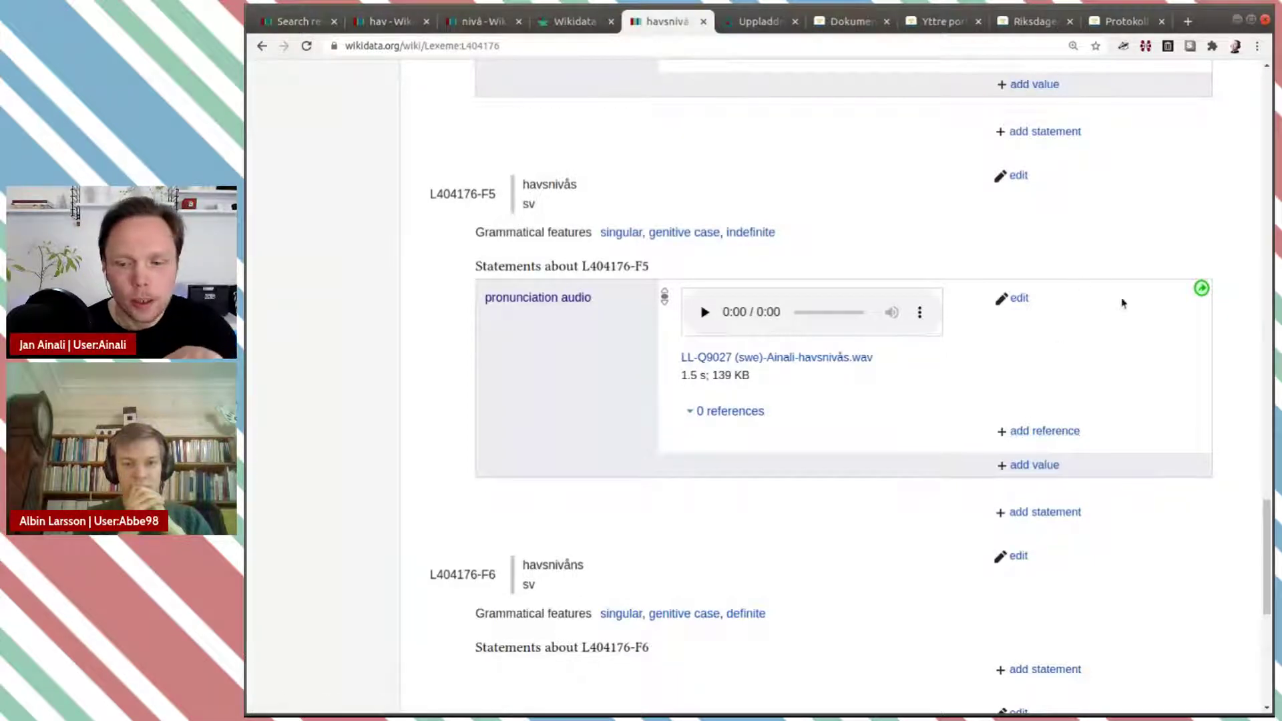
{"action": "left_click", "coordinate": [1201, 290]}
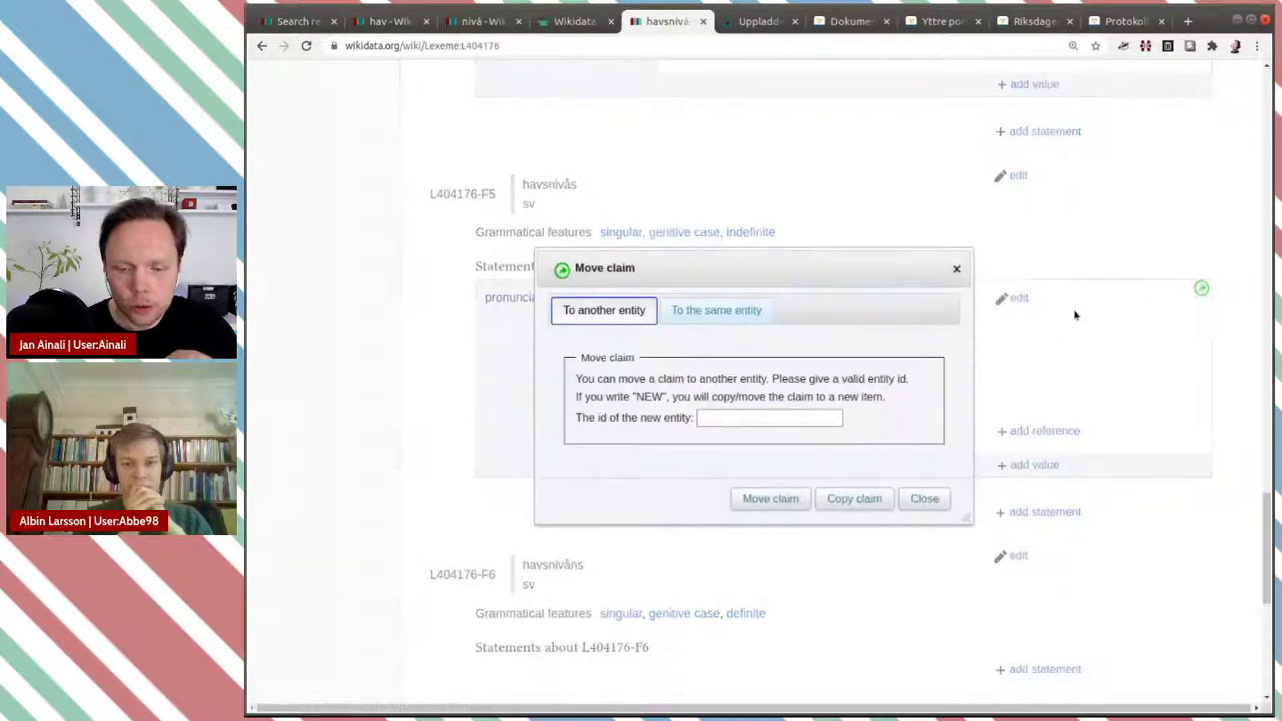
{"action": "left_click", "coordinate": [720, 320]}
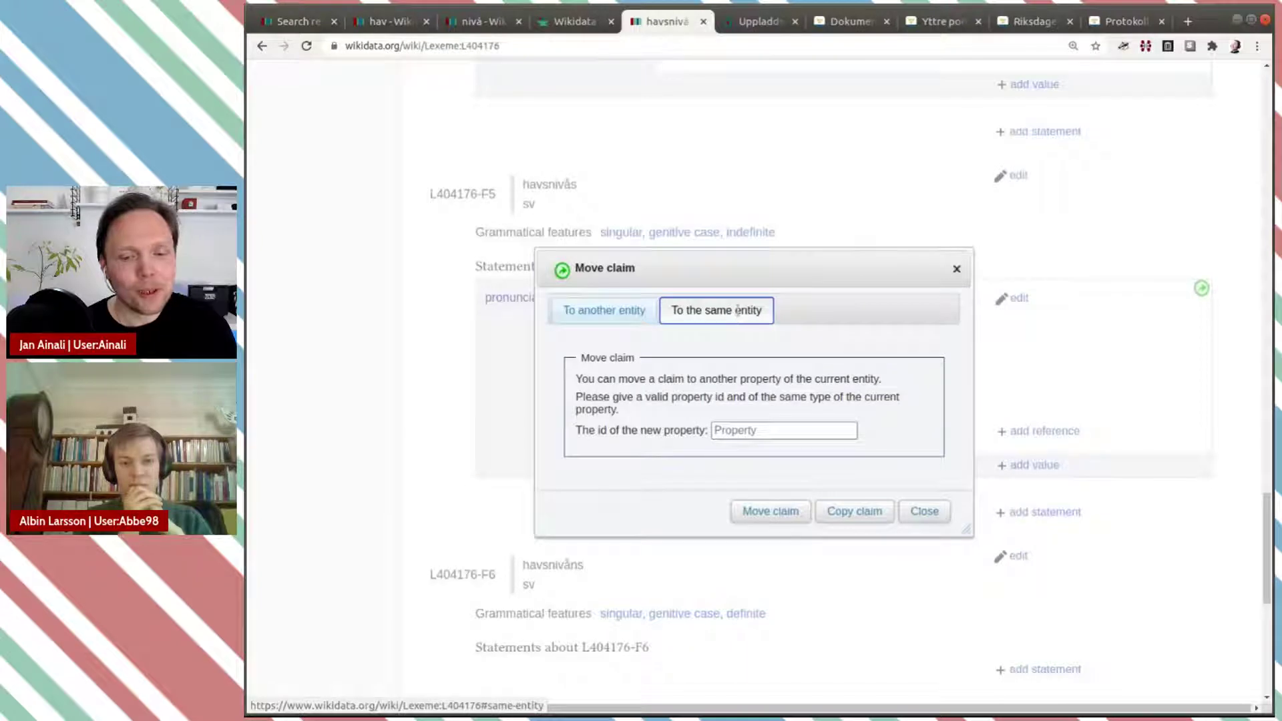
{"action": "left_click", "coordinate": [614, 316]}
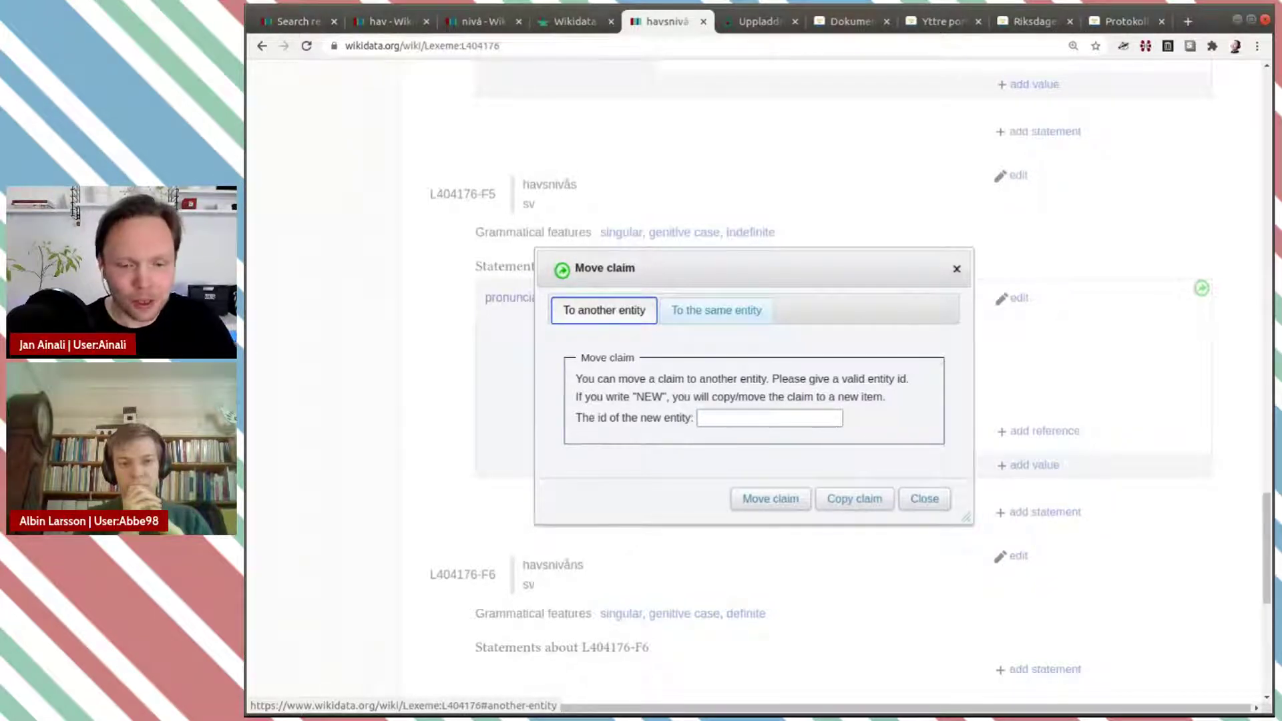
{"action": "left_click", "coordinate": [924, 500]}
{"action": "scroll", "coordinate": [860, 414], "scroll_direction": "down", "scroll_amount": 2}
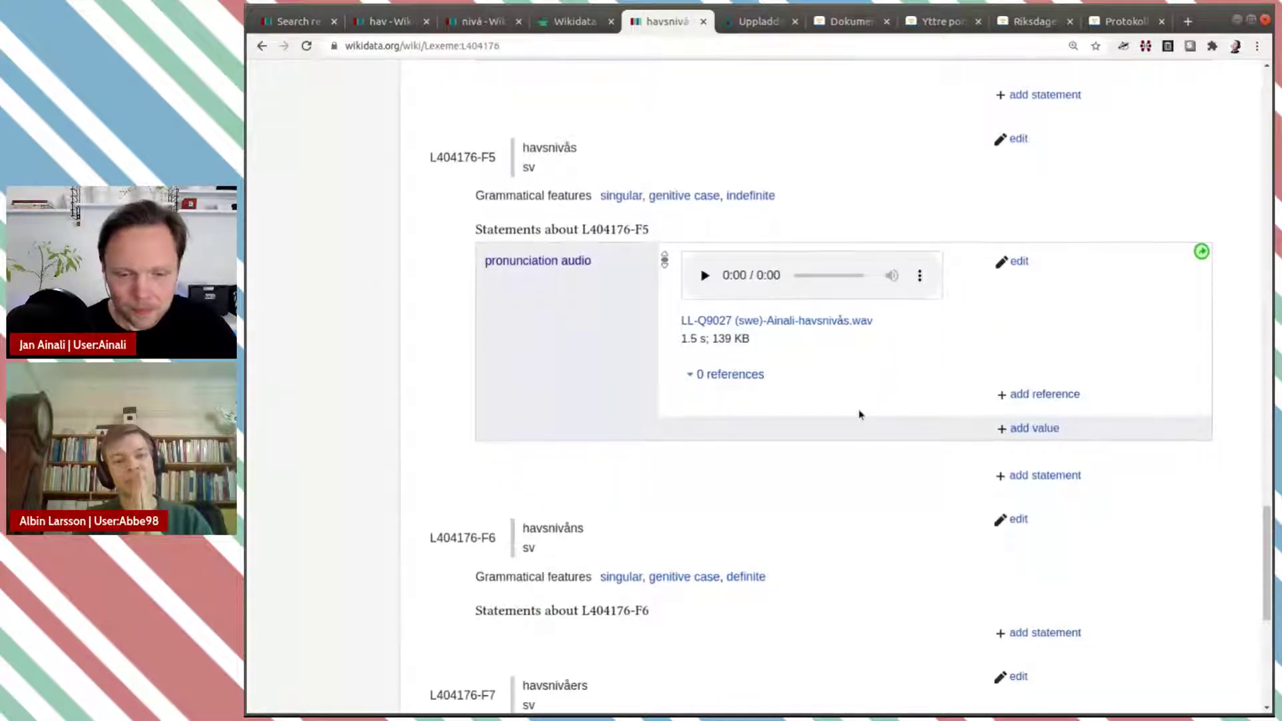
{"action": "scroll", "coordinate": [859, 414], "scroll_direction": "down", "scroll_amount": 2}
{"action": "scroll", "coordinate": [808, 416], "scroll_direction": "up", "scroll_amount": 1}
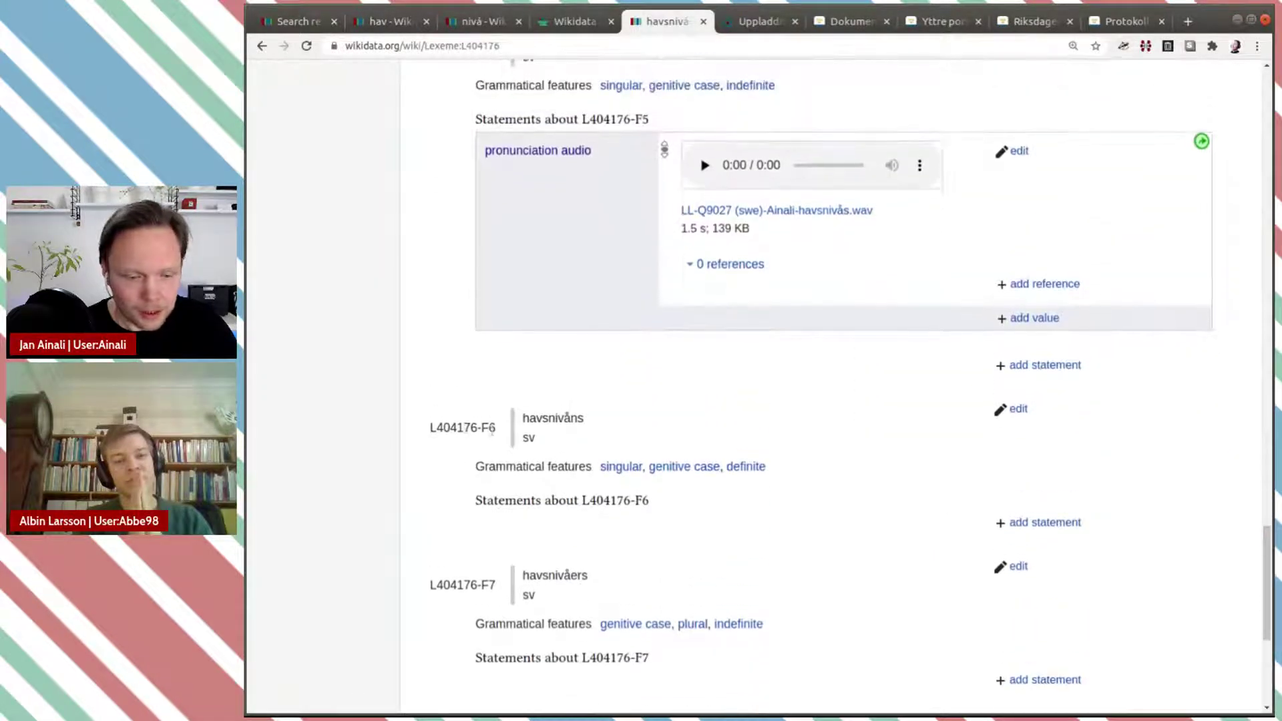
{"action": "left_click_drag", "start_coordinate": [494, 426], "coordinate": [477, 427]}
Step: Add a pronunciation audio statement to form F6, havsnivåns, adapting the copied file name to the havsnivåns .wav recording, and publish it
{"action": "scroll", "coordinate": [921, 506], "scroll_direction": "down", "scroll_amount": 1}
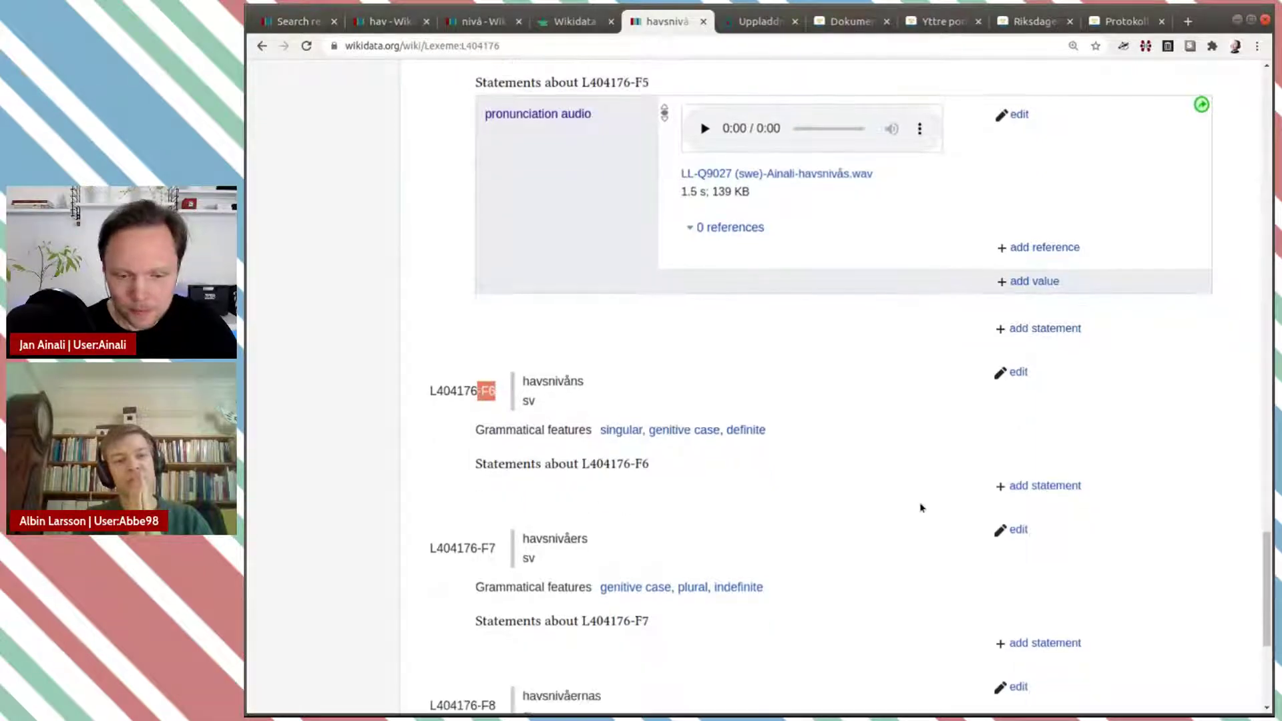
{"action": "left_click", "coordinate": [1035, 487]}
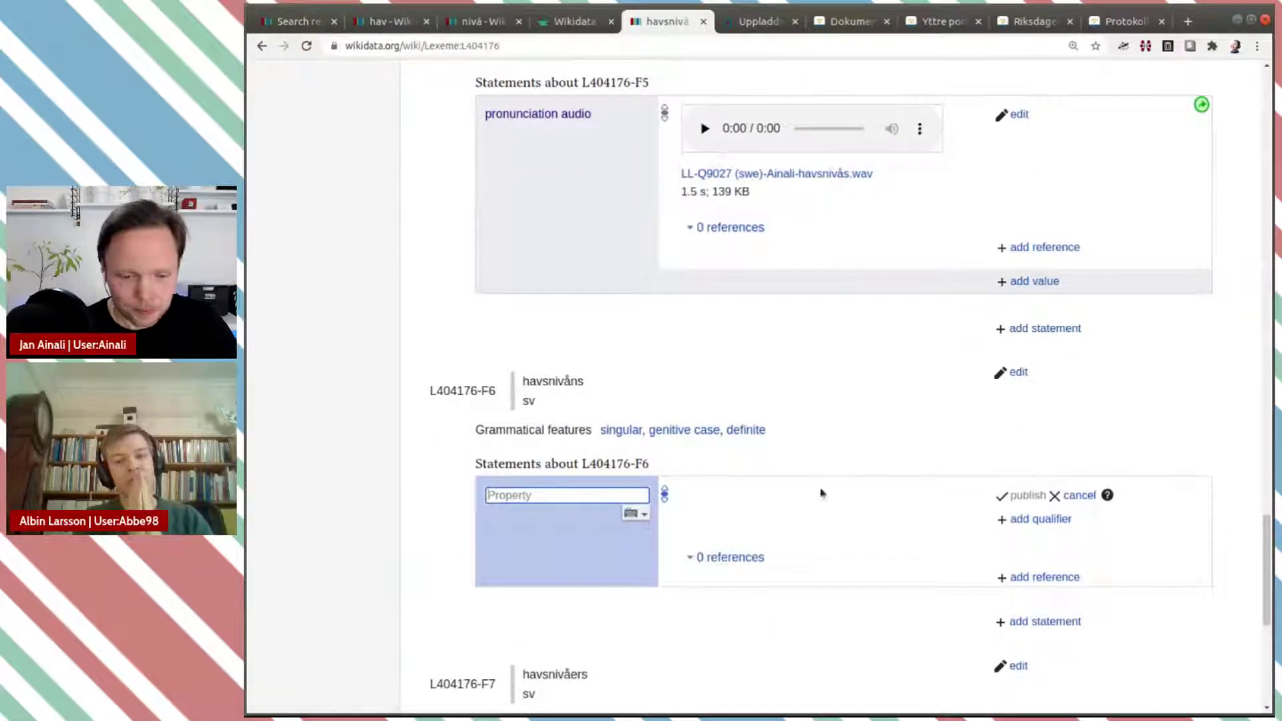
{"action": "type", "text": "prono"}
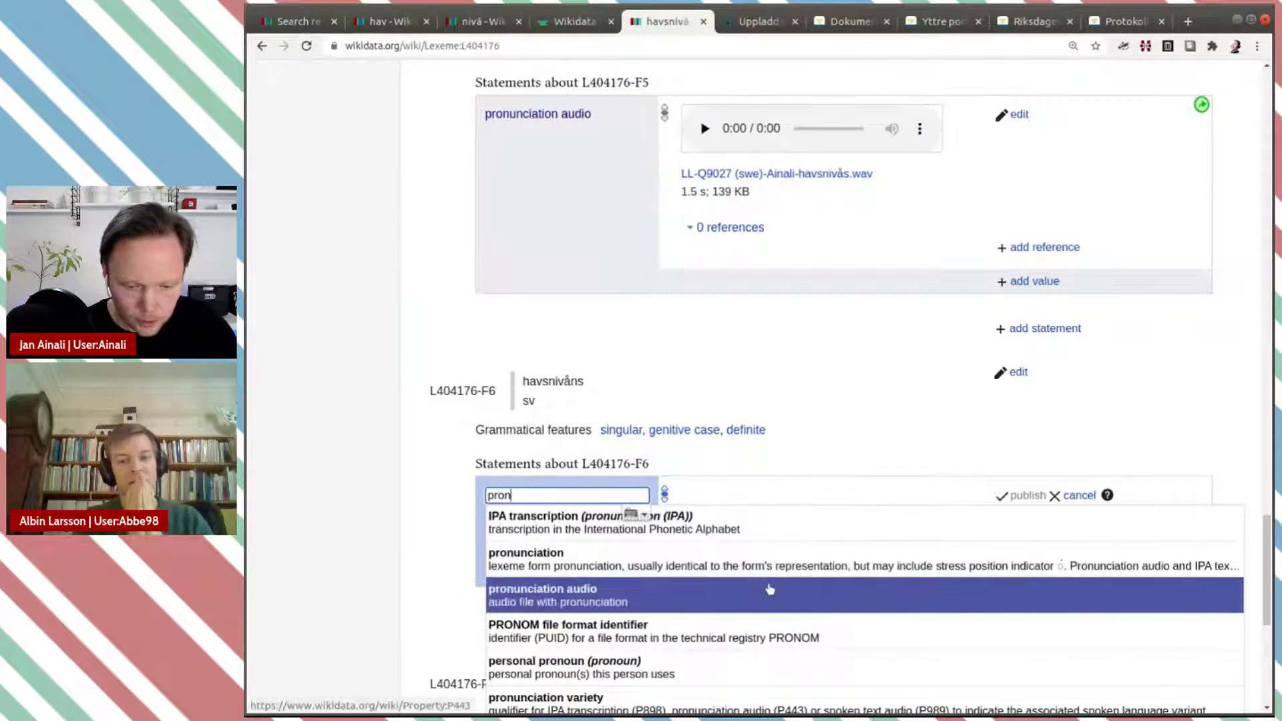
{"action": "left_click", "coordinate": [770, 588]}
{"action": "type", "text": "LL-Q9027 (swe)-Ainali-havsnivå.wav"}
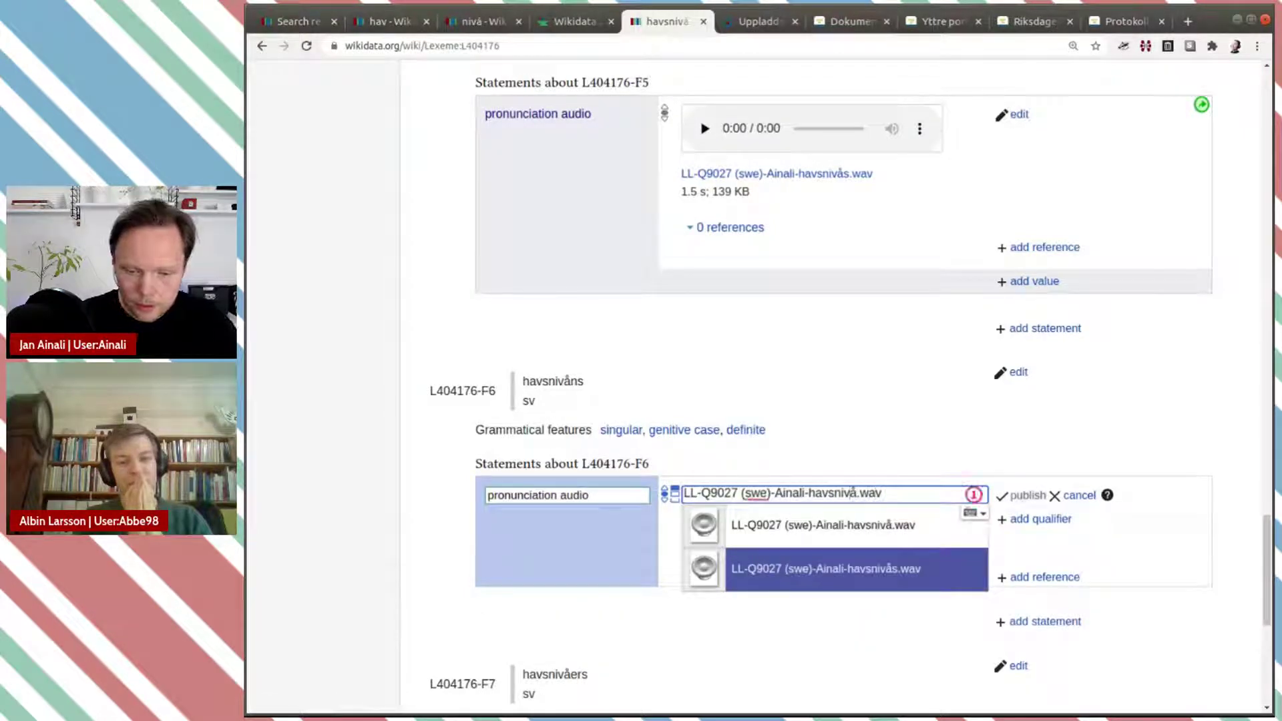
{"action": "type", "text": "ns"}
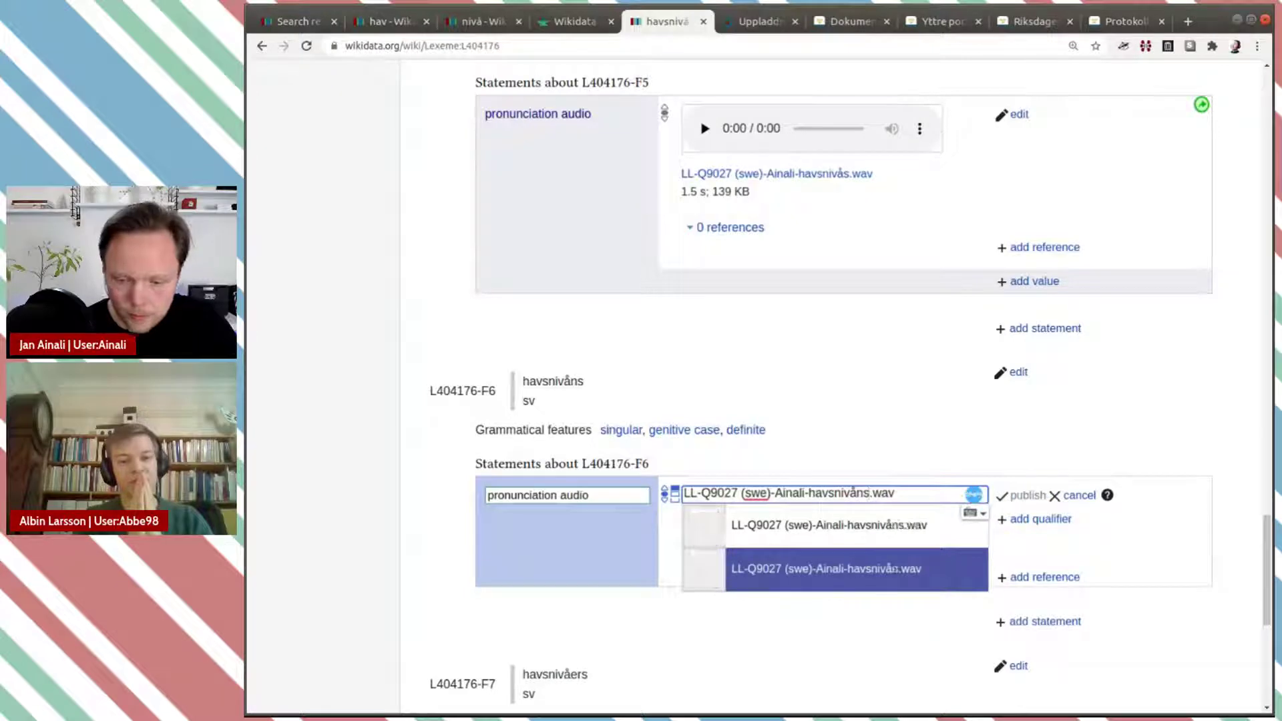
{"action": "left_click", "coordinate": [810, 527]}
{"action": "left_click", "coordinate": [1021, 496]}
Step: Add a pronunciation audio statement to form F7, havsnivåers, adapting the copied file name to the havsnivåers .wav recording, and publish it
{"action": "scroll", "coordinate": [875, 515], "scroll_direction": "down", "scroll_amount": 10}
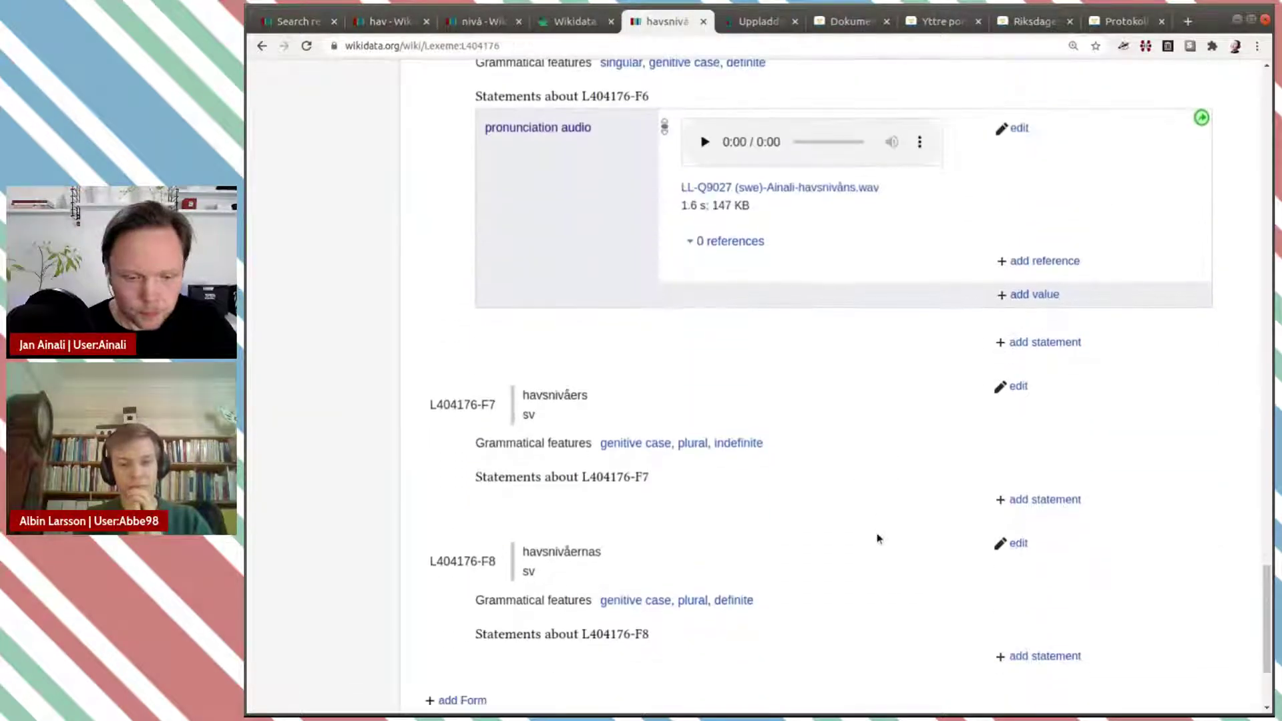
{"action": "left_click", "coordinate": [1032, 499]}
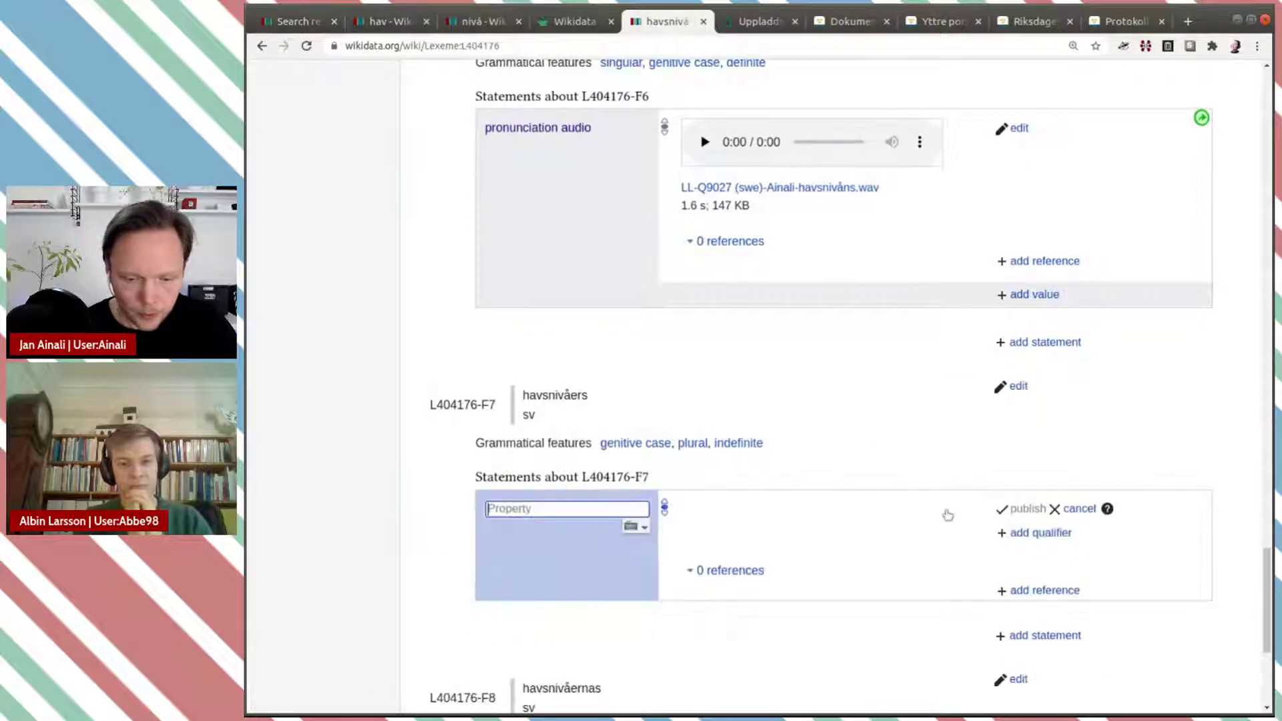
{"action": "type", "text": "pron"}
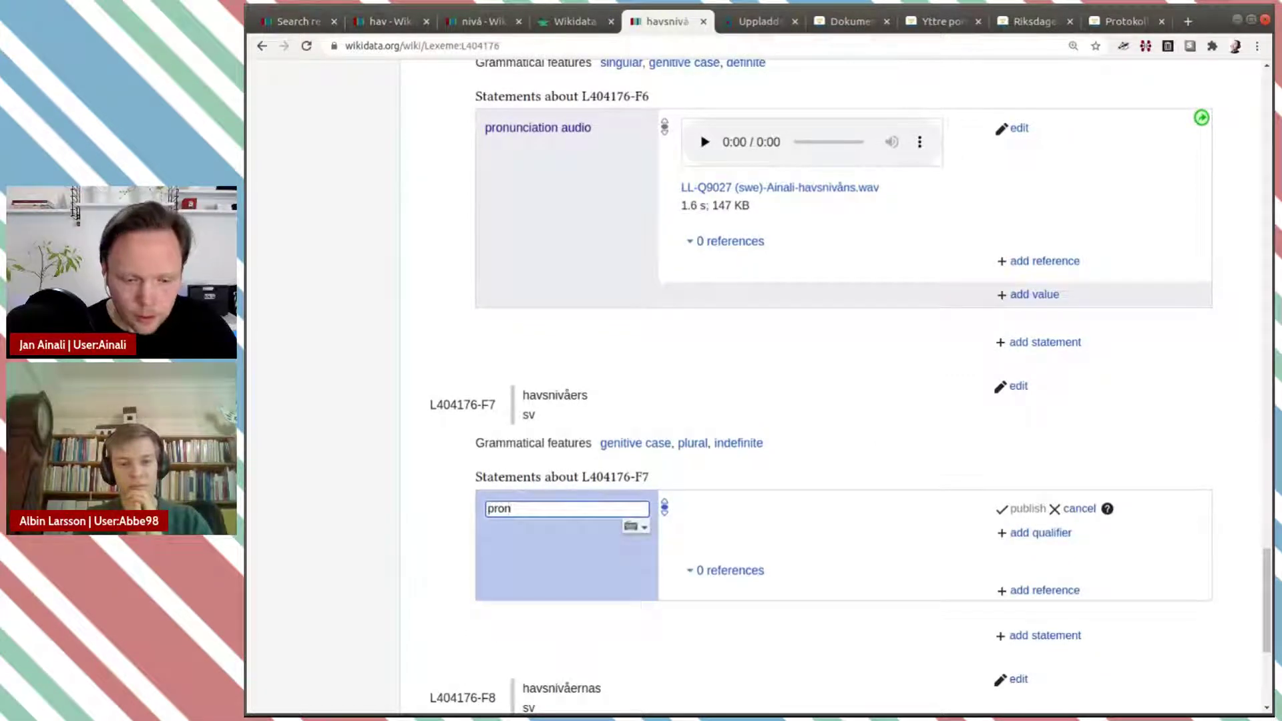
{"action": "left_click", "coordinate": [800, 611]}
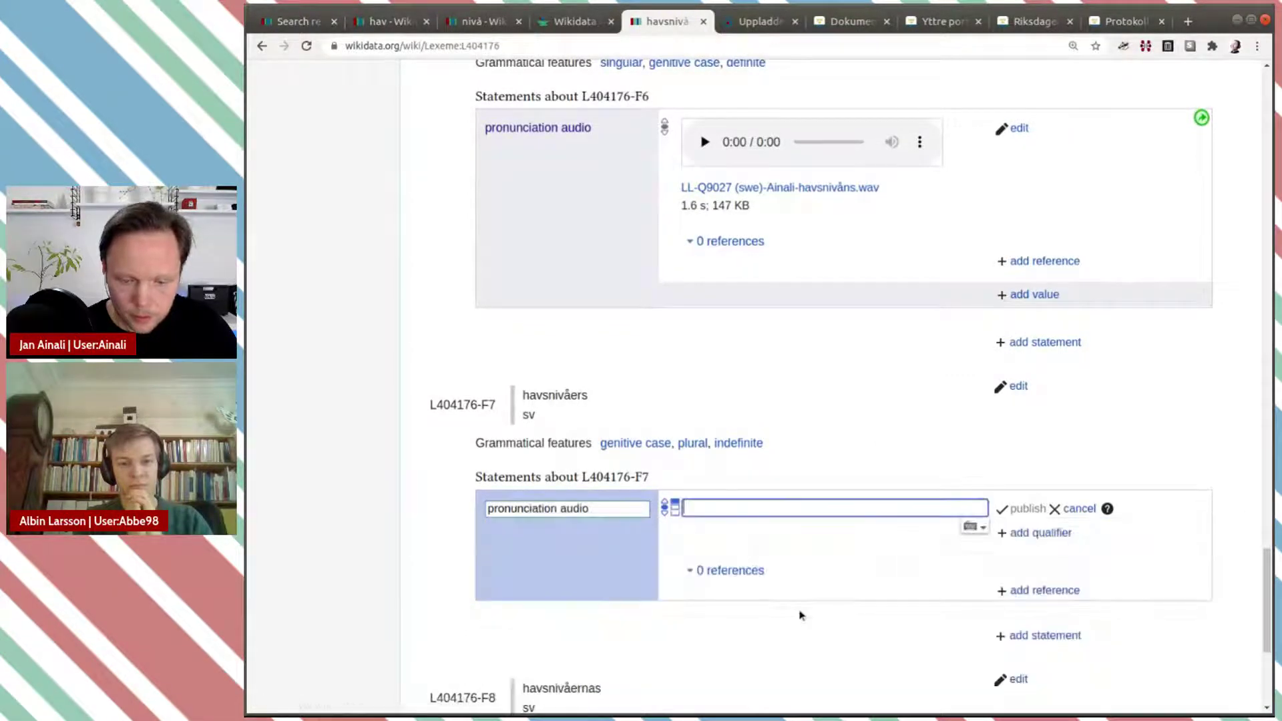
{"action": "type", "text": "LL-Q9027 (swe)-Ainali-havsnivå.wav"}
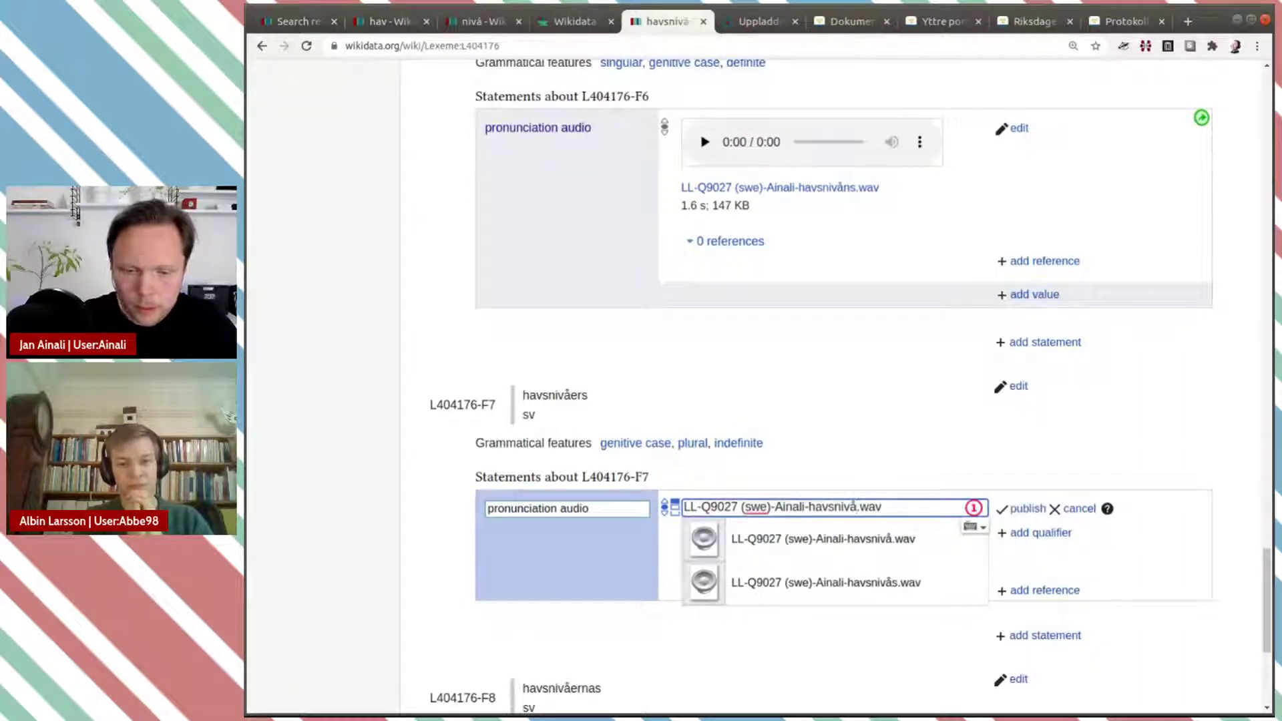
{"action": "type", "text": "ers"}
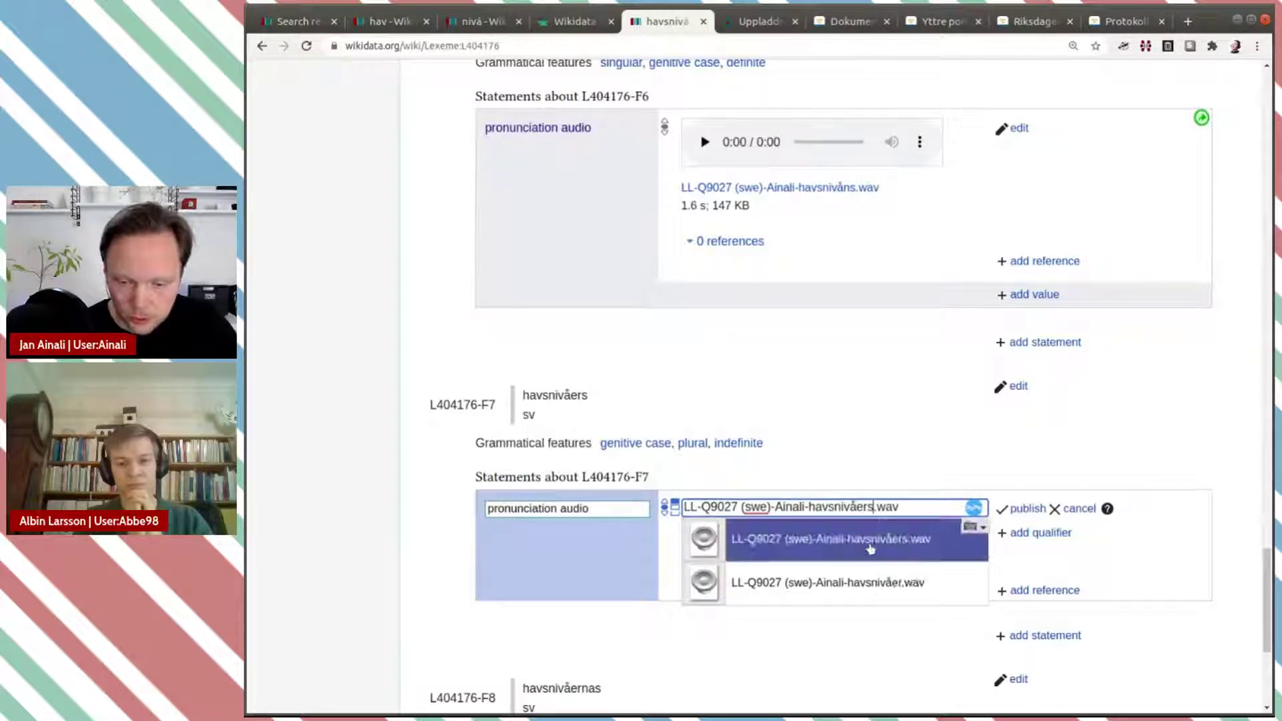
{"action": "left_click", "coordinate": [870, 544]}
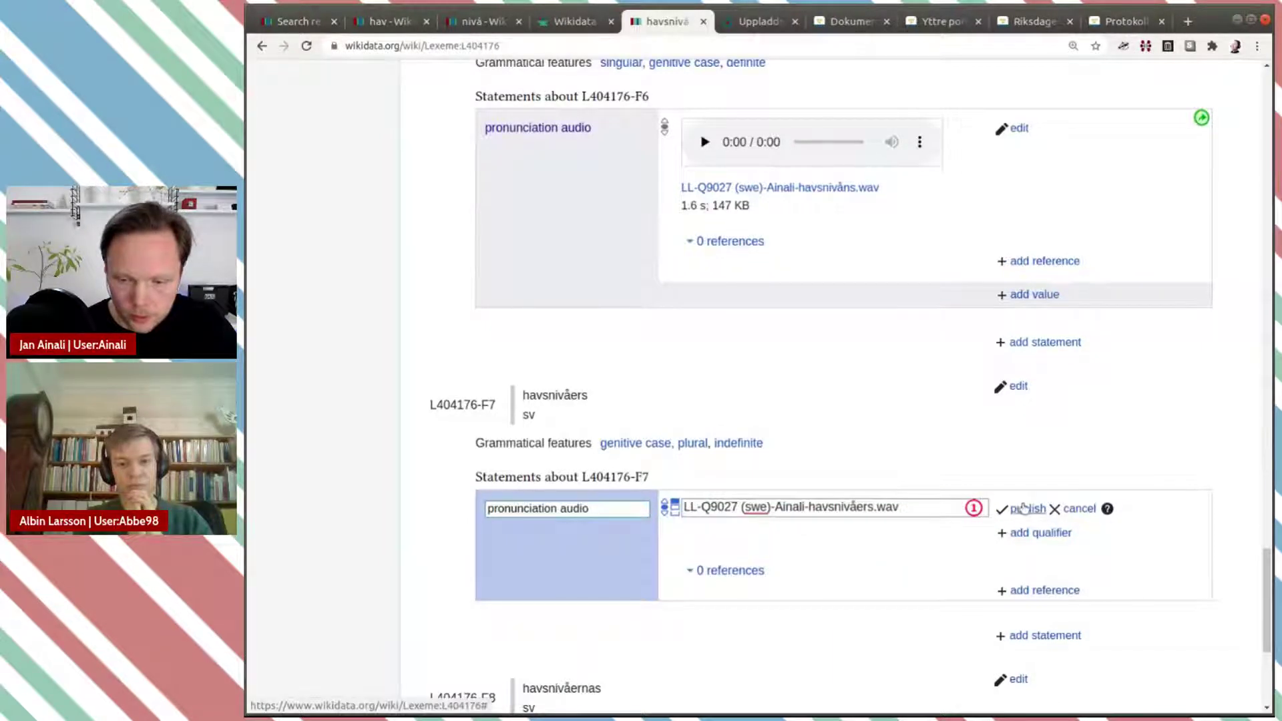
{"action": "scroll", "coordinate": [1024, 501], "scroll_direction": "down", "scroll_amount": 5}
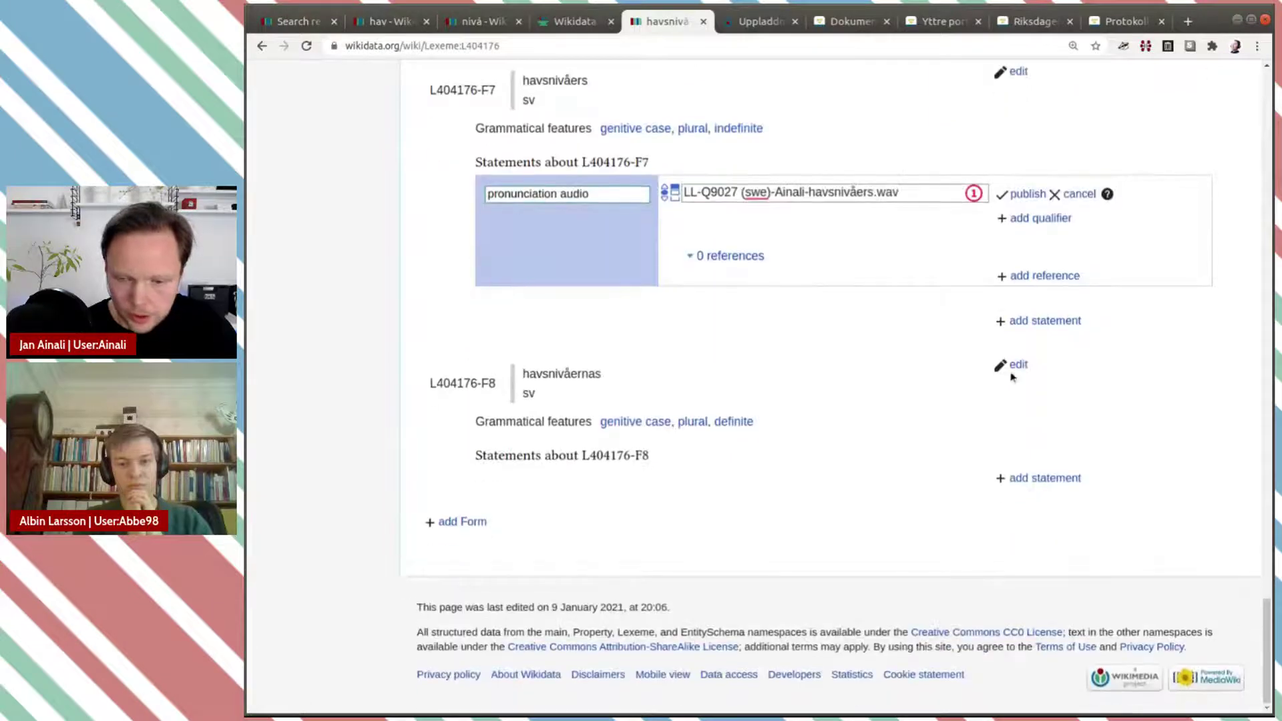
{"action": "left_click", "coordinate": [1025, 195]}
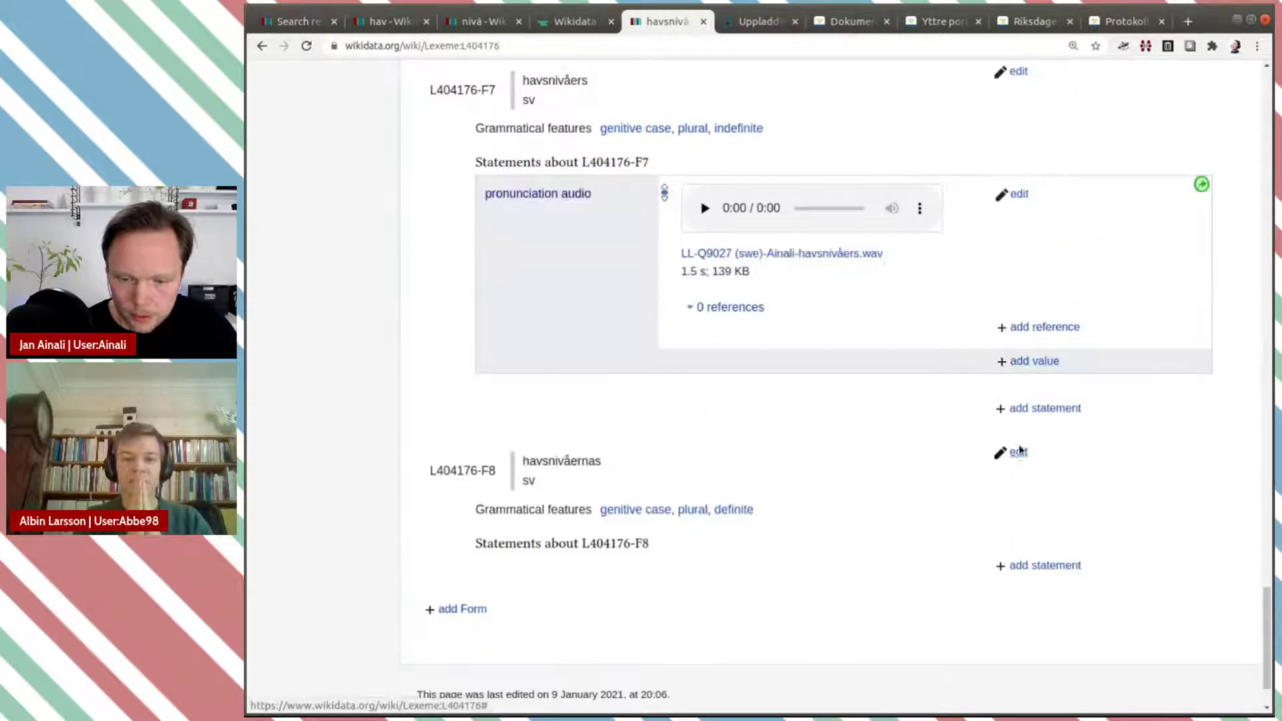
Step: Add a pronunciation audio statement to form F8, havsnivåernas, adapting the copied file name to the havsnivåernas .wav recording, and publish it
{"action": "left_click", "coordinate": [1017, 454]}
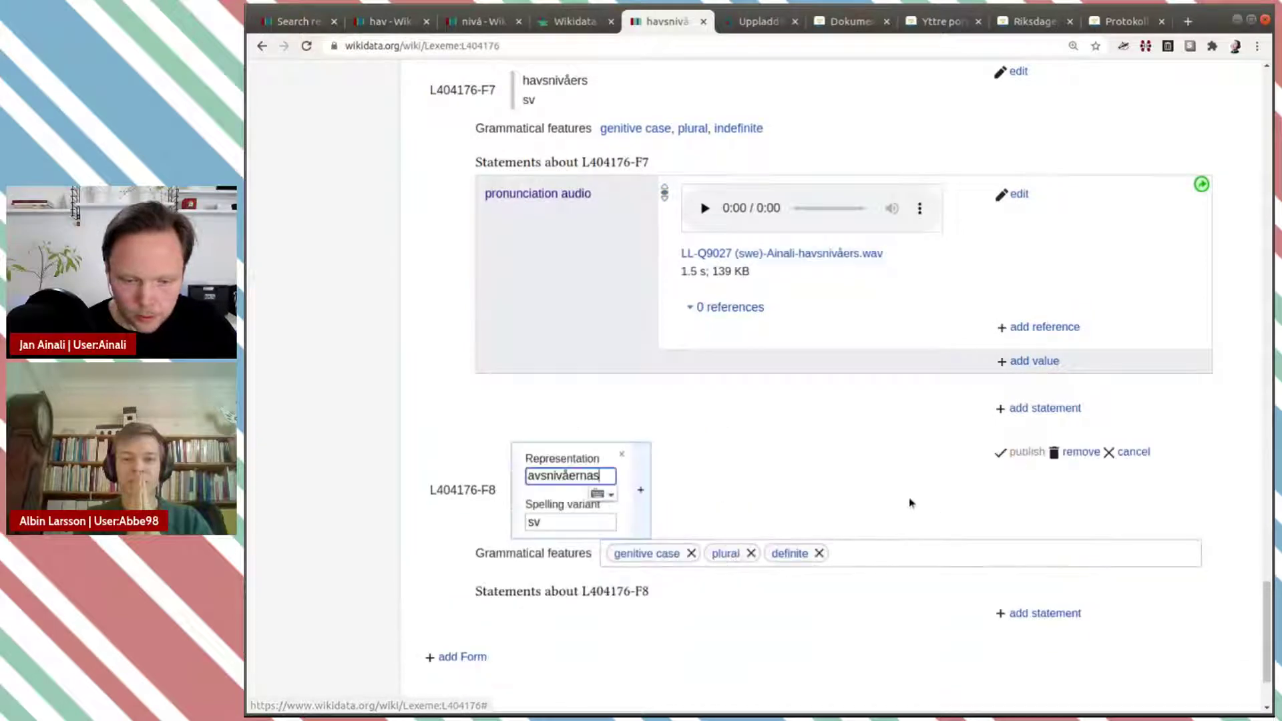
{"action": "left_click", "coordinate": [1128, 452]}
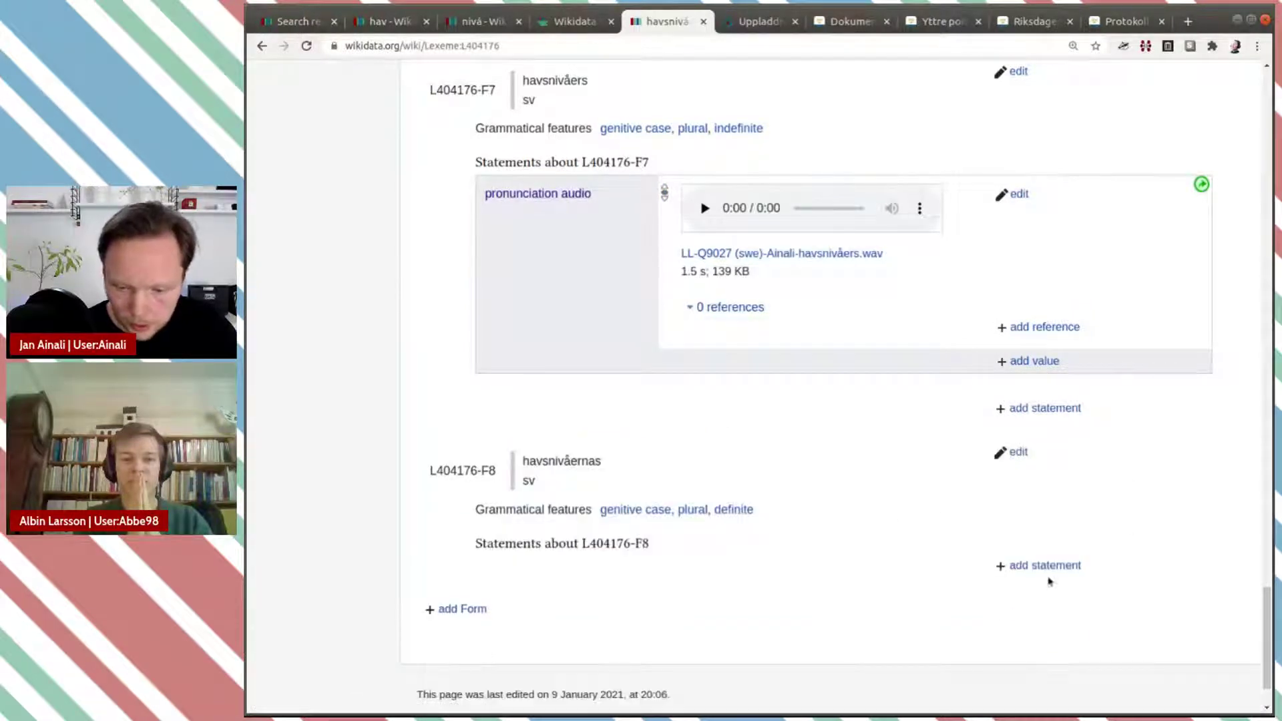
{"action": "left_click", "coordinate": [1054, 566]}
{"action": "type", "text": "pro"}
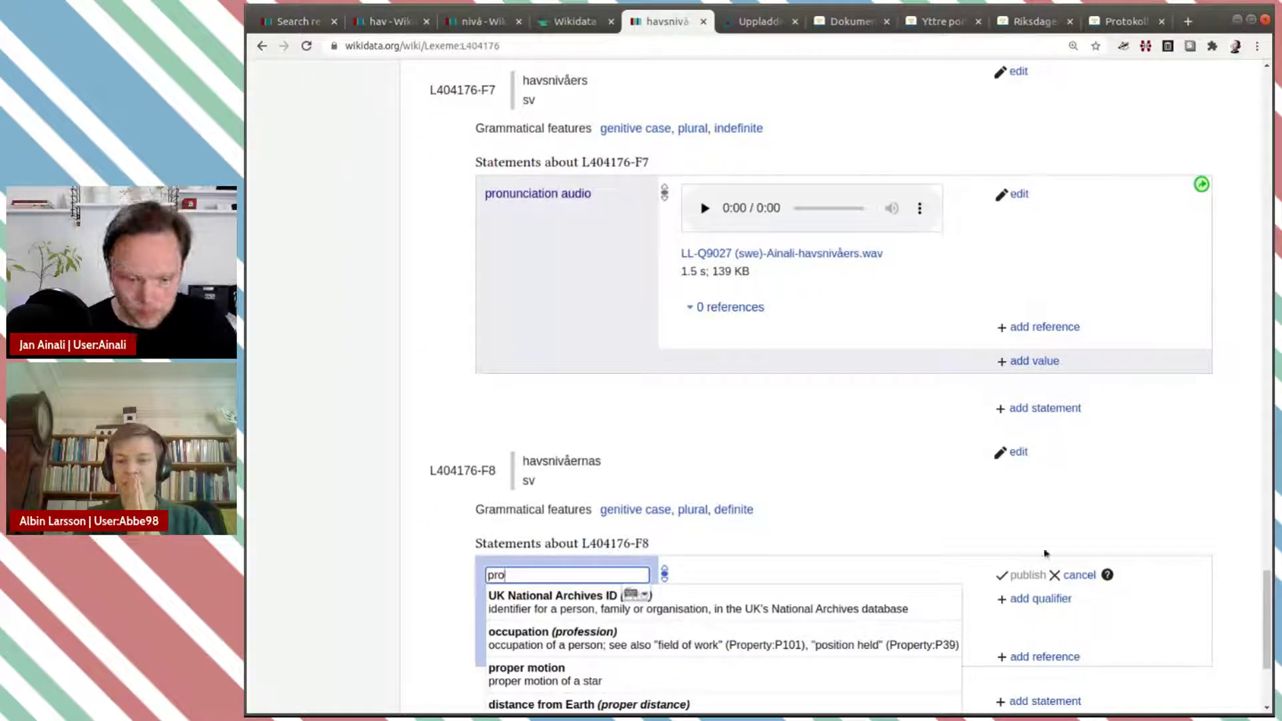
{"action": "scroll", "coordinate": [896, 506], "scroll_direction": "down", "scroll_amount": 3}
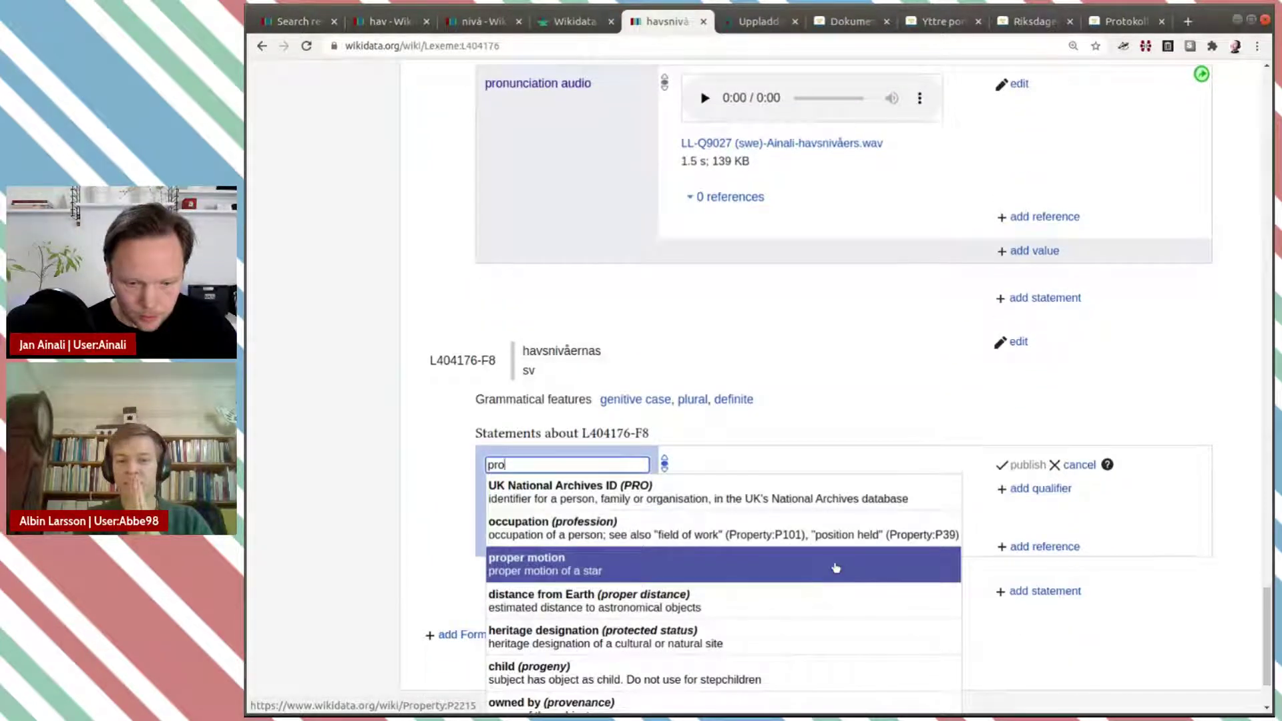
{"action": "type", "text": "n"}
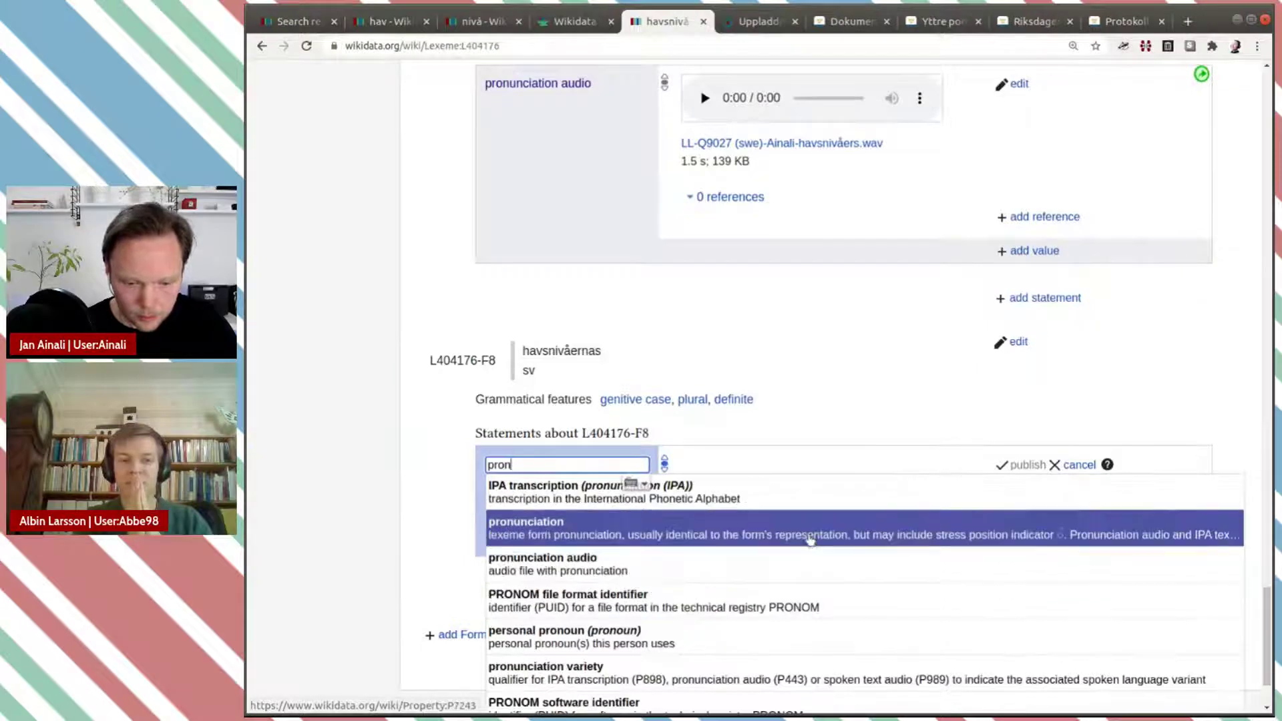
{"action": "left_click", "coordinate": [803, 565]}
{"action": "type", "text": "LL-Q9027 (swe)-Ainali-havsnivå.wav"}
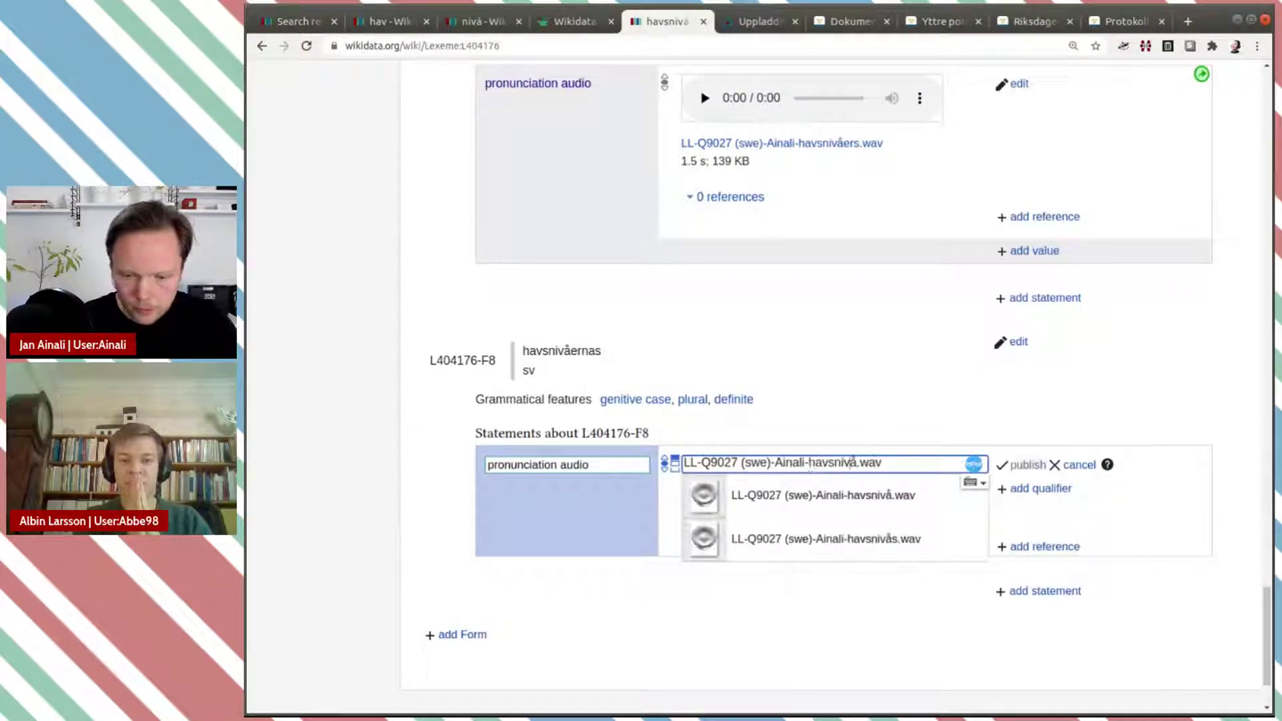
{"action": "type", "text": "ernas"}
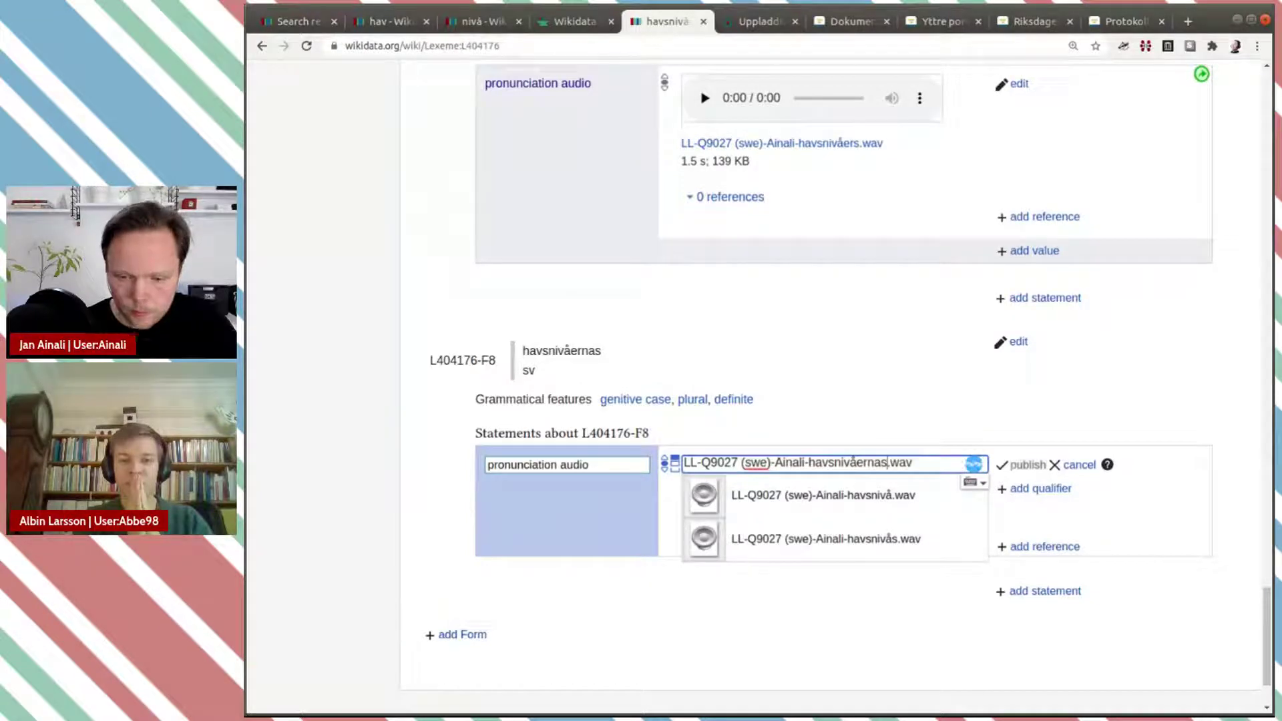
{"action": "left_click", "coordinate": [830, 495]}
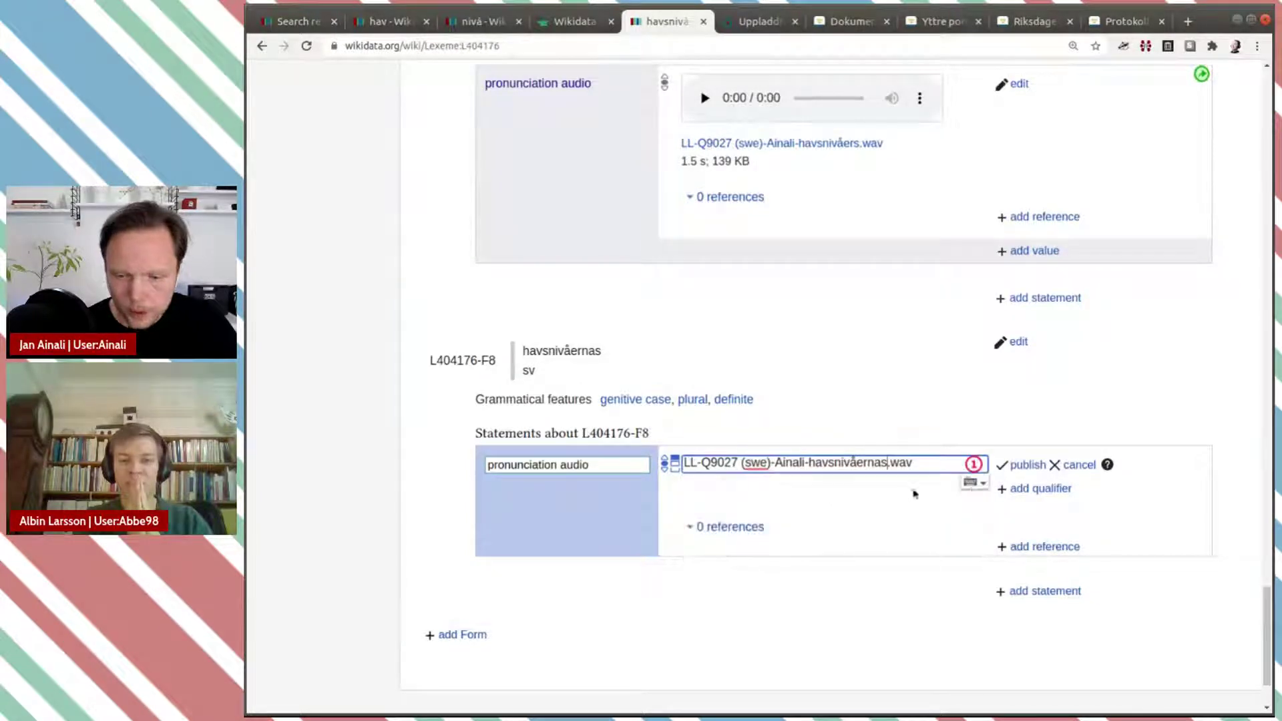
{"action": "left_click", "coordinate": [1028, 465]}
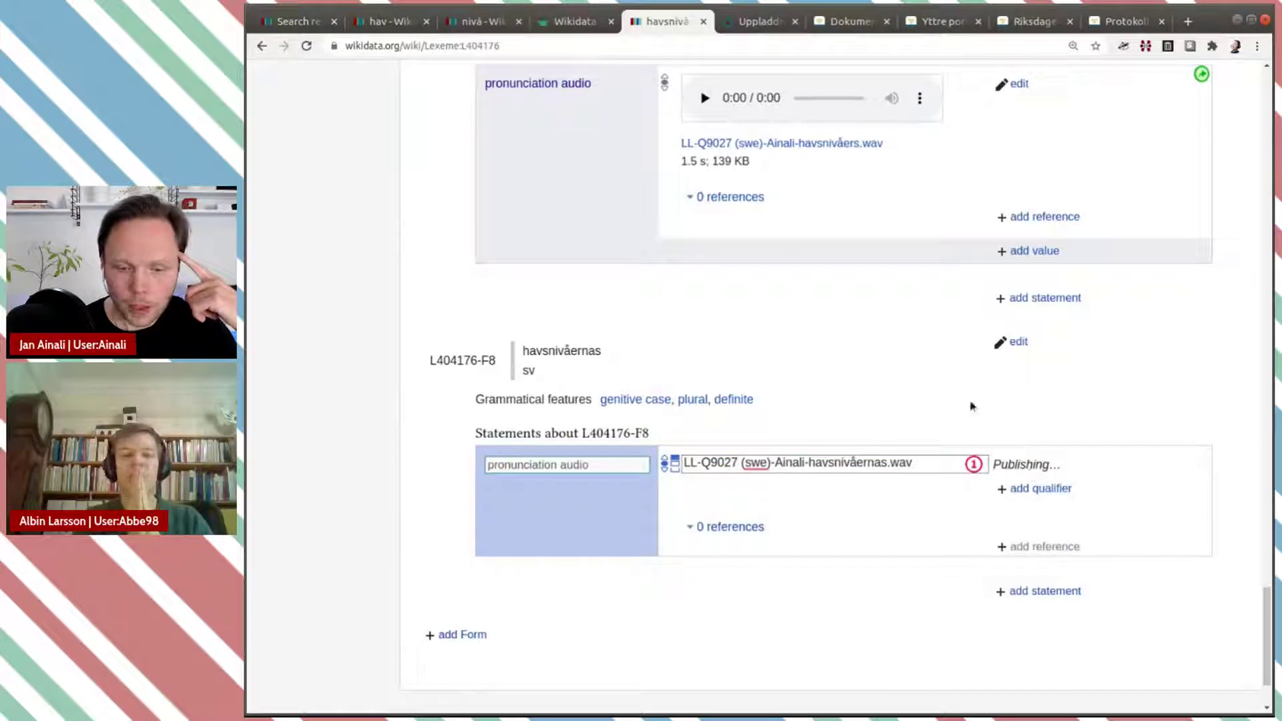
Step: Review the pronunciation audio statements across the lexeme's forms, up to its usage example and Senses section
{"action": "scroll", "coordinate": [915, 411], "scroll_direction": "up", "scroll_amount": 8}
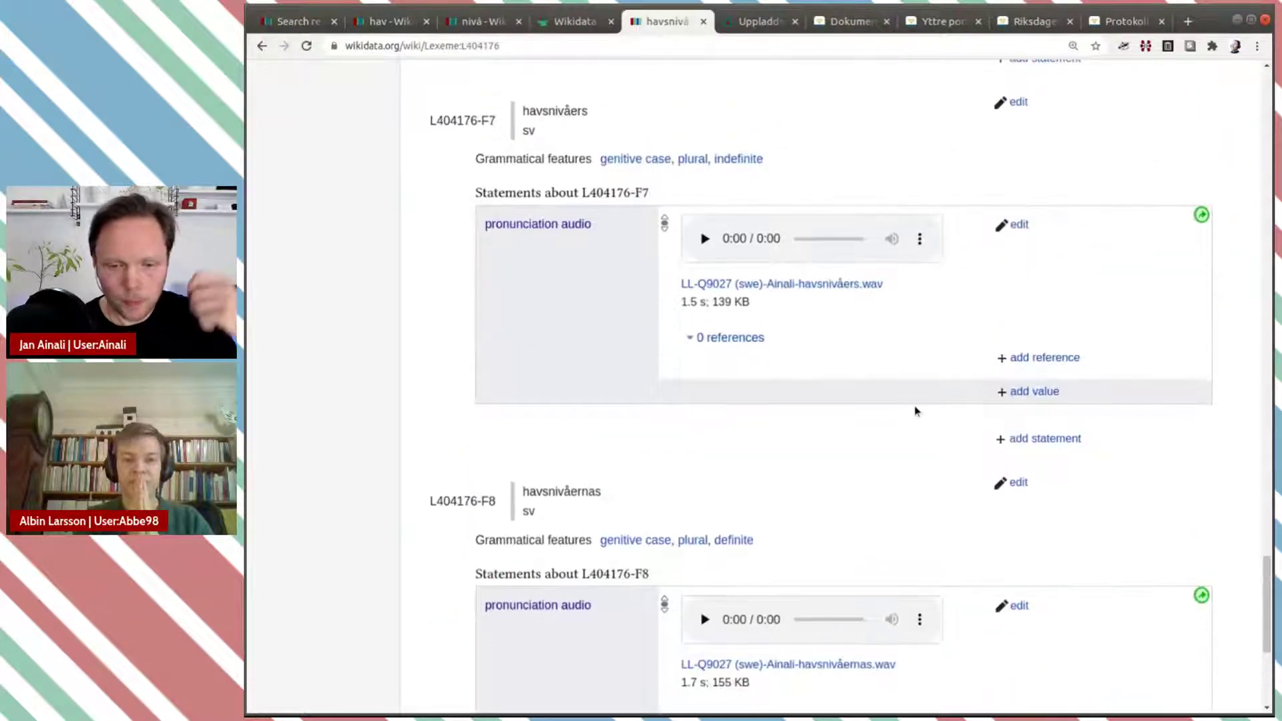
{"action": "scroll", "coordinate": [917, 412], "scroll_direction": "up", "scroll_amount": 10}
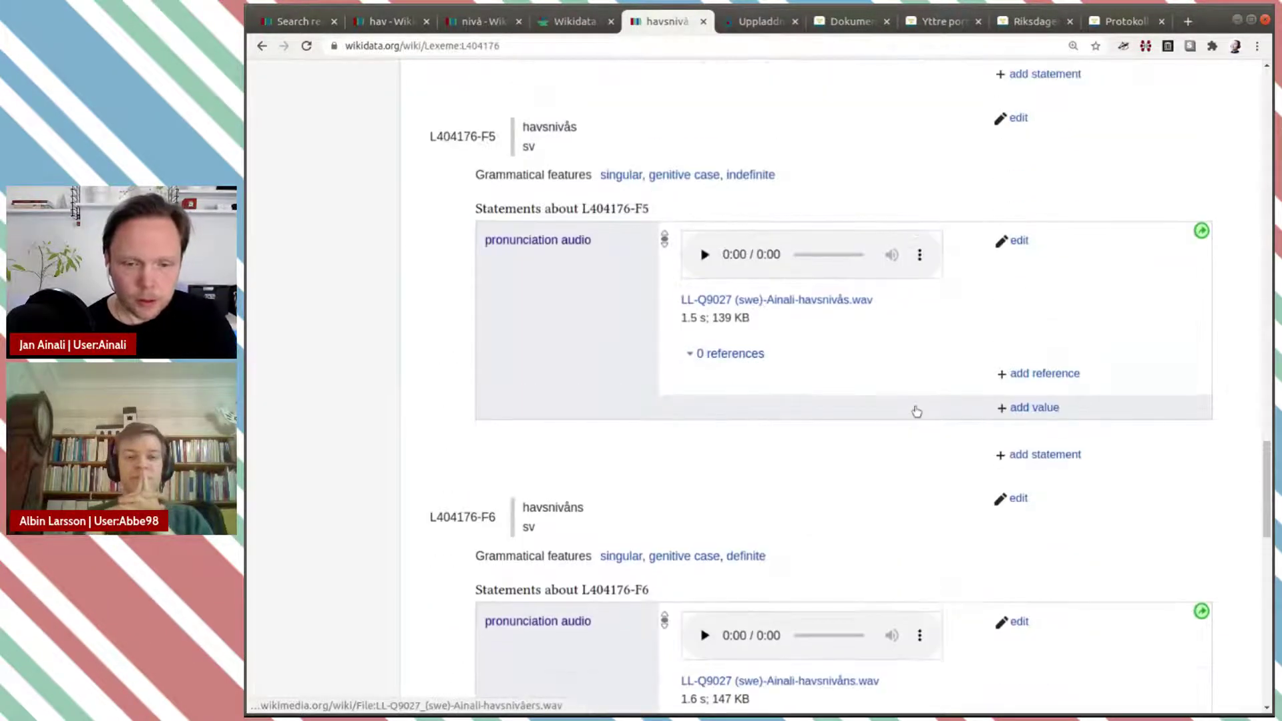
{"action": "scroll", "coordinate": [916, 412], "scroll_direction": "up", "scroll_amount": 5}
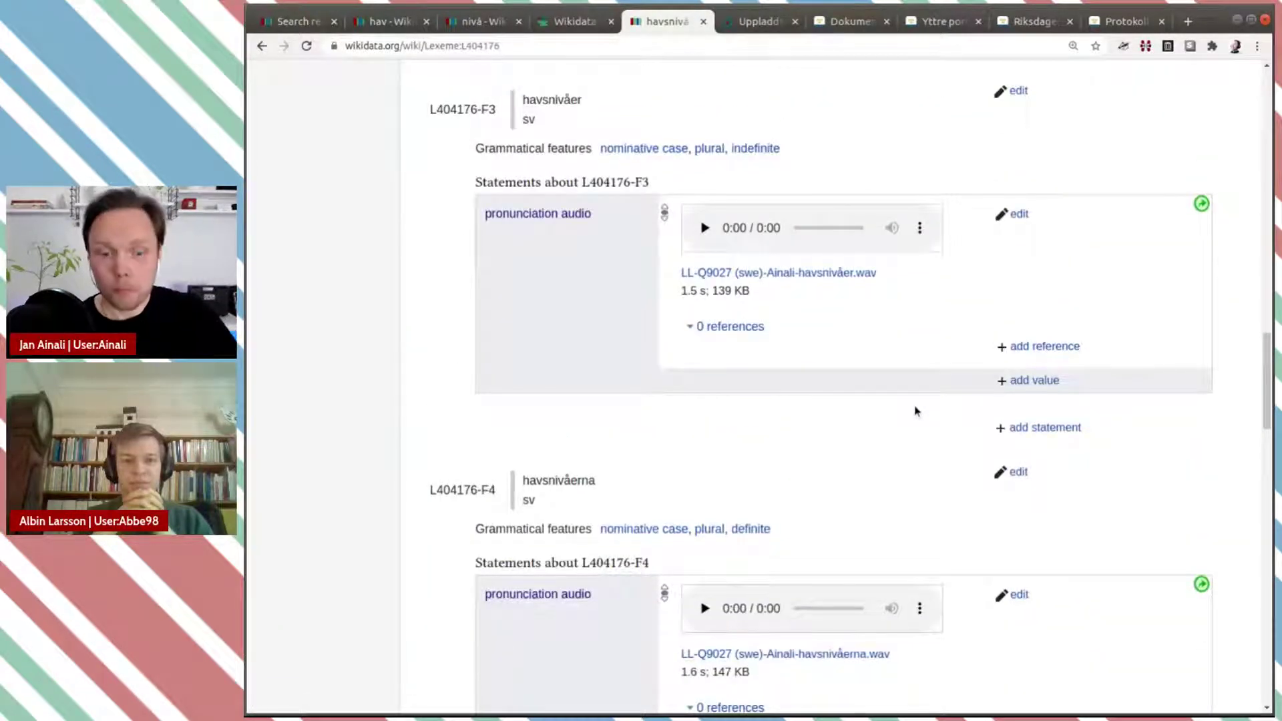
{"action": "scroll", "coordinate": [916, 411], "scroll_direction": "up", "scroll_amount": 3}
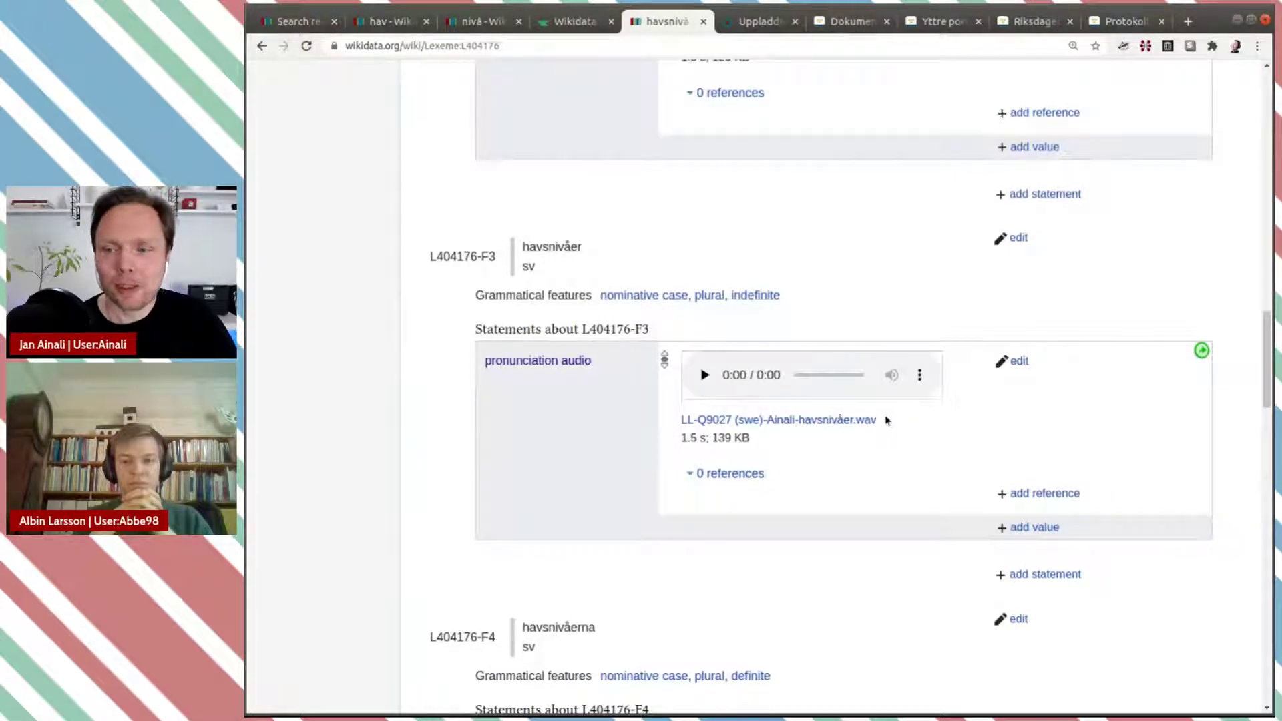
{"action": "scroll", "coordinate": [887, 419], "scroll_direction": "up", "scroll_amount": 1}
{"action": "scroll", "coordinate": [887, 419], "scroll_direction": "up", "scroll_amount": 15}
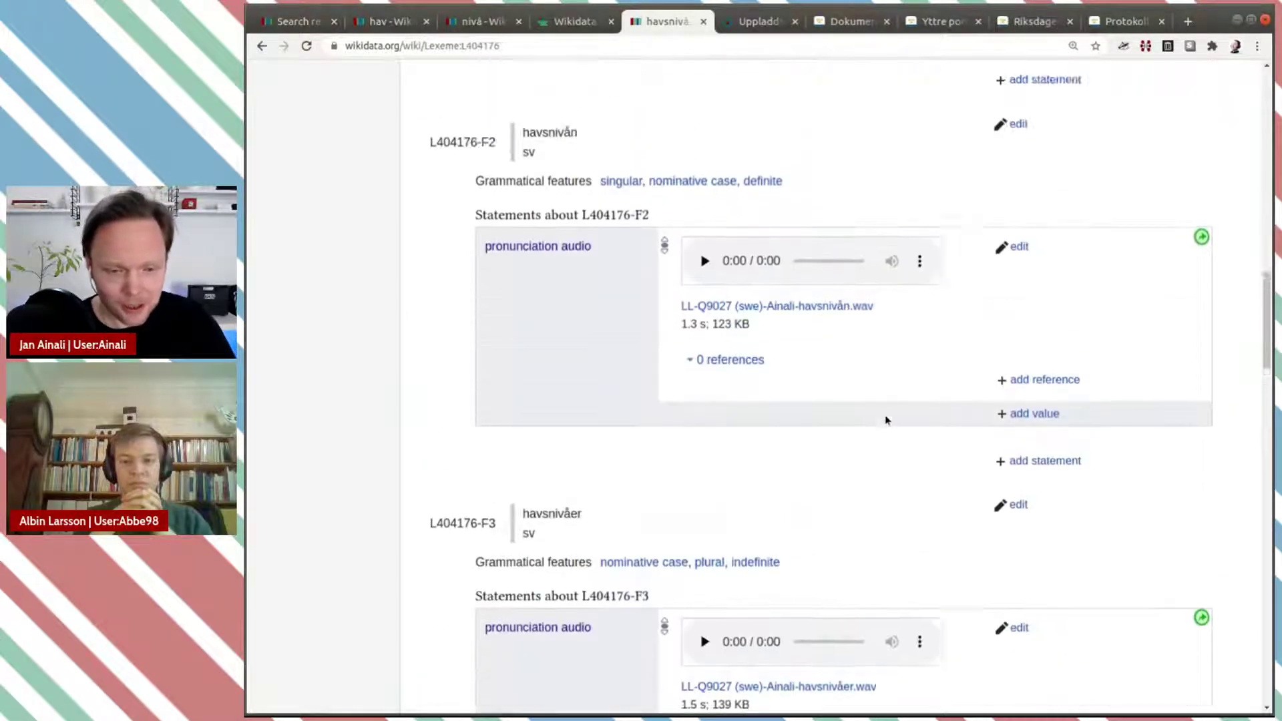
{"action": "scroll", "coordinate": [886, 420], "scroll_direction": "up", "scroll_amount": 5}
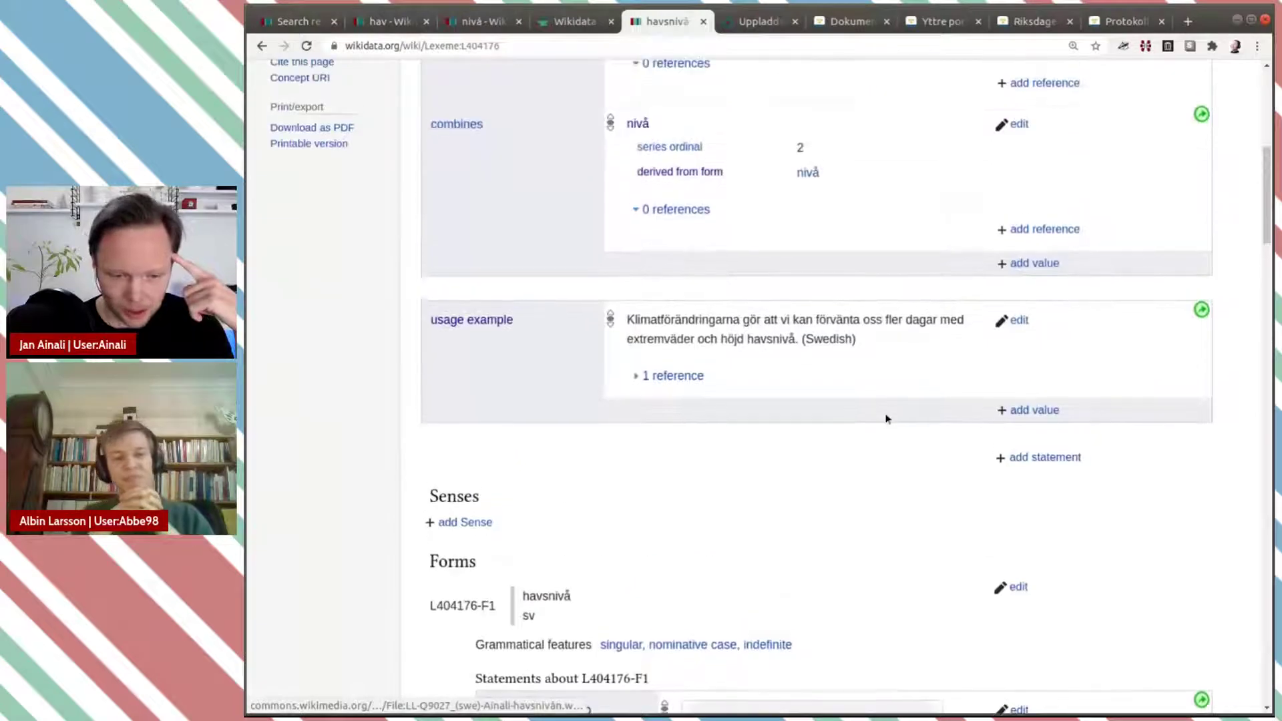
{"action": "scroll", "coordinate": [887, 419], "scroll_direction": "down", "scroll_amount": 3}
{"action": "scroll", "coordinate": [887, 419], "scroll_direction": "down", "scroll_amount": 4}
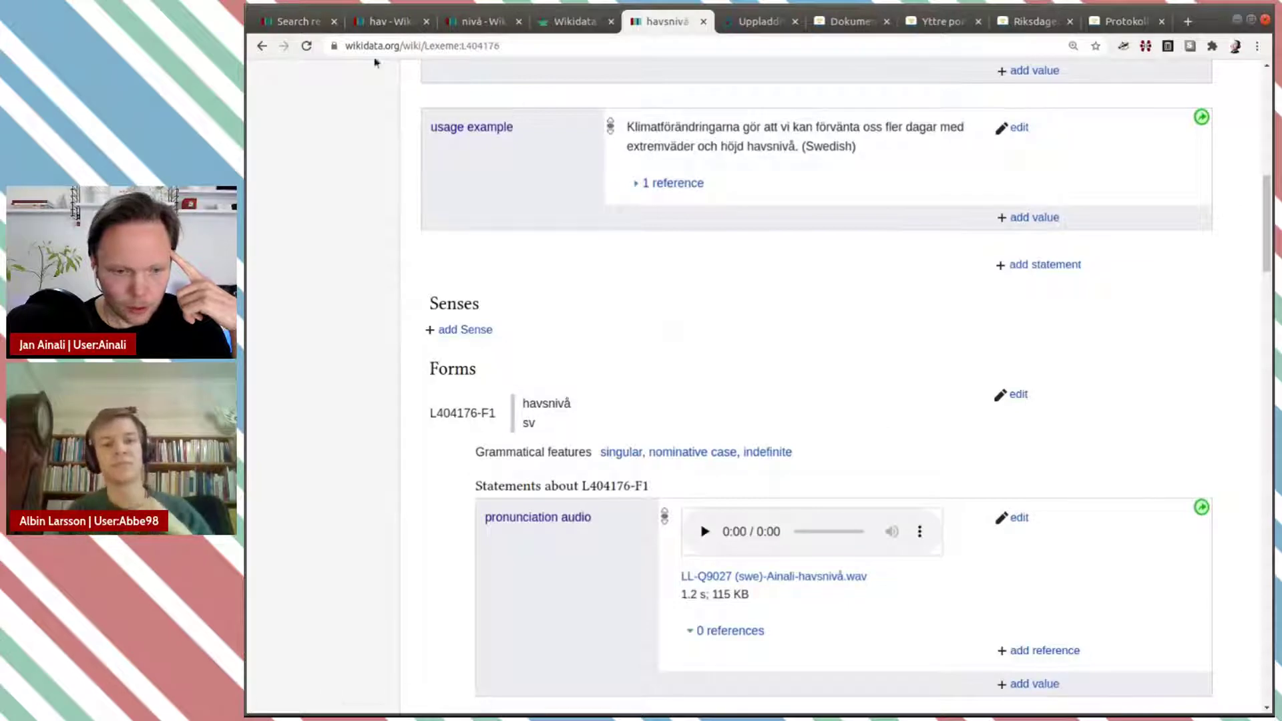
Step: Search Wikidata for "sea level", open the item about the average level of Earth's oceans, and check its labels and statements
{"action": "left_click", "coordinate": [283, 22]}
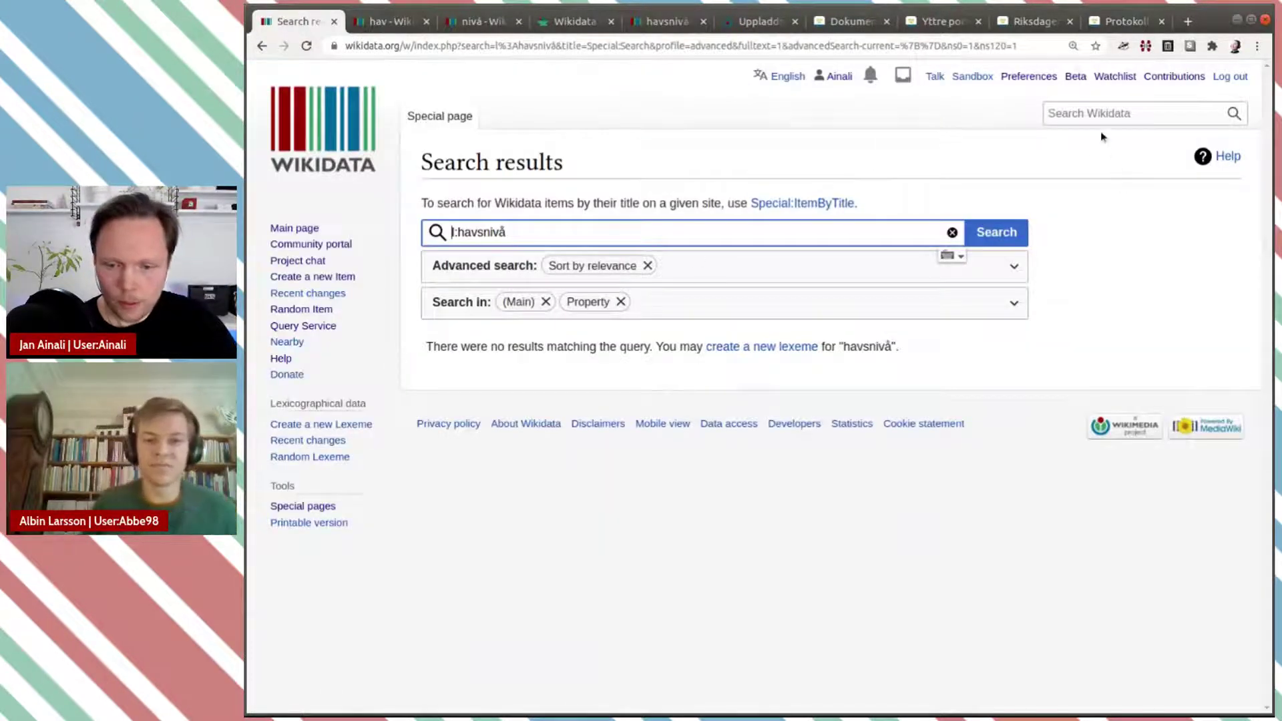
{"action": "left_click", "coordinate": [1101, 116]}
{"action": "type", "text": "sea level"}
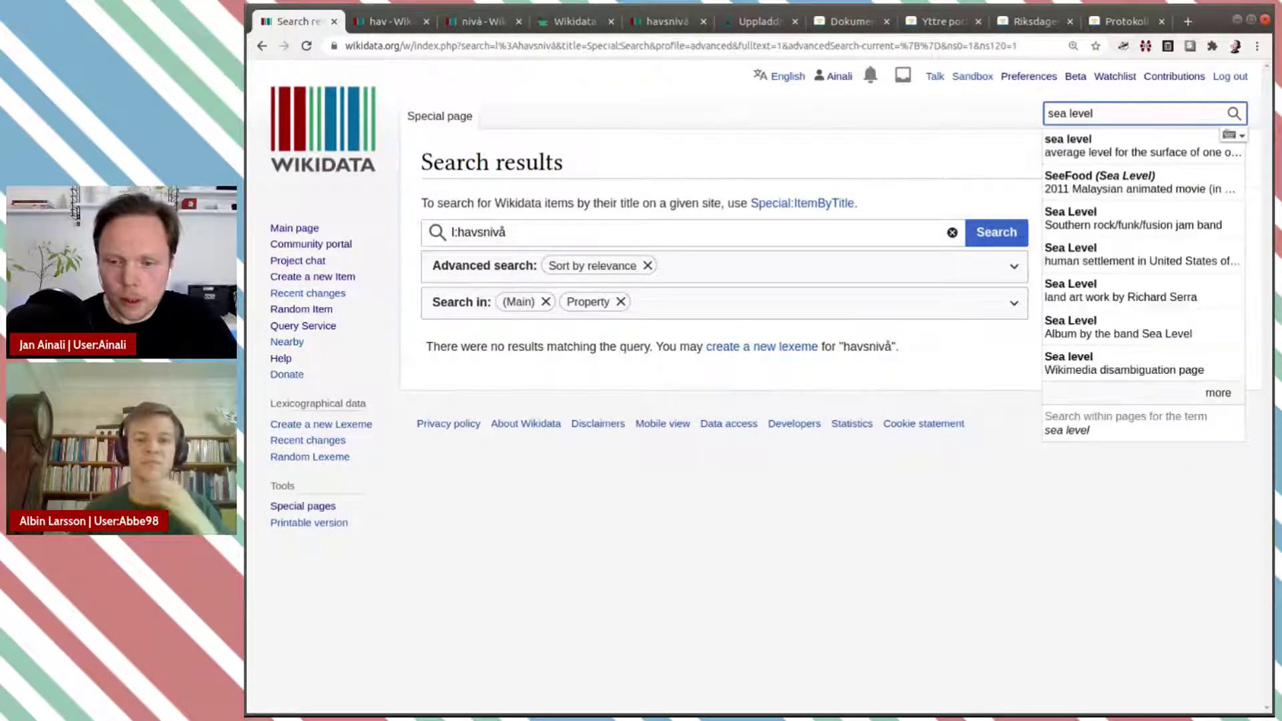
{"action": "left_click", "coordinate": [1105, 142]}
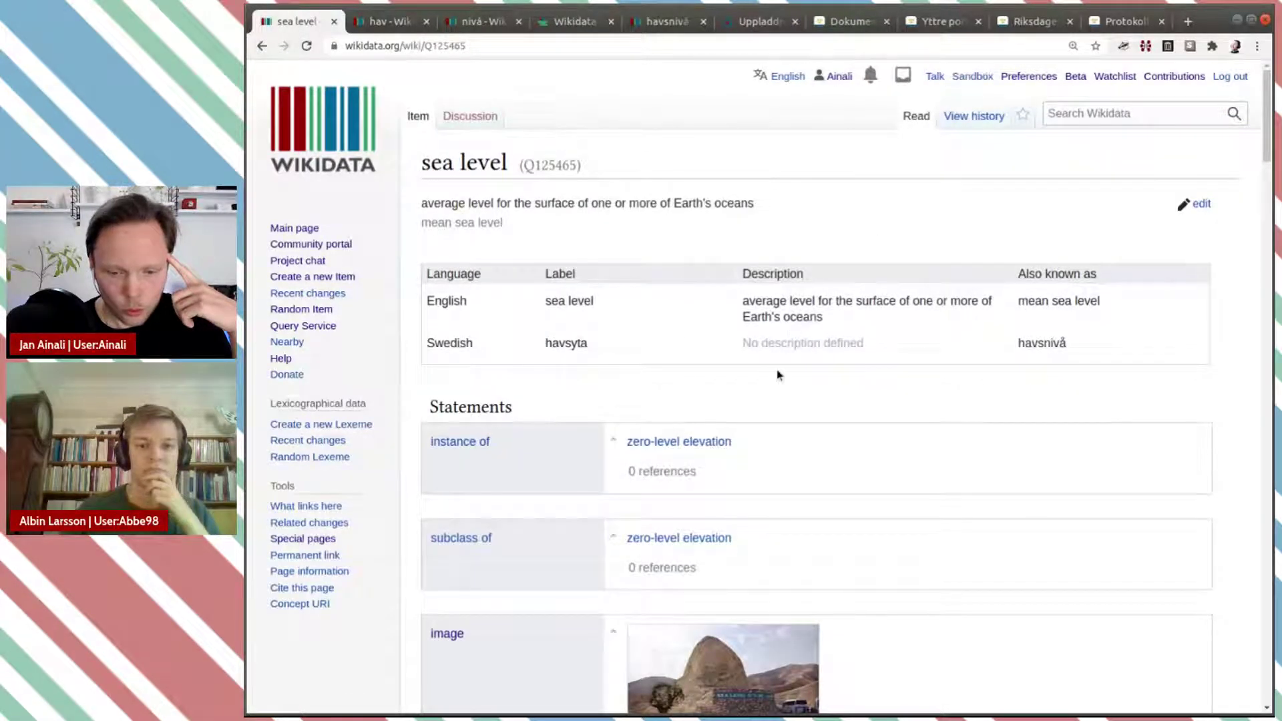
{"action": "scroll", "coordinate": [774, 415], "scroll_direction": "down", "scroll_amount": 2}
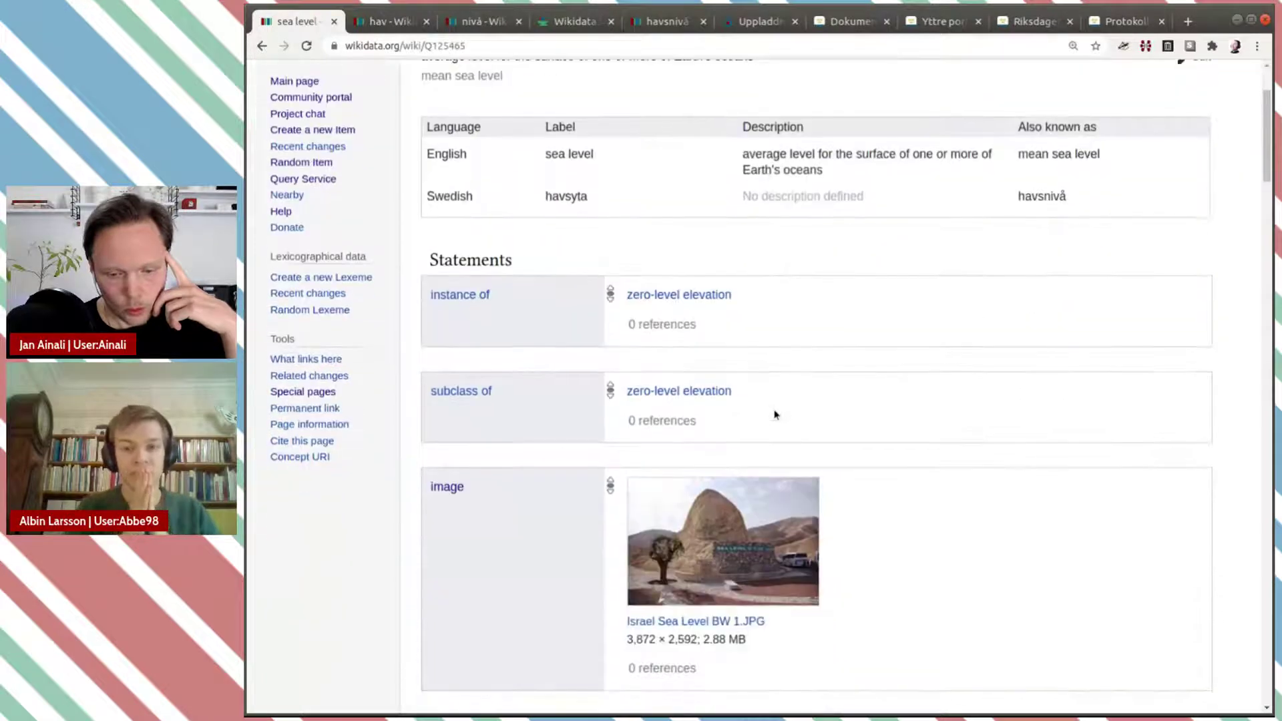
{"action": "scroll", "coordinate": [774, 415], "scroll_direction": "up", "scroll_amount": 2}
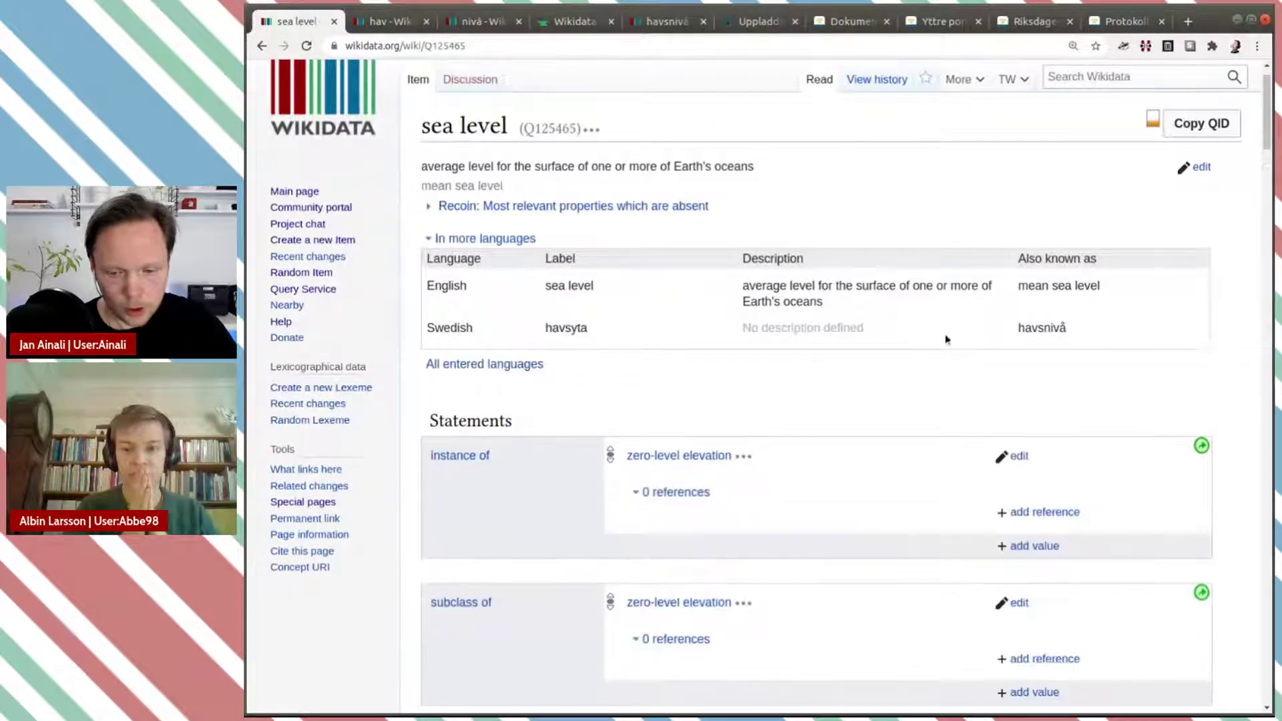
Step: Copy the item's Swedish alias havsnivå, search Wikidata for it to check for other matching items, and dismiss the suggestions
{"action": "double_click", "coordinate": [1040, 328]}
{"action": "key", "text": "ctrl+c"}
{"action": "left_click", "coordinate": [1115, 77]}
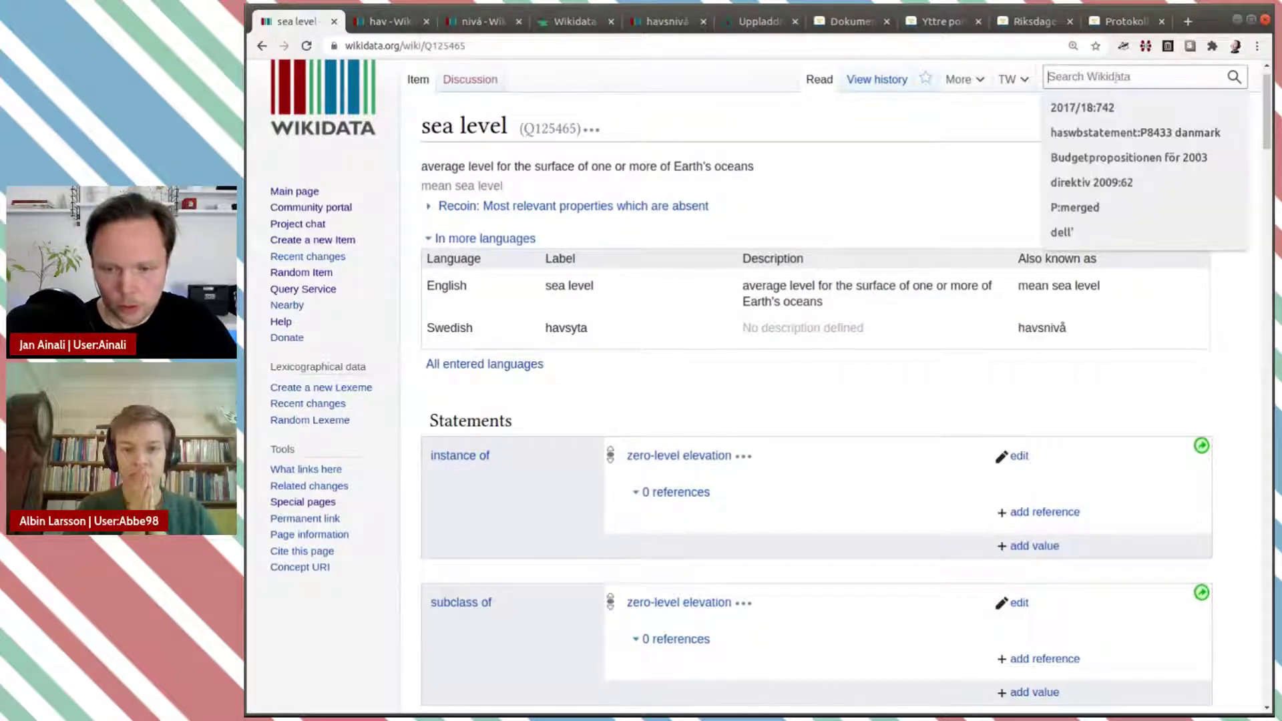
{"action": "key", "text": "ctrl+v"}
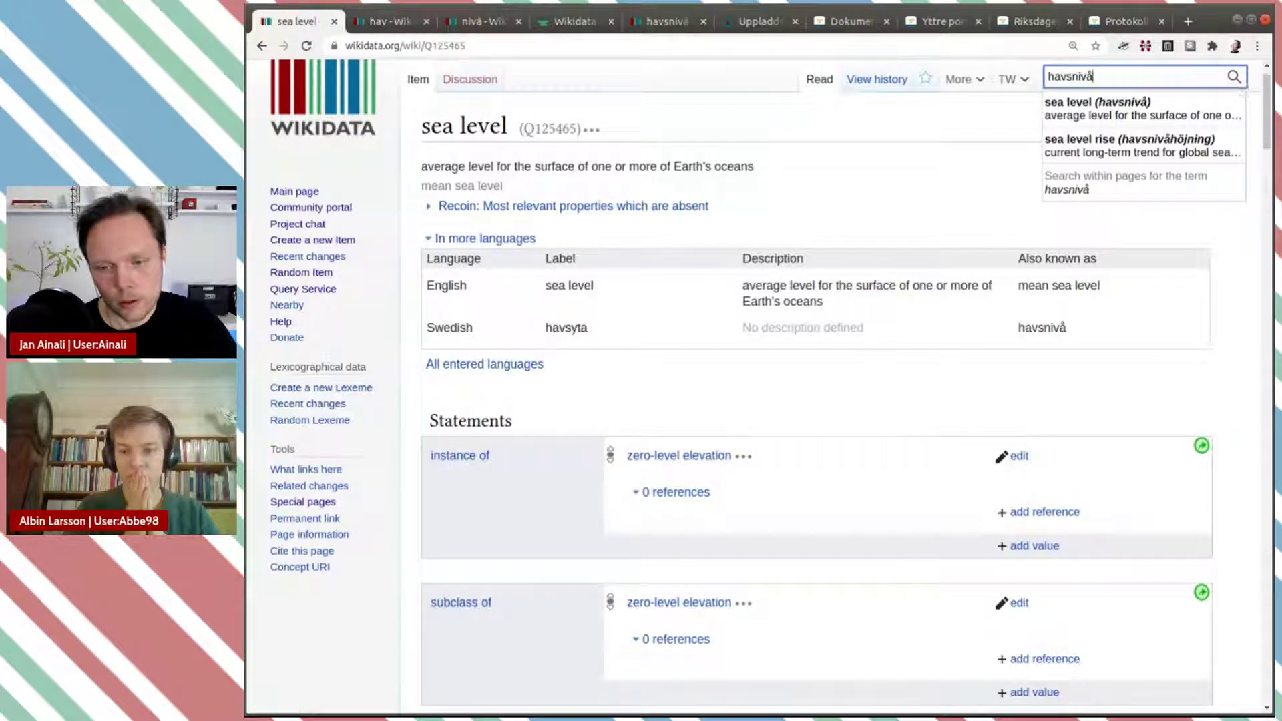
{"action": "left_click", "coordinate": [868, 195]}
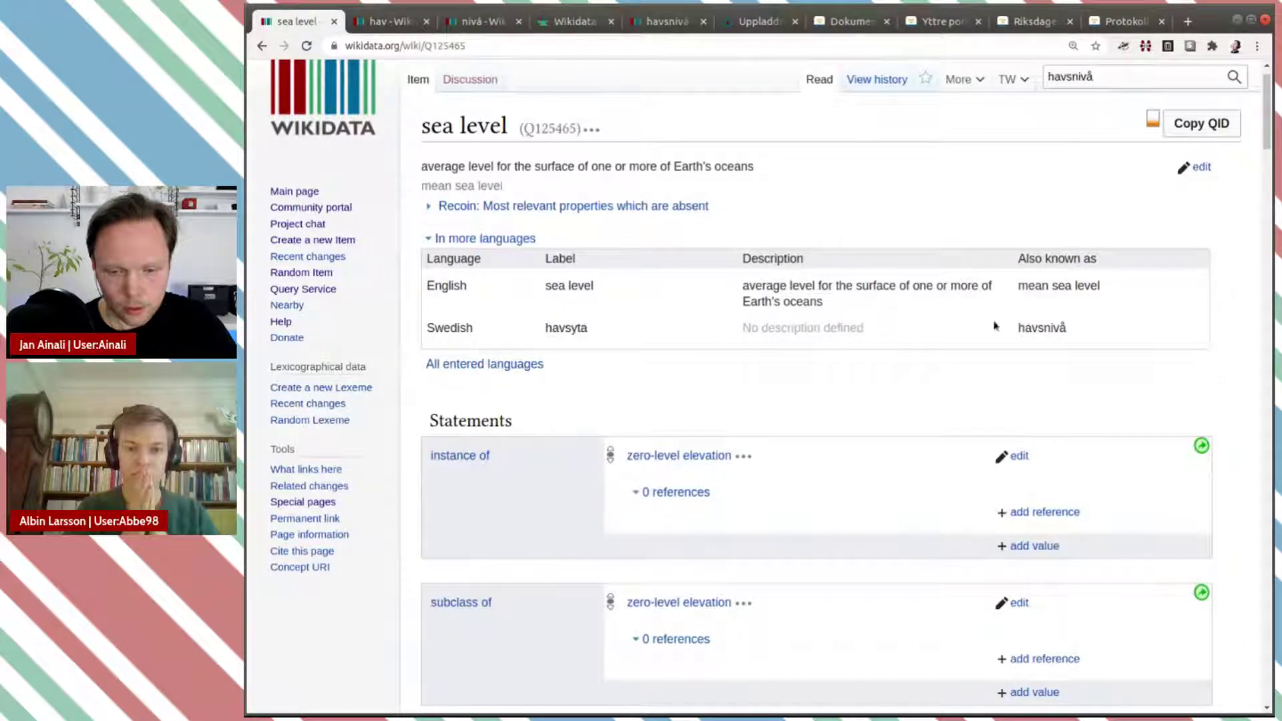
Step: Edit the sea level item's Swedish terms, setting the label to havsnivå and the alias to havsyta
{"action": "left_click", "coordinate": [1200, 167]}
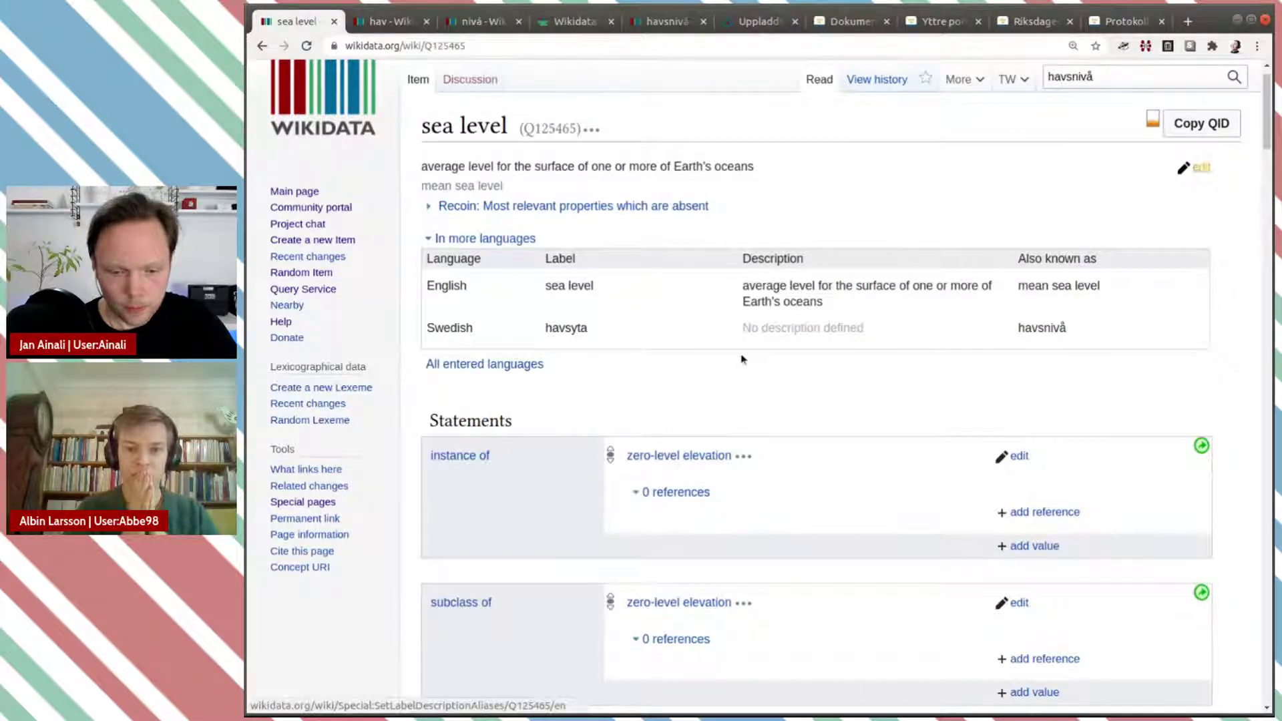
{"action": "left_click", "coordinate": [1045, 325]}
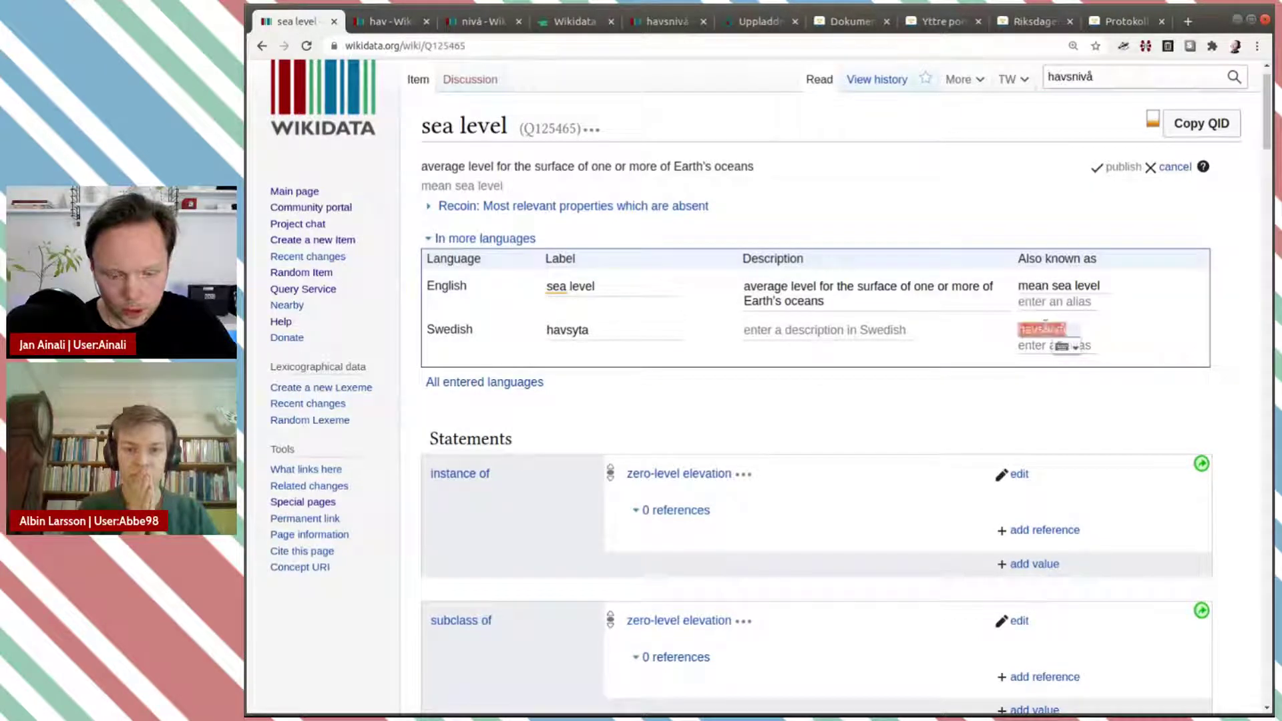
{"action": "left_click", "coordinate": [556, 330]}
{"action": "key", "text": "ctrl+v"}
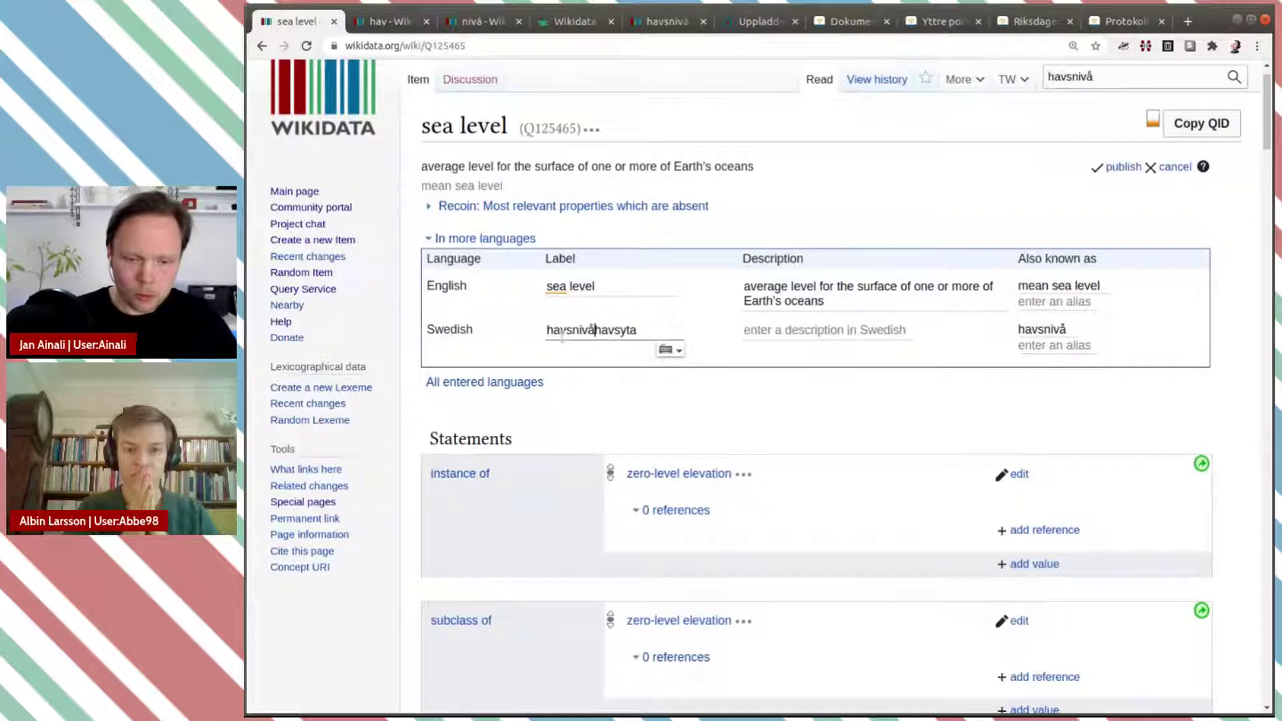
{"action": "key", "text": "shift+End"}
{"action": "key", "text": "Delete"}
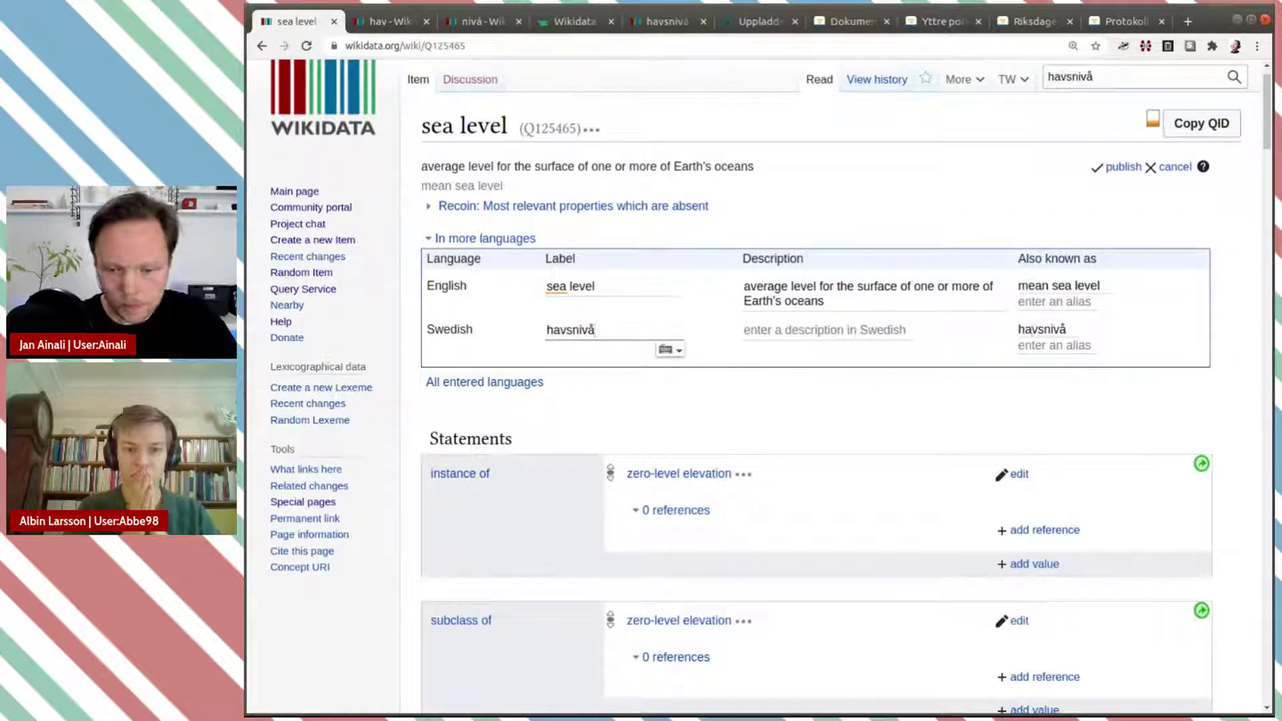
{"action": "double_click", "coordinate": [1042, 330]}
{"action": "type", "text": "havsyta"}
Step: Set the sea level item's Swedish description to "medelhöjd för ytan av ett eller flera hav på jorden", copy that text, and publish the terms
{"action": "left_click", "coordinate": [822, 331]}
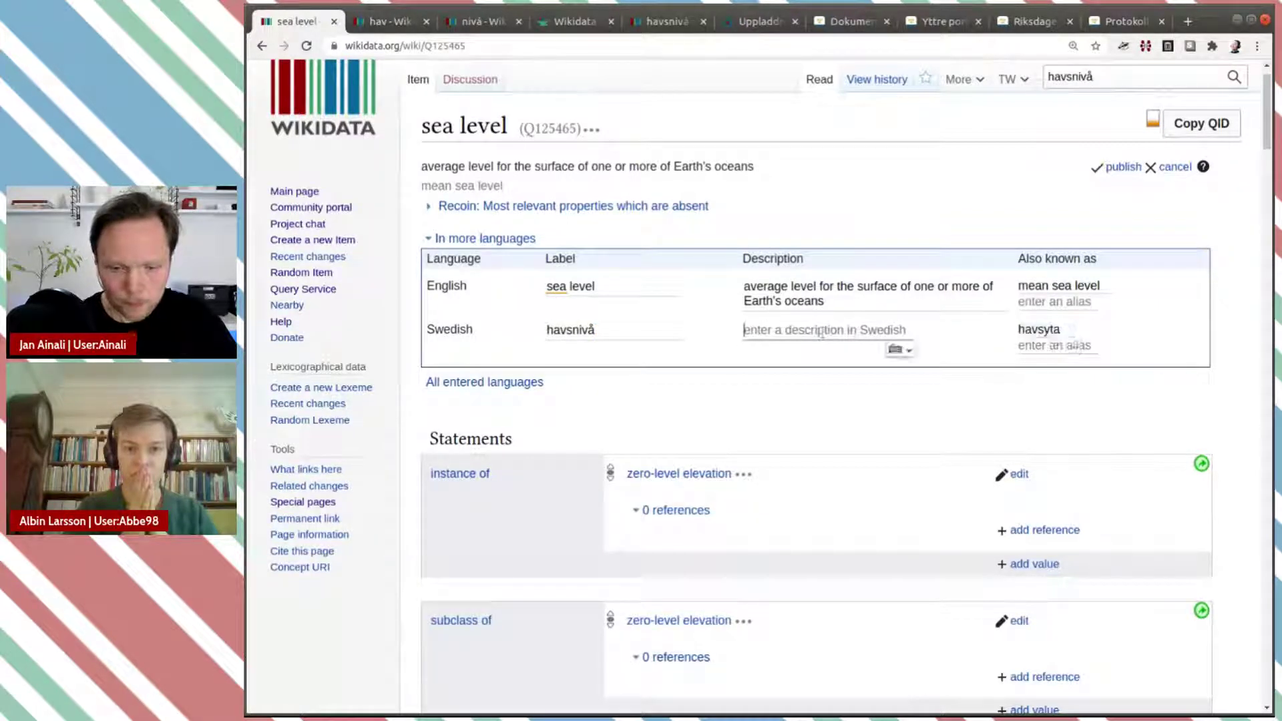
{"action": "type", "text": "me"}
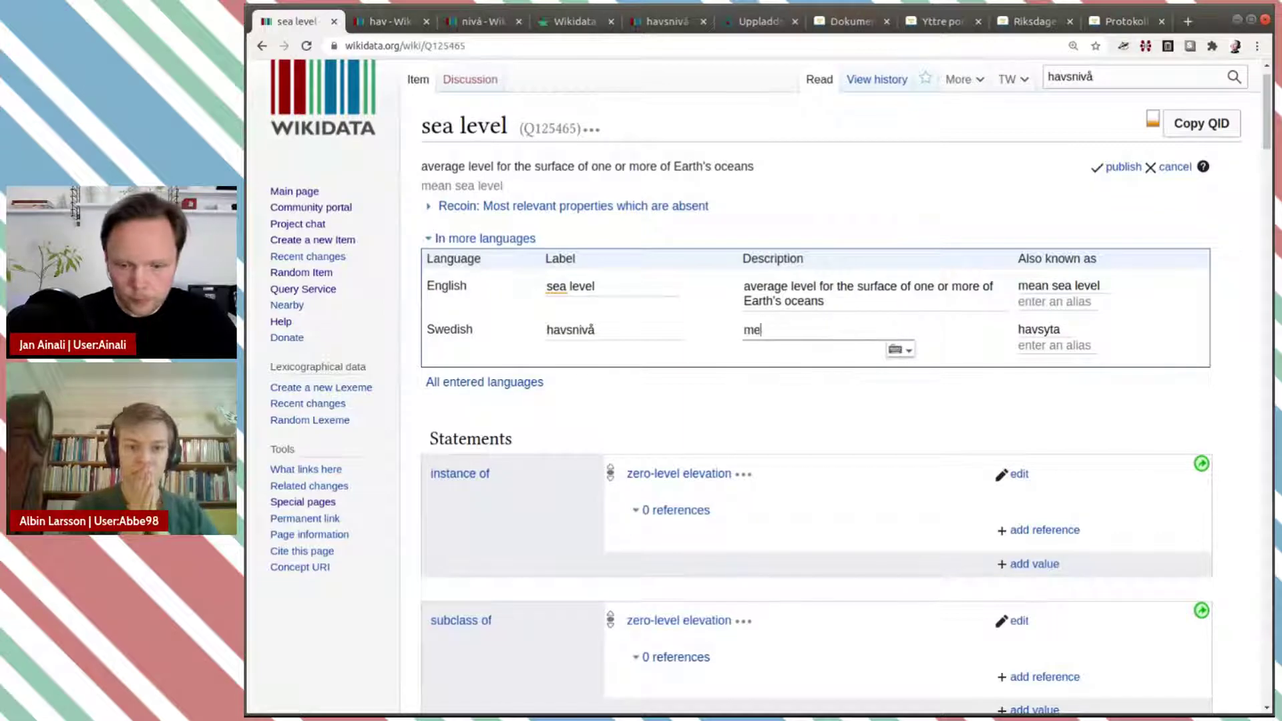
{"action": "type", "text": "dlel"}
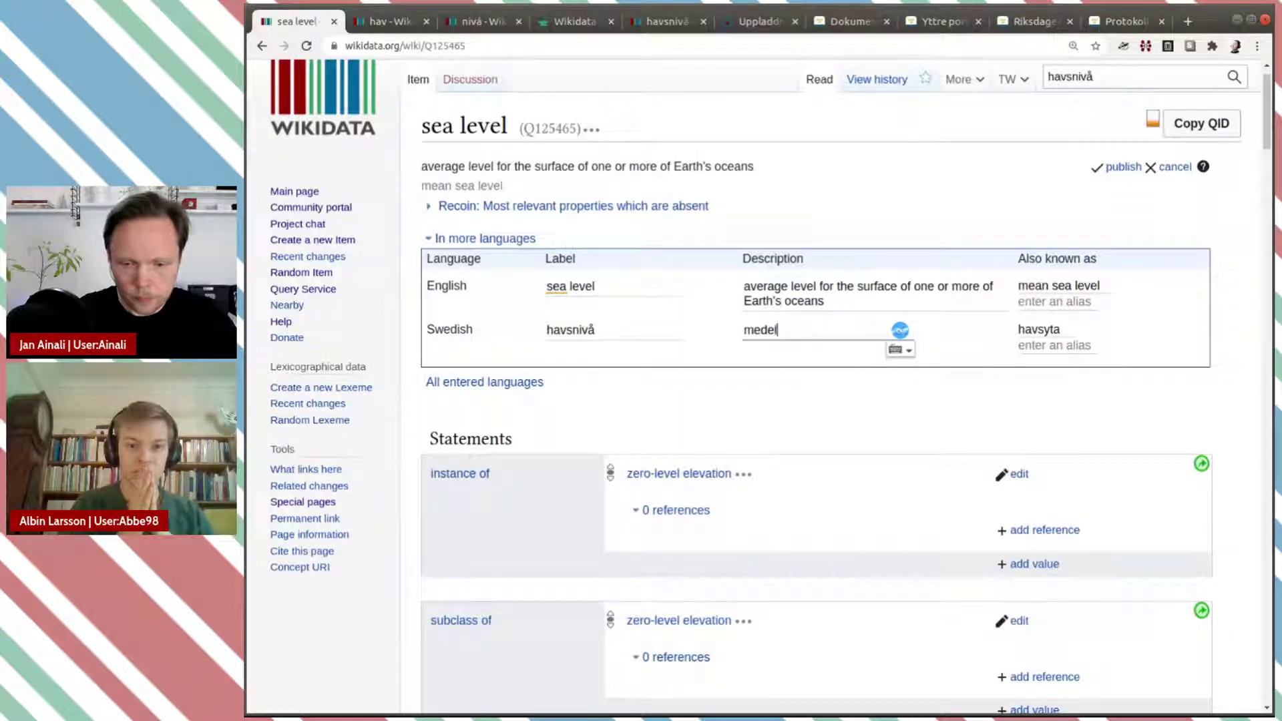
{"action": "type", "text": "h"}
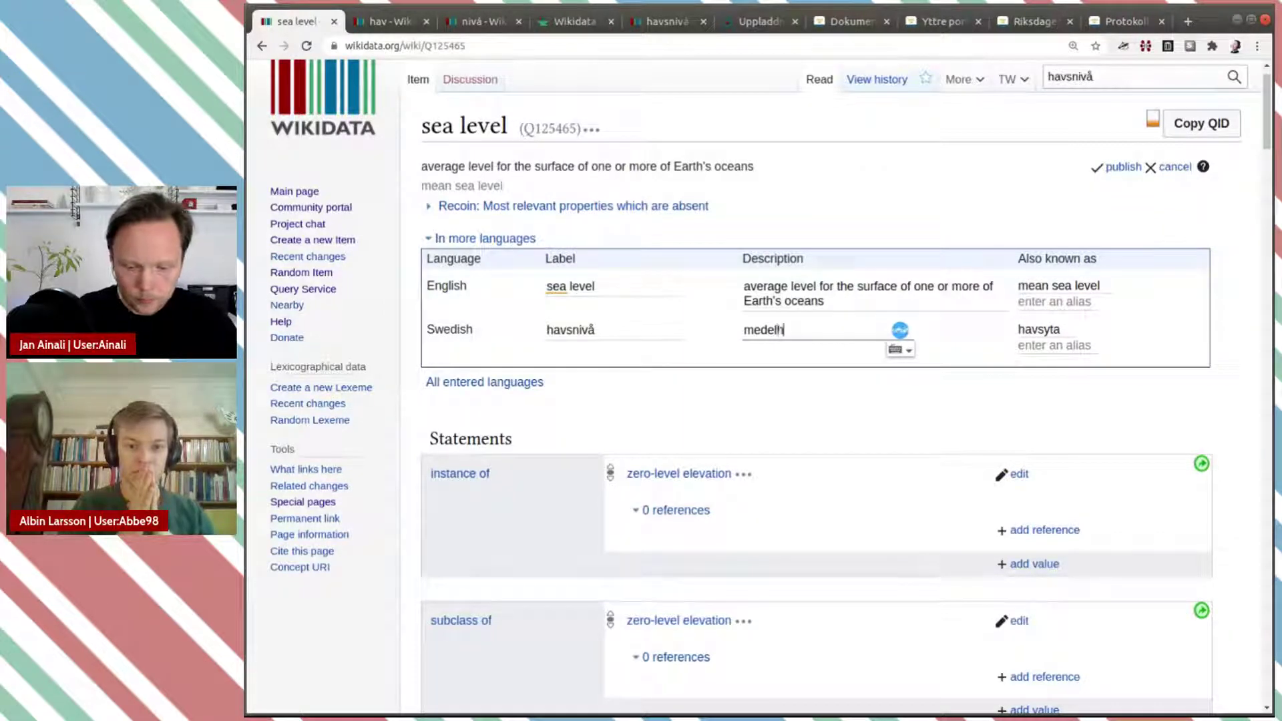
{"action": "type", "text": "öjd fö"}
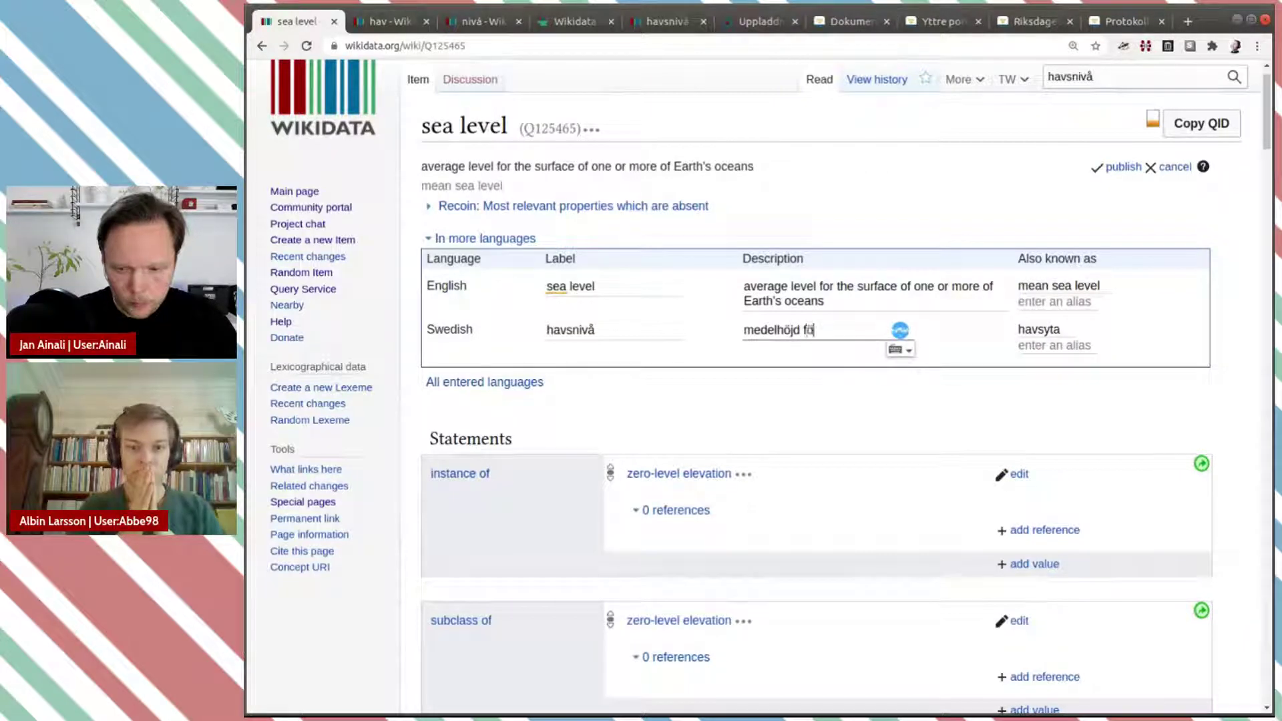
{"action": "type", "text": "r ytan"}
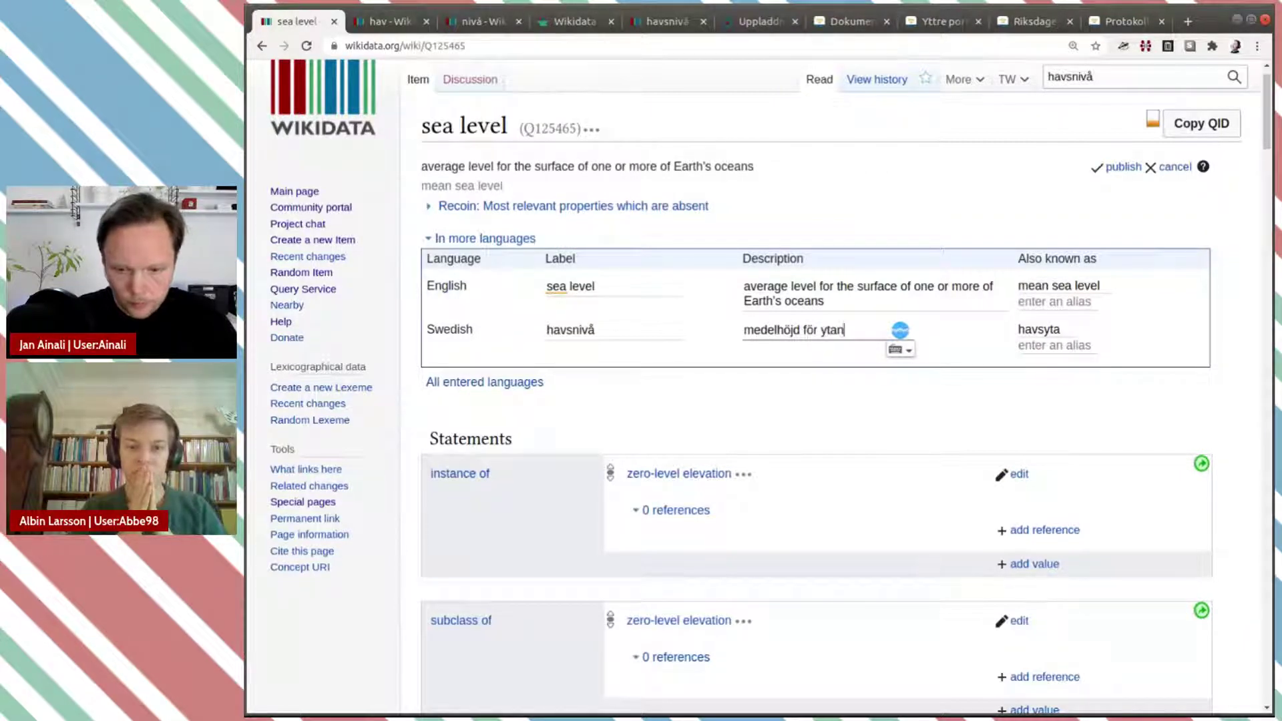
{"action": "type", "text": " av ett"}
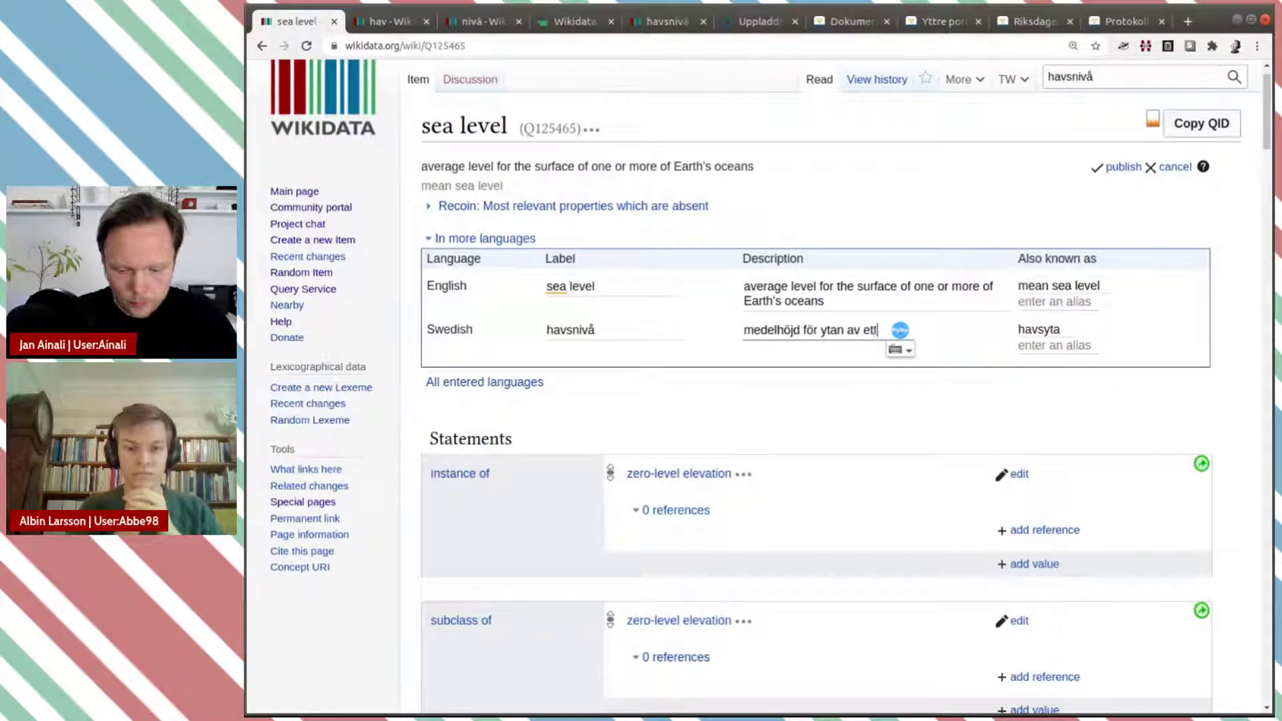
{"action": "type", "text": " eller flera"}
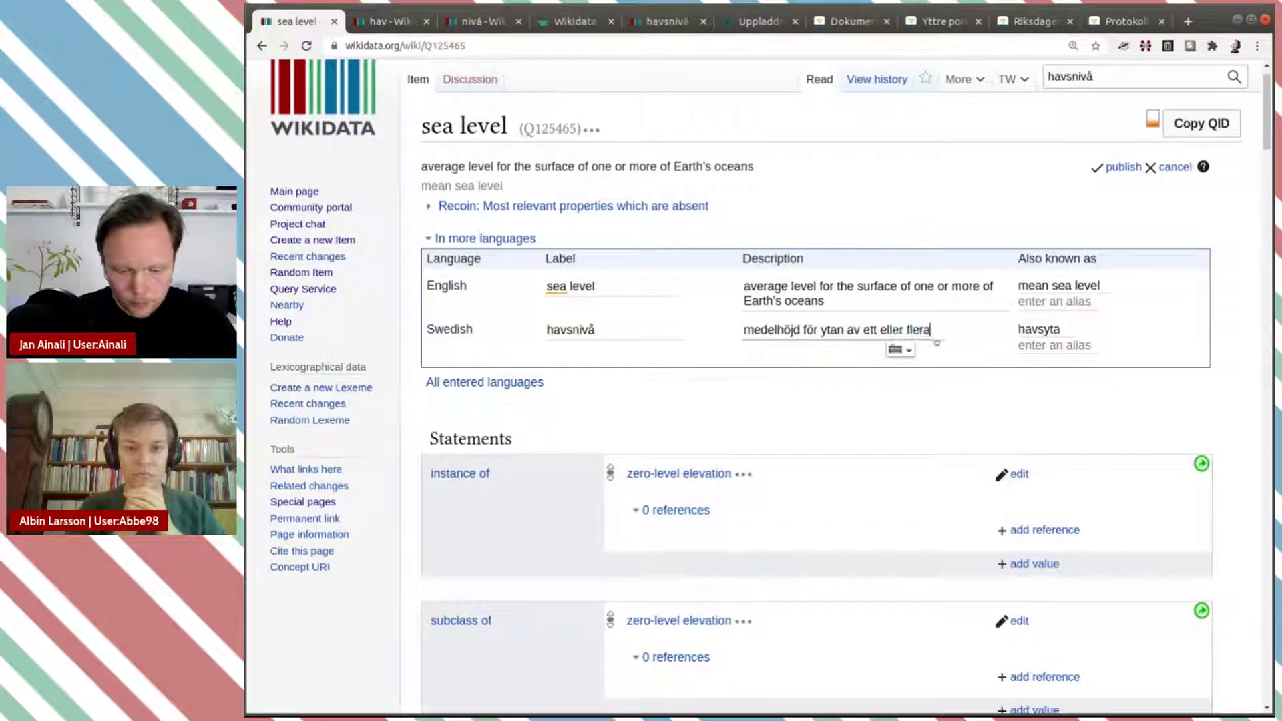
{"action": "type", "text": " hav på jorden"}
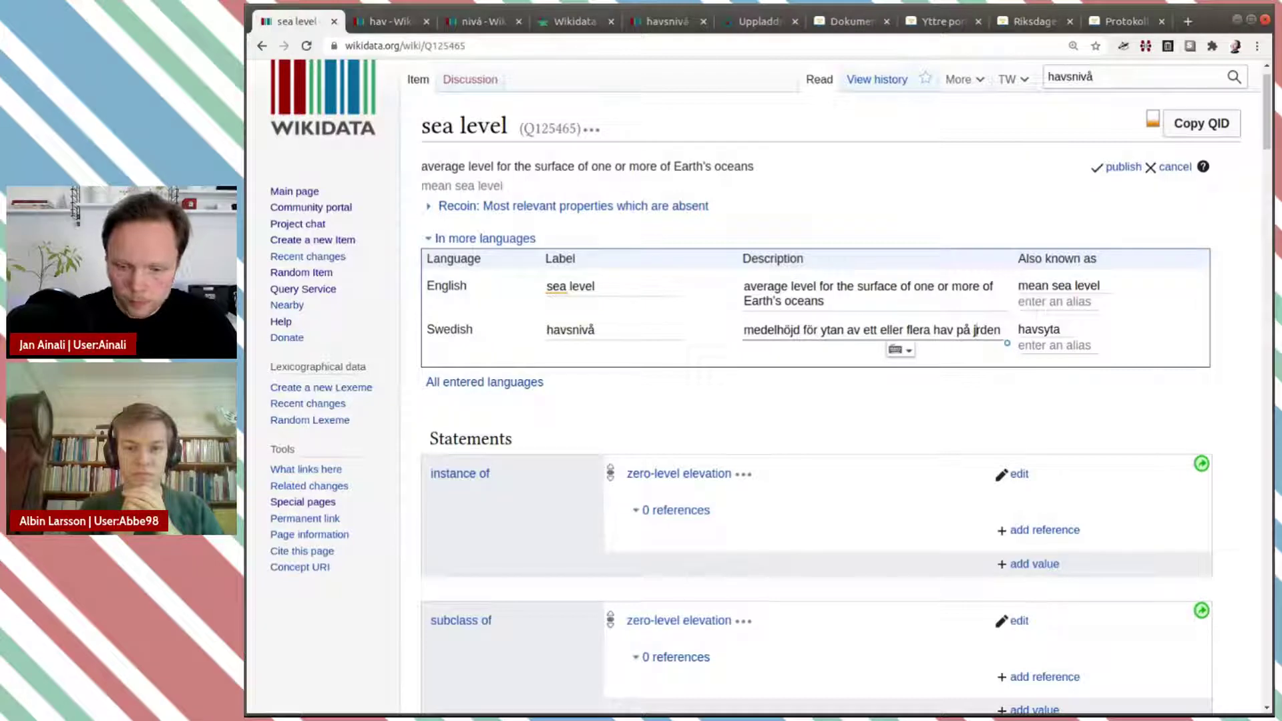
{"action": "triple_click", "coordinate": [841, 329]}
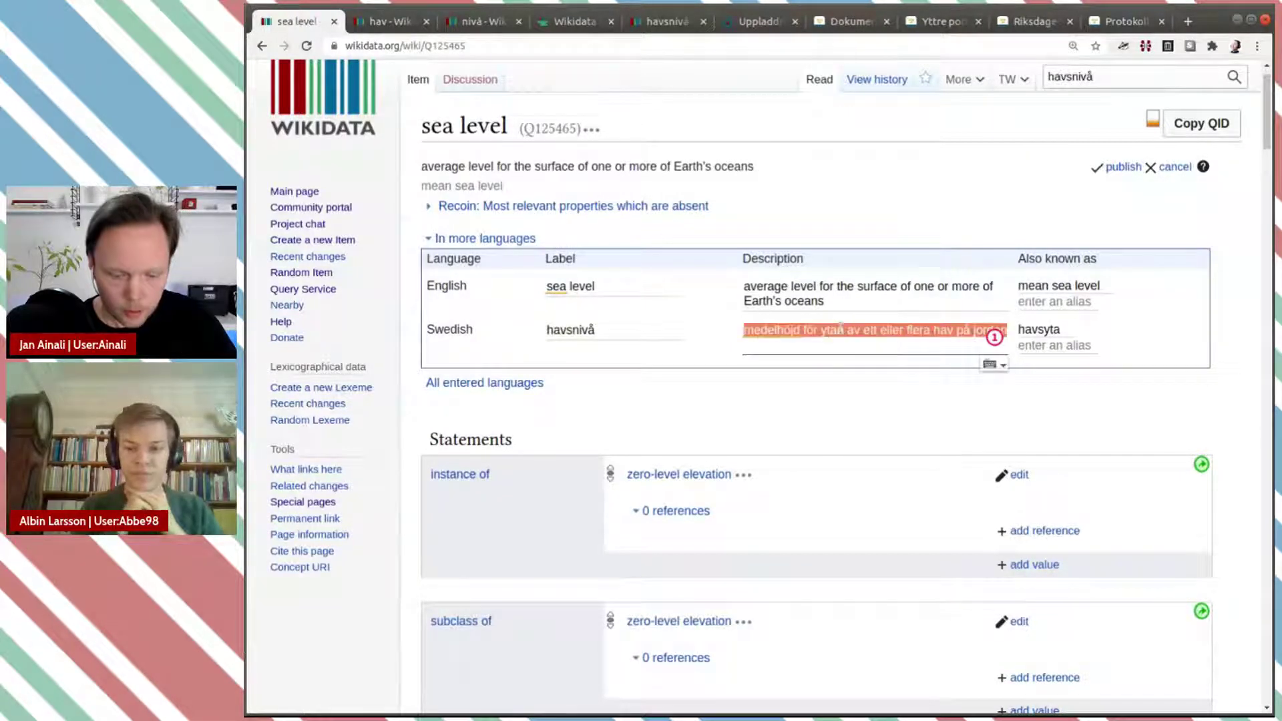
{"action": "left_click", "coordinate": [843, 329]}
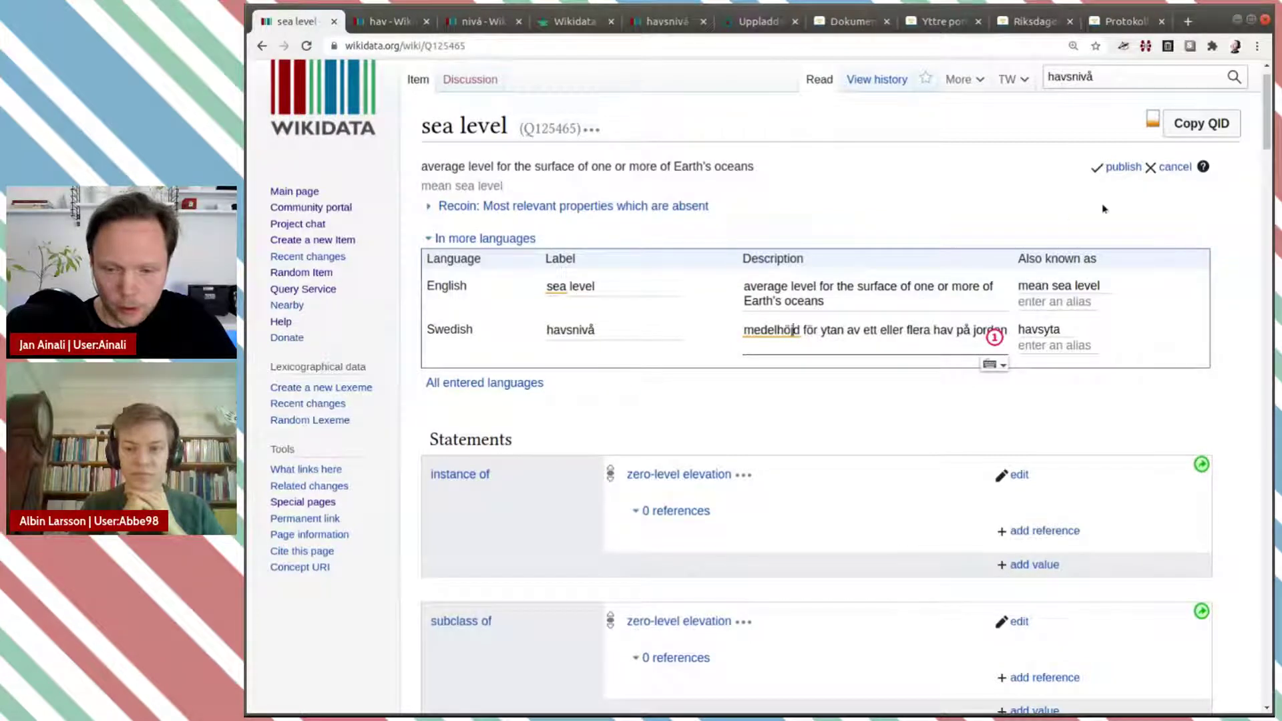
{"action": "left_click", "coordinate": [1122, 167]}
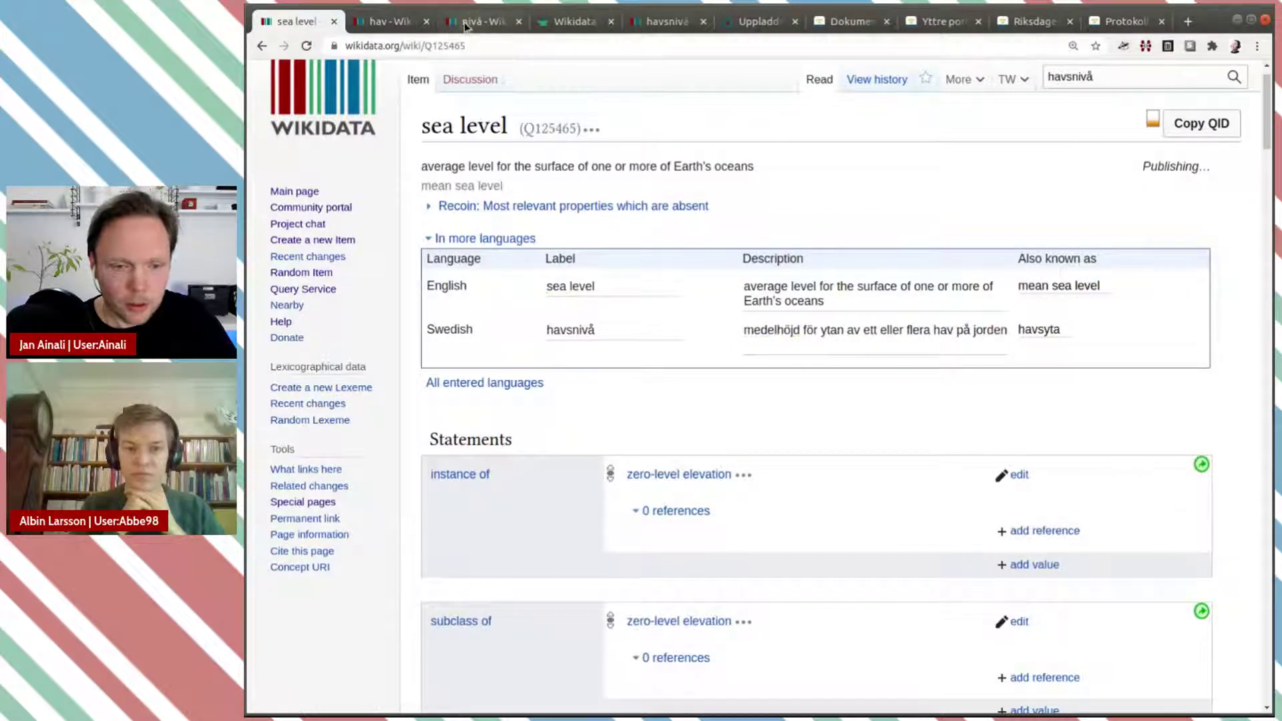
Step: Add a Swedish sense to the havsnivå lexeme with the gloss "medelhöjd för ytan av ett eller flera hav på jorden" and publish it
{"action": "left_click", "coordinate": [634, 25]}
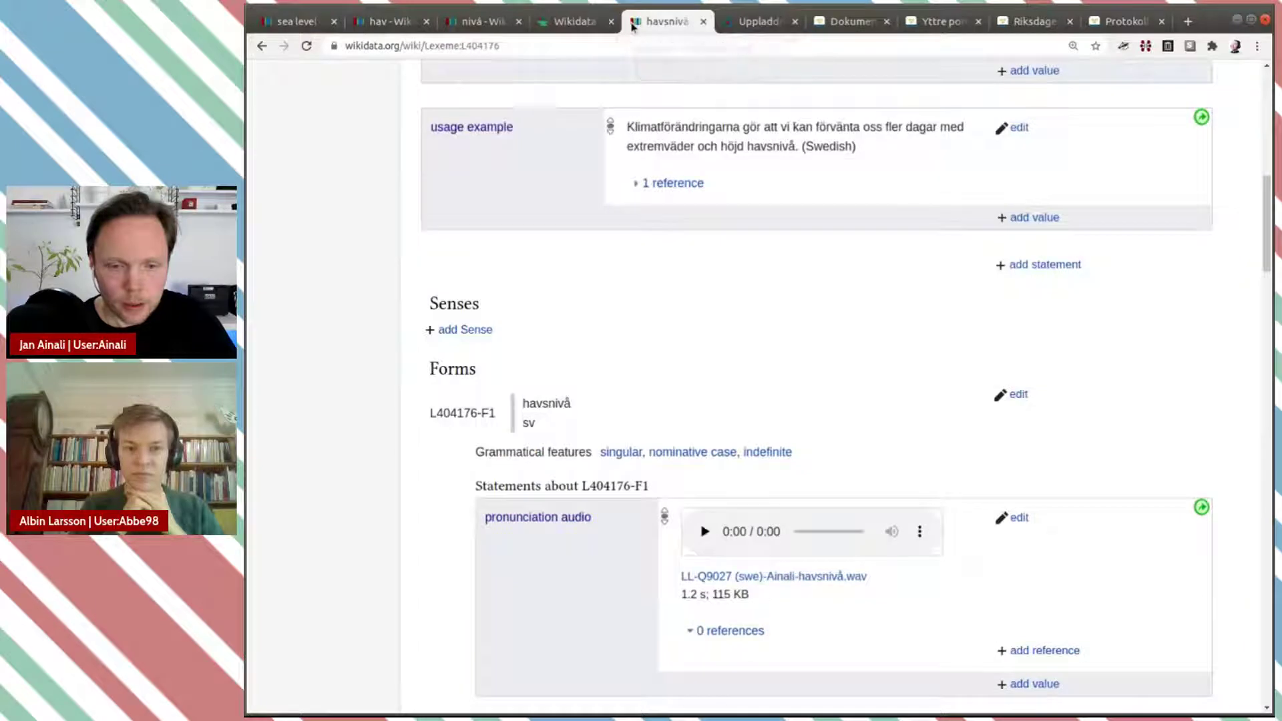
{"action": "left_click", "coordinate": [449, 330]}
{"action": "type", "text": "sv"}
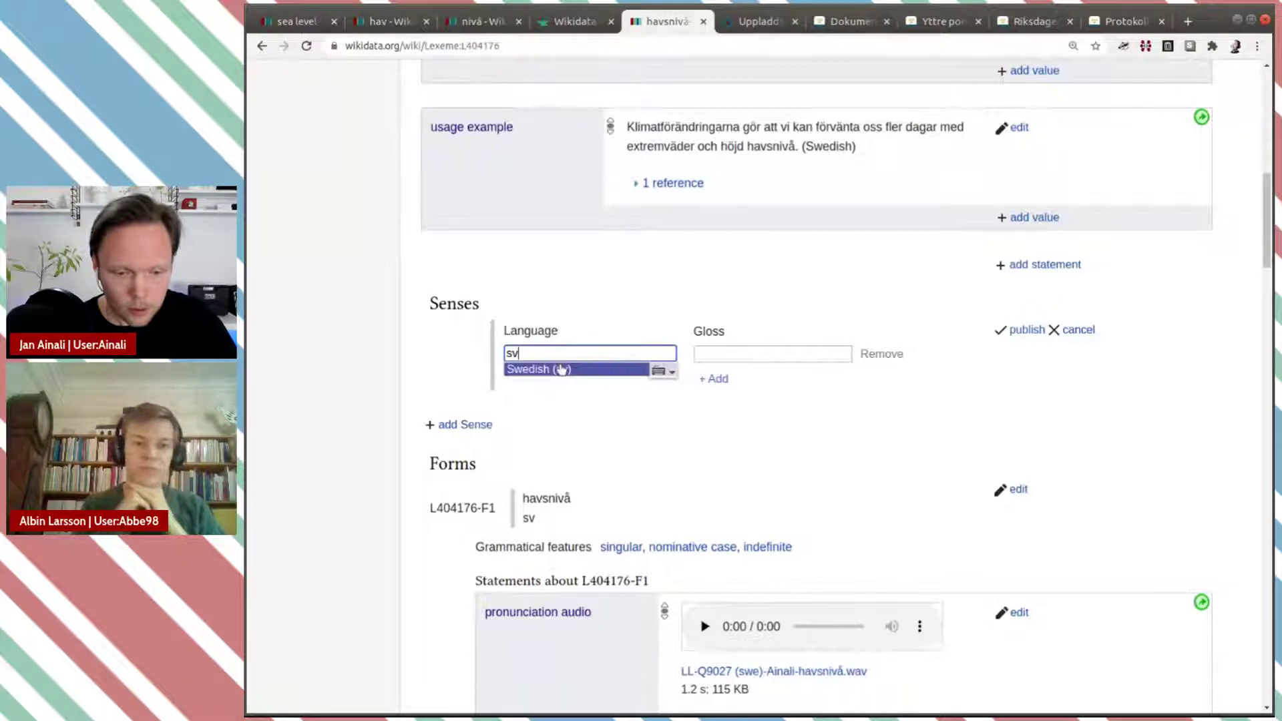
{"action": "left_click", "coordinate": [561, 369]}
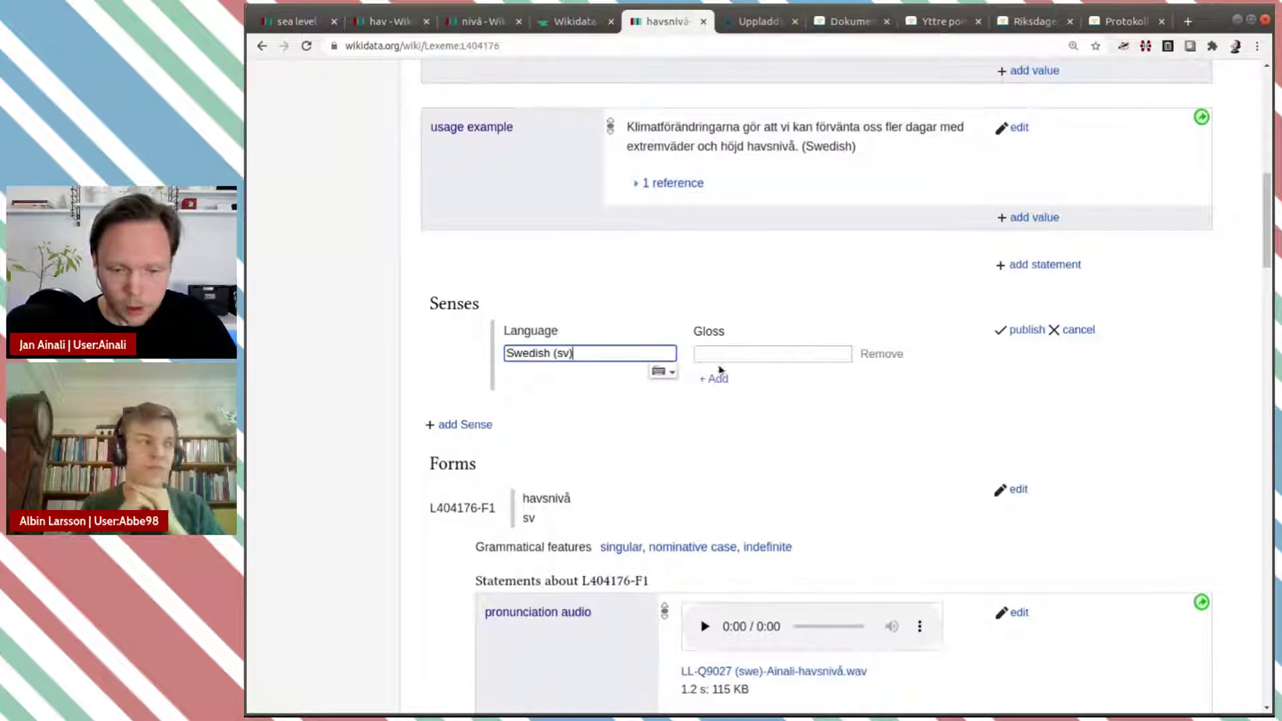
{"action": "left_click", "coordinate": [757, 354]}
{"action": "type", "text": "av ett eller flera hav på jorden"}
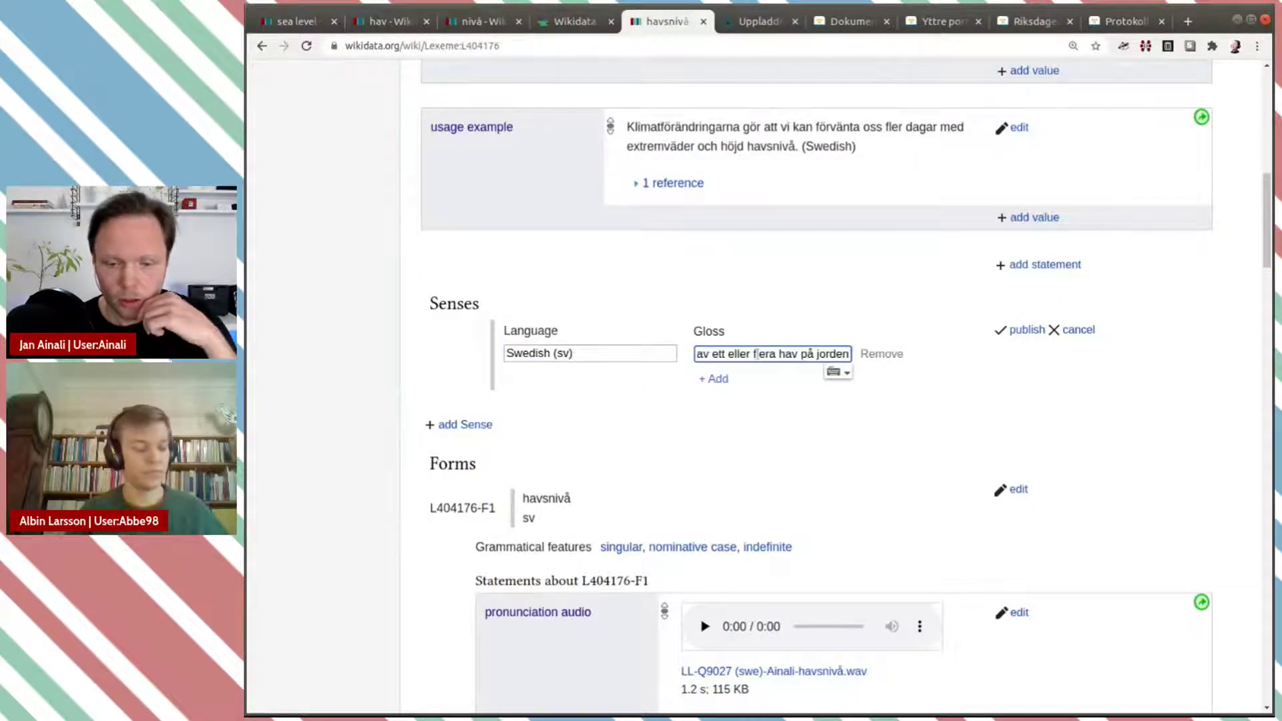
{"action": "left_click", "coordinate": [1032, 331]}
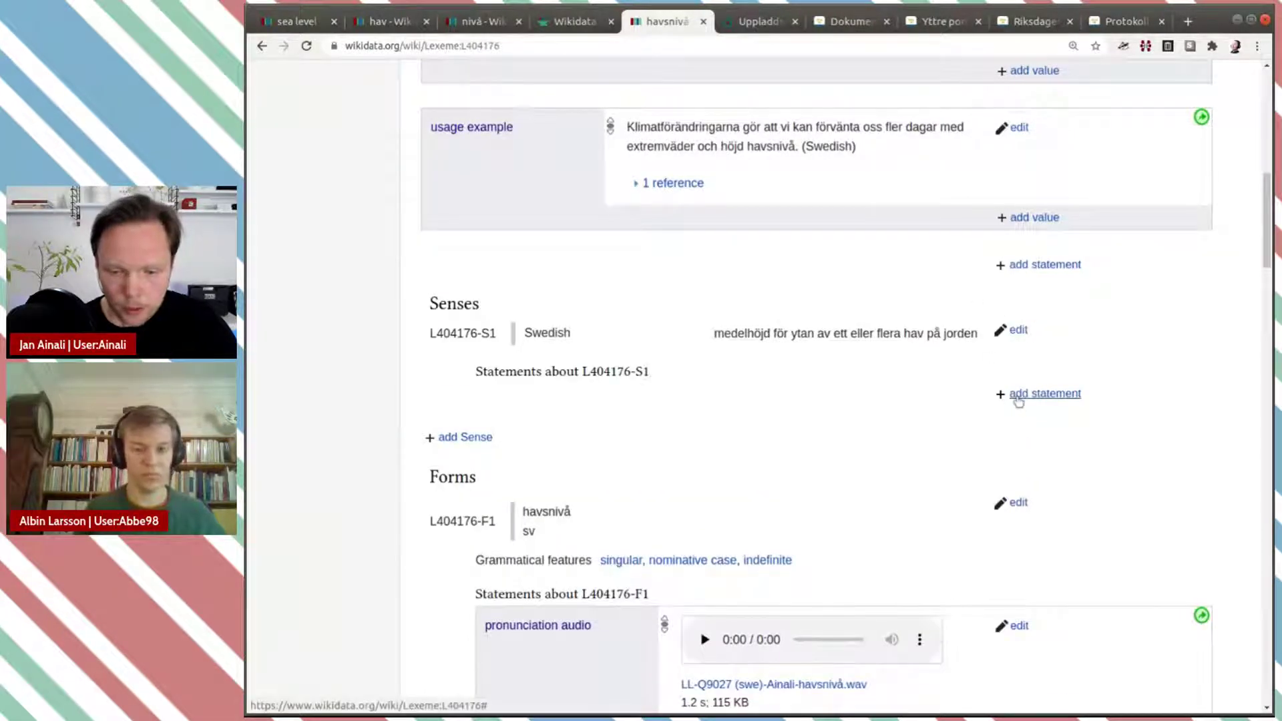
Step: Add an "item for this sense" statement to the Swedish sense, pointing to sea level by its copied identifier Q125465, and publish it
{"action": "left_click", "coordinate": [1044, 394]}
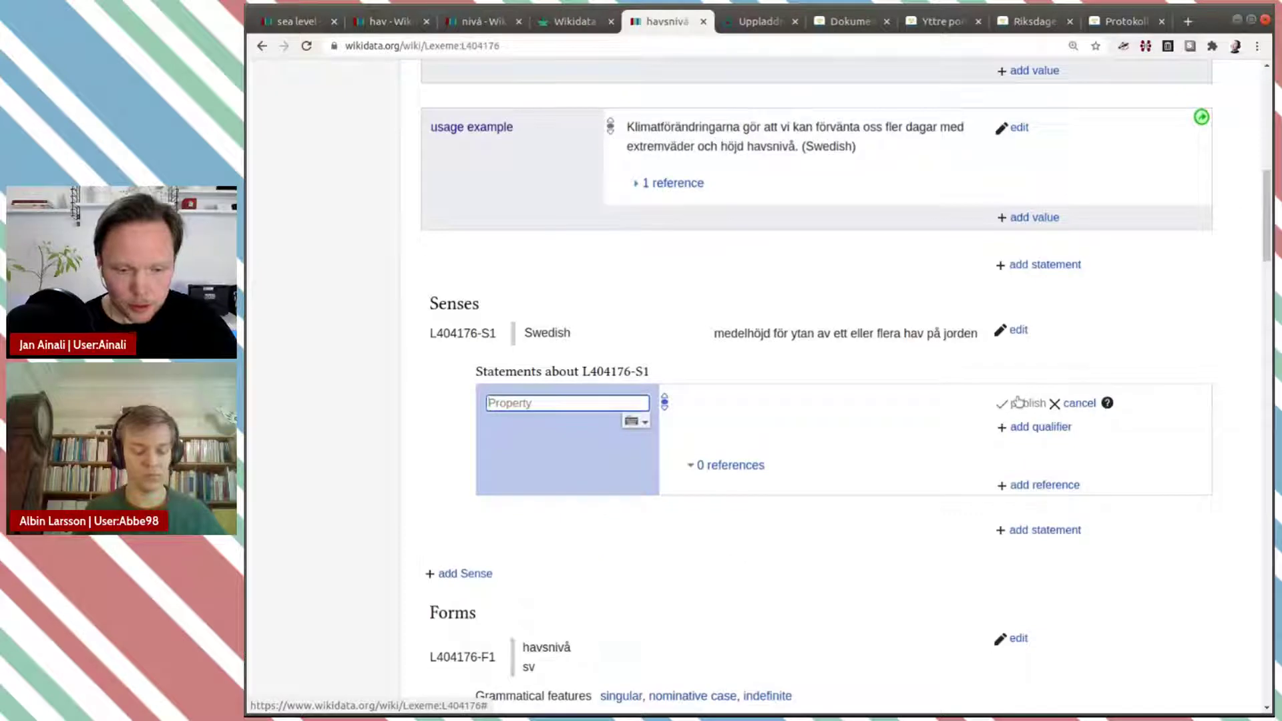
{"action": "type", "text": "betyde"}
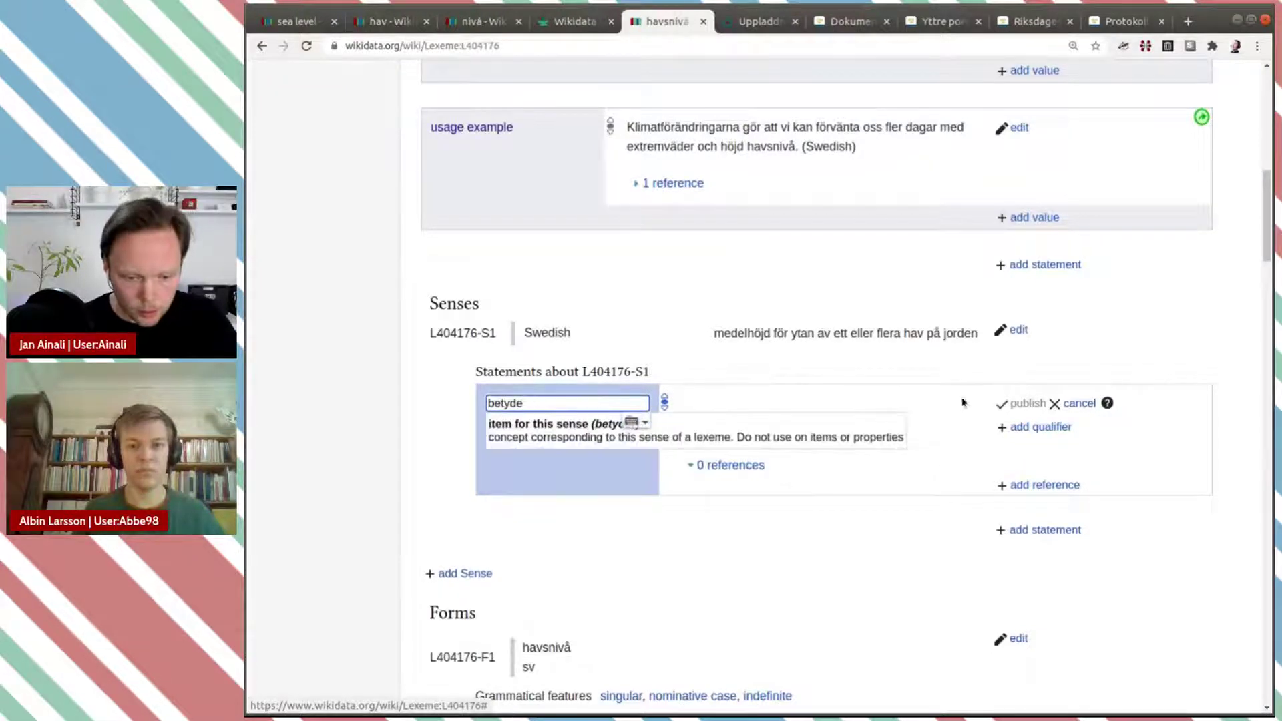
{"action": "left_click", "coordinate": [868, 431]}
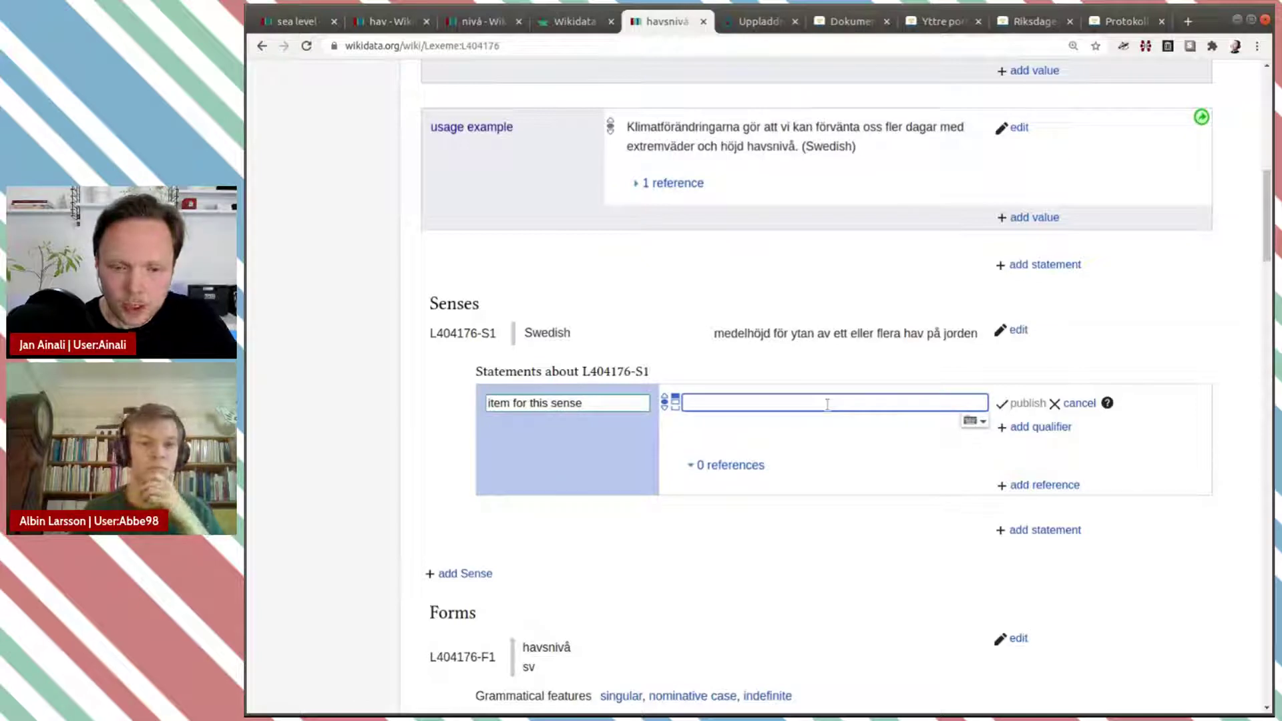
{"action": "left_click", "coordinate": [297, 24]}
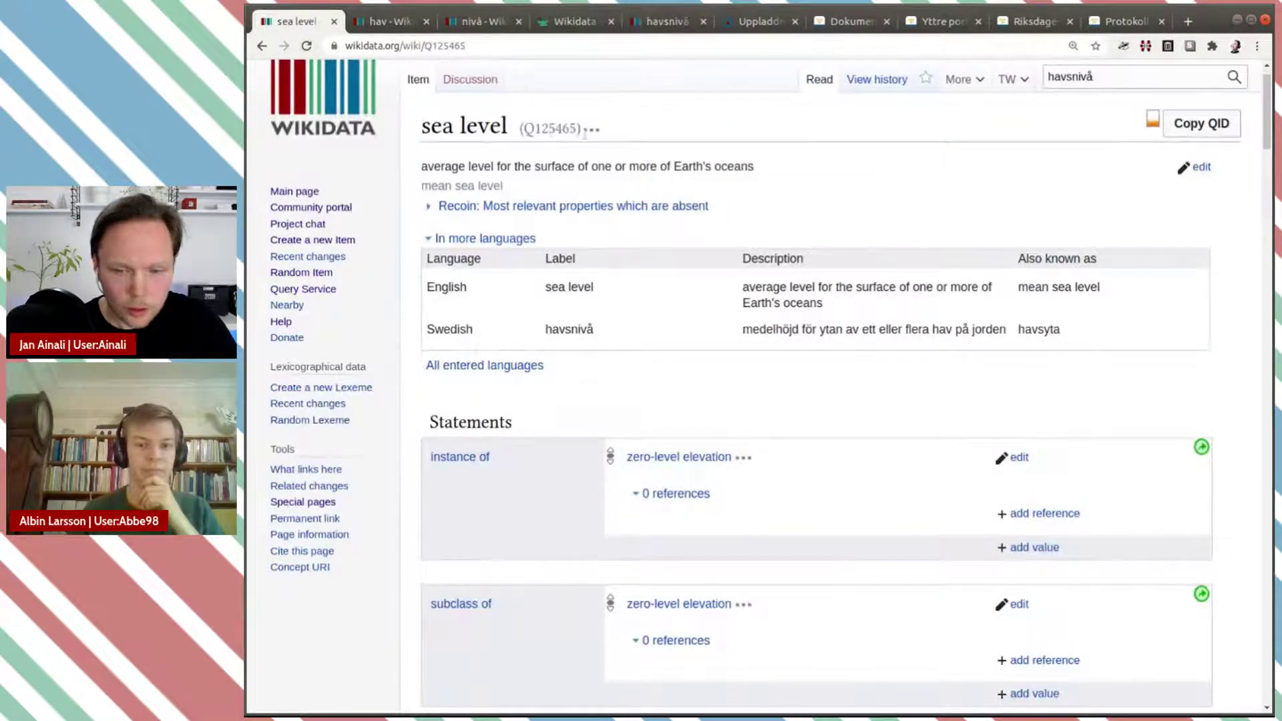
{"action": "left_click", "coordinate": [1195, 124]}
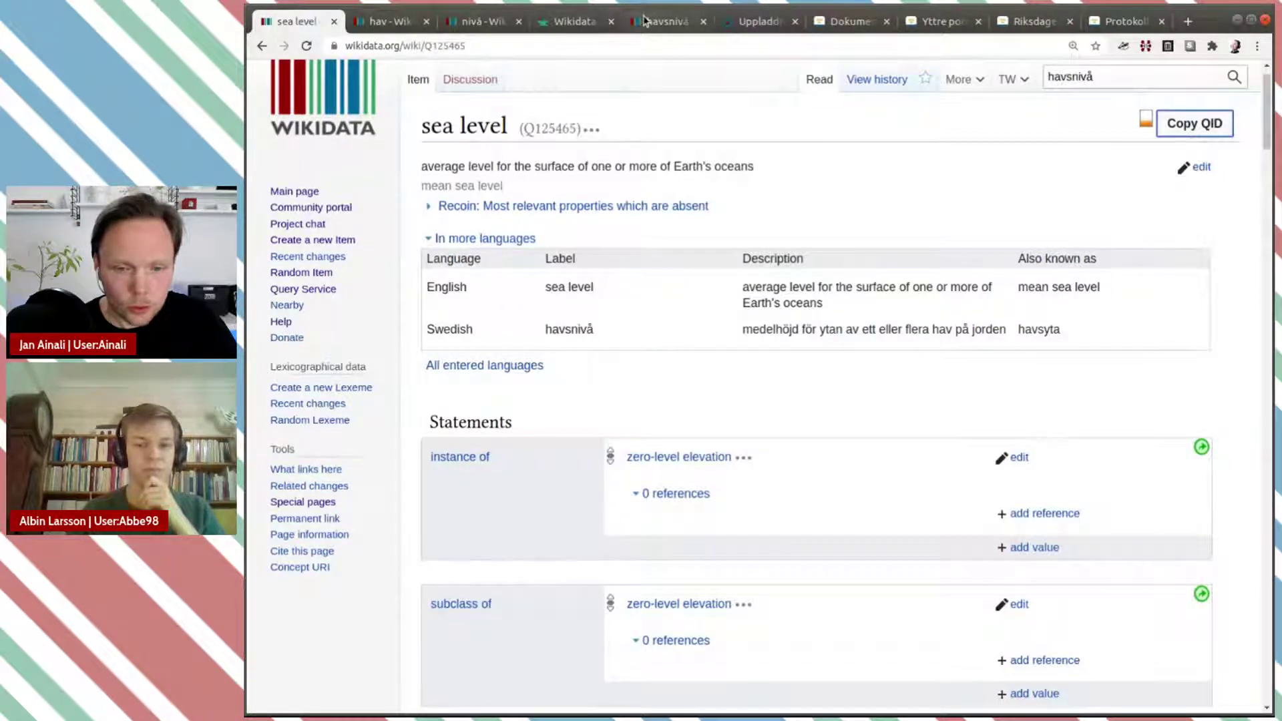
{"action": "left_click", "coordinate": [661, 21]}
{"action": "key", "text": "ctrl+v"}
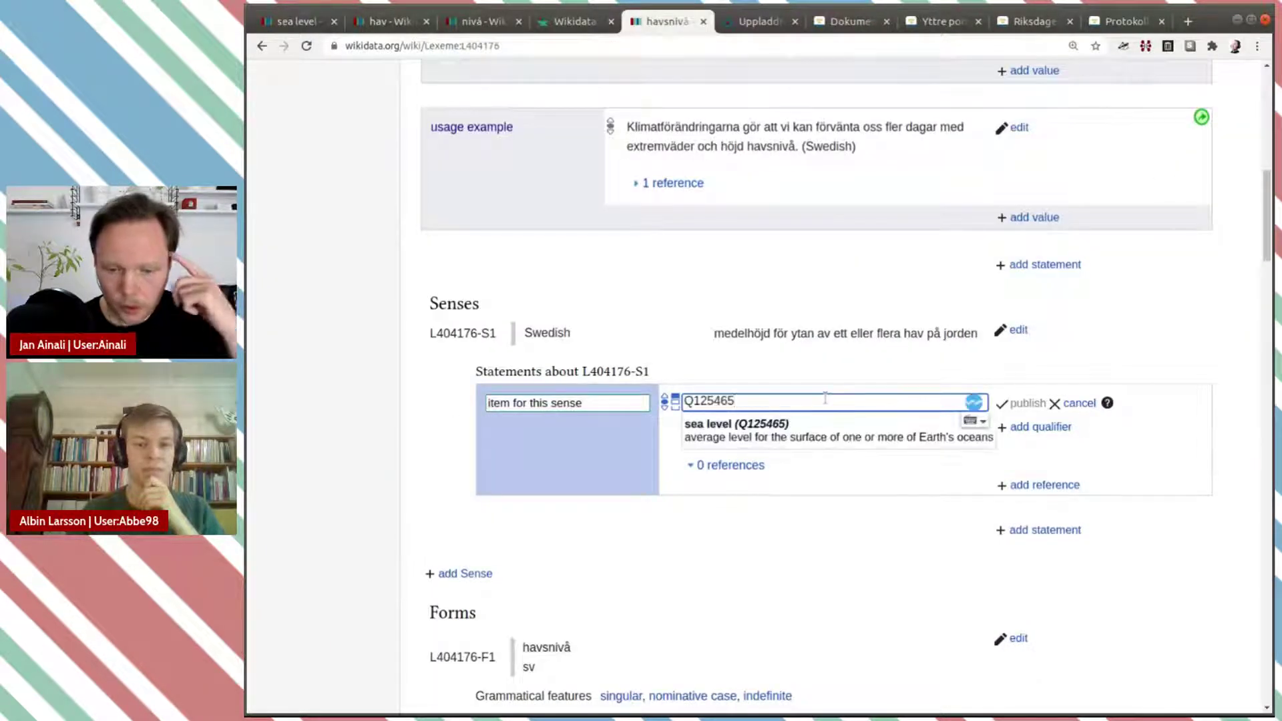
{"action": "left_click", "coordinate": [768, 435]}
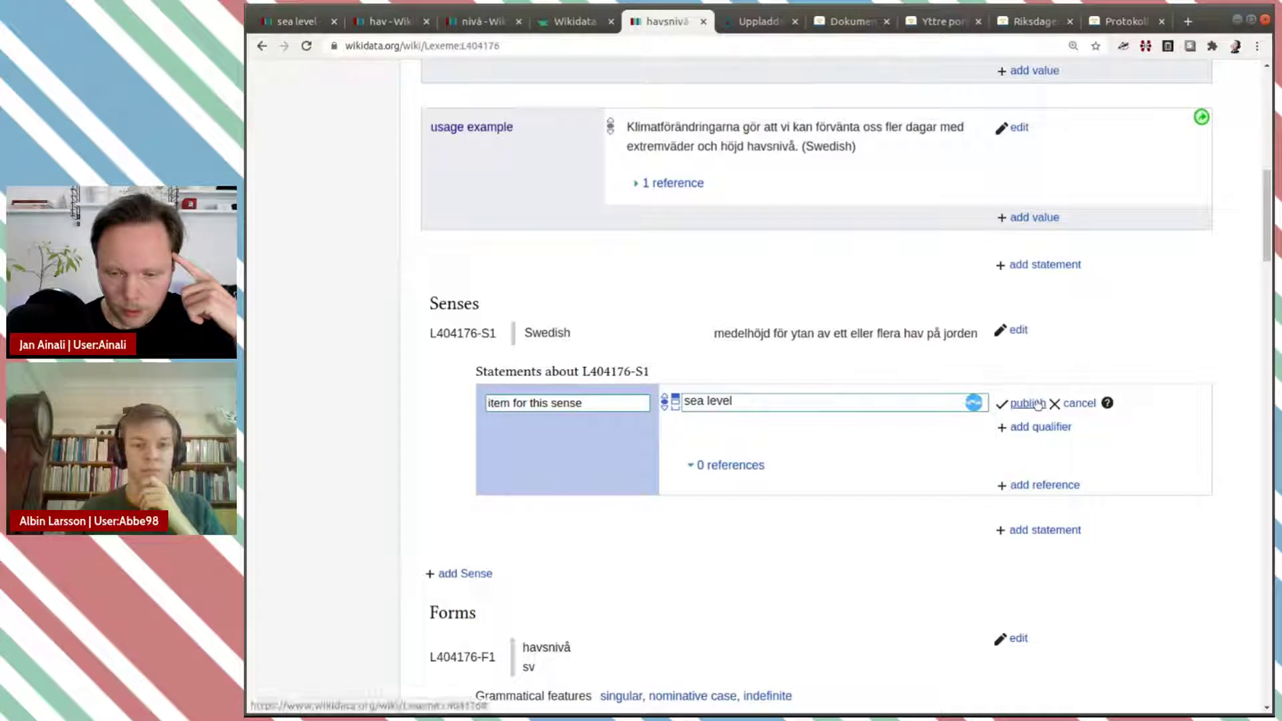
{"action": "left_click", "coordinate": [1028, 403]}
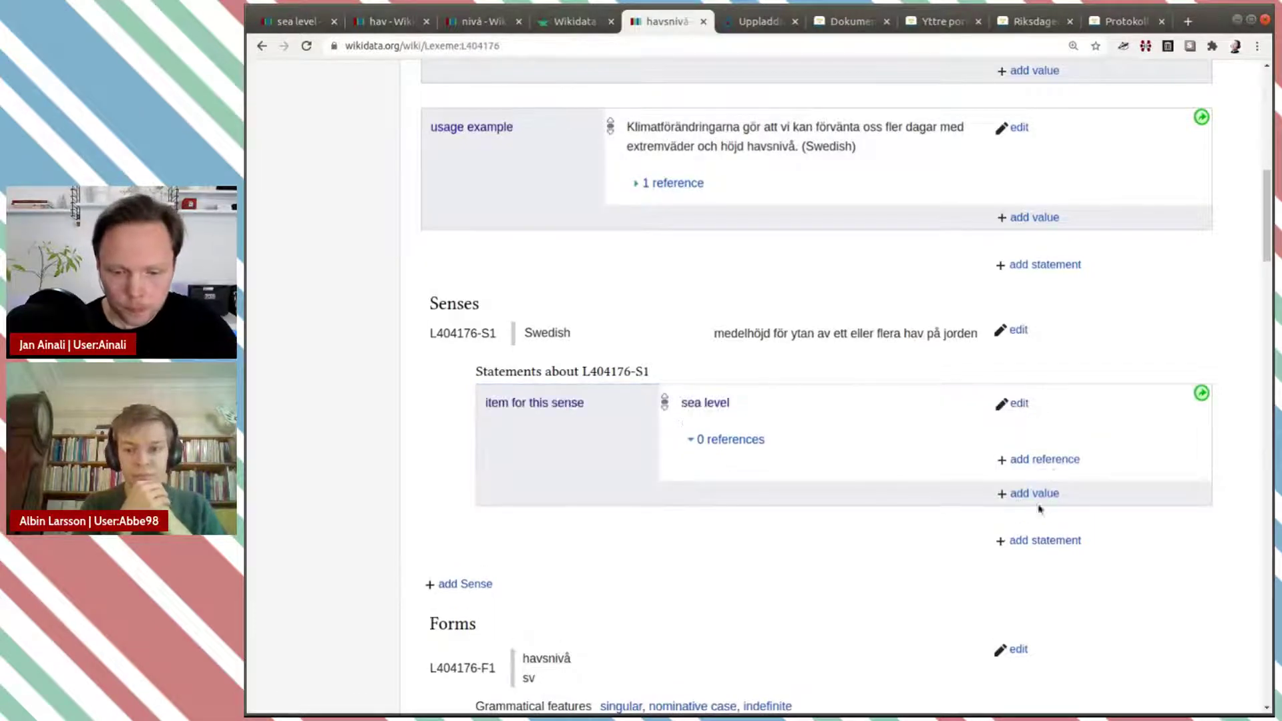
Step: Review the havsnivå lexeme's grammatical gender, combines and usage example statements, and its sense with the linked item
{"action": "scroll", "coordinate": [919, 527], "scroll_direction": "down", "scroll_amount": 1}
{"action": "scroll", "coordinate": [918, 527], "scroll_direction": "up", "scroll_amount": 4}
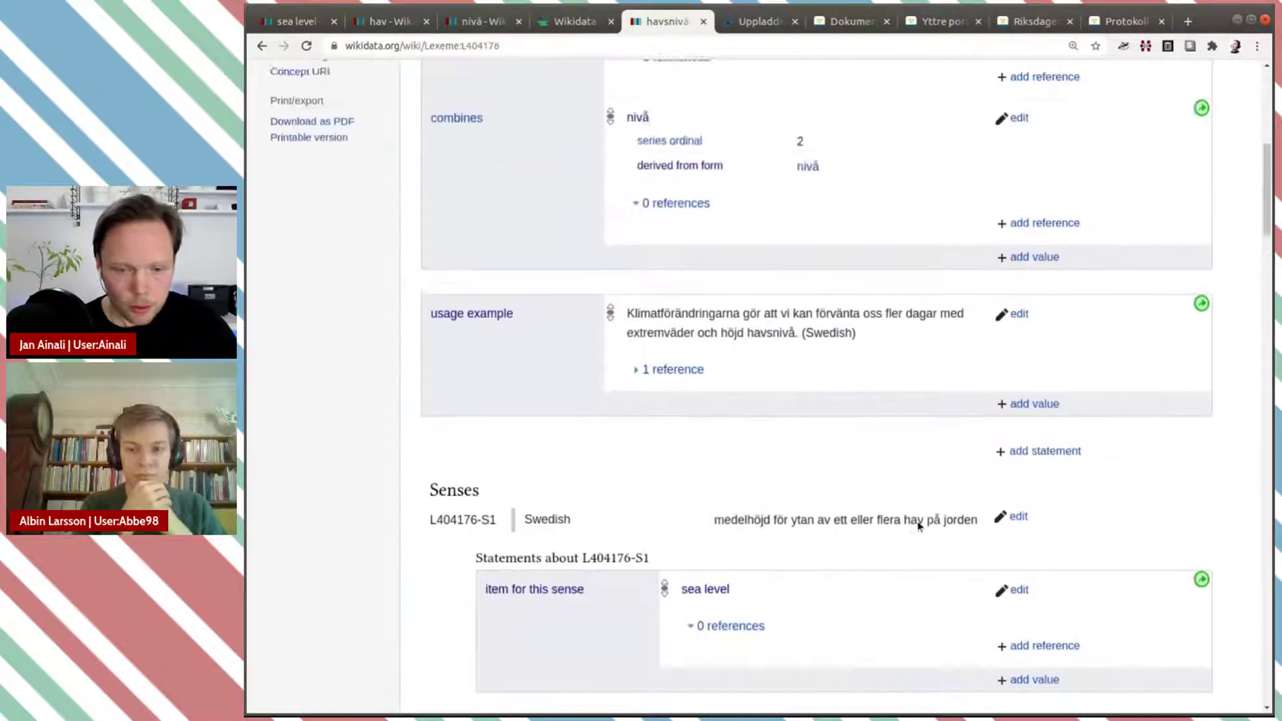
{"action": "scroll", "coordinate": [919, 527], "scroll_direction": "up", "scroll_amount": 6}
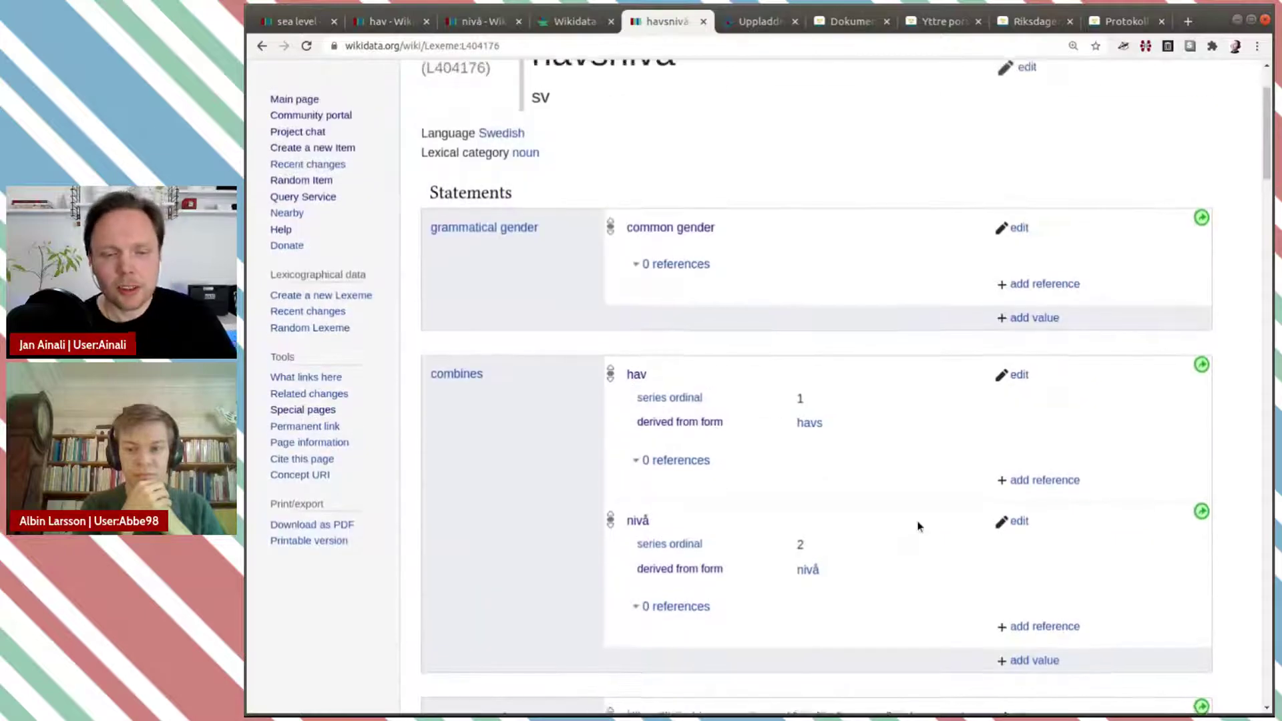
{"action": "scroll", "coordinate": [918, 526], "scroll_direction": "up", "scroll_amount": 1}
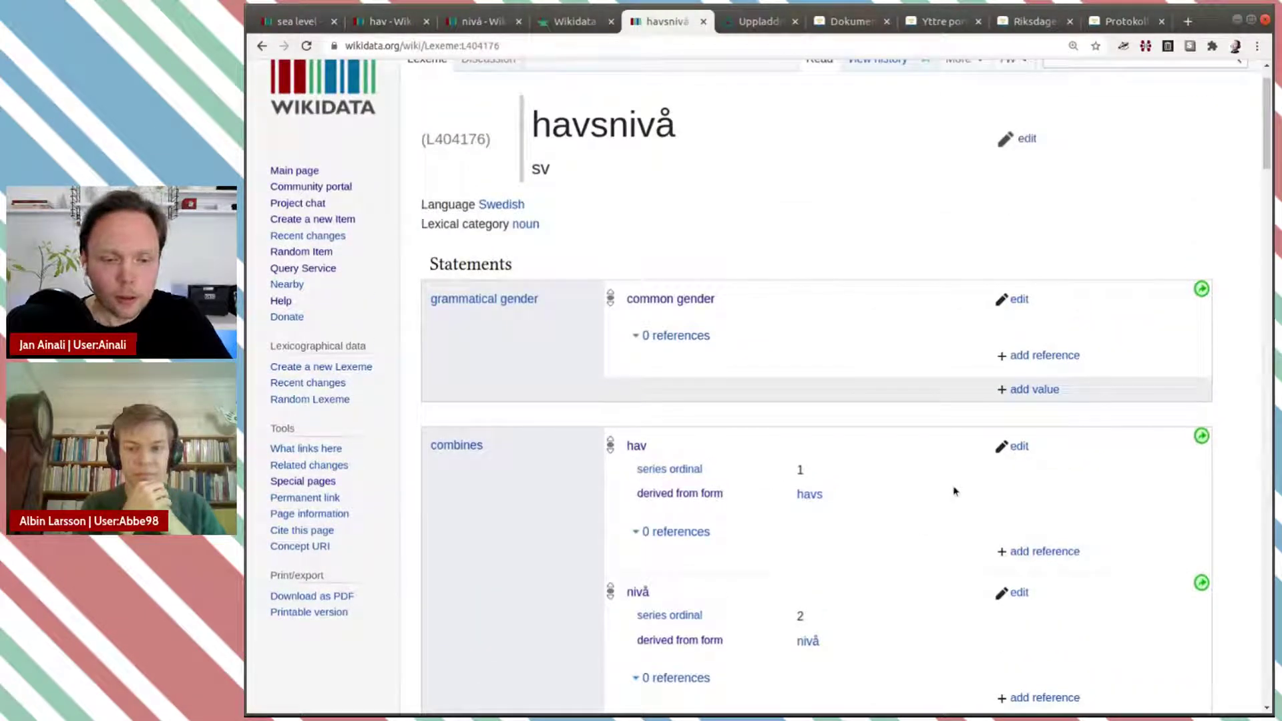
{"action": "scroll", "coordinate": [955, 464], "scroll_direction": "down", "scroll_amount": 1}
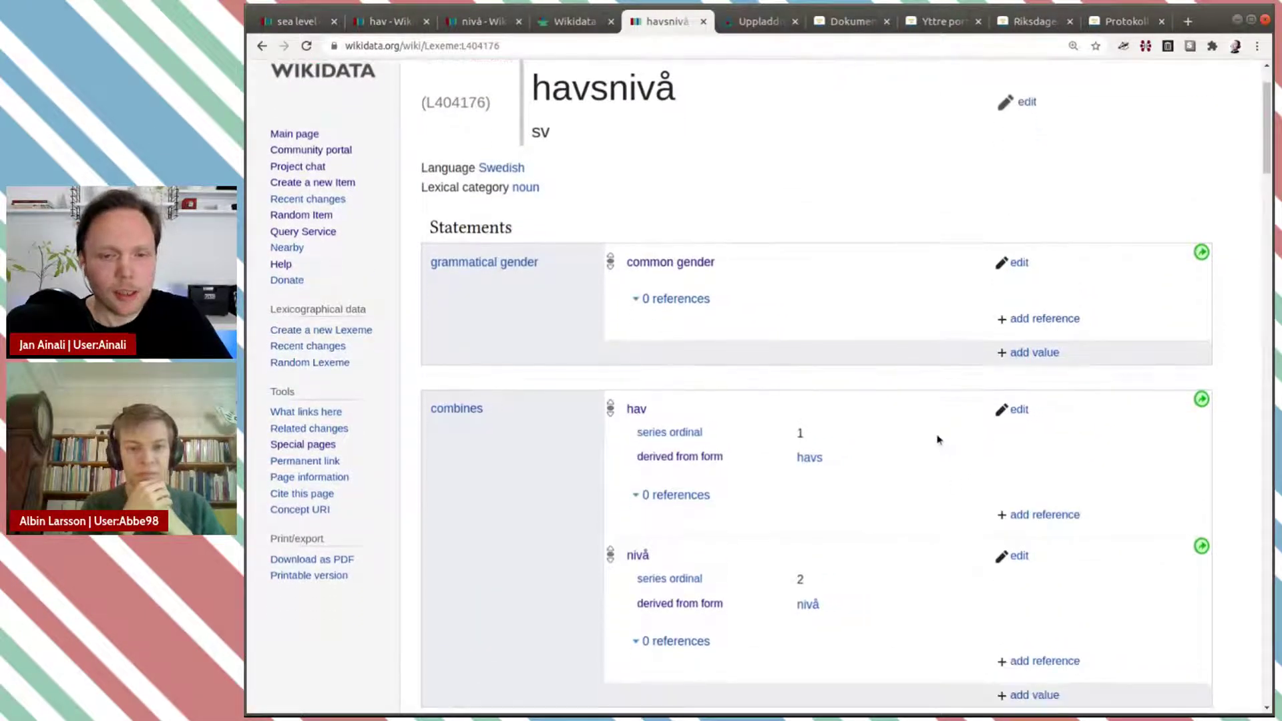
{"action": "scroll", "coordinate": [943, 439], "scroll_direction": "down", "scroll_amount": 1}
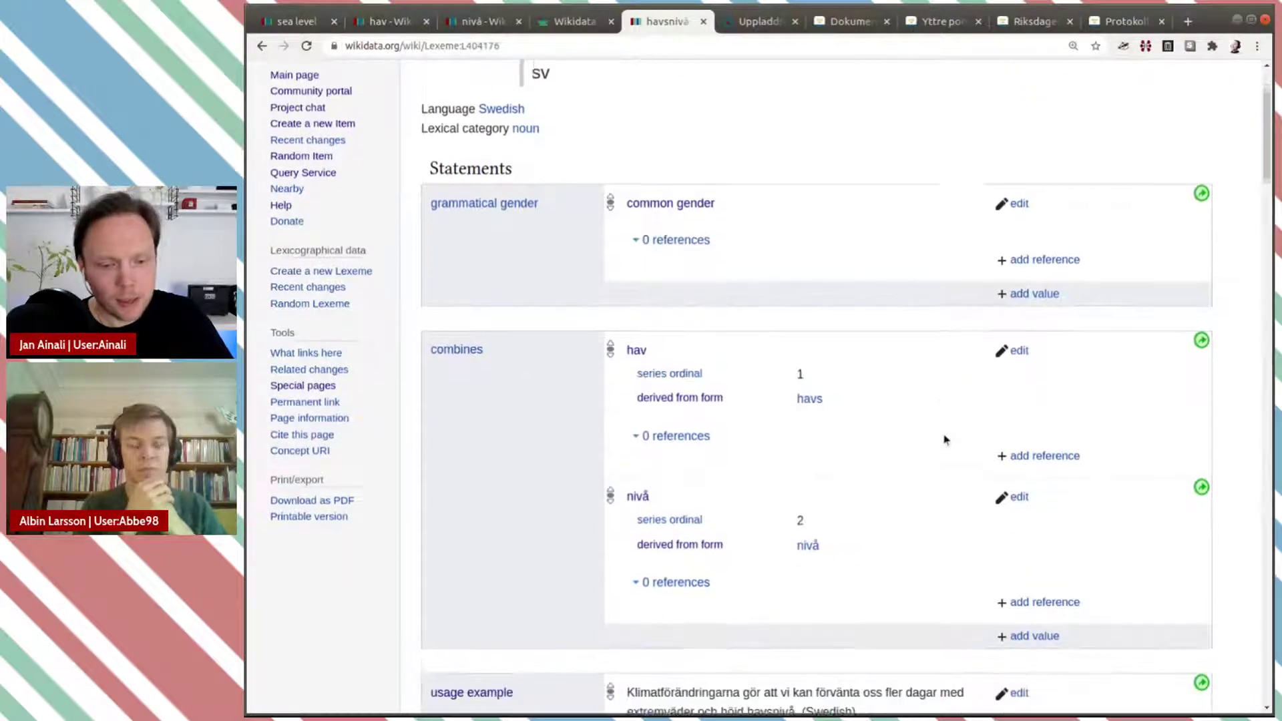
{"action": "scroll", "coordinate": [945, 440], "scroll_direction": "down", "scroll_amount": 4}
{"action": "scroll", "coordinate": [945, 440], "scroll_direction": "up", "scroll_amount": 6}
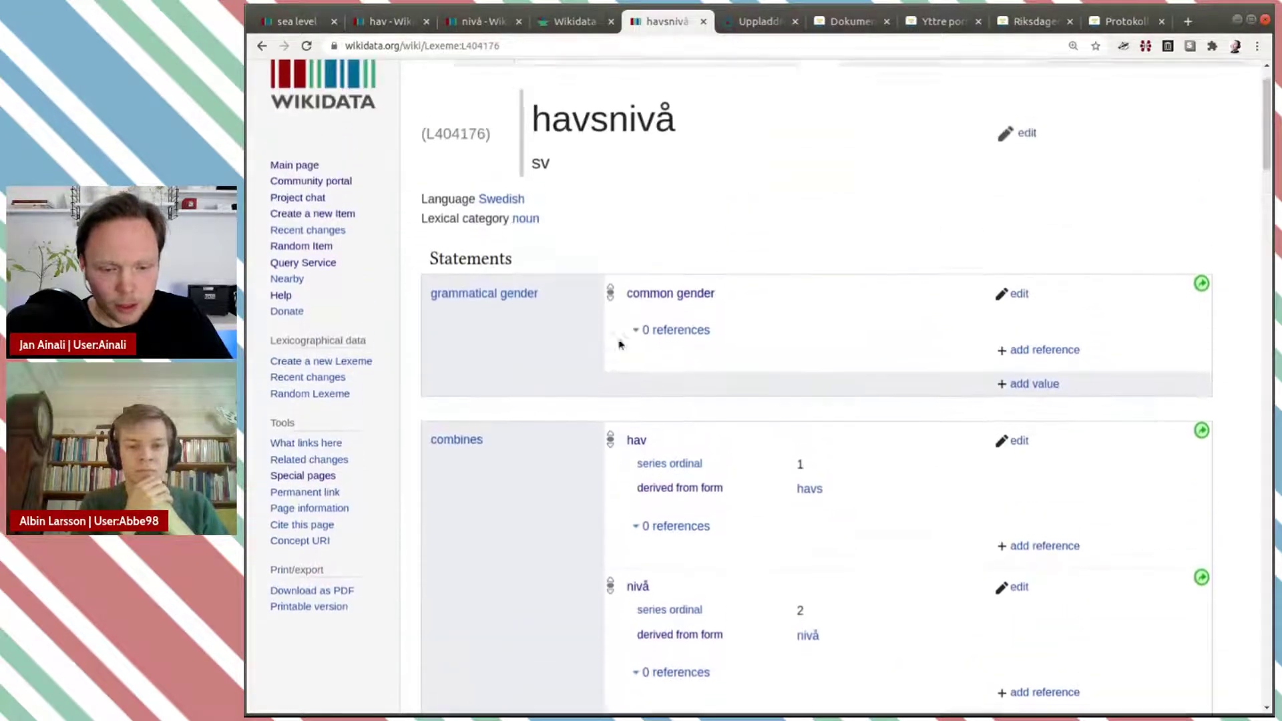
{"action": "scroll", "coordinate": [618, 336], "scroll_direction": "down", "scroll_amount": 4}
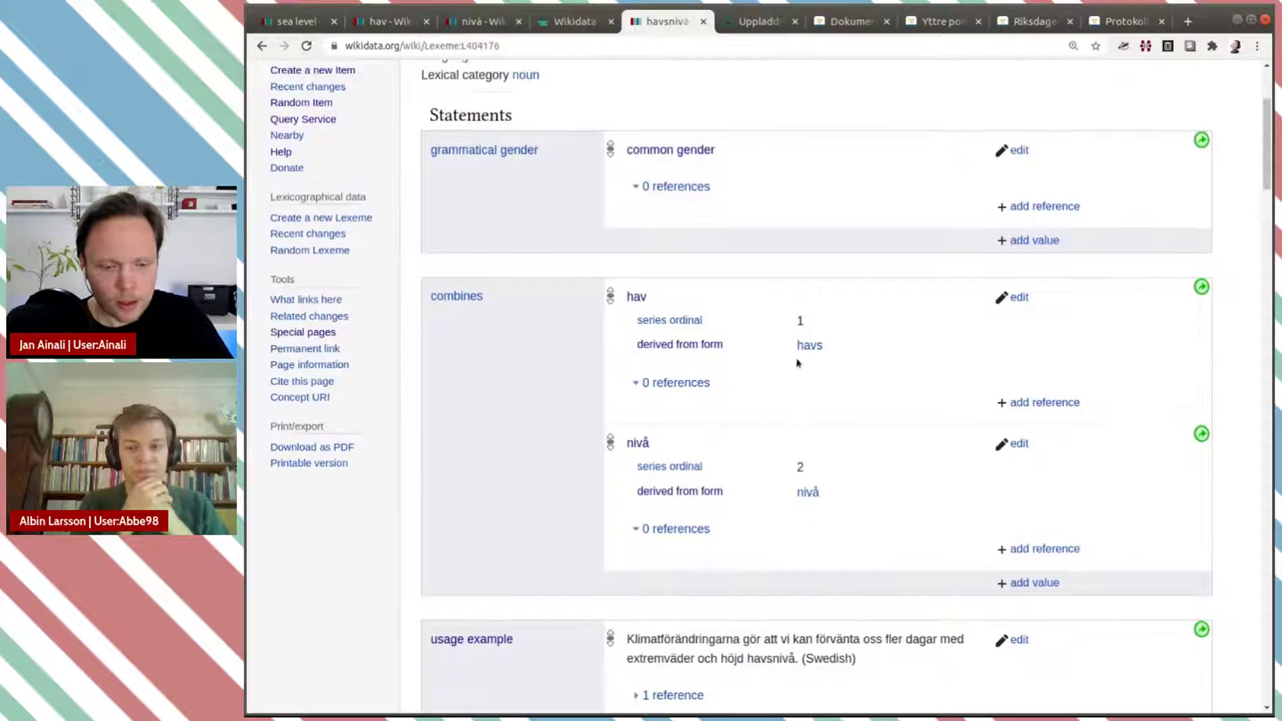
{"action": "scroll", "coordinate": [805, 409], "scroll_direction": "down", "scroll_amount": 5}
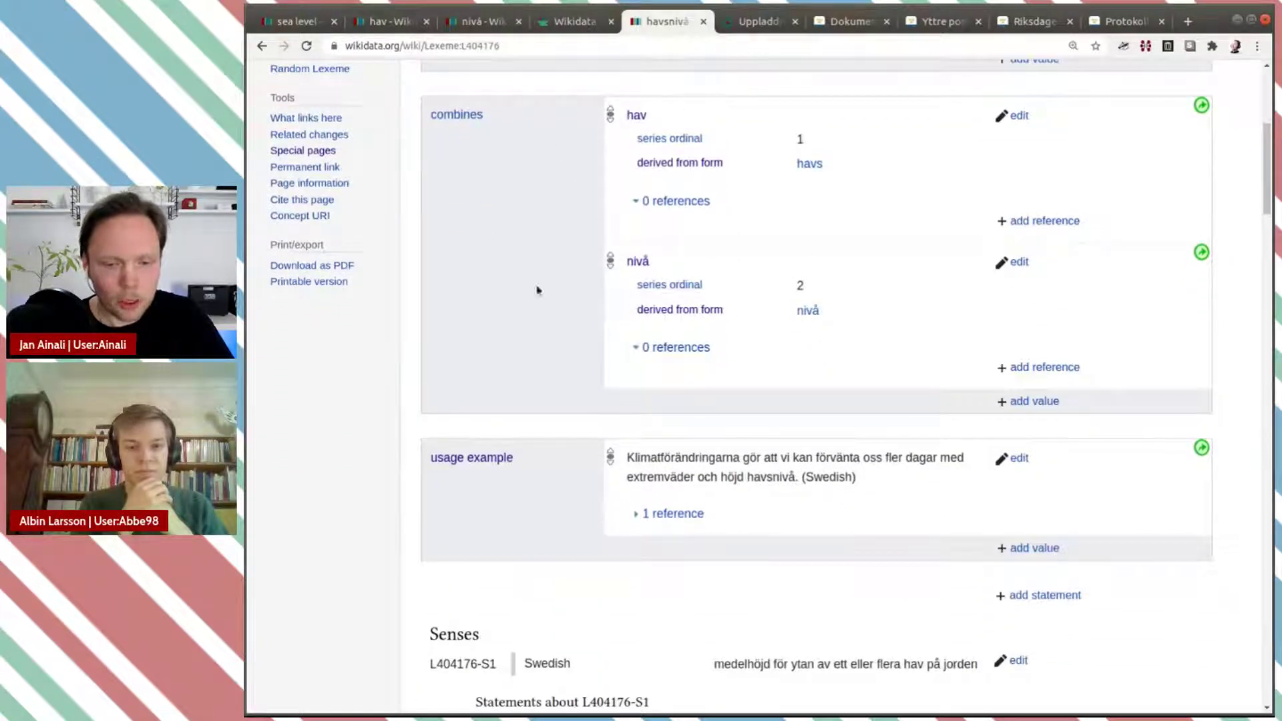
{"action": "scroll", "coordinate": [933, 363], "scroll_direction": "down", "scroll_amount": 6}
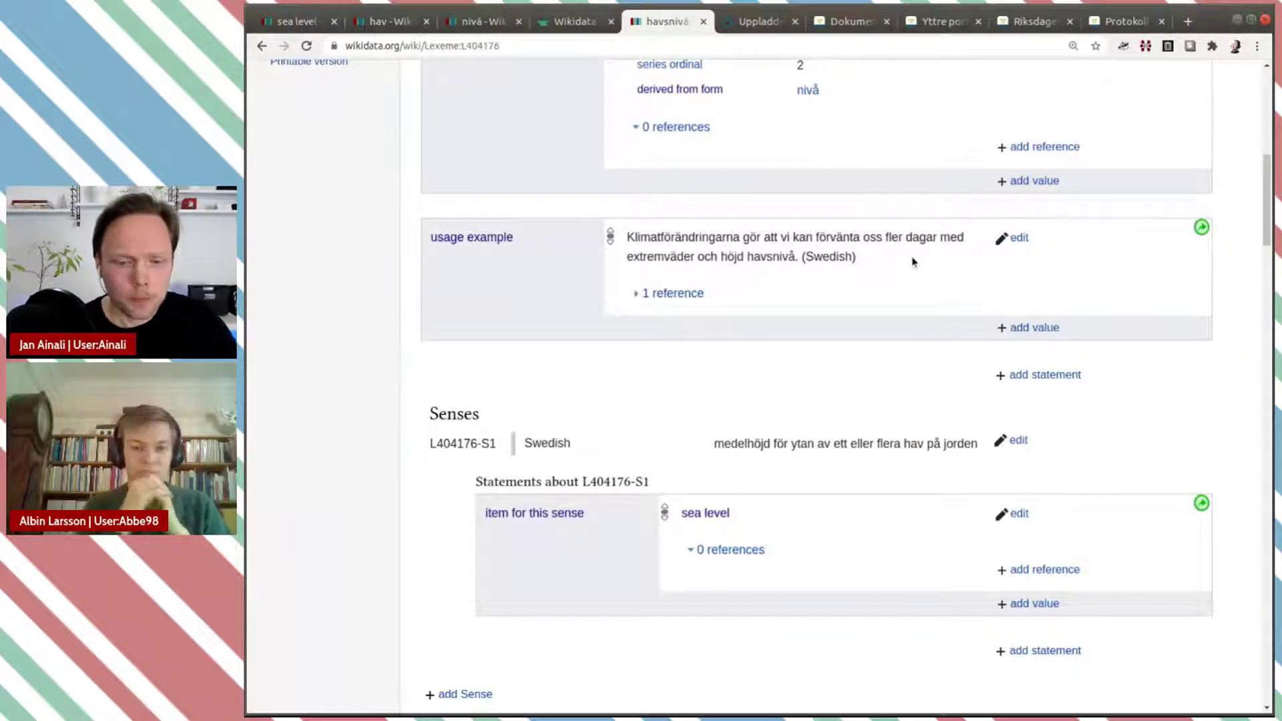
{"action": "scroll", "coordinate": [912, 272], "scroll_direction": "down", "scroll_amount": 3}
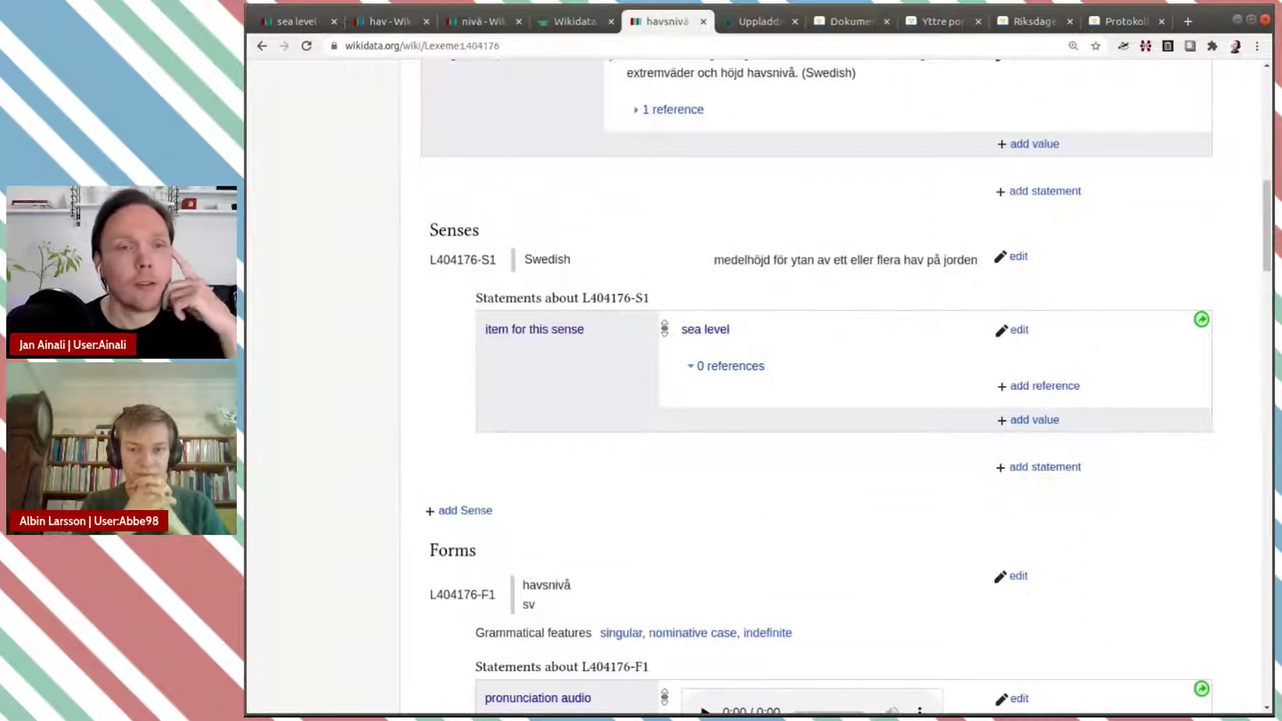
Step: Examine the havsnivå lexeme's usage example and Swedish sense, and the grammatical features and pronunciation audio of its forms
{"action": "scroll", "coordinate": [834, 314], "scroll_direction": "down", "scroll_amount": 2}
{"action": "scroll", "coordinate": [834, 314], "scroll_direction": "up", "scroll_amount": 2}
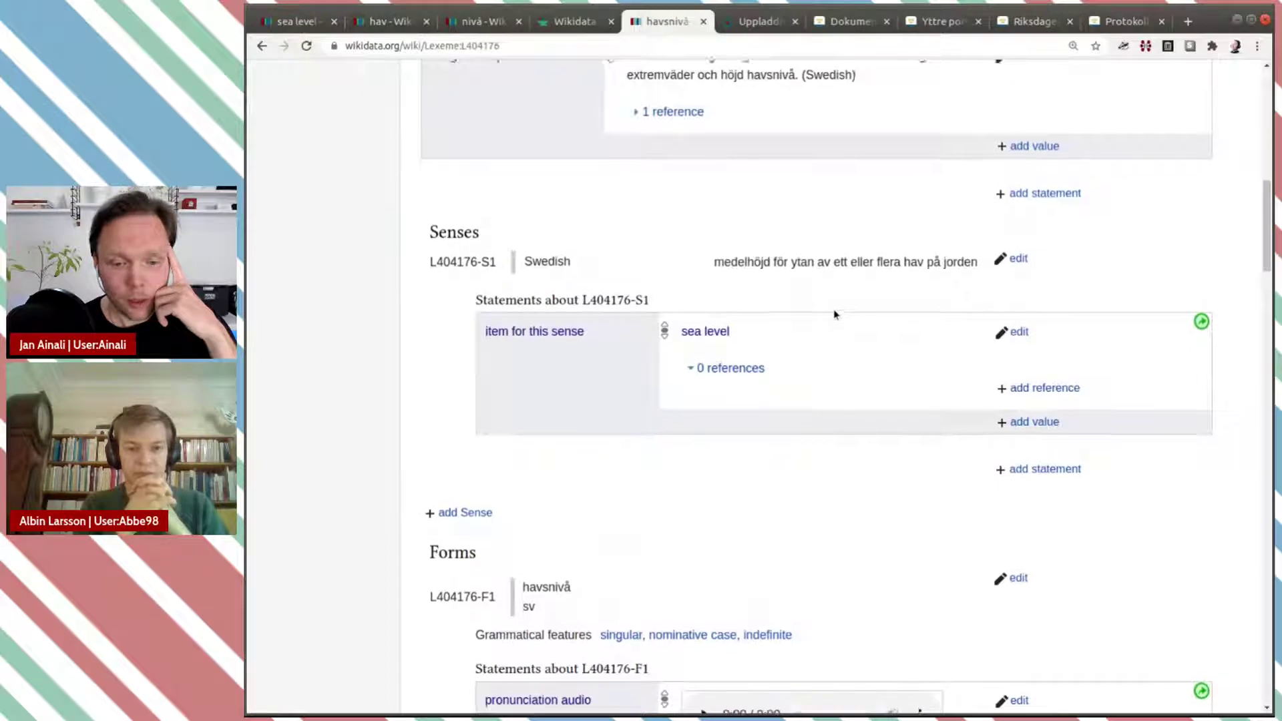
{"action": "scroll", "coordinate": [834, 314], "scroll_direction": "up", "scroll_amount": 2}
{"action": "scroll", "coordinate": [834, 314], "scroll_direction": "up", "scroll_amount": 3}
{"action": "scroll", "coordinate": [834, 313], "scroll_direction": "down", "scroll_amount": 2}
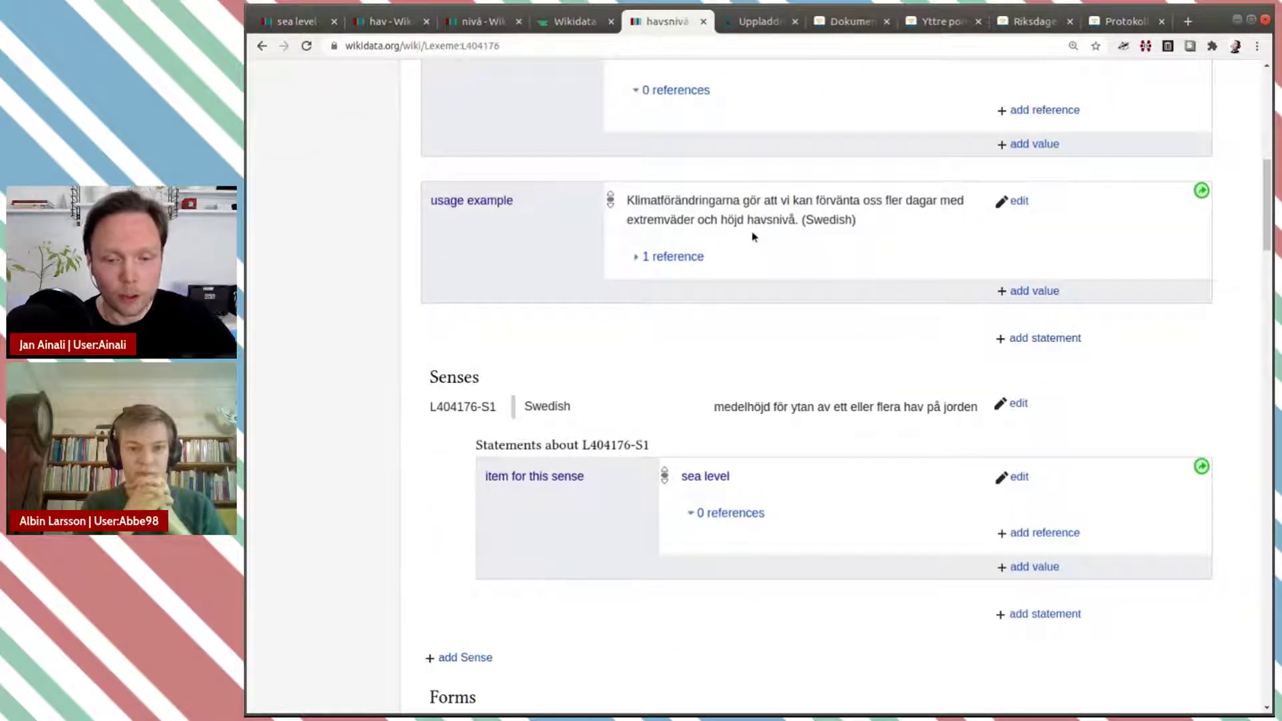
{"action": "scroll", "coordinate": [755, 239], "scroll_direction": "down", "scroll_amount": 5}
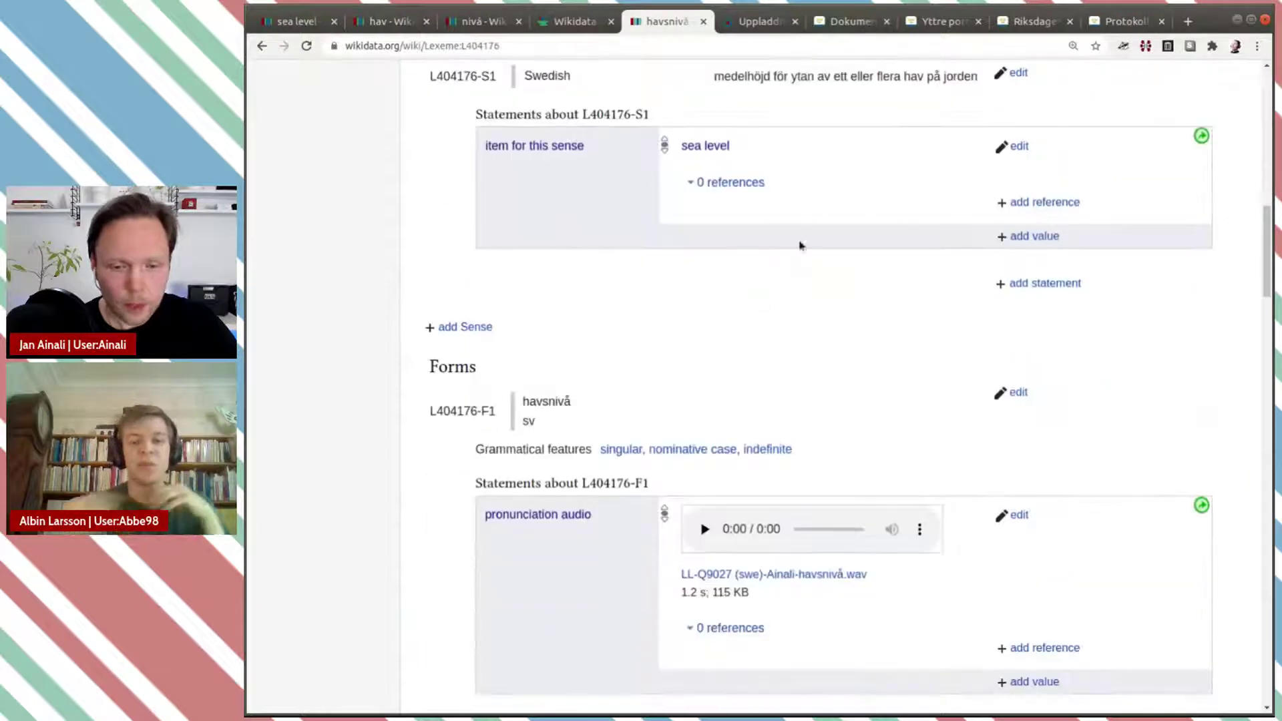
{"action": "scroll", "coordinate": [801, 245], "scroll_direction": "up", "scroll_amount": 2}
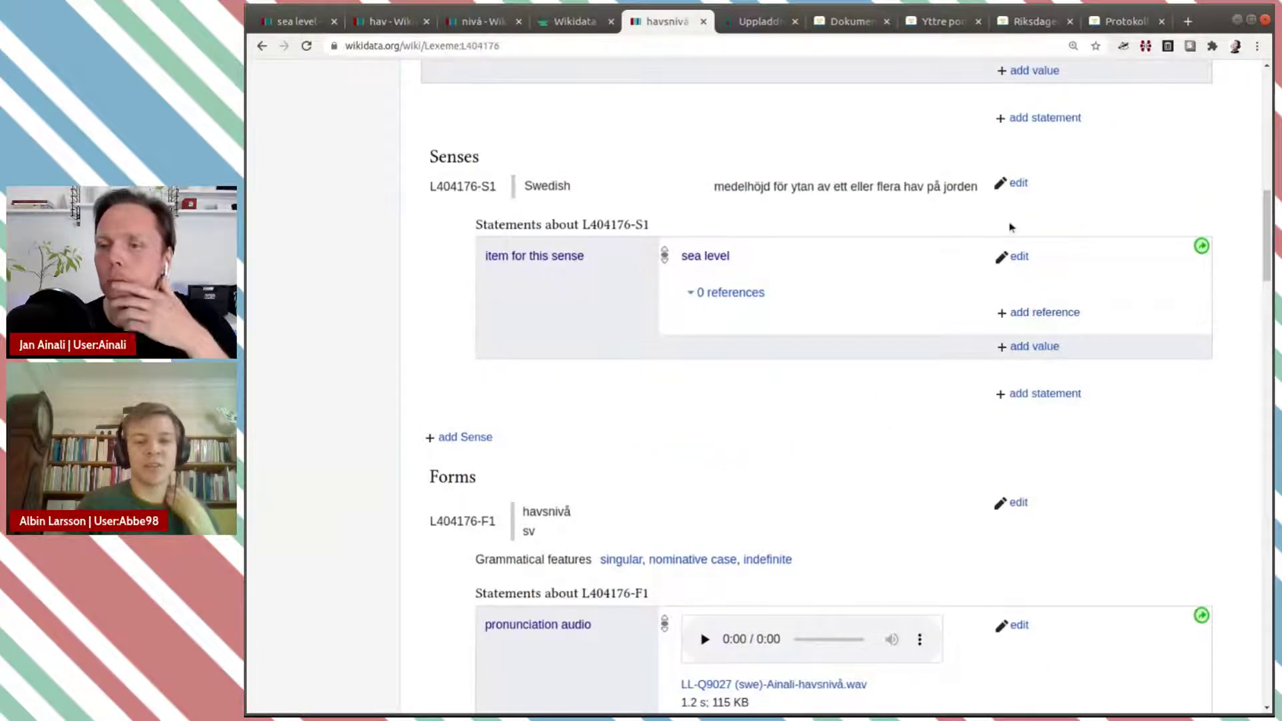
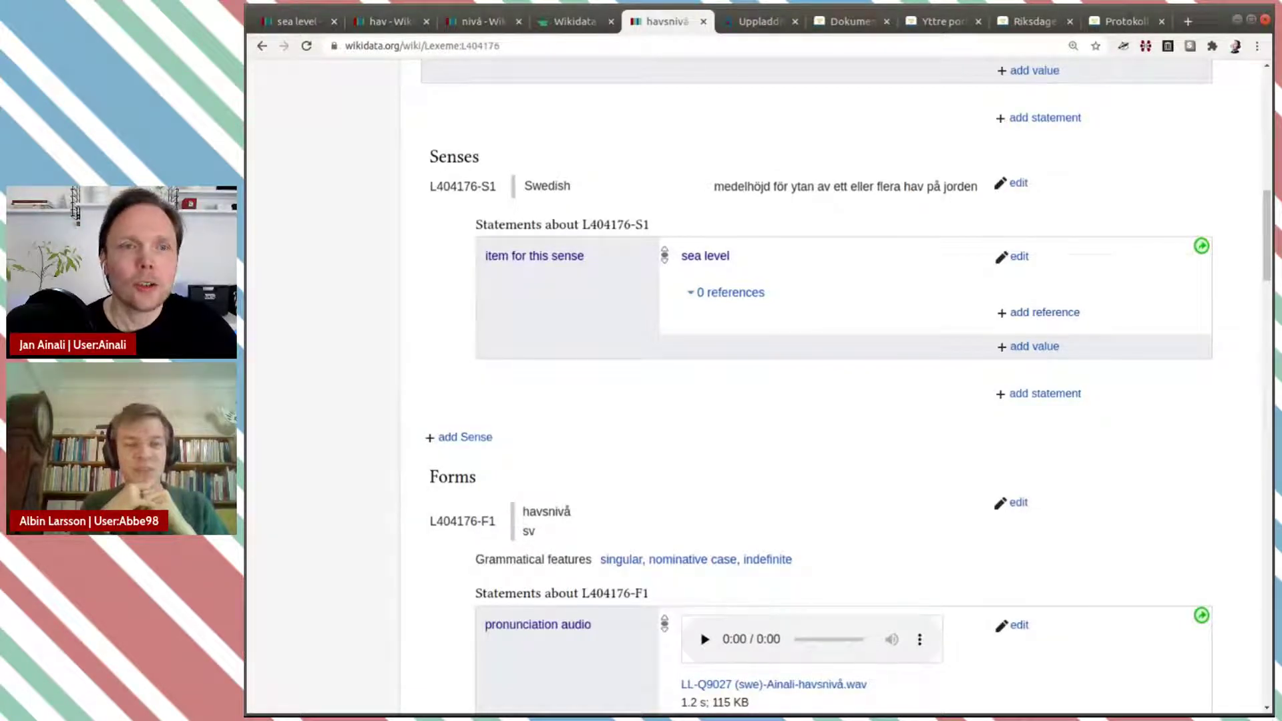
{"action": "scroll", "coordinate": [872, 409], "scroll_direction": "down", "scroll_amount": 4}
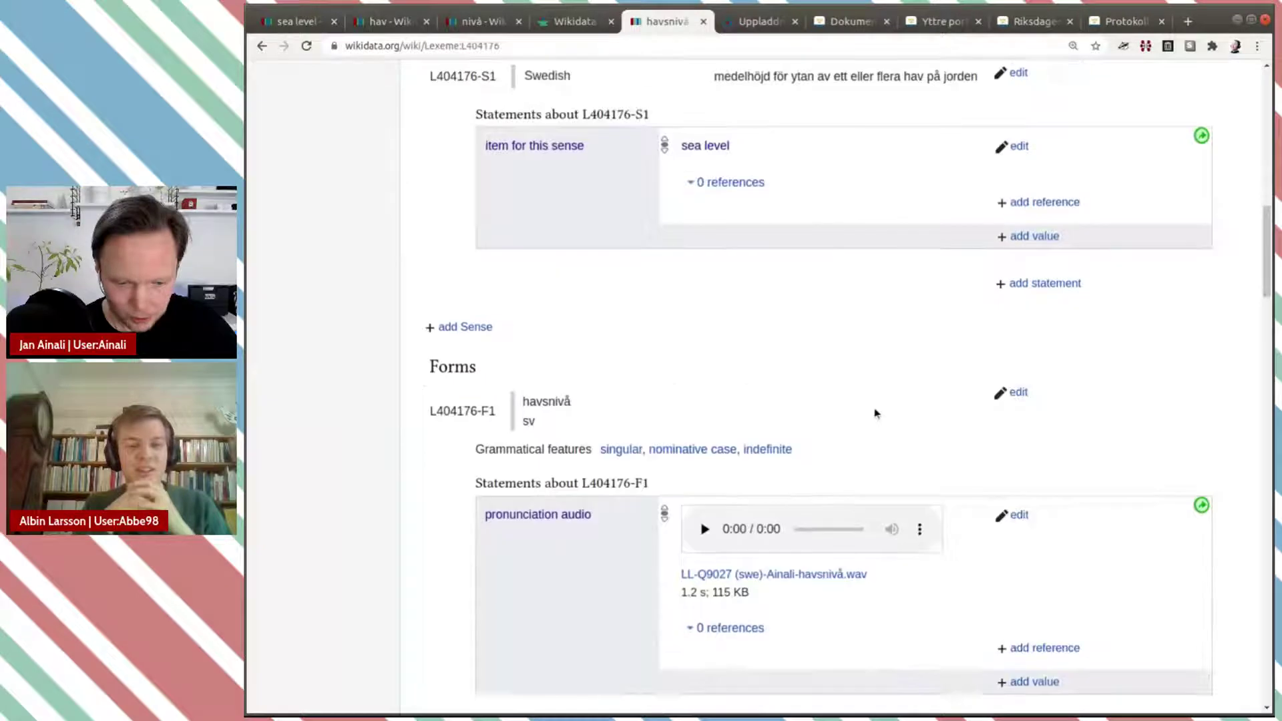
{"action": "scroll", "coordinate": [872, 408], "scroll_direction": "down", "scroll_amount": 8}
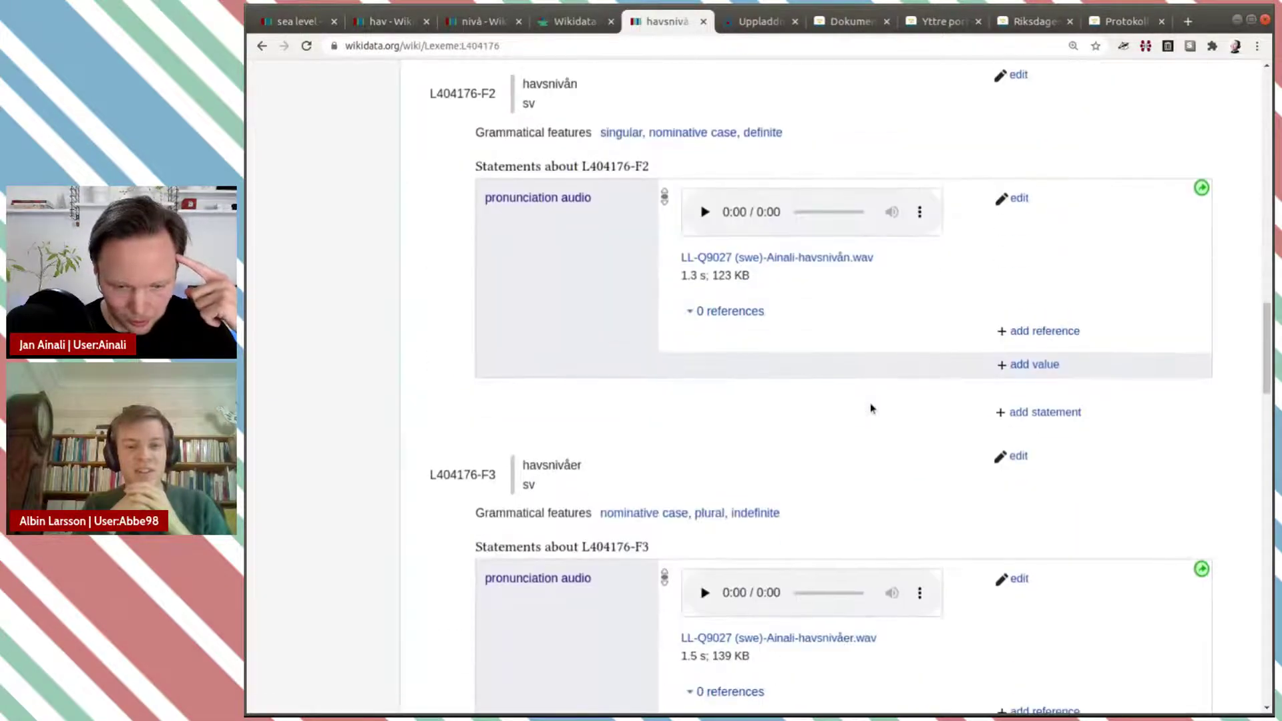
{"action": "scroll", "coordinate": [660, 457], "scroll_direction": "down", "scroll_amount": 2}
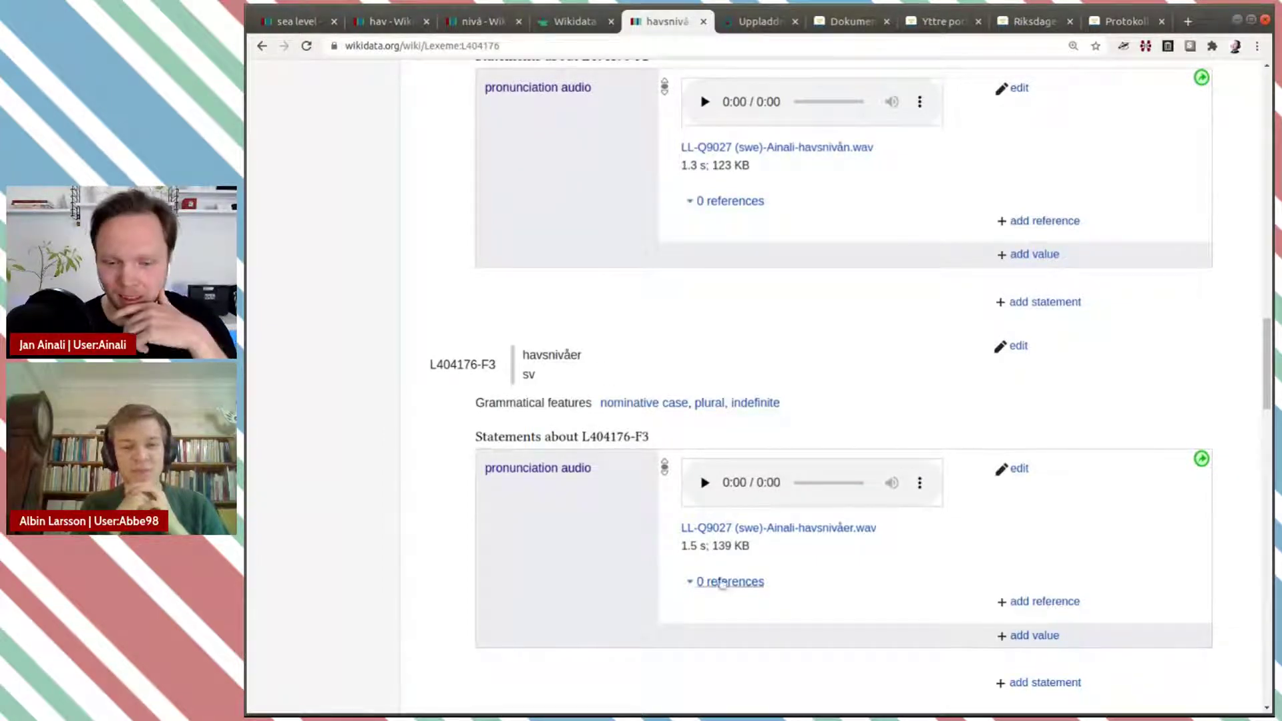
{"action": "scroll", "coordinate": [878, 366], "scroll_direction": "down", "scroll_amount": 1}
{"action": "scroll", "coordinate": [880, 366], "scroll_direction": "down", "scroll_amount": 8}
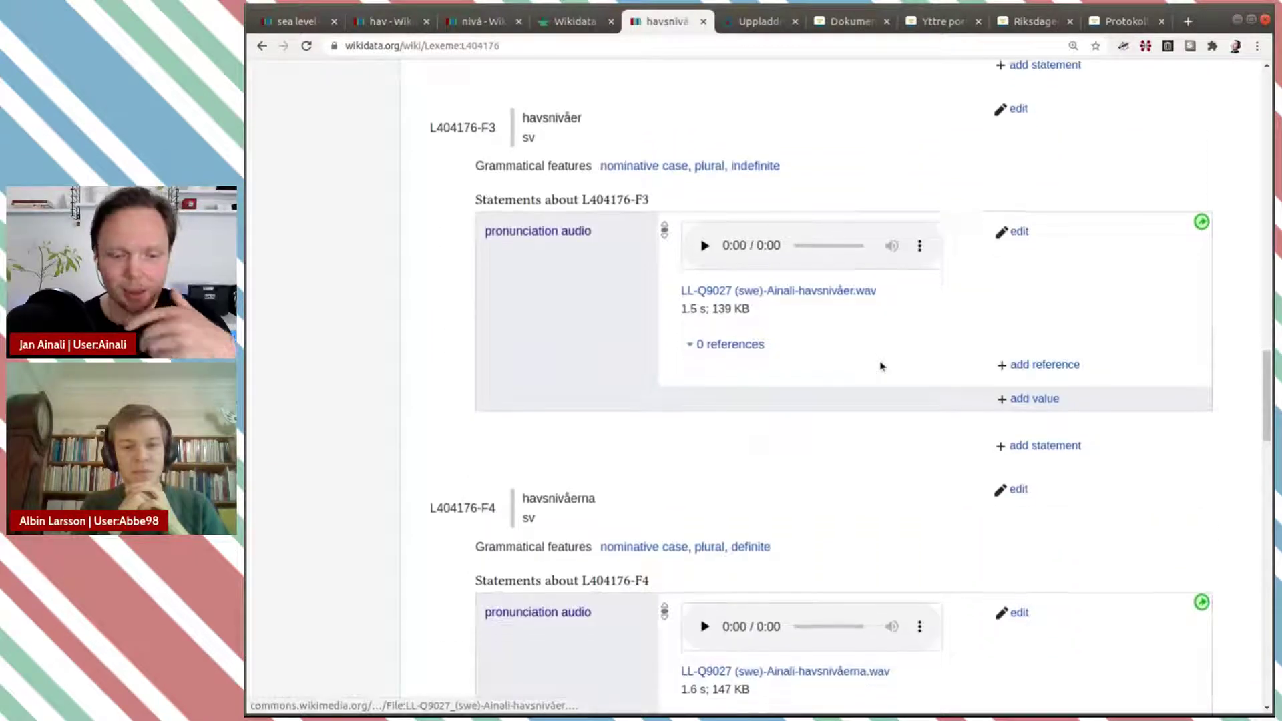
{"action": "scroll", "coordinate": [883, 367], "scroll_direction": "up", "scroll_amount": 14}
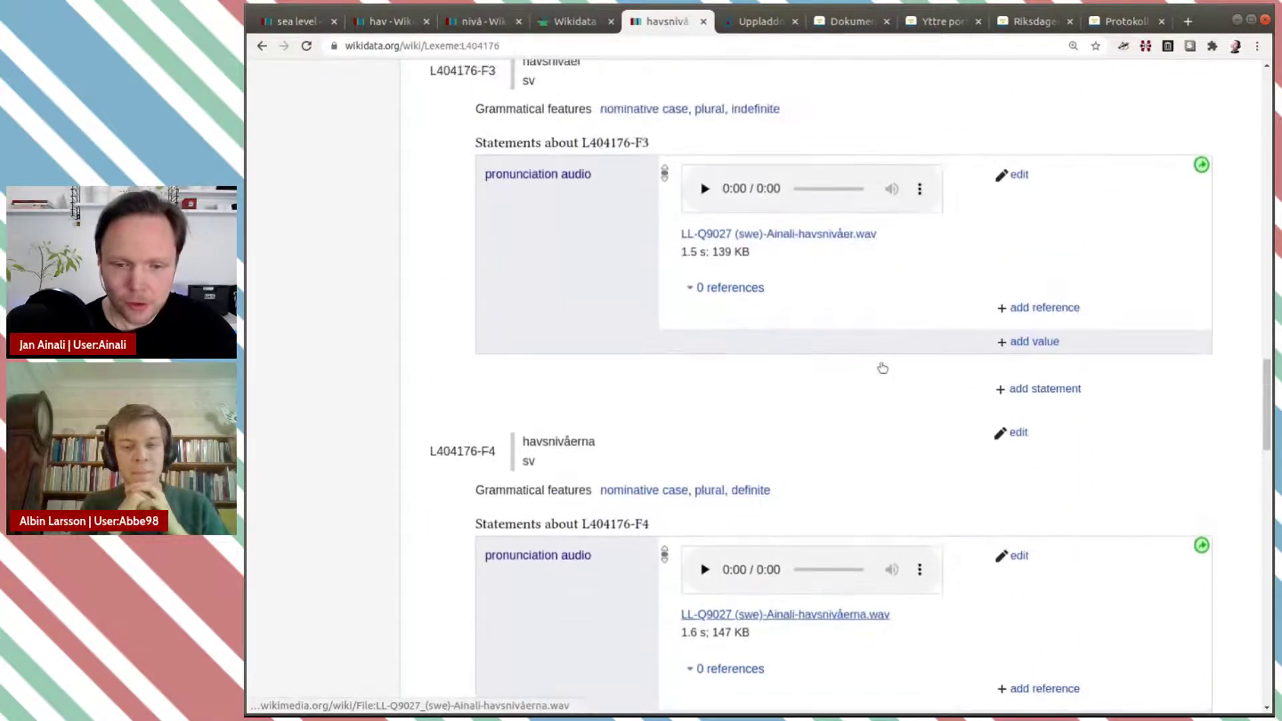
{"action": "scroll", "coordinate": [882, 361], "scroll_direction": "up", "scroll_amount": 5}
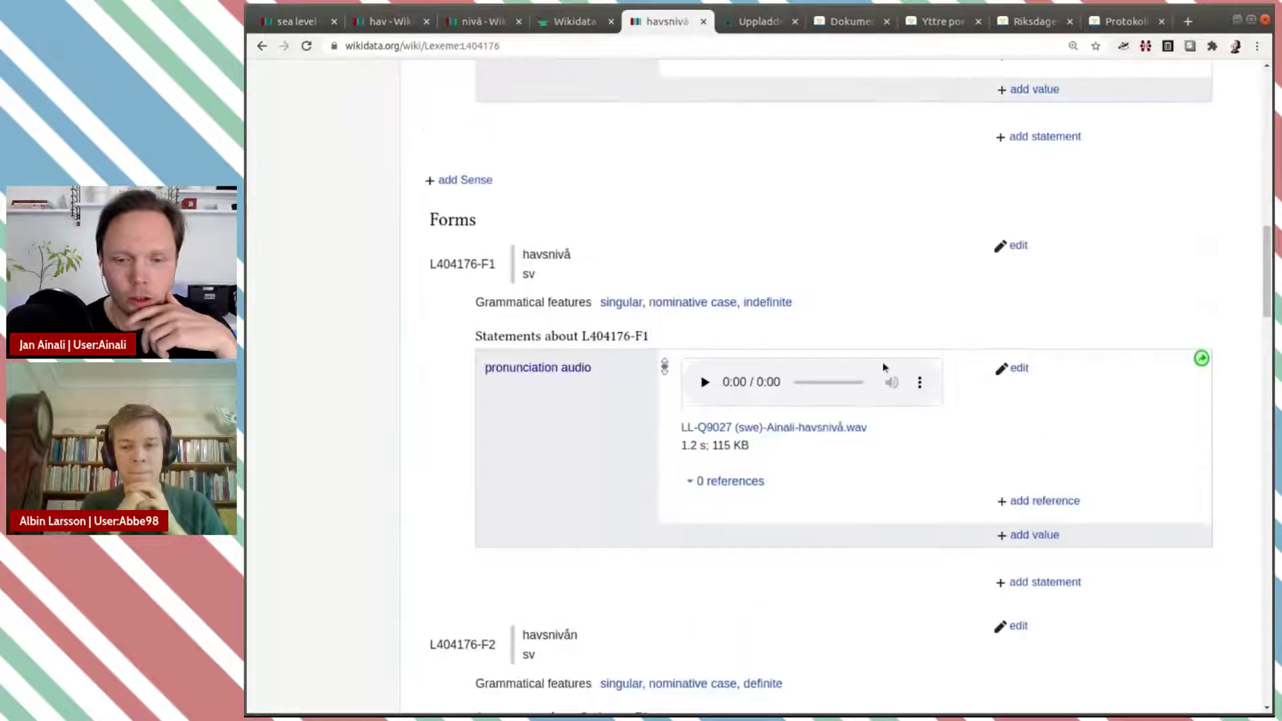
{"action": "scroll", "coordinate": [858, 321], "scroll_direction": "up", "scroll_amount": 2}
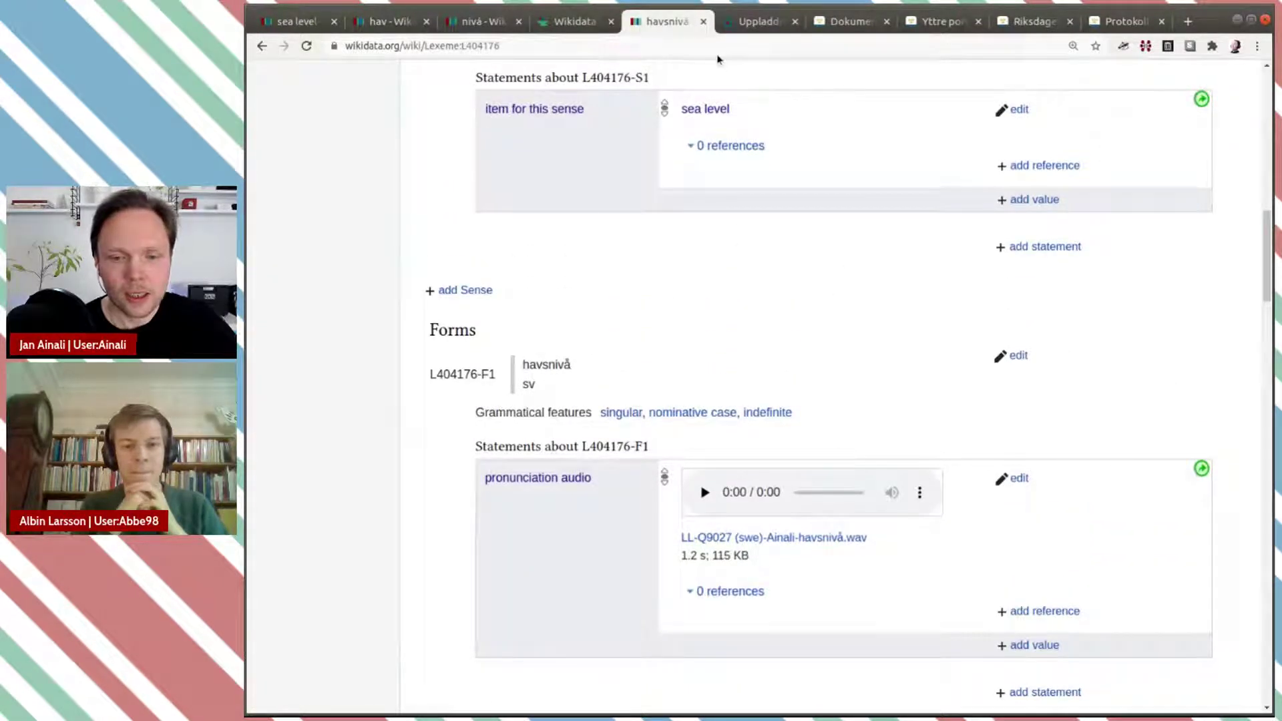
Step: Switch to Wikidata Lexeme Forms and look over its list of languages and word-class templates
{"action": "left_click", "coordinate": [572, 21]}
{"action": "scroll", "coordinate": [884, 234], "scroll_direction": "up", "scroll_amount": 15}
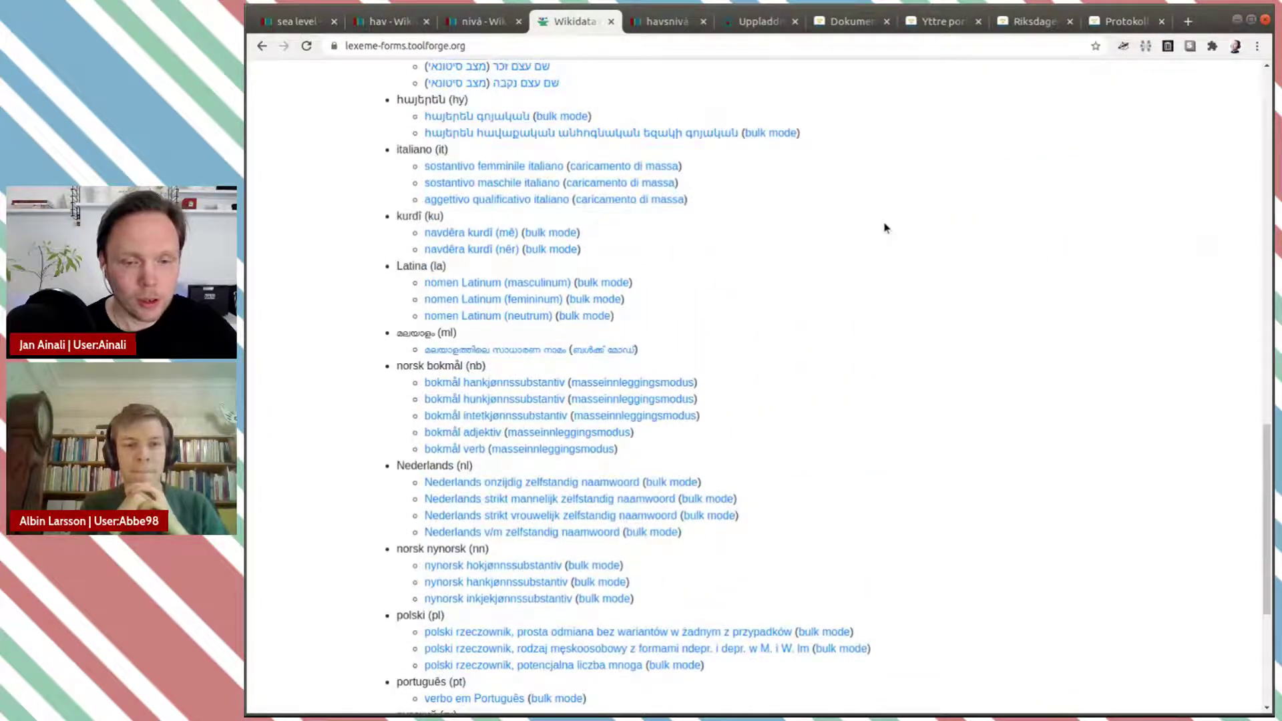
{"action": "scroll", "coordinate": [890, 225], "scroll_direction": "up", "scroll_amount": 1}
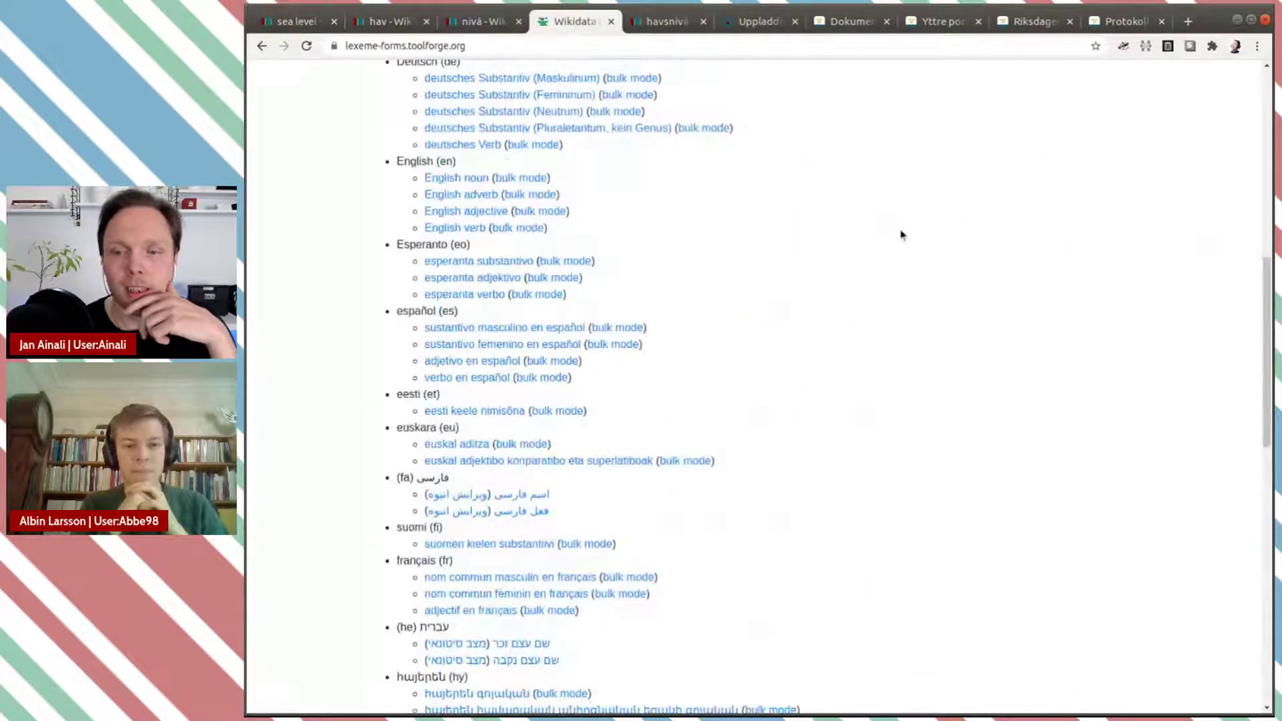
{"action": "scroll", "coordinate": [938, 273], "scroll_direction": "up", "scroll_amount": 12}
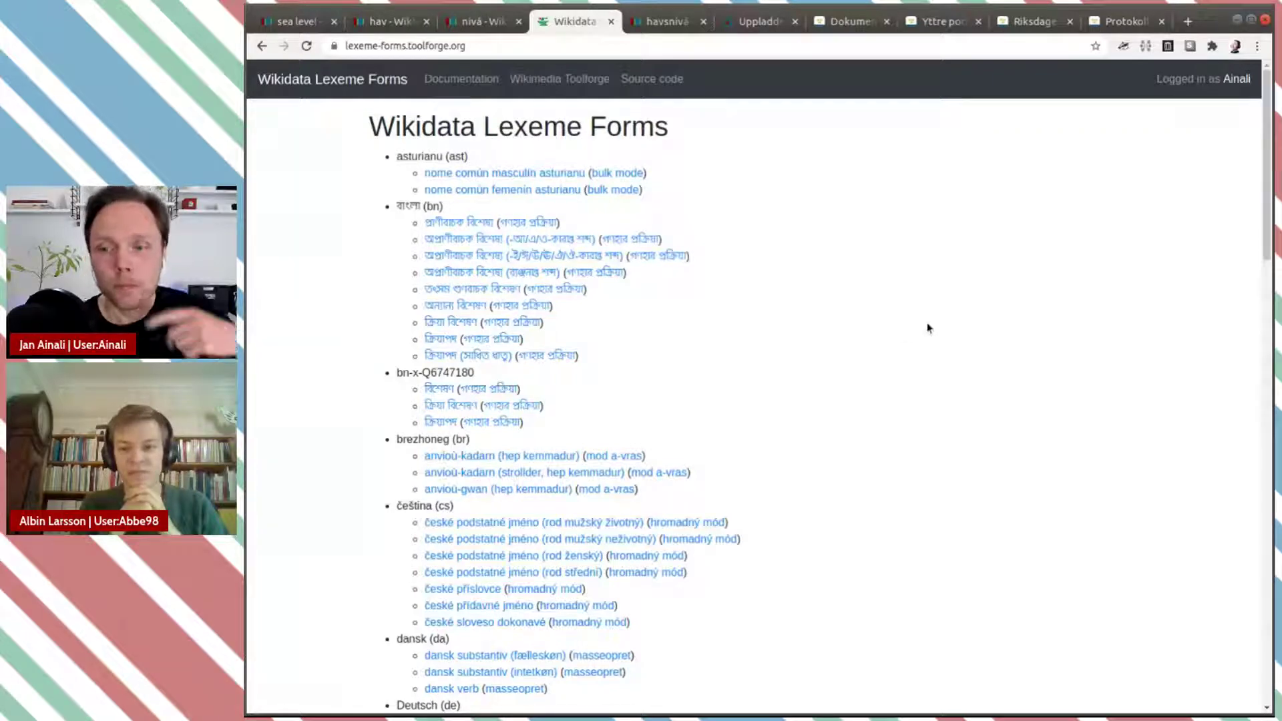
{"action": "scroll", "coordinate": [933, 338], "scroll_direction": "down", "scroll_amount": 1}
{"action": "scroll", "coordinate": [934, 337], "scroll_direction": "up", "scroll_amount": 1}
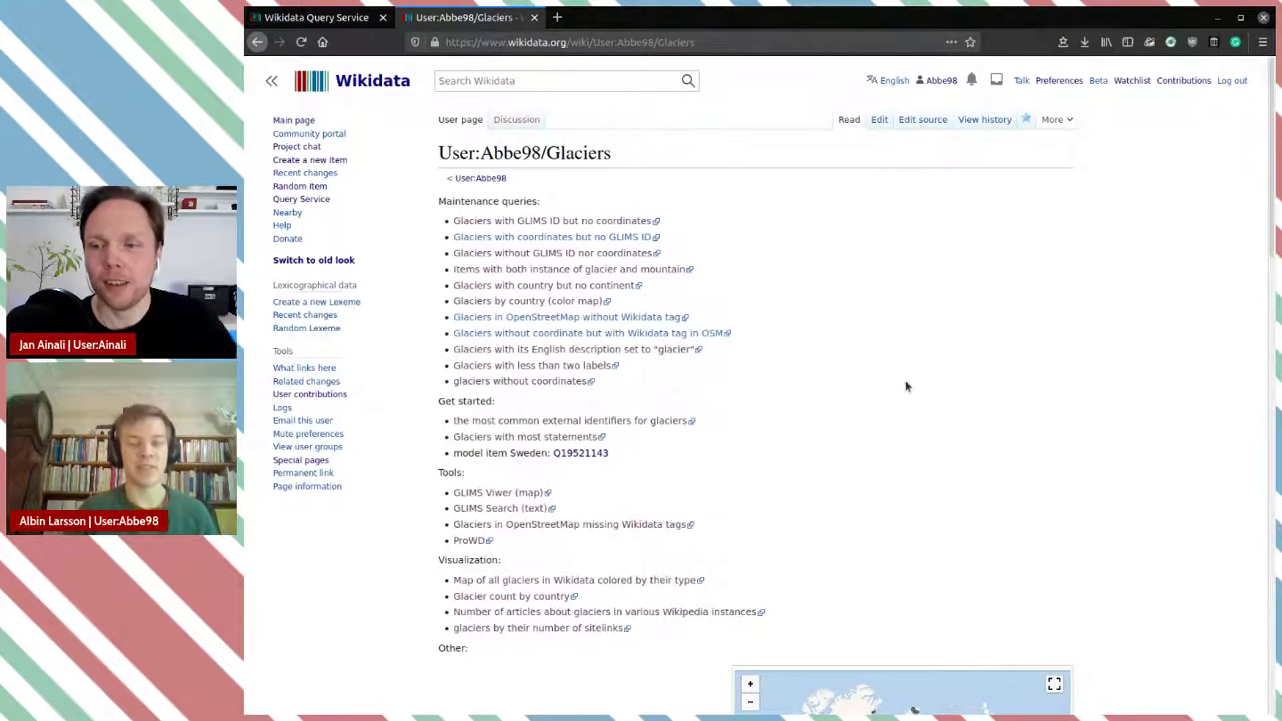
Step: Look over the maintenance queries on the Glaciers user page, and switch to the Wikidata Query Service with the page enlarged to 133%
{"action": "key", "text": "ctrl+plus"}
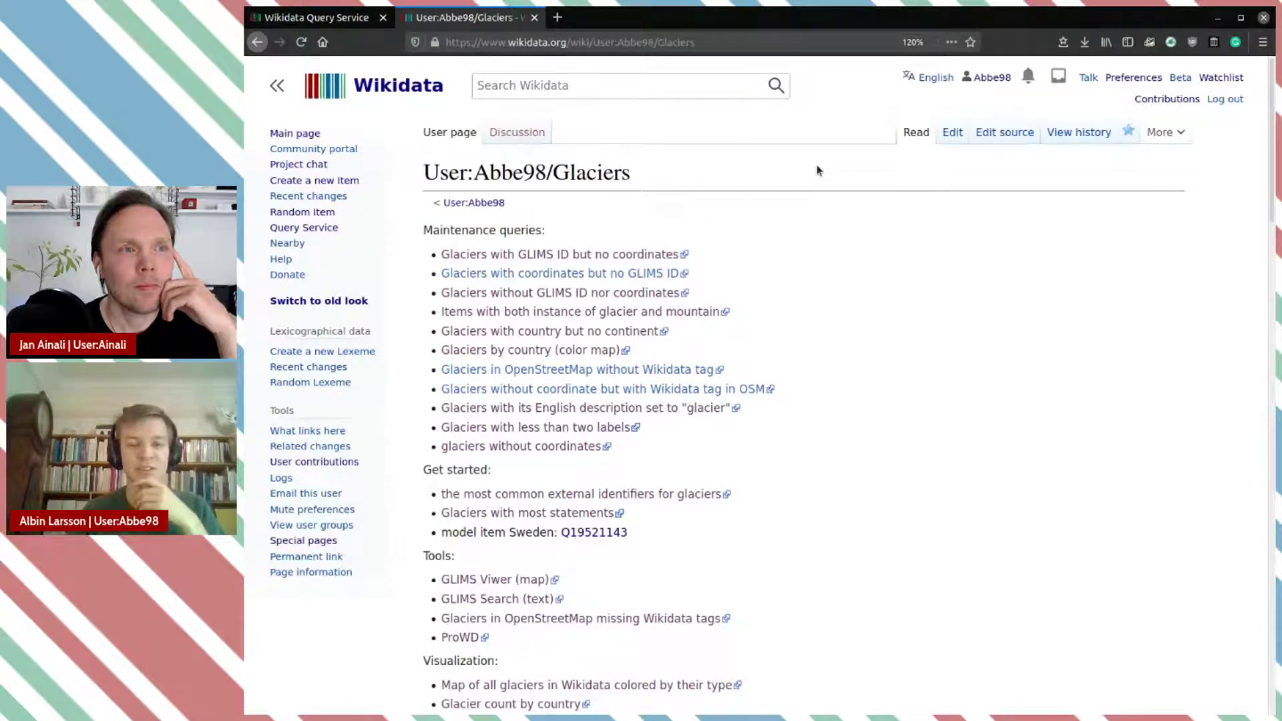
{"action": "scroll", "coordinate": [828, 405], "scroll_direction": "down", "scroll_amount": 1}
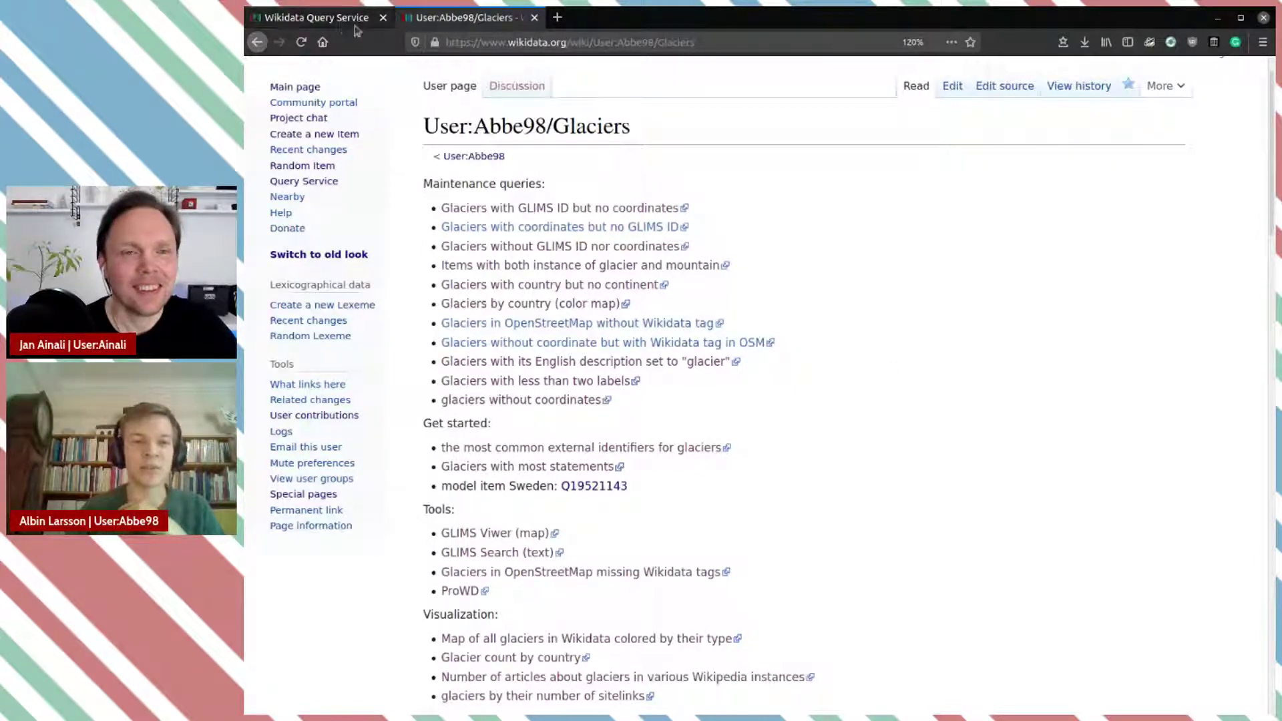
{"action": "left_click", "coordinate": [332, 20]}
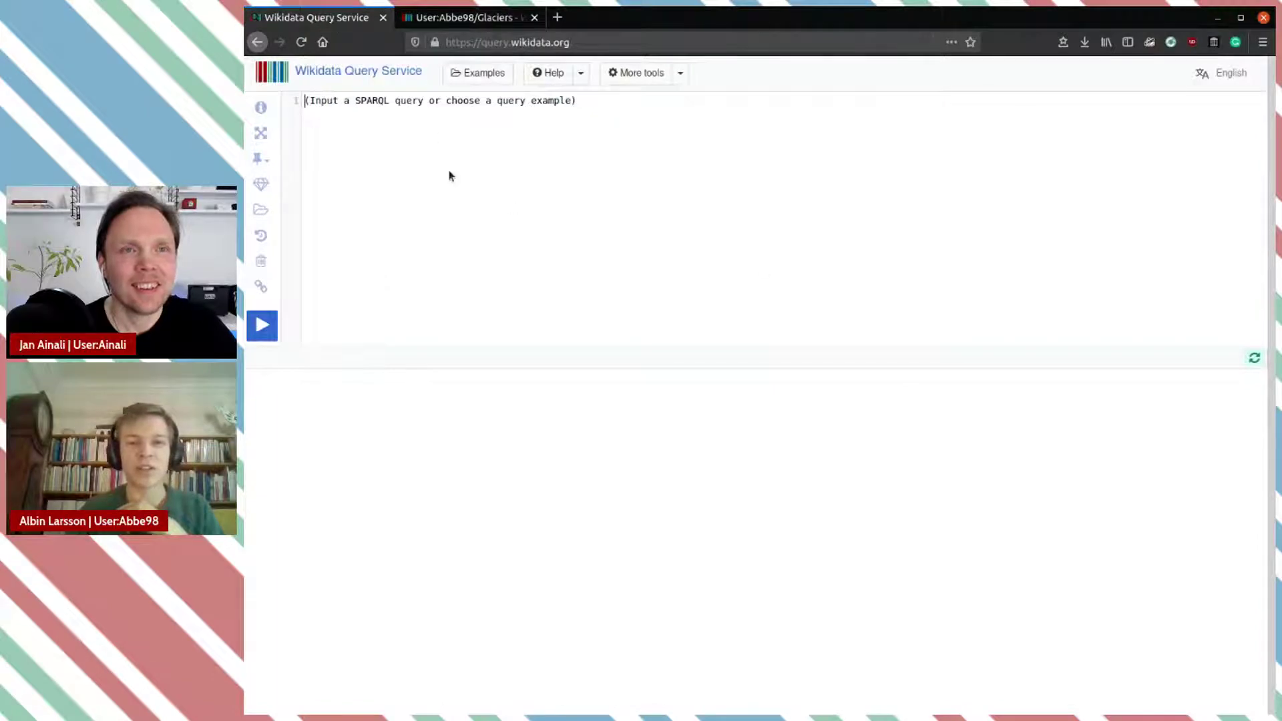
{"action": "key", "text": "ctrl+plus"}
{"action": "key", "text": "ctrl+plus"}
{"action": "key", "text": "ctrl+plus"}
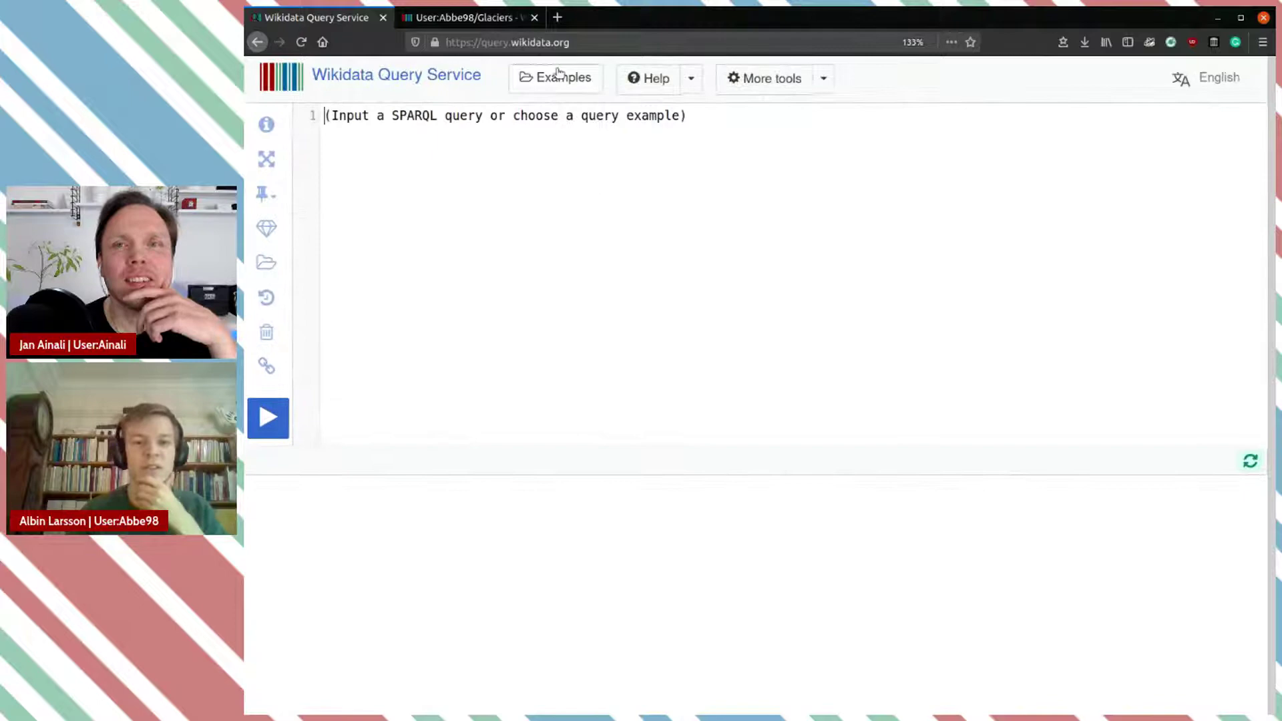
Step: Open the collection of example queries and filter it by "distance"
{"action": "left_click", "coordinate": [549, 80]}
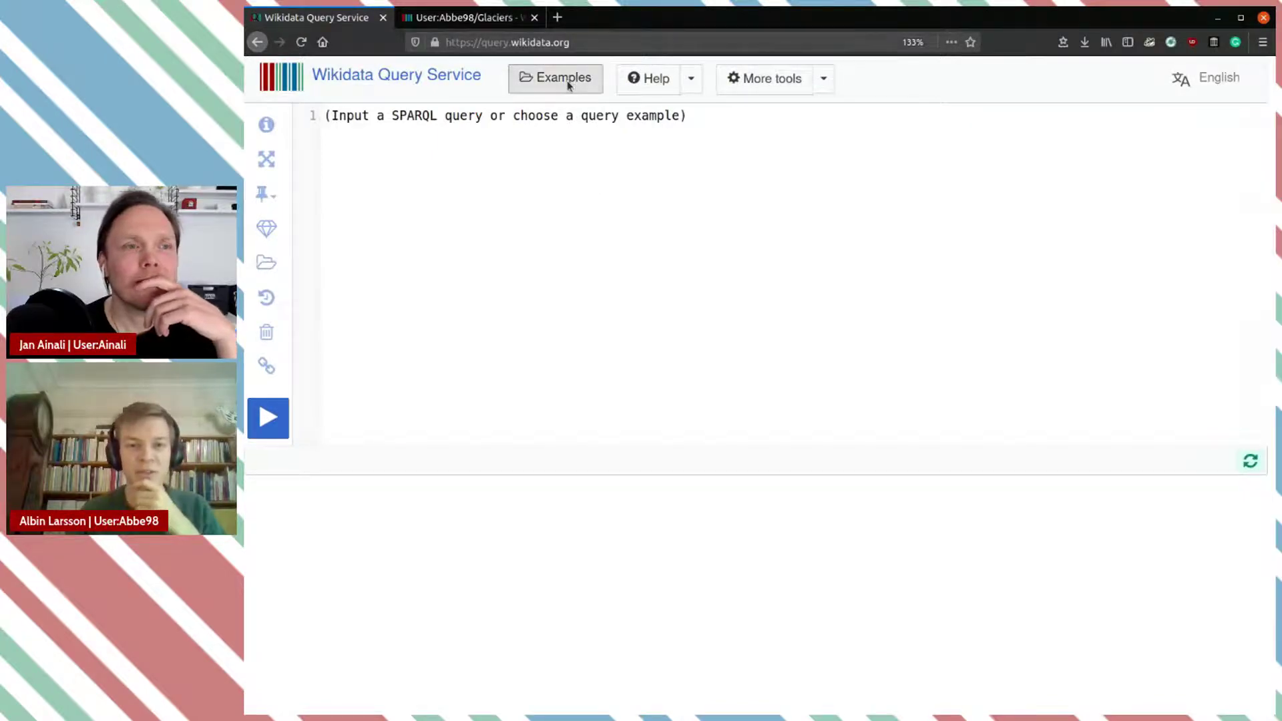
{"action": "left_click", "coordinate": [626, 341]}
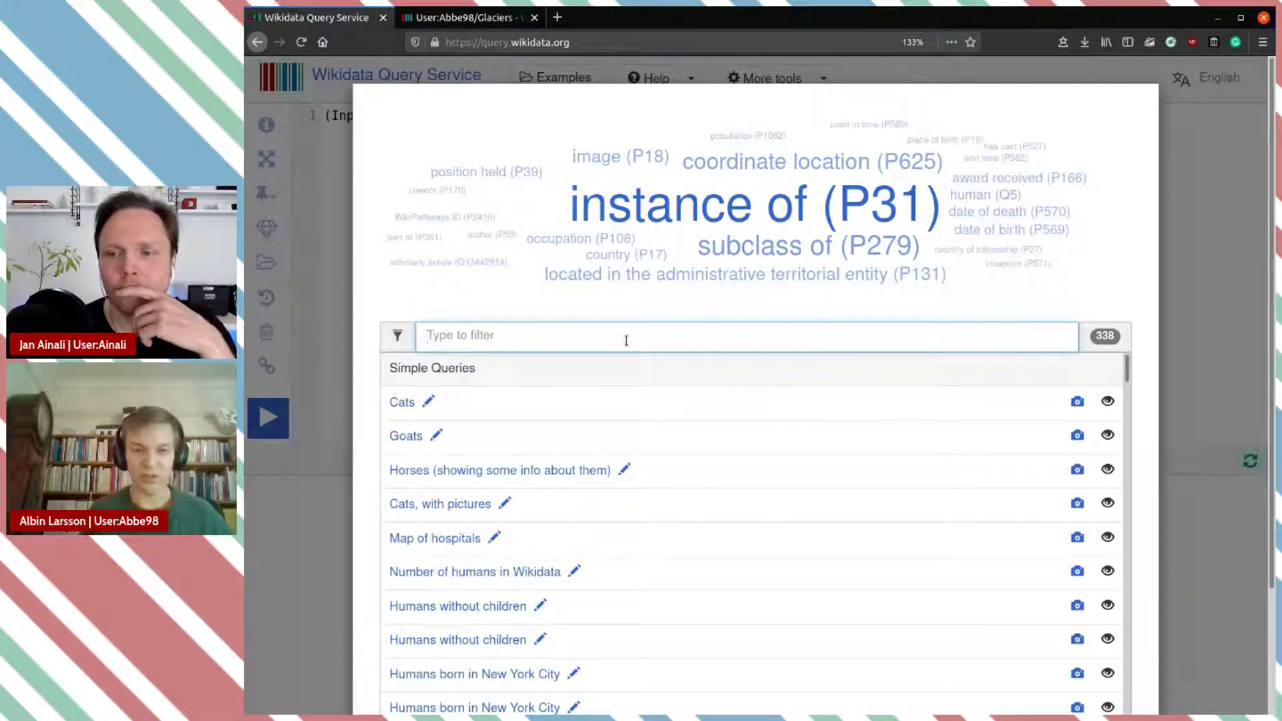
{"action": "type", "text": "d"}
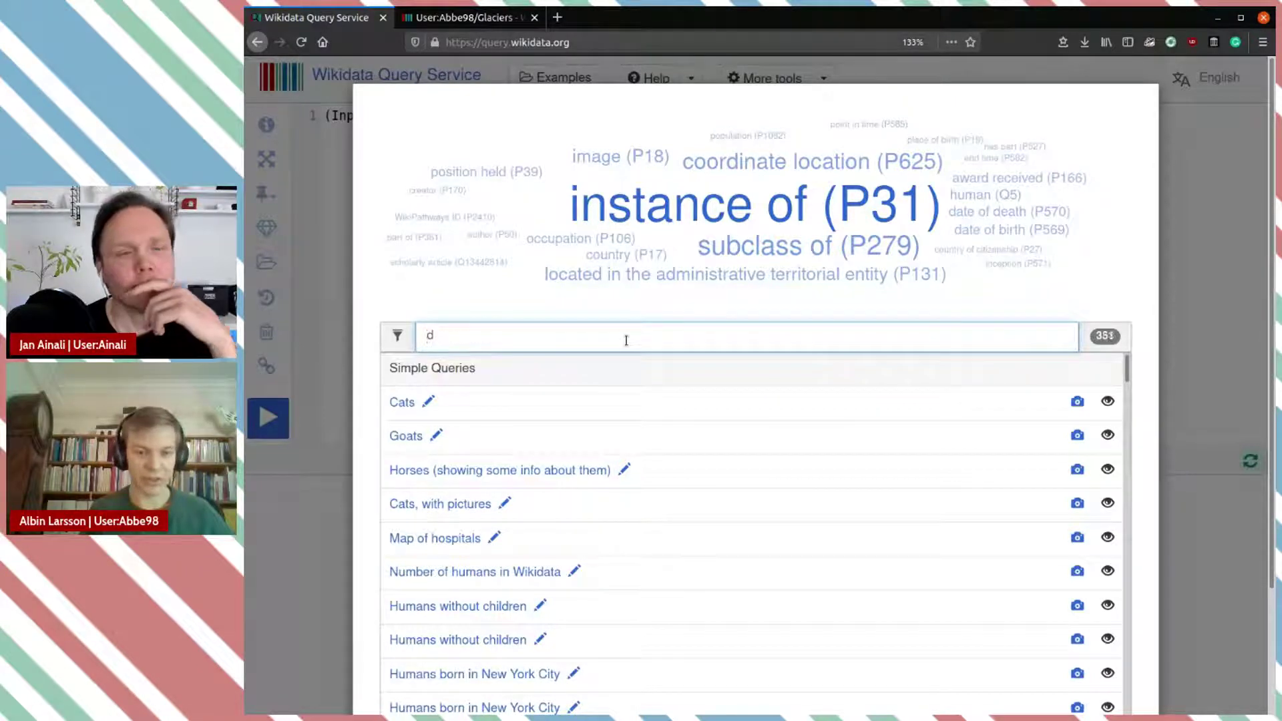
{"action": "type", "text": "istanse"}
{"action": "key", "text": "BackSpace"}
{"action": "key", "text": "BackSpace"}
{"action": "key", "text": "BackSpace"}
{"action": "key", "text": "BackSpace"}
{"action": "key", "text": "BackSpace"}
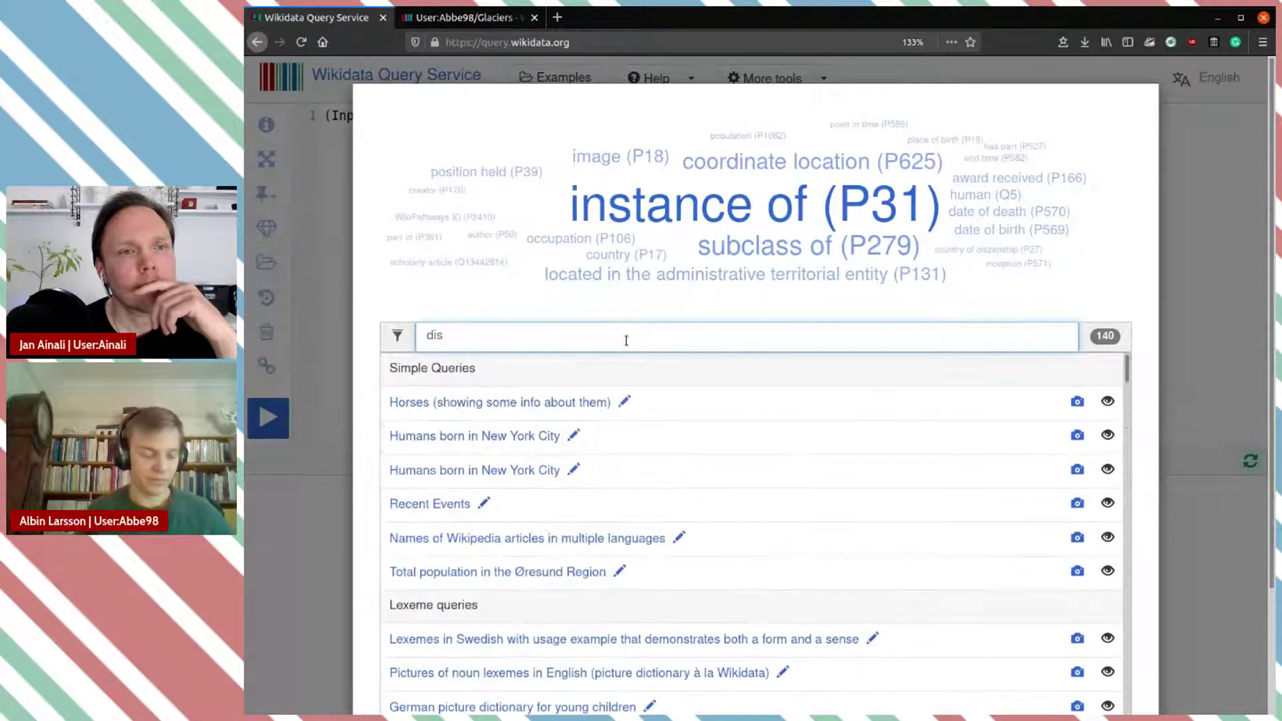
{"action": "type", "text": "t"}
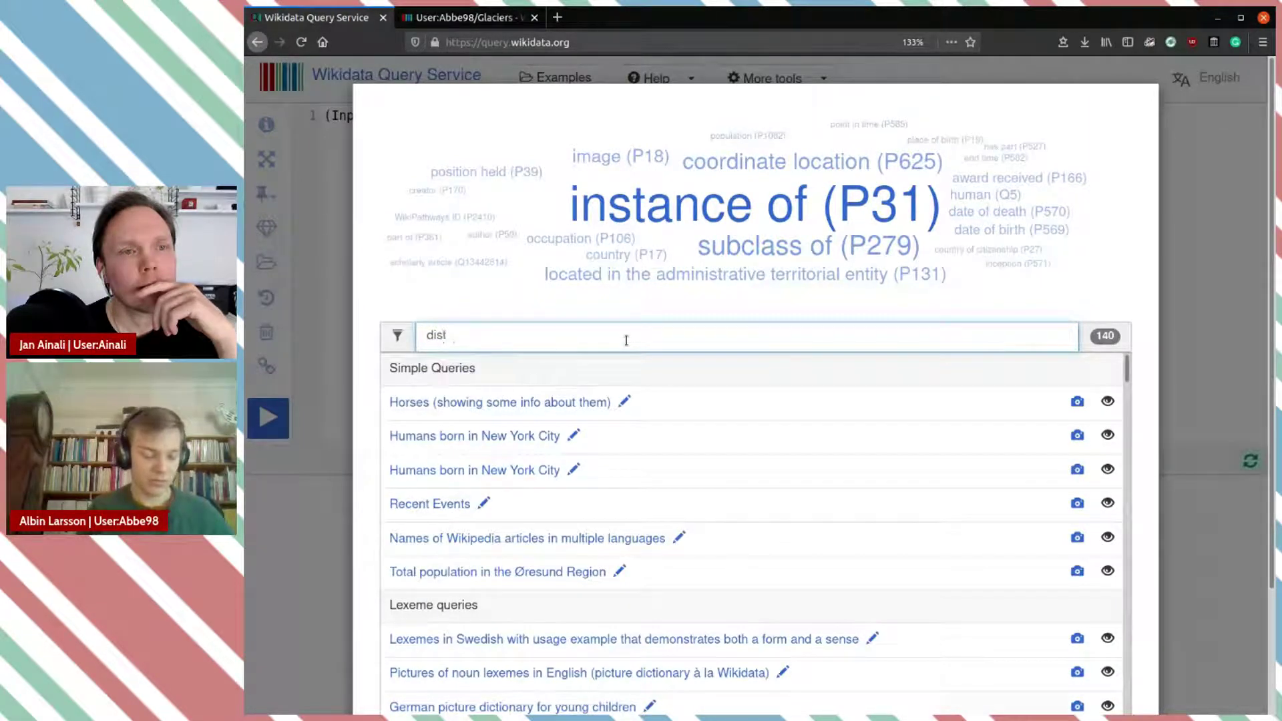
{"action": "type", "text": "ance"}
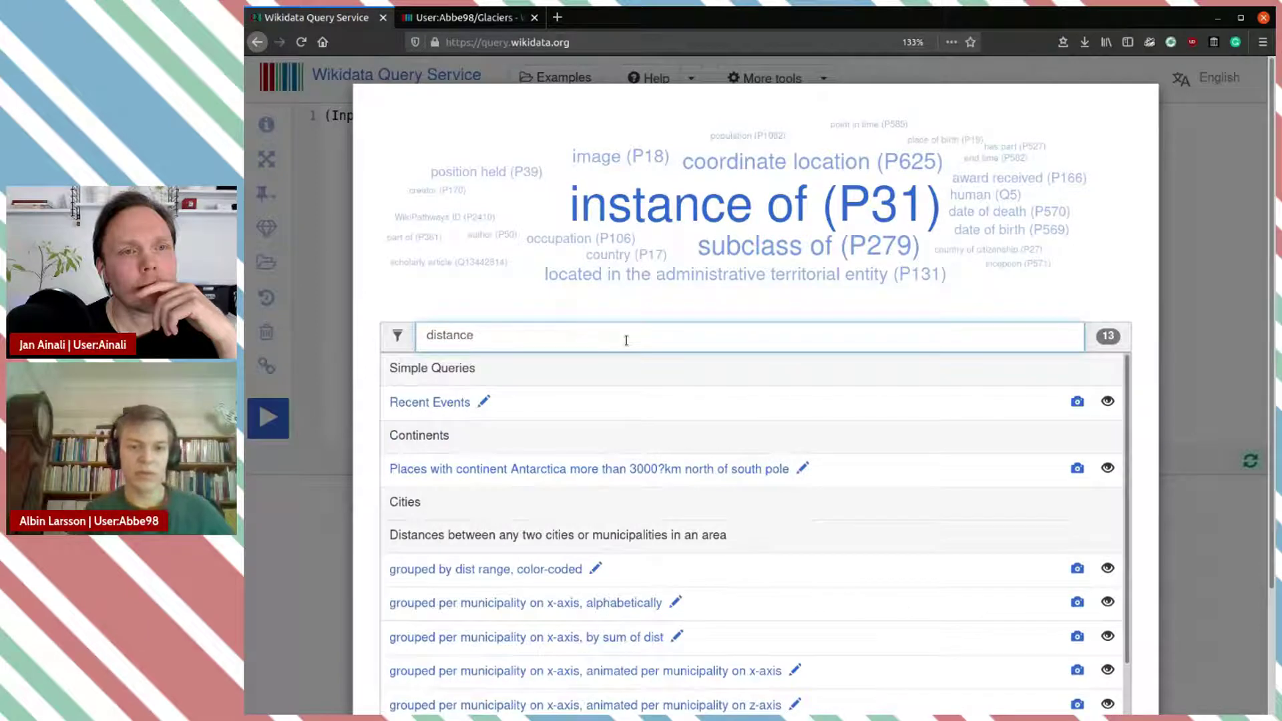
Step: Look through the filtered examples and load "Places with continent Antarctica more than 3000?km north of south pole" into the query editor
{"action": "scroll", "coordinate": [793, 378], "scroll_direction": "down", "scroll_amount": 1}
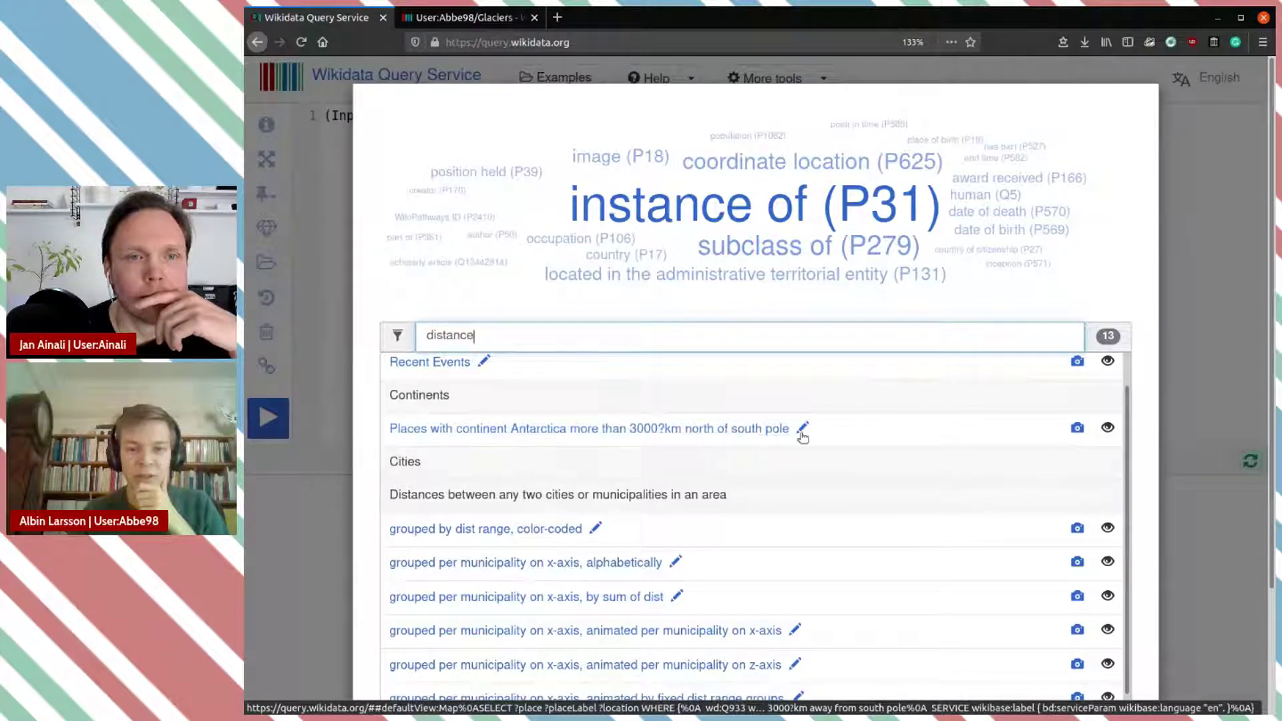
{"action": "scroll", "coordinate": [867, 423], "scroll_direction": "down", "scroll_amount": 2}
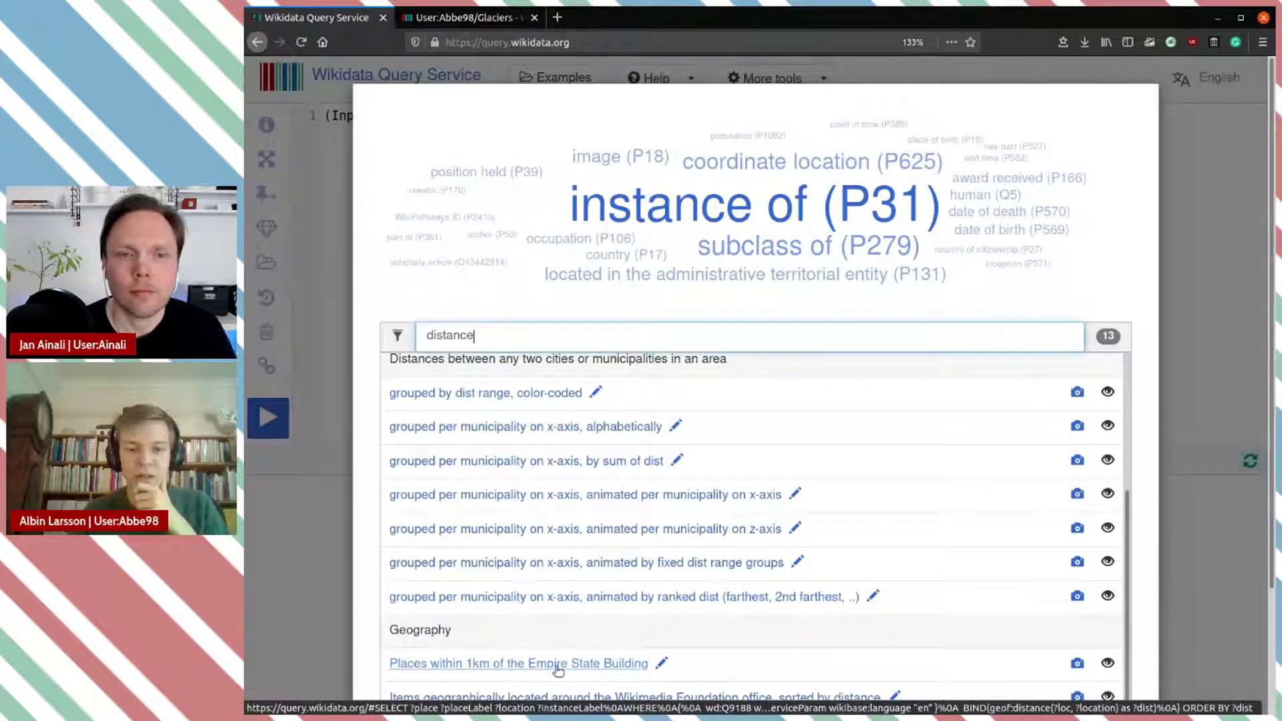
{"action": "scroll", "coordinate": [590, 660], "scroll_direction": "up", "scroll_amount": 3}
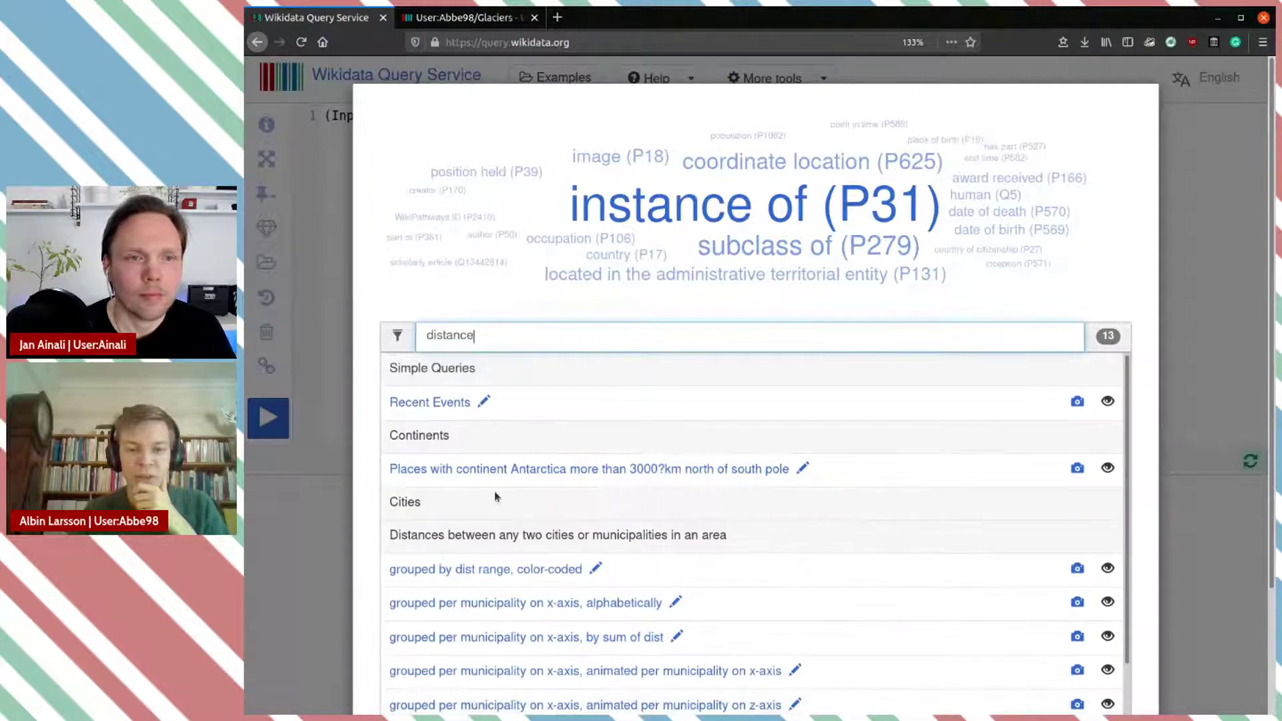
{"action": "left_click", "coordinate": [610, 469]}
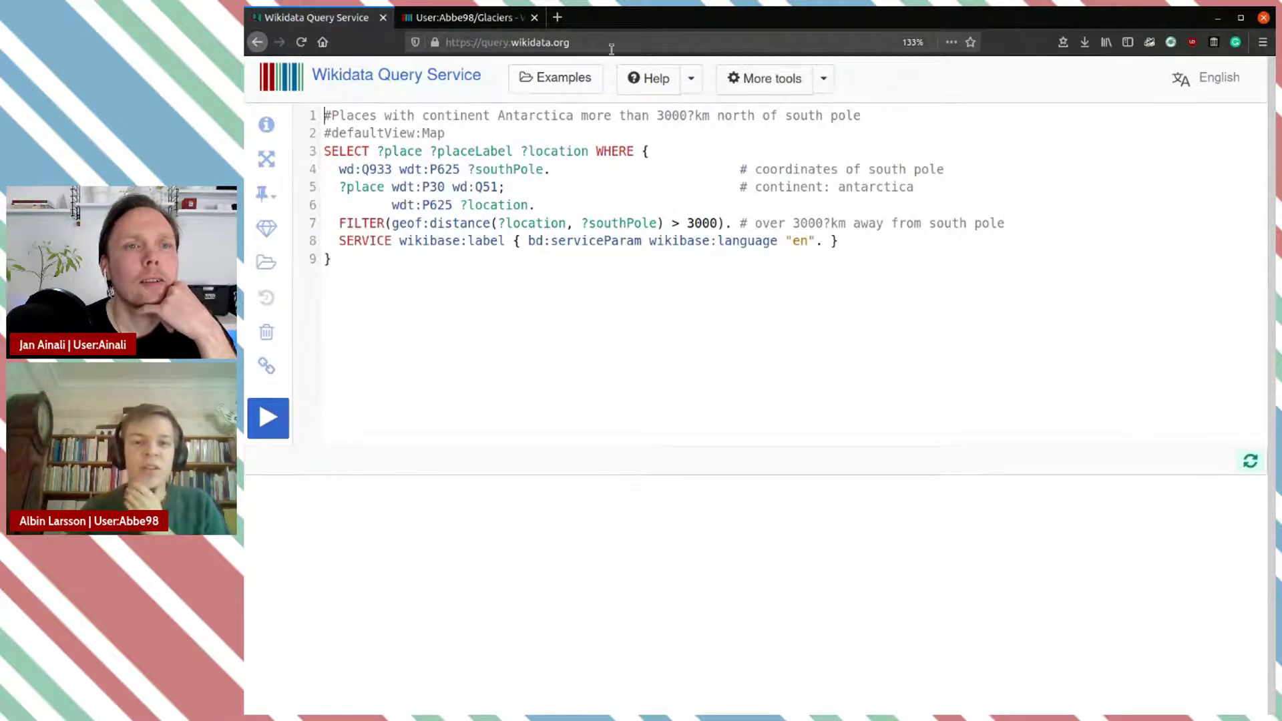
Step: Examine the query's coordinate location property, the location variable, the geof:distance function and the 3000 distance threshold in the filter
{"action": "mouse_move", "coordinate": [497, 167]}
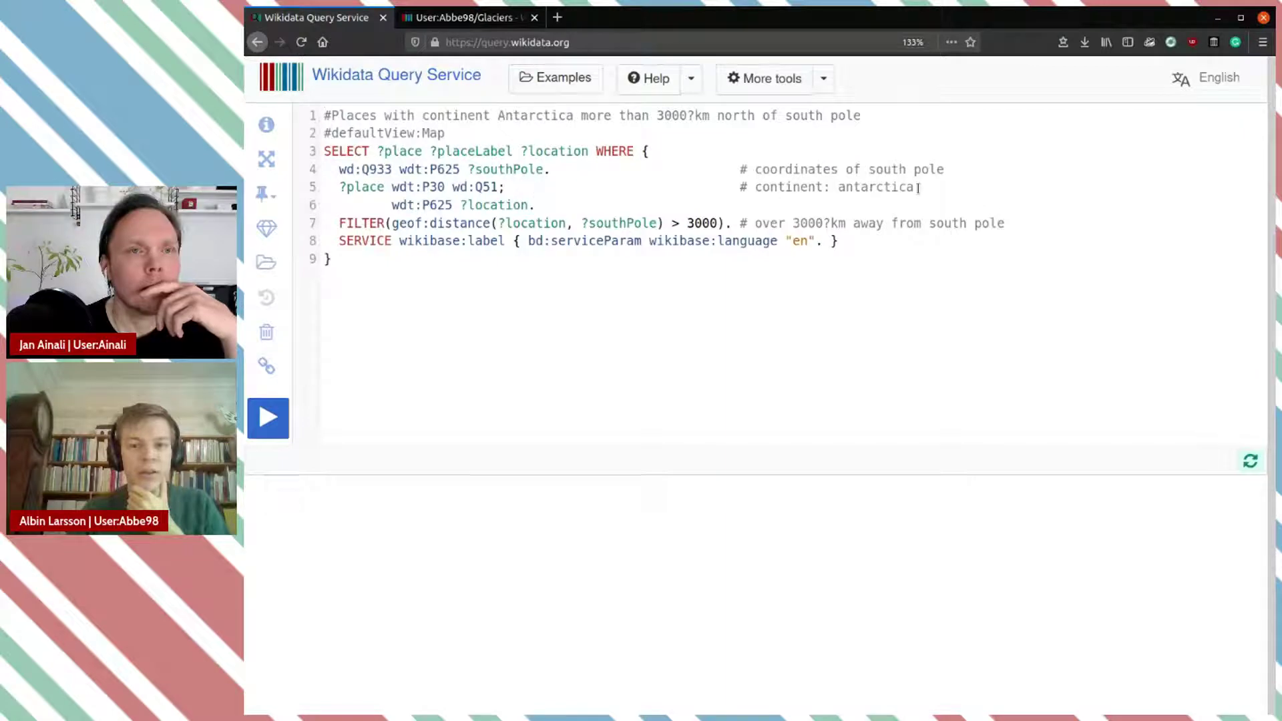
{"action": "left_click", "coordinate": [631, 190]}
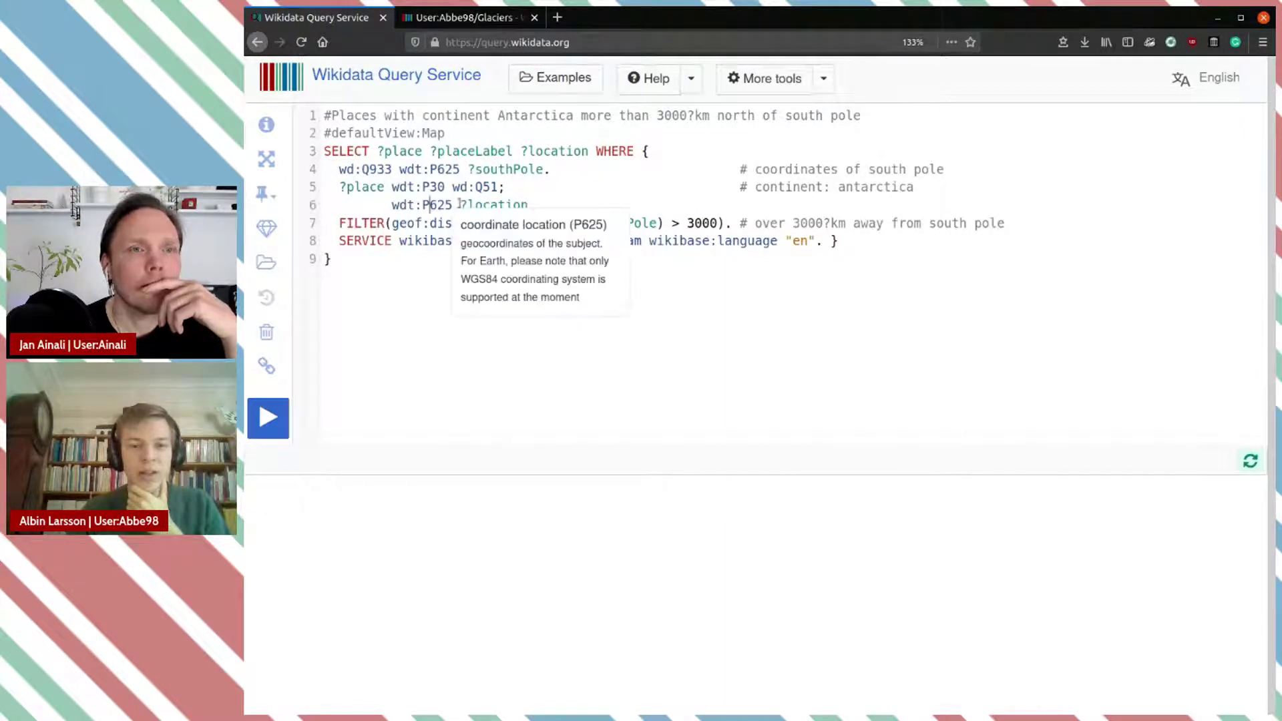
{"action": "left_click", "coordinate": [513, 204]}
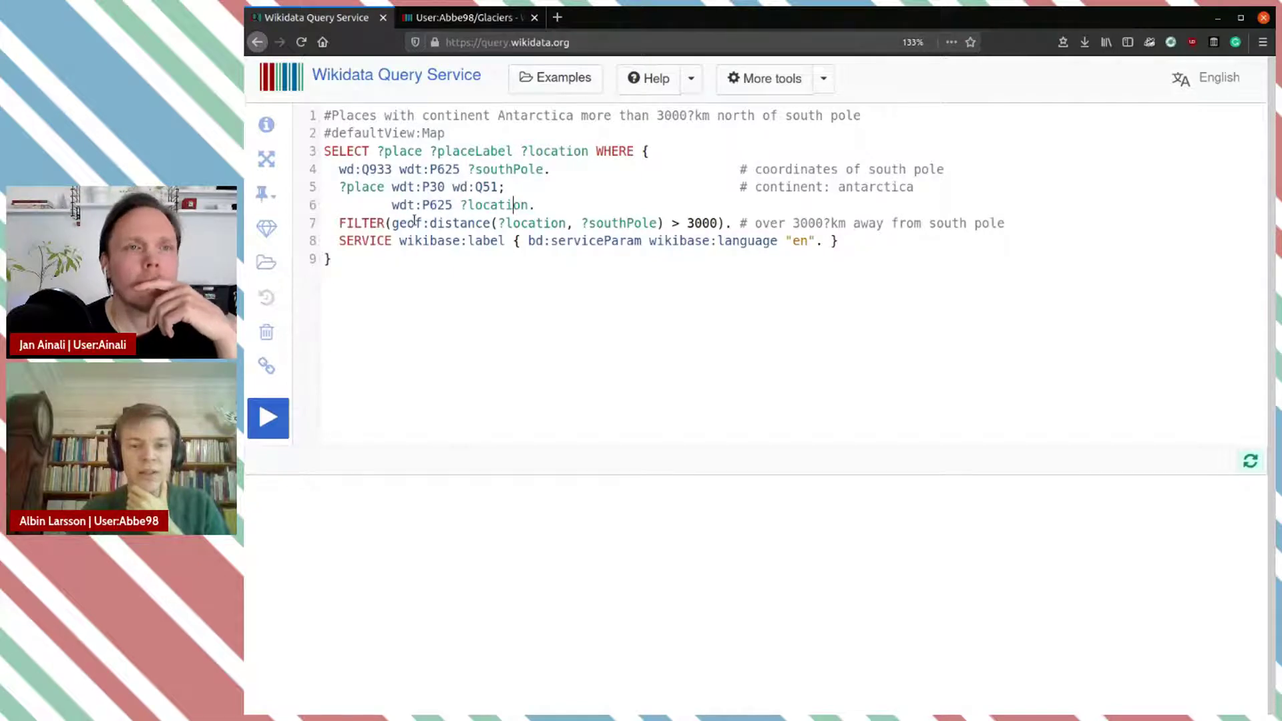
{"action": "left_click_drag", "start_coordinate": [392, 223], "coordinate": [496, 223]}
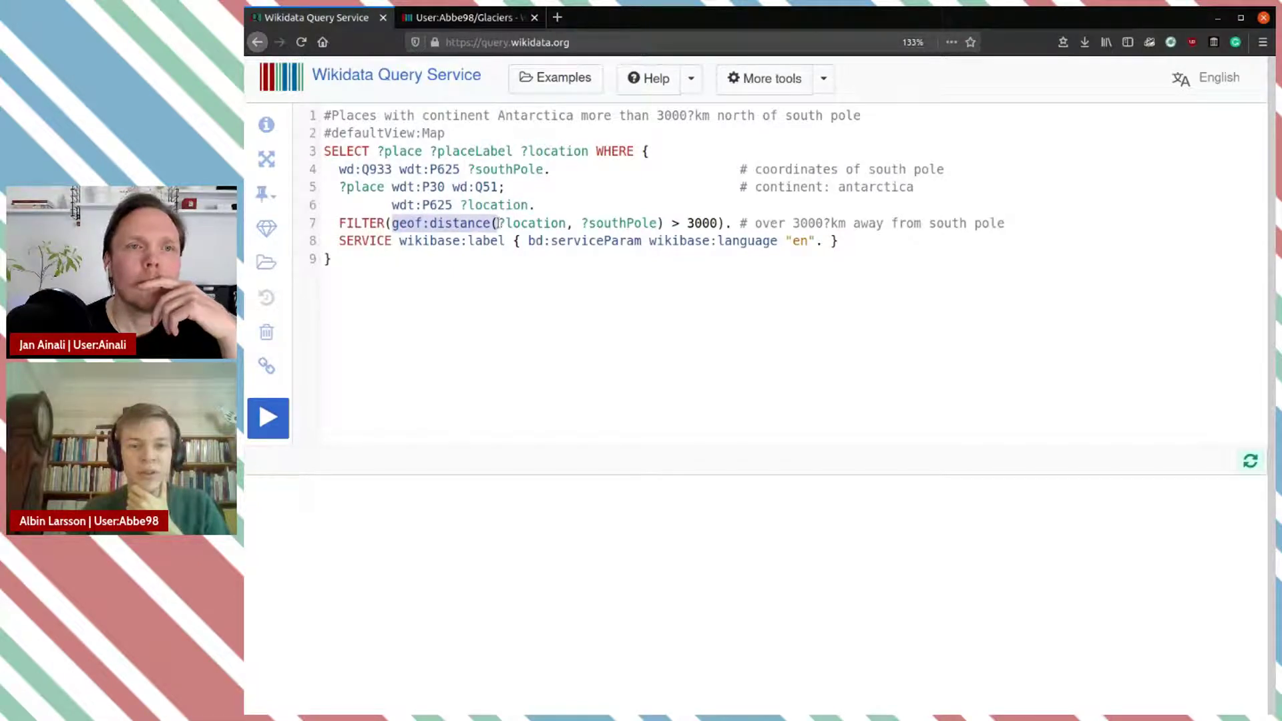
{"action": "double_click", "coordinate": [697, 223]}
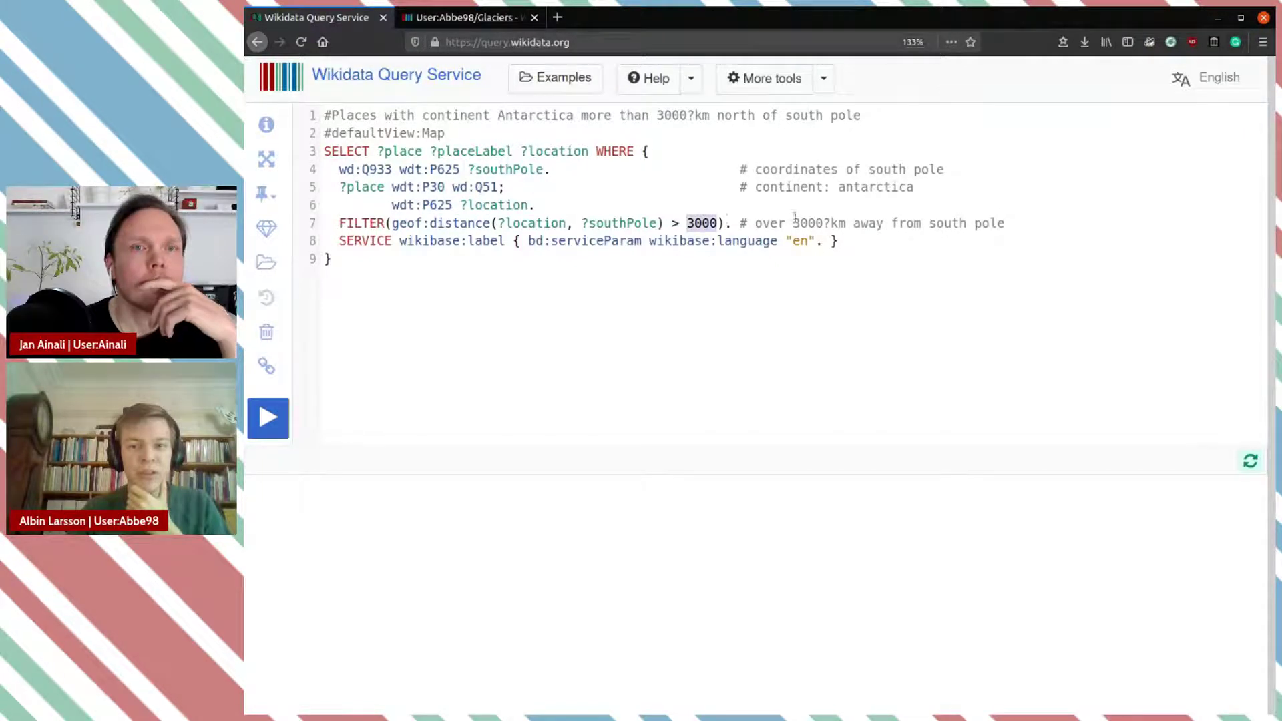
{"action": "left_click", "coordinate": [677, 197]}
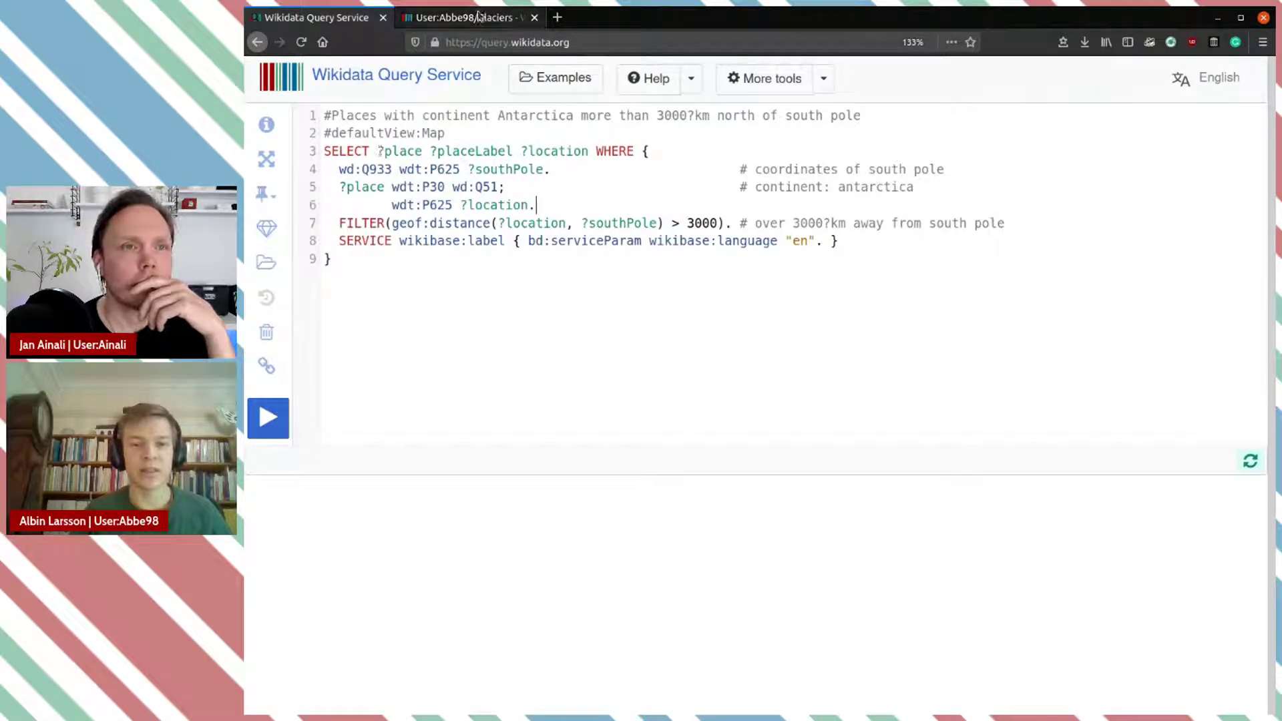
{"action": "left_click", "coordinate": [558, 18]}
{"action": "type", "text": "wd "}
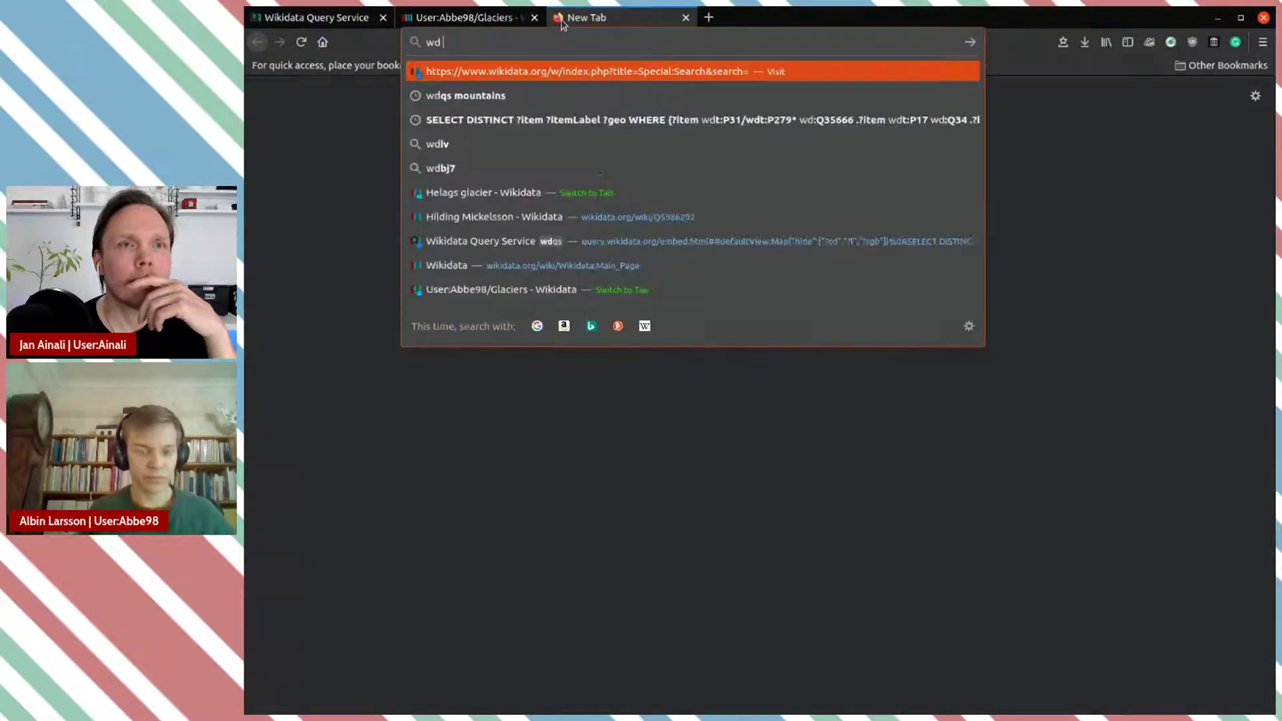
{"action": "type", "text": "he"}
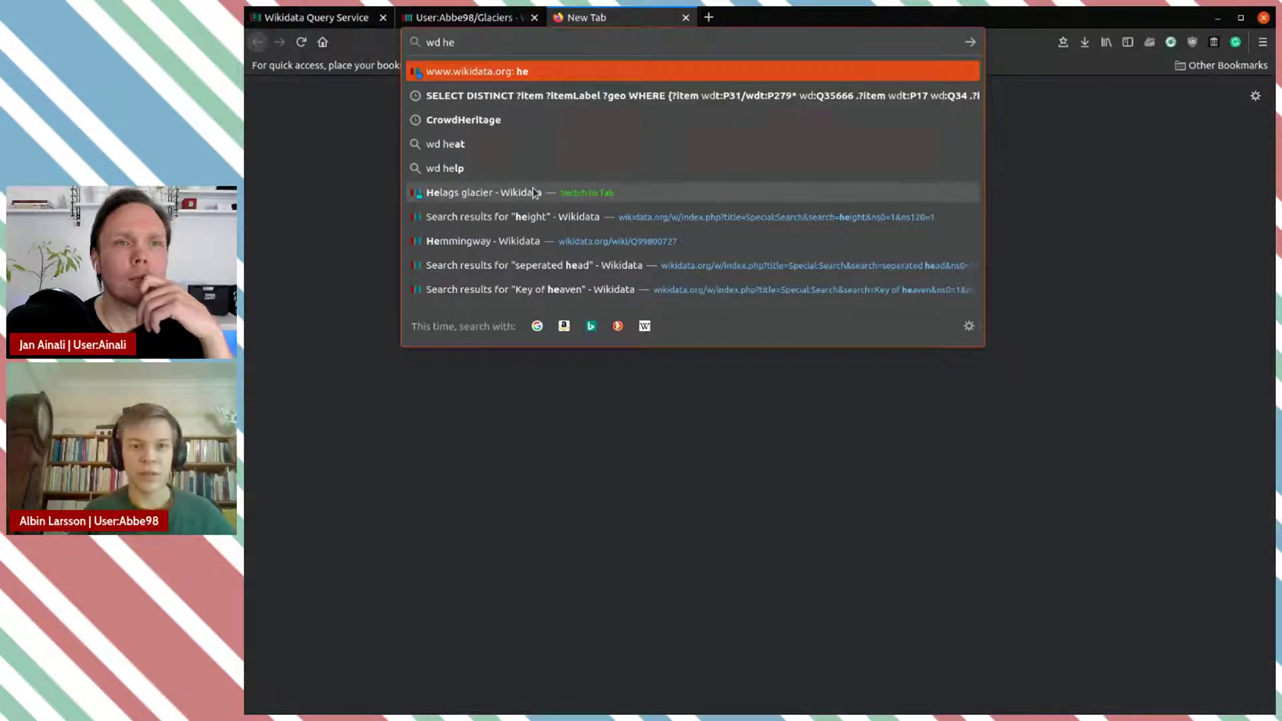
{"action": "key", "text": "ctrl+w"}
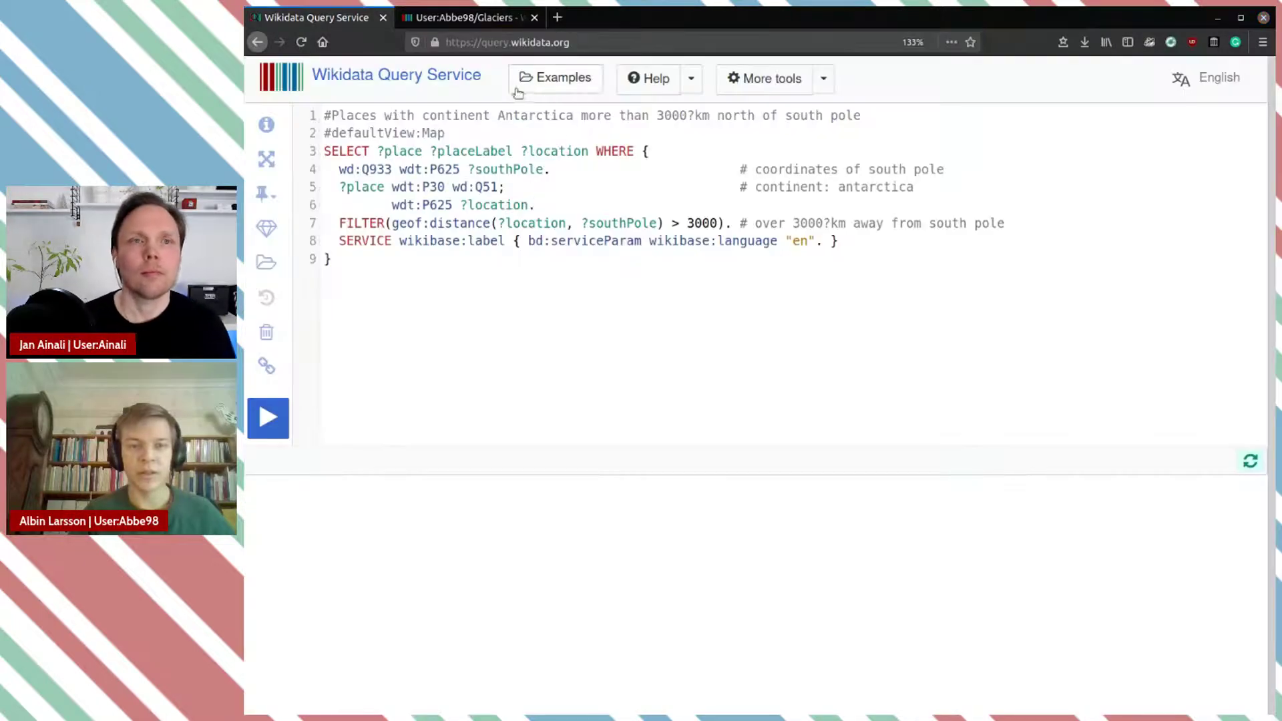
Step: Move the open Helags glacier item page into this browser window and copy its item ID Q19521143
{"action": "left_click_drag", "start_coordinate": [446, 234], "coordinate": [561, 20]}
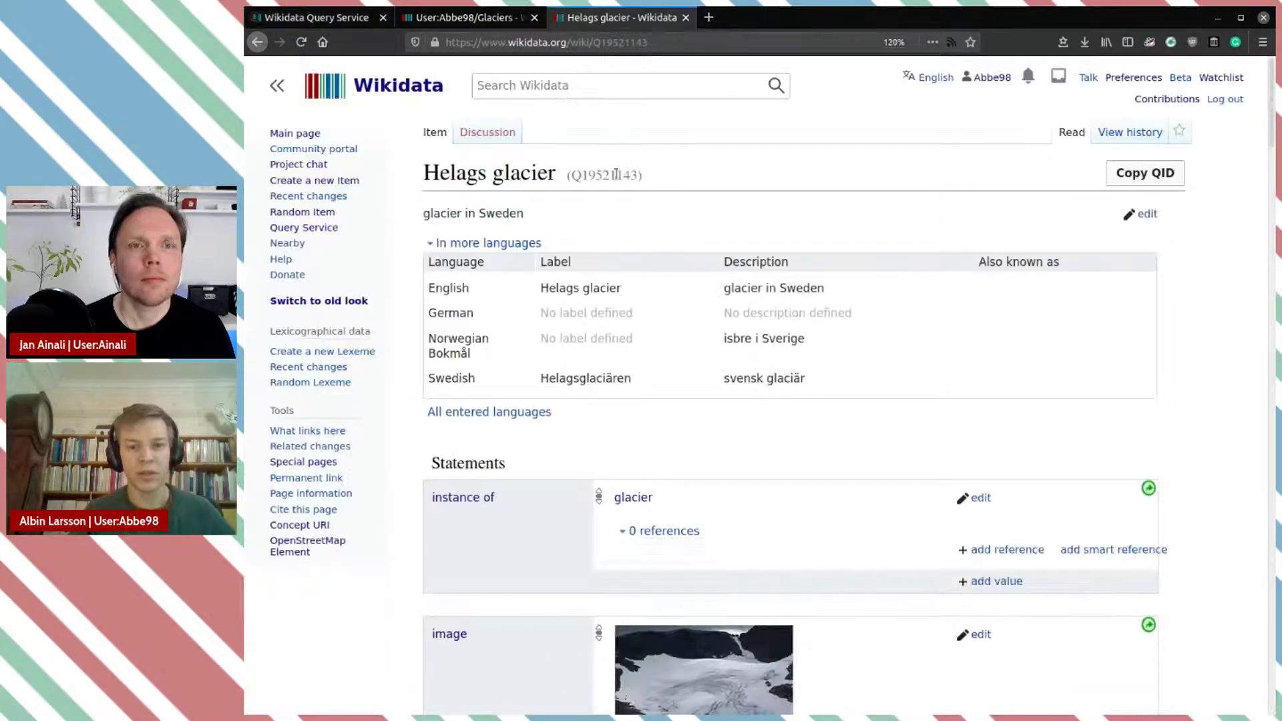
{"action": "double_click", "coordinate": [615, 175]}
{"action": "key", "text": "ctrl+c"}
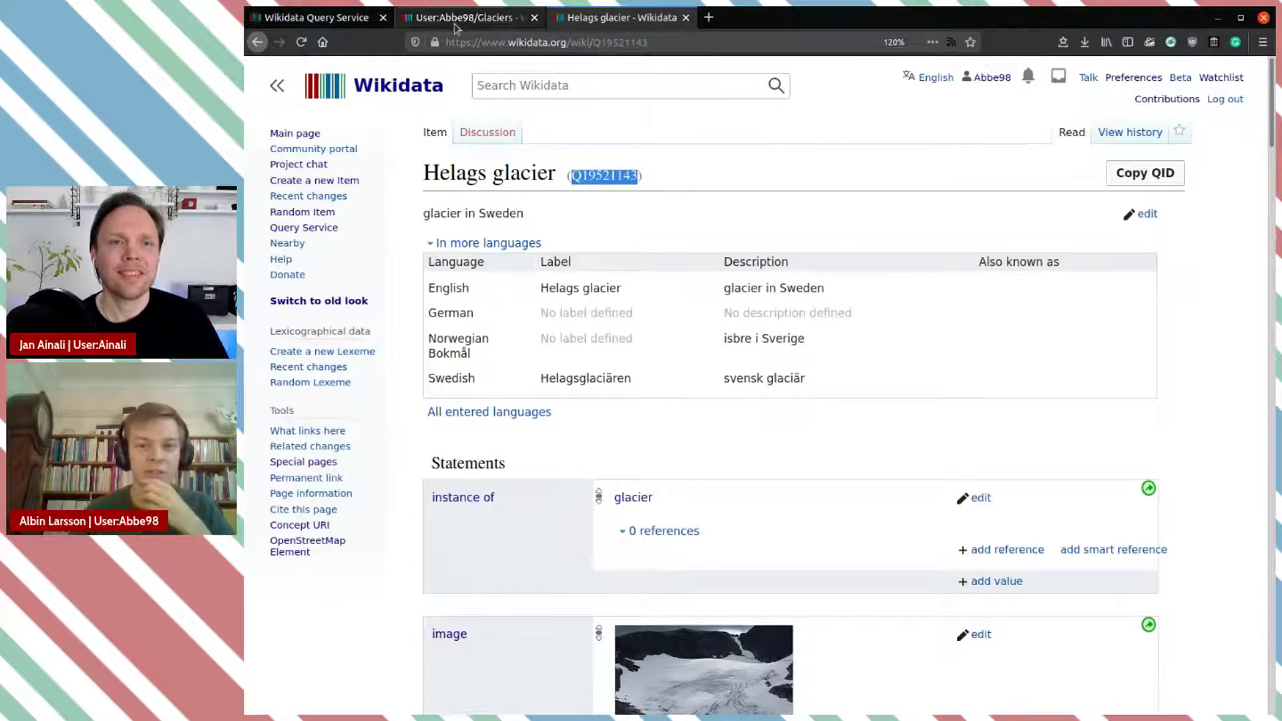
Step: Switch to the Wikidata Query Service tab and replace the South Pole item in the query with the Helags glacier ID Q19521143
{"action": "left_click", "coordinate": [334, 18]}
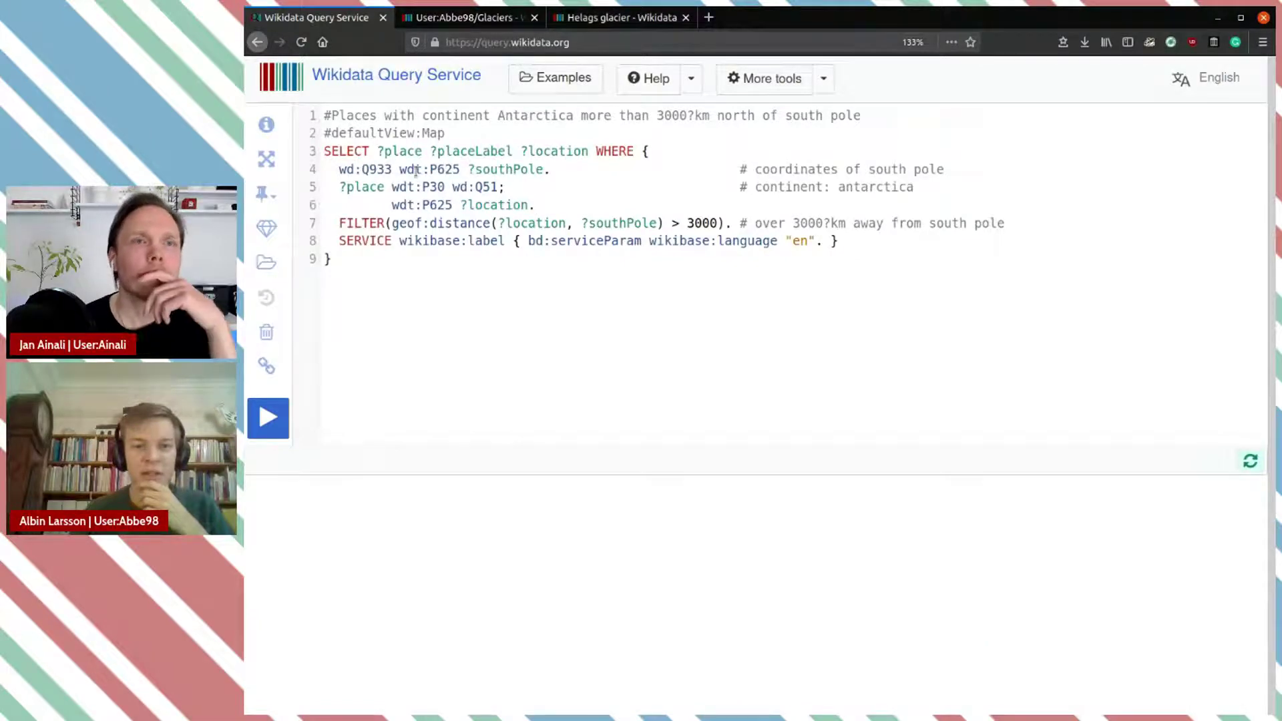
{"action": "double_click", "coordinate": [375, 169]}
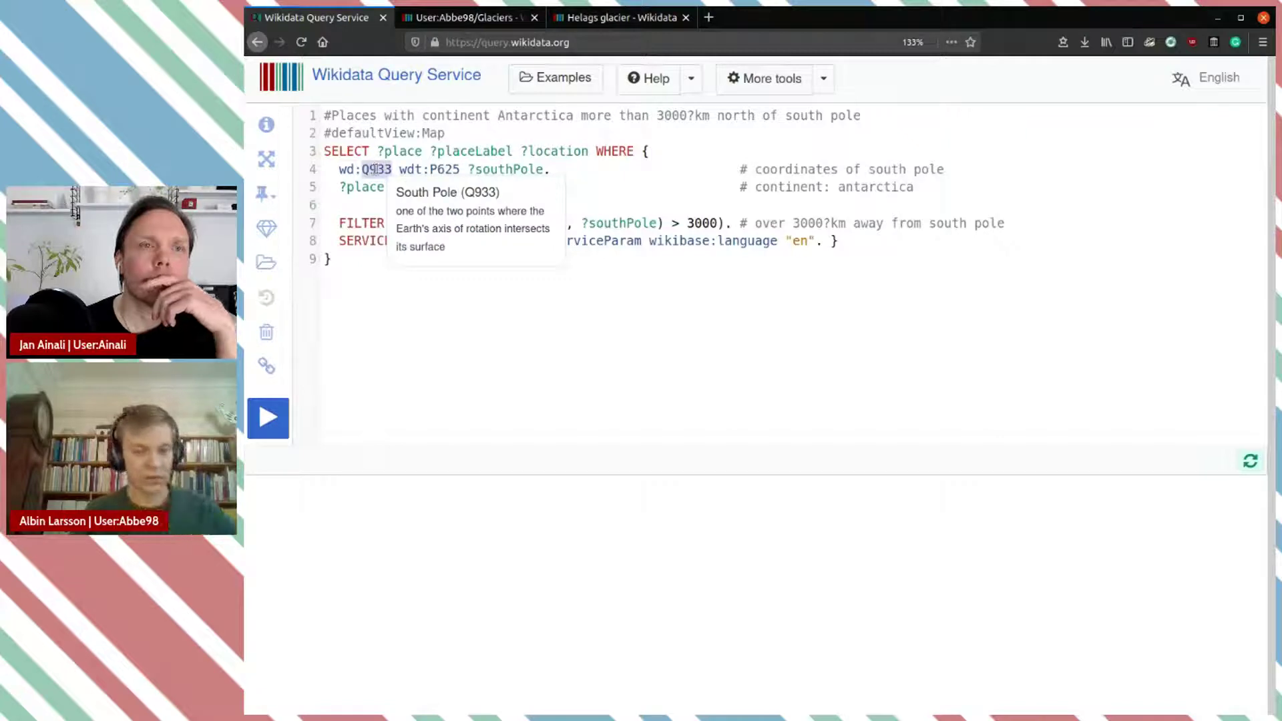
{"action": "key", "text": "ctrl+v"}
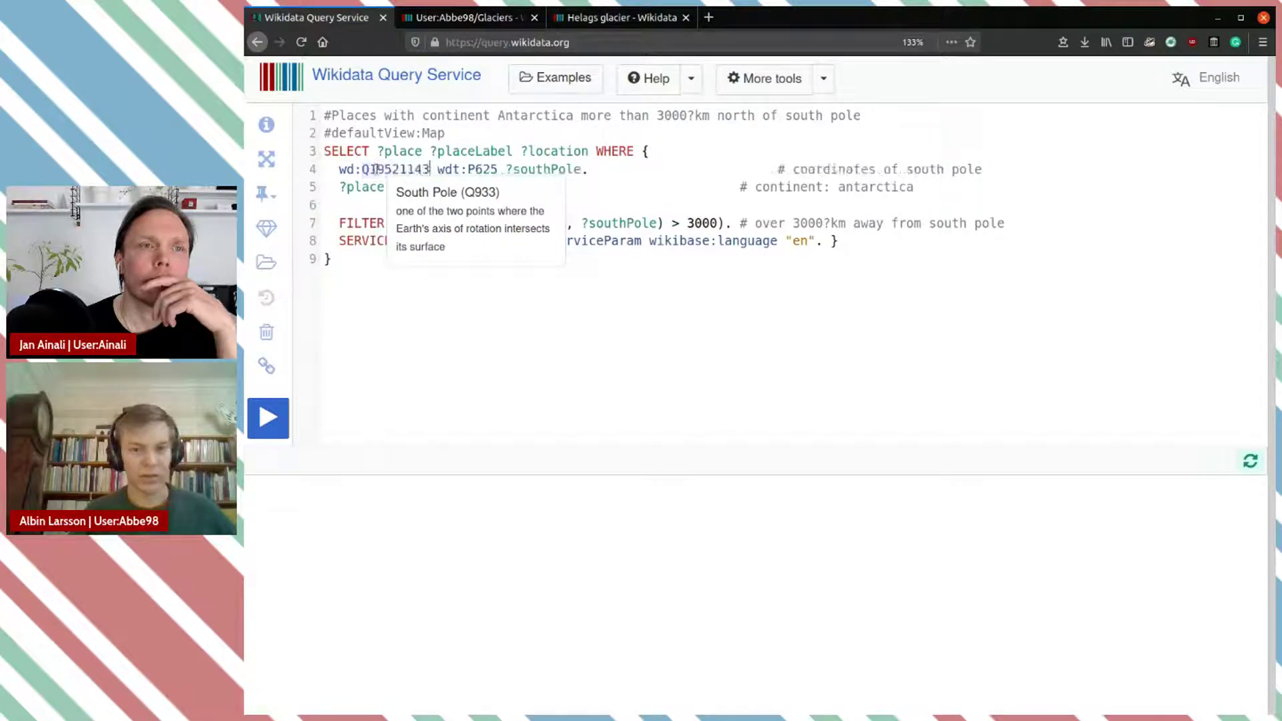
Step: Rename the glacier's coordinate variable to ?g1_location in its triple and remove the south pole comment from that line
{"action": "double_click", "coordinate": [555, 169]}
{"action": "type", "text": "location"}
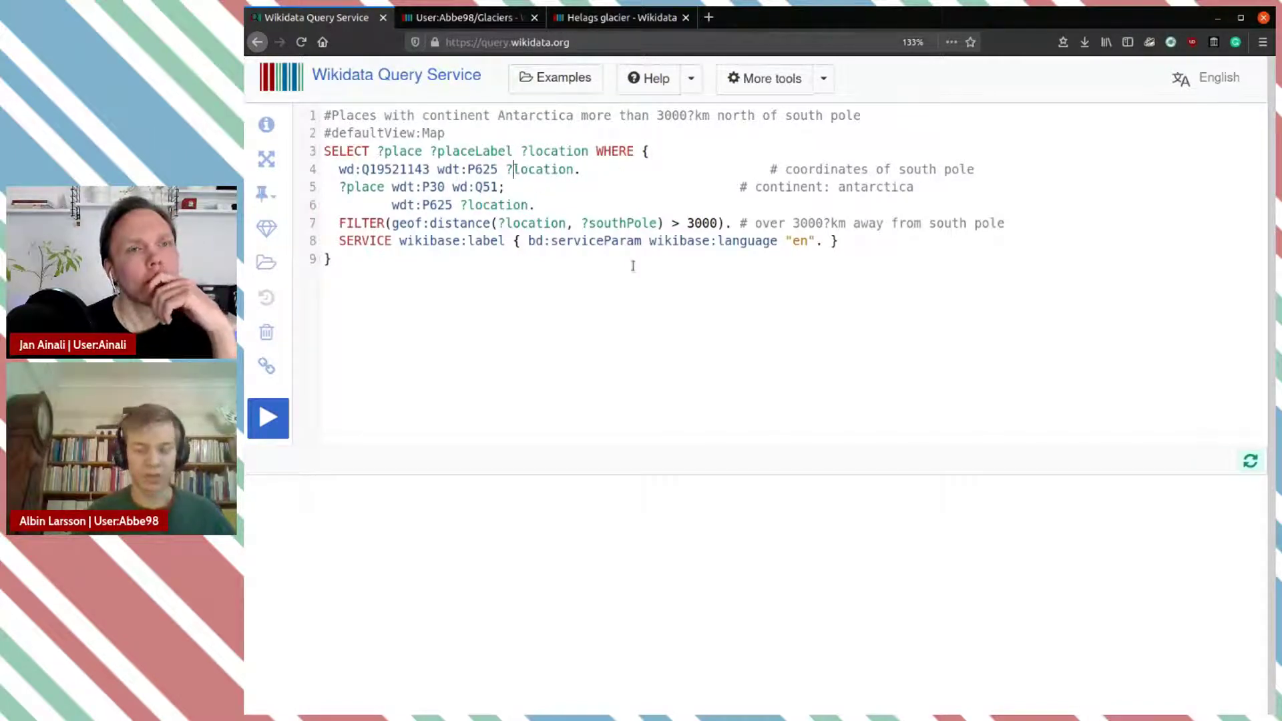
{"action": "type", "text": "g_"}
{"action": "type", "text": "l_"}
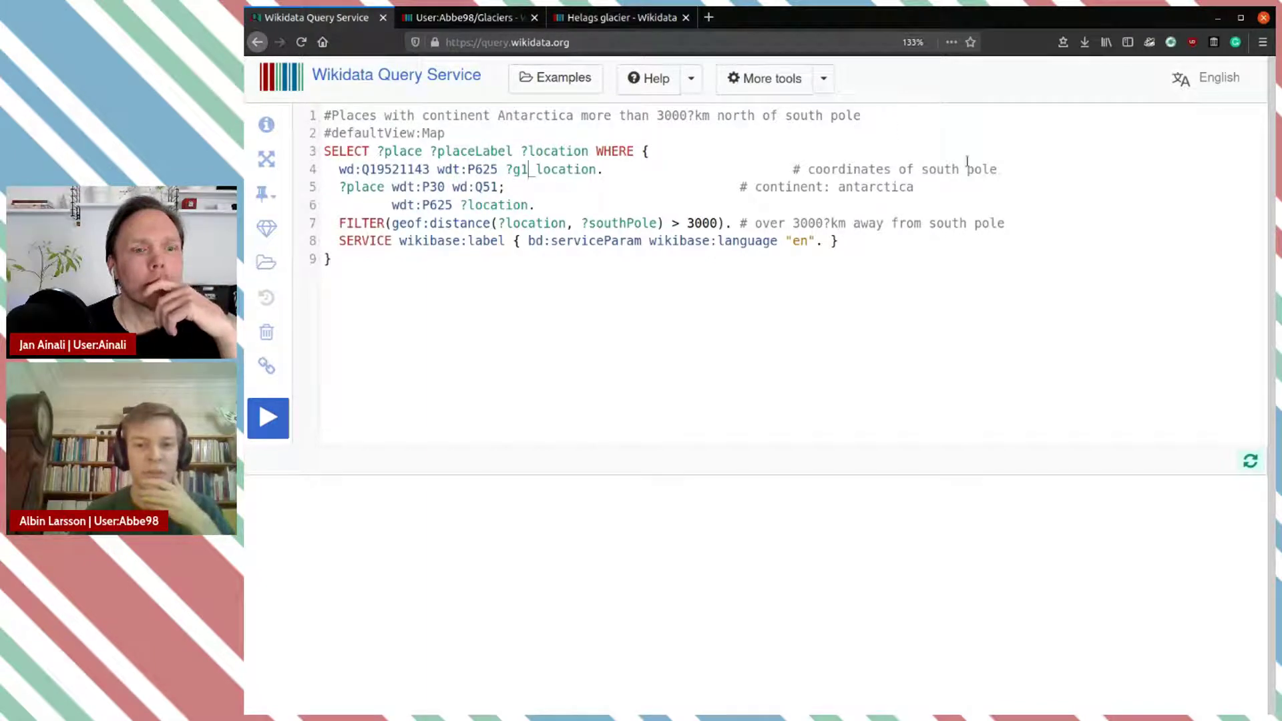
{"action": "left_click_drag", "start_coordinate": [610, 170], "coordinate": [1035, 166]}
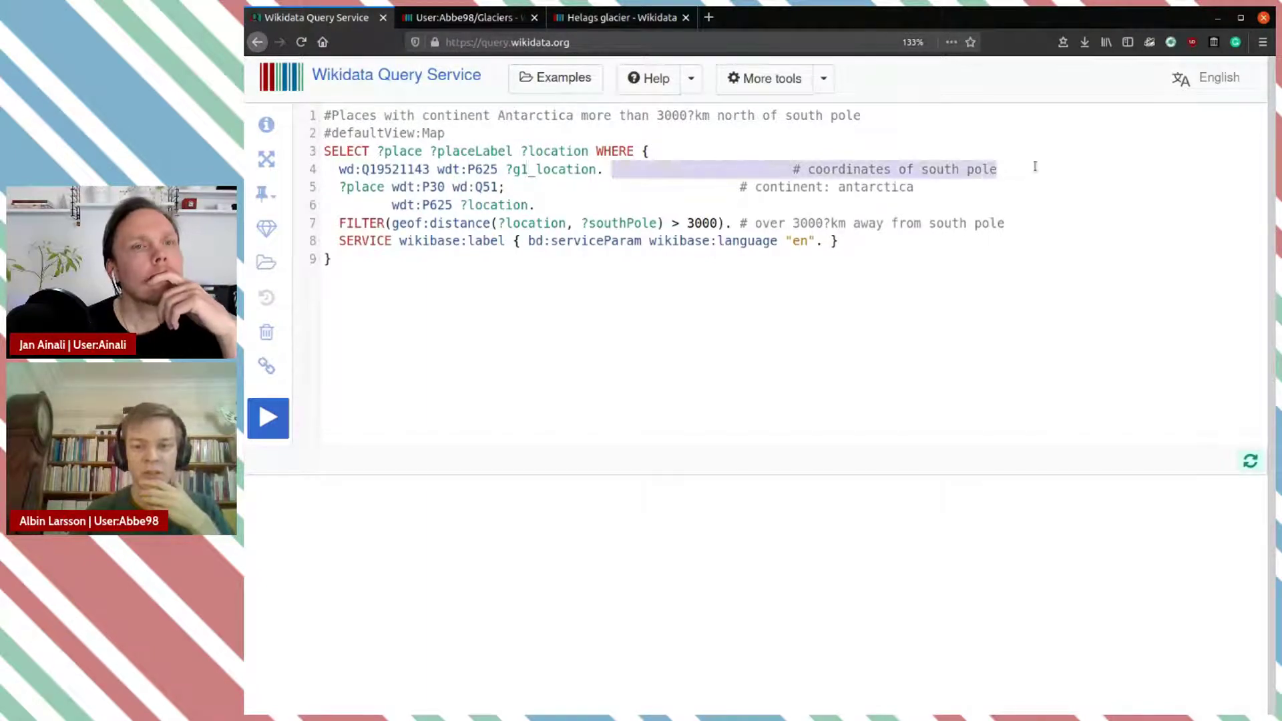
{"action": "key", "text": "BackSpace"}
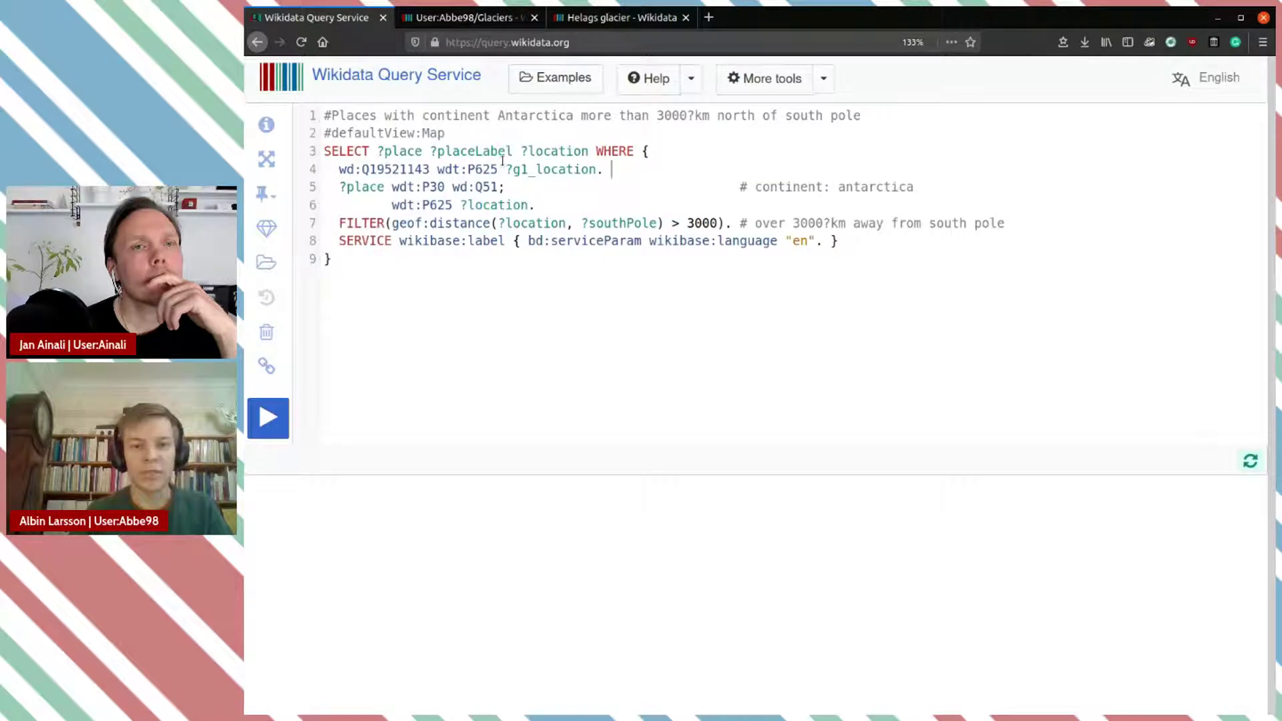
Step: Change the property in the ?place triple from continent to instance of, P31
{"action": "mouse_move", "coordinate": [460, 186]}
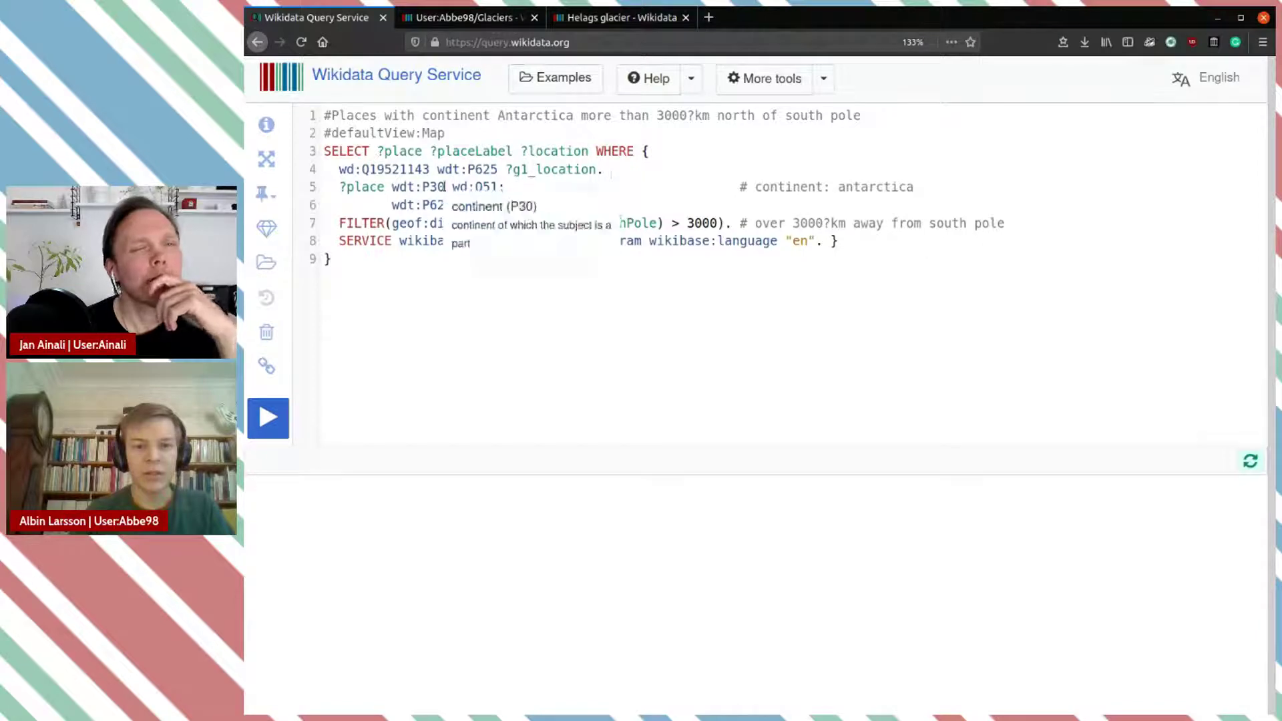
{"action": "double_click", "coordinate": [371, 187]}
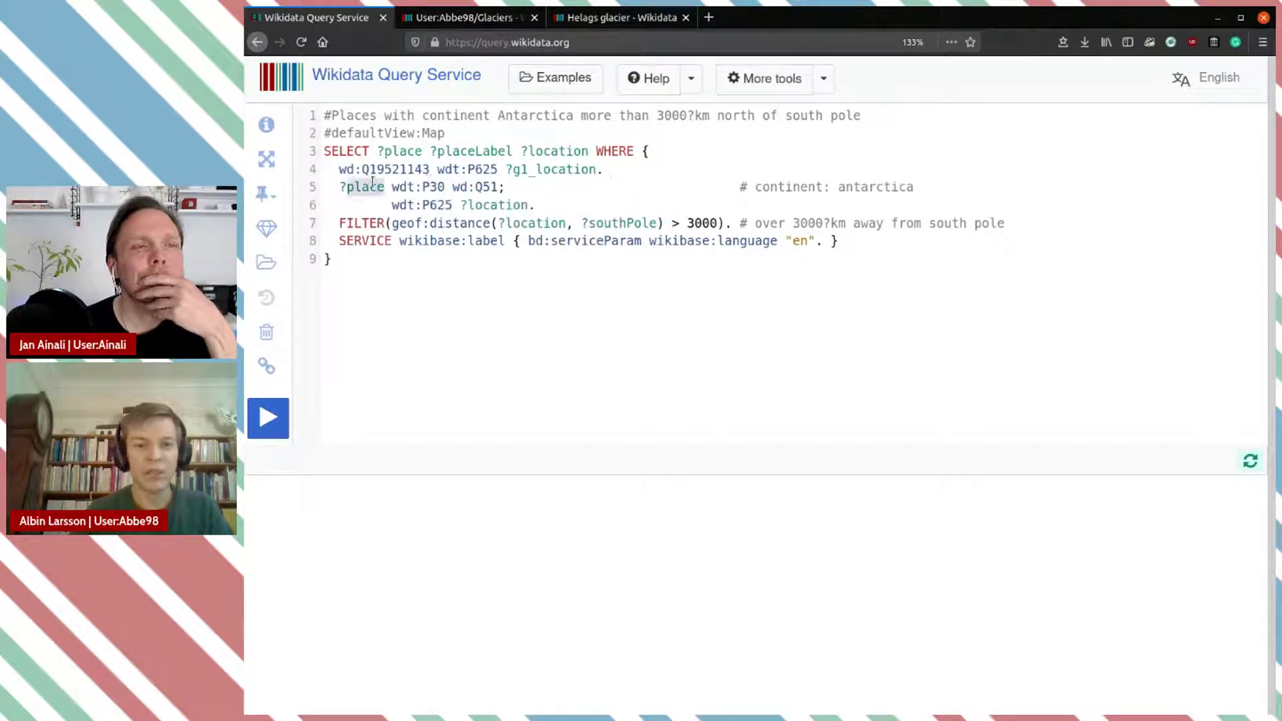
{"action": "double_click", "coordinate": [436, 187]}
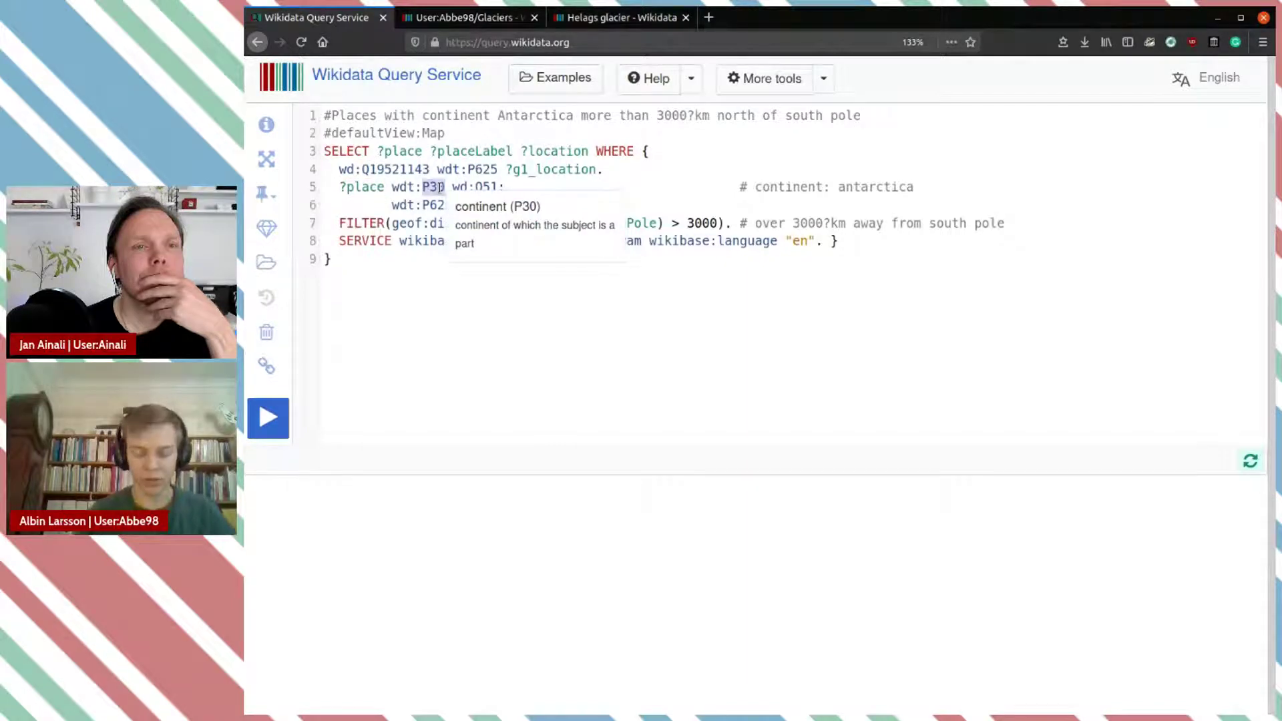
{"action": "key", "text": "BackSpace"}
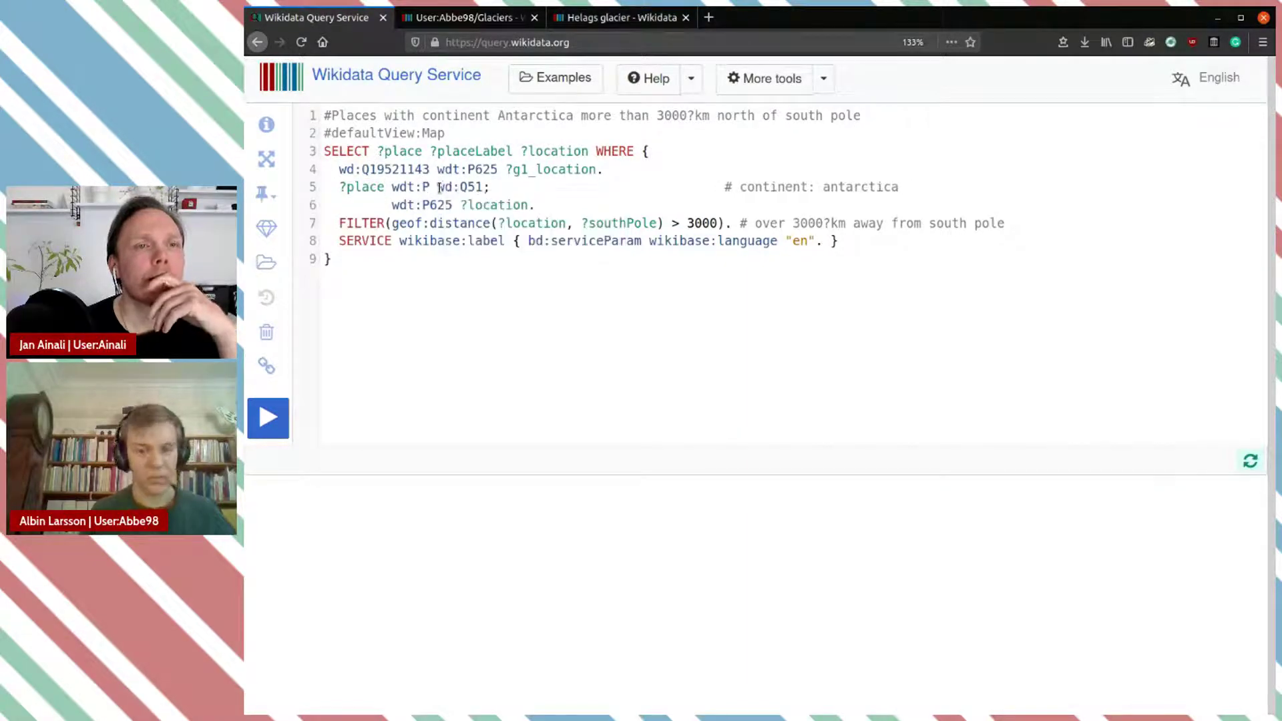
{"action": "type", "text": "2"}
{"action": "key", "text": "BackSpace"}
{"action": "type", "text": "31"}
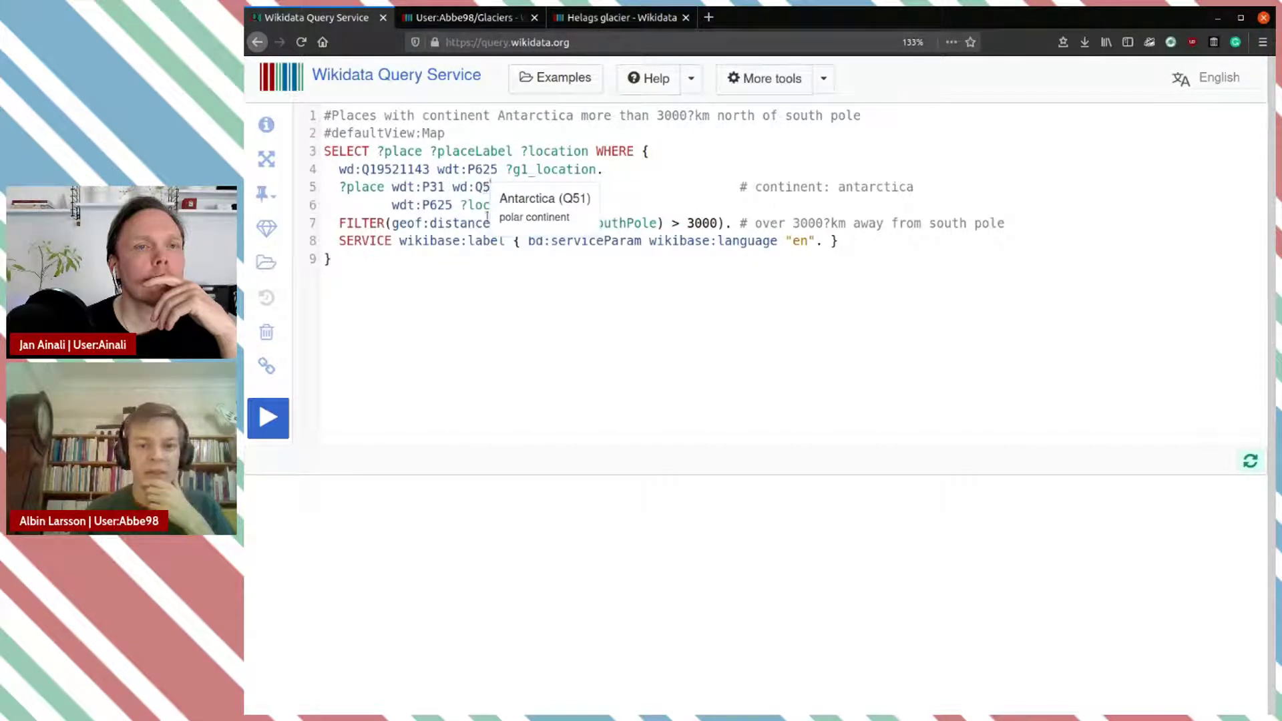
Step: Replace the Antarctica item in the ?place triple with the variable ?instance
{"action": "double_click", "coordinate": [486, 188]}
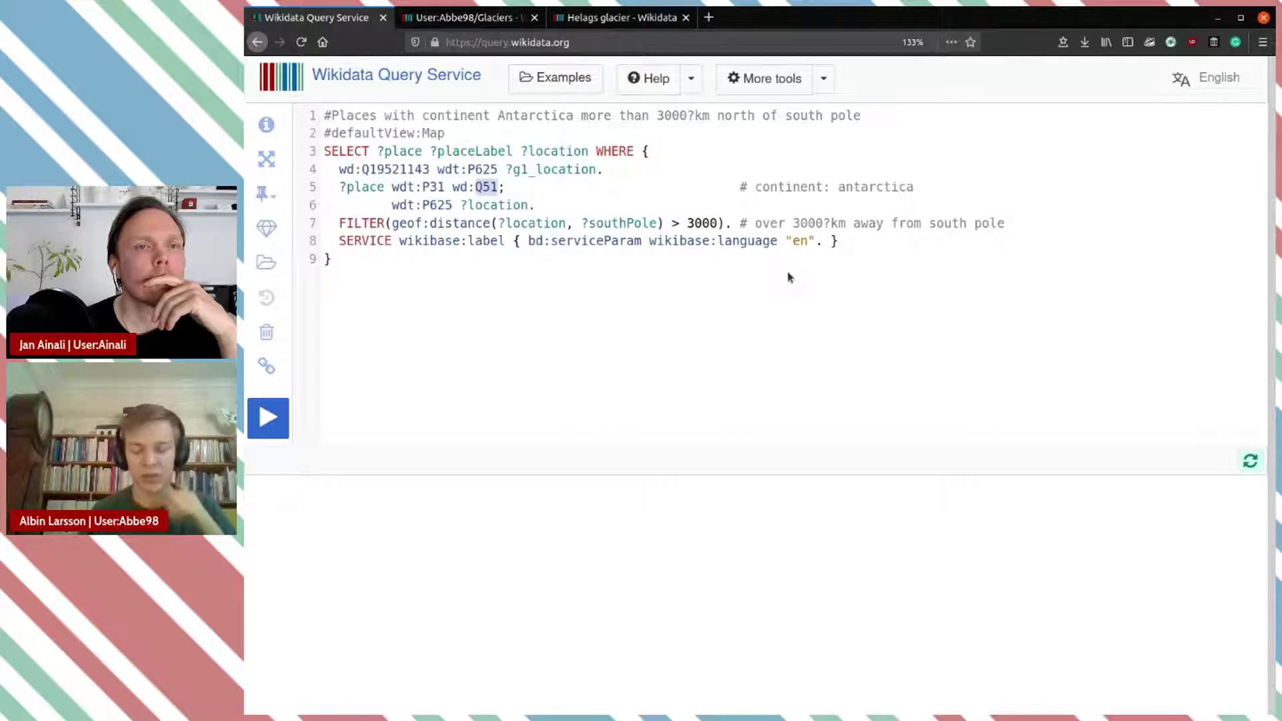
{"action": "key", "text": "BackSpace"}
{"action": "key", "text": "BackSpace"}
{"action": "key", "text": "BackSpace"}
{"action": "key", "text": "BackSpace"}
{"action": "type", "text": "?"}
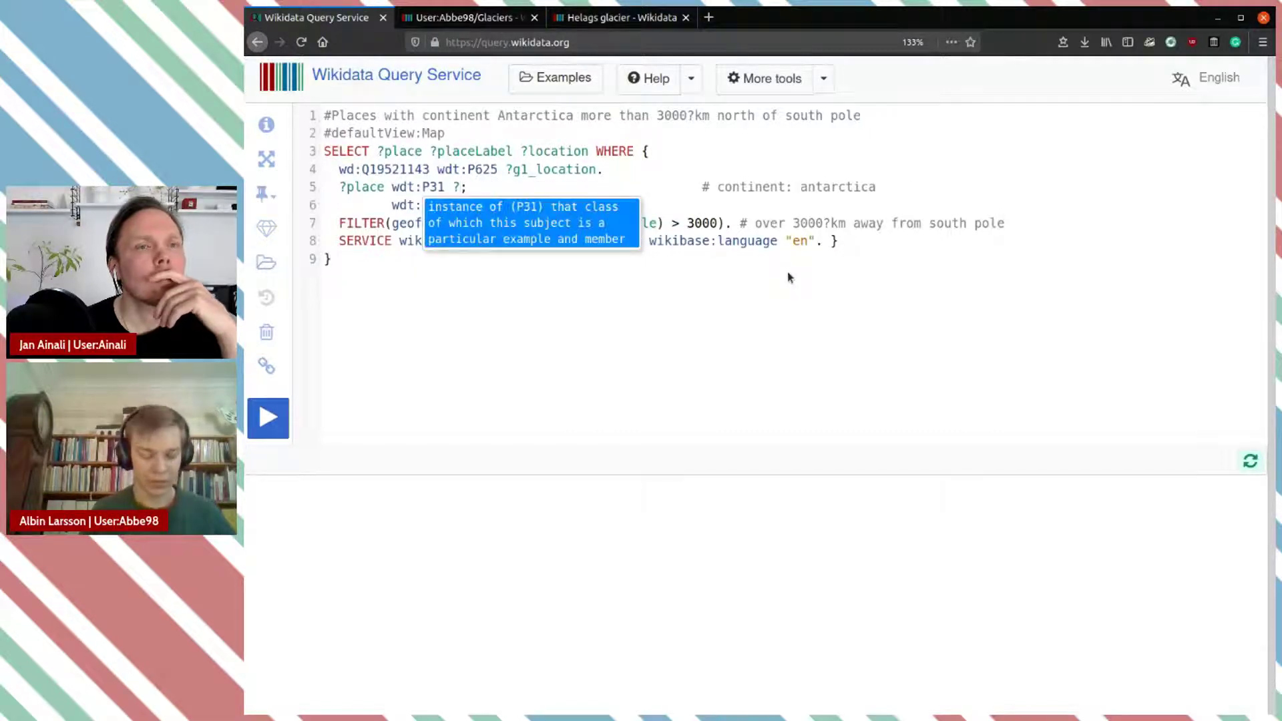
{"action": "type", "text": "i"}
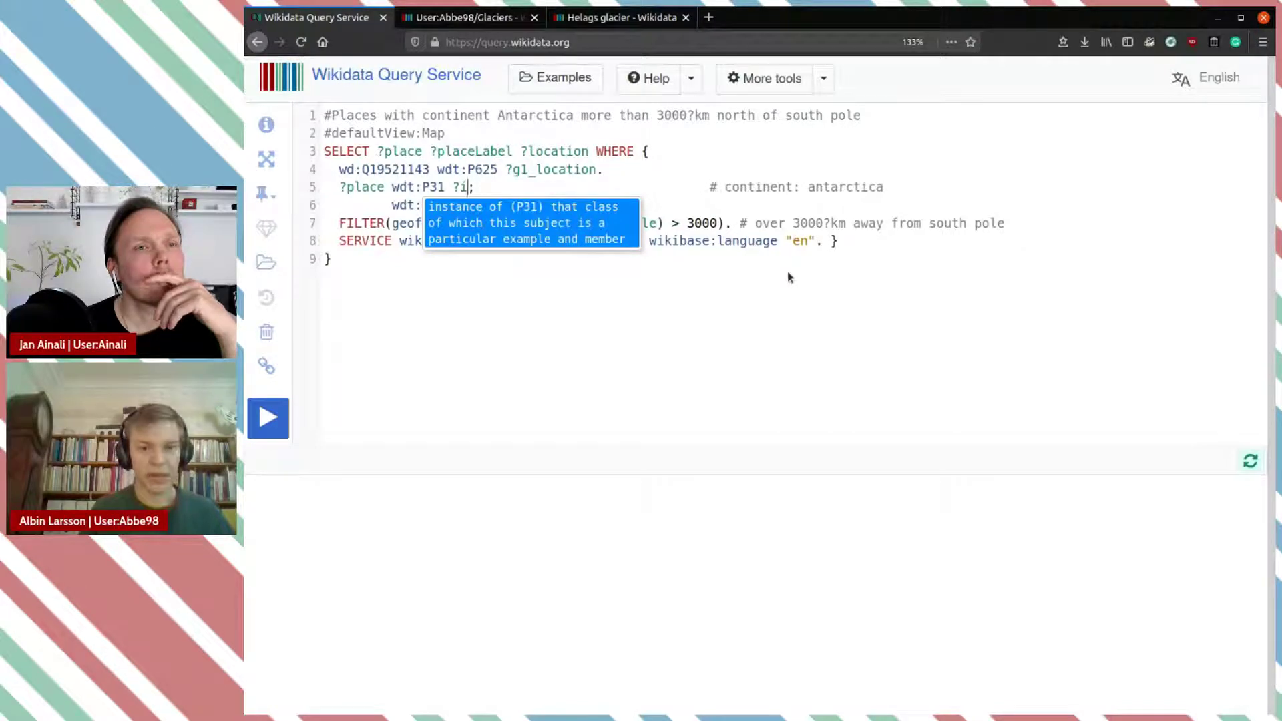
{"action": "type", "text": "nstance"}
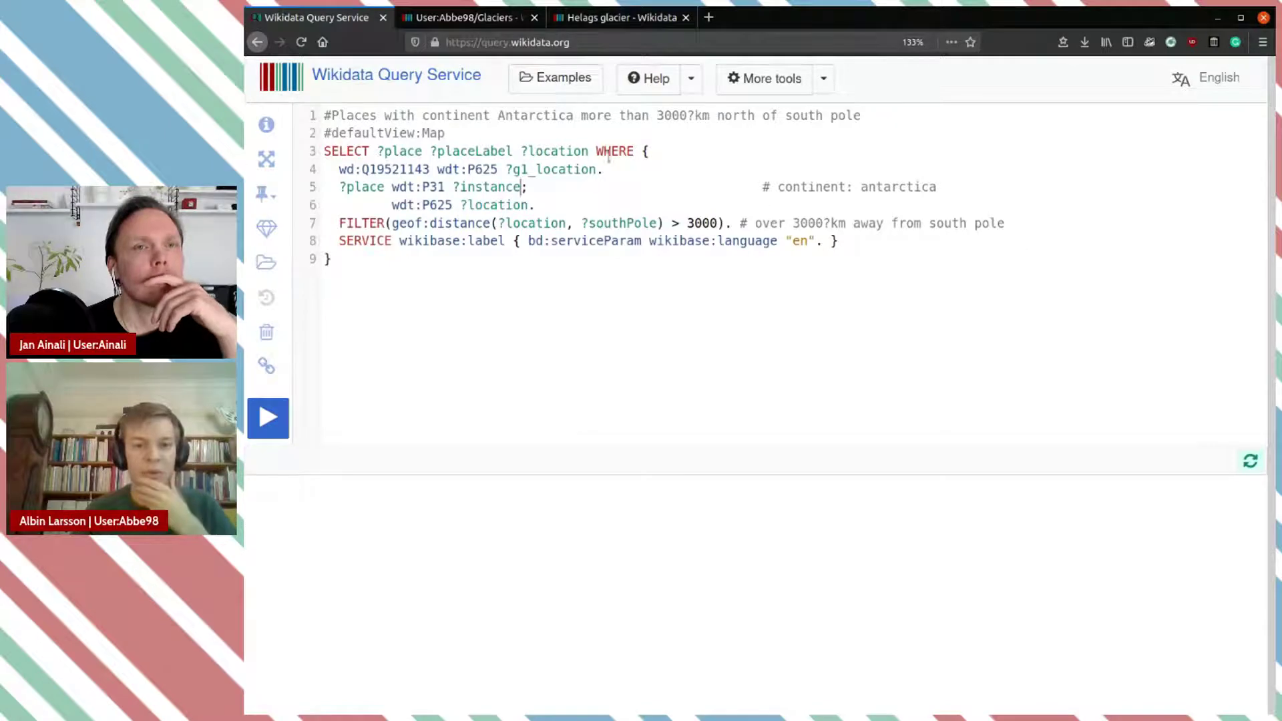
Step: Replace ?southPole in the distance filter with the glacier's coordinate variable ?g1_location
{"action": "left_click", "coordinate": [534, 205]}
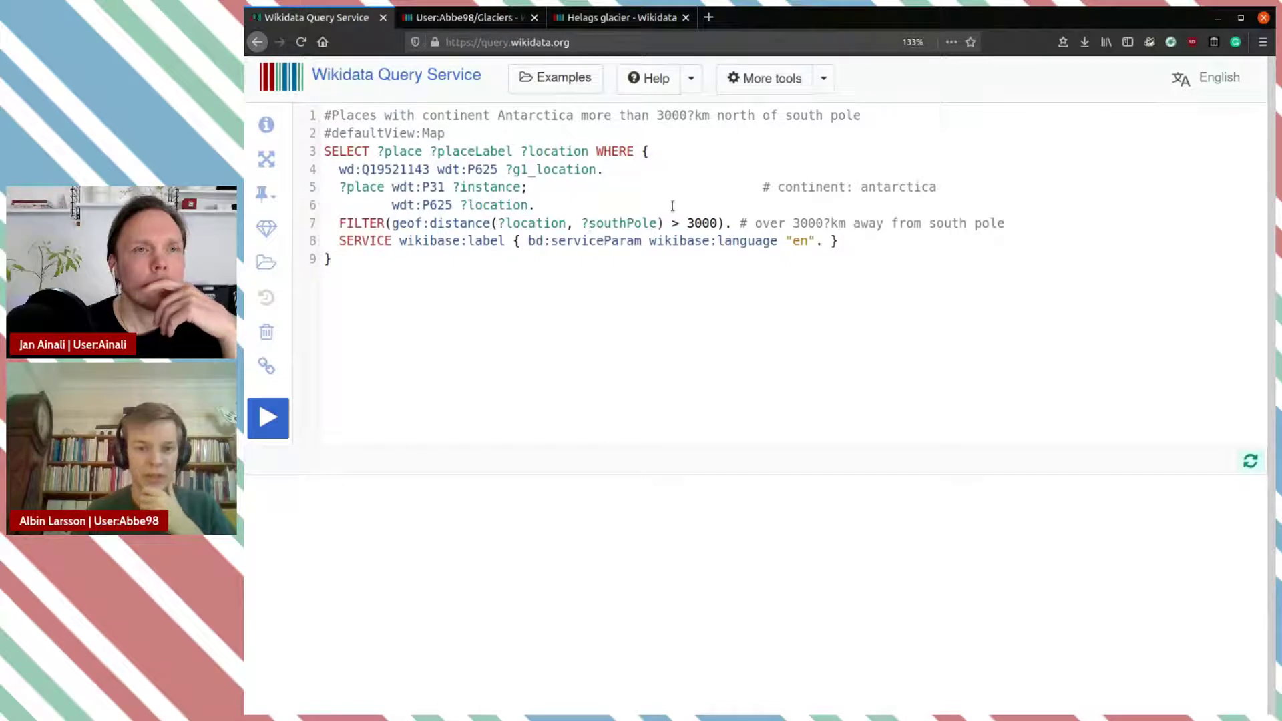
{"action": "double_click", "coordinate": [560, 171]}
{"action": "key", "text": "ctrl+c"}
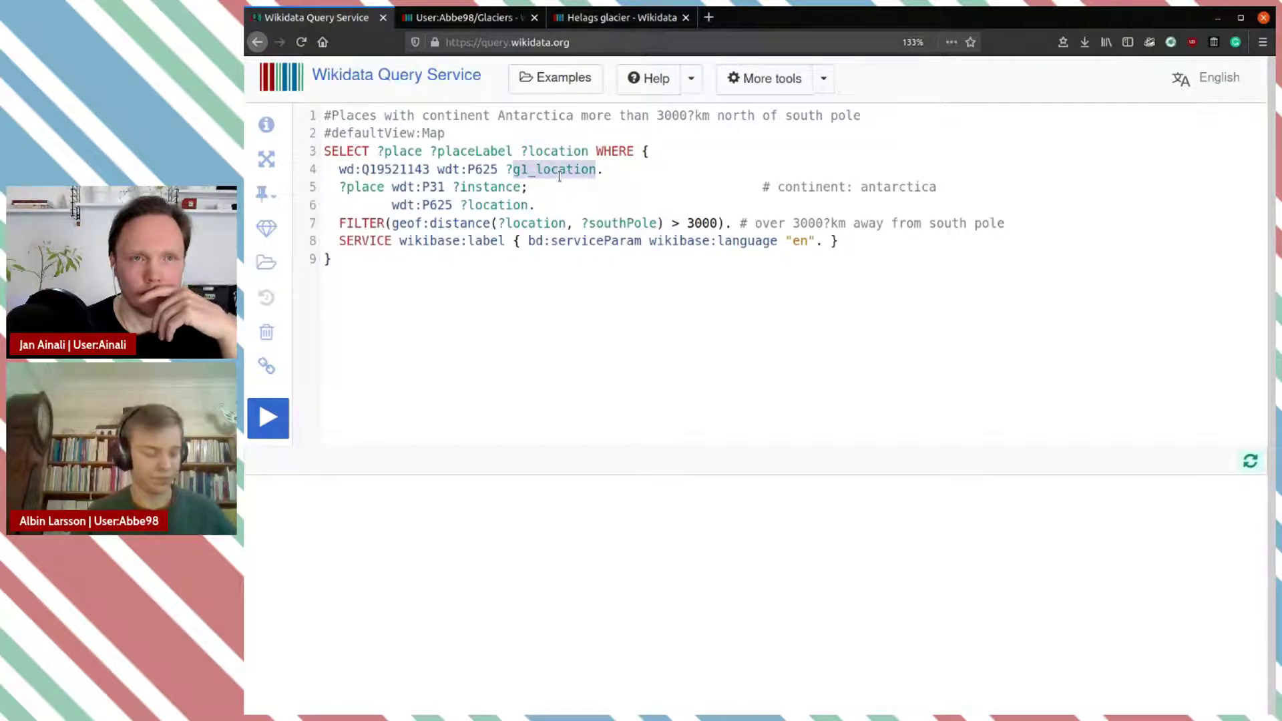
{"action": "double_click", "coordinate": [605, 223]}
{"action": "key", "text": "ctrl+v"}
Step: Change the filter's distance condition to less than 0.5
{"action": "double_click", "coordinate": [717, 223]}
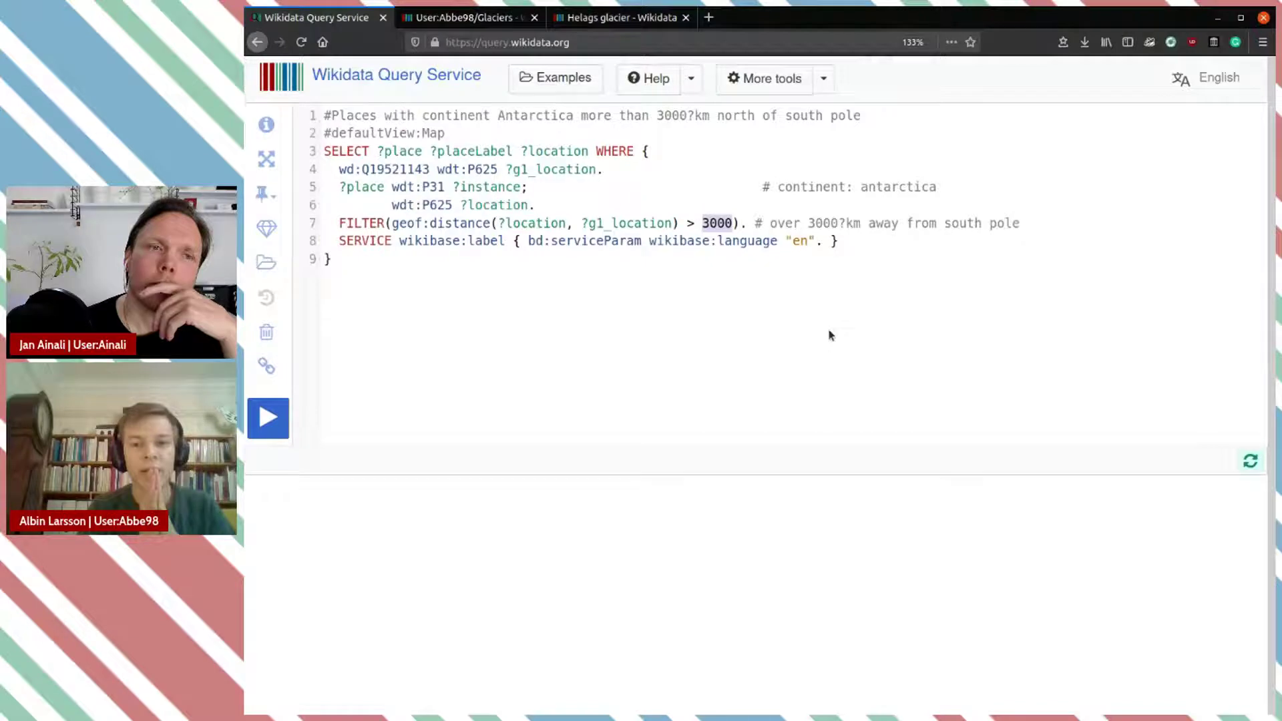
{"action": "key", "text": "BackSpace"}
{"action": "key", "text": "BackSpace"}
{"action": "key", "text": "BackSpace"}
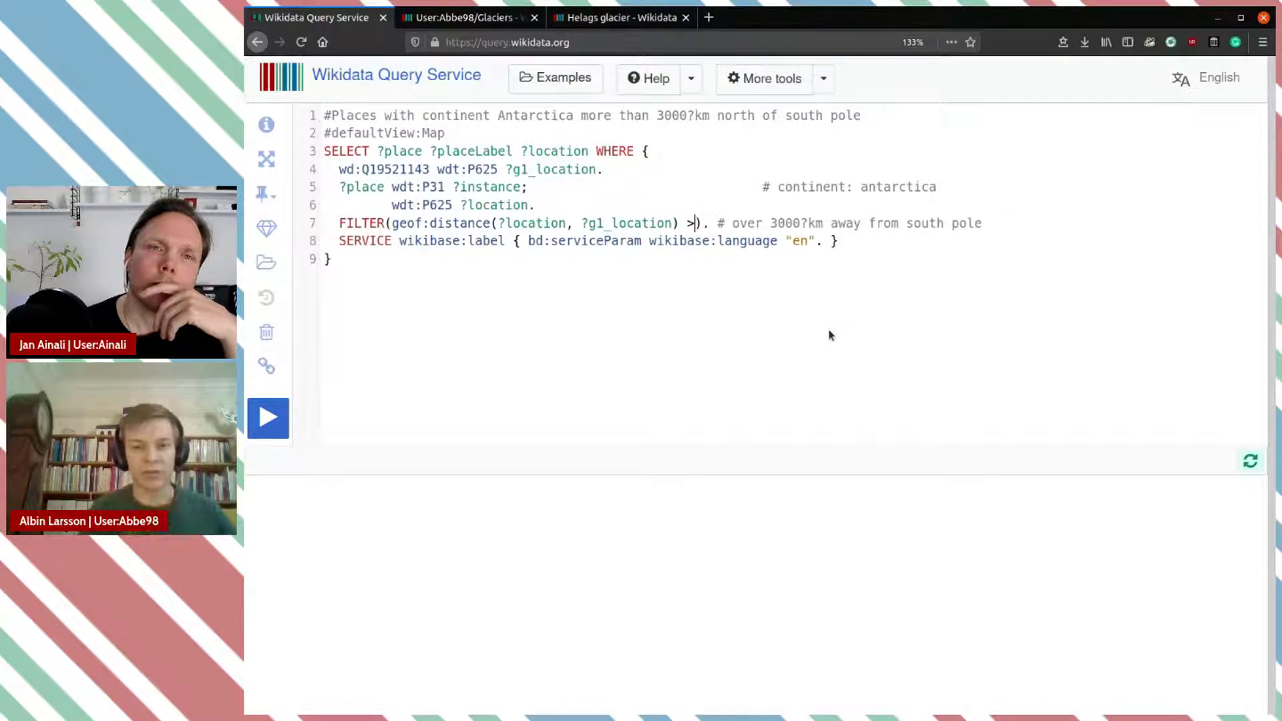
{"action": "type", "text": "< "}
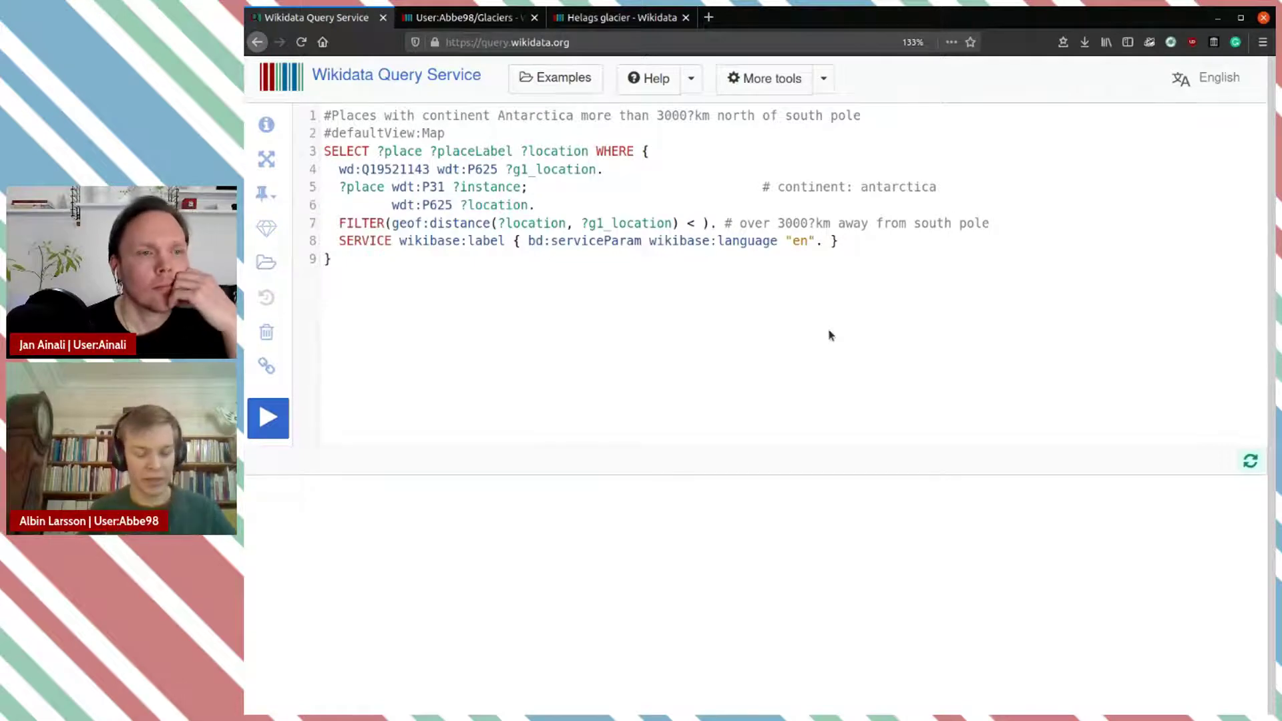
{"action": "type", "text": "0."}
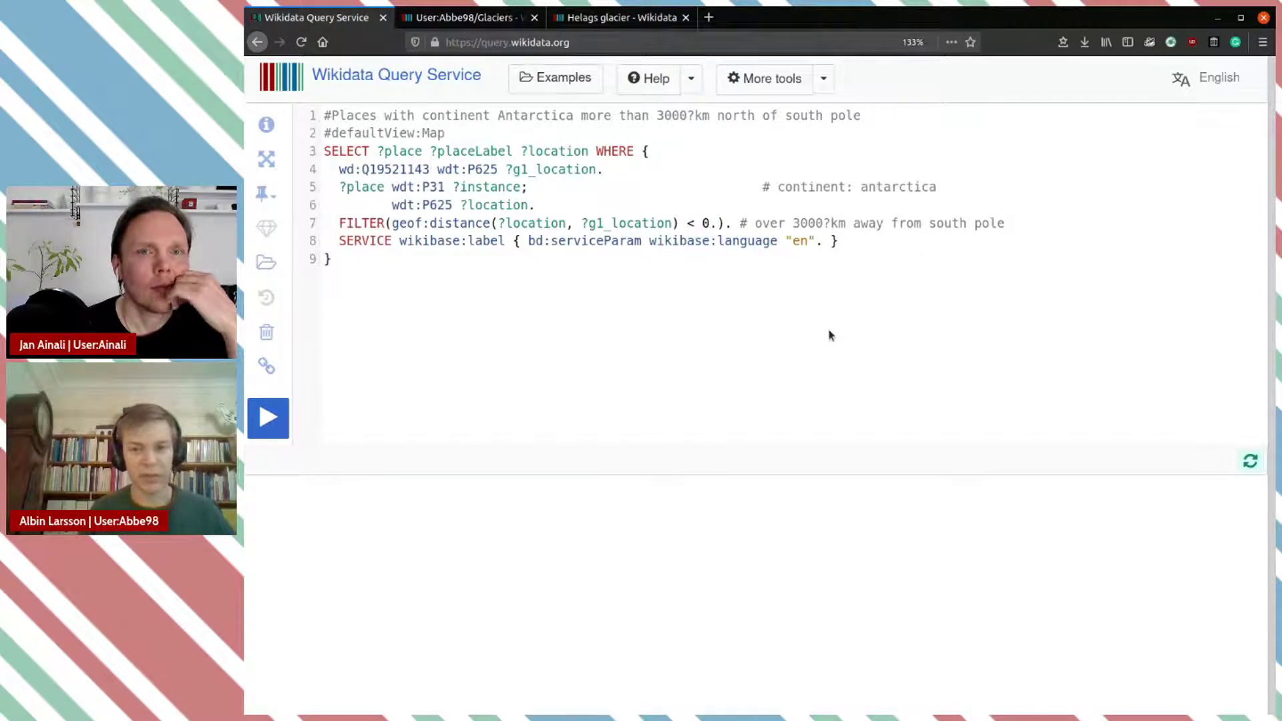
{"action": "type", "text": "5"}
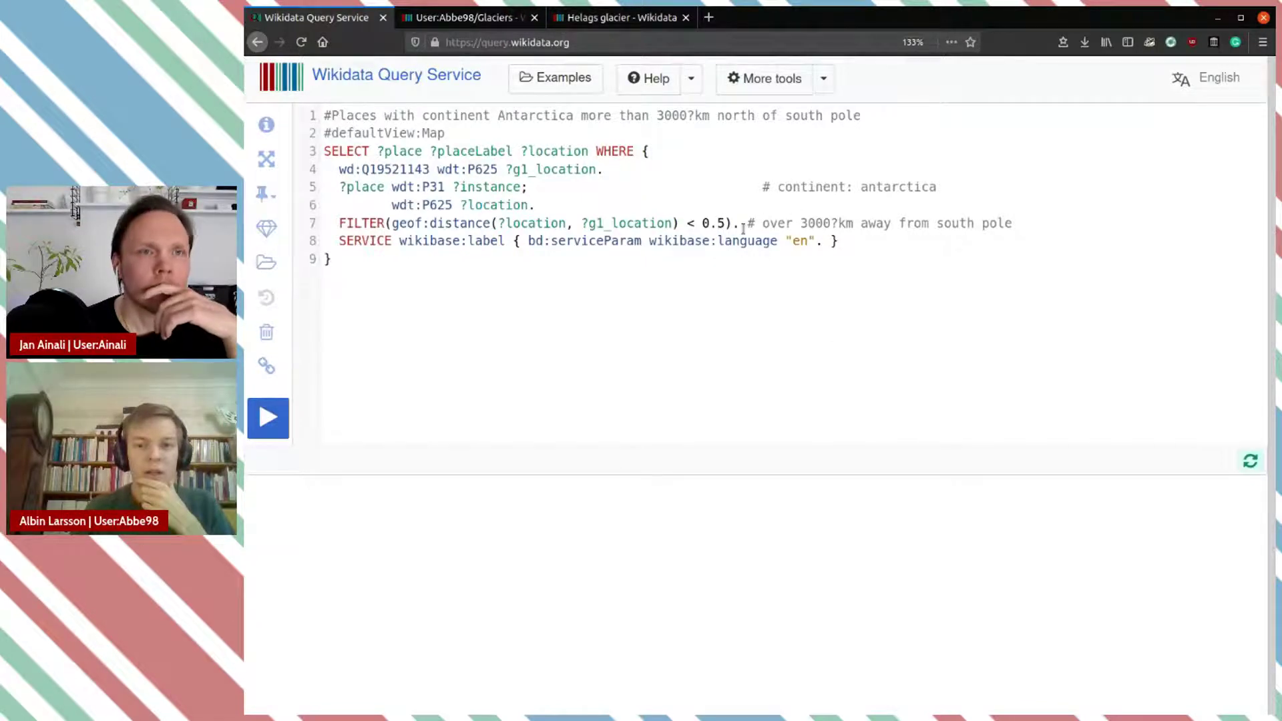
Step: Delete the outdated comments after the filter and the ?place triple, and the Antarctica title comment line
{"action": "left_click_drag", "start_coordinate": [739, 223], "coordinate": [1042, 220]}
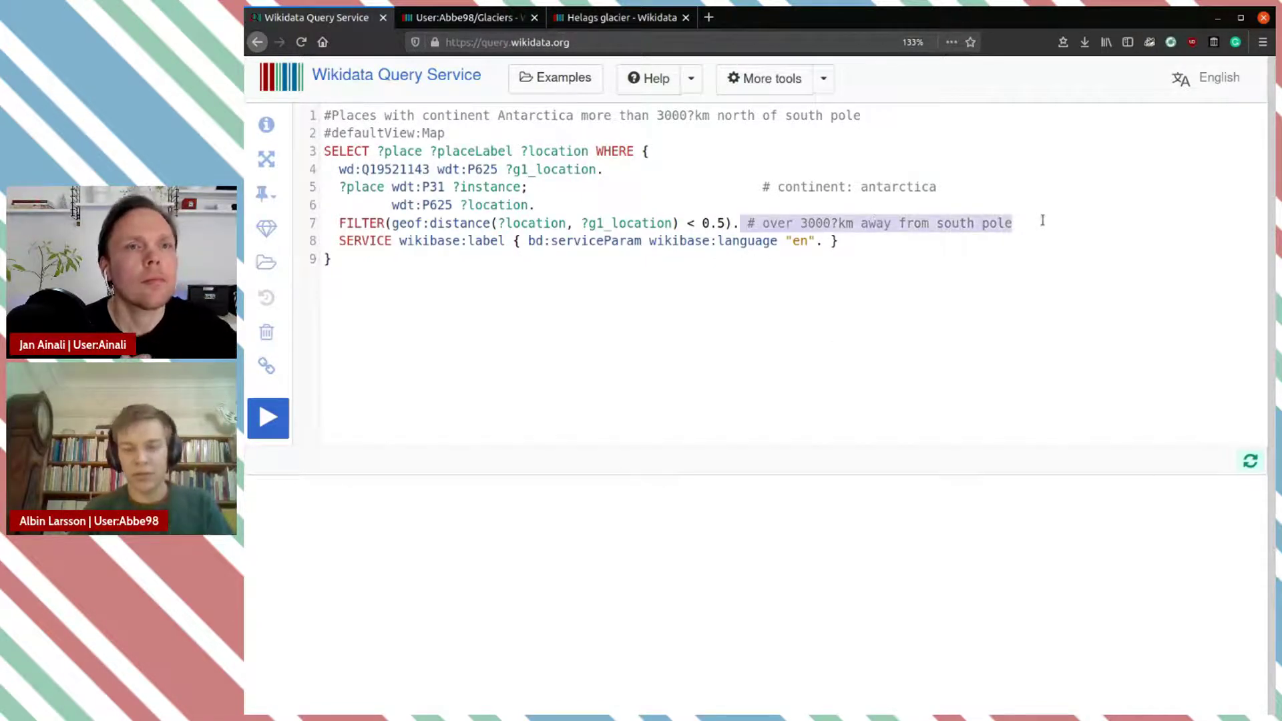
{"action": "key", "text": "BackSpace"}
{"action": "left_click_drag", "start_coordinate": [626, 187], "coordinate": [990, 186]}
{"action": "key", "text": "BackSpace"}
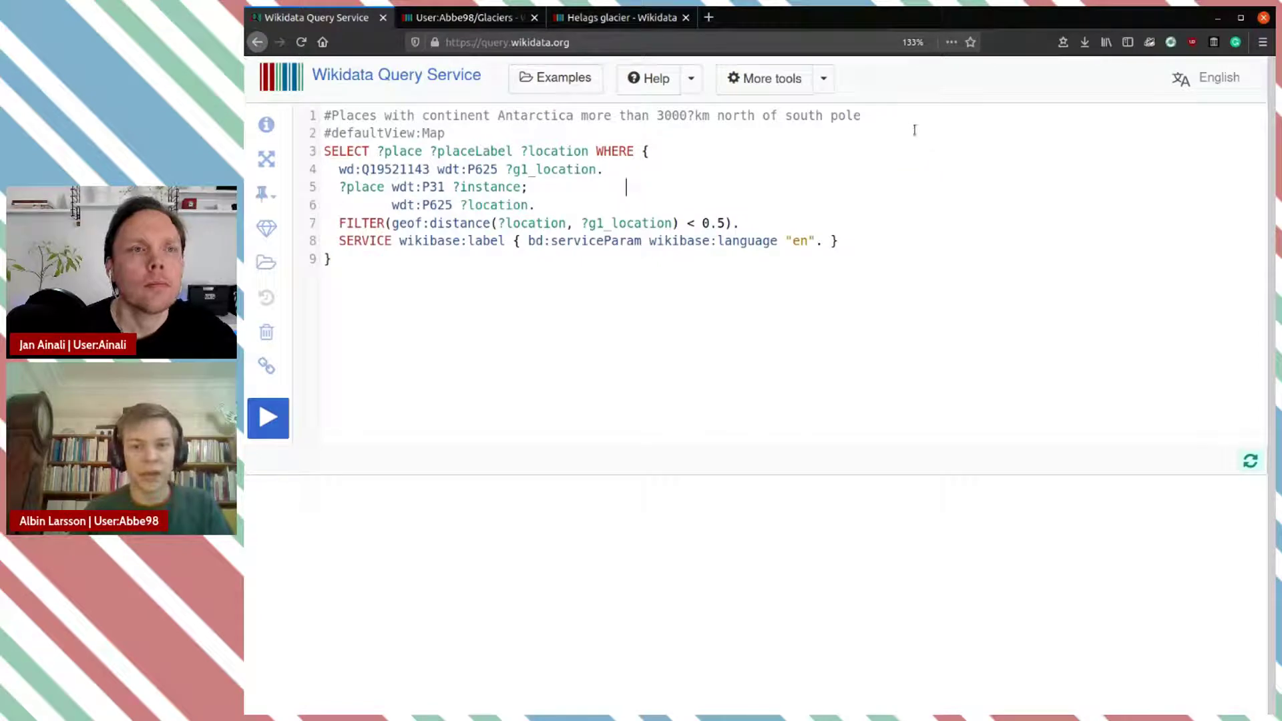
{"action": "double_click", "coordinate": [901, 116]}
{"action": "left_click", "coordinate": [900, 115]}
{"action": "triple_click", "coordinate": [900, 114]}
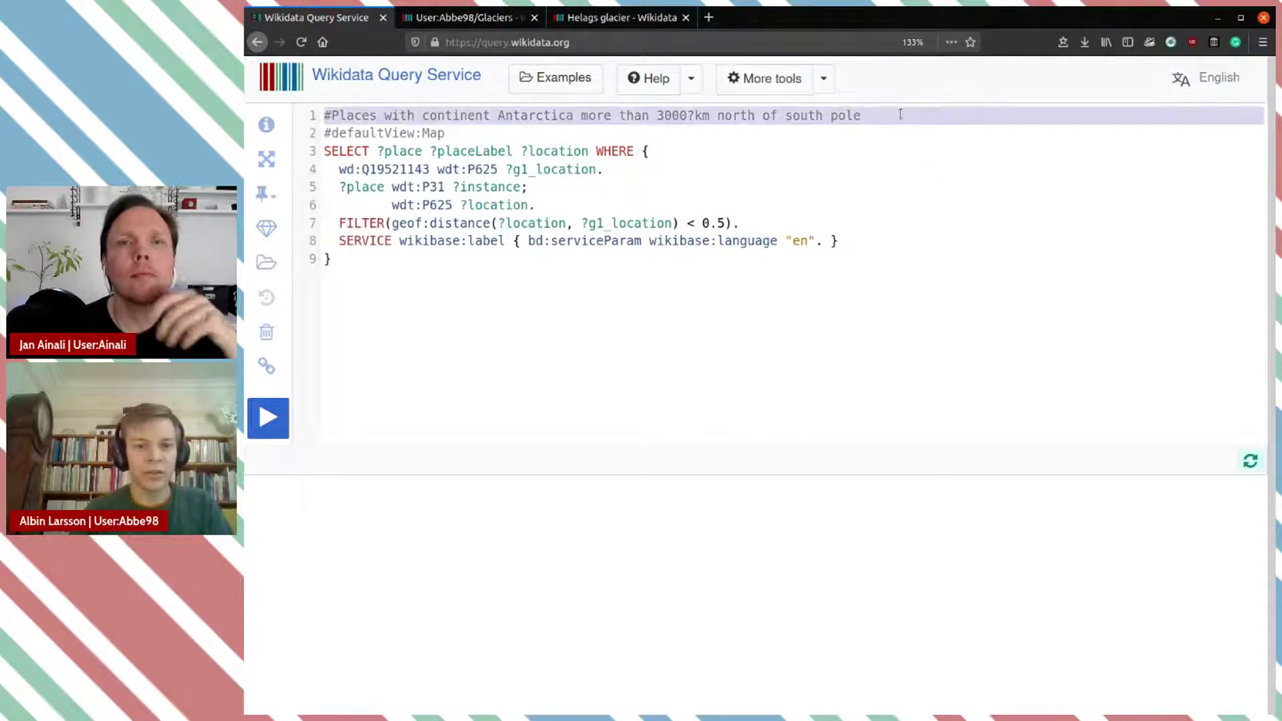
{"action": "key", "text": "BackSpace"}
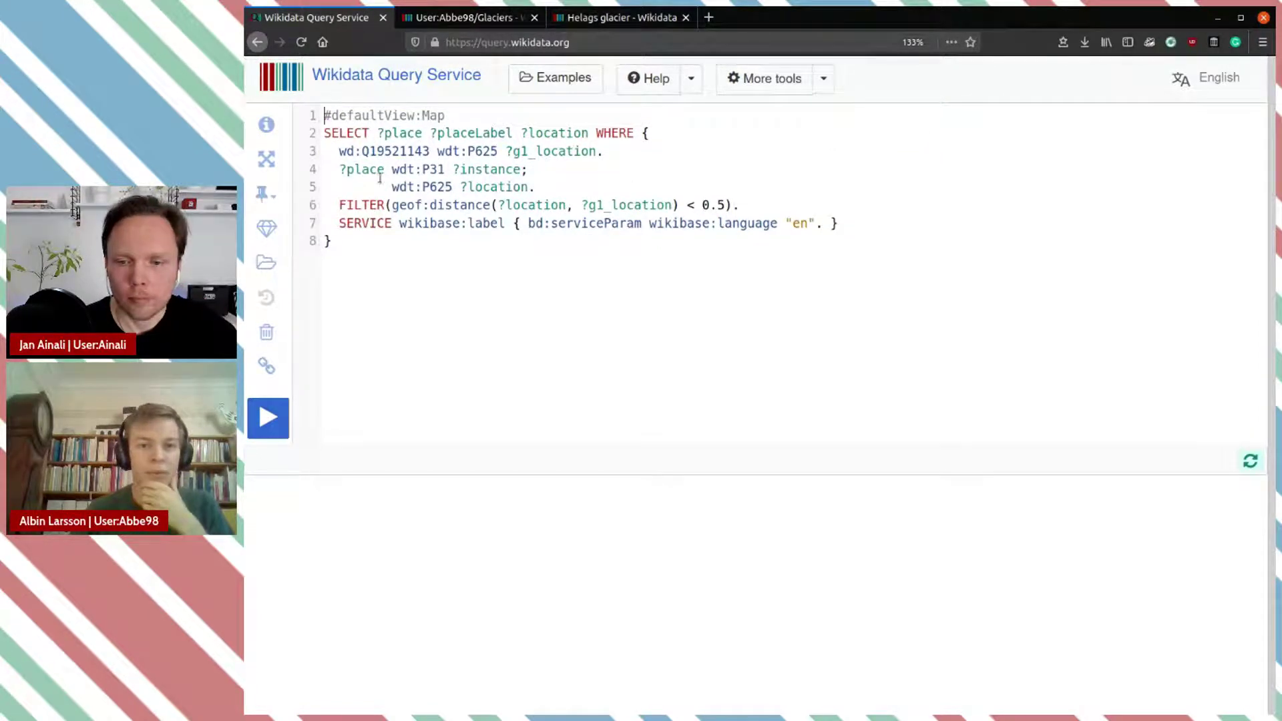
Step: Review the query's triples: the glacier item with its coordinates, and the places with their instance and coordinate location
{"action": "mouse_move", "coordinate": [394, 153]}
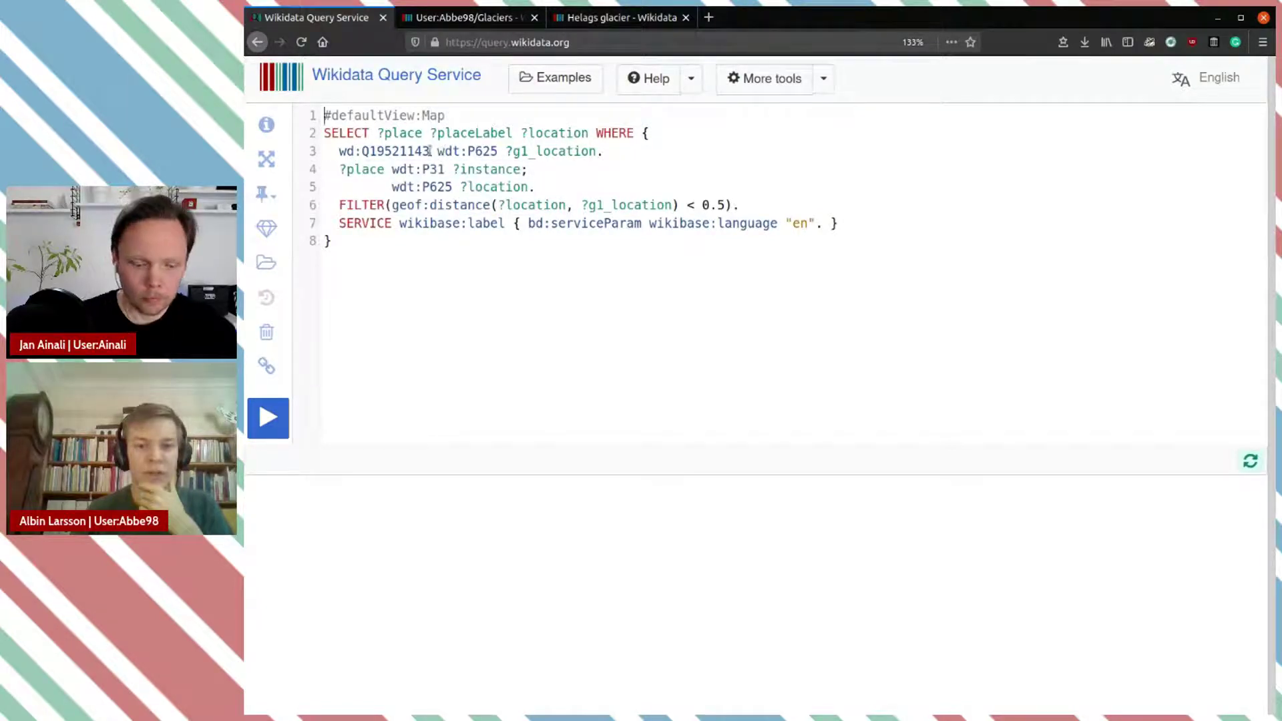
{"action": "double_click", "coordinate": [402, 150]}
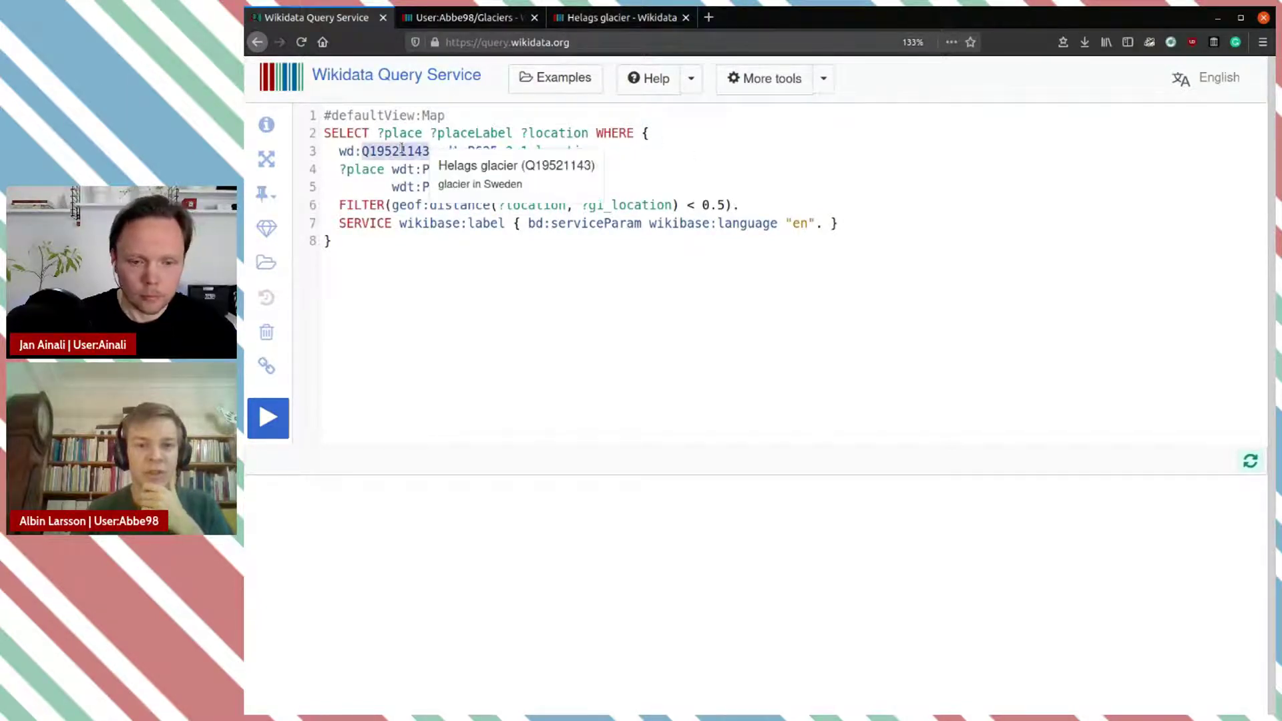
{"action": "key", "text": "End"}
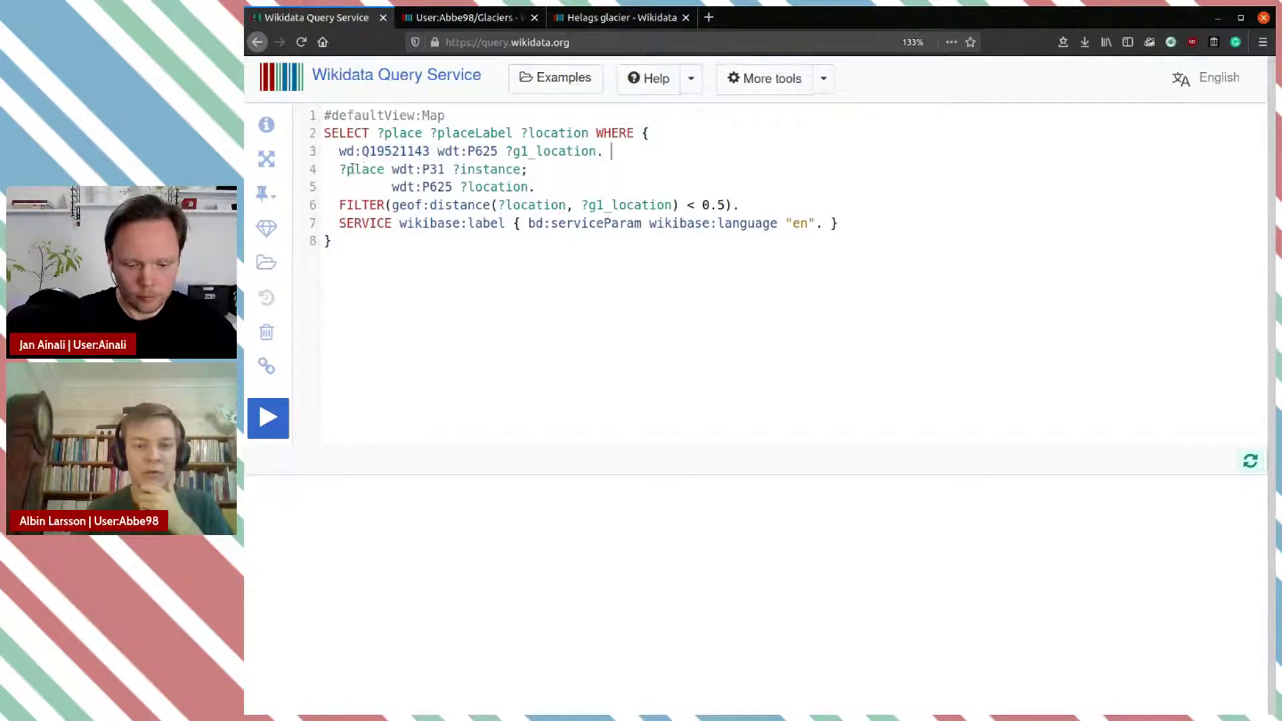
{"action": "left_click_drag", "start_coordinate": [341, 169], "coordinate": [528, 169]}
{"action": "left_click", "coordinate": [528, 169]}
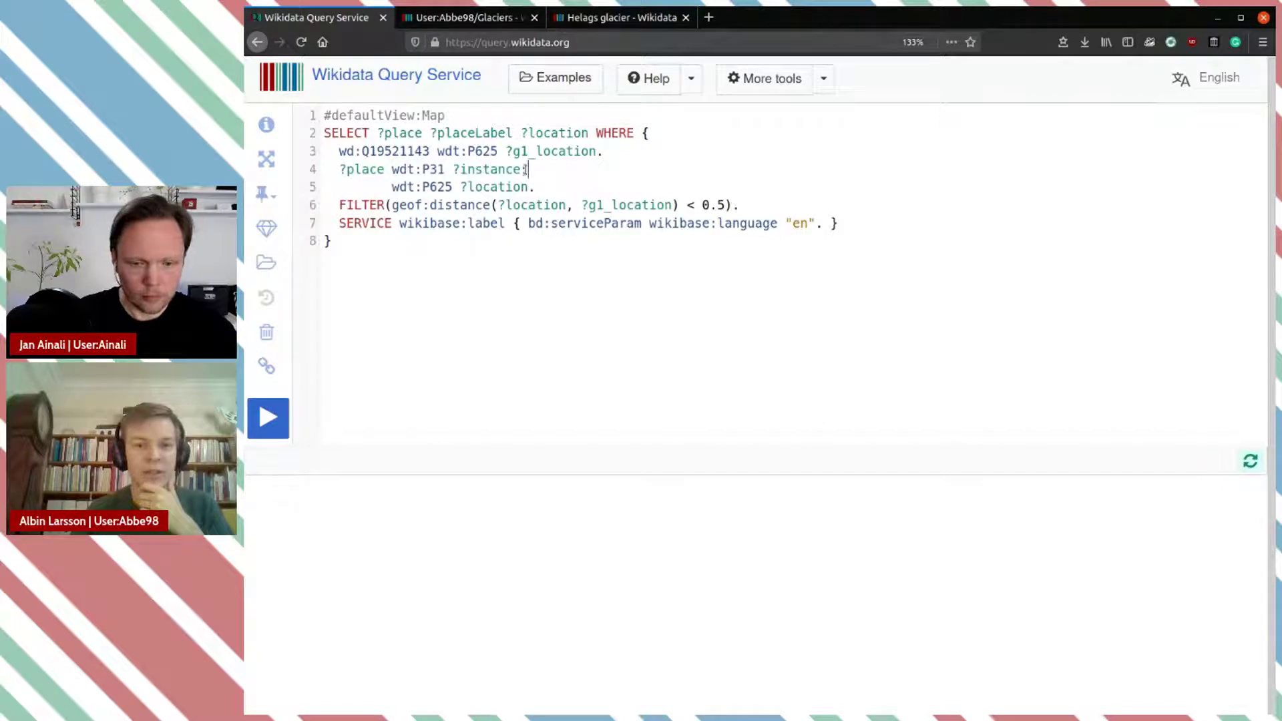
{"action": "mouse_move", "coordinate": [395, 186]}
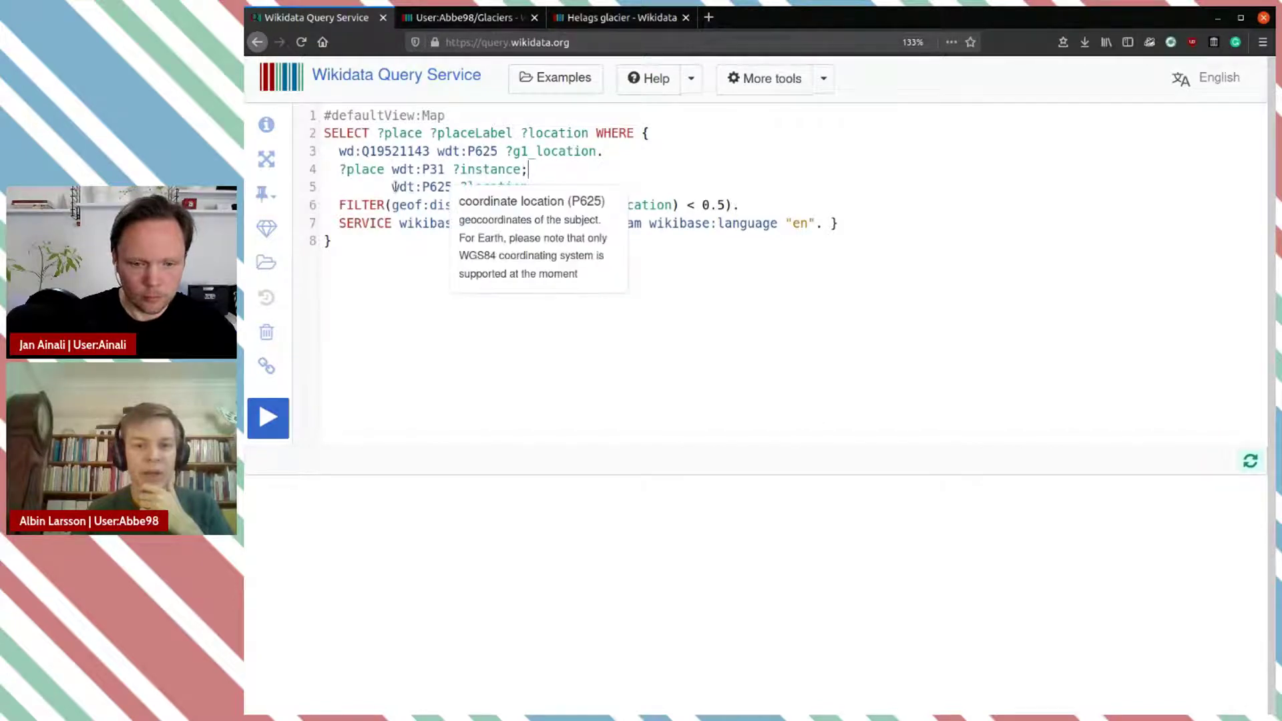
{"action": "left_click", "coordinate": [482, 186]}
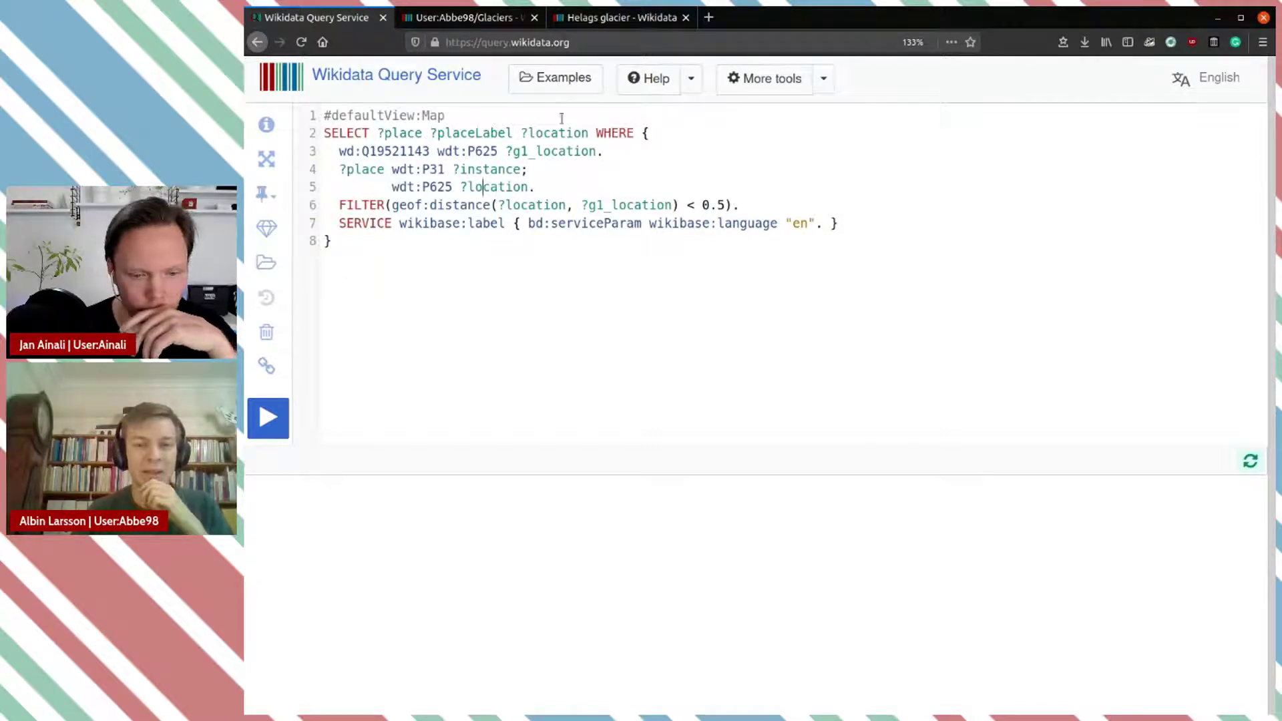
Step: Replace the variables listed after SELECT with * to return all variables
{"action": "left_click_drag", "start_coordinate": [590, 135], "coordinate": [379, 132]}
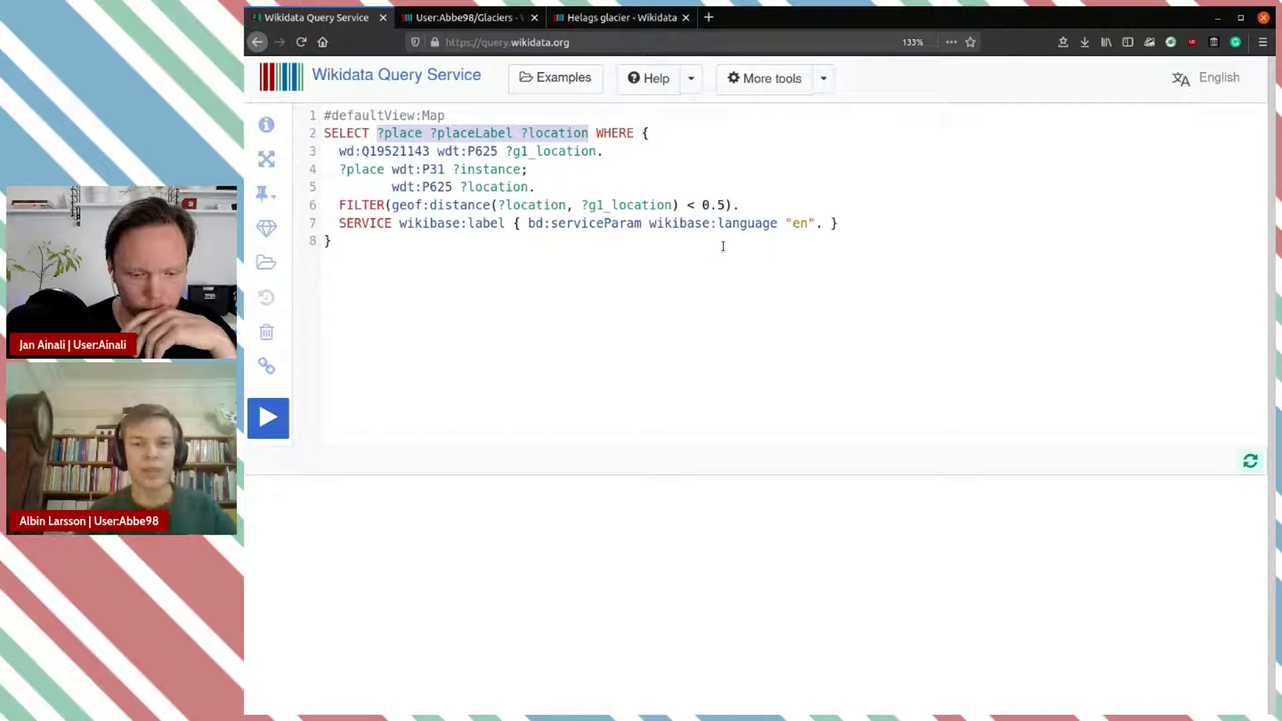
{"action": "key", "text": "BackSpace"}
{"action": "type", "text": "*"}
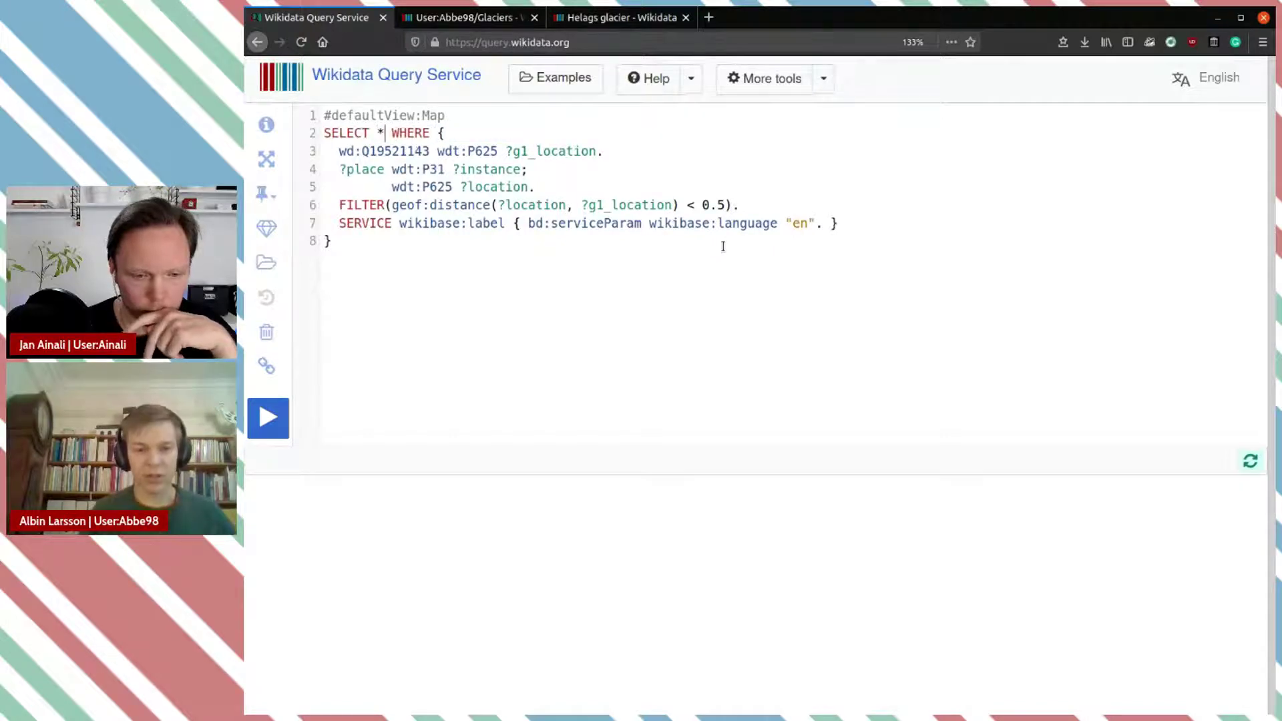
Step: Delete the #defaultView:Map line from the query and run it
{"action": "triple_click", "coordinate": [478, 113]}
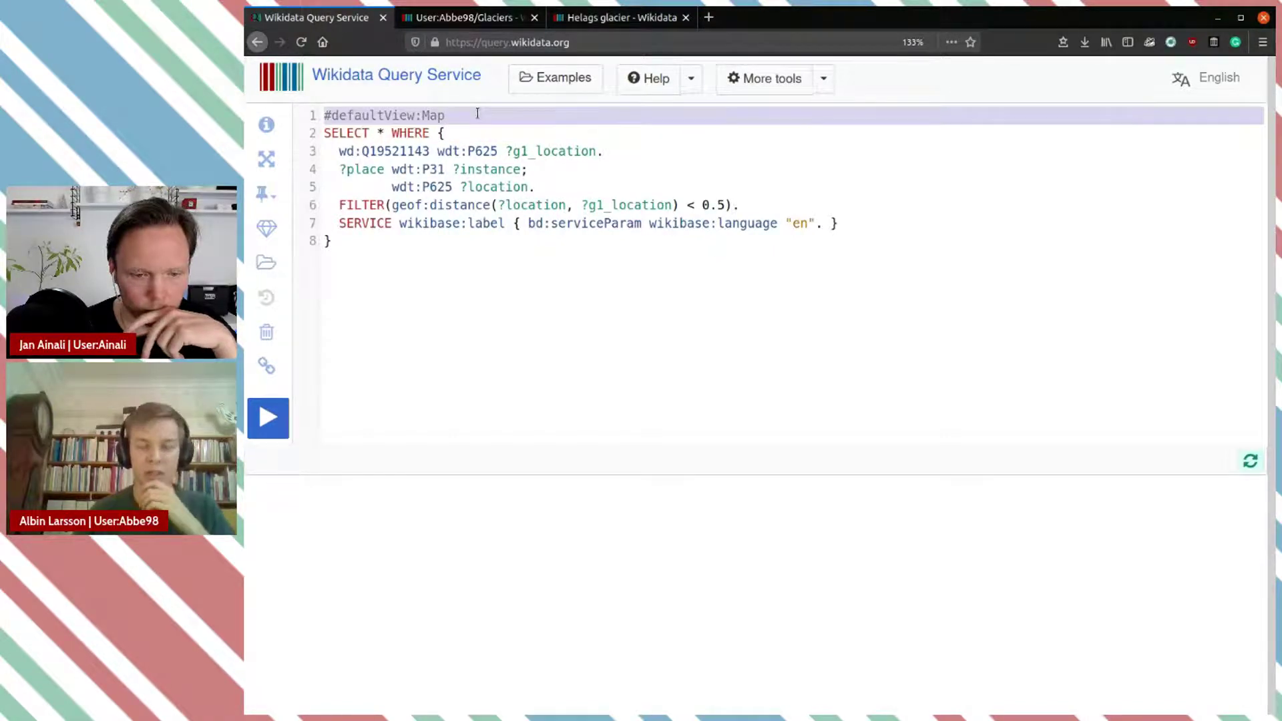
{"action": "key", "text": "BackSpace"}
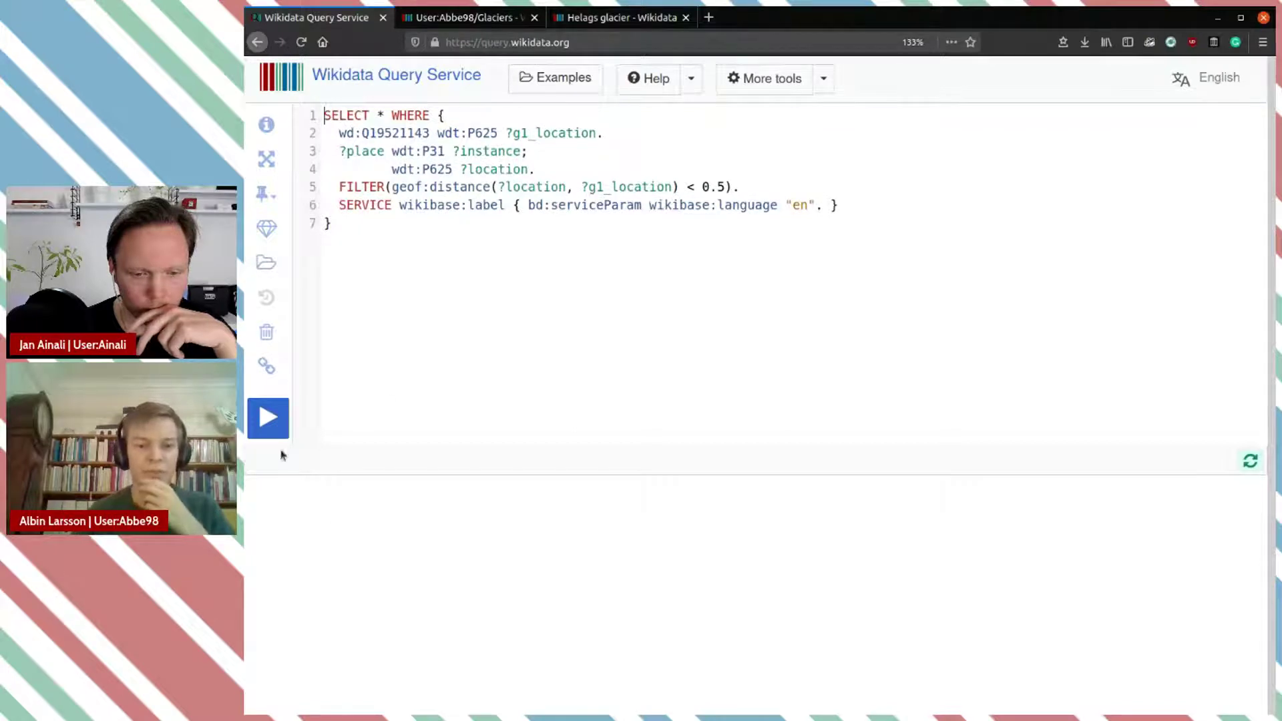
{"action": "left_click", "coordinate": [268, 418]}
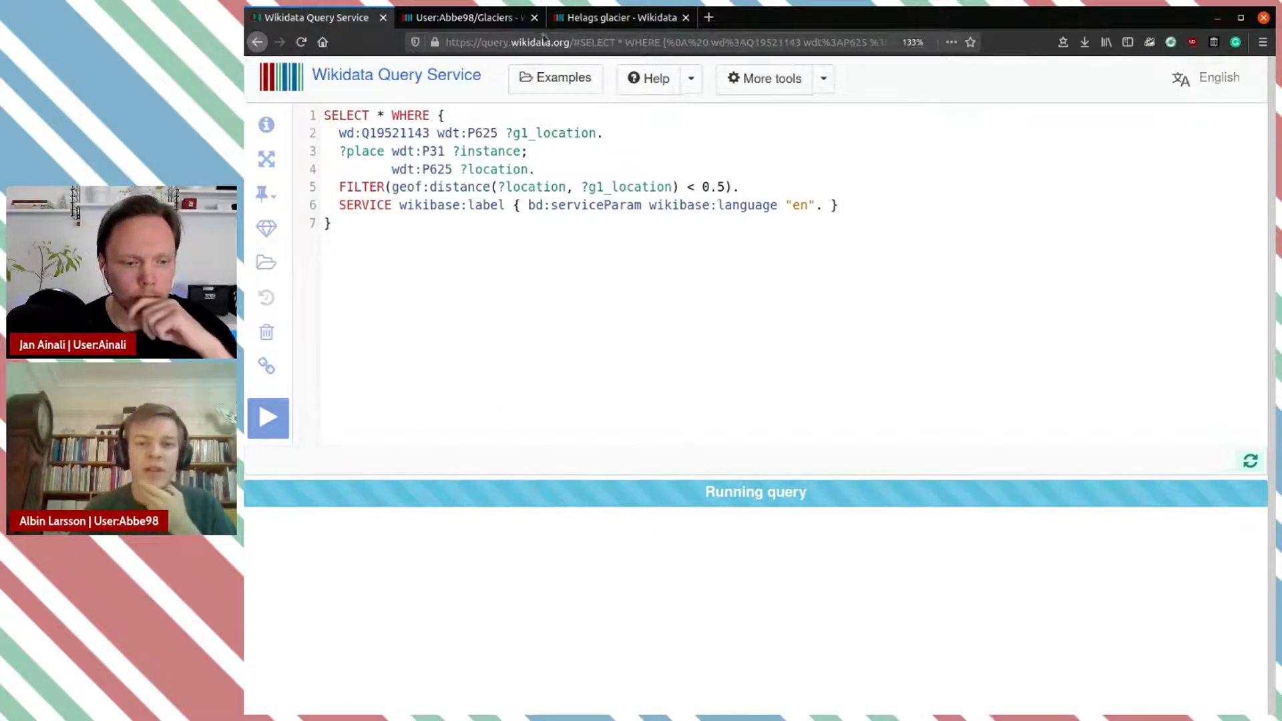
{"action": "double_click", "coordinate": [486, 151]}
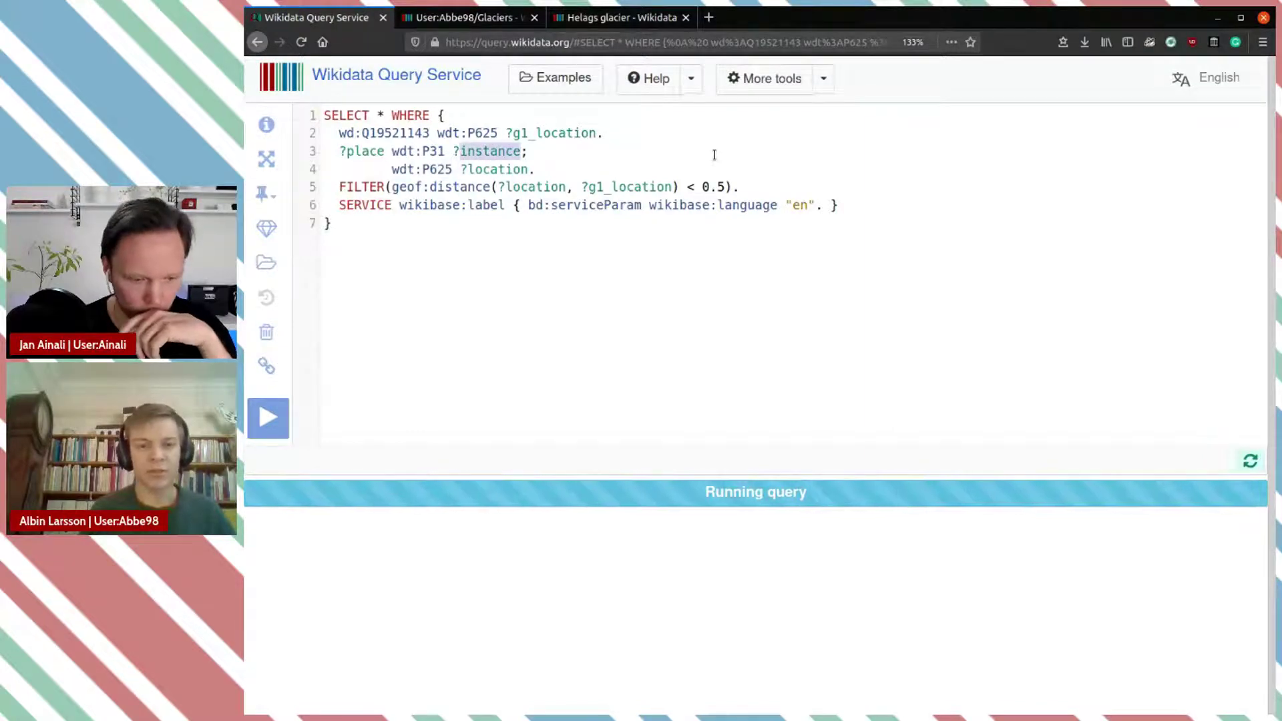
{"action": "key", "text": "BackSpace"}
{"action": "key", "text": "BackSpace"}
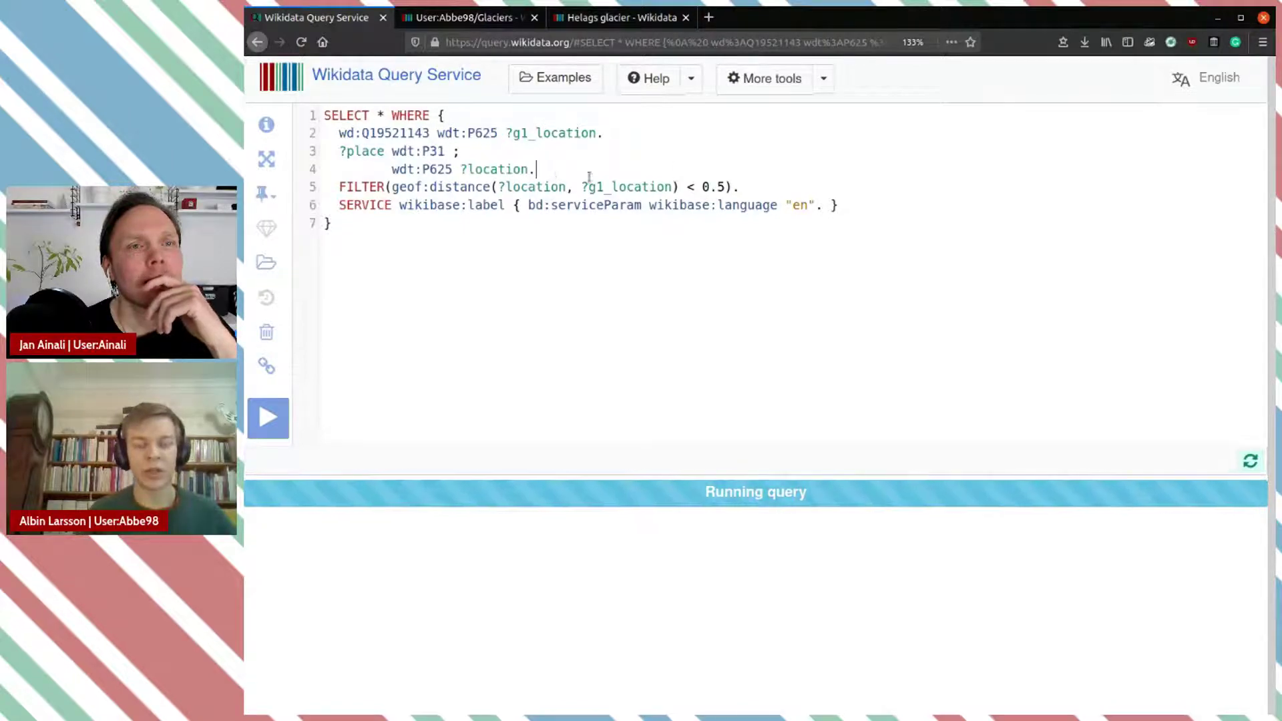
{"action": "key", "text": "Return"}
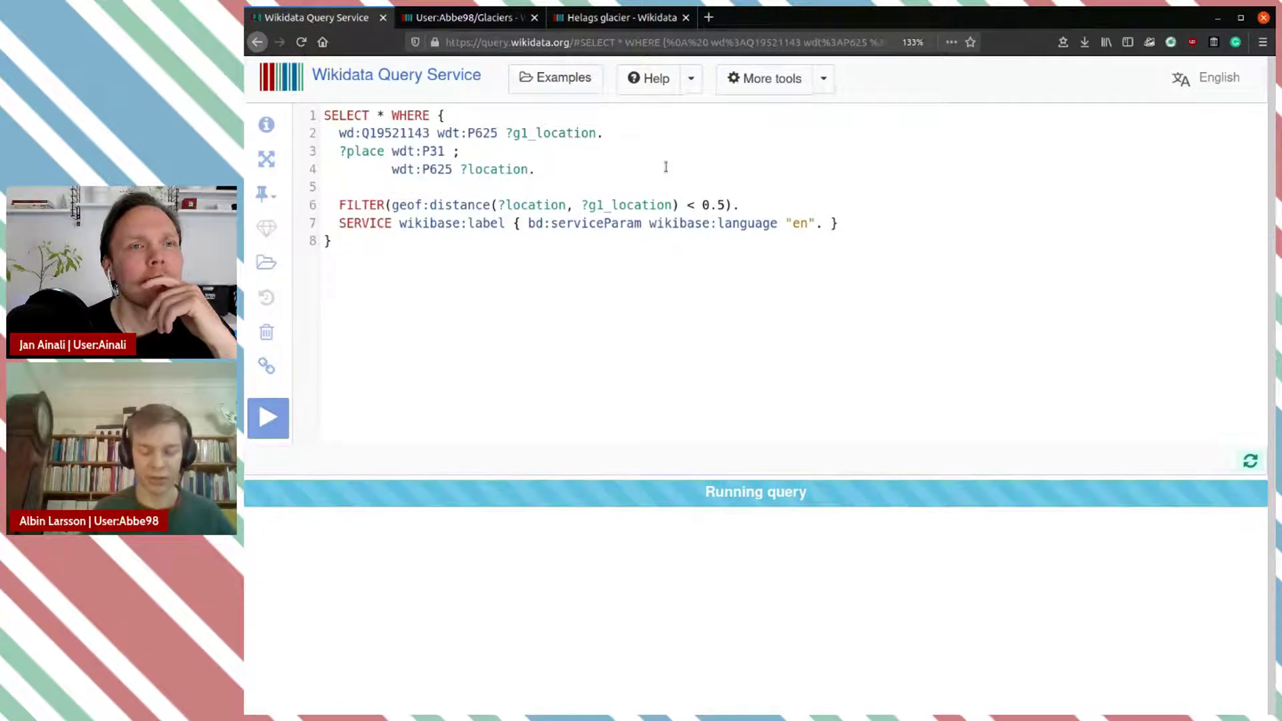
{"action": "key", "text": "ctrl+space"}
{"action": "key", "text": "Escape"}
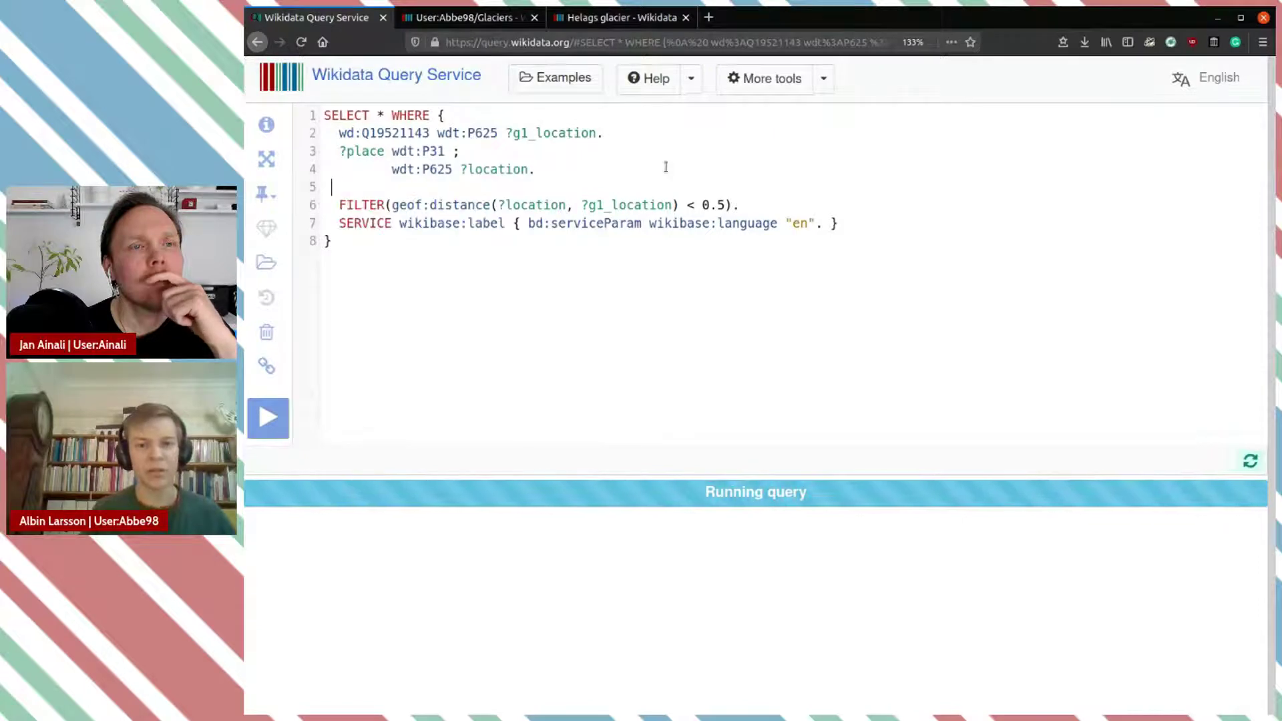
{"action": "key", "text": "BackSpace"}
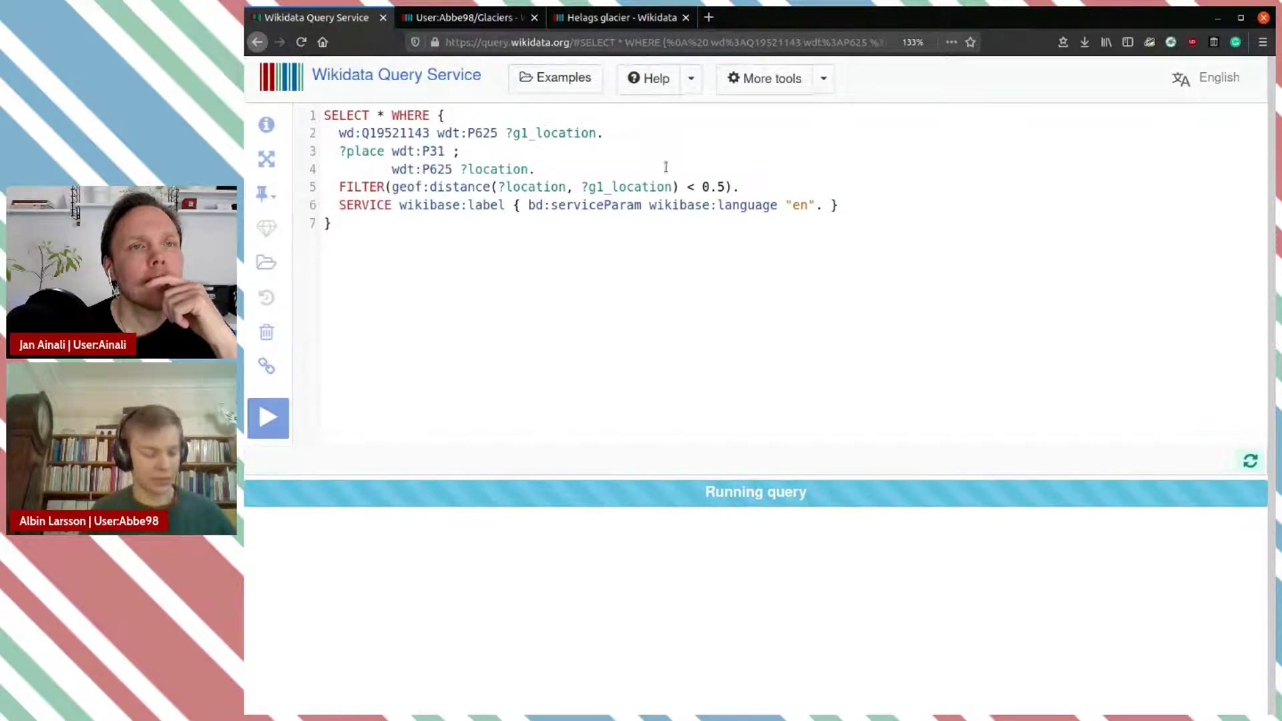
{"action": "key", "text": "ctrl+z"}
{"action": "key", "text": "ctrl+z"}
{"action": "key", "text": "ctrl+z"}
{"action": "key", "text": "ctrl+z"}
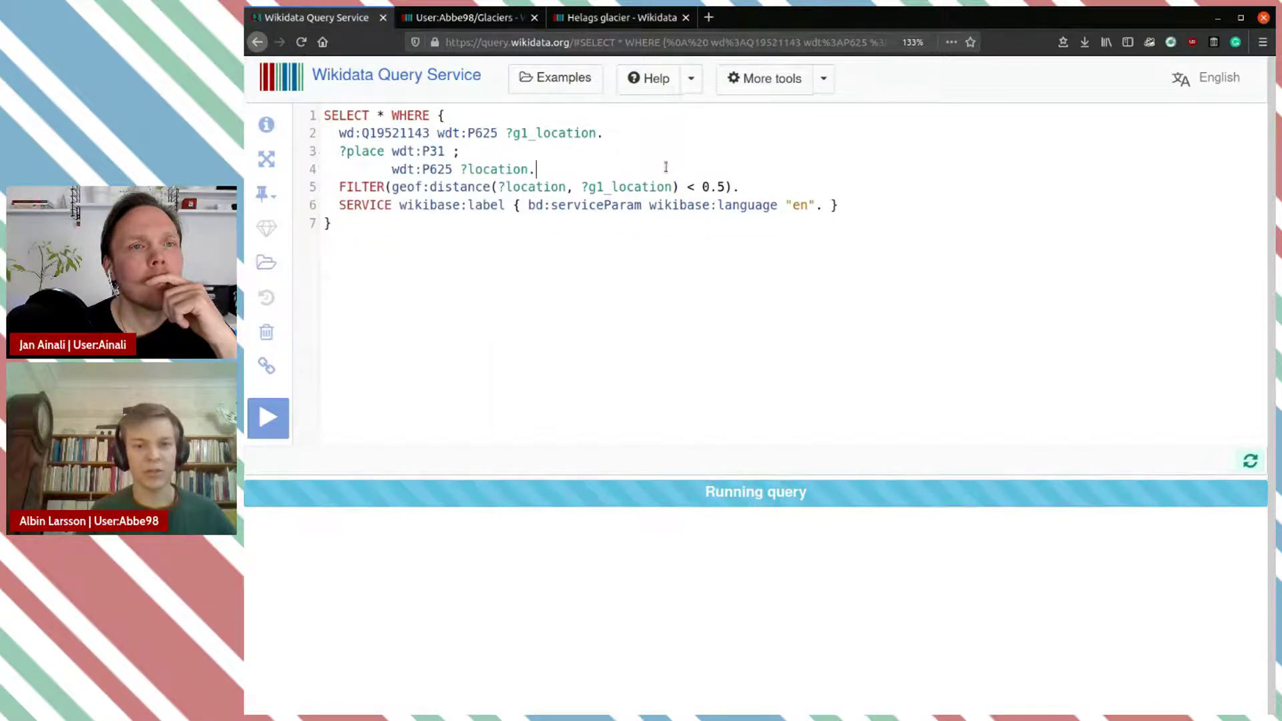
{"action": "key", "text": "ctrl+z"}
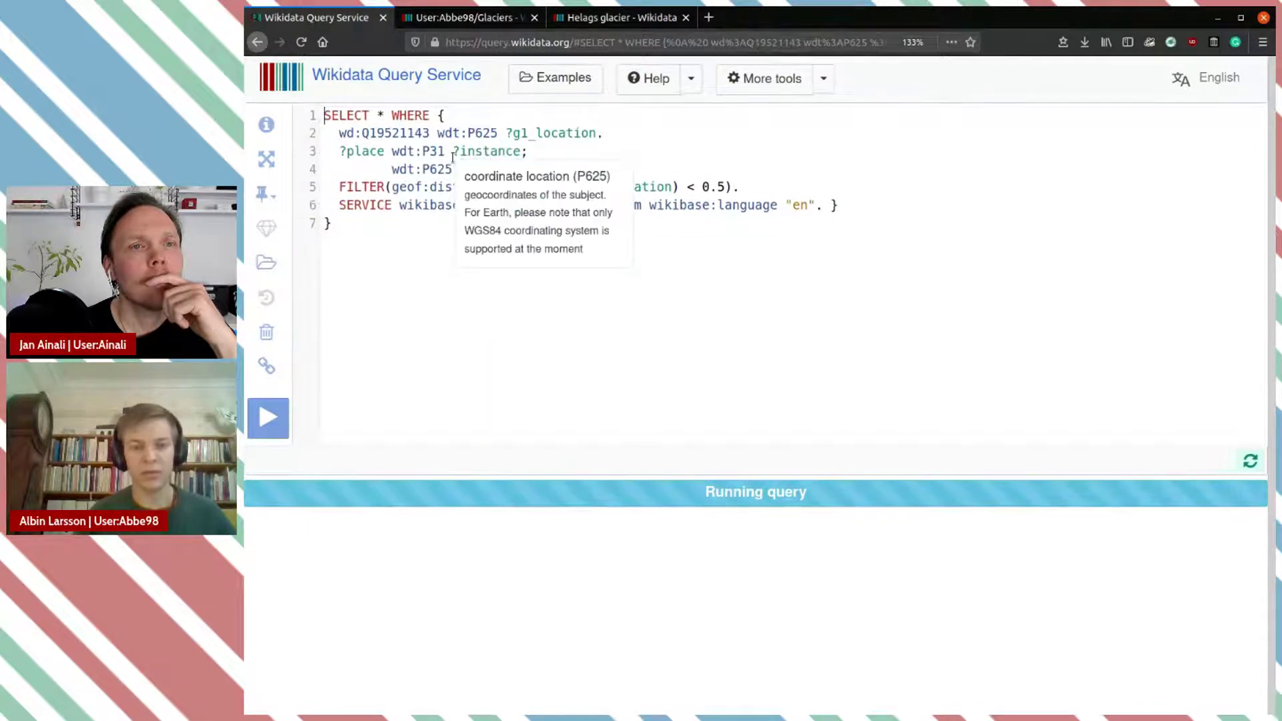
Step: Add a country condition to ?place after the instance line, using wdt:P17 with Sweden, wd:Q34
{"action": "left_click", "coordinate": [532, 151]}
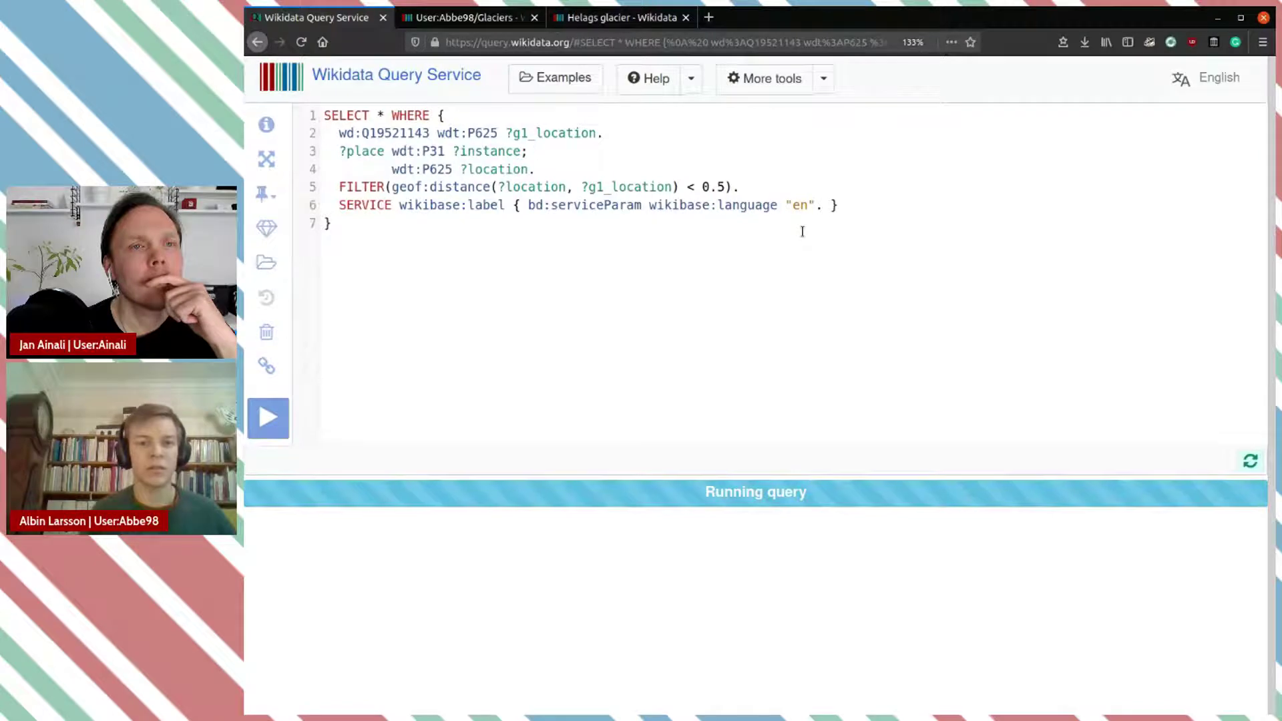
{"action": "key", "text": "Return"}
{"action": "type", "text": "wdt"}
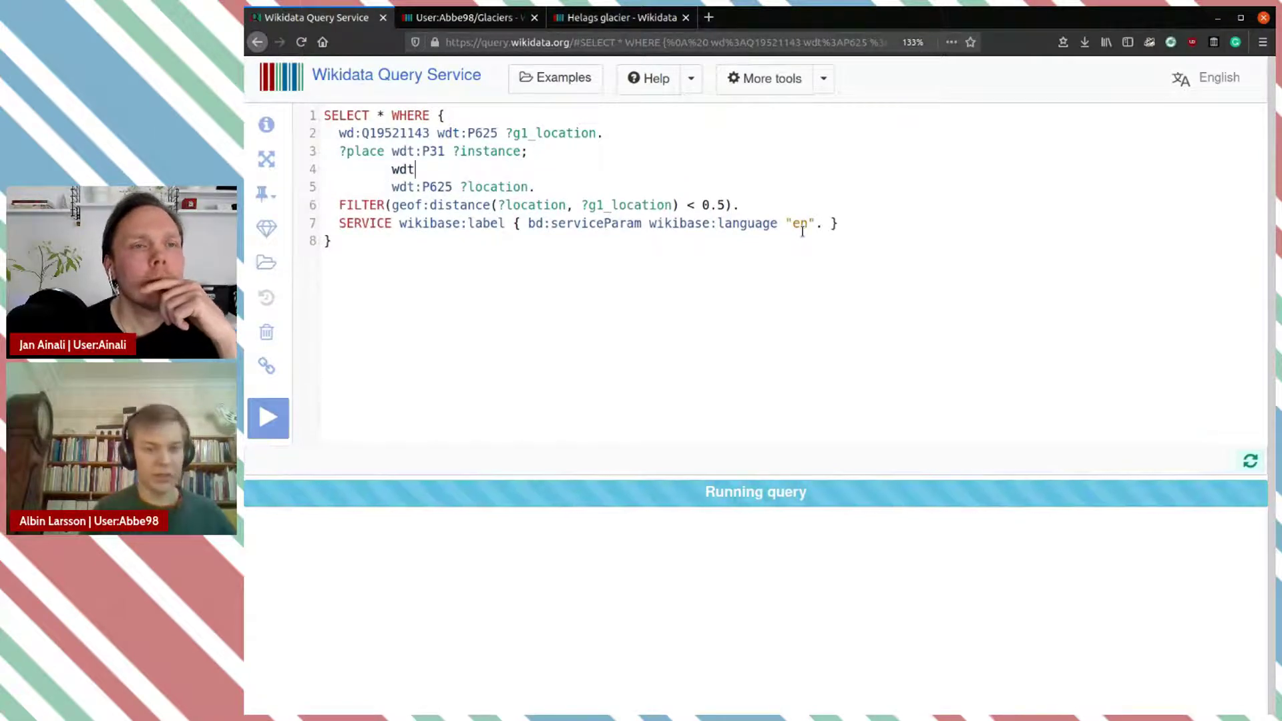
{"action": "type", "text": ":"}
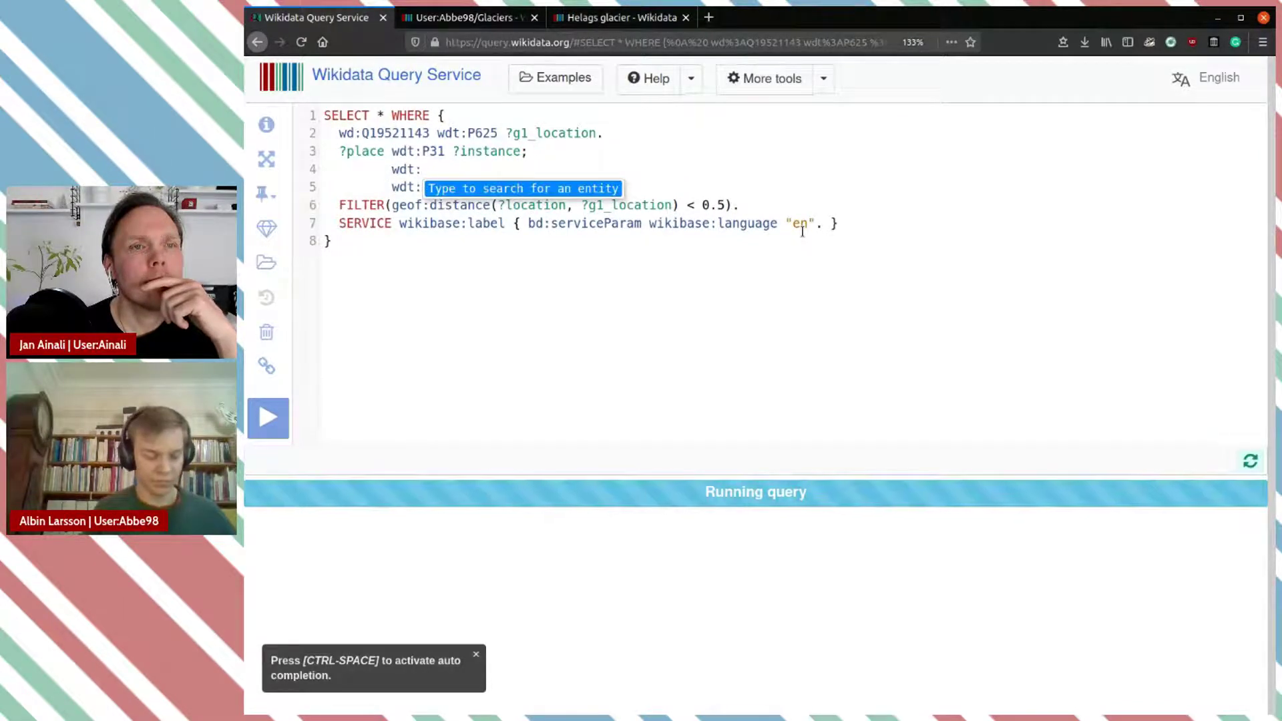
{"action": "type", "text": "country"}
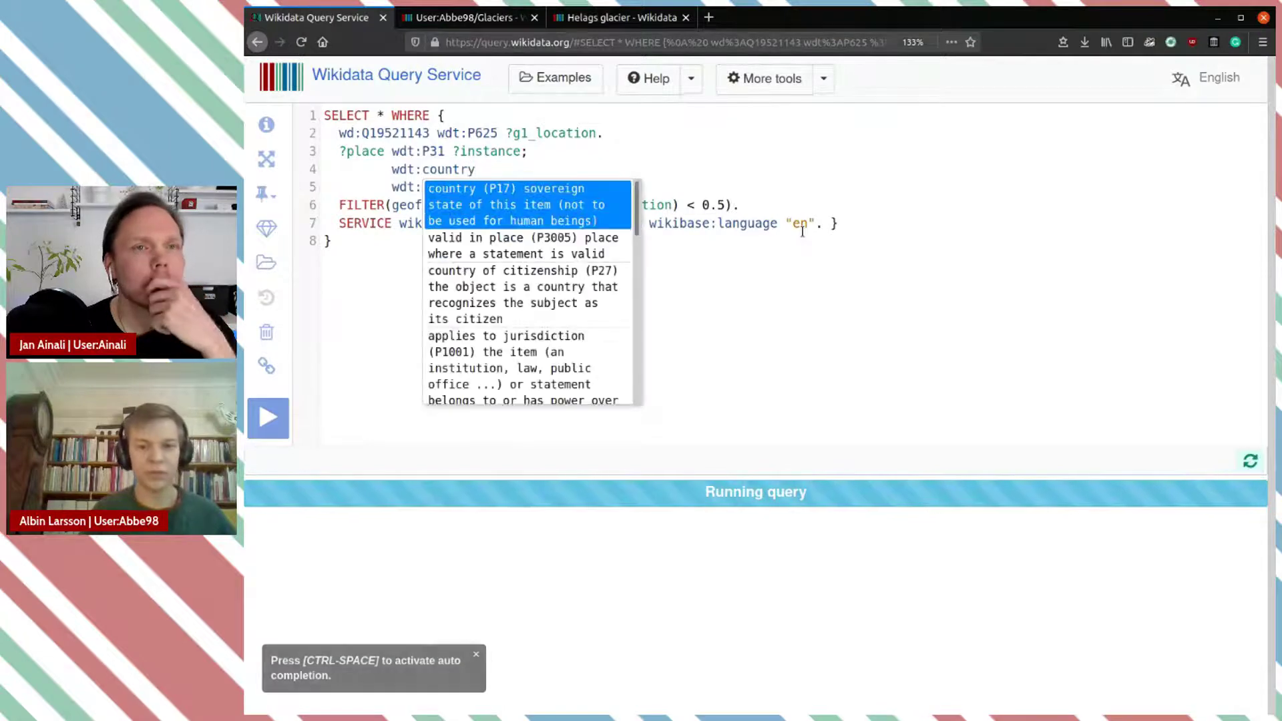
{"action": "left_click", "coordinate": [472, 203]}
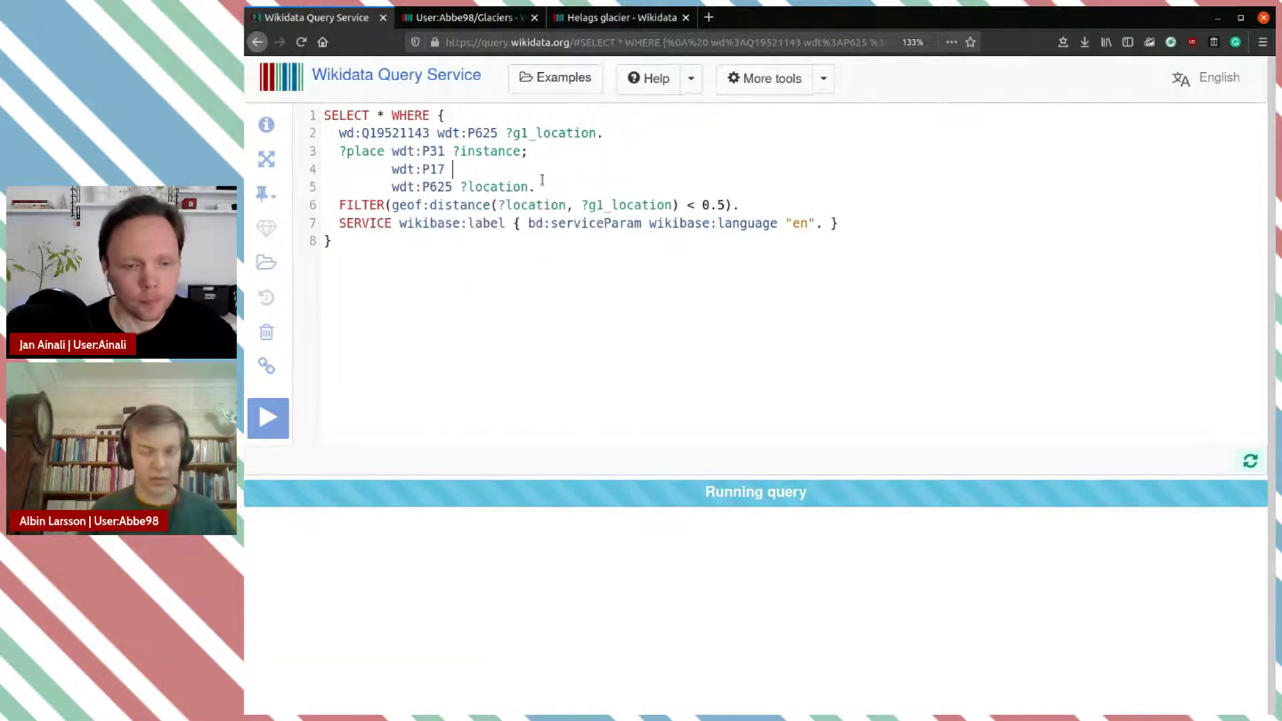
{"action": "type", "text": "wd"}
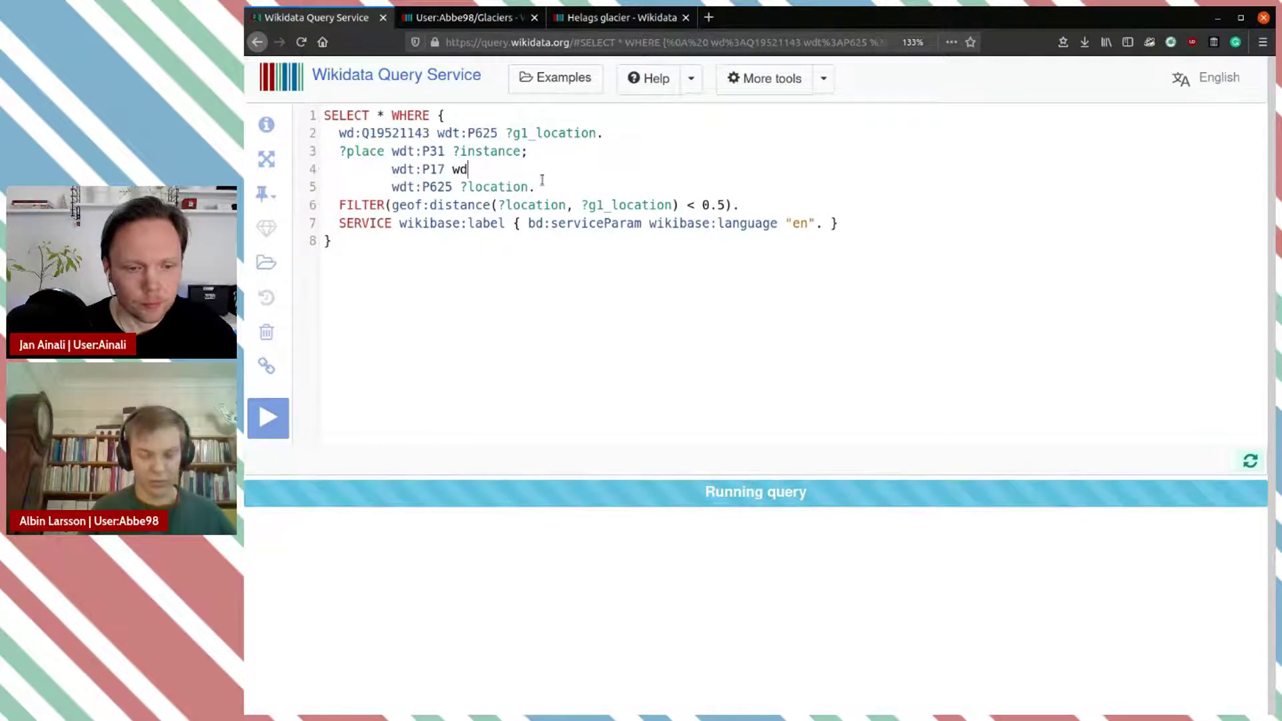
{"action": "type", "text": ":sweden"}
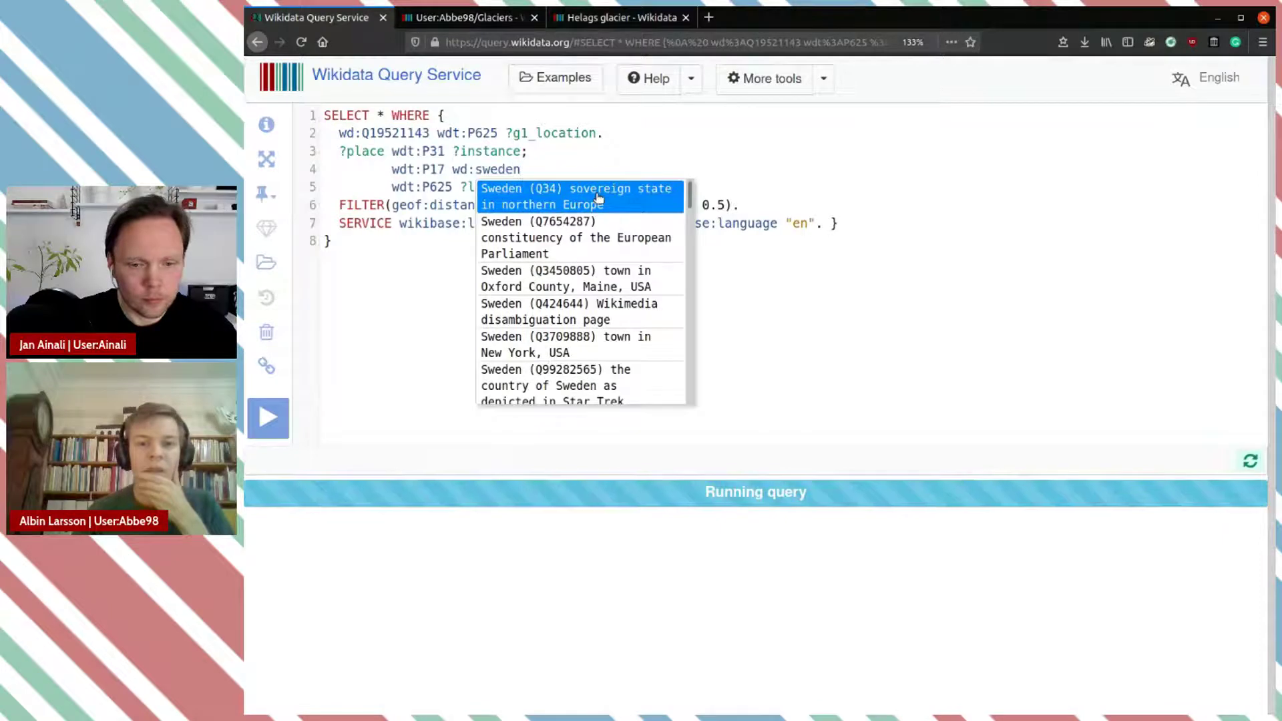
{"action": "left_click", "coordinate": [594, 197]}
{"action": "type", "text": ";"}
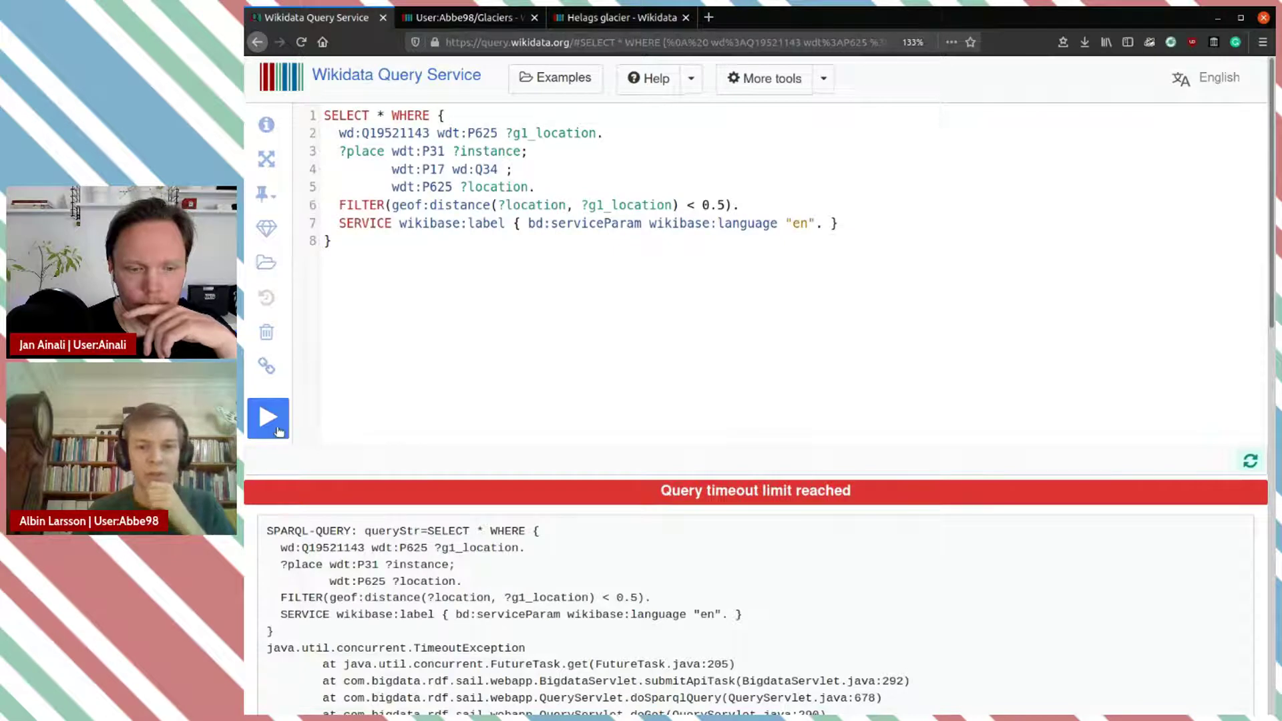
Step: Run the query with the added country condition
{"action": "mouse_move", "coordinate": [423, 133]}
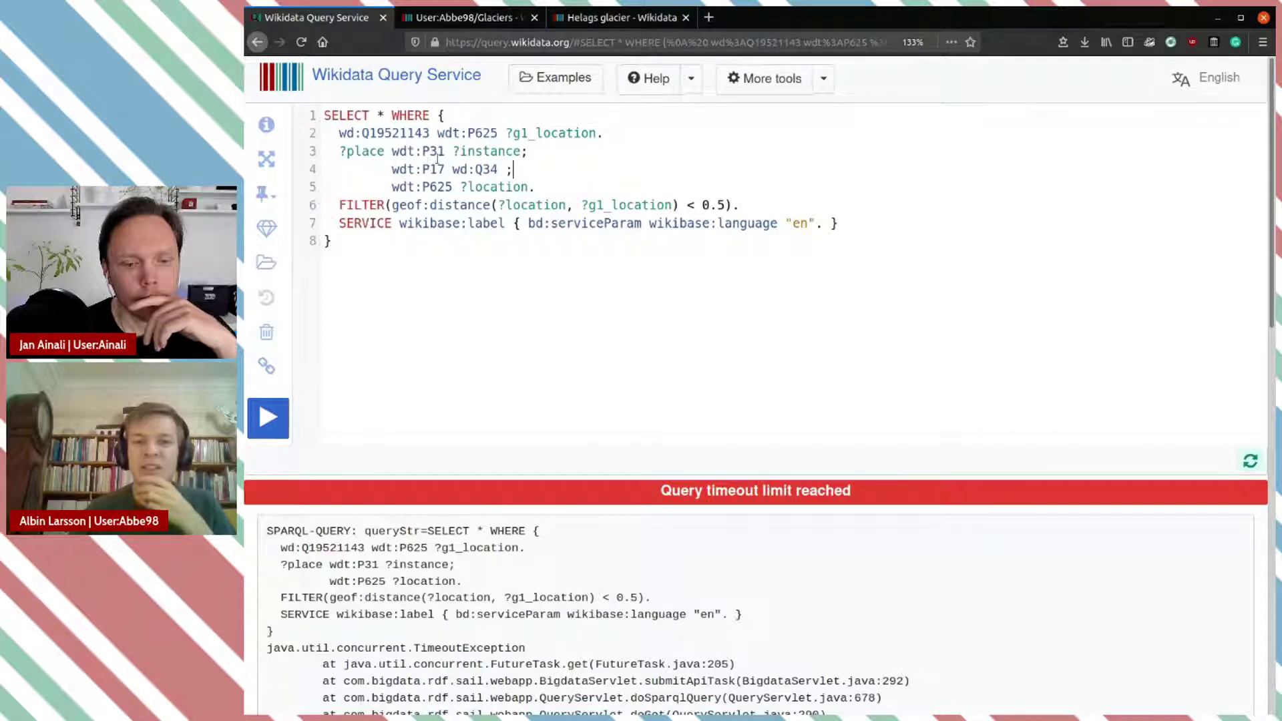
{"action": "left_click", "coordinate": [286, 422]}
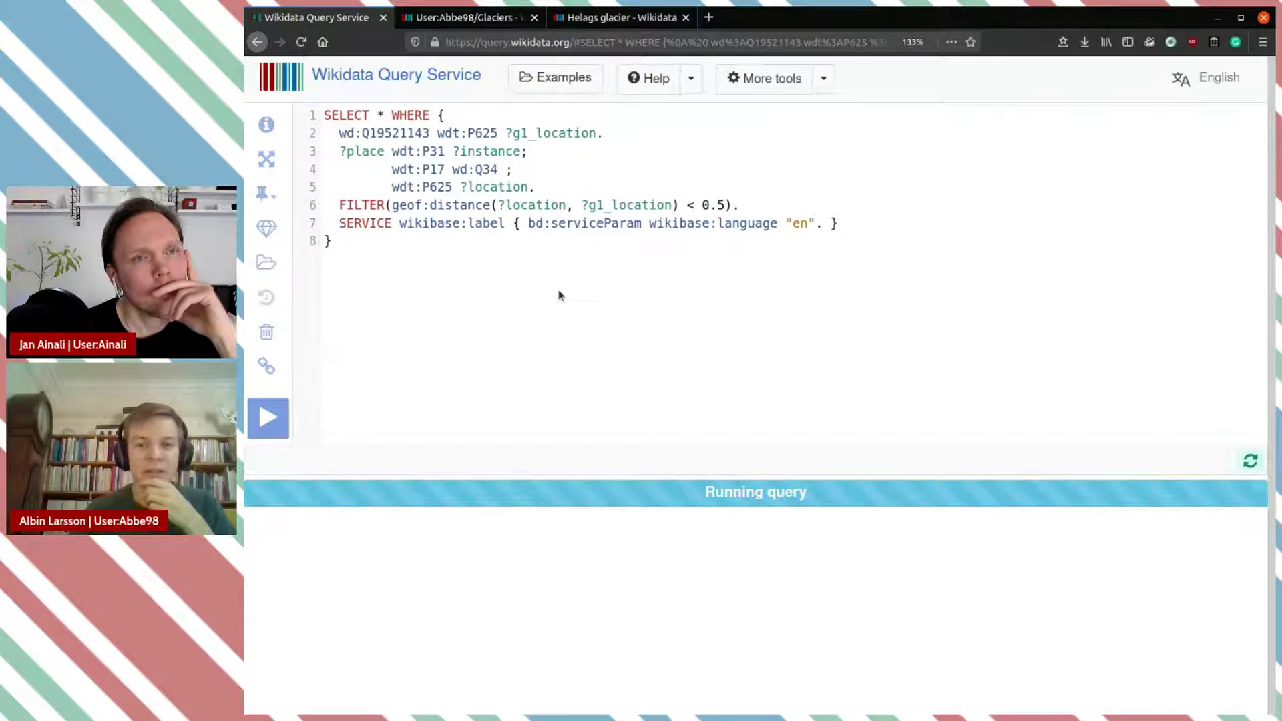
{"action": "left_click", "coordinate": [532, 173]}
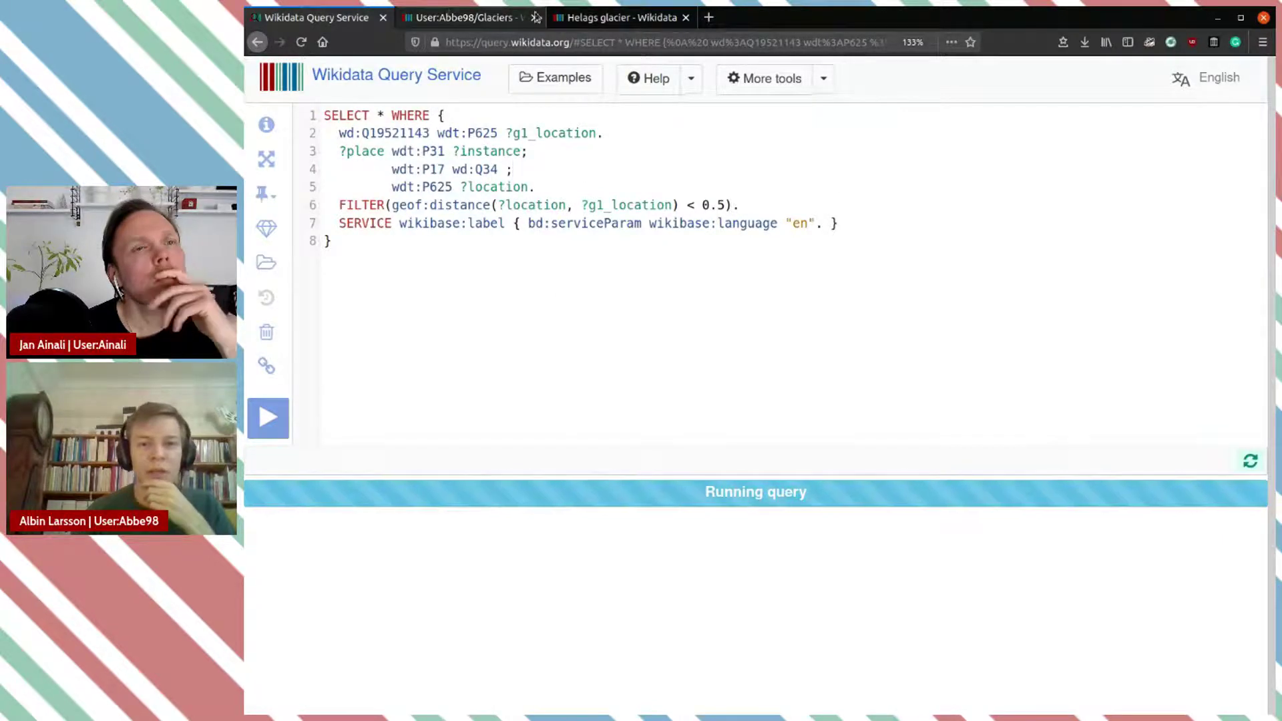
Step: Open the "Glaciers with GLIMS ID but no coordinates" query from the Glaciers user page and copy its wdt:P31/wdt:P279* wd:Q35666 condition
{"action": "left_click", "coordinate": [495, 19]}
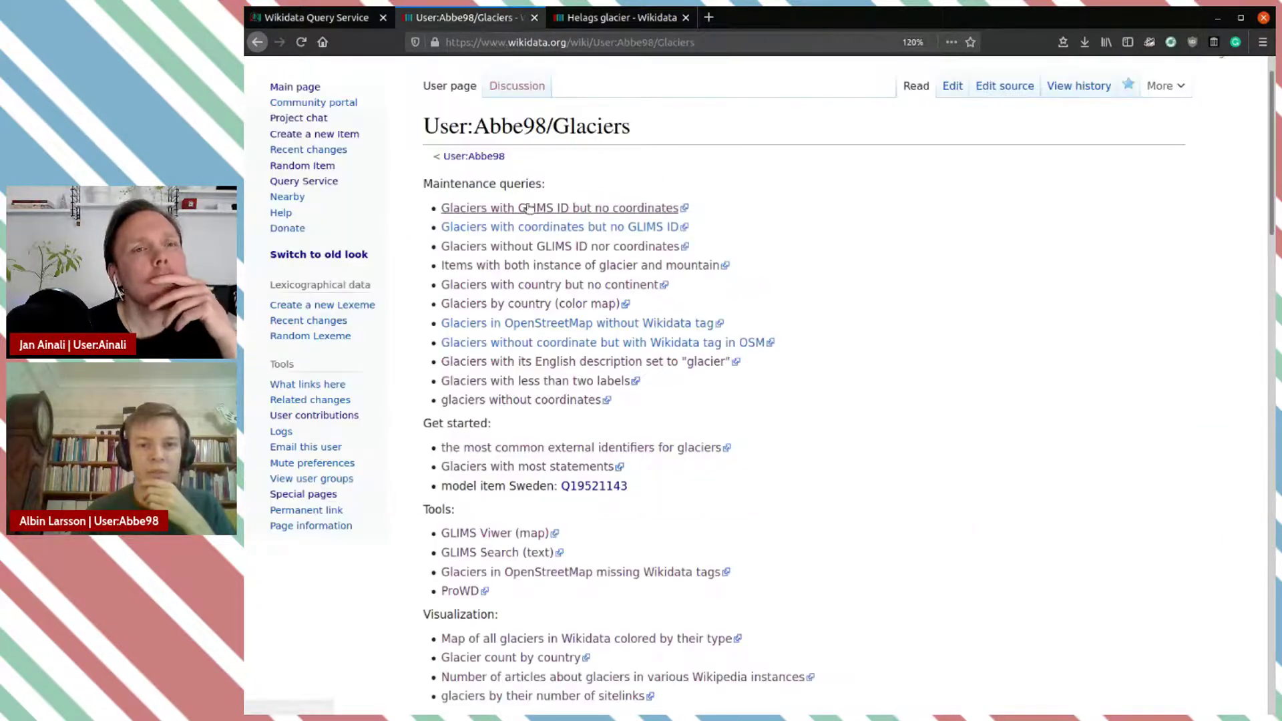
{"action": "middle_click", "coordinate": [566, 209]}
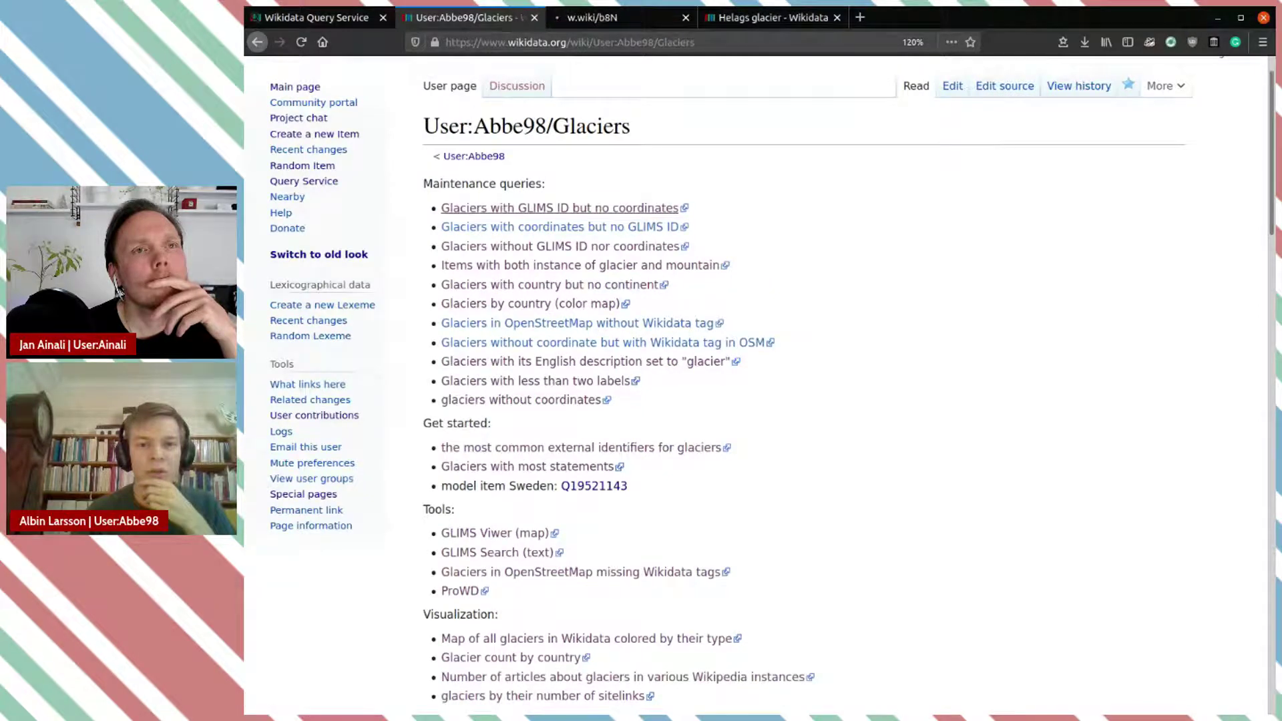
{"action": "left_click", "coordinate": [619, 18]}
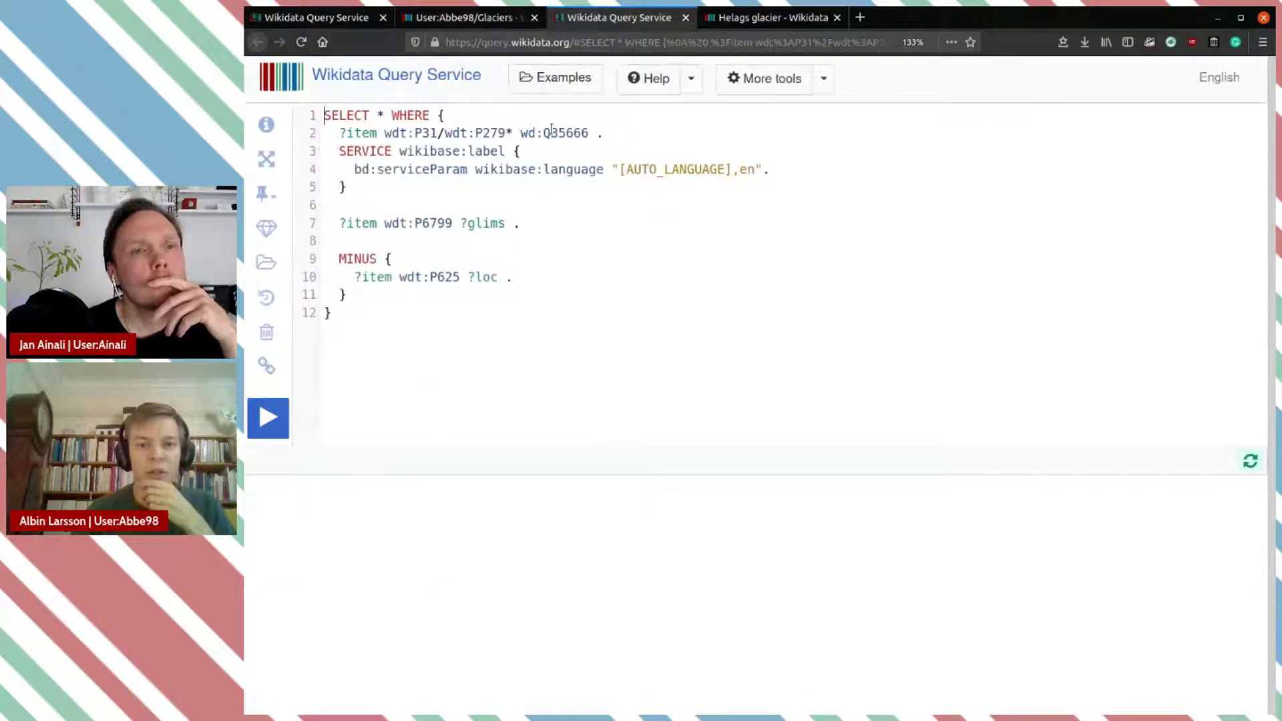
{"action": "left_click_drag", "start_coordinate": [589, 133], "coordinate": [386, 134]}
{"action": "key", "text": "ctrl+c"}
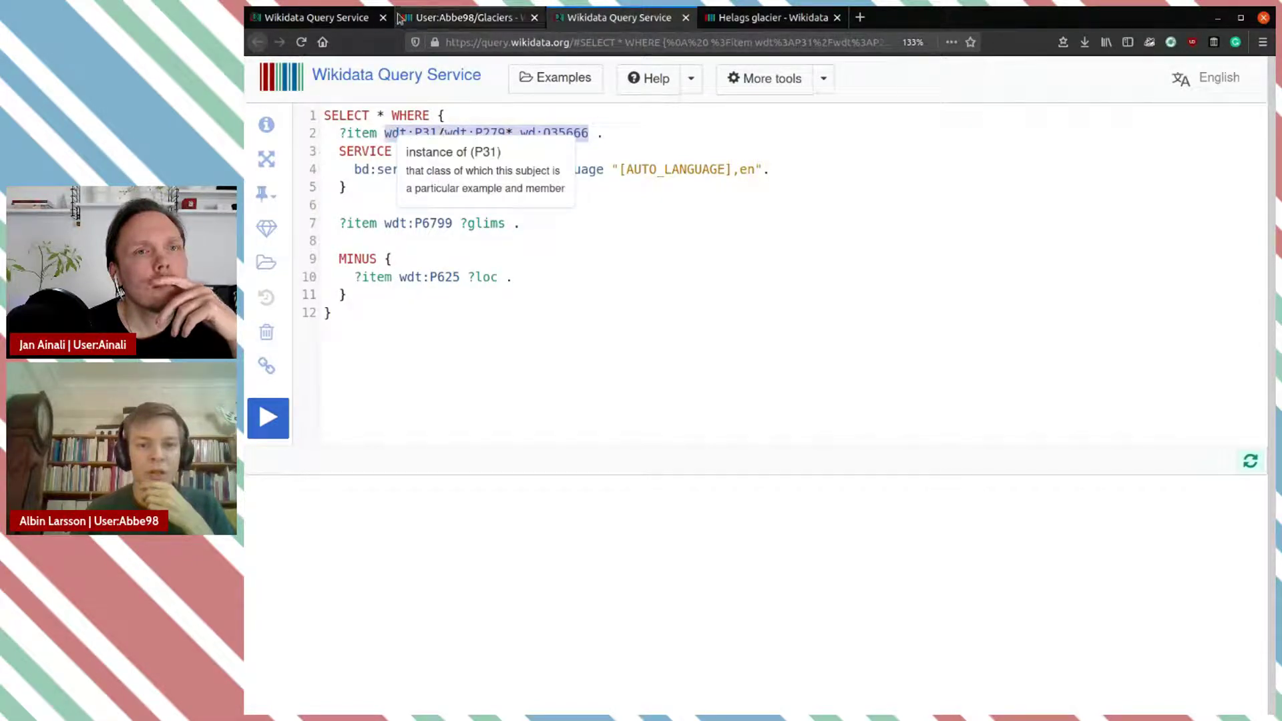
Step: Compare the location query's results with the glacier item and distance filter, and inspect the statements of result item Q1601691
{"action": "left_click", "coordinate": [347, 17]}
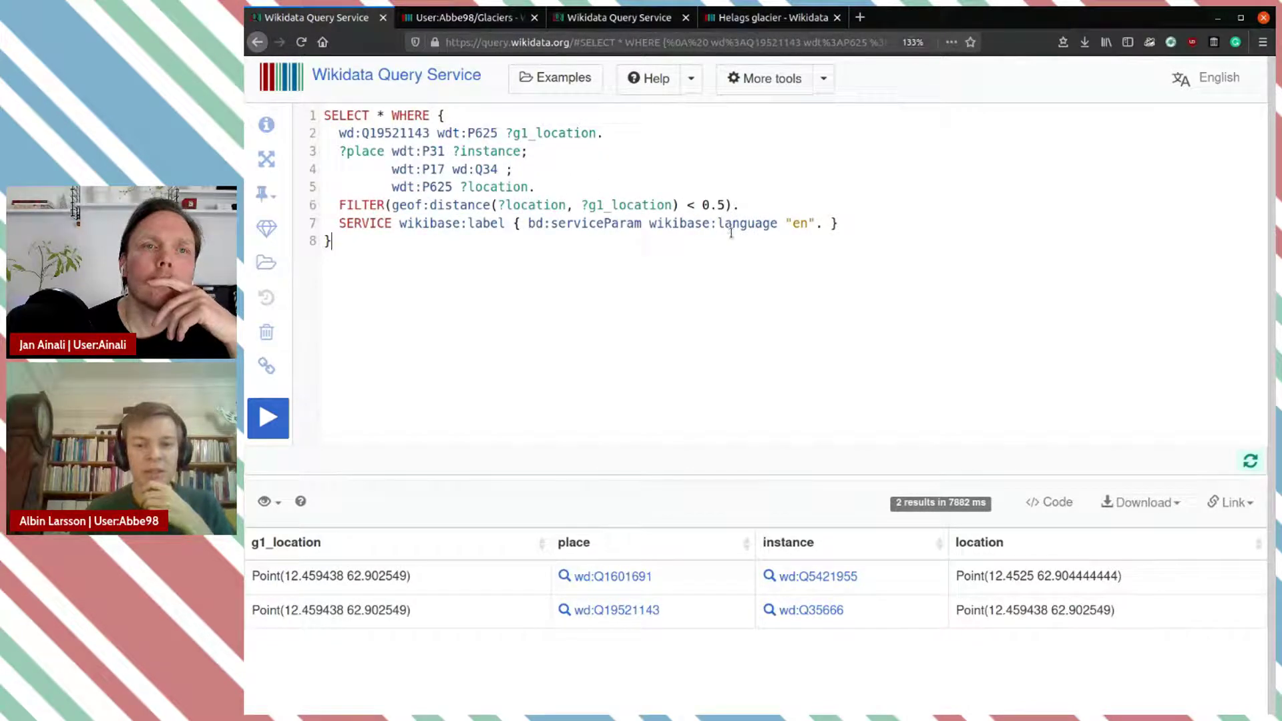
{"action": "left_click", "coordinate": [687, 390]}
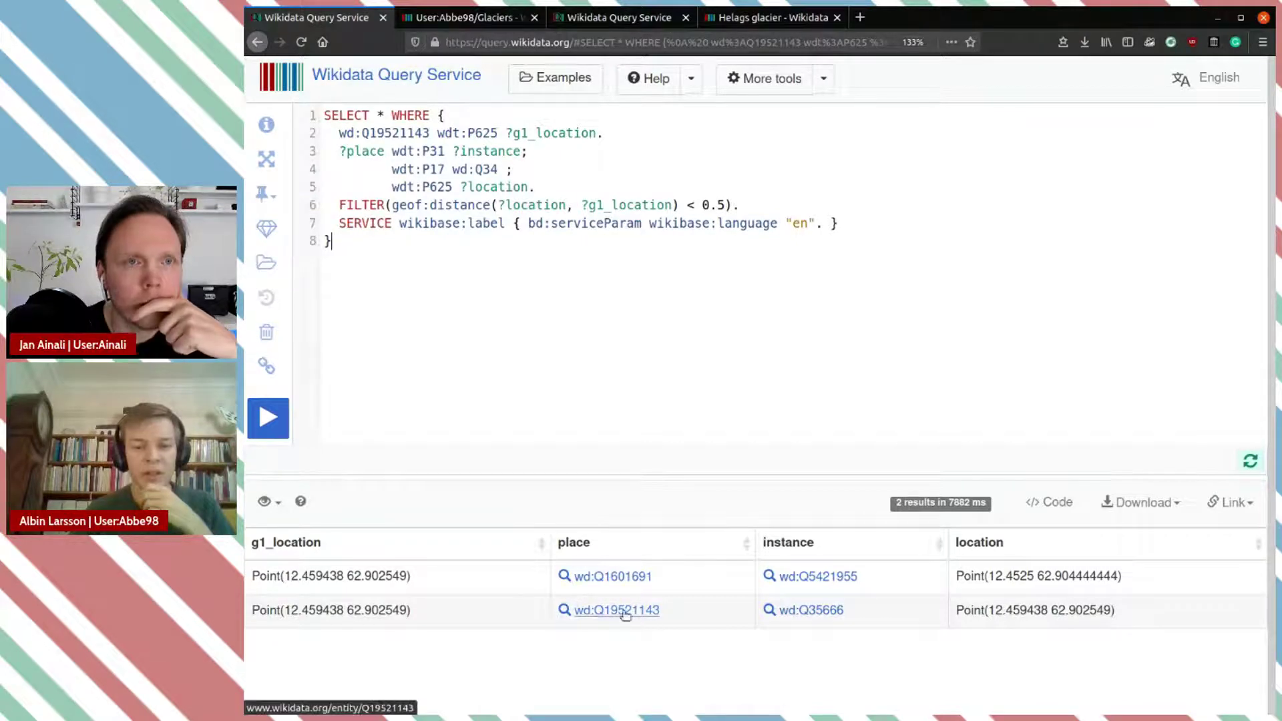
{"action": "double_click", "coordinate": [388, 135]}
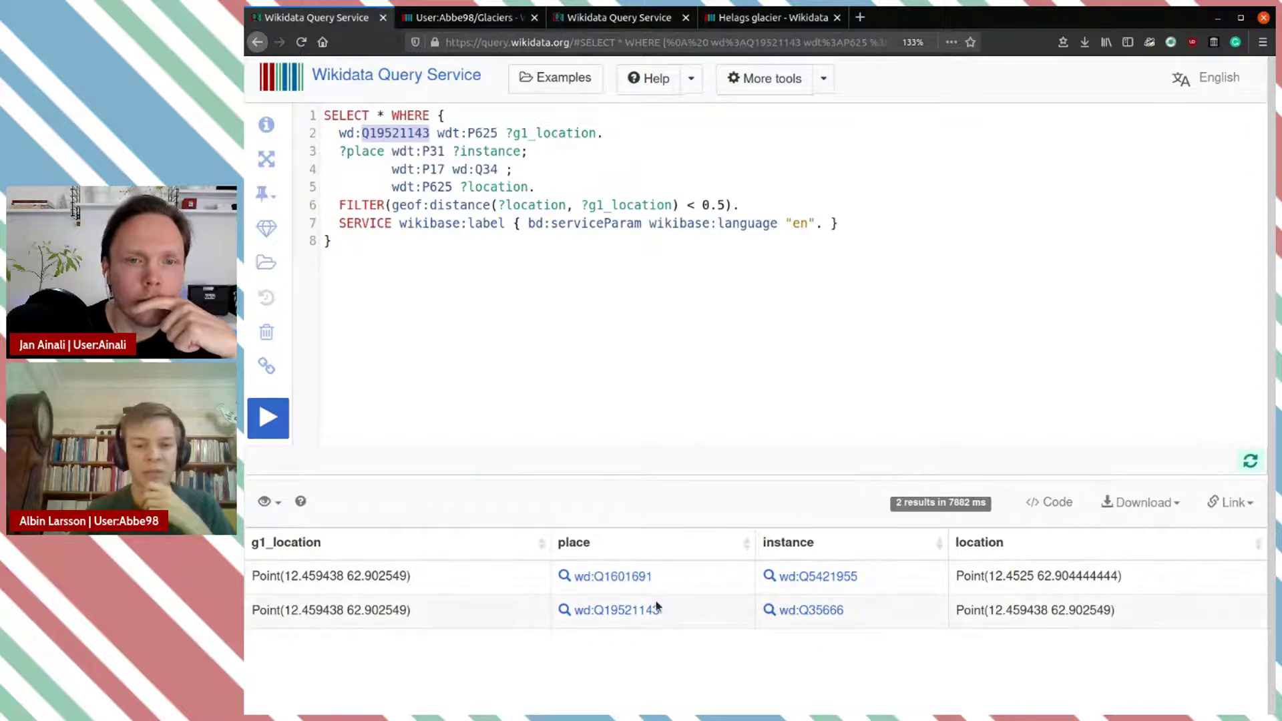
{"action": "left_click_drag", "start_coordinate": [688, 206], "coordinate": [728, 205]}
{"action": "left_click", "coordinate": [749, 206]}
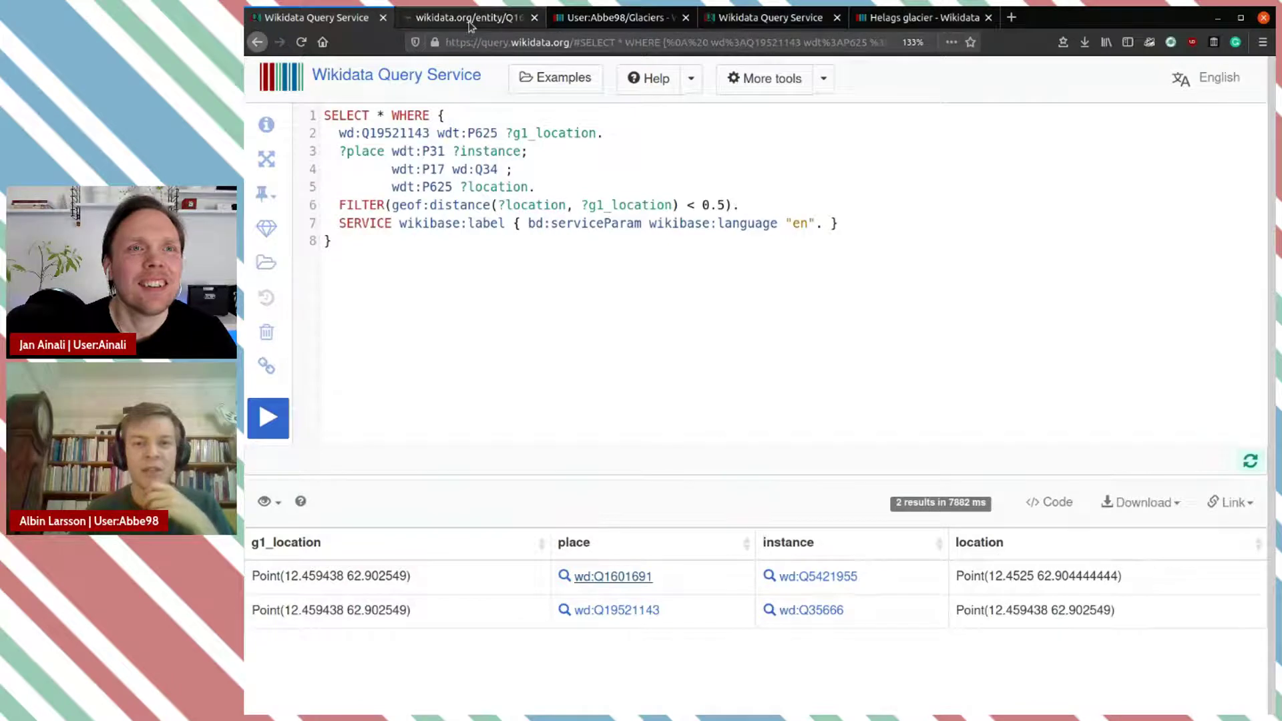
{"action": "left_click", "coordinate": [467, 18]}
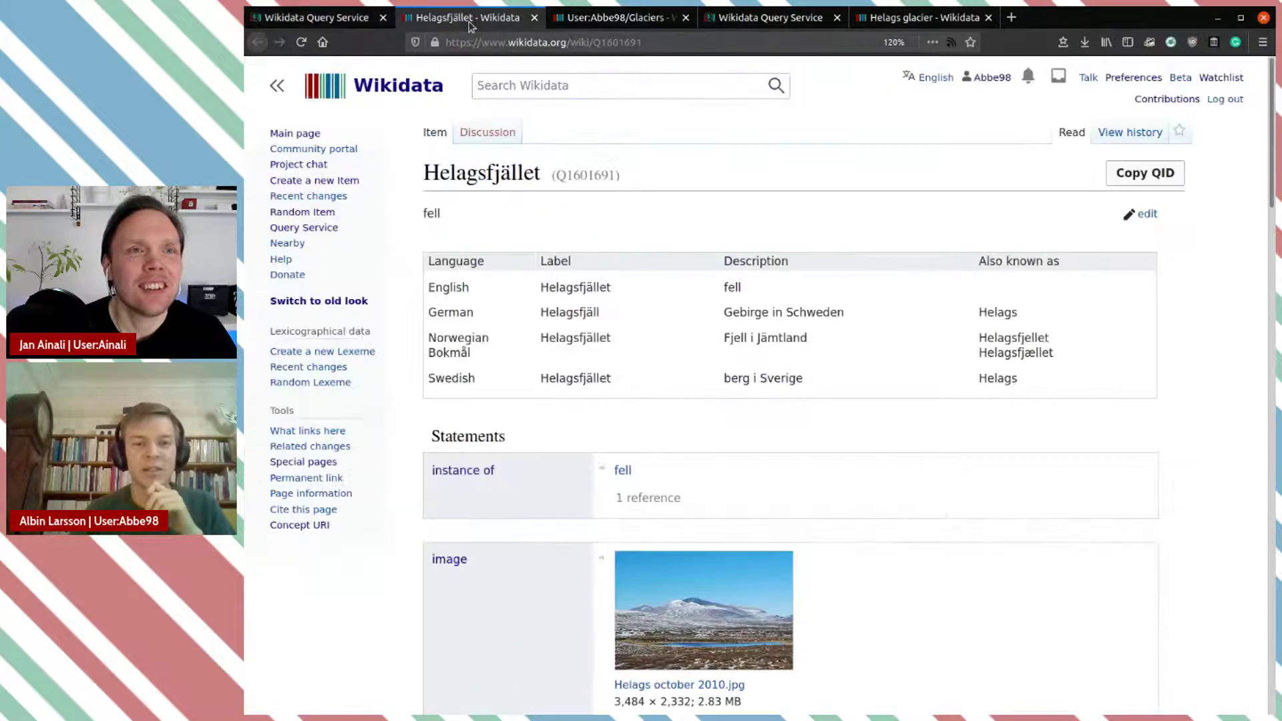
{"action": "scroll", "coordinate": [732, 517], "scroll_direction": "down", "scroll_amount": 3}
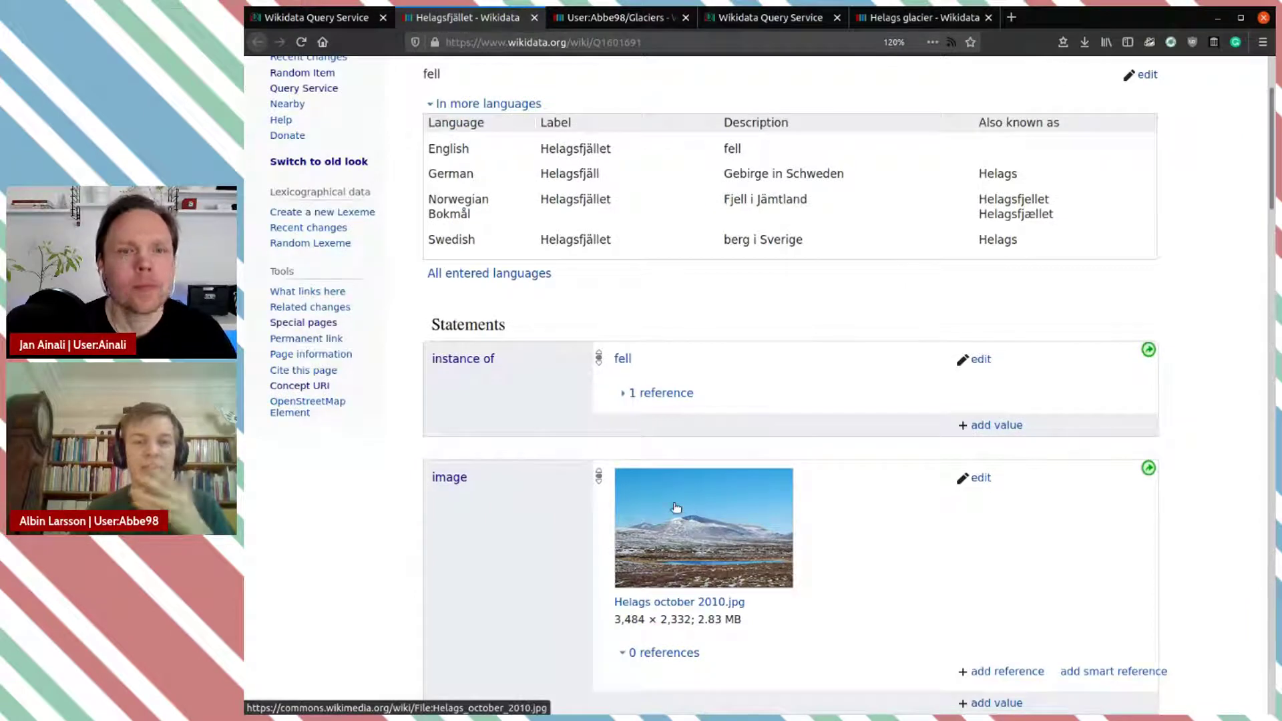
Step: Replace the ?place instance condition in the location query with the copied wdt:P31/wdt:P279* wd:Q35666
{"action": "left_click", "coordinate": [355, 26]}
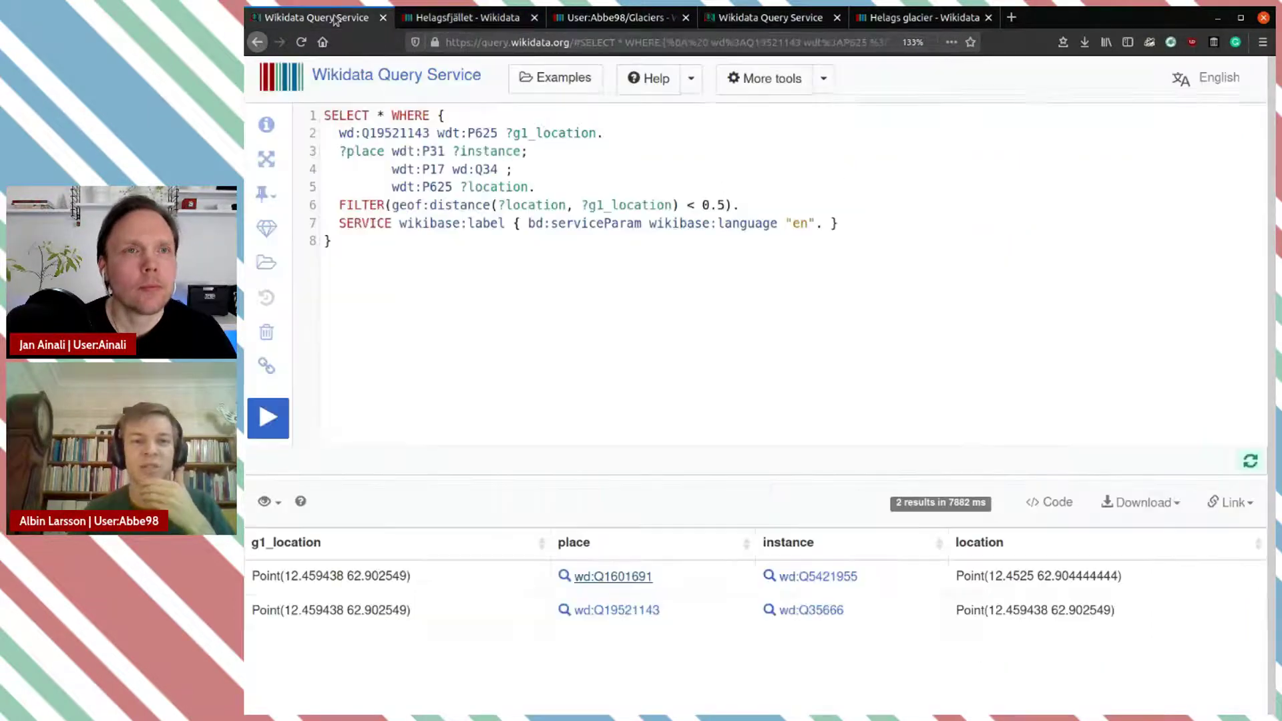
{"action": "left_click", "coordinate": [530, 184]}
{"action": "double_click", "coordinate": [485, 148]}
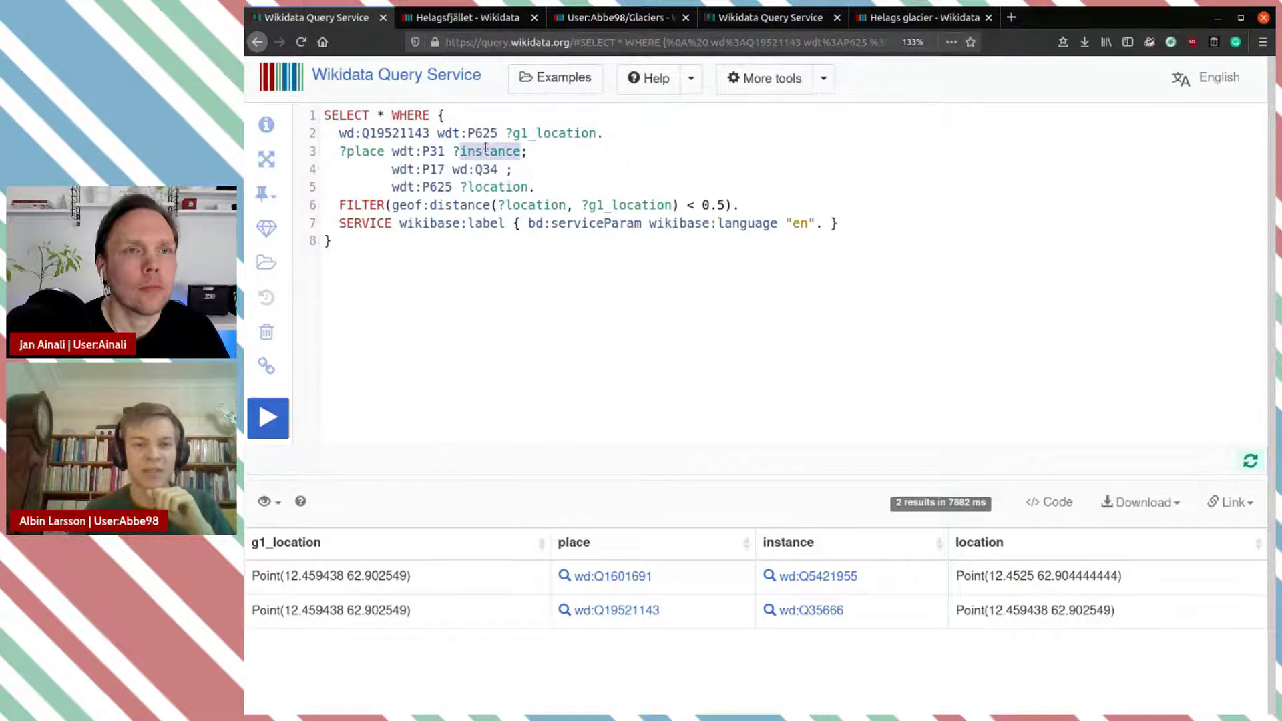
{"action": "key", "text": "BackSpace"}
{"action": "key", "text": "BackSpace"}
{"action": "key", "text": "BackSpace"}
{"action": "key", "text": "BackSpace"}
{"action": "key", "text": "BackSpace"}
{"action": "key", "text": "BackSpace"}
{"action": "key", "text": "BackSpace"}
{"action": "key", "text": "BackSpace"}
{"action": "key", "text": "BackSpace"}
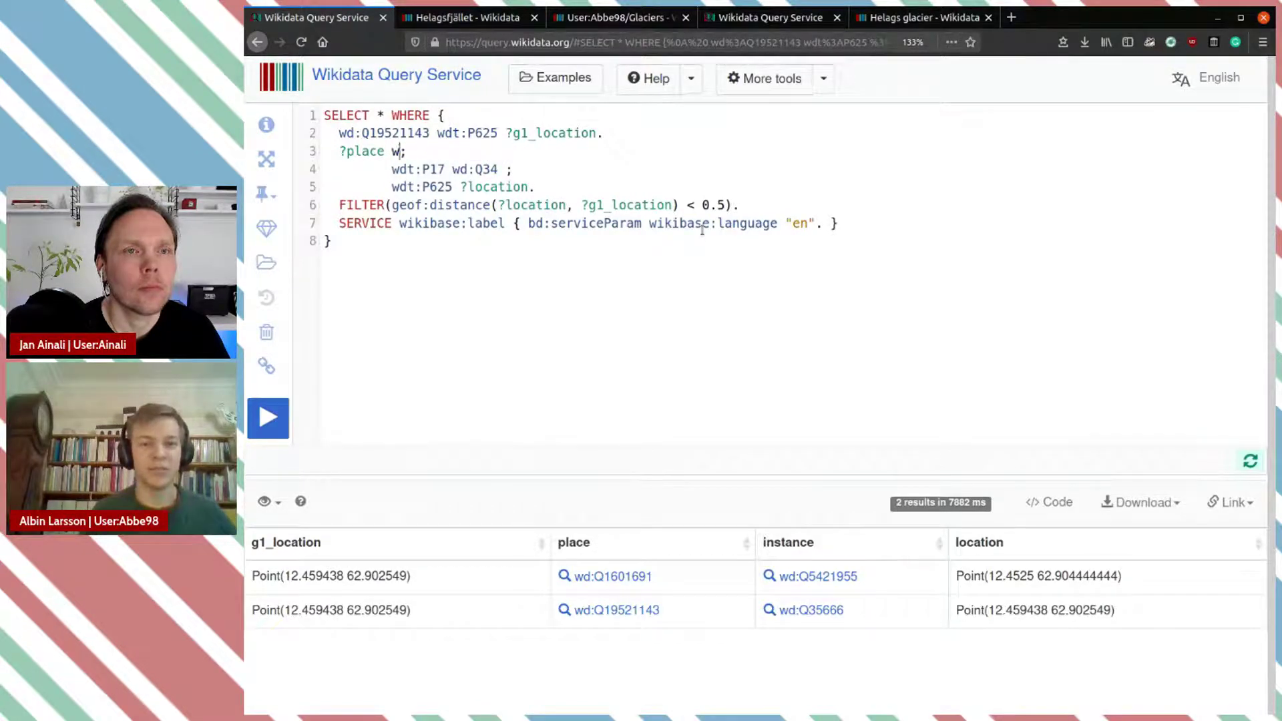
{"action": "key", "text": "ctrl+v"}
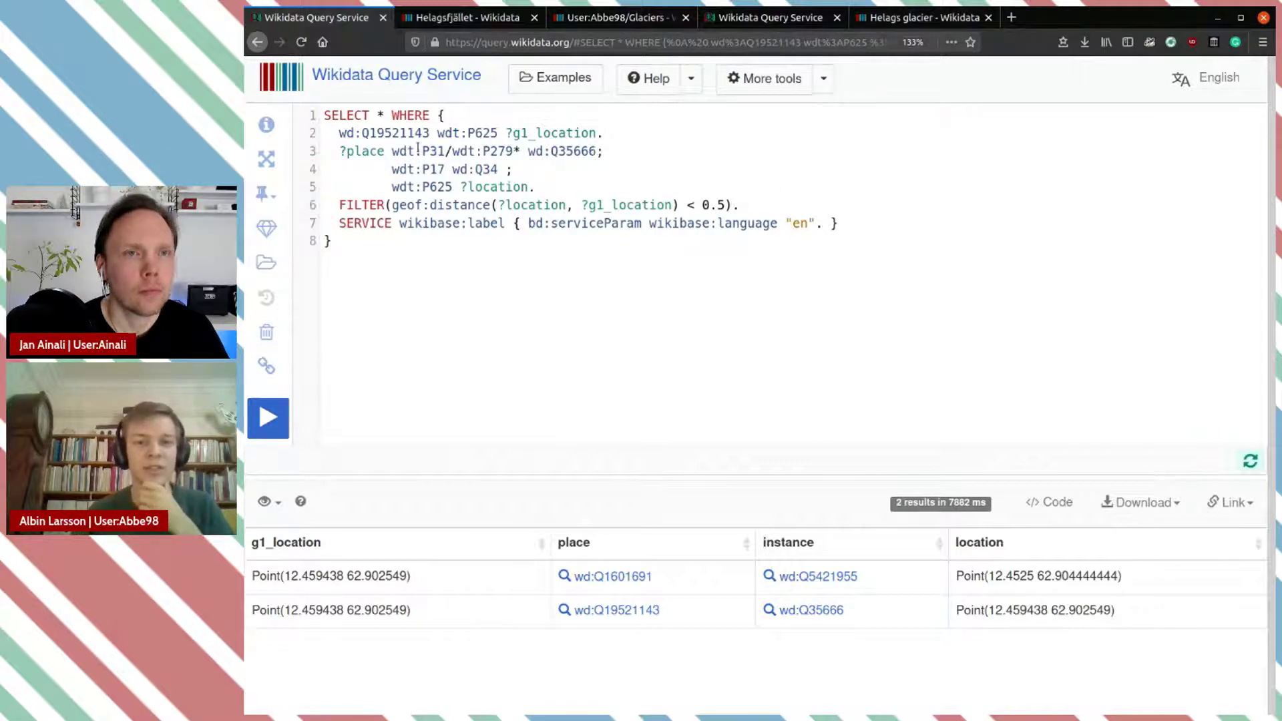
Step: Check the instance-of, subclass-of and glacier terms in the ?place condition and run the query
{"action": "mouse_move", "coordinate": [429, 155]}
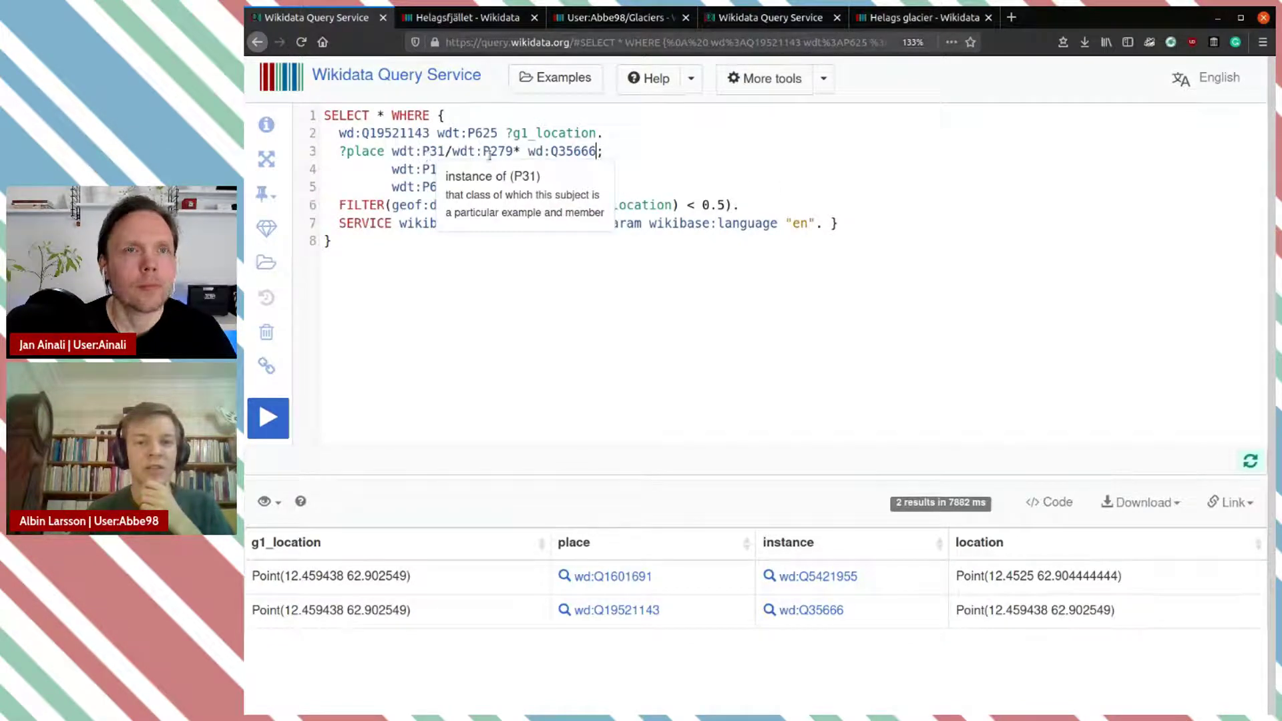
{"action": "mouse_move", "coordinate": [570, 150]}
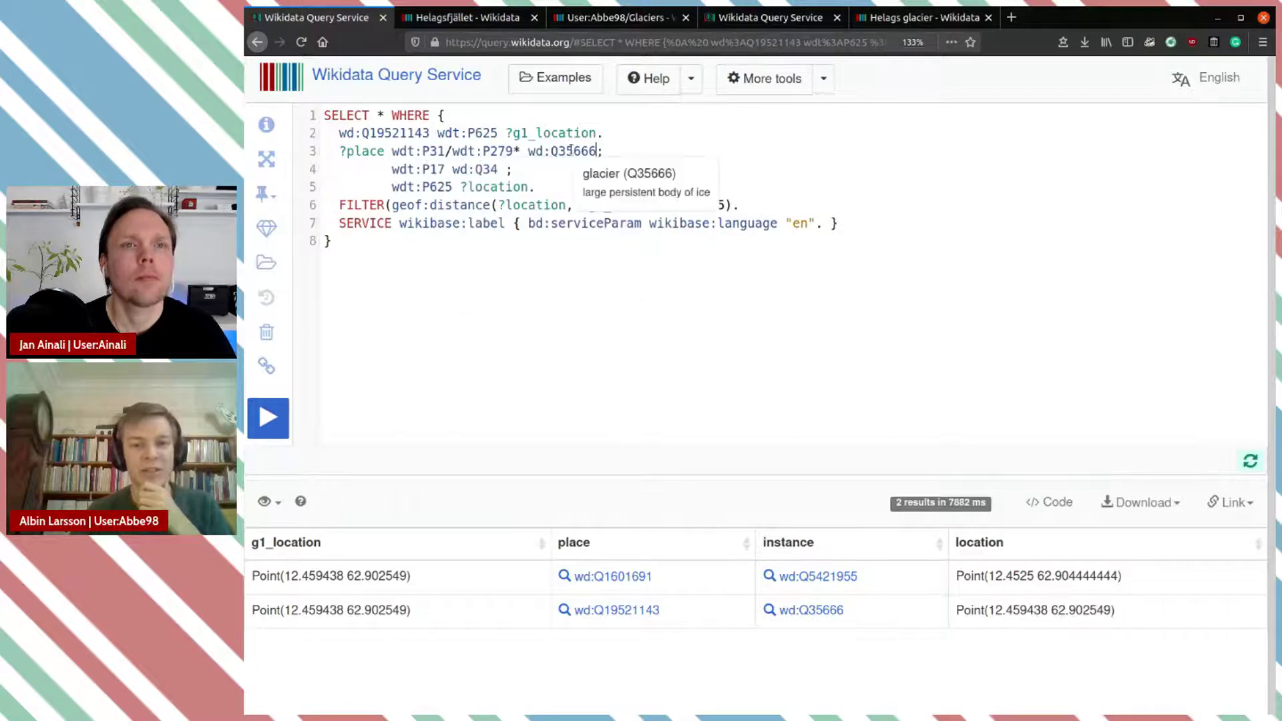
{"action": "mouse_move", "coordinate": [502, 152]}
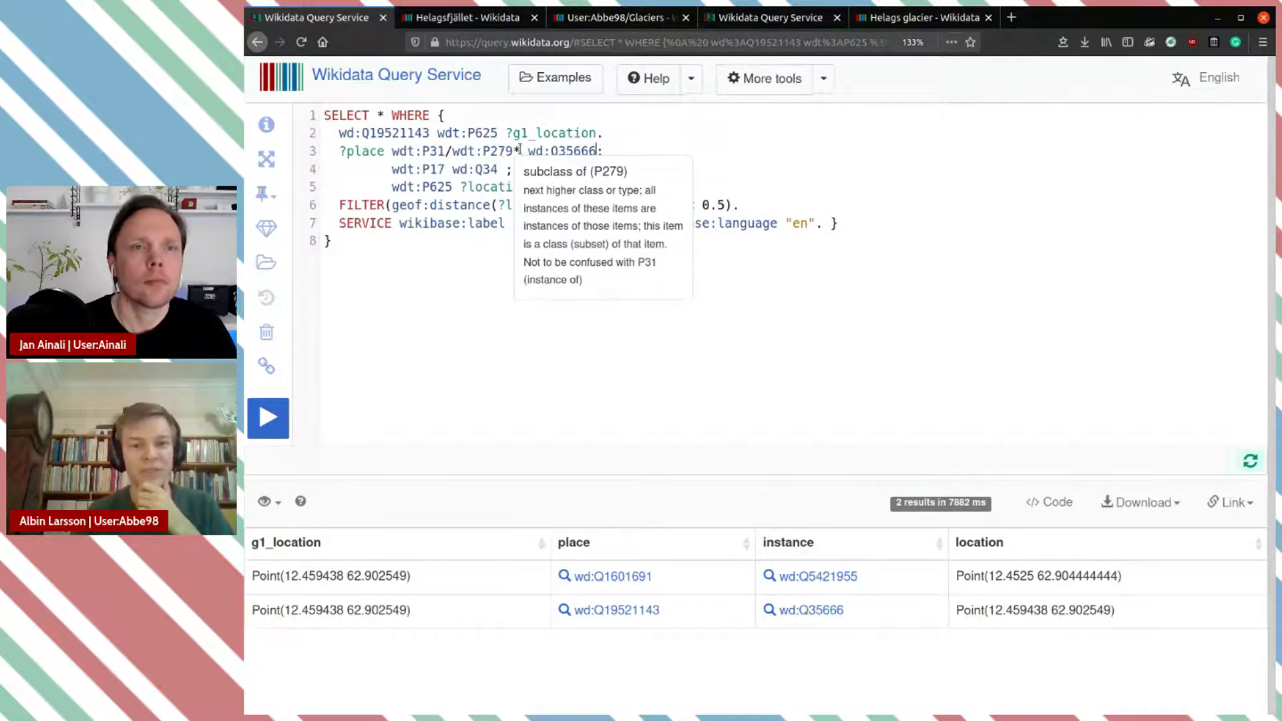
{"action": "left_click", "coordinate": [269, 421]}
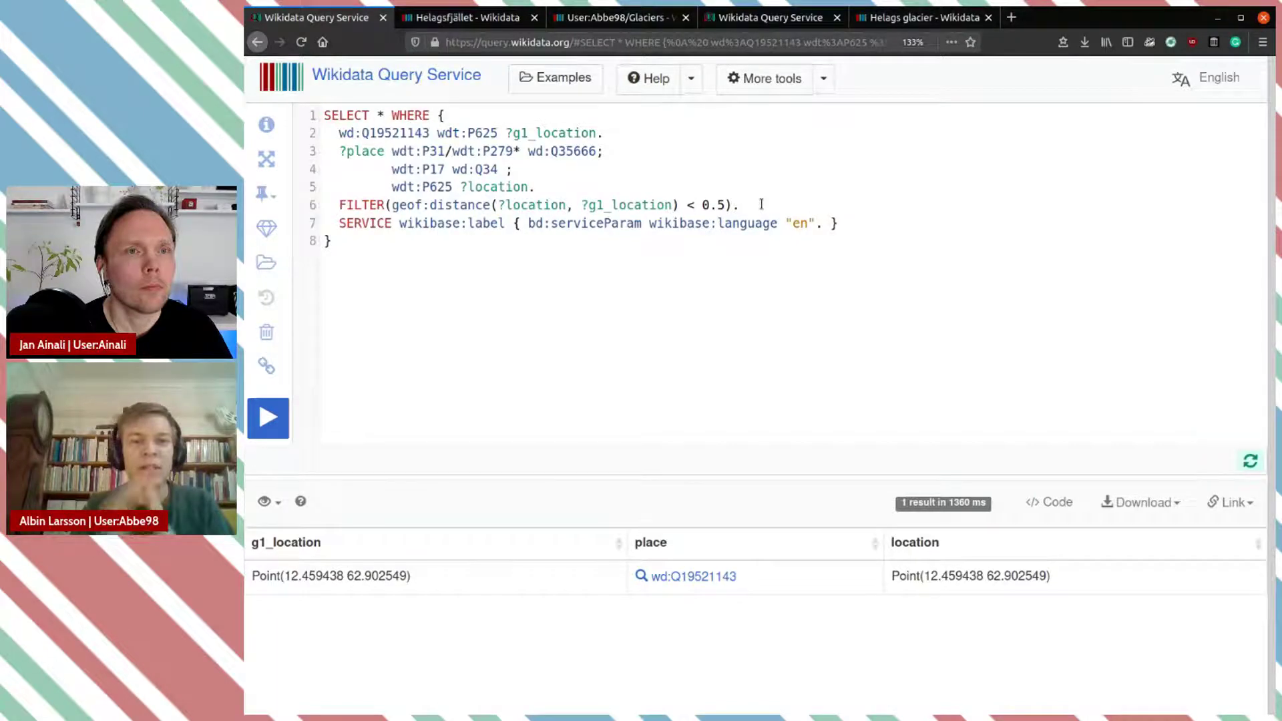
Step: Rename the ?place variable to ?g2 and separate its block from the wd:Q19521143 line with an empty line
{"action": "double_click", "coordinate": [370, 153]}
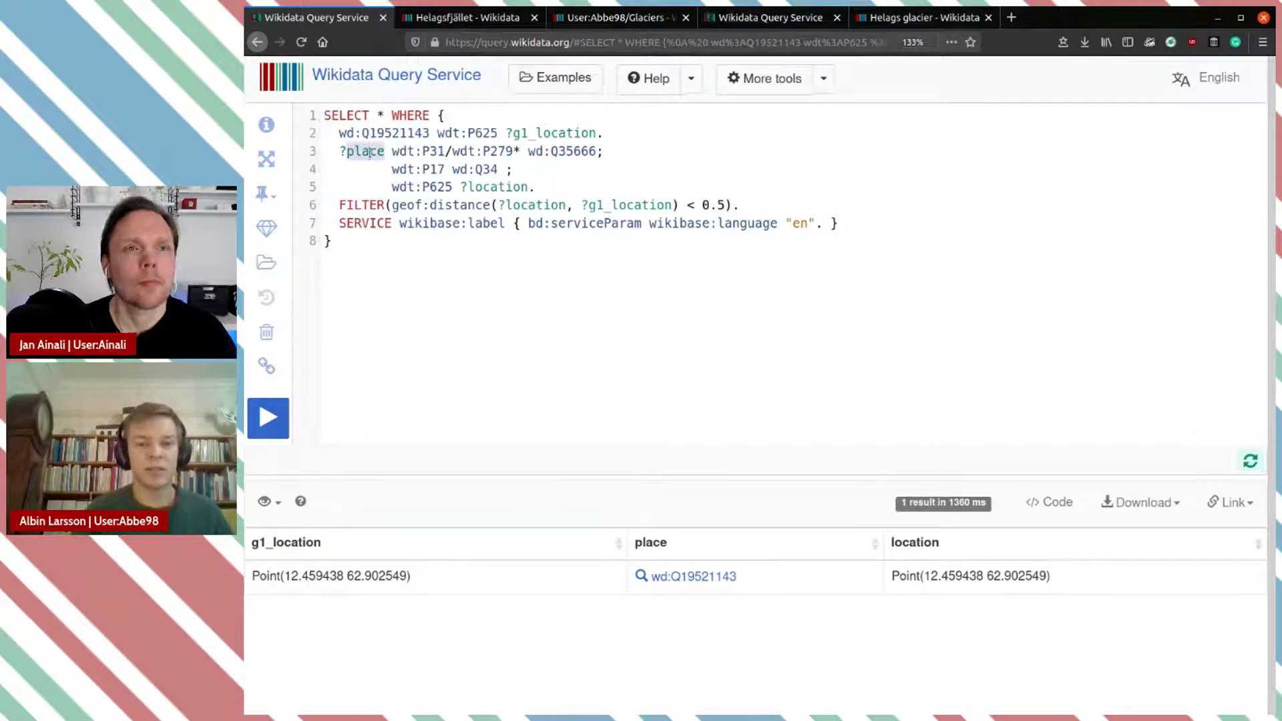
{"action": "type", "text": "g2"}
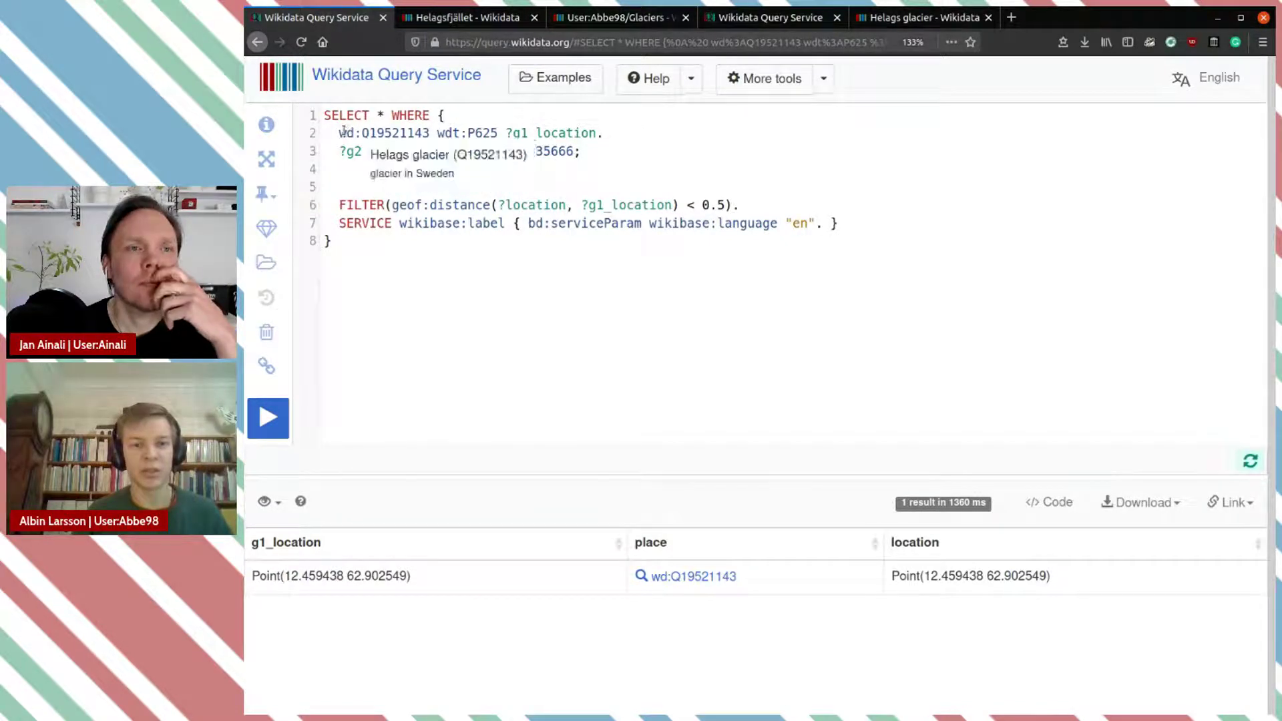
{"action": "left_click_drag", "start_coordinate": [338, 133], "coordinate": [430, 133]}
{"action": "left_click", "coordinate": [638, 132]}
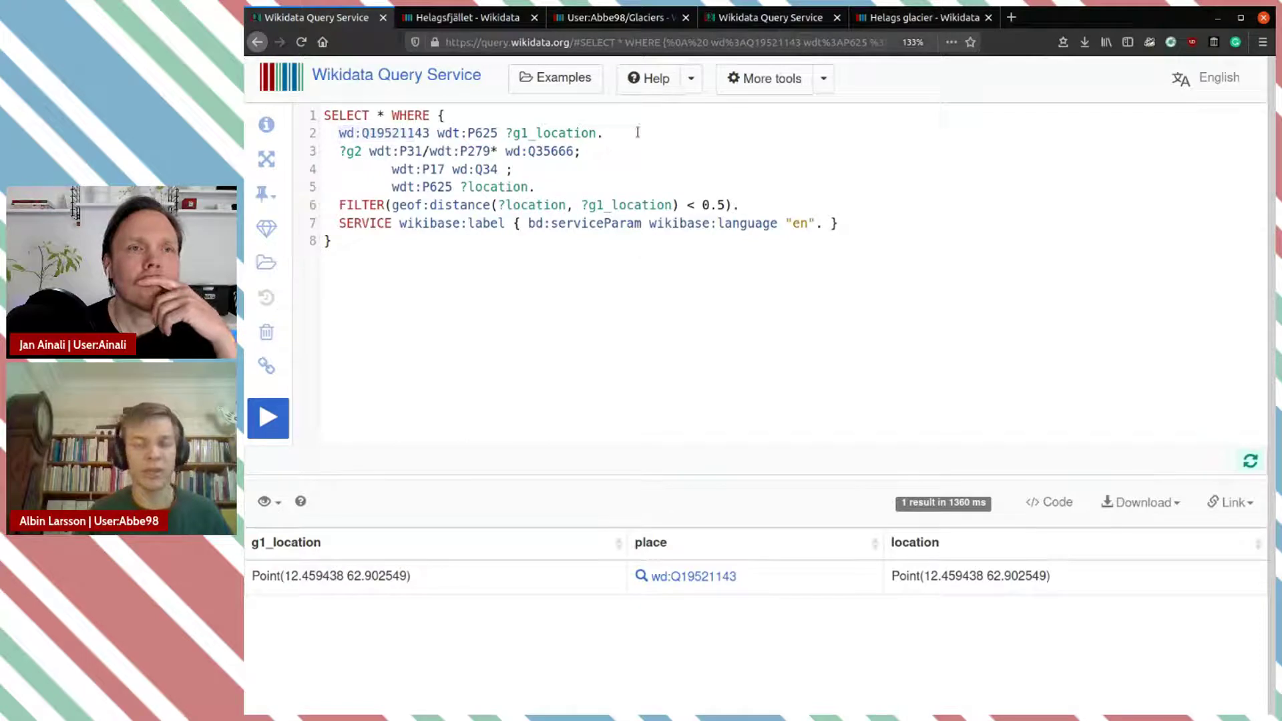
{"action": "key", "text": "Return"}
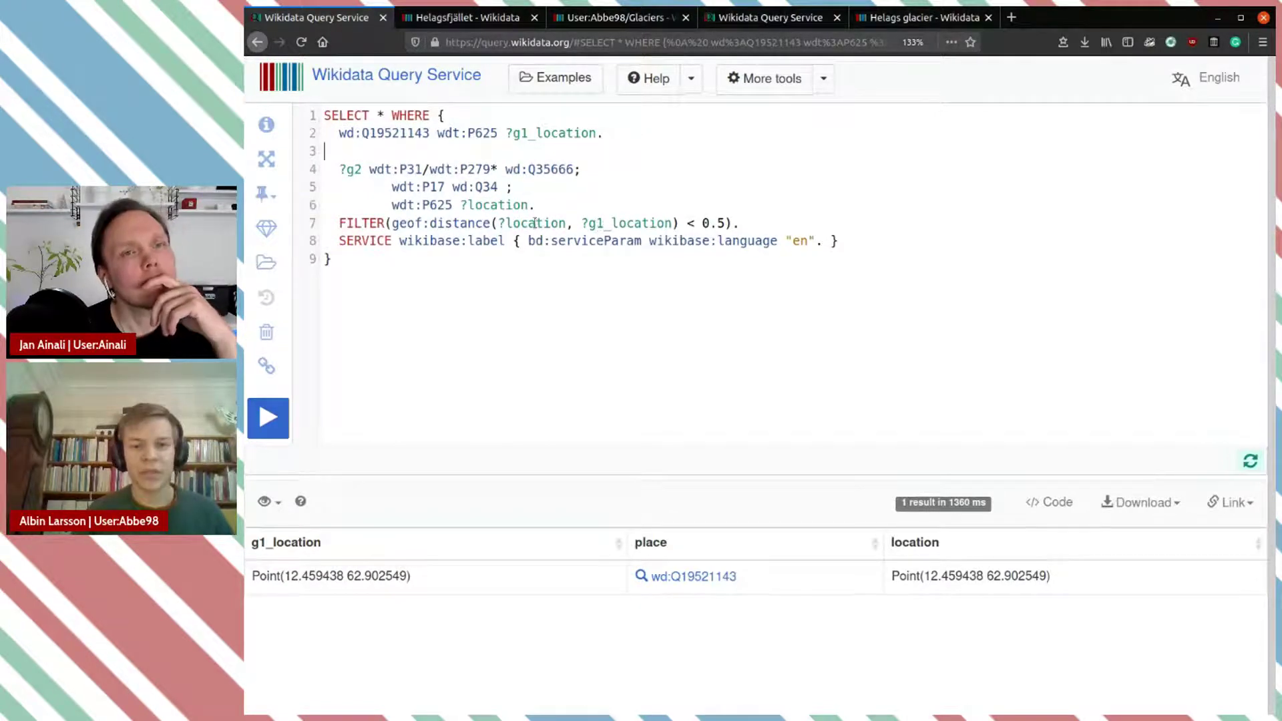
Step: Rename ?location to ?g2_location in the wdt:P625 line and the distance filter, and rerun the query
{"action": "double_click", "coordinate": [487, 204]}
{"action": "double_click", "coordinate": [618, 224]}
{"action": "key", "text": "ctrl+c"}
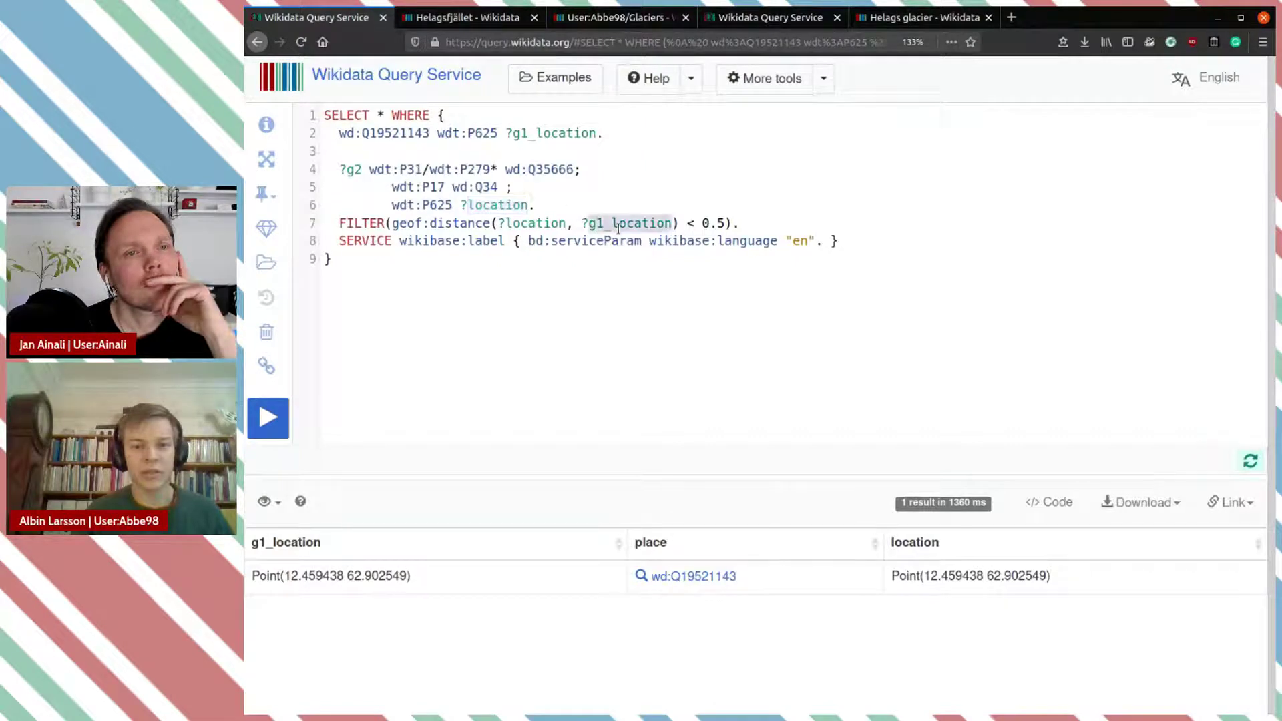
{"action": "double_click", "coordinate": [505, 205]}
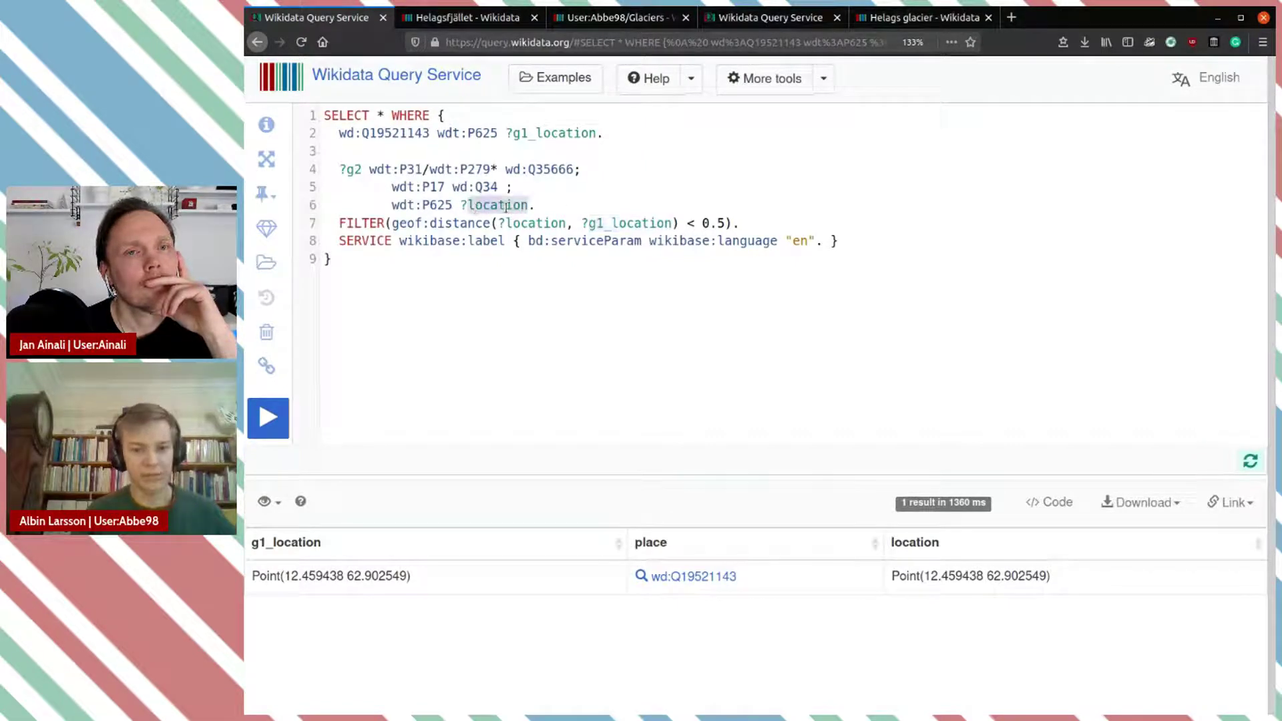
{"action": "key", "text": "ctrl+v"}
{"action": "double_click", "coordinate": [539, 223]}
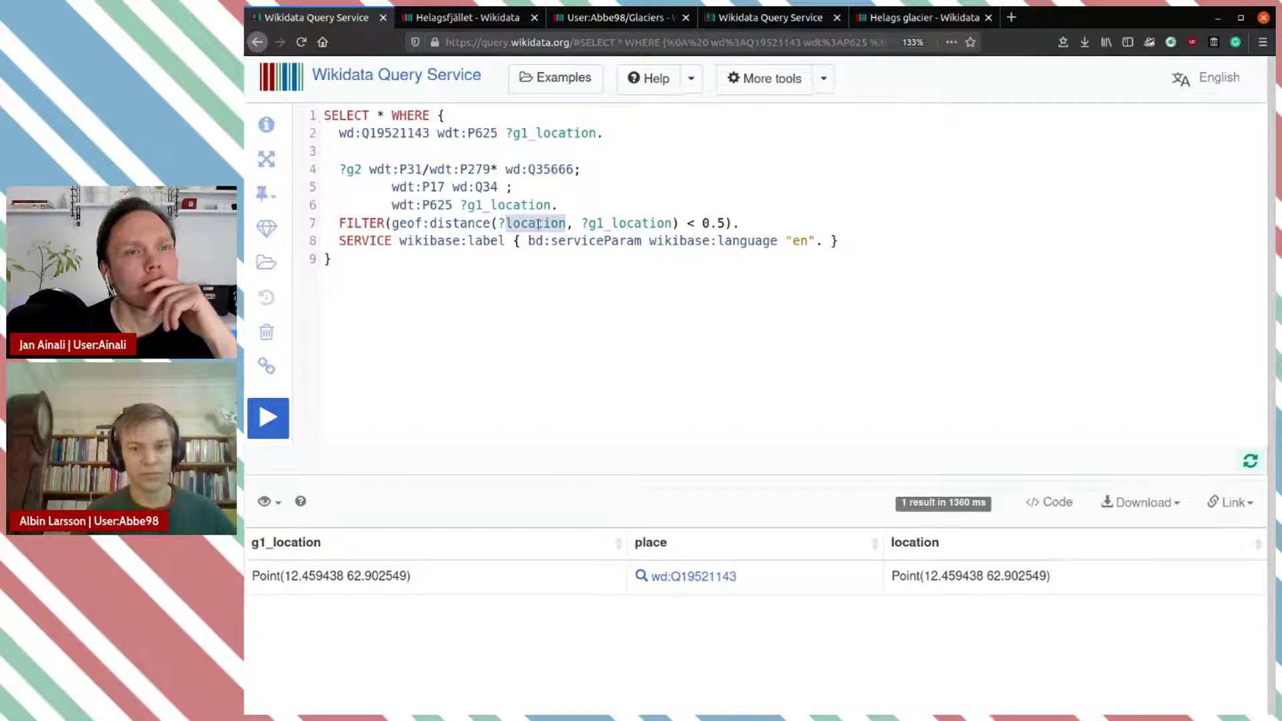
{"action": "key", "text": "ctrl+v"}
{"action": "key", "text": "BackSpace"}
{"action": "type", "text": "2"}
{"action": "left_click", "coordinate": [519, 226]}
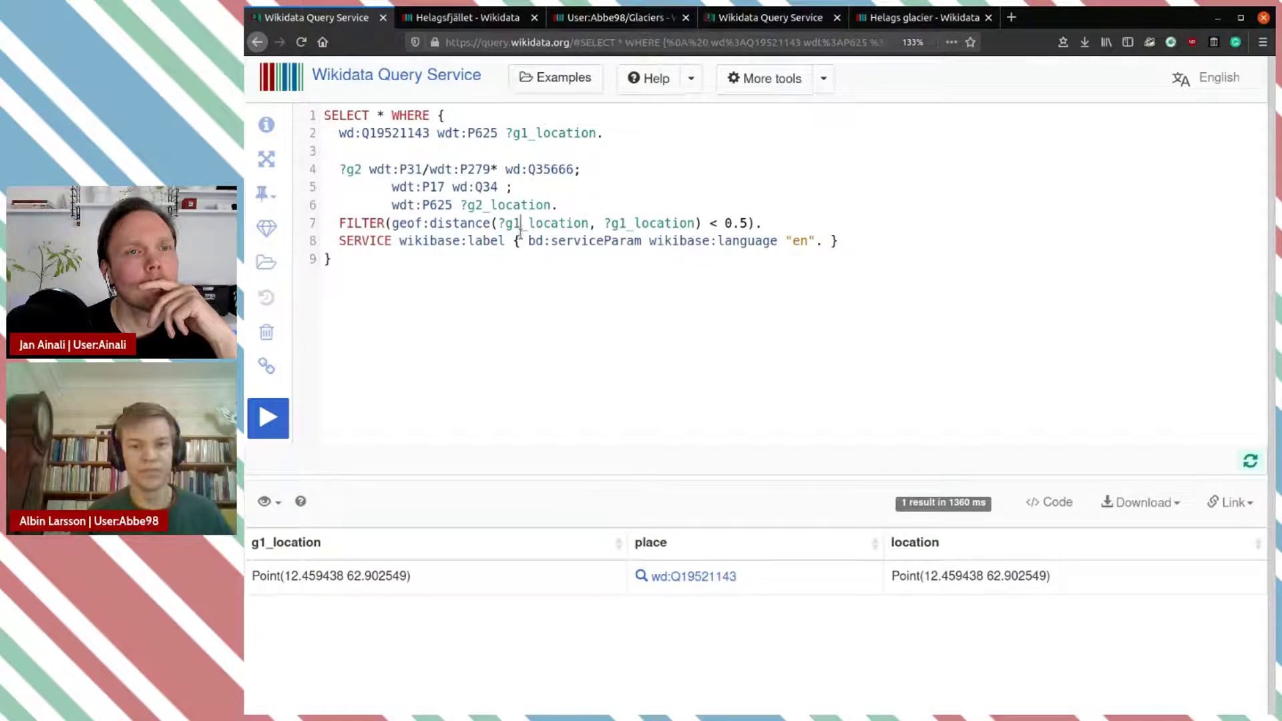
{"action": "key", "text": "BackSpace"}
{"action": "type", "text": "2"}
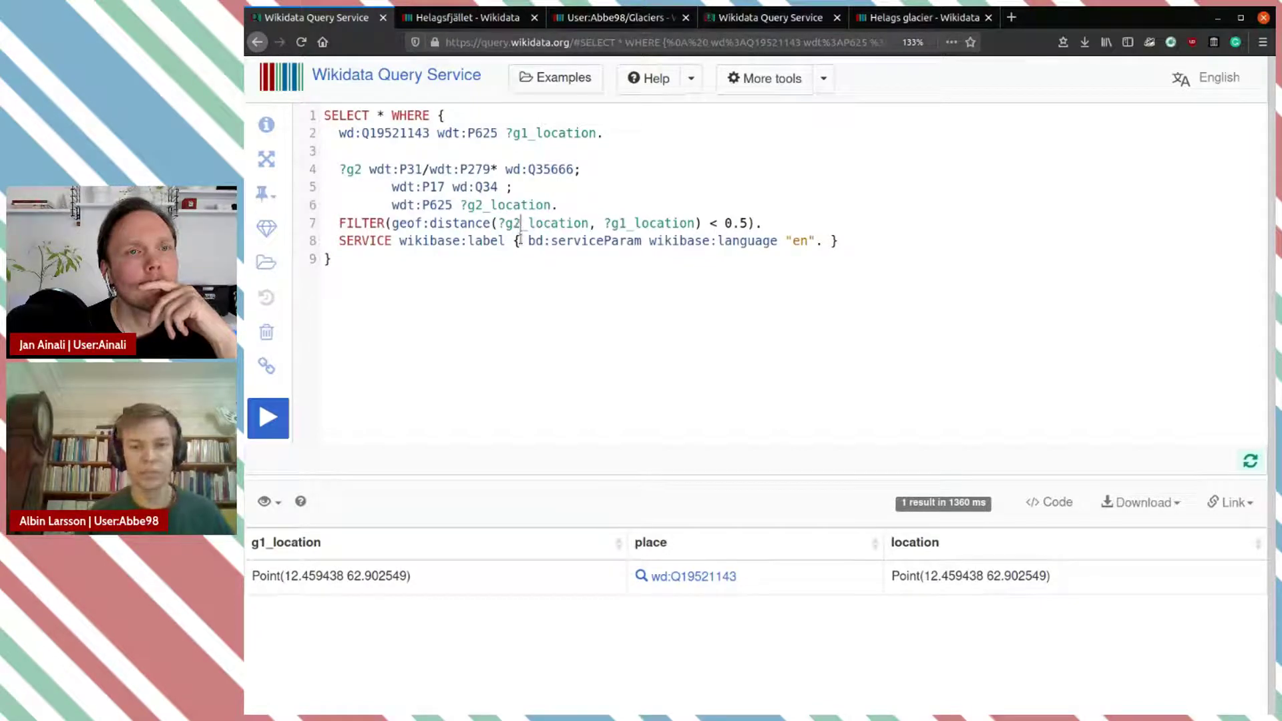
{"action": "left_click", "coordinate": [285, 417]}
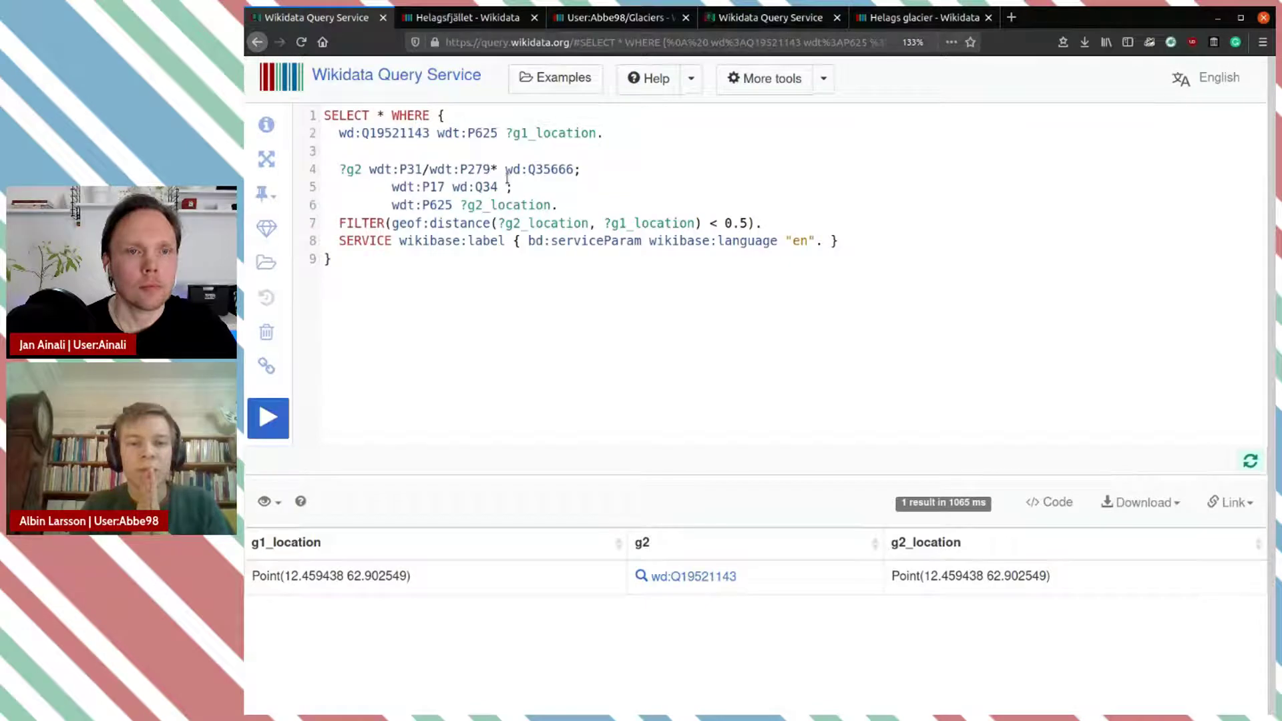
Step: Duplicate the three-line ?g2 block below the wd:Q19521143 line, renaming the copy's variables to ?g1 and ?g1_location
{"action": "double_click", "coordinate": [375, 132]}
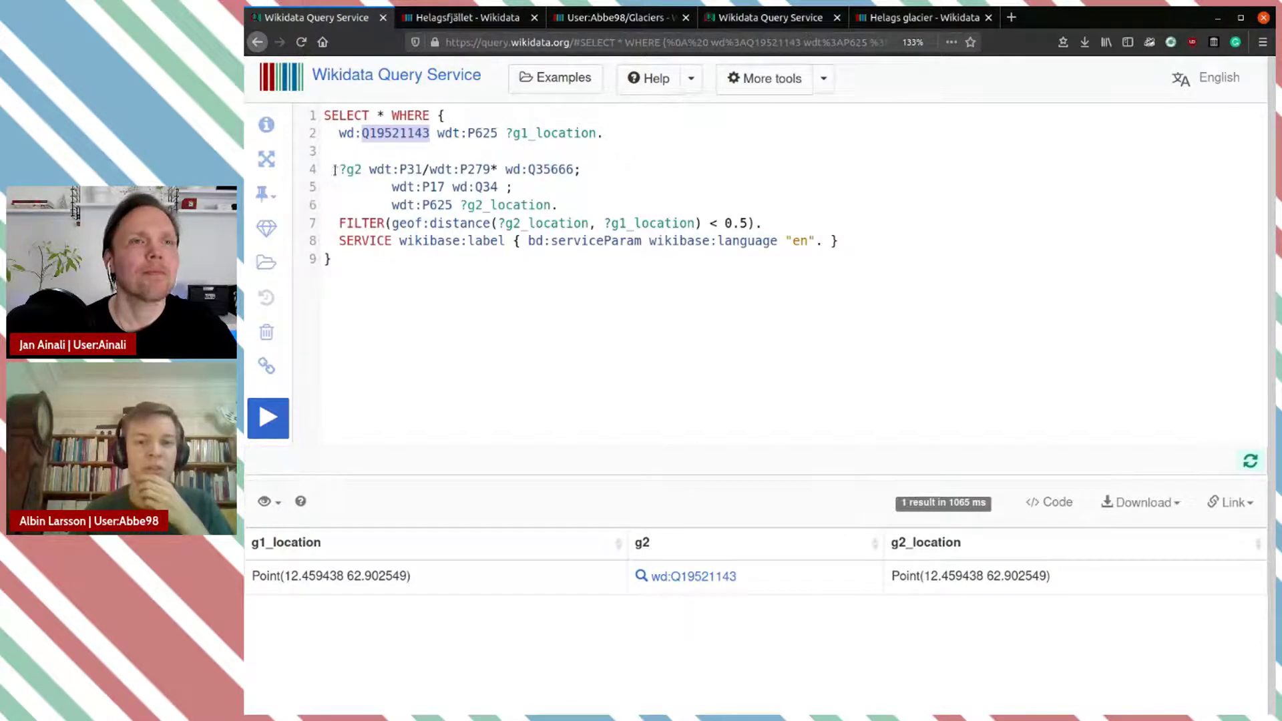
{"action": "left_click_drag", "start_coordinate": [337, 172], "coordinate": [563, 199]}
{"action": "key", "text": "ctrl+c"}
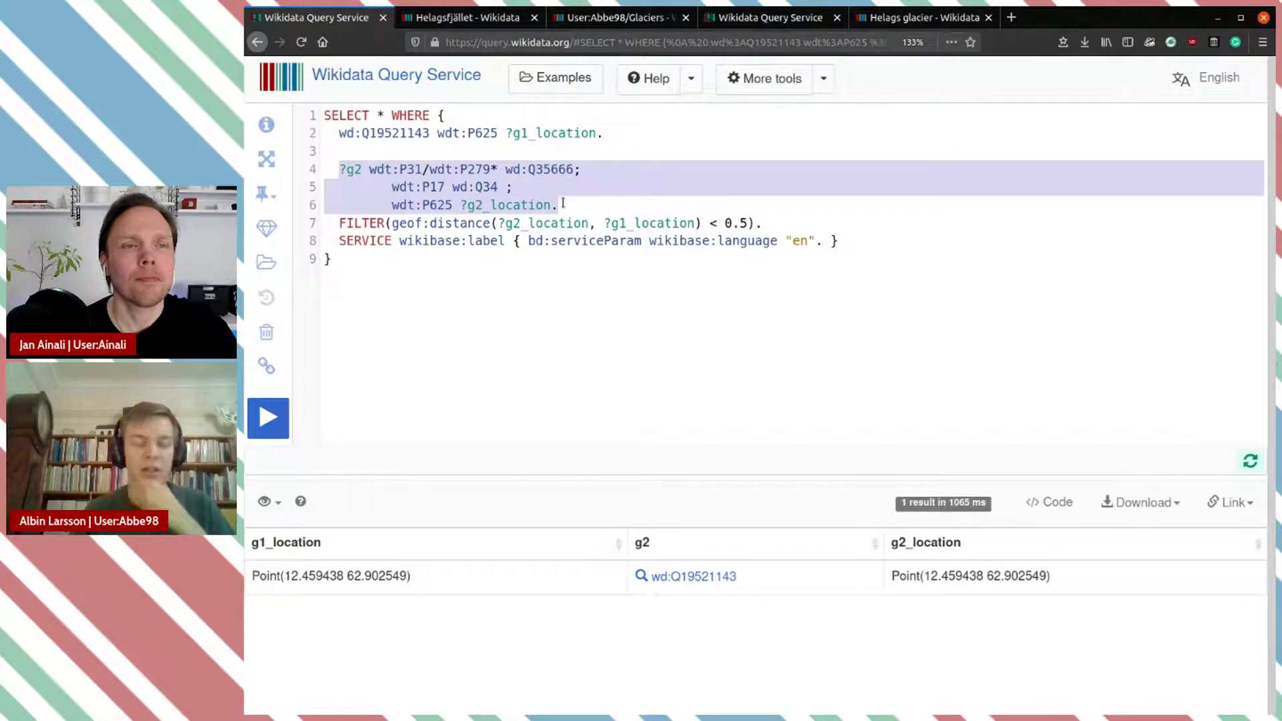
{"action": "left_click", "coordinate": [612, 133]}
{"action": "key", "text": "Return"}
{"action": "key", "text": "ctrl+v"}
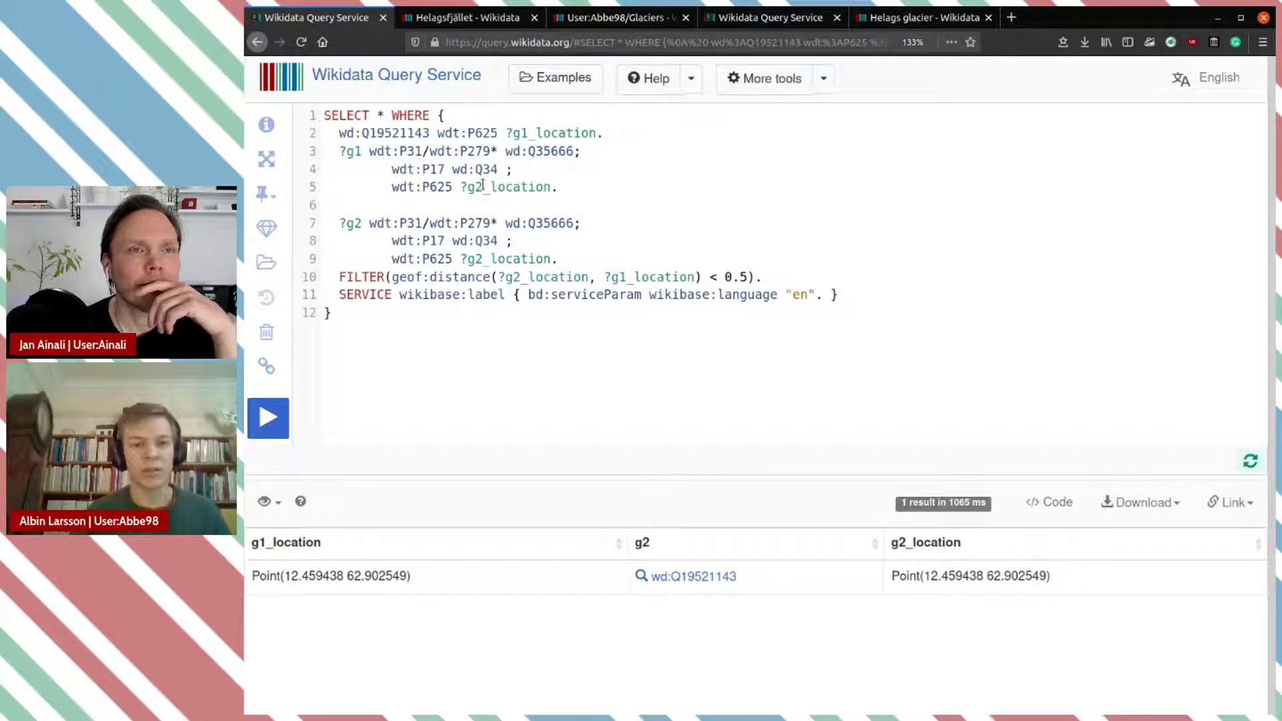
{"action": "key", "text": "BackSpace"}
{"action": "type", "text": "1"}
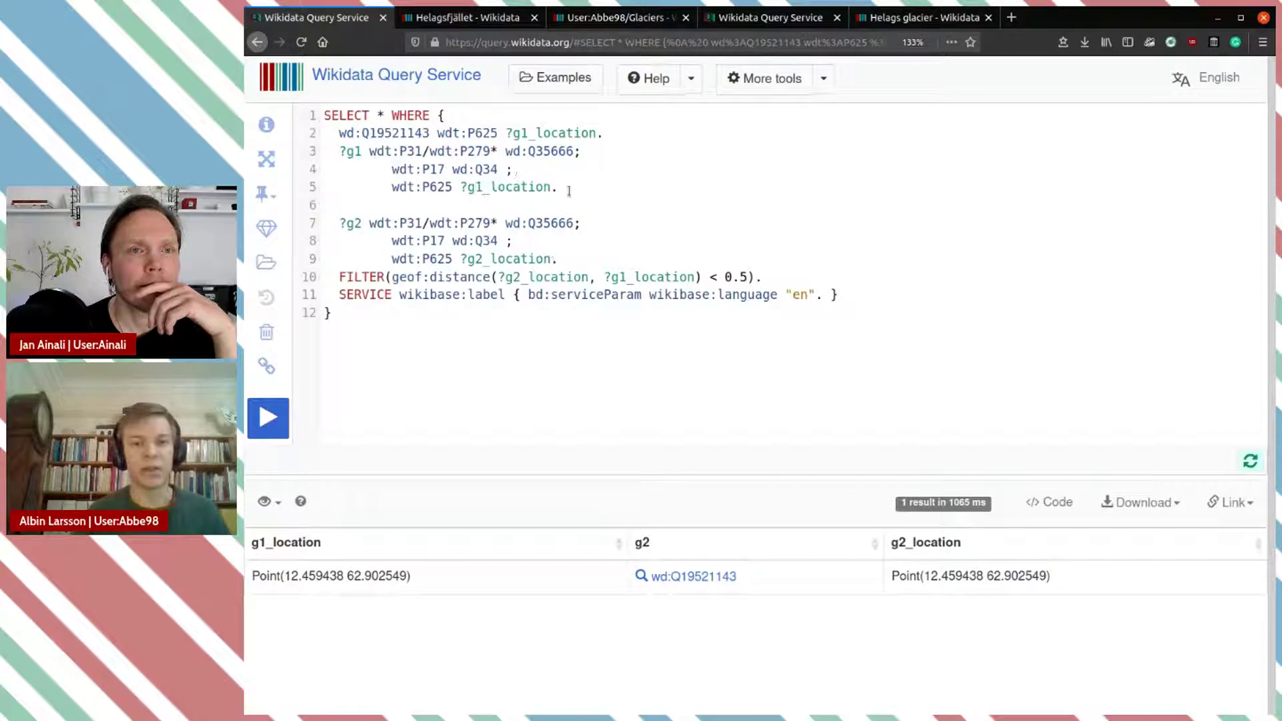
Step: Delete the wd:Q19521143 wdt:P625 ?g1_location line and run the query comparing all Swedish glaciers
{"action": "left_click_drag", "start_coordinate": [611, 134], "coordinate": [614, 119]}
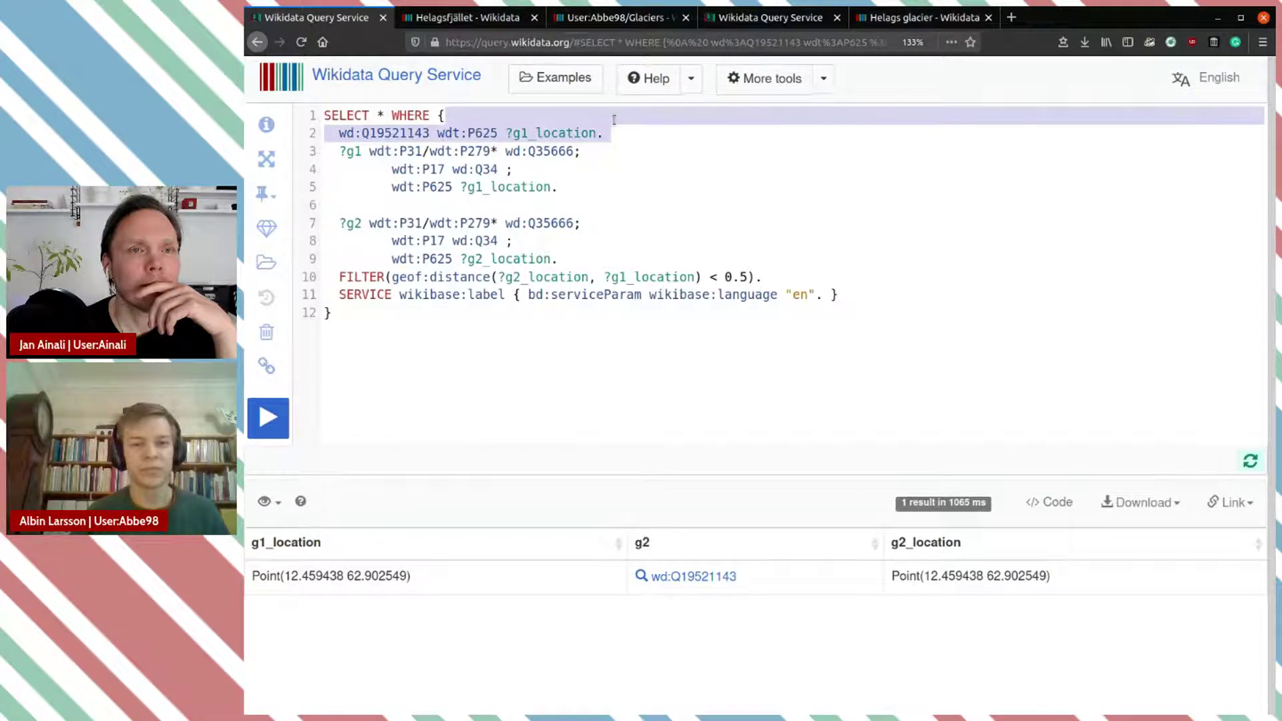
{"action": "key", "text": "BackSpace"}
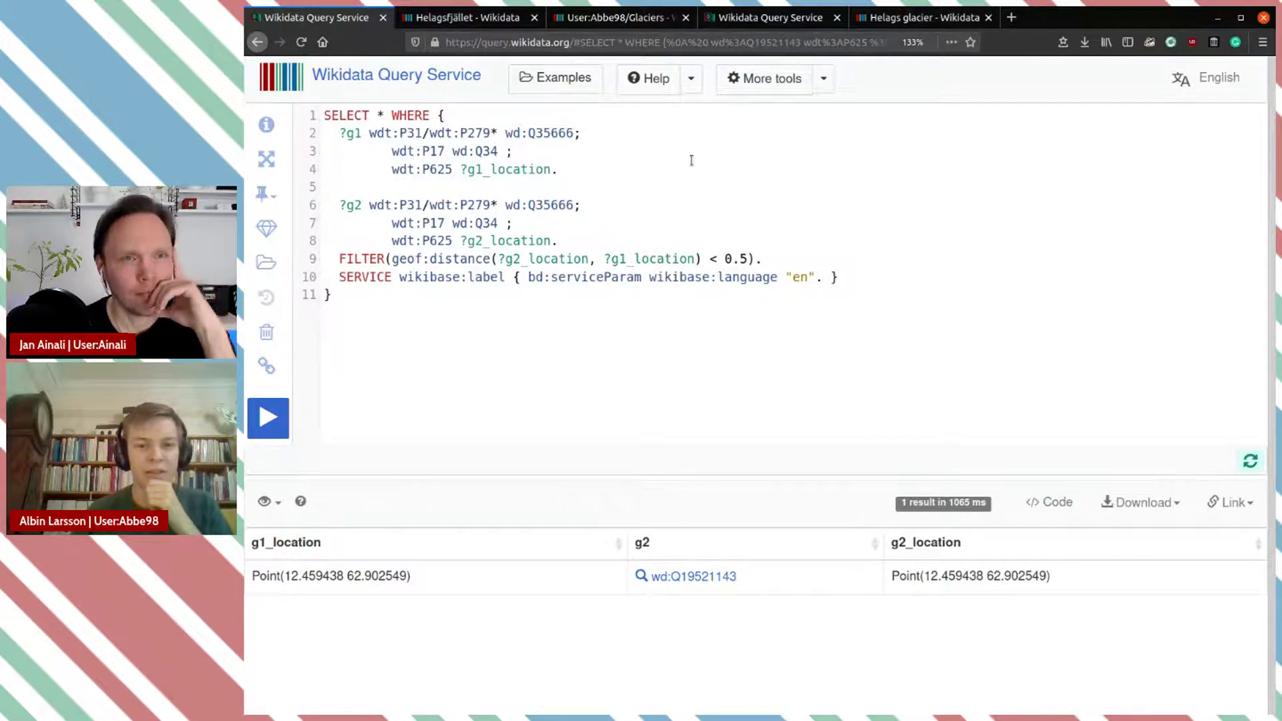
{"action": "left_click", "coordinate": [355, 205]}
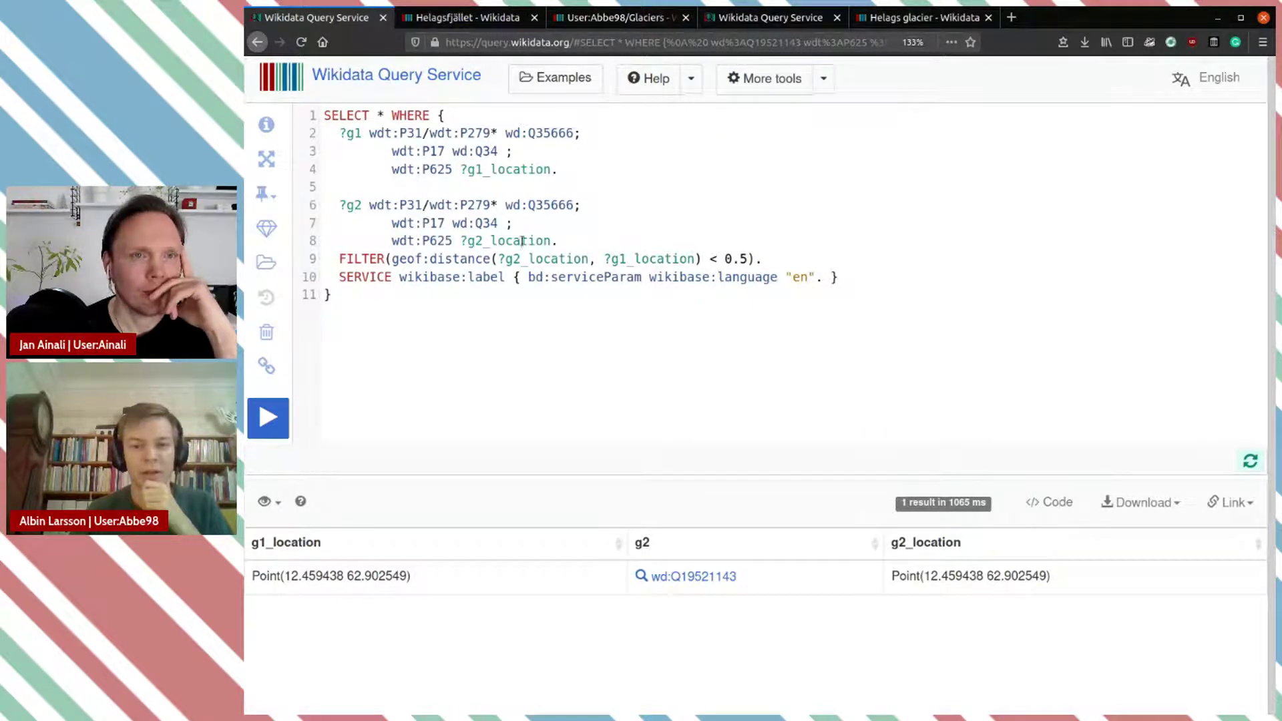
{"action": "left_click", "coordinate": [279, 418]}
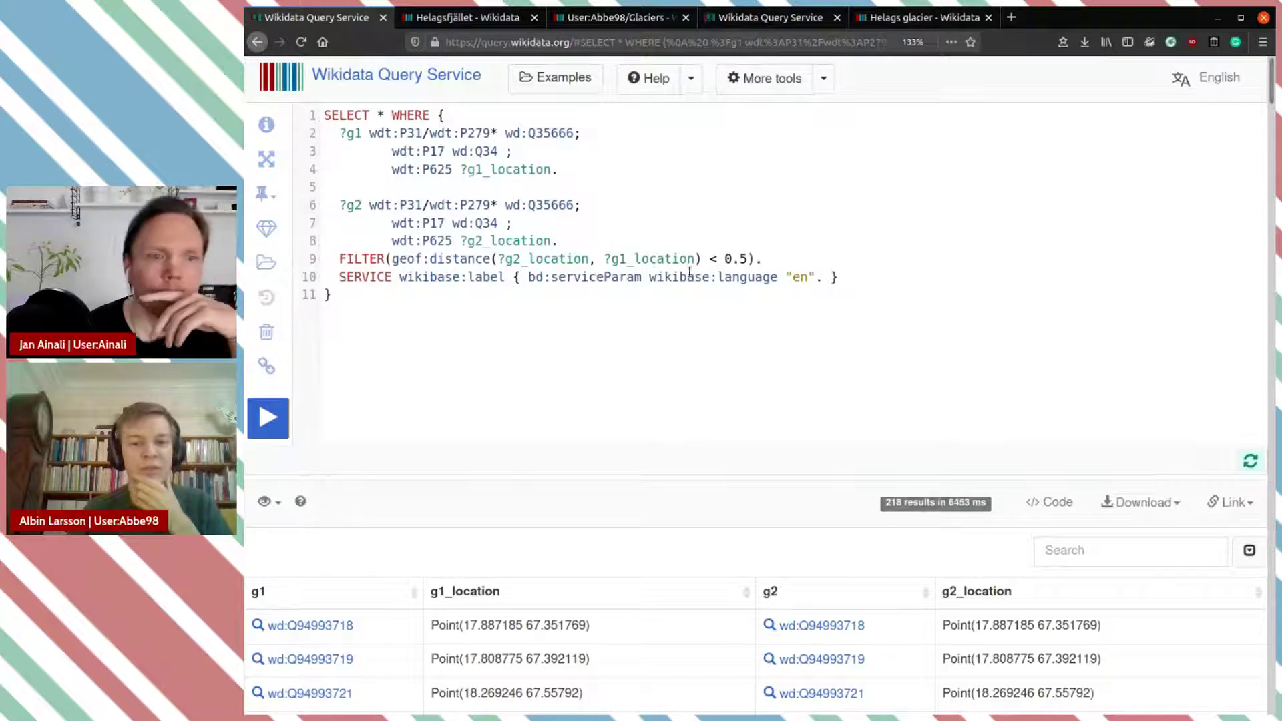
Step: Look through the glacier pairs in the results and open items Q94993743 and Q94993742 in separate tabs
{"action": "scroll", "coordinate": [607, 262], "scroll_direction": "down", "scroll_amount": 5}
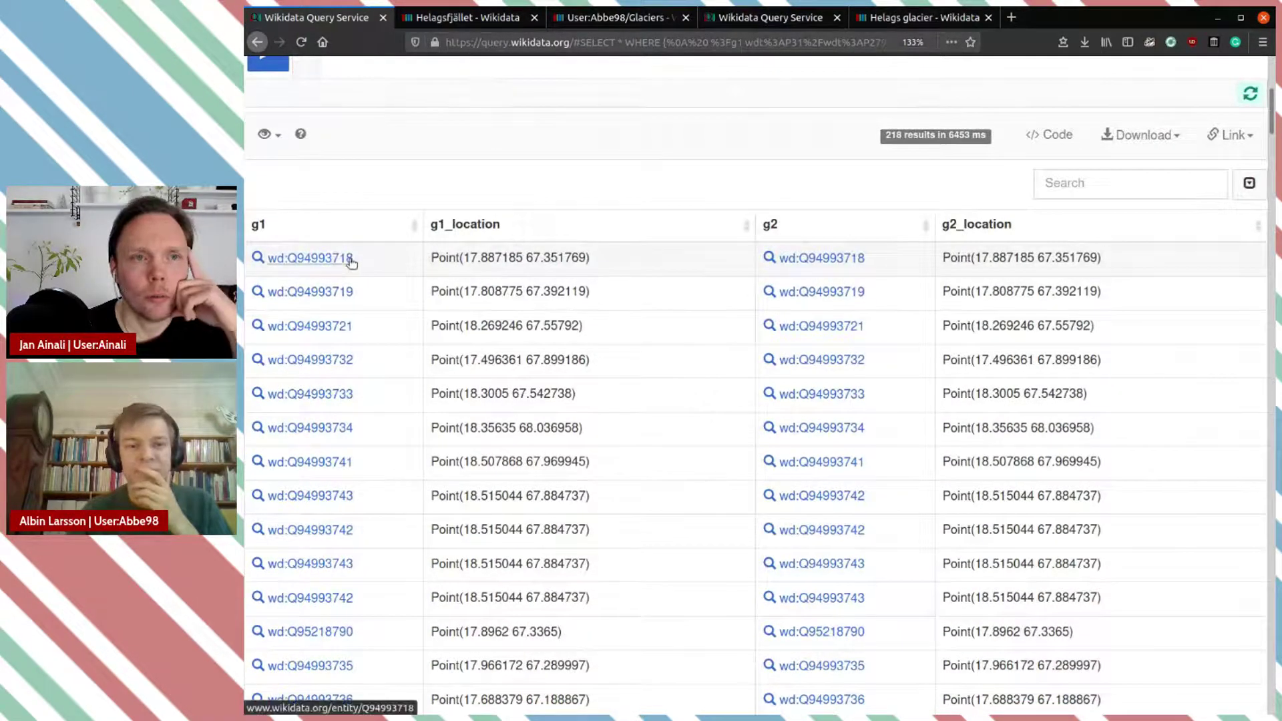
{"action": "scroll", "coordinate": [705, 242], "scroll_direction": "up", "scroll_amount": 5}
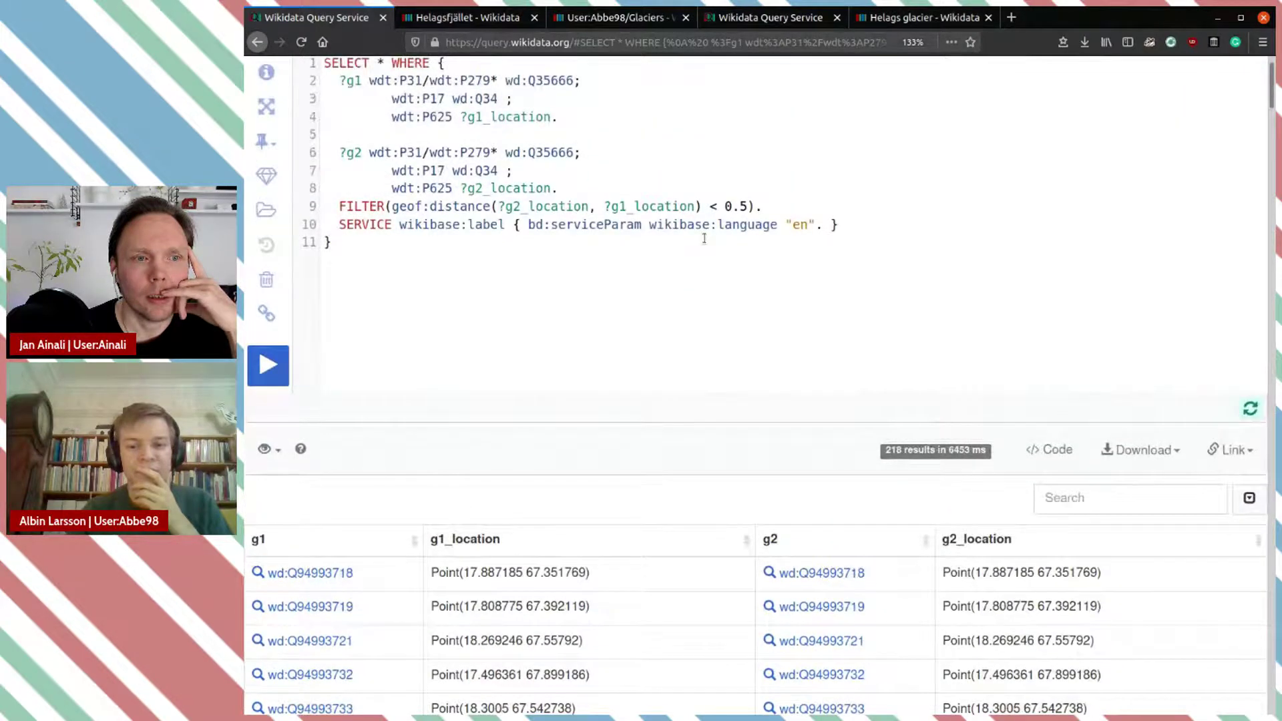
{"action": "scroll", "coordinate": [638, 254], "scroll_direction": "up", "scroll_amount": 1}
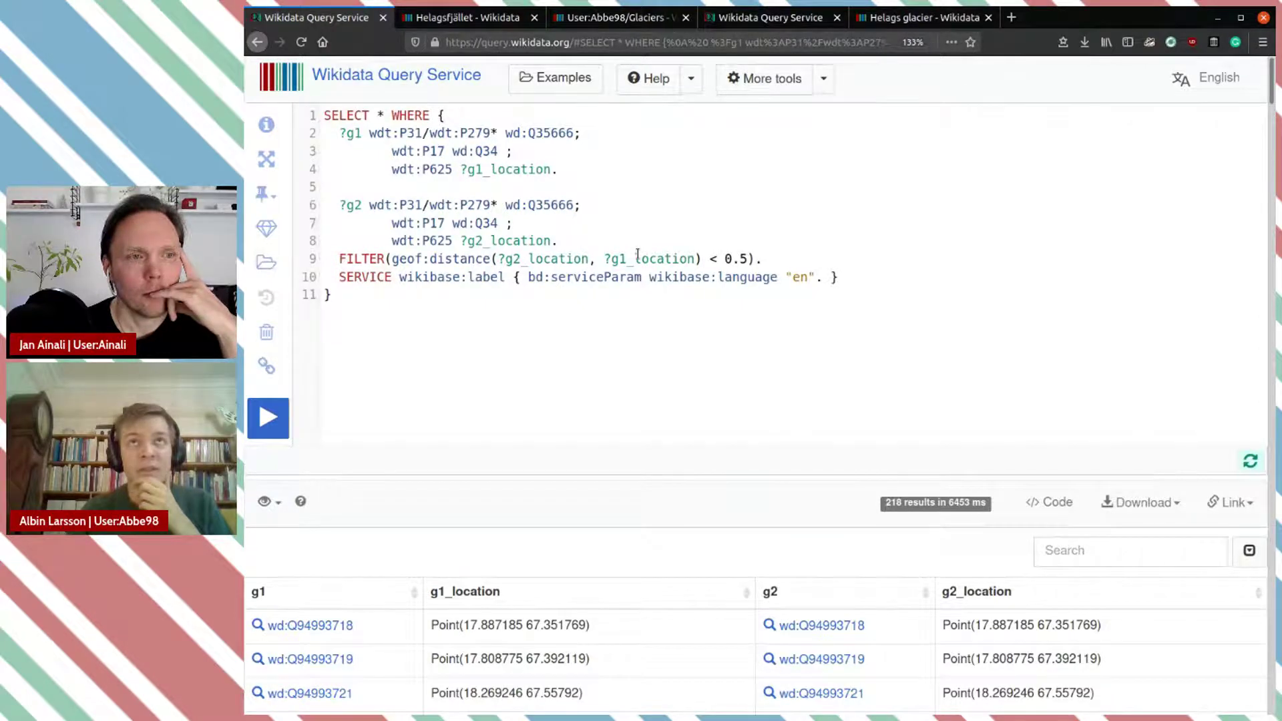
{"action": "scroll", "coordinate": [638, 253], "scroll_direction": "down", "scroll_amount": 5}
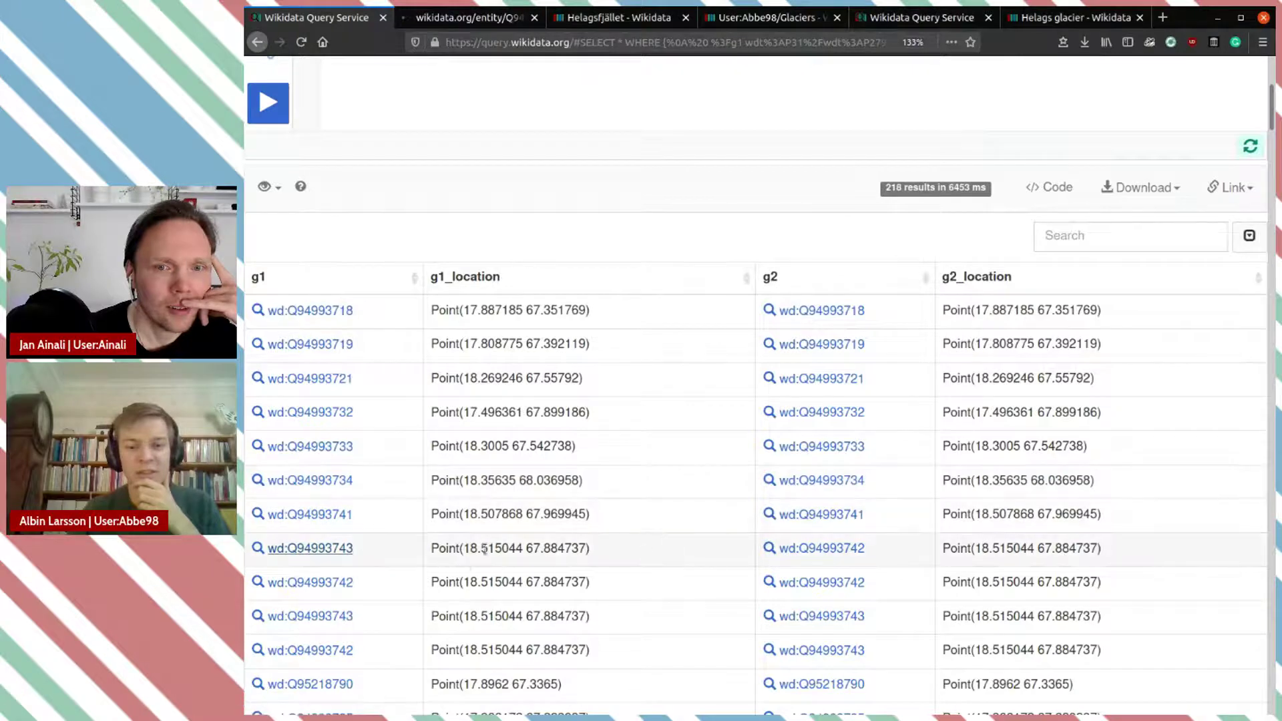
{"action": "middle_click", "coordinate": [815, 554]}
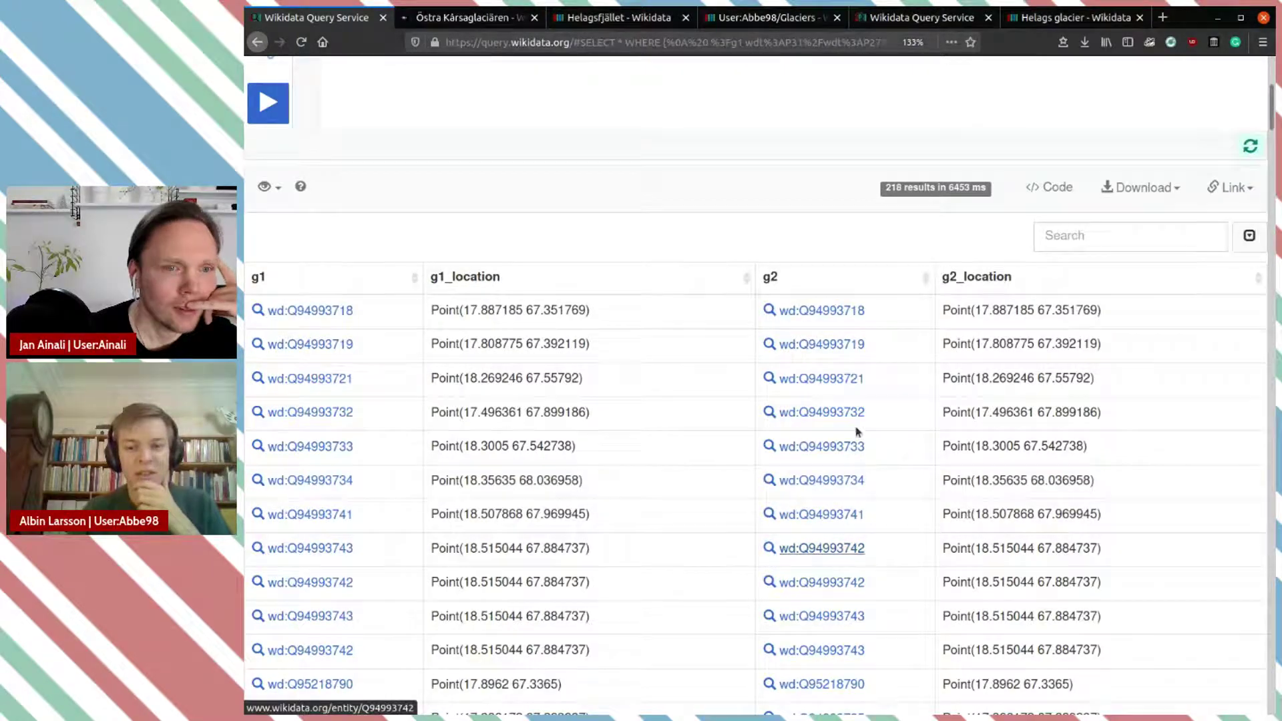
{"action": "middle_click", "coordinate": [842, 345]}
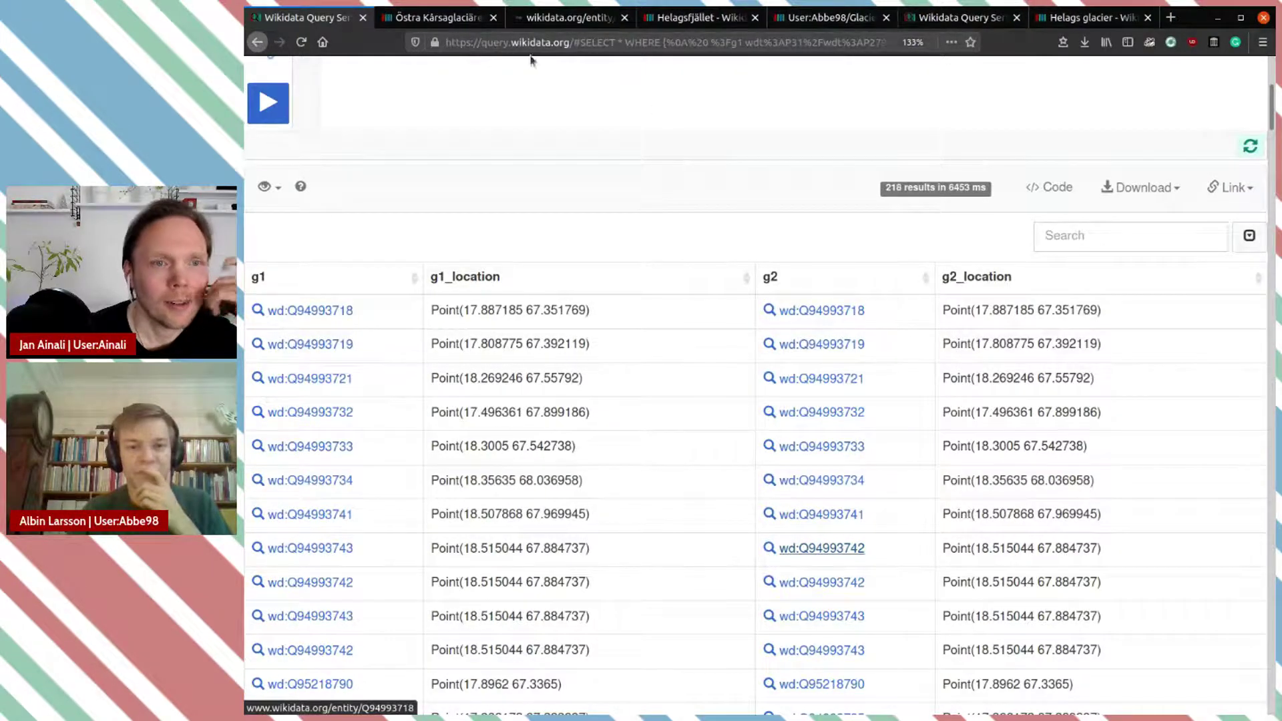
Step: Compare the names, statements and coordinate locations of Östra Kårsaglaciären and Kitteldalsglaciären, and examine the latter's identifiers
{"action": "left_click", "coordinate": [452, 20]}
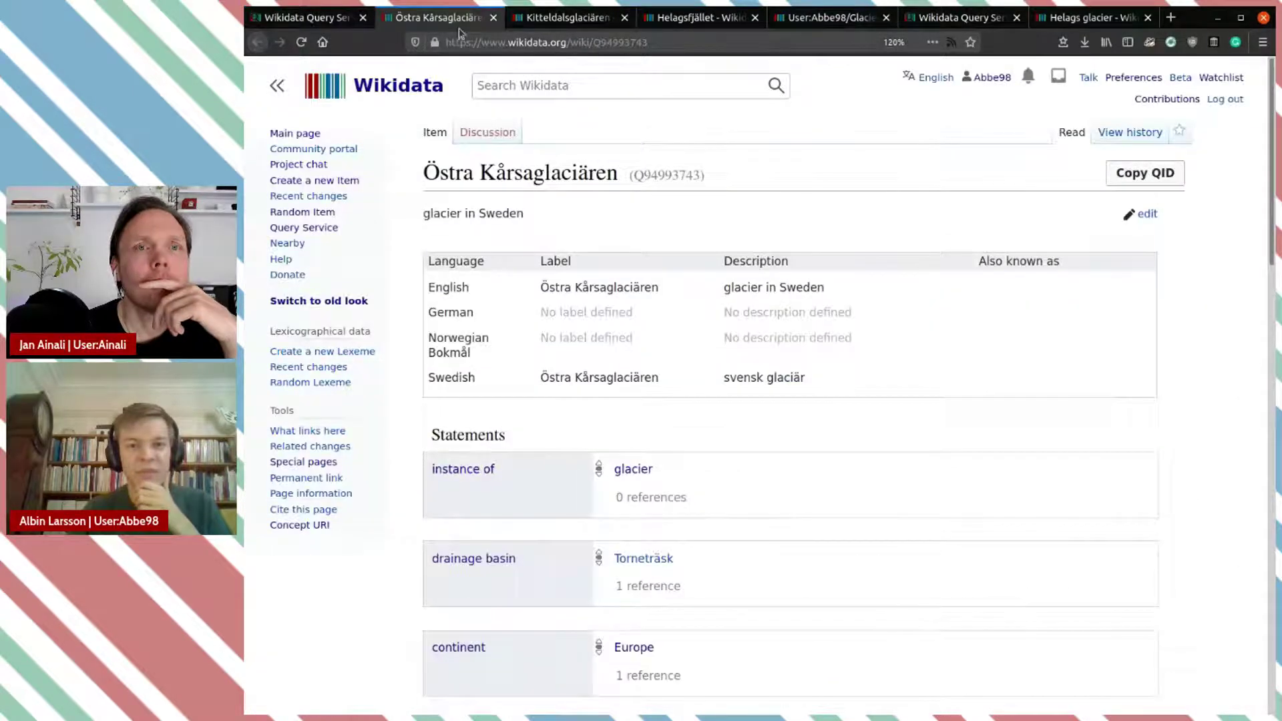
{"action": "left_click_drag", "start_coordinate": [426, 173], "coordinate": [559, 173]}
{"action": "left_click", "coordinate": [591, 175]}
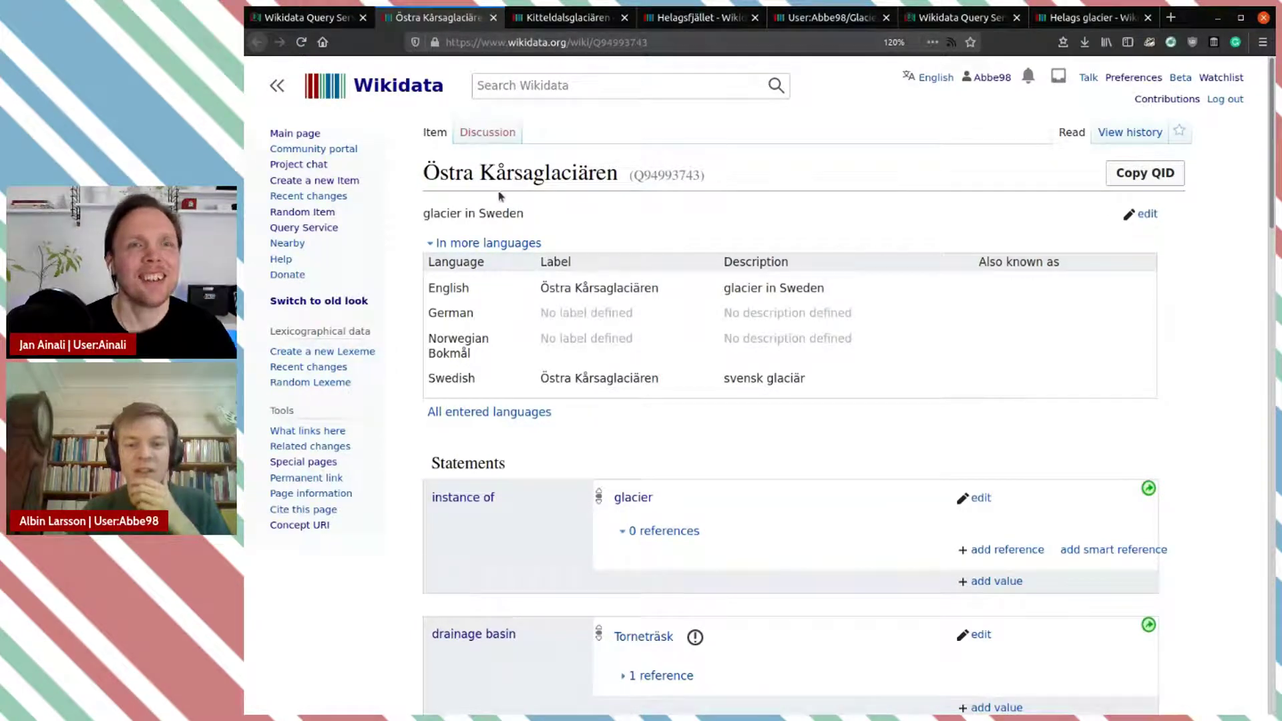
{"action": "left_click", "coordinate": [568, 17]}
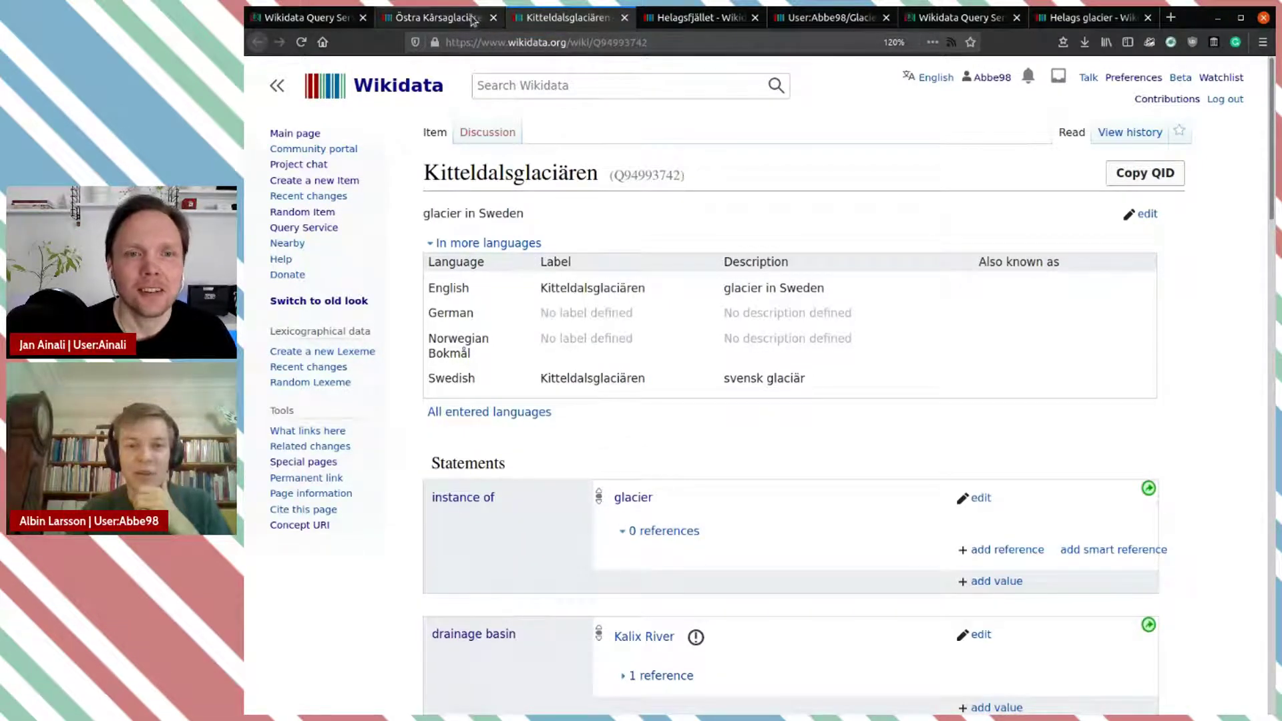
{"action": "left_click", "coordinate": [437, 17]}
{"action": "scroll", "coordinate": [652, 211], "scroll_direction": "down", "scroll_amount": 5}
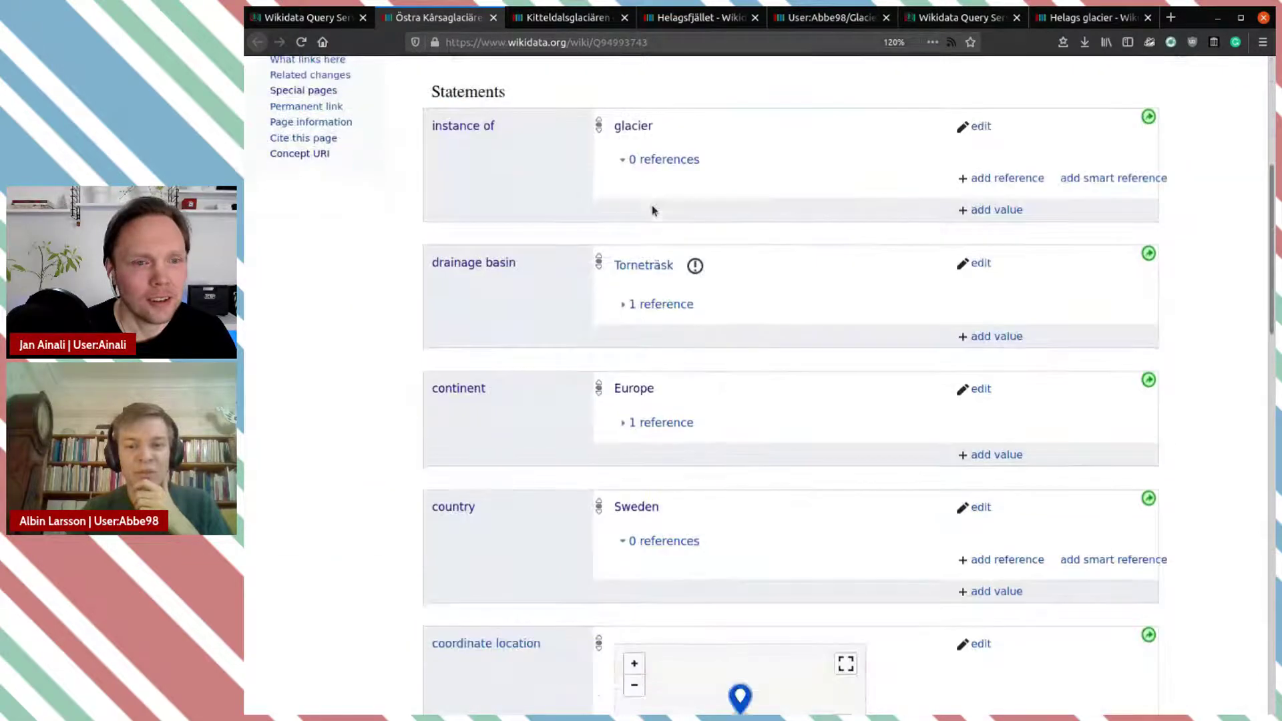
{"action": "scroll", "coordinate": [652, 211], "scroll_direction": "down", "scroll_amount": 4}
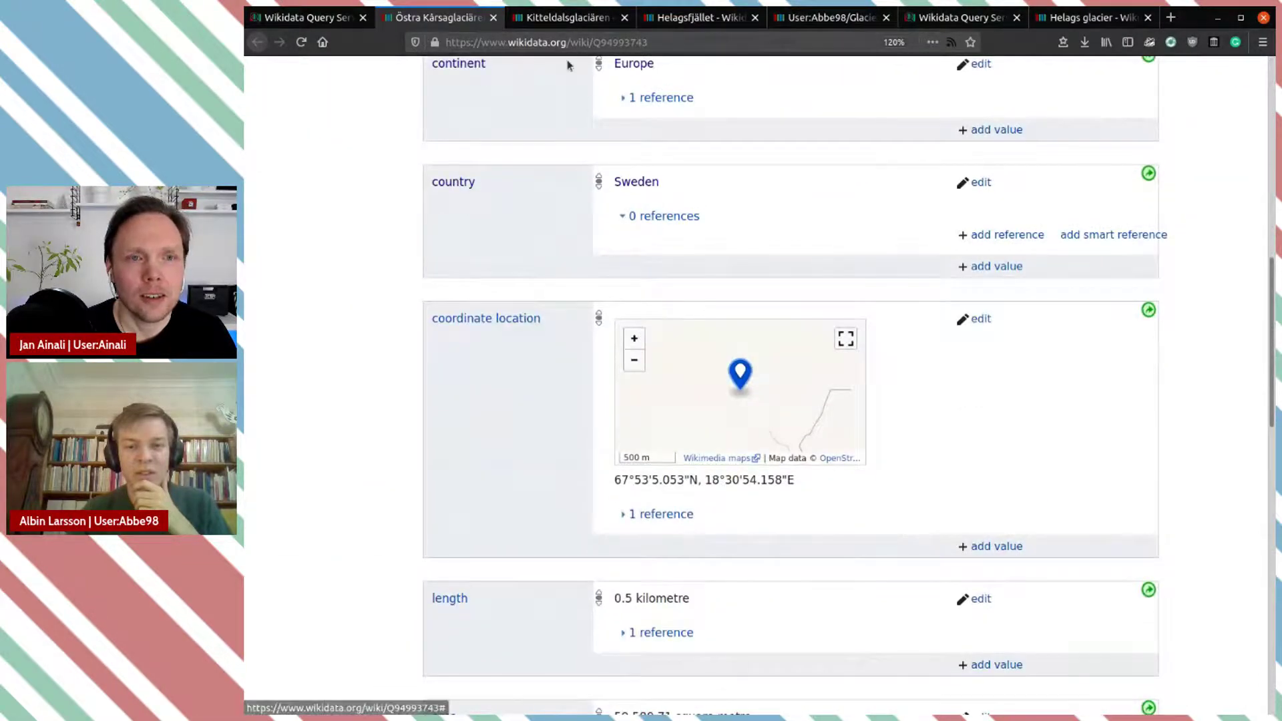
{"action": "left_click", "coordinate": [568, 20]}
{"action": "scroll", "coordinate": [699, 404], "scroll_direction": "down", "scroll_amount": 4}
{"action": "scroll", "coordinate": [700, 404], "scroll_direction": "down", "scroll_amount": 5}
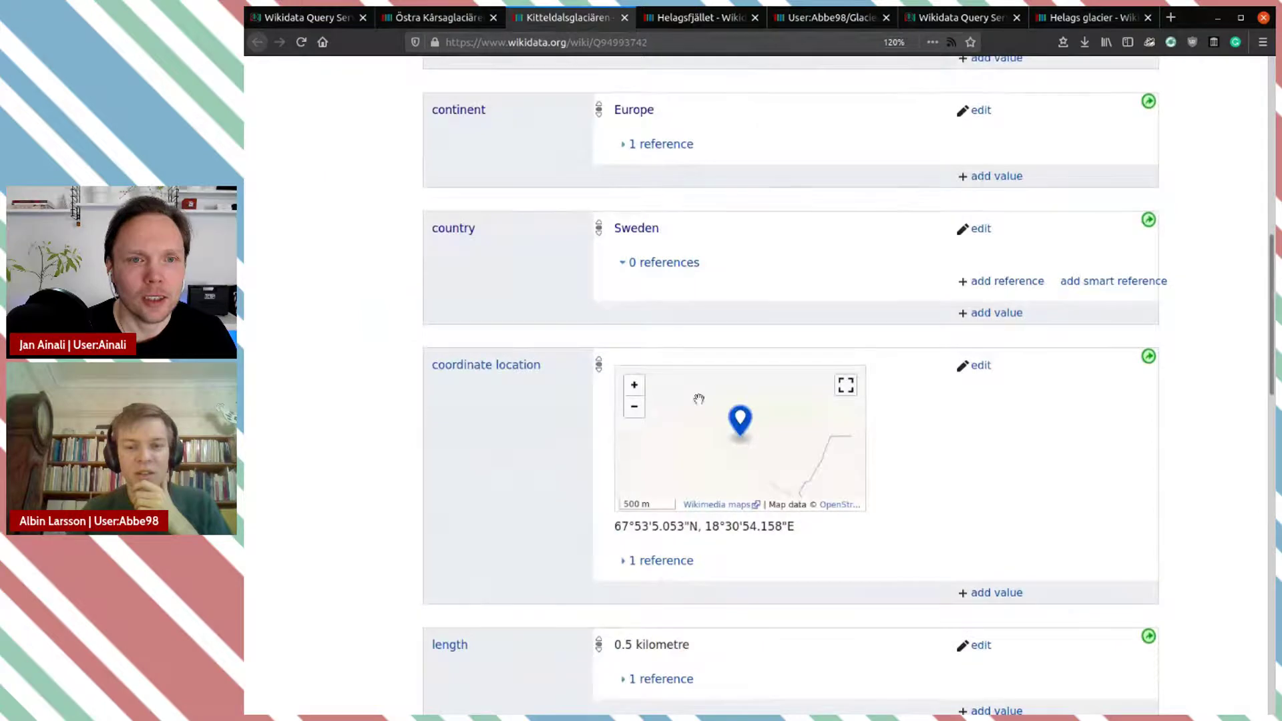
{"action": "scroll", "coordinate": [490, 404], "scroll_direction": "down", "scroll_amount": 5}
{"action": "scroll", "coordinate": [491, 401], "scroll_direction": "down", "scroll_amount": 5}
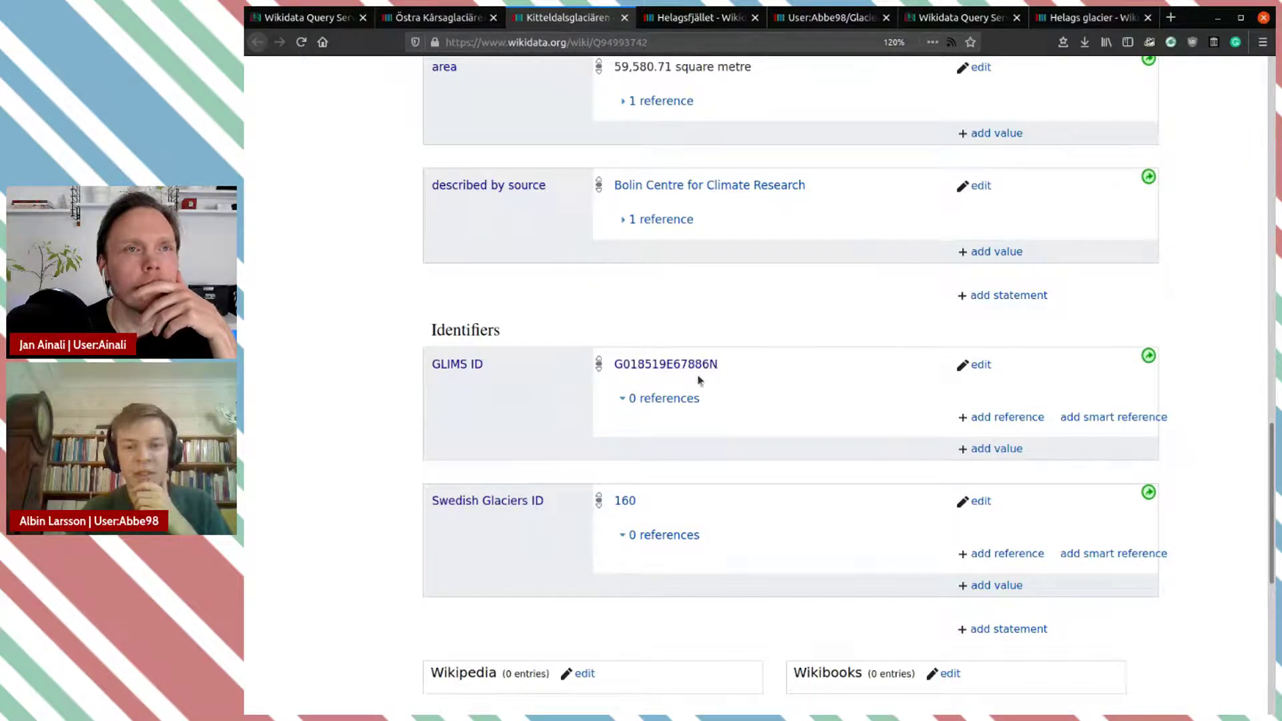
Step: Check the identifiers of Östra Kårsaglaciären and read the potential issue flagged on its Swedish Glaciers ID
{"action": "key", "text": "ctrl+shift+Tab"}
{"action": "scroll", "coordinate": [709, 385], "scroll_direction": "down", "scroll_amount": 5}
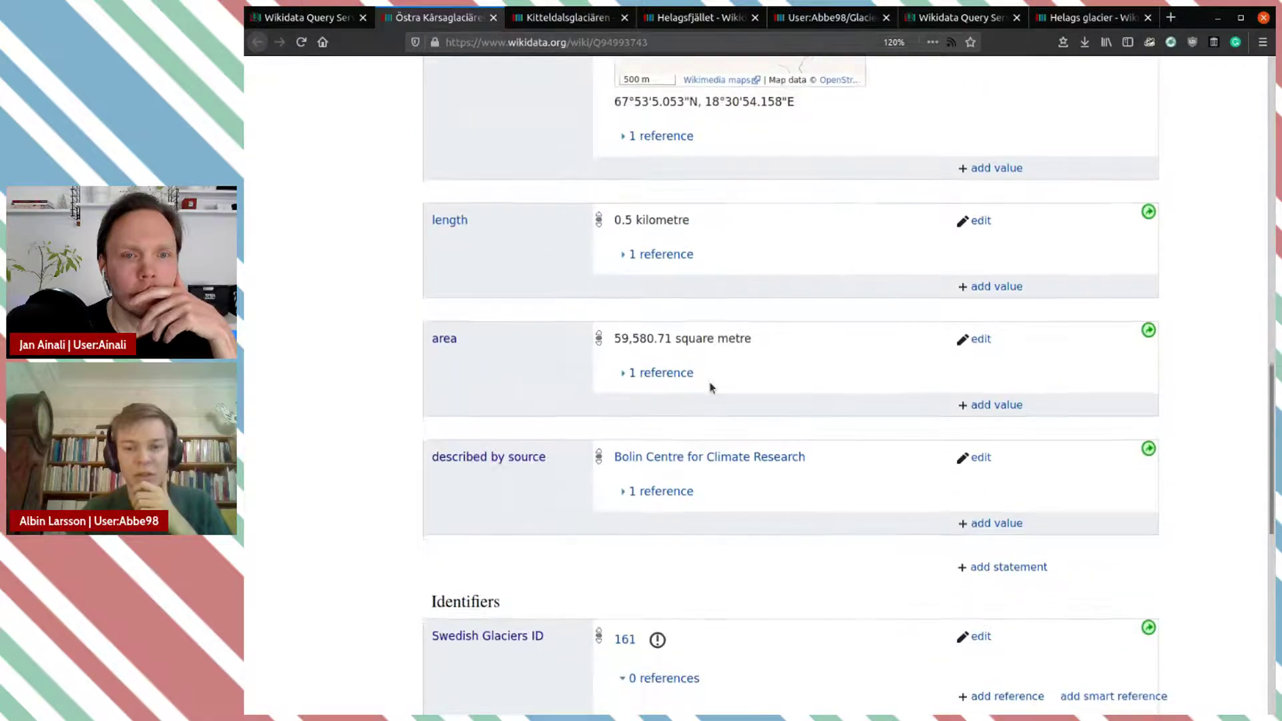
{"action": "scroll", "coordinate": [710, 387], "scroll_direction": "down", "scroll_amount": 4}
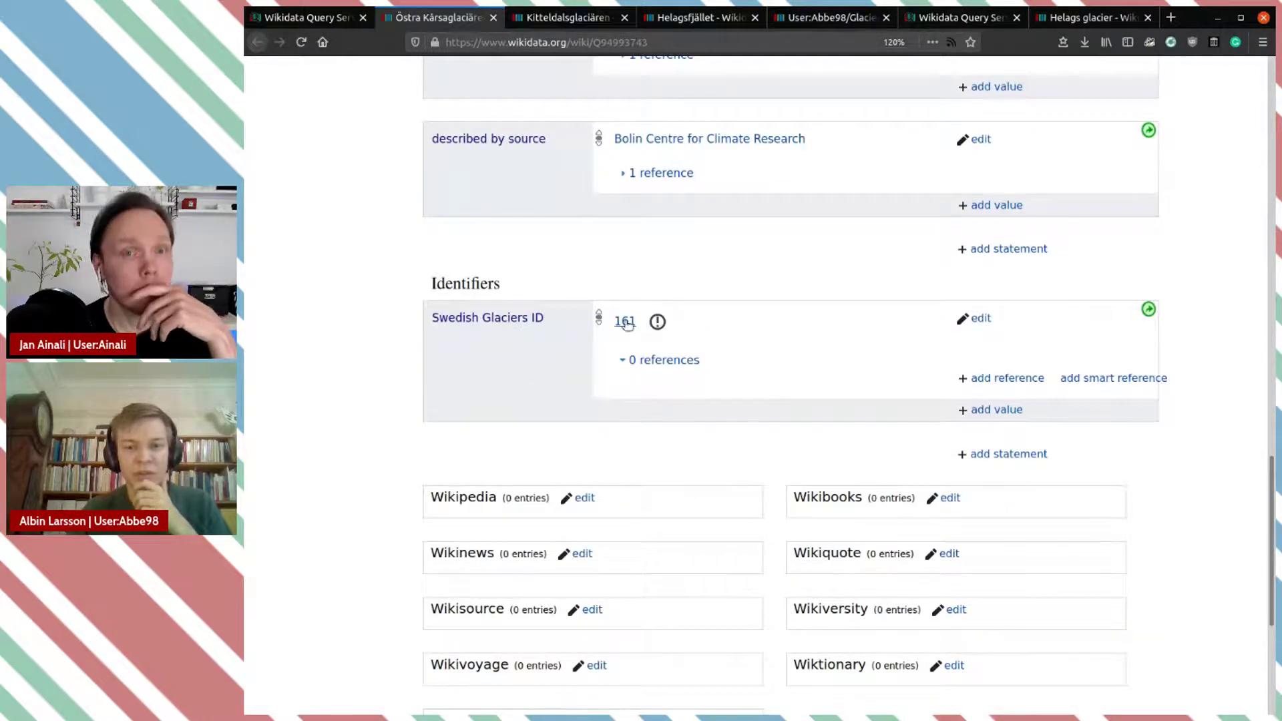
{"action": "left_click", "coordinate": [657, 322]}
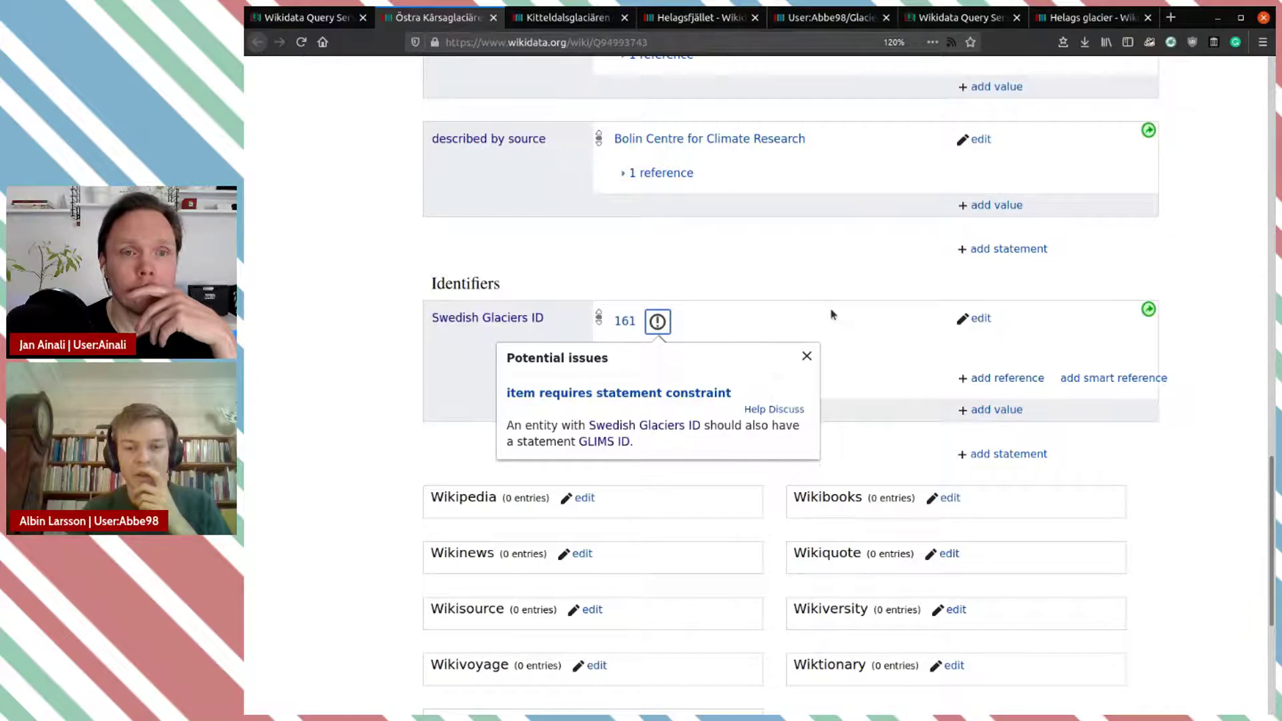
{"action": "left_click", "coordinate": [813, 280]}
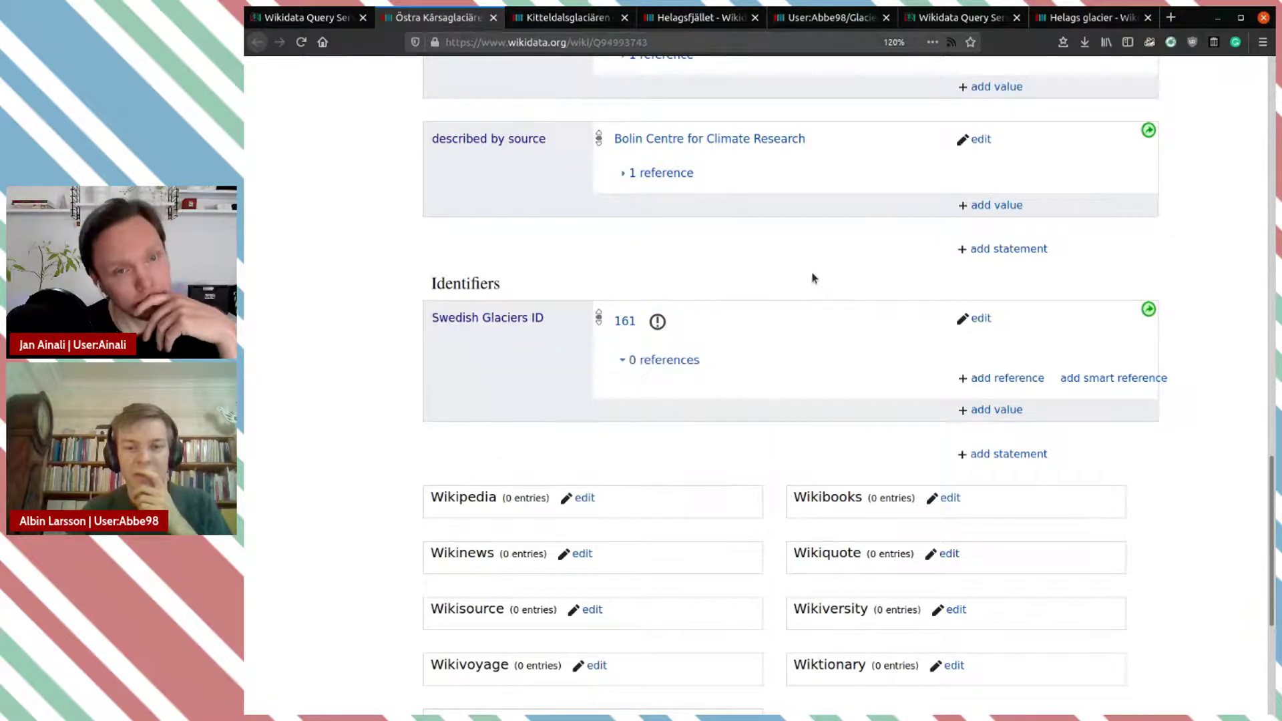
Step: Return to the glacier query, set the distance limit in the FILTER to 0.2 and run it
{"action": "left_click", "coordinate": [304, 18]}
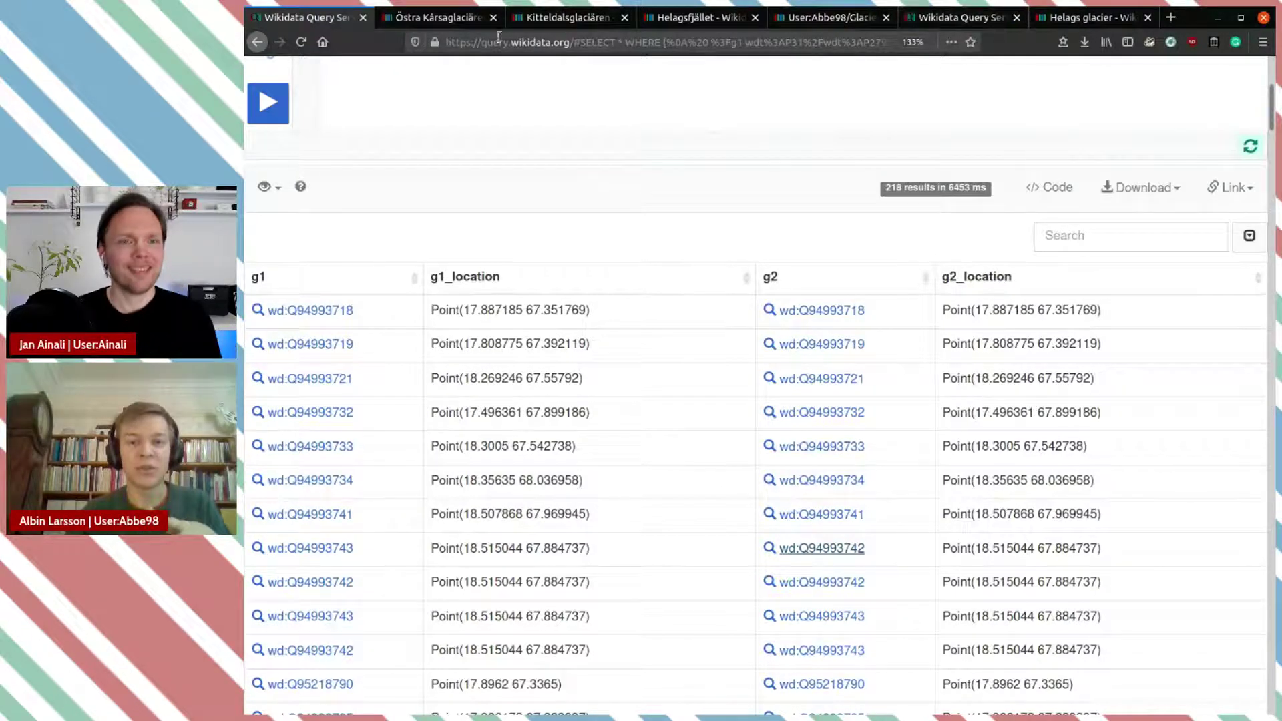
{"action": "scroll", "coordinate": [722, 257], "scroll_direction": "up", "scroll_amount": 5}
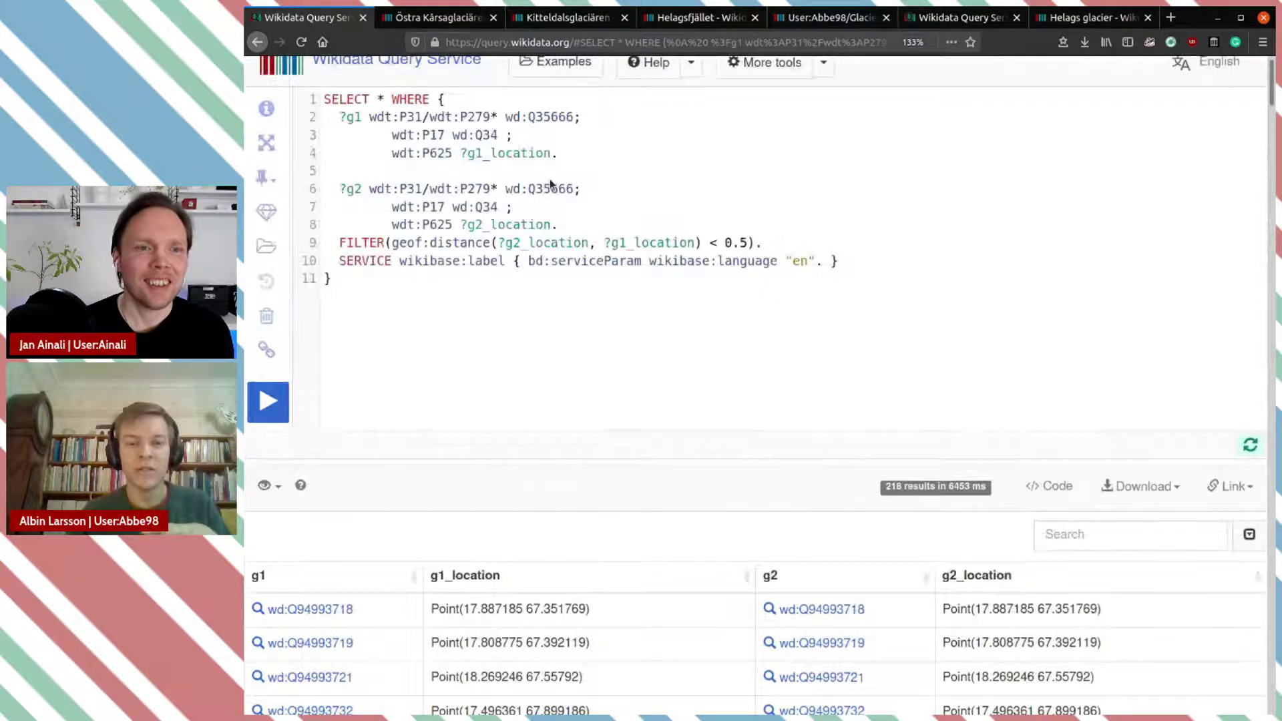
{"action": "left_click", "coordinate": [722, 258]}
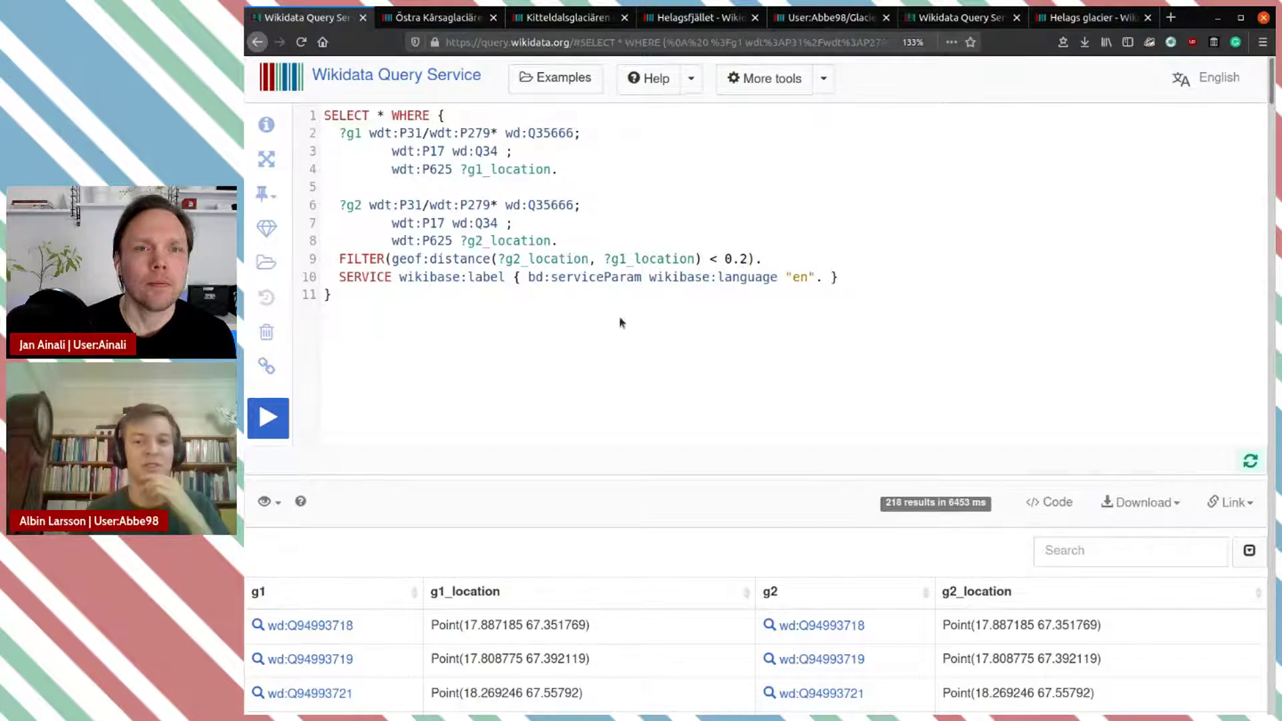
{"action": "left_click", "coordinate": [267, 417]}
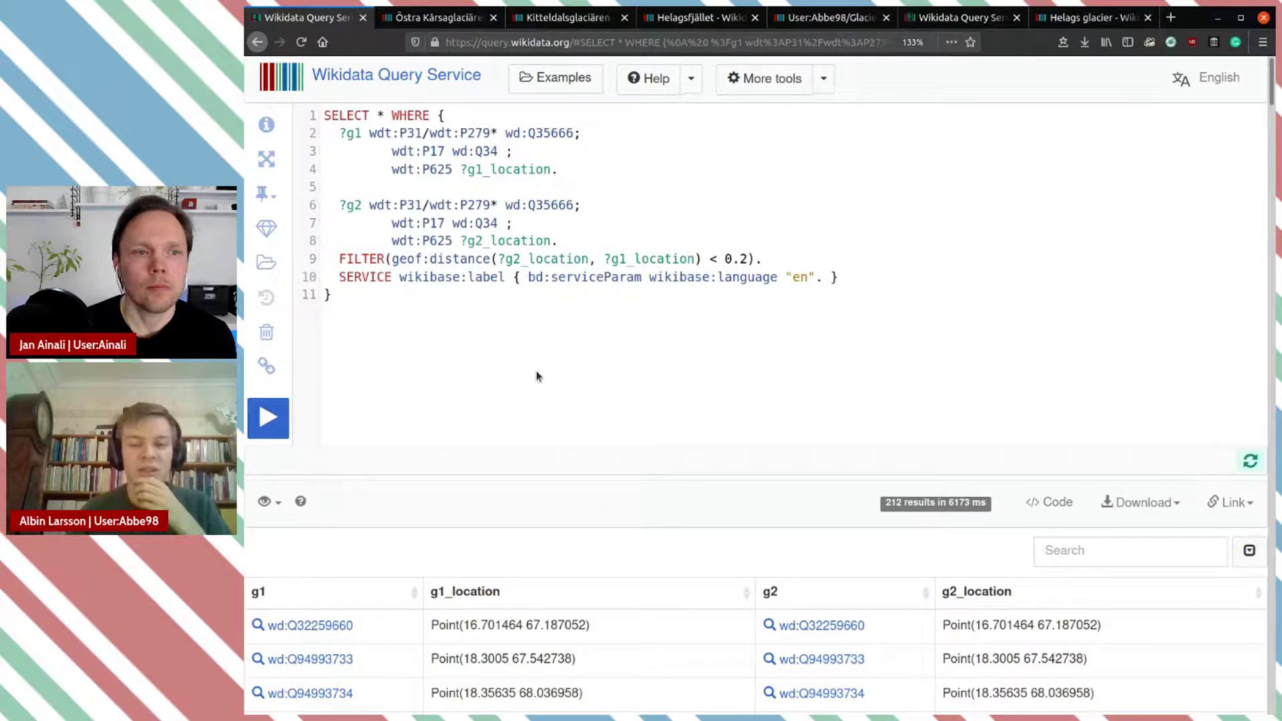
Step: Look through the new result pairs and open items Q94993731 and Q94993729 in separate tabs
{"action": "scroll", "coordinate": [553, 386], "scroll_direction": "down", "scroll_amount": 5}
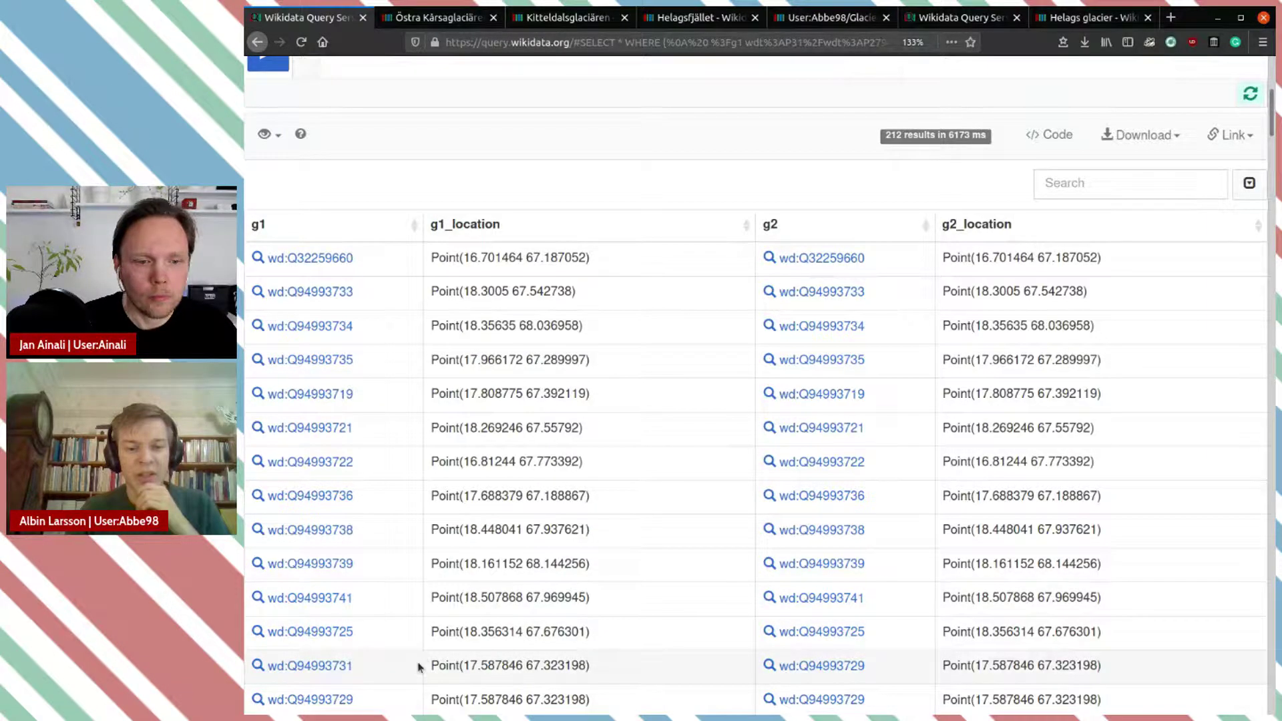
{"action": "scroll", "coordinate": [495, 666], "scroll_direction": "down", "scroll_amount": 3}
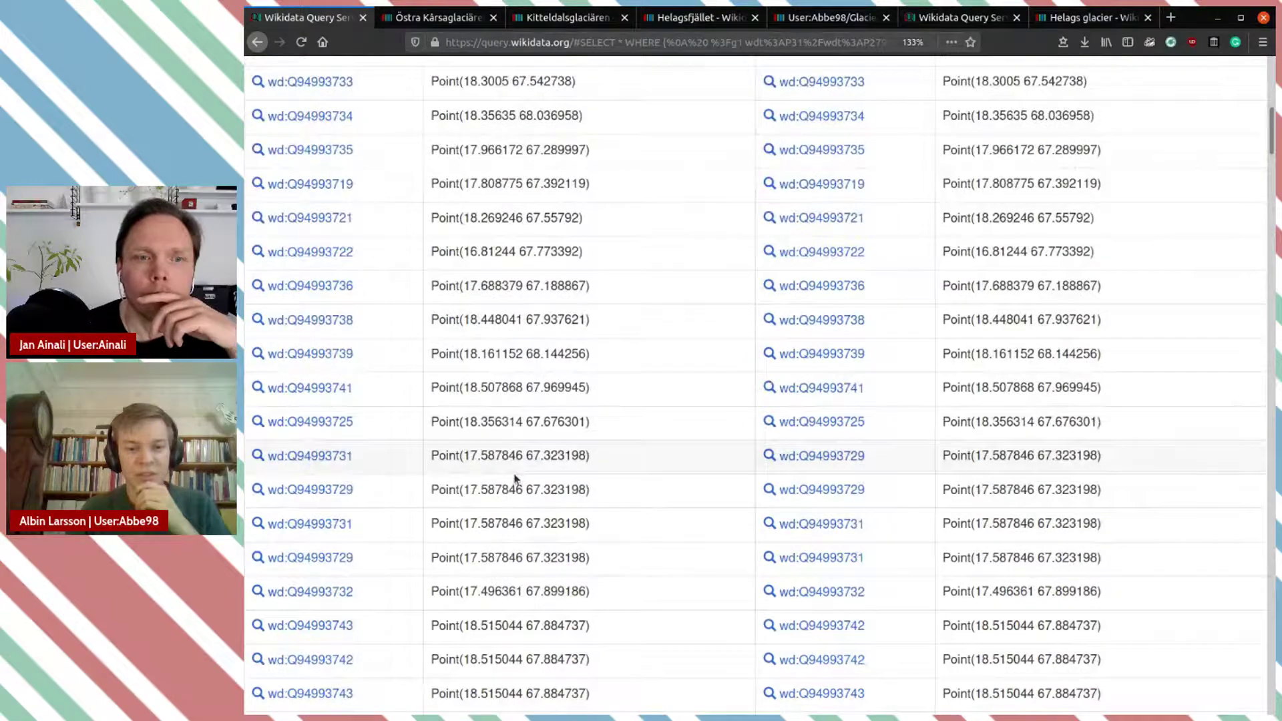
{"action": "middle_click", "coordinate": [341, 457]}
{"action": "middle_click", "coordinate": [808, 458]}
Step: Compare the labels and statements of Årjep Louttojekna and Norra Hambergsglaciären, and check the latter's Swedish Glaciers ID
{"action": "left_click", "coordinate": [402, 24]}
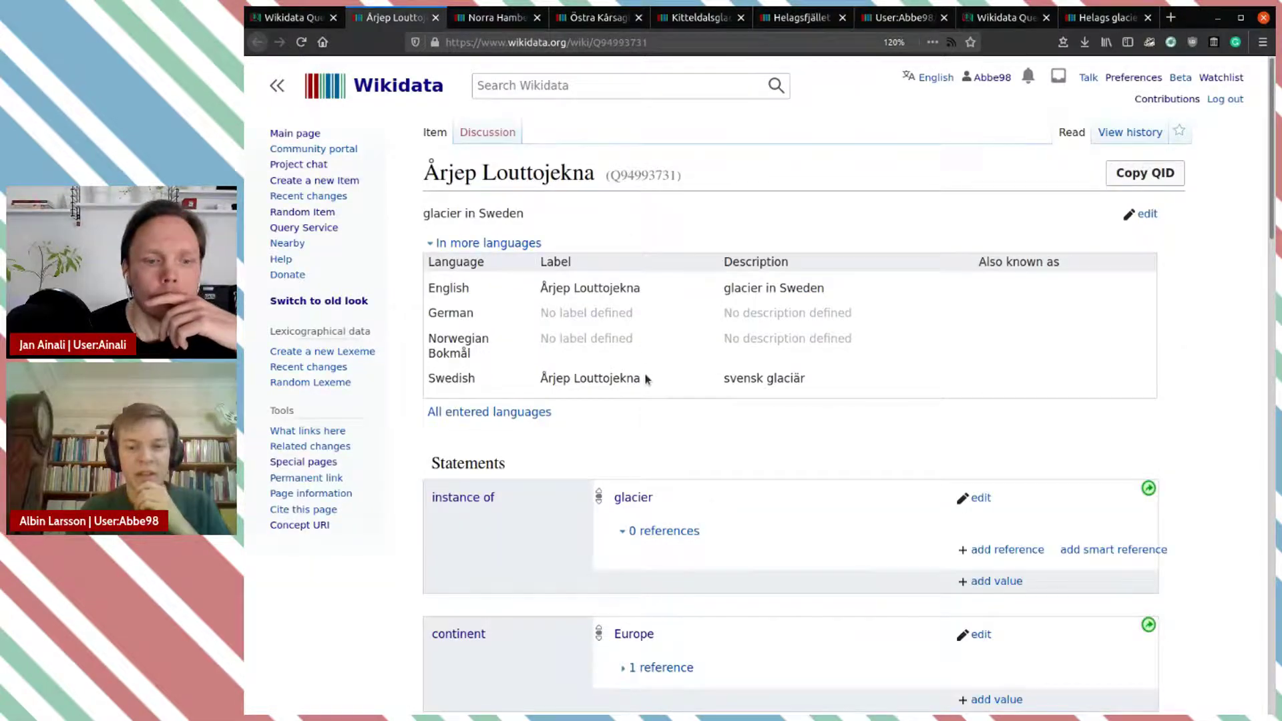
{"action": "scroll", "coordinate": [809, 405], "scroll_direction": "down", "scroll_amount": 5}
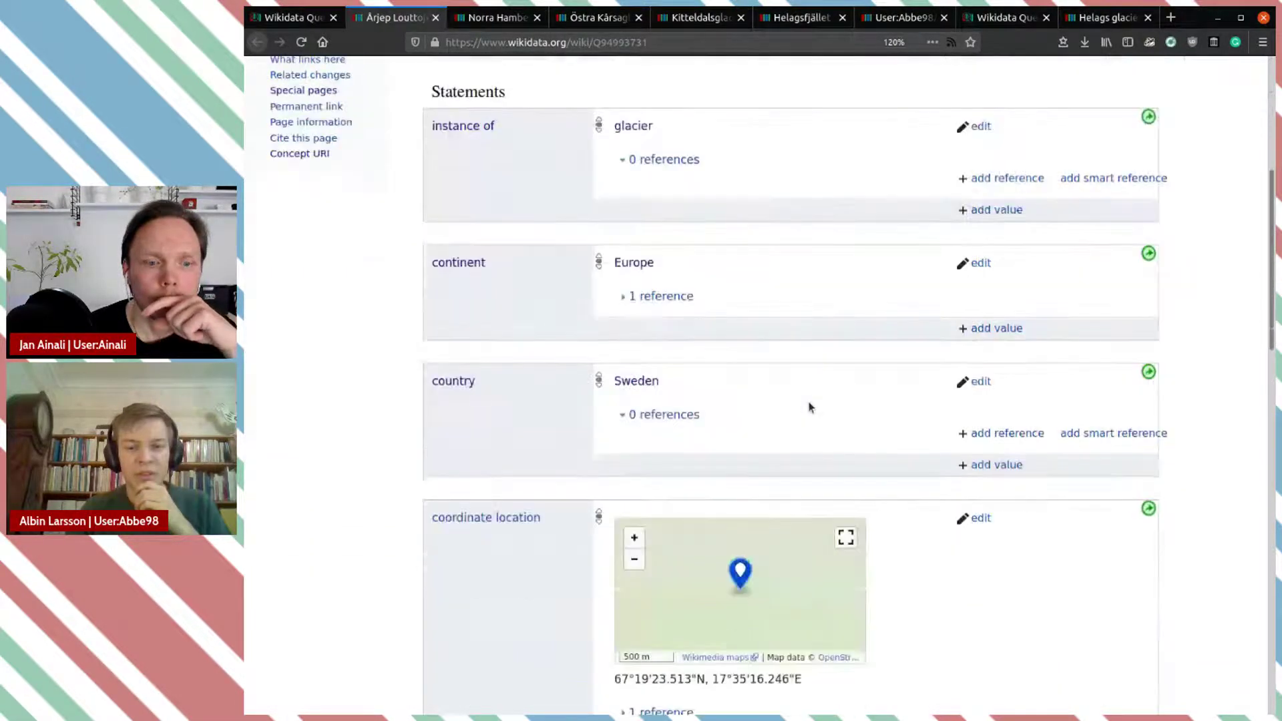
{"action": "scroll", "coordinate": [780, 399], "scroll_direction": "up", "scroll_amount": 5}
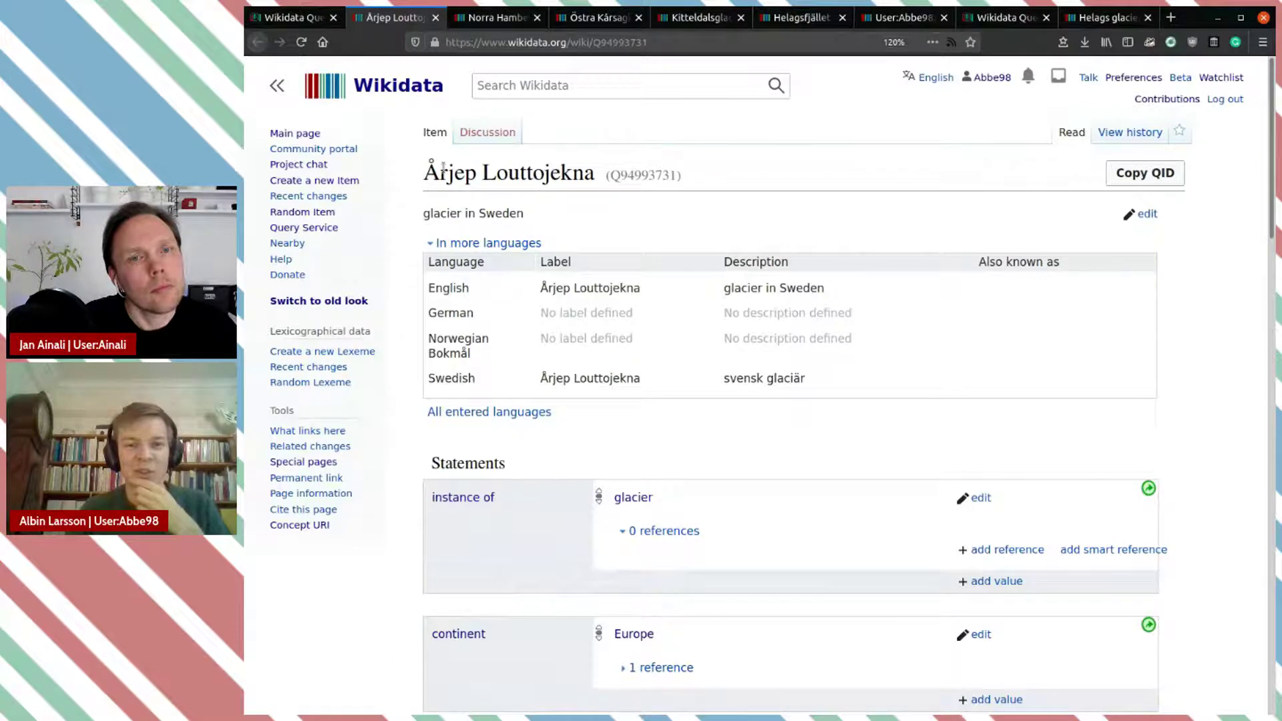
{"action": "left_click", "coordinate": [494, 18]}
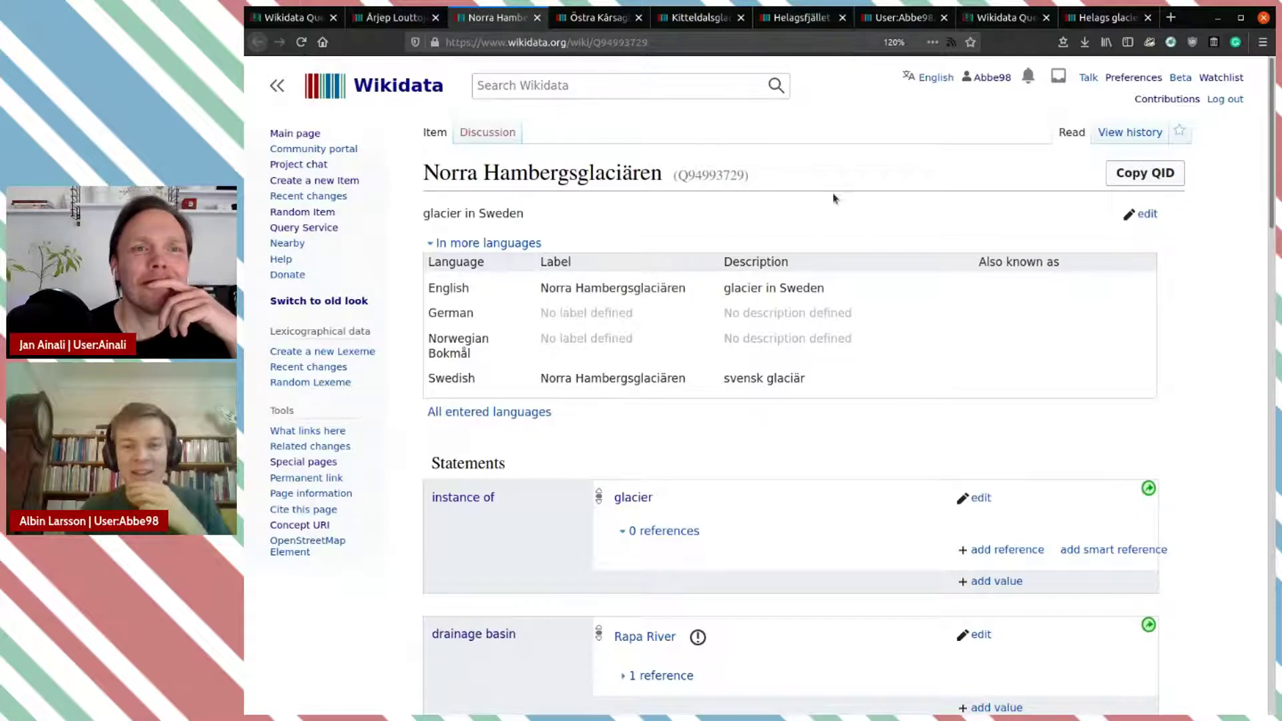
{"action": "scroll", "coordinate": [767, 470], "scroll_direction": "down", "scroll_amount": 3}
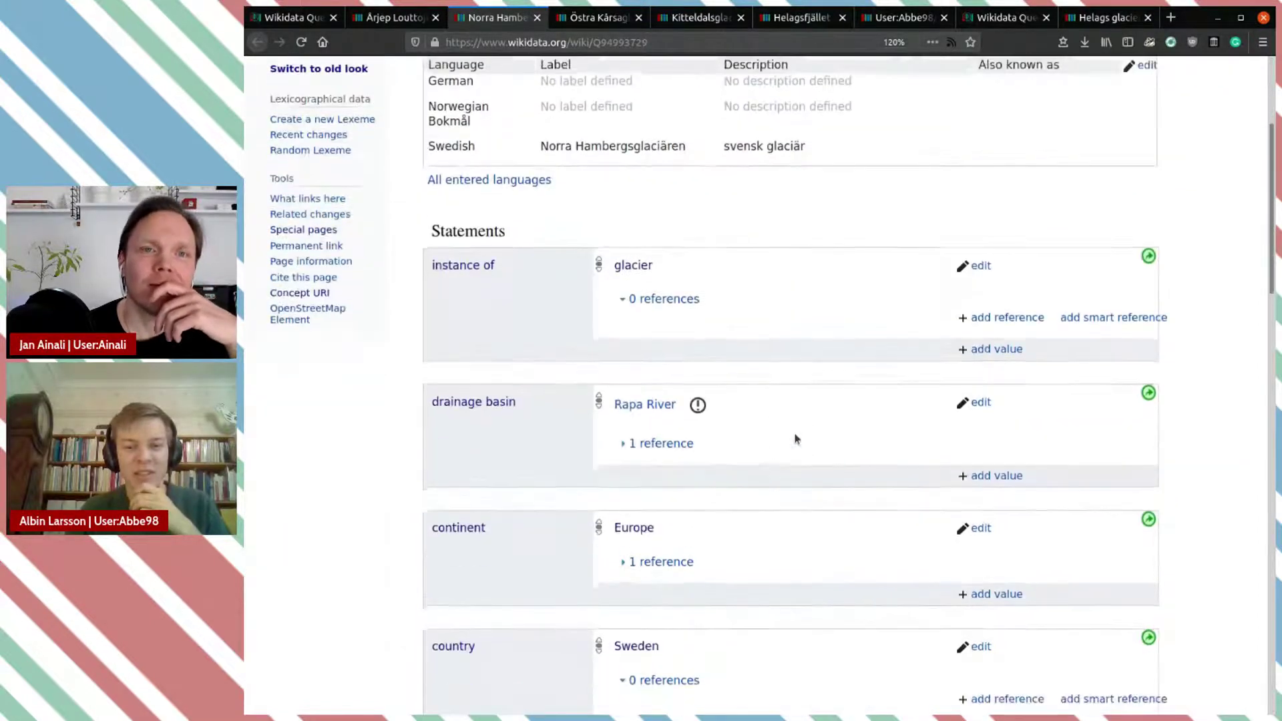
{"action": "scroll", "coordinate": [795, 436], "scroll_direction": "down", "scroll_amount": 3}
{"action": "scroll", "coordinate": [795, 436], "scroll_direction": "down", "scroll_amount": 12}
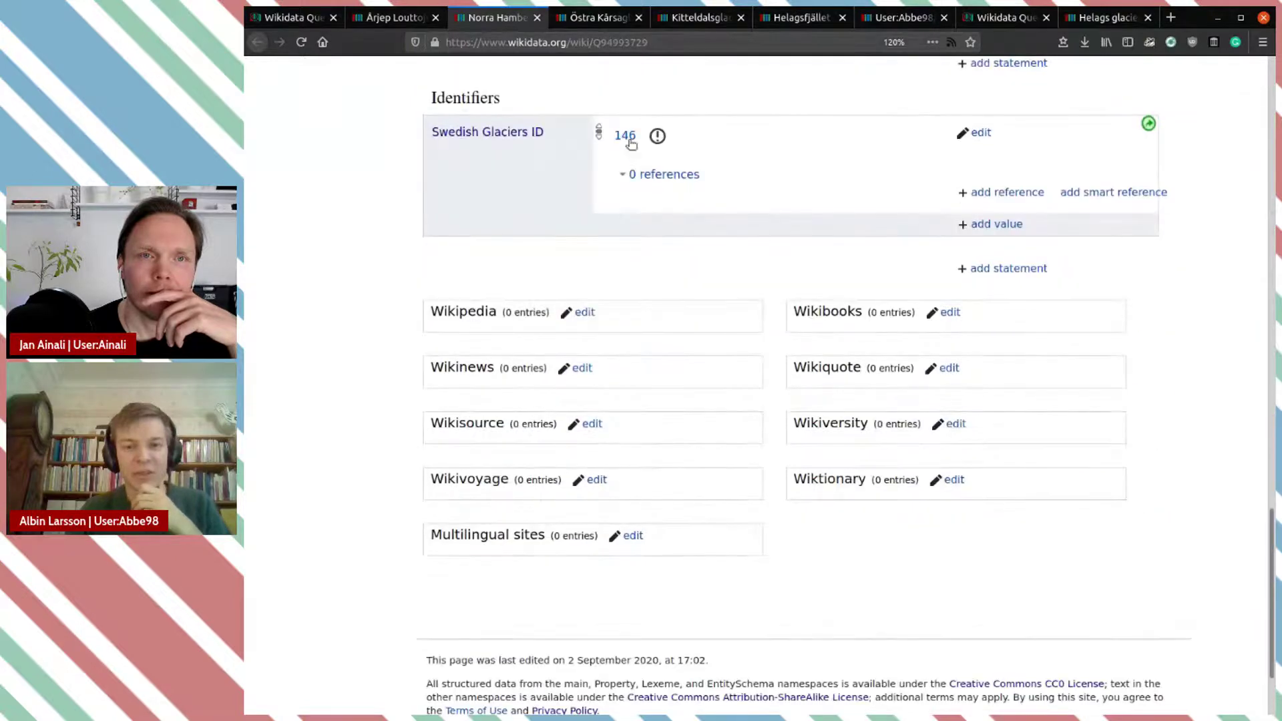
Step: Examine the Swedish Glaciers ID, area, length and coordinate location of Årjep Louttojekna
{"action": "left_click", "coordinate": [404, 16]}
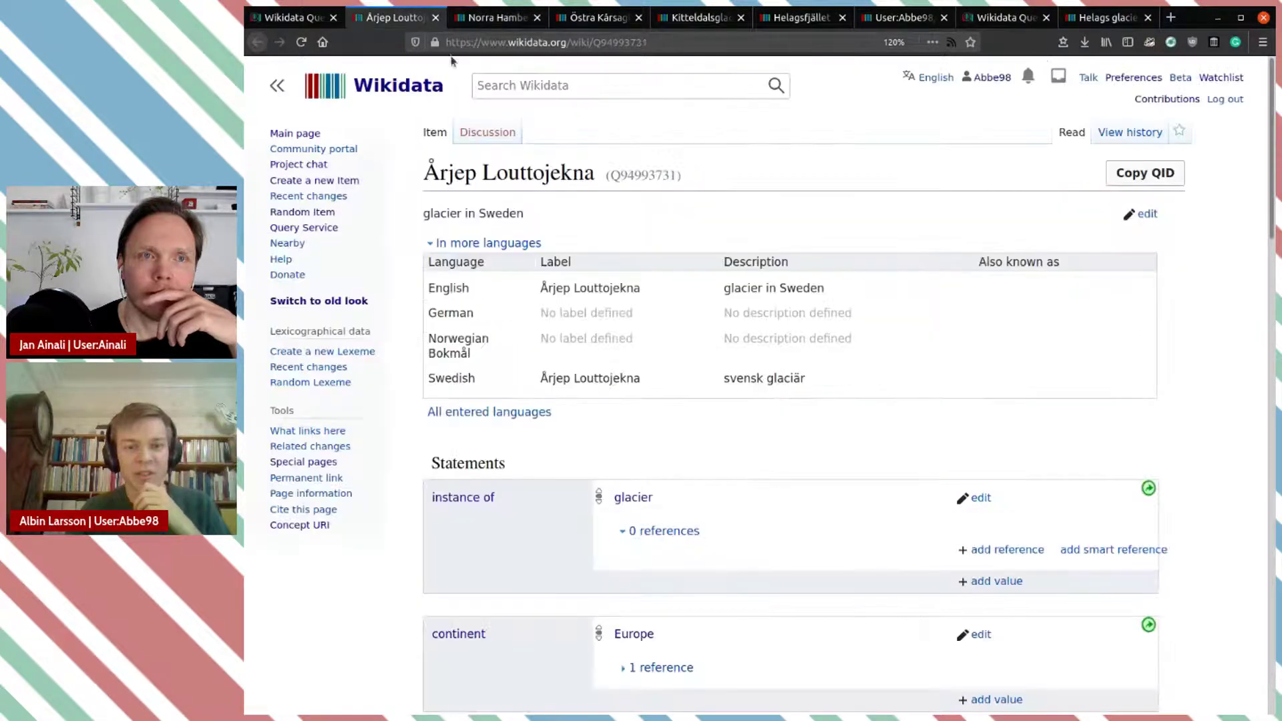
{"action": "scroll", "coordinate": [865, 468], "scroll_direction": "down", "scroll_amount": 15}
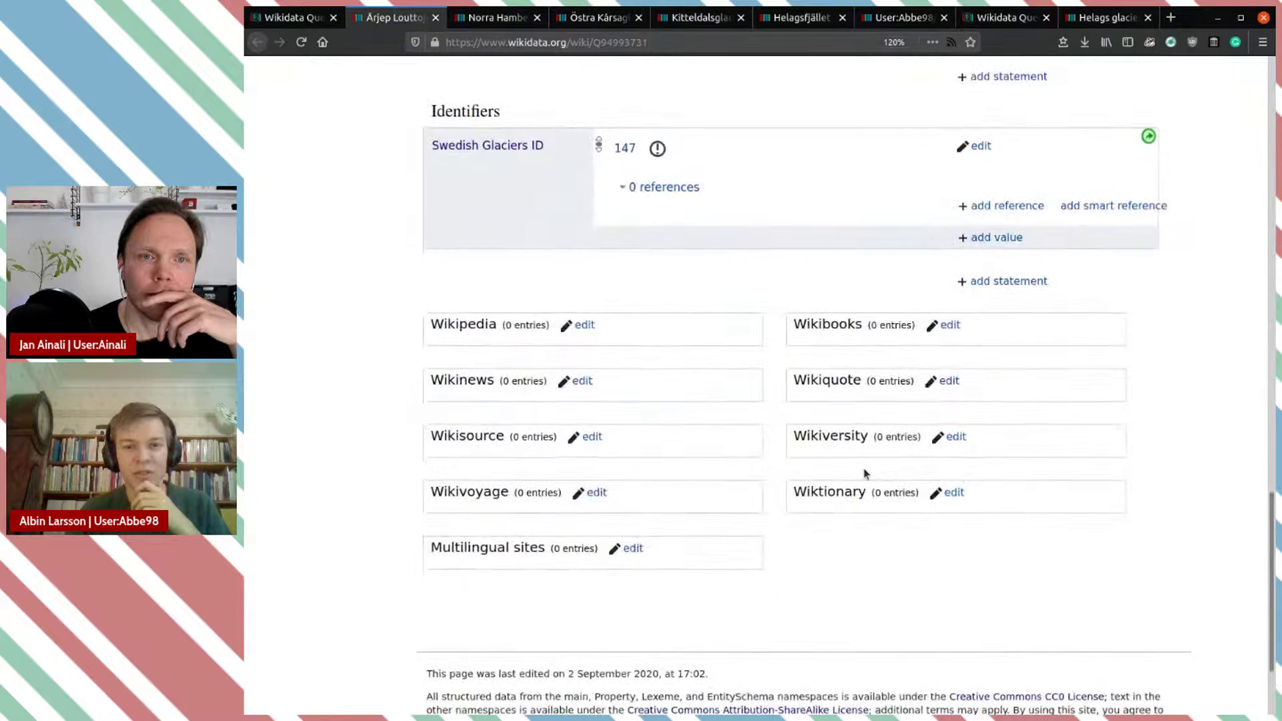
{"action": "scroll", "coordinate": [746, 187], "scroll_direction": "up", "scroll_amount": 4}
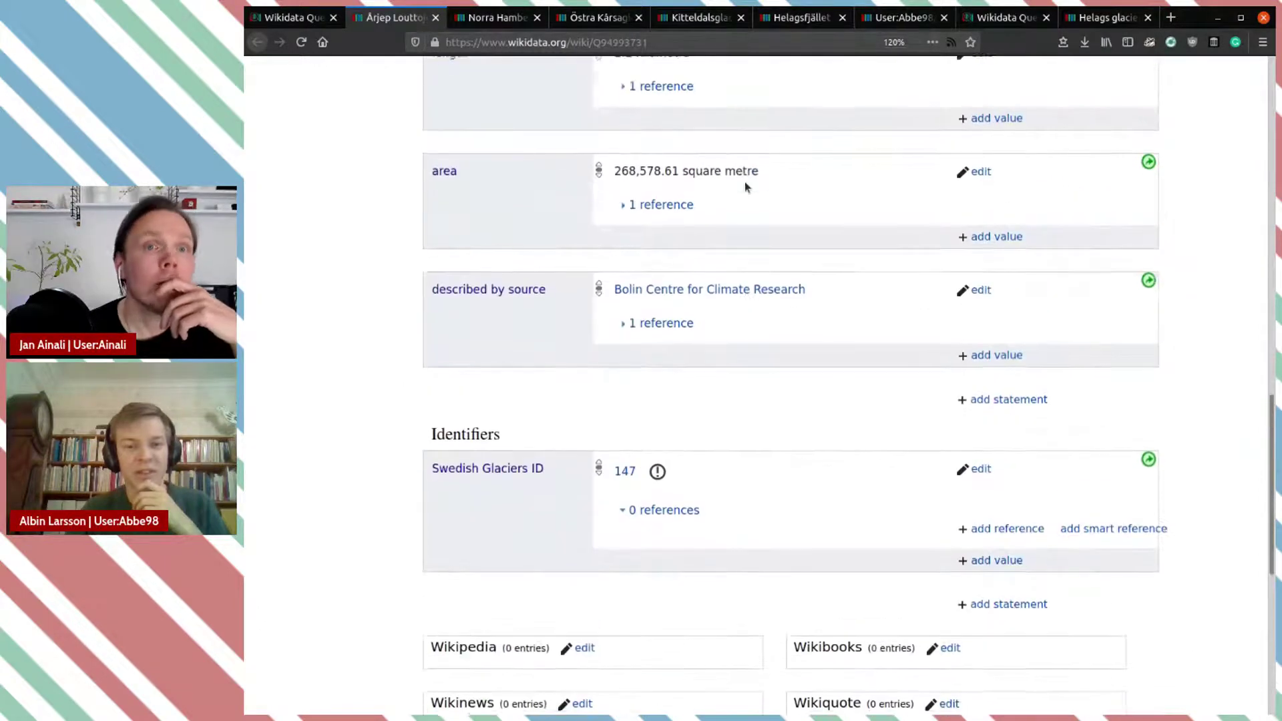
{"action": "scroll", "coordinate": [746, 187], "scroll_direction": "up", "scroll_amount": 4}
{"action": "scroll", "coordinate": [766, 281], "scroll_direction": "up", "scroll_amount": 4}
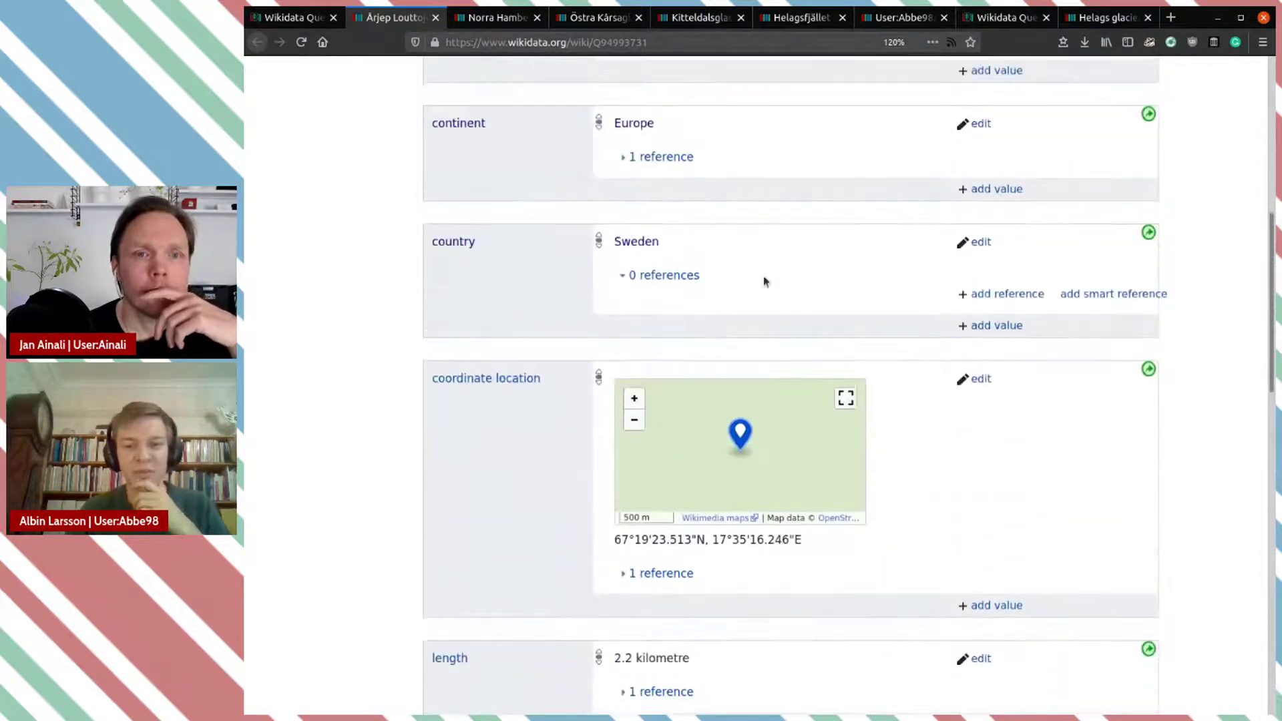
{"action": "scroll", "coordinate": [721, 260], "scroll_direction": "up", "scroll_amount": 4}
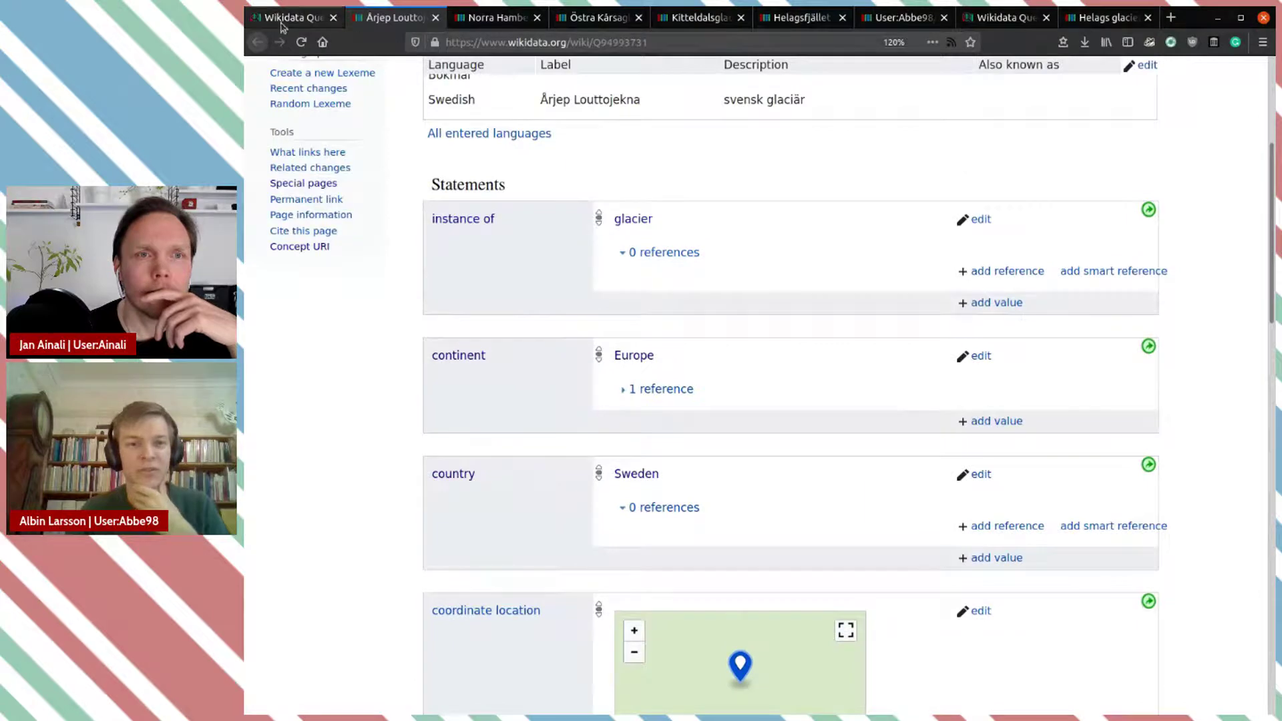
Step: Go back to the query results and open the pair Q94993743 and Q94993742 in separate tabs
{"action": "left_click", "coordinate": [282, 24]}
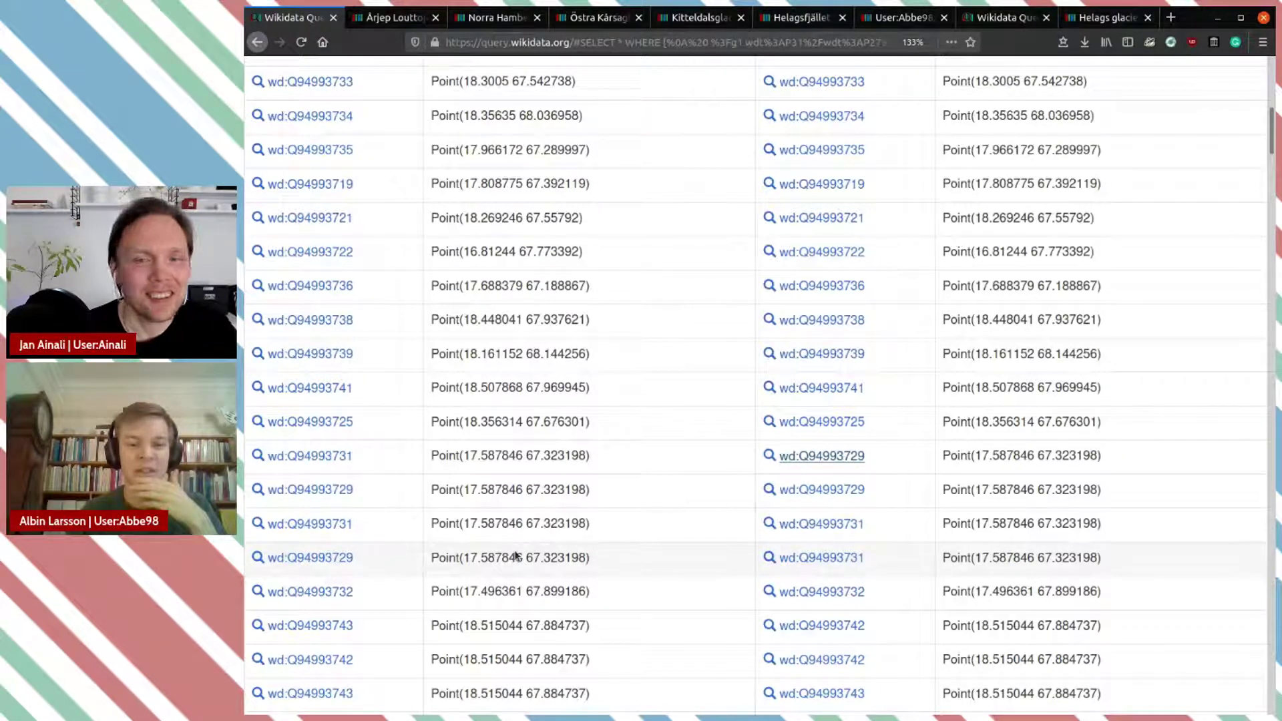
{"action": "scroll", "coordinate": [514, 555], "scroll_direction": "down", "scroll_amount": 1}
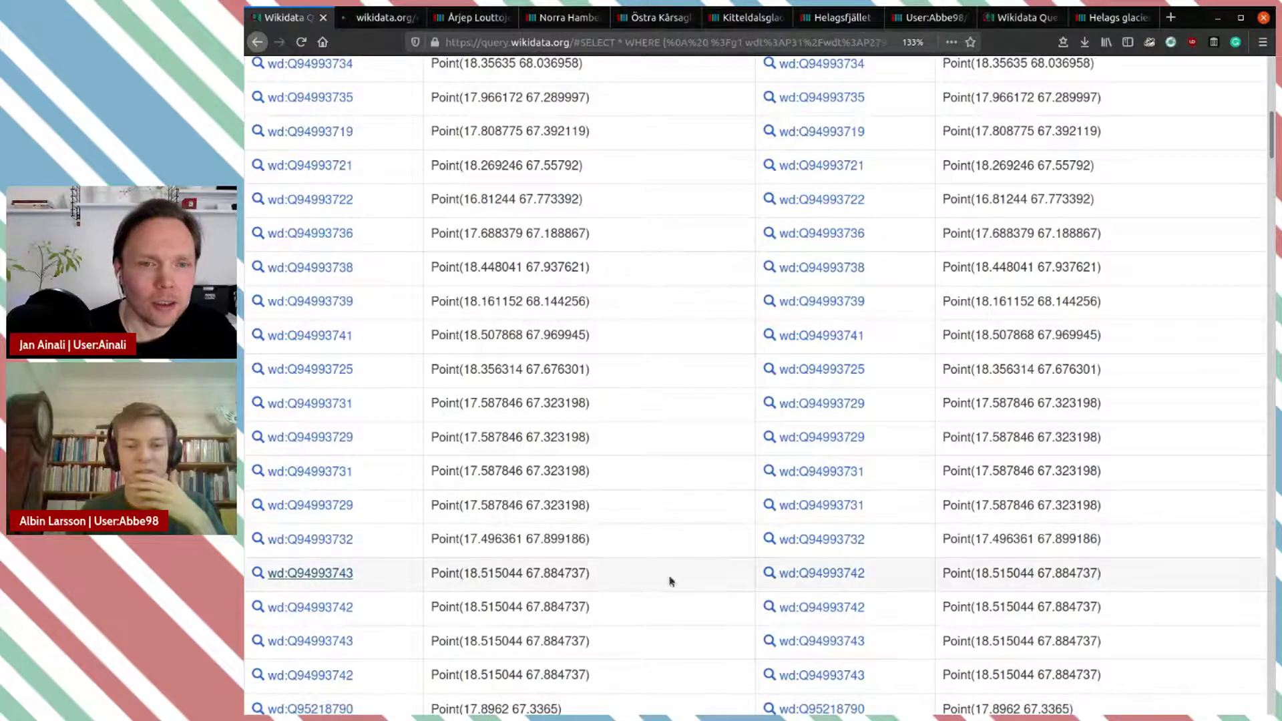
{"action": "middle_click", "coordinate": [813, 578]}
{"action": "middle_click", "coordinate": [814, 578]}
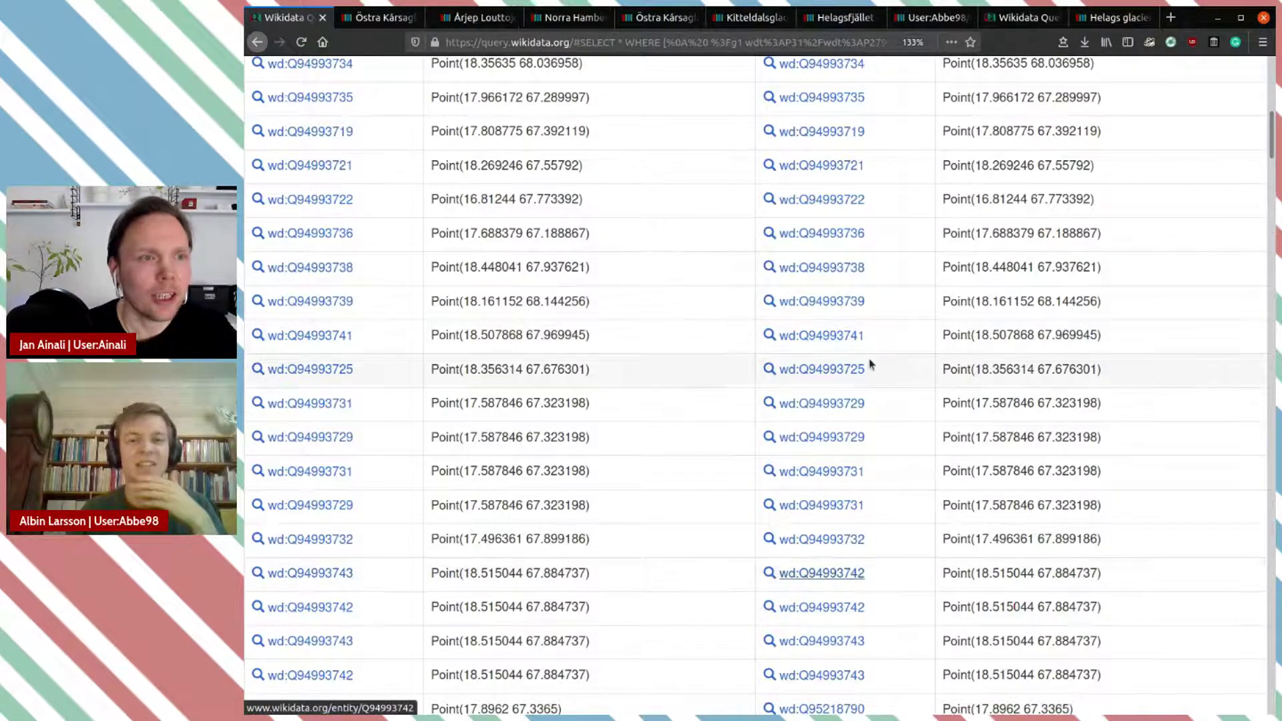
Step: Add a second FILTER line below the distance filter in the query, beginning its condition with ?g1 >
{"action": "key", "text": "Home"}
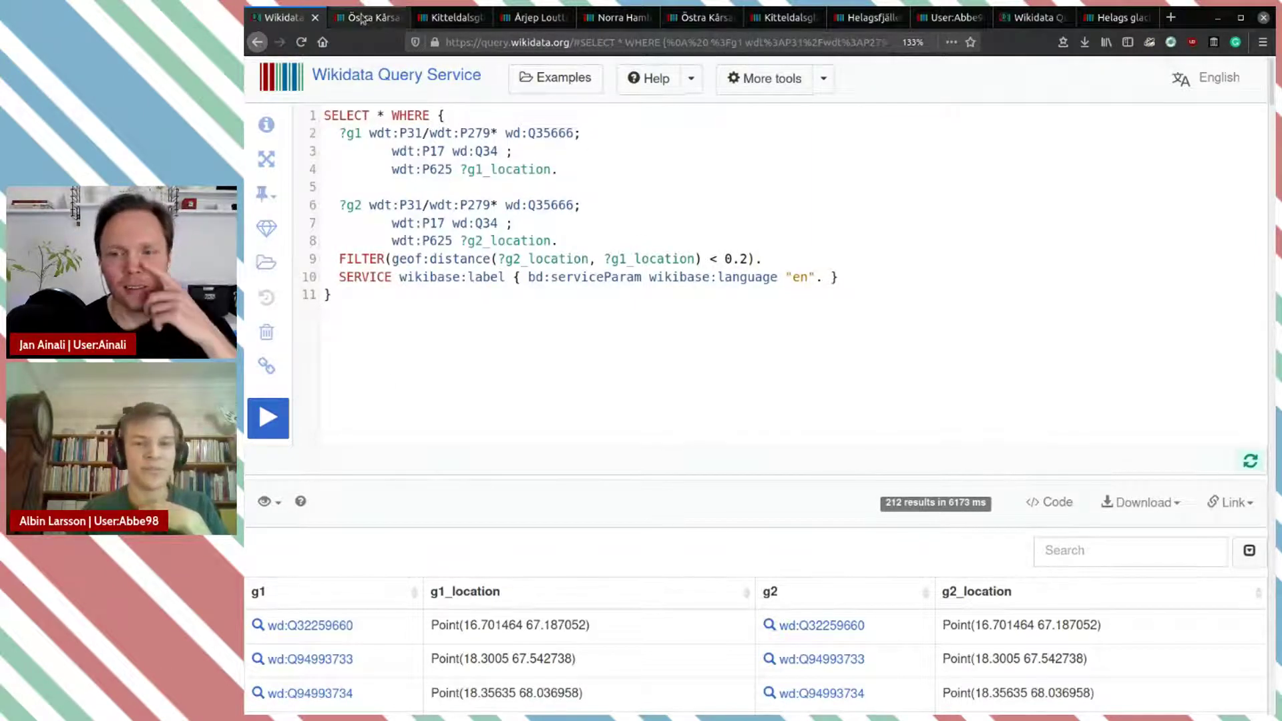
{"action": "left_click", "coordinate": [866, 260]}
{"action": "key", "text": "Return"}
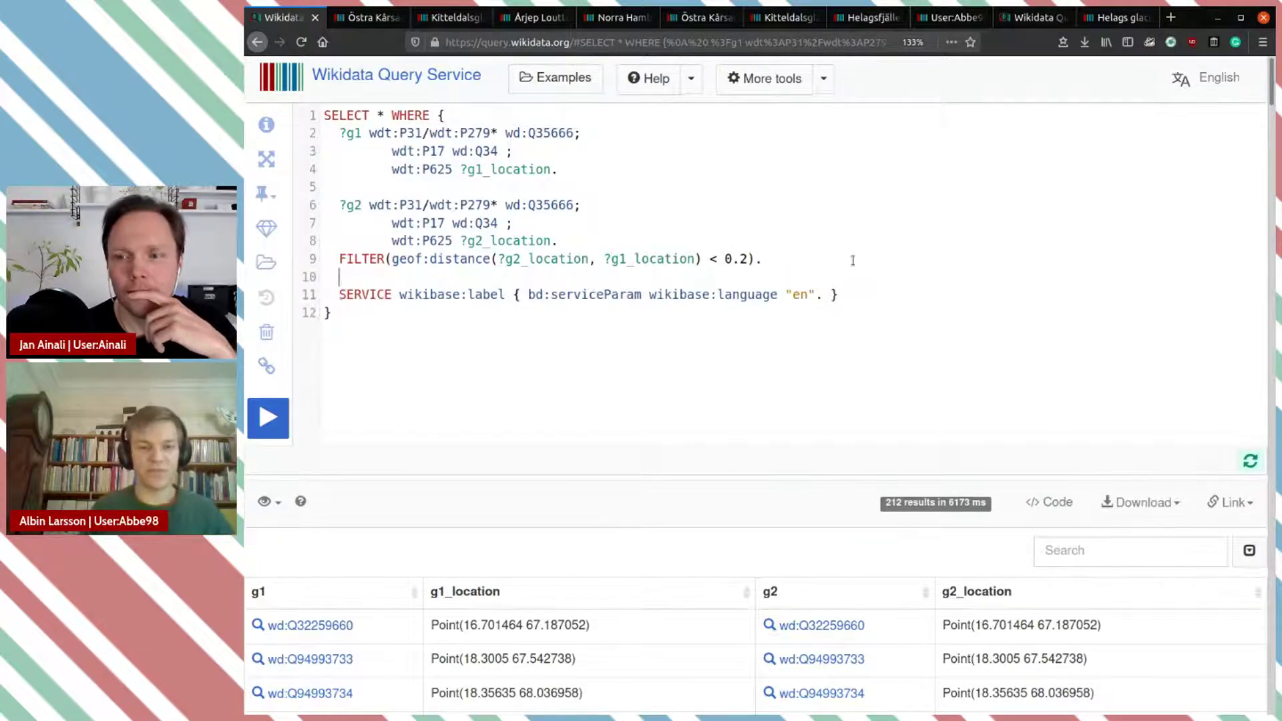
{"action": "type", "text": "FIL"}
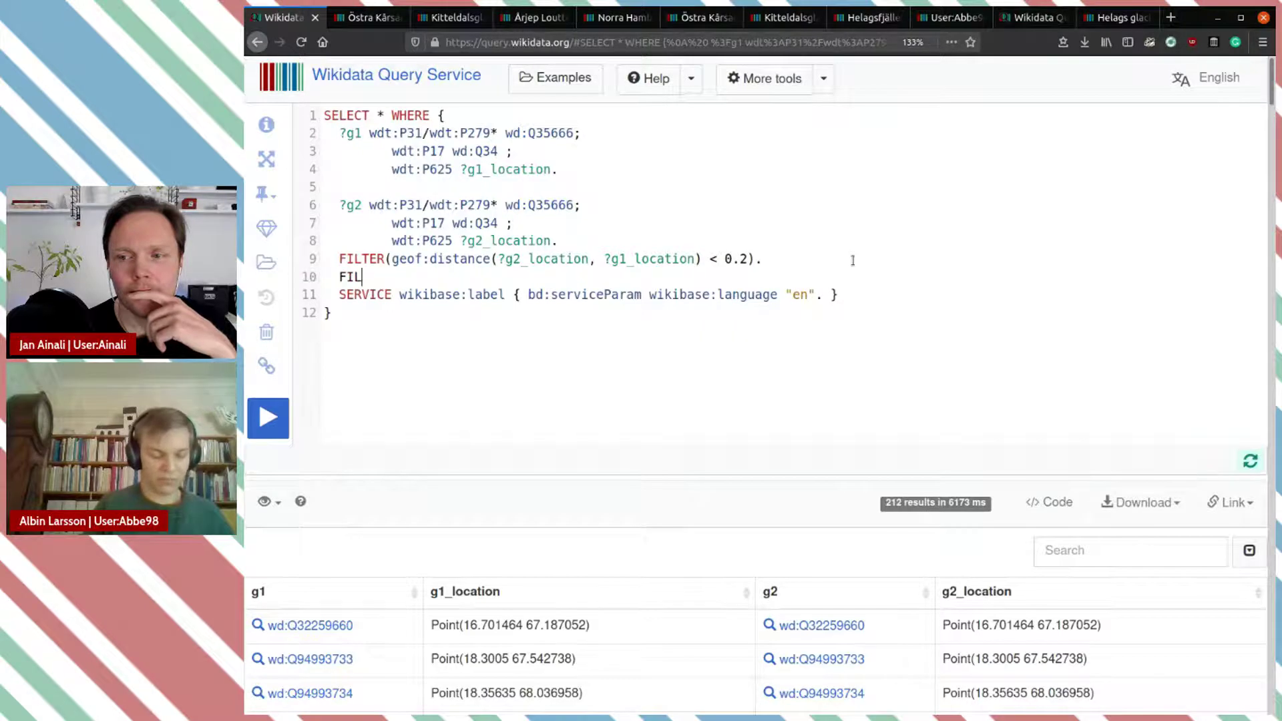
{"action": "type", "text": "TER("}
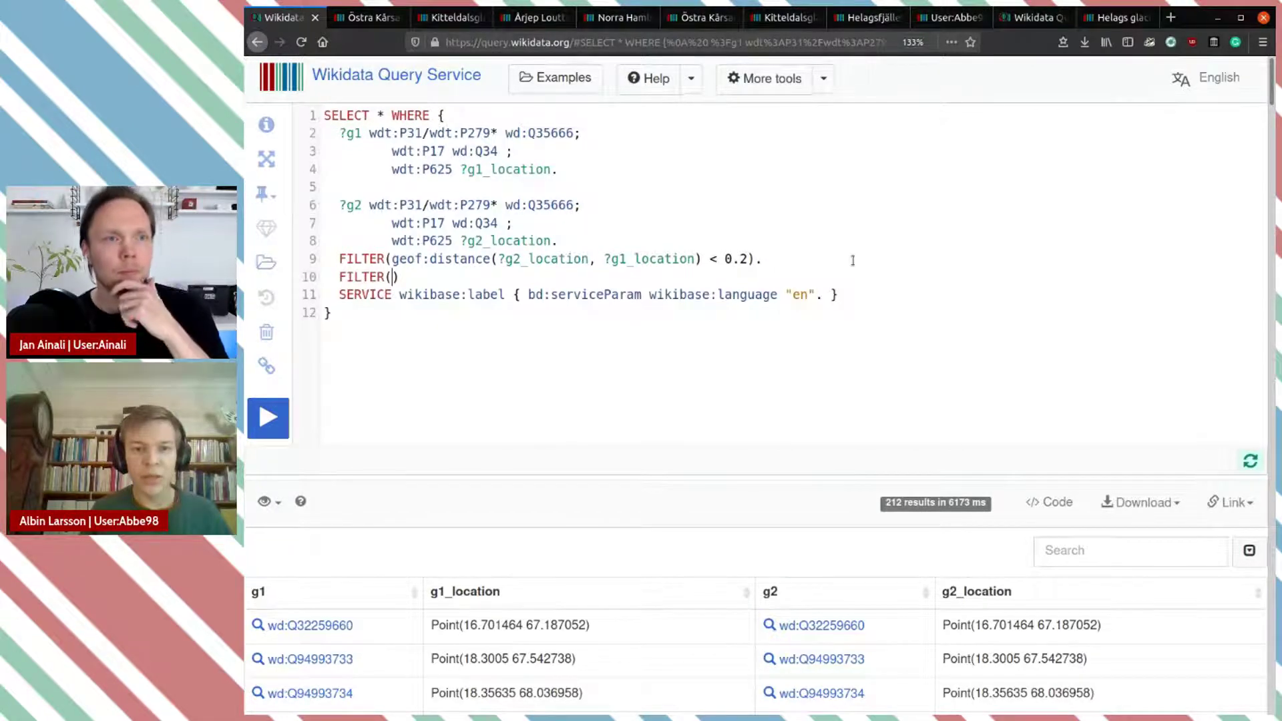
{"action": "type", "text": "?1"}
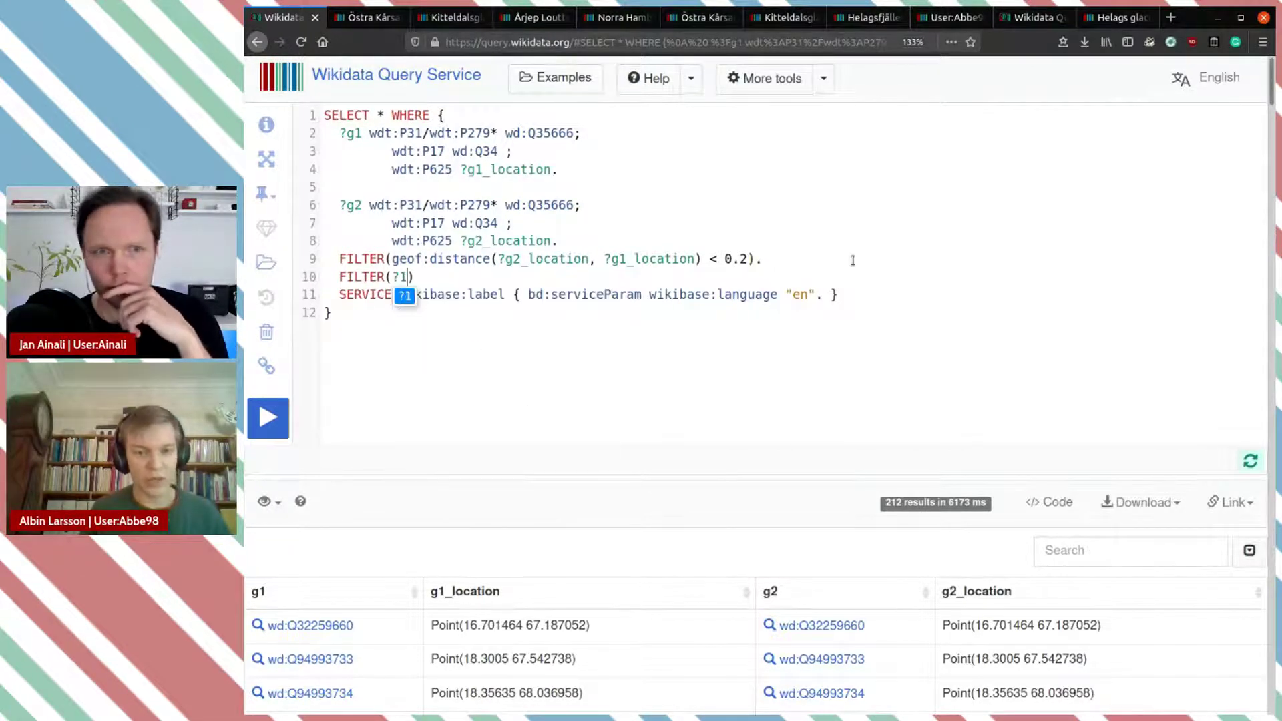
{"action": "key", "text": "BackSpace"}
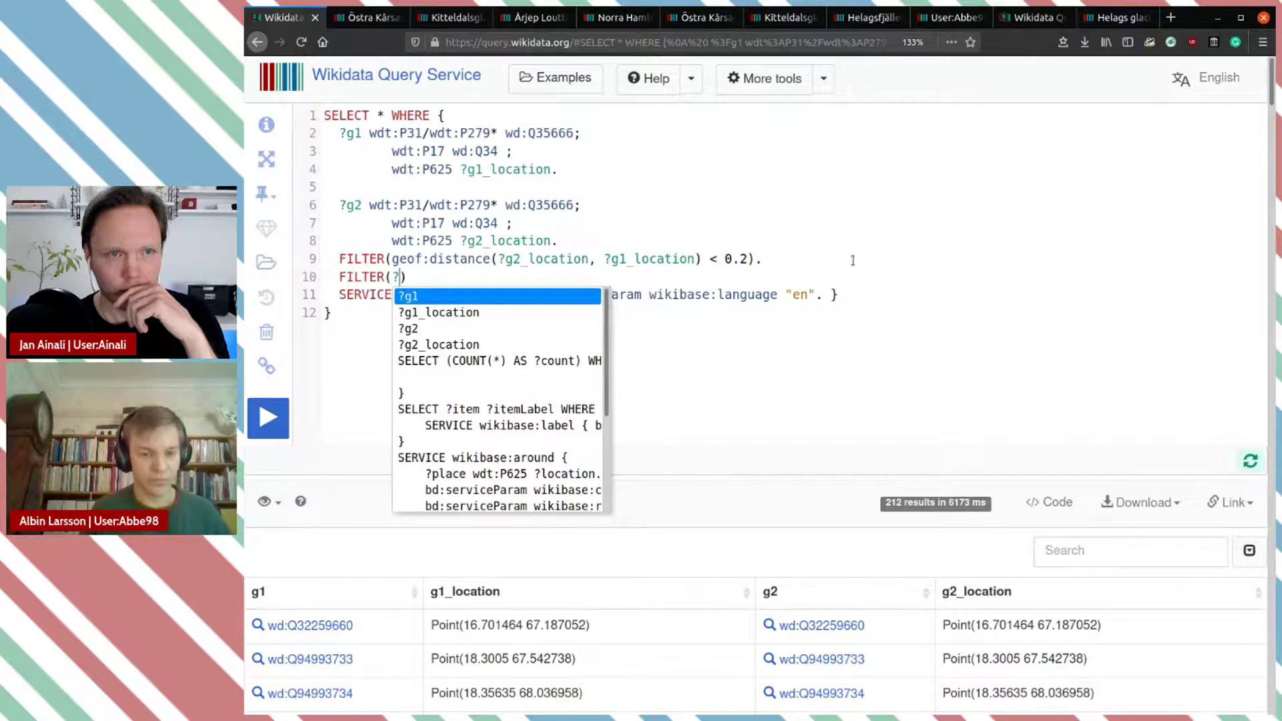
{"action": "key", "text": "Return"}
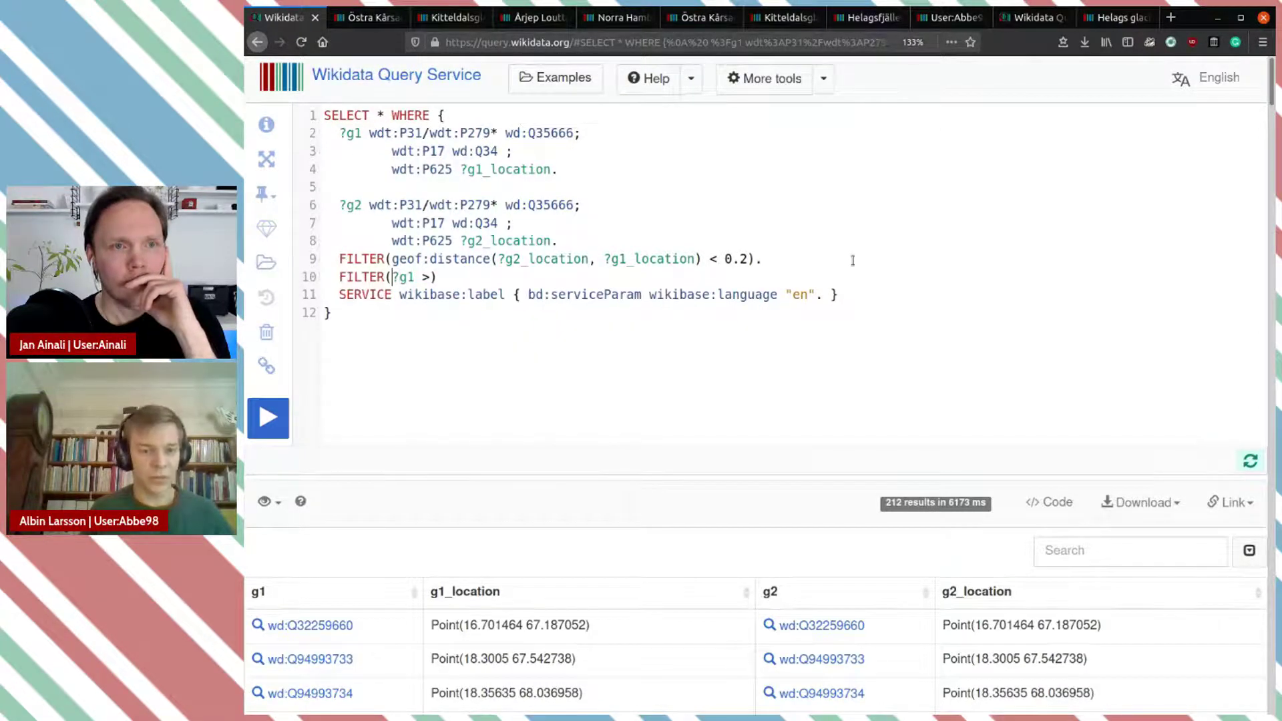
Step: Extend the second filter's condition to compare the items as strings, str(?g1) > STR(?g2)
{"action": "type", "text": "str("}
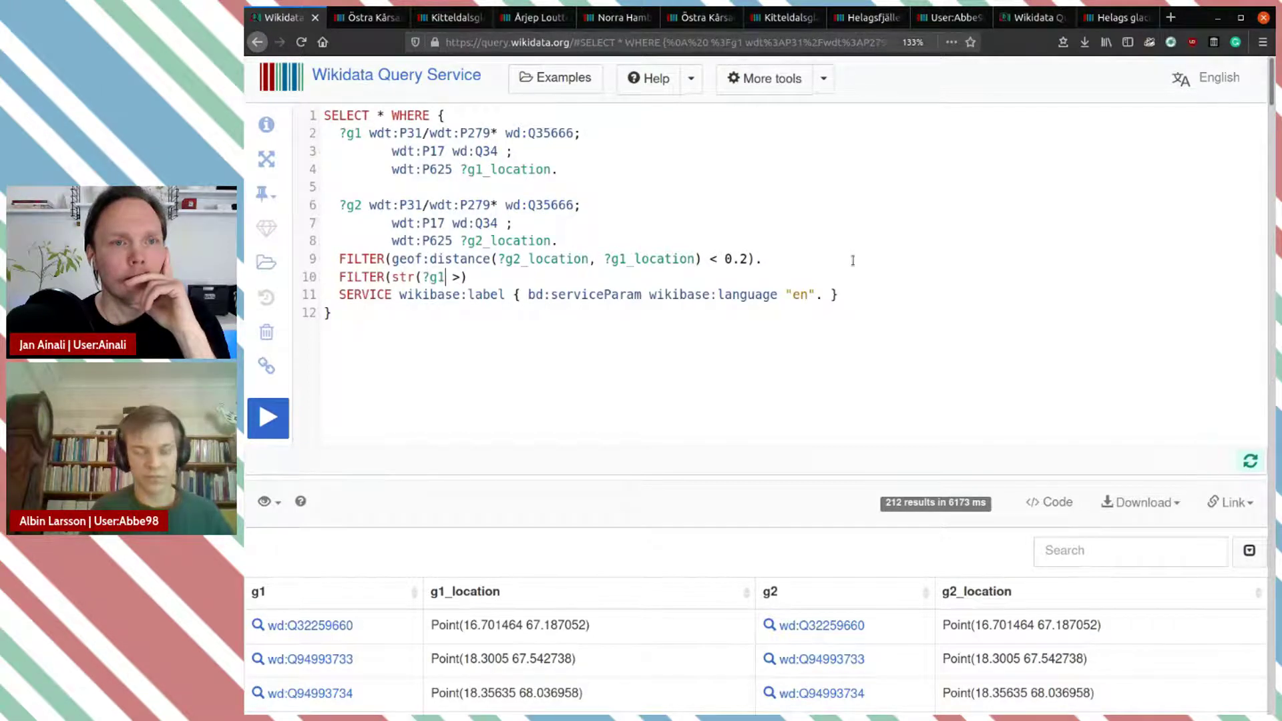
{"action": "type", "text": ")"}
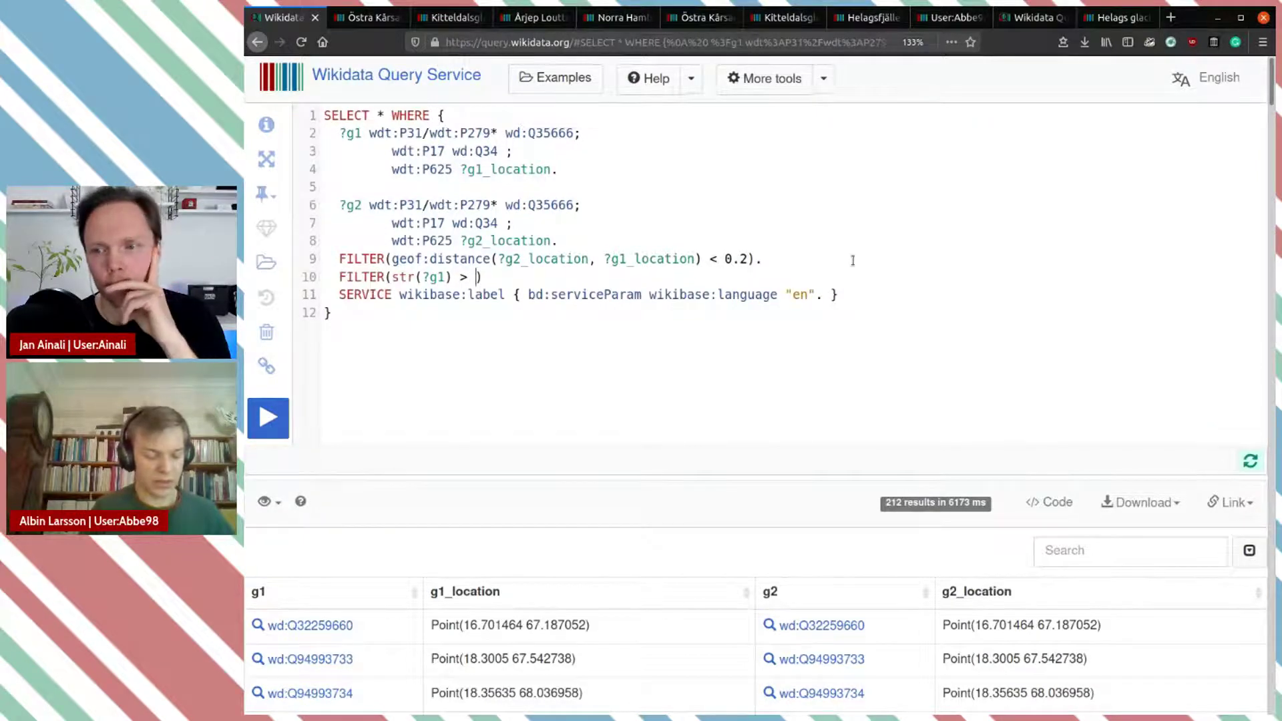
{"action": "type", "text": " ST"}
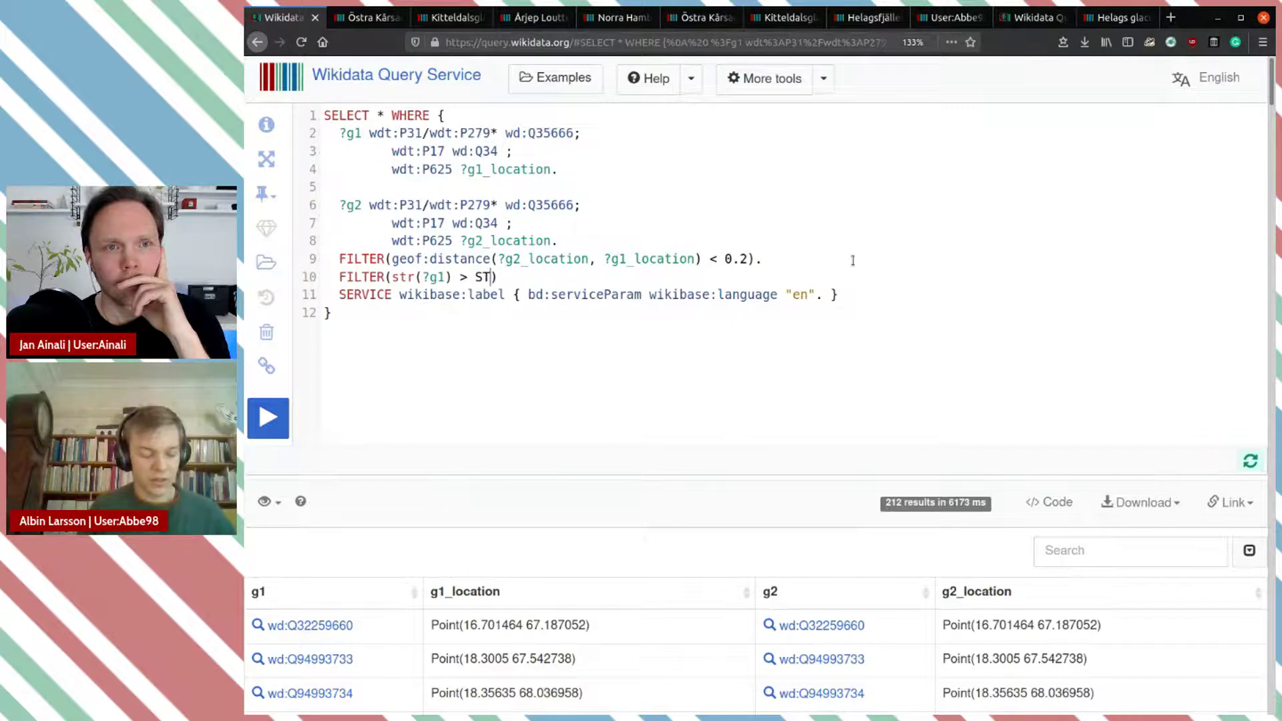
{"action": "type", "text": "R()"}
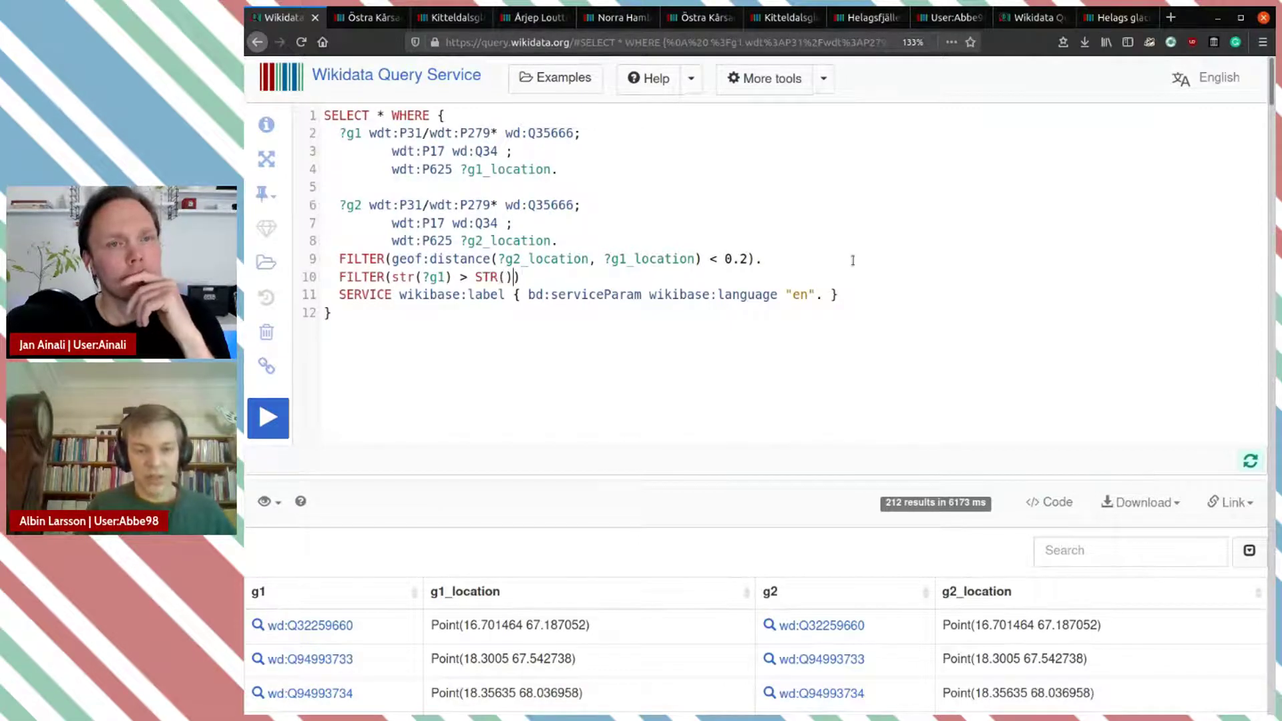
{"action": "type", "text": "?g2"}
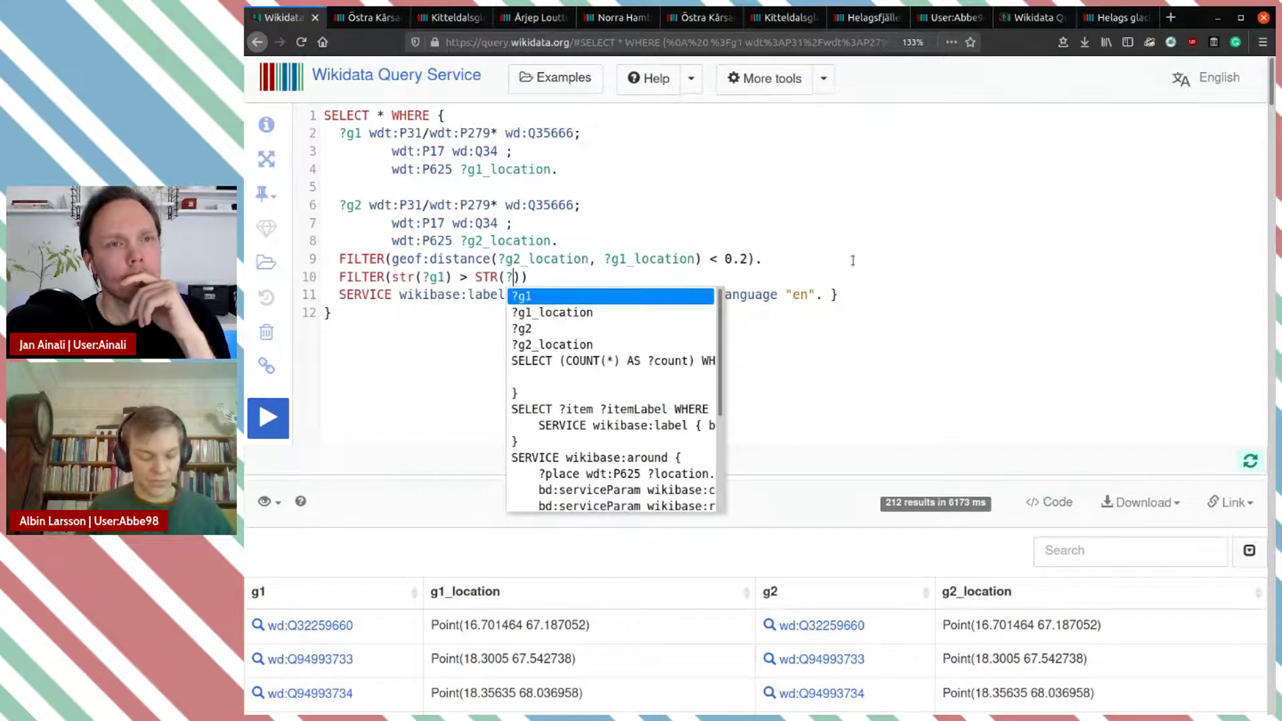
Step: Finish the second filter line as FILTER(STR(?g1) > STR(?g2)) . with both function names in uppercase, and run the query
{"action": "key", "text": "Left"}
{"action": "key", "text": "Left"}
{"action": "key", "text": "Left"}
{"action": "key", "text": "Left"}
{"action": "key", "text": "Left"}
{"action": "key", "text": "Left"}
{"action": "key", "text": "Left"}
{"action": "key", "text": "BackSpace"}
{"action": "key", "text": "BackSpace"}
{"action": "key", "text": "BackSpace"}
{"action": "type", "text": "STR"}
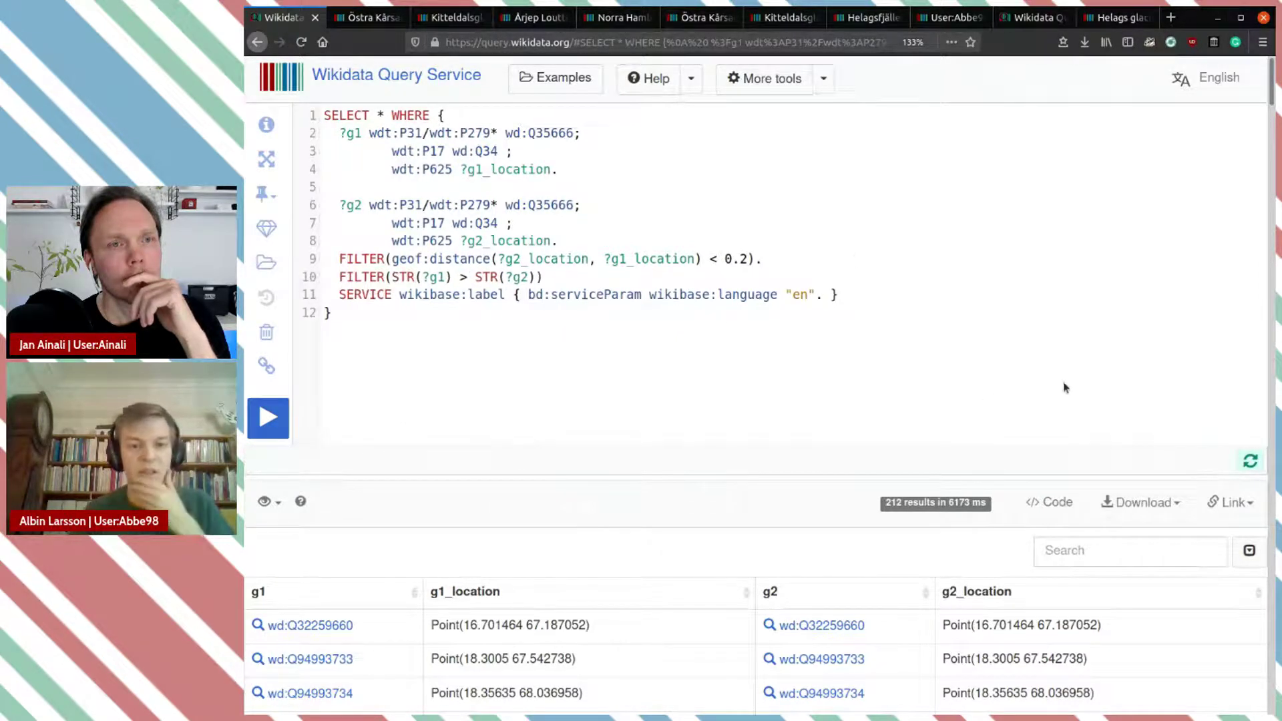
{"action": "type", "text": " ."}
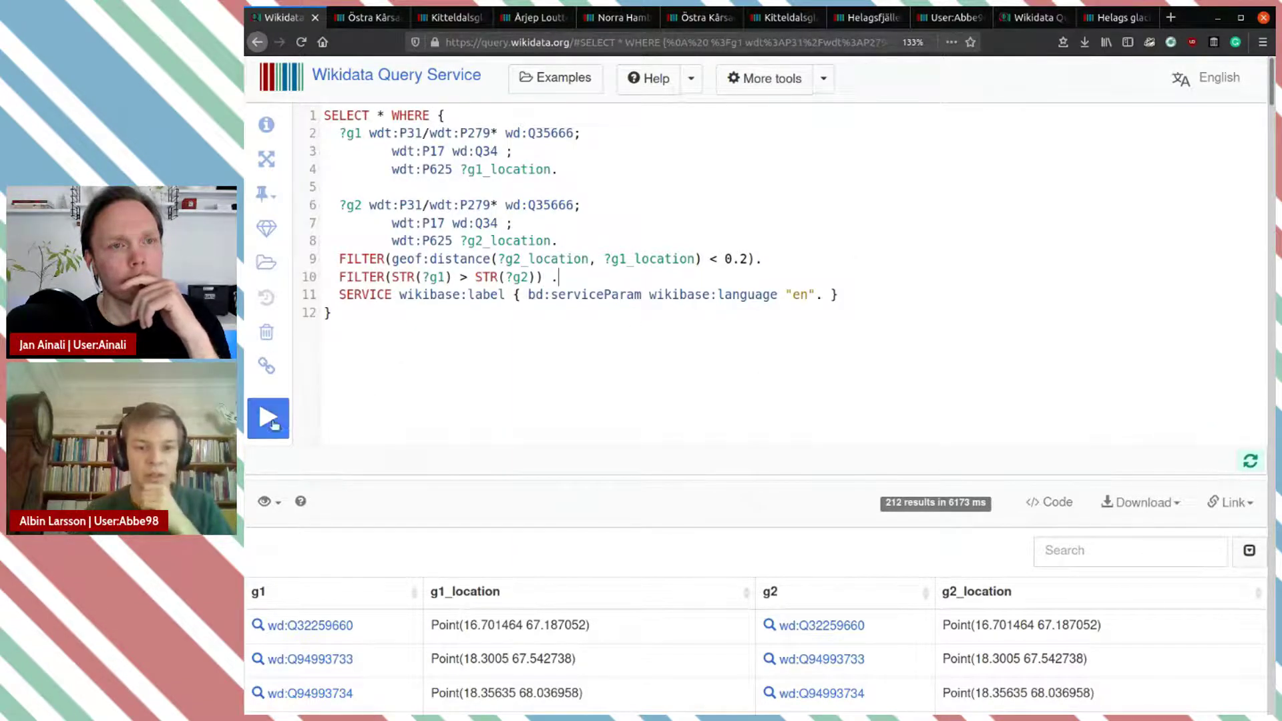
{"action": "left_click", "coordinate": [269, 421]}
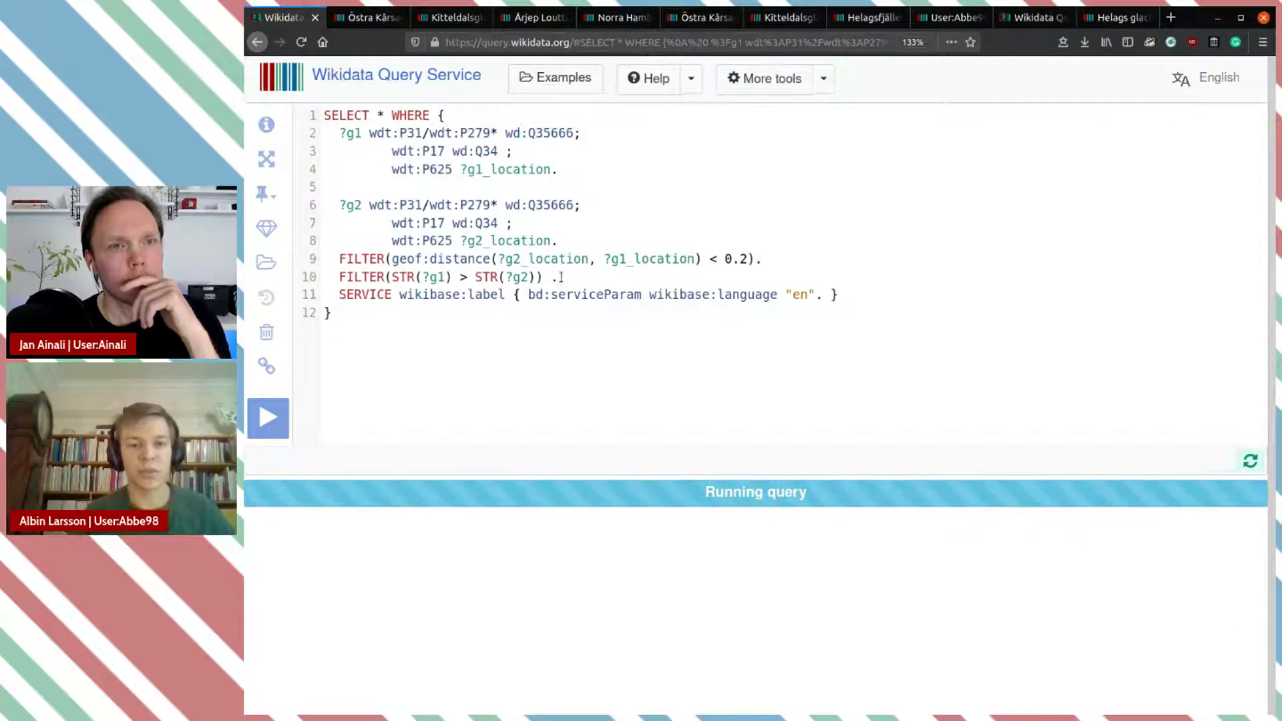
Step: Move the STR comparison filter line above the geof:distance filter and rerun the query
{"action": "left_click_drag", "start_coordinate": [561, 276], "coordinate": [338, 277]}
{"action": "key", "text": "ctrl+c"}
{"action": "key", "text": "BackSpace"}
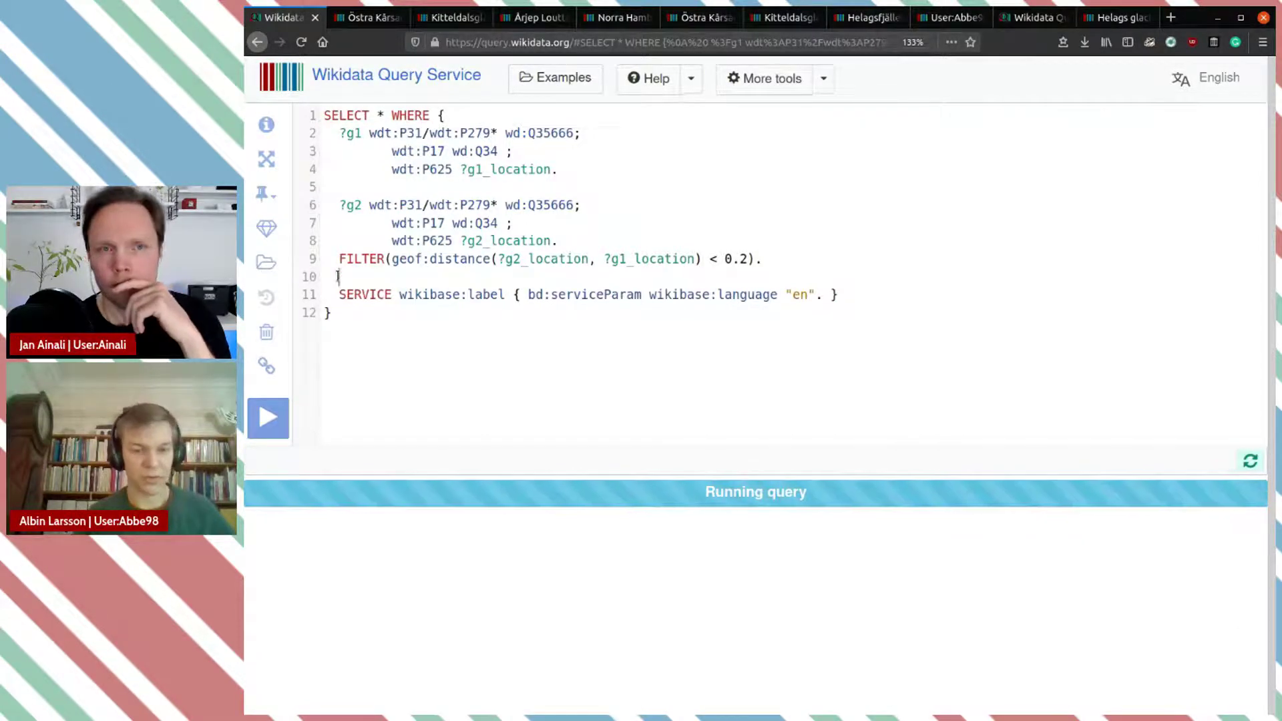
{"action": "key", "text": "BackSpace"}
{"action": "key", "text": "BackSpace"}
{"action": "key", "text": "Up"}
{"action": "key", "text": "Return"}
{"action": "key", "text": "ctrl+v"}
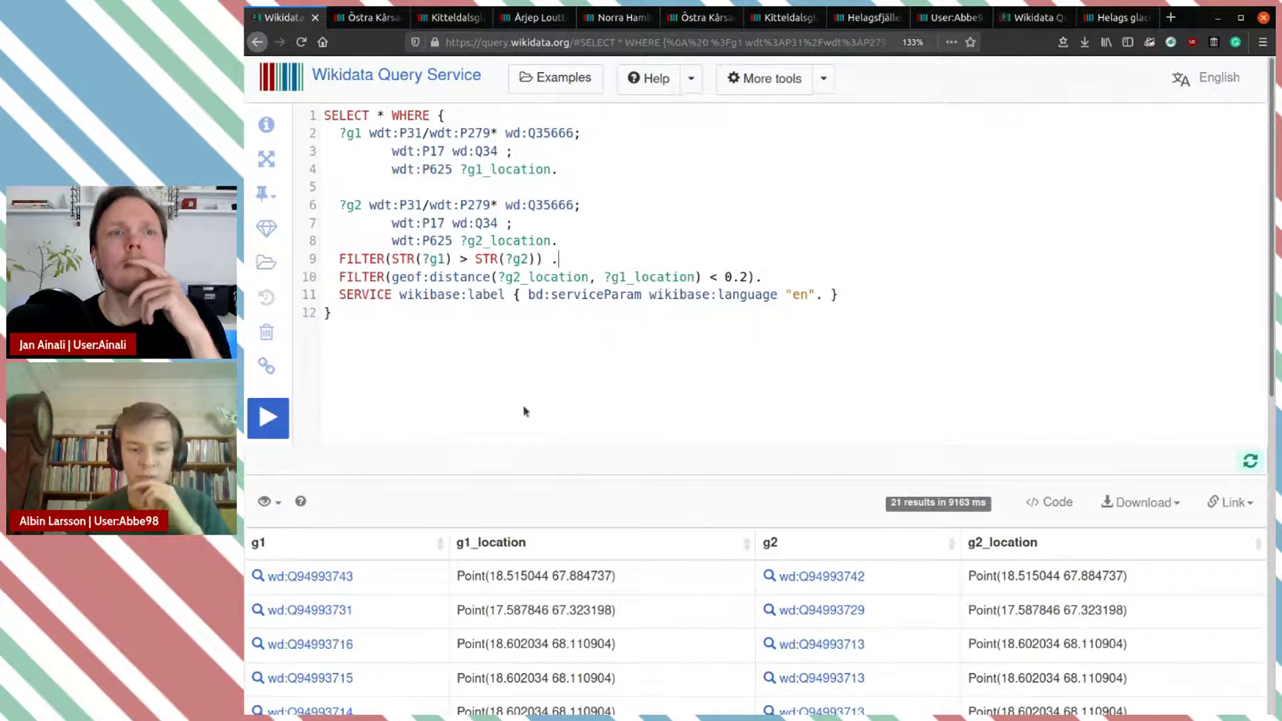
{"action": "scroll", "coordinate": [711, 581], "scroll_direction": "down", "scroll_amount": 3}
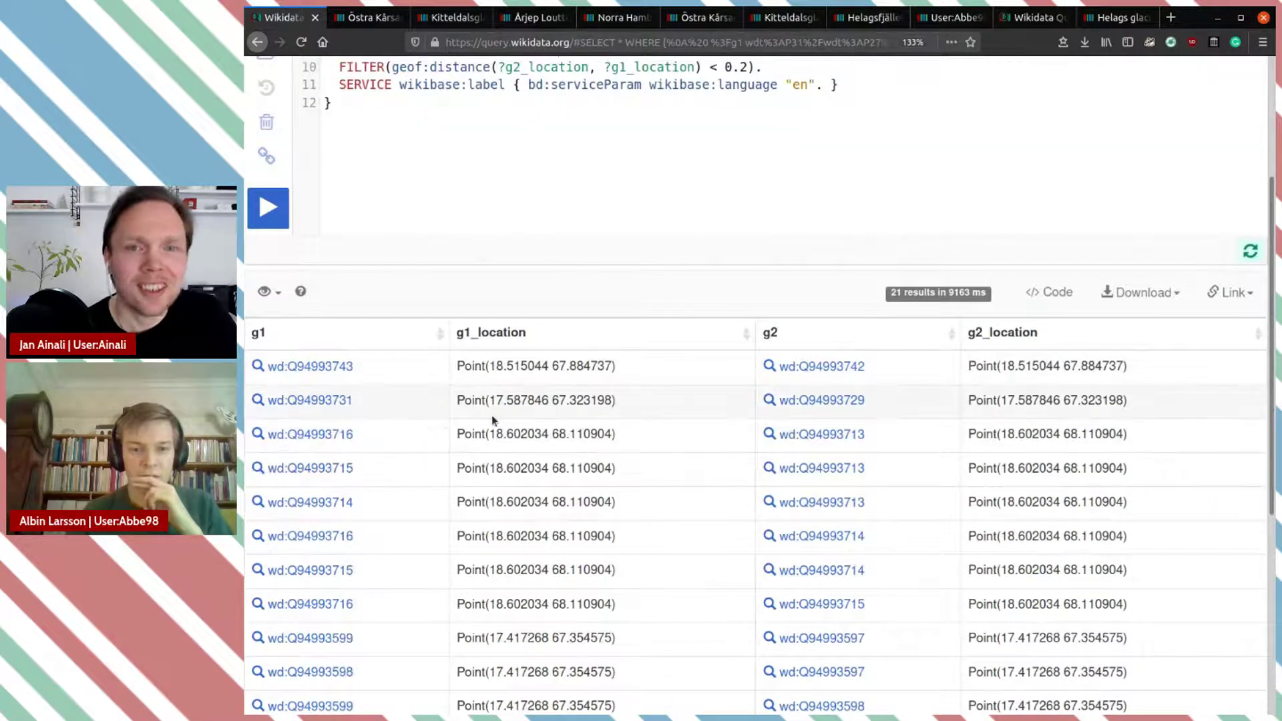
{"action": "scroll", "coordinate": [579, 263], "scroll_direction": "up", "scroll_amount": 3}
{"action": "left_click", "coordinate": [271, 421]}
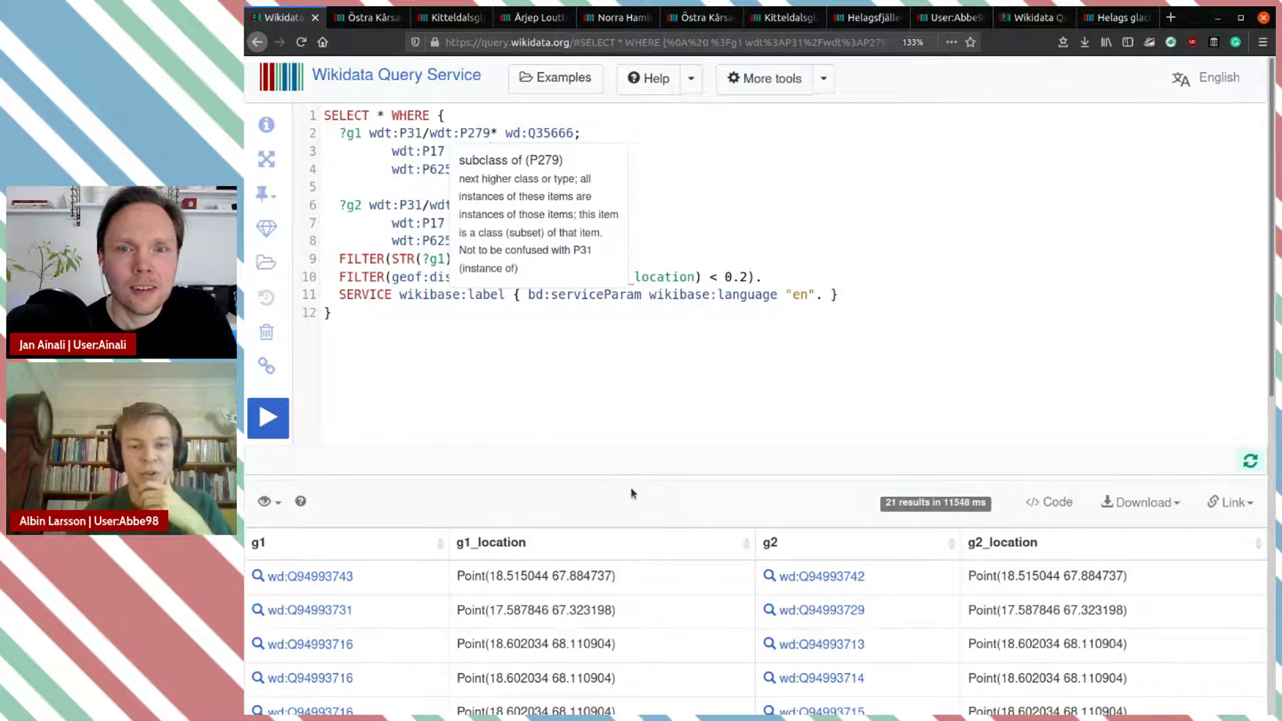
Step: Look through the glacier pairs and their coordinates in the query results
{"action": "scroll", "coordinate": [631, 494], "scroll_direction": "down", "scroll_amount": 5}
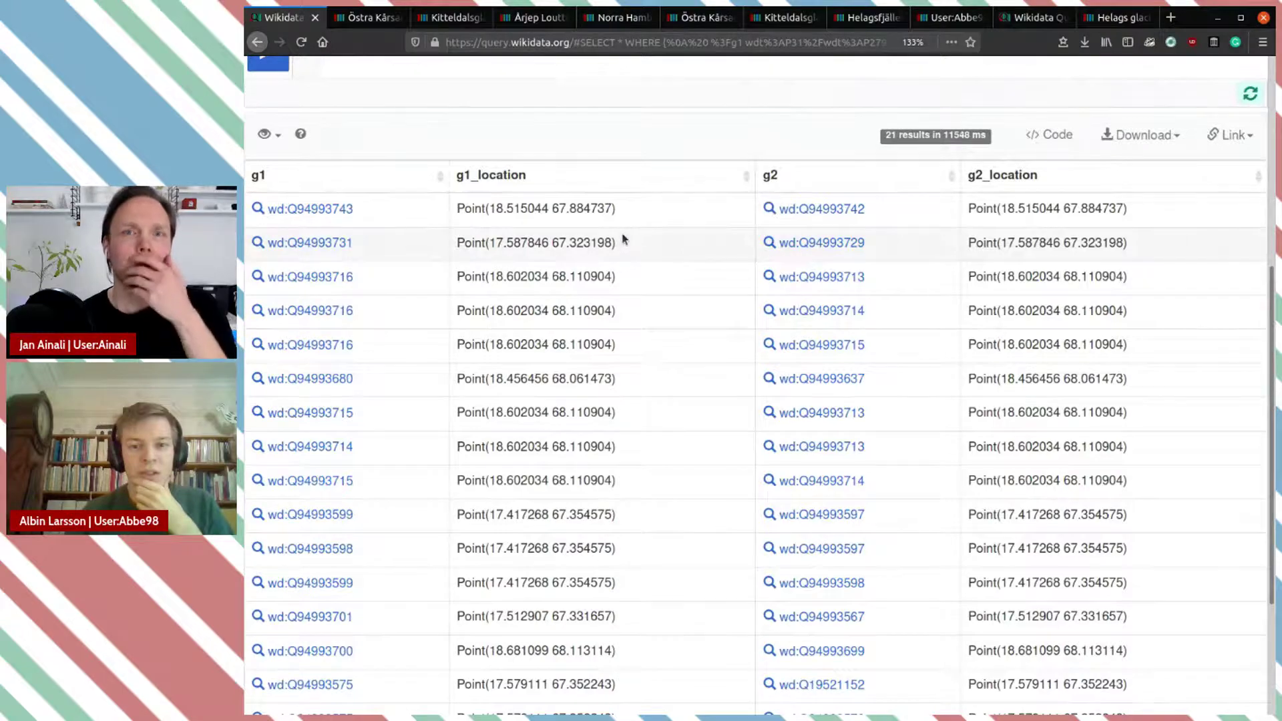
{"action": "scroll", "coordinate": [625, 239], "scroll_direction": "up", "scroll_amount": 5}
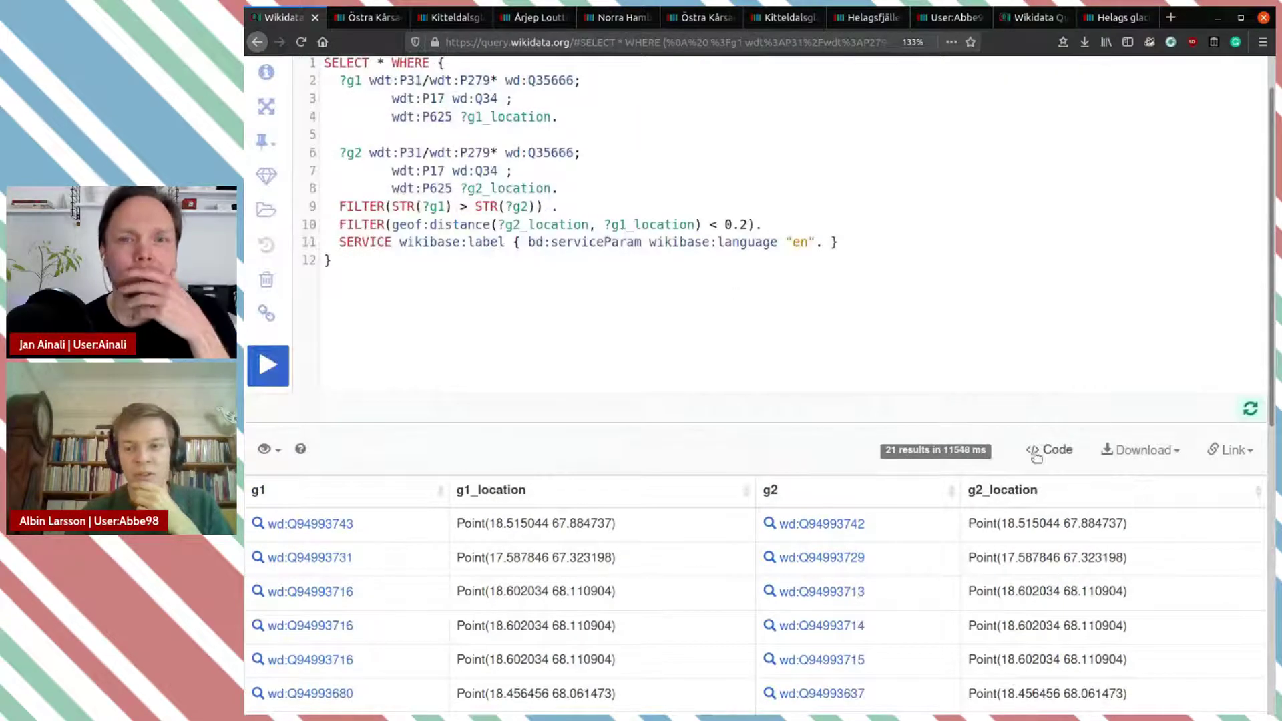
{"action": "scroll", "coordinate": [510, 322], "scroll_direction": "down", "scroll_amount": 5}
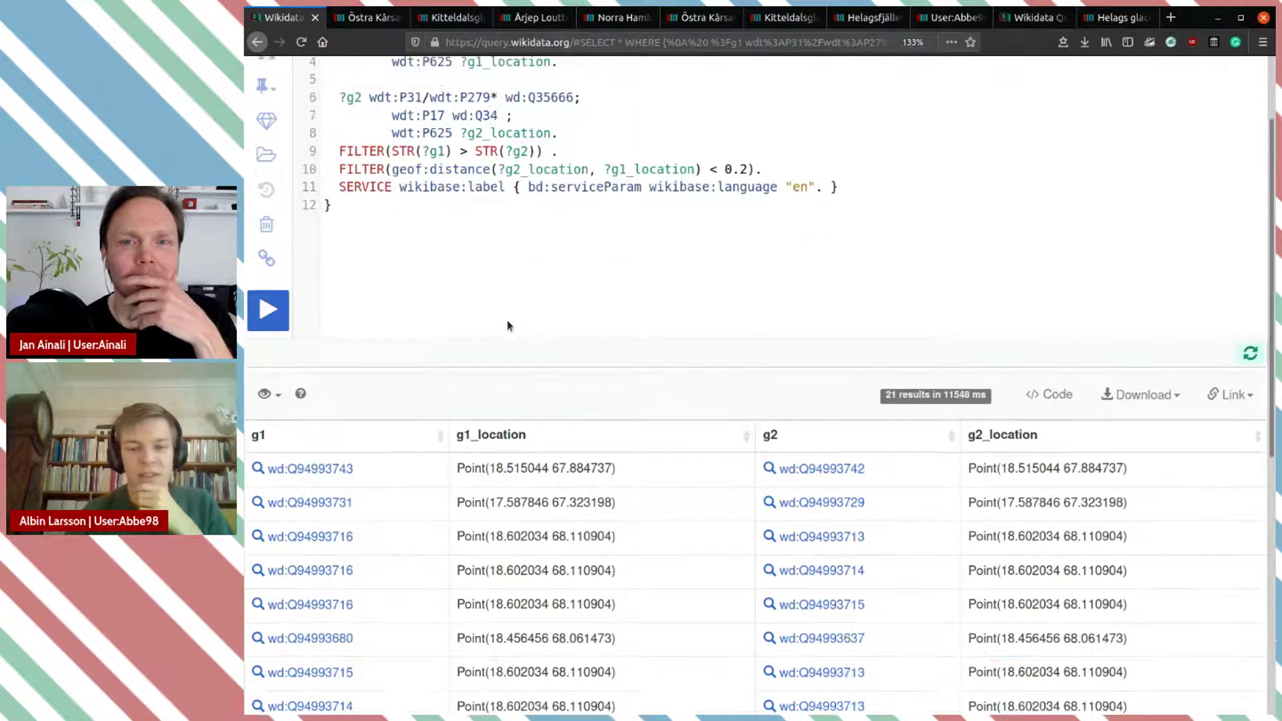
{"action": "scroll", "coordinate": [501, 289], "scroll_direction": "up", "scroll_amount": 6}
{"action": "scroll", "coordinate": [501, 285], "scroll_direction": "down", "scroll_amount": 6}
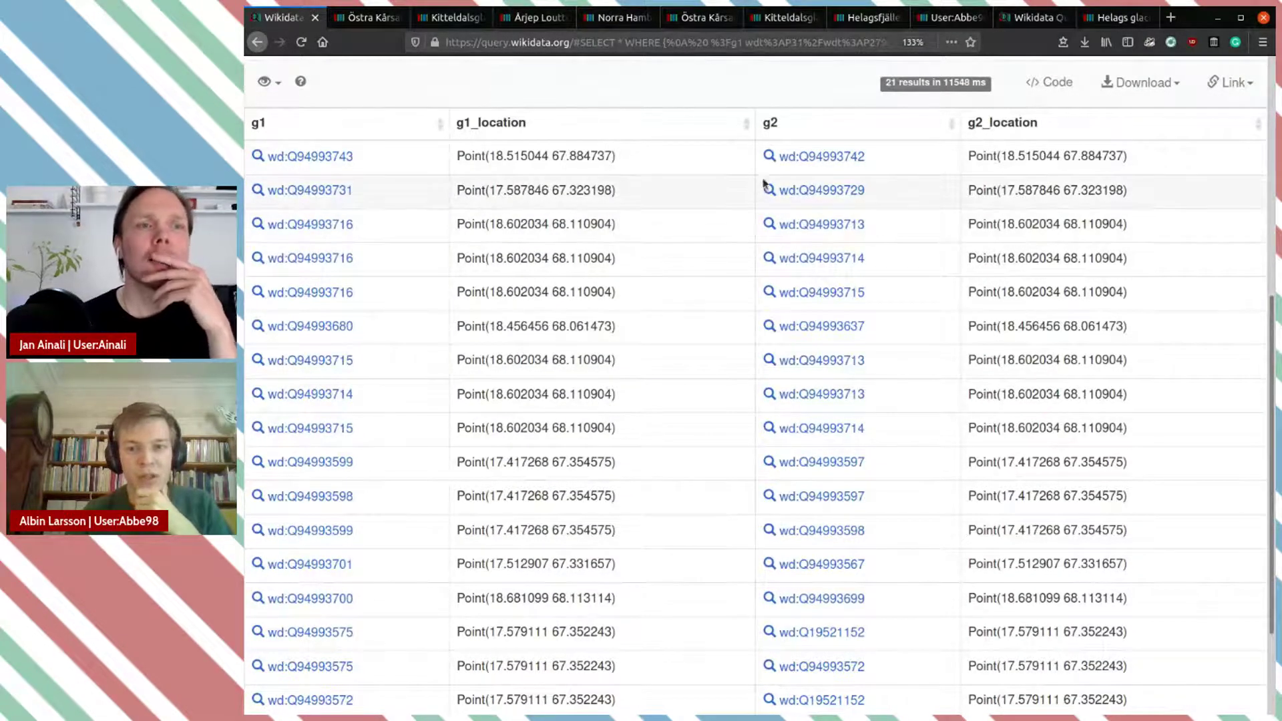
{"action": "middle_click", "coordinate": [350, 194]}
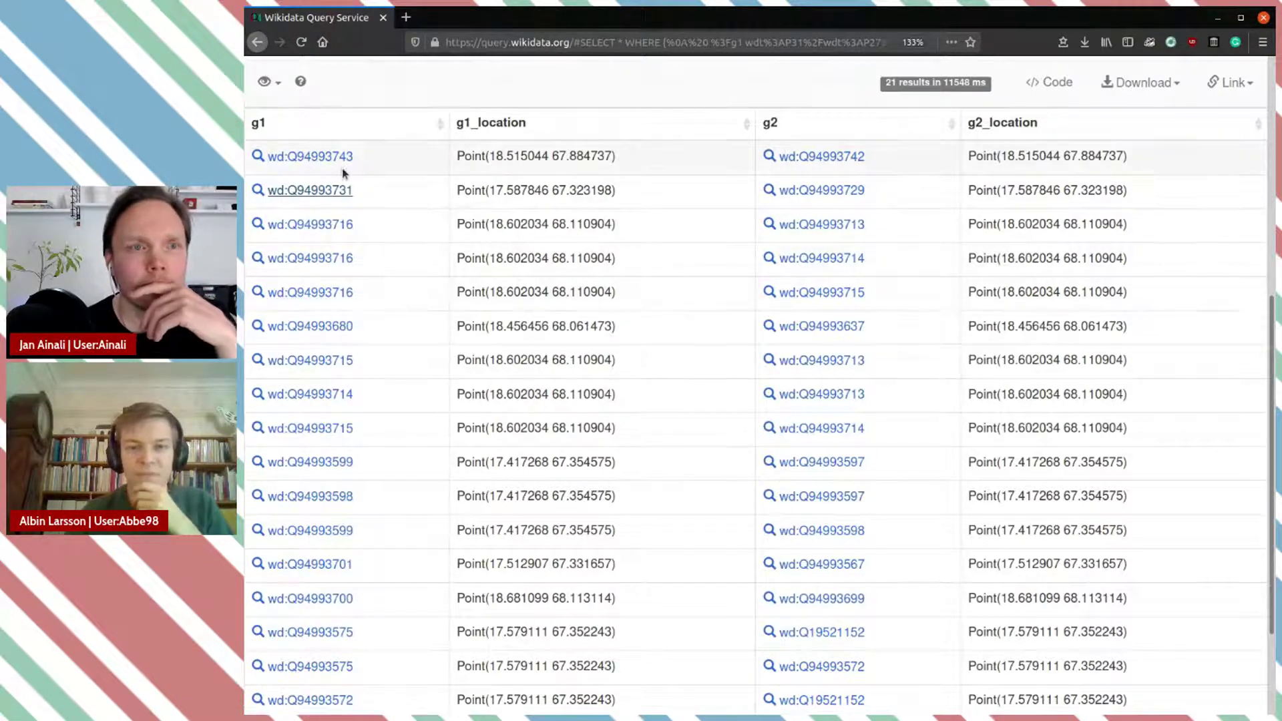
Step: Replace the asterisk in the SELECT clause with ?g1Label ?g2Label
{"action": "scroll", "coordinate": [393, 198], "scroll_direction": "up", "scroll_amount": 5}
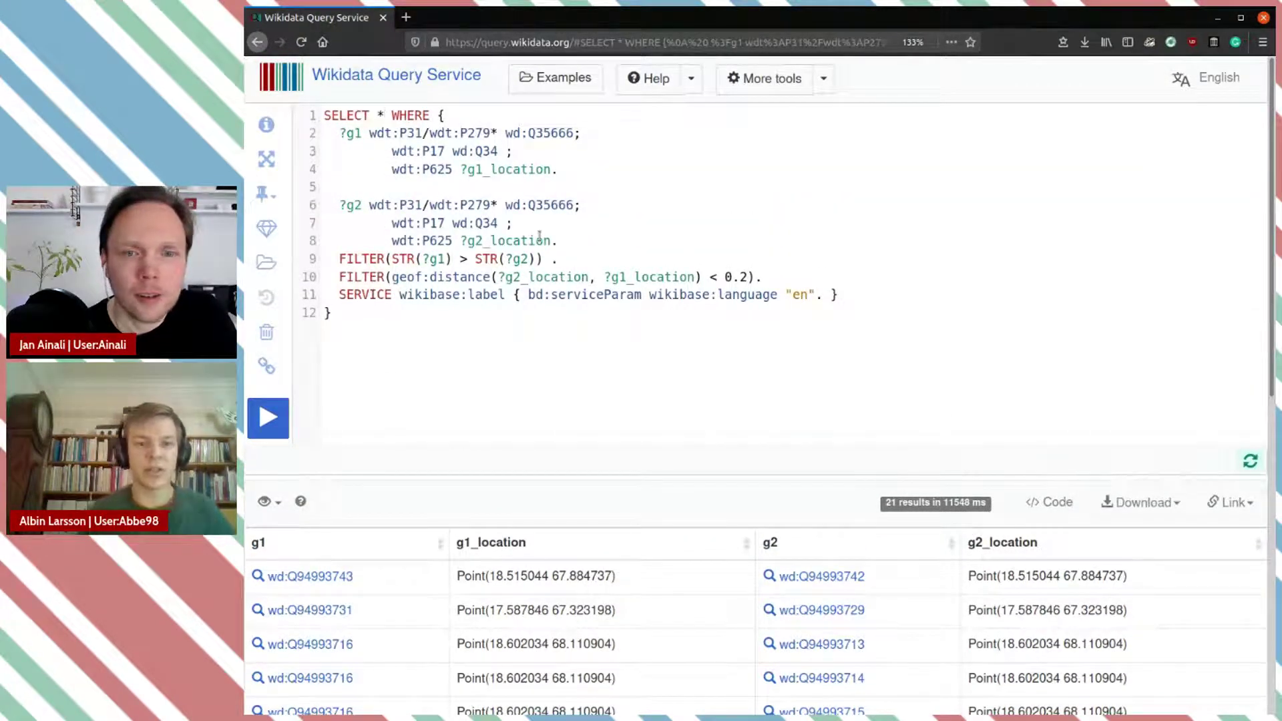
{"action": "key", "text": "BackSpace"}
{"action": "type", "text": "?"}
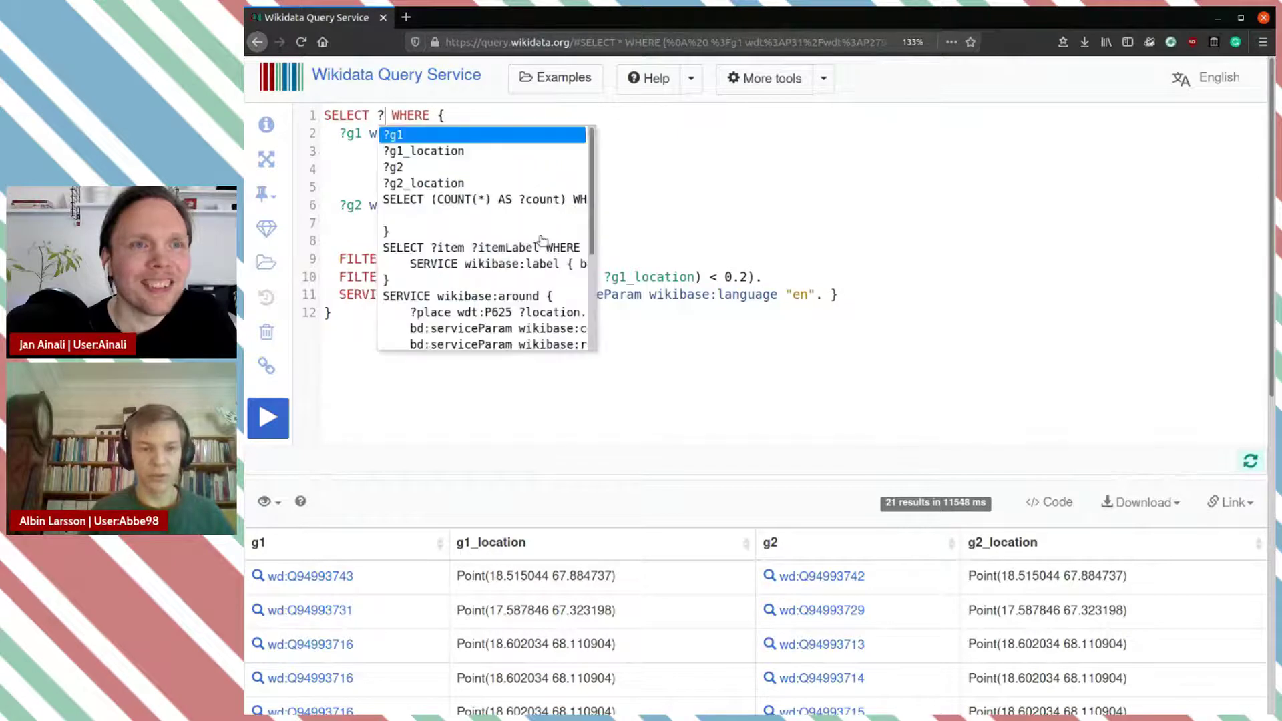
{"action": "type", "text": "g1_"}
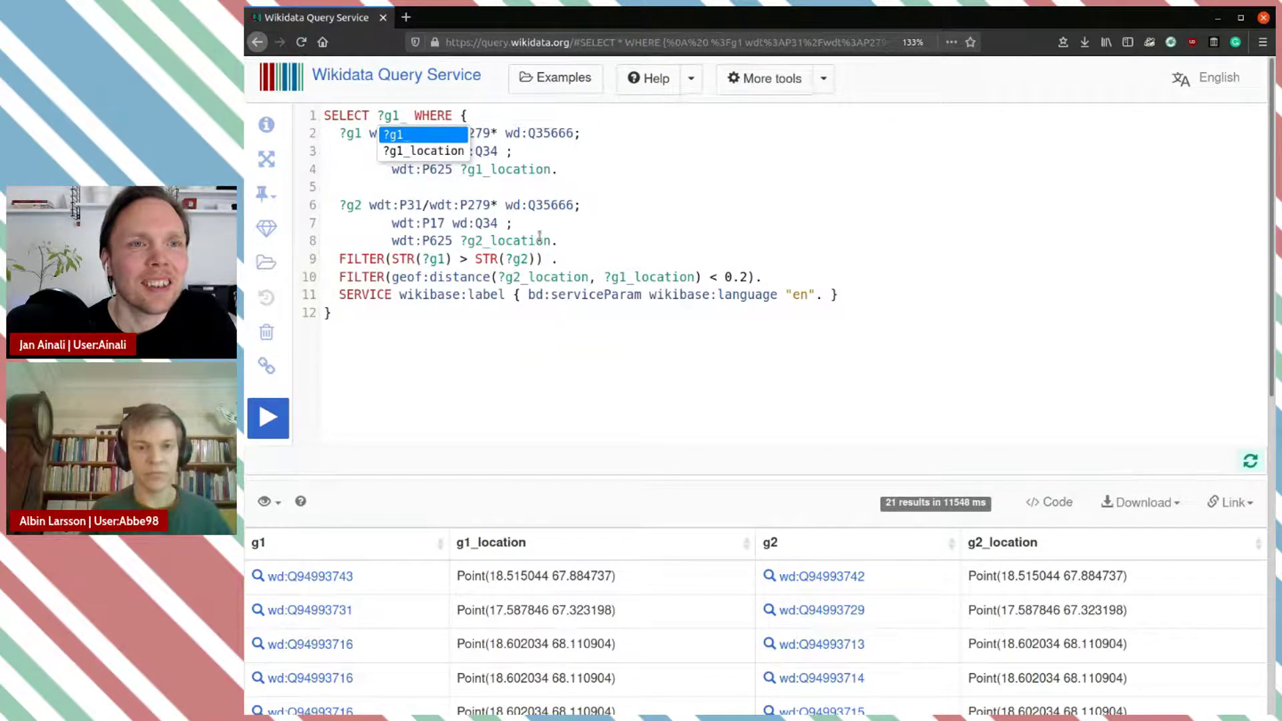
{"action": "key", "text": "BackSpace"}
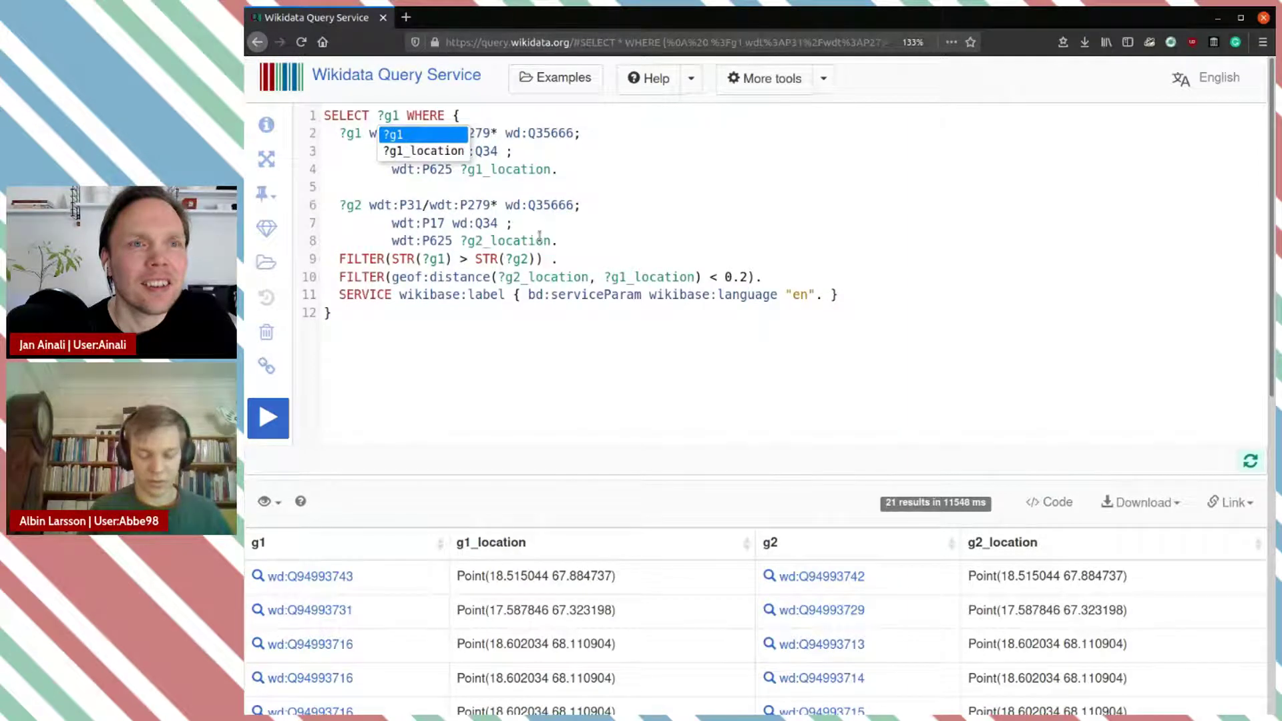
{"action": "type", "text": "Label "}
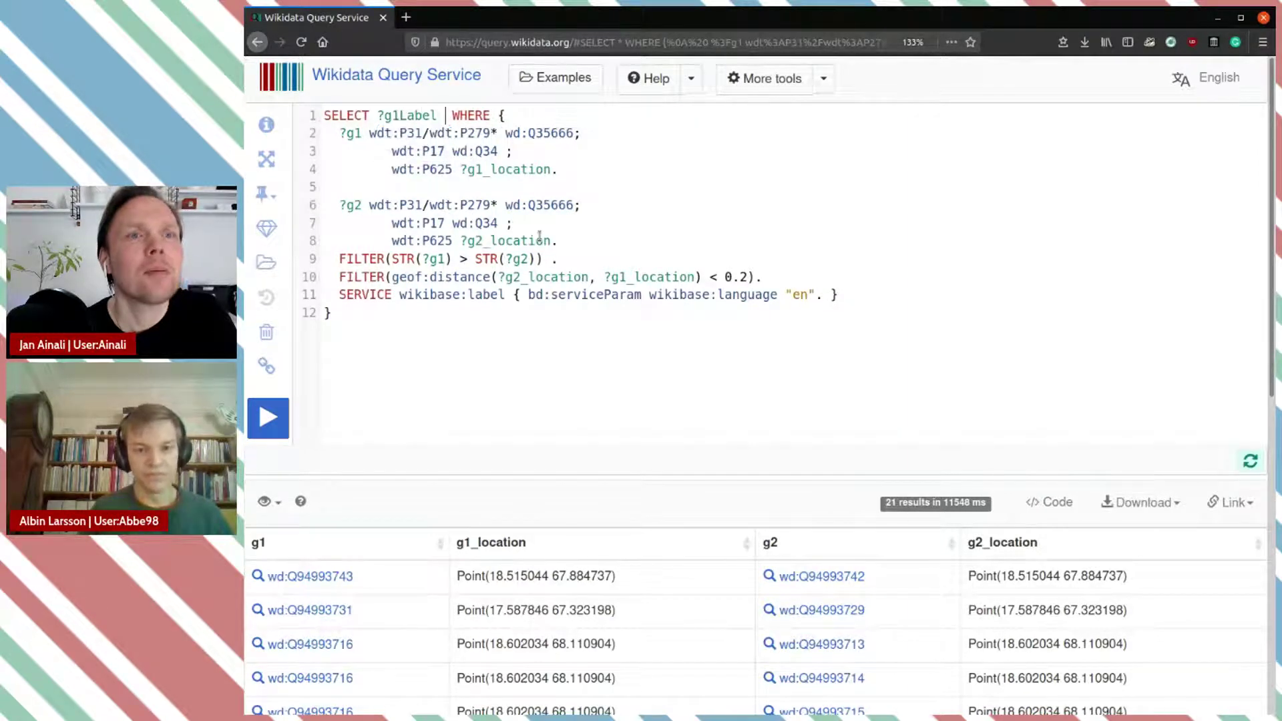
{"action": "type", "text": "?"}
{"action": "key", "text": "Escape"}
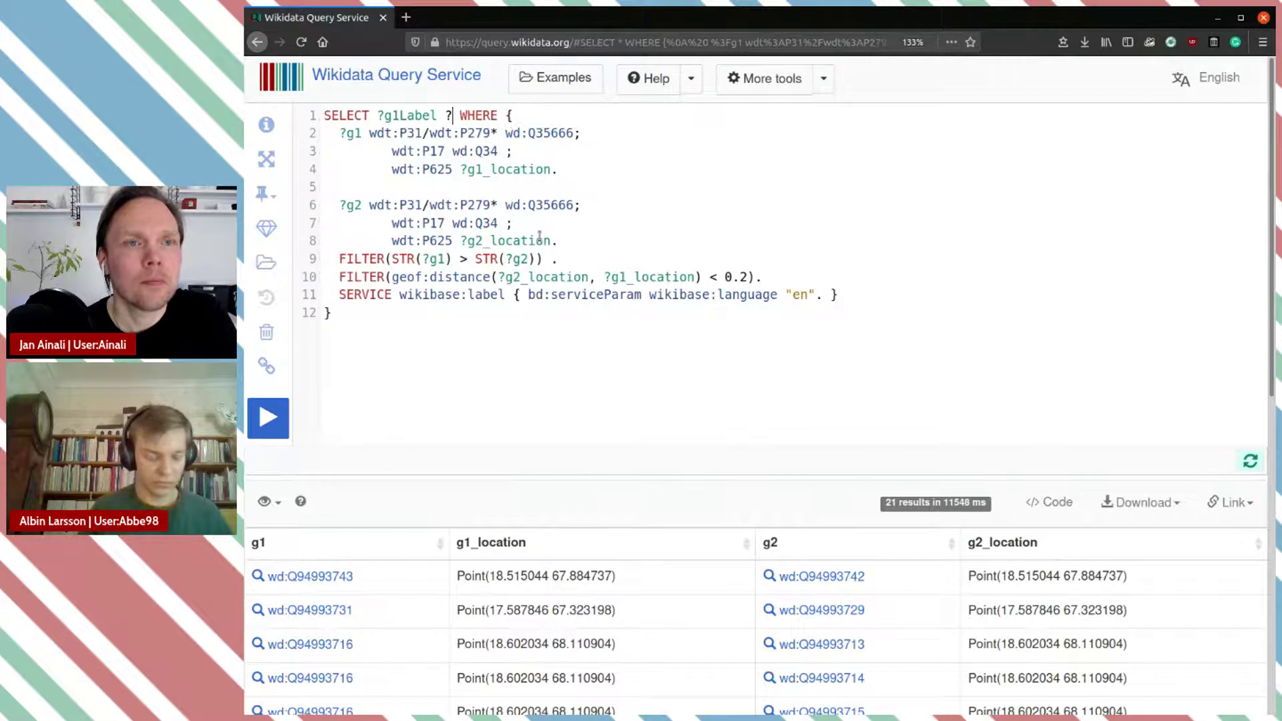
{"action": "type", "text": "g2"}
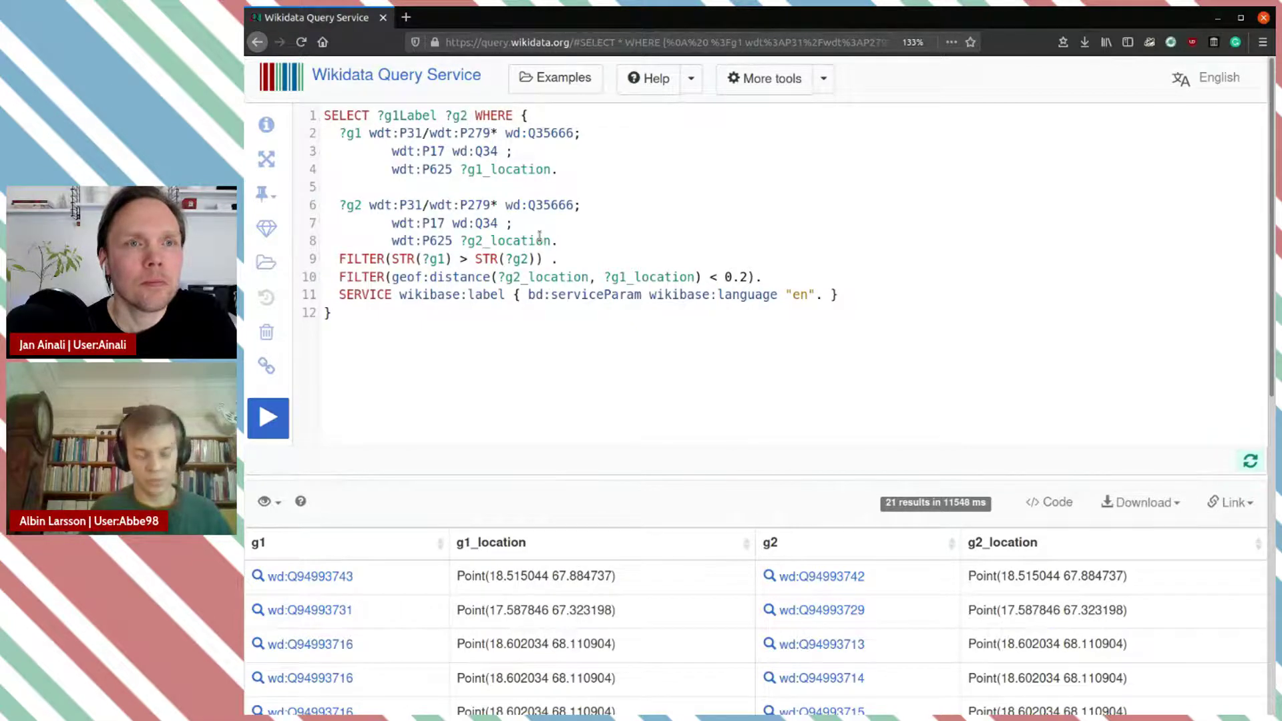
{"action": "type", "text": "Label"}
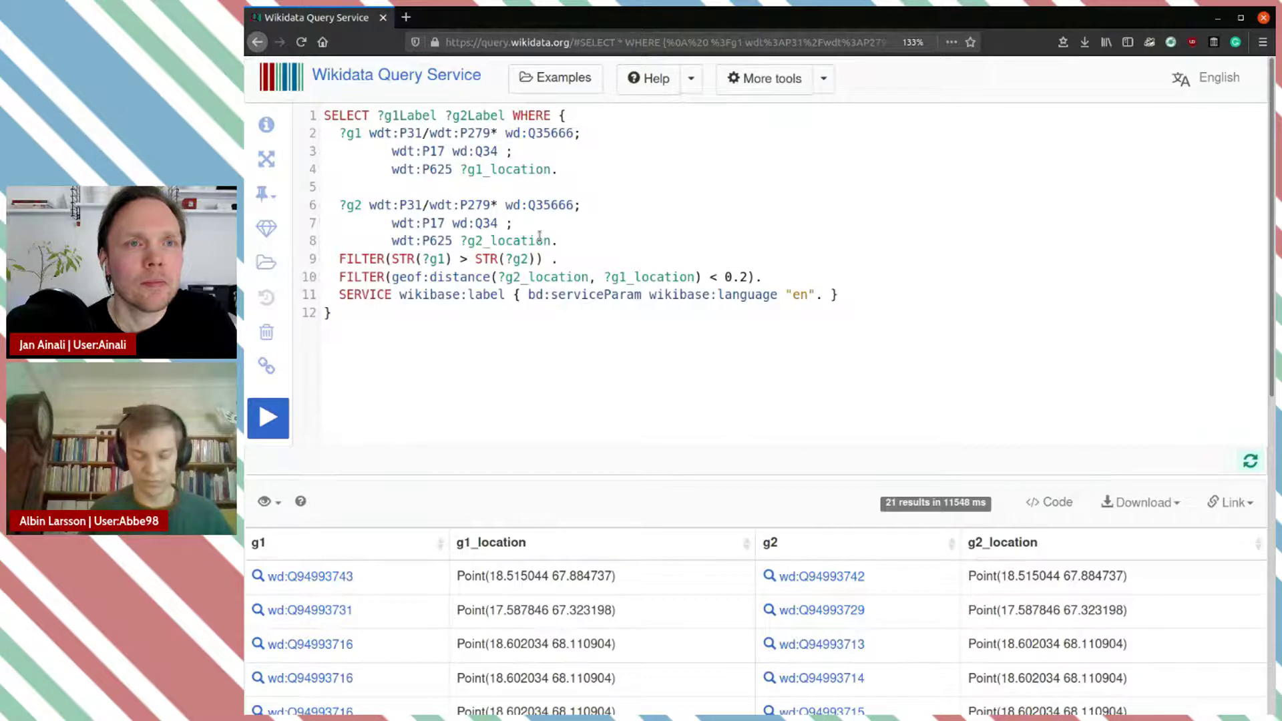
Step: Add ?g1 before ?g1Label and ?g2 before ?g2Label in the SELECT clause, and run the query
{"action": "type", "text": " ?"}
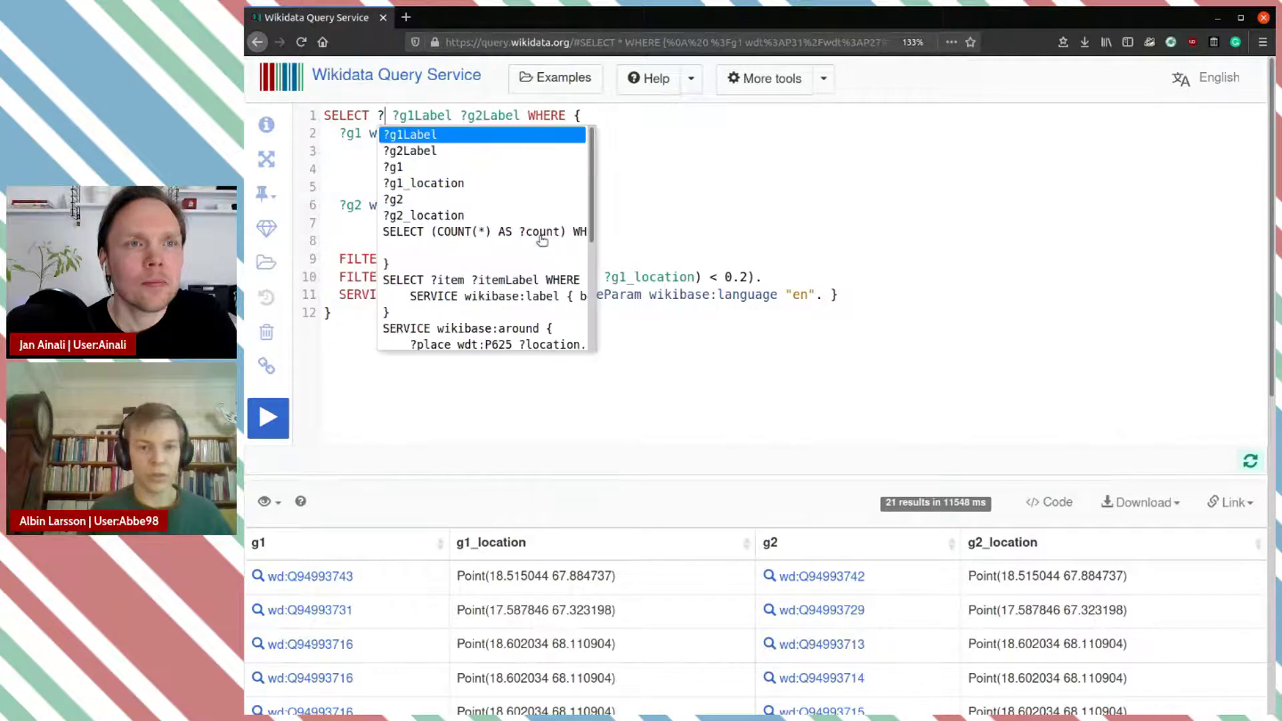
{"action": "type", "text": "g1"}
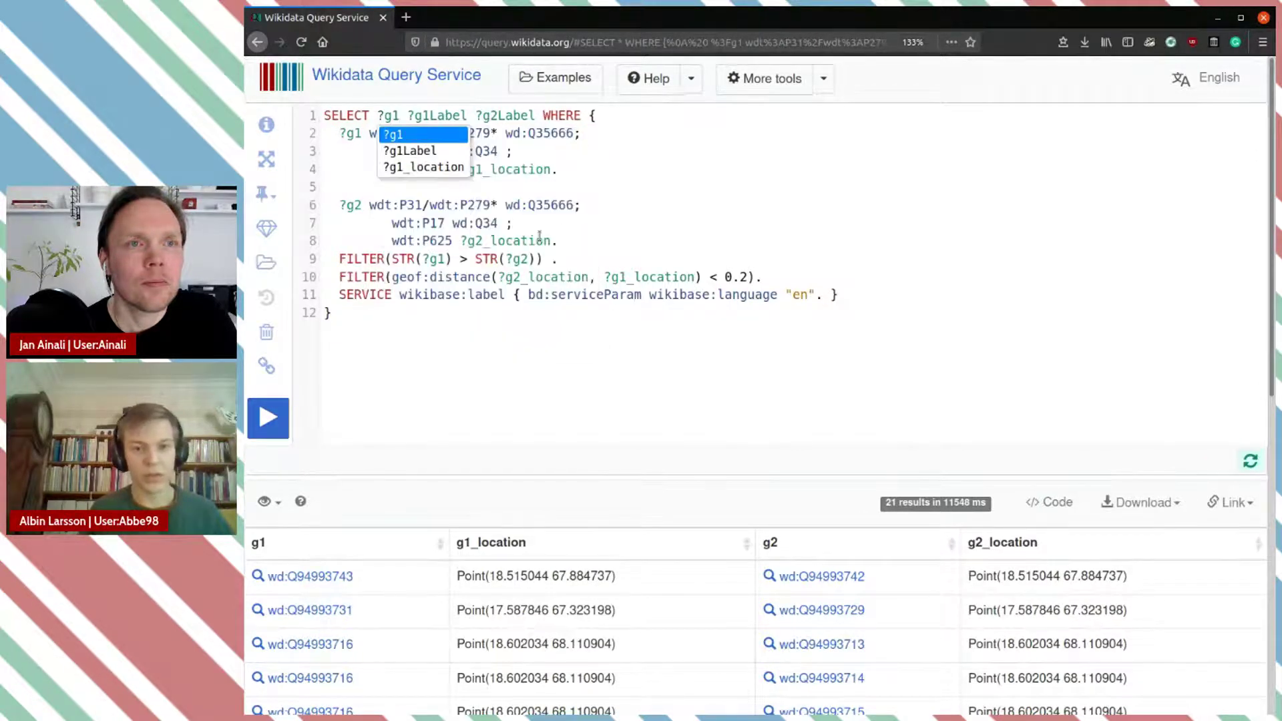
{"action": "key", "text": "ctrl+Right"}
{"action": "key", "text": "ctrl+Right"}
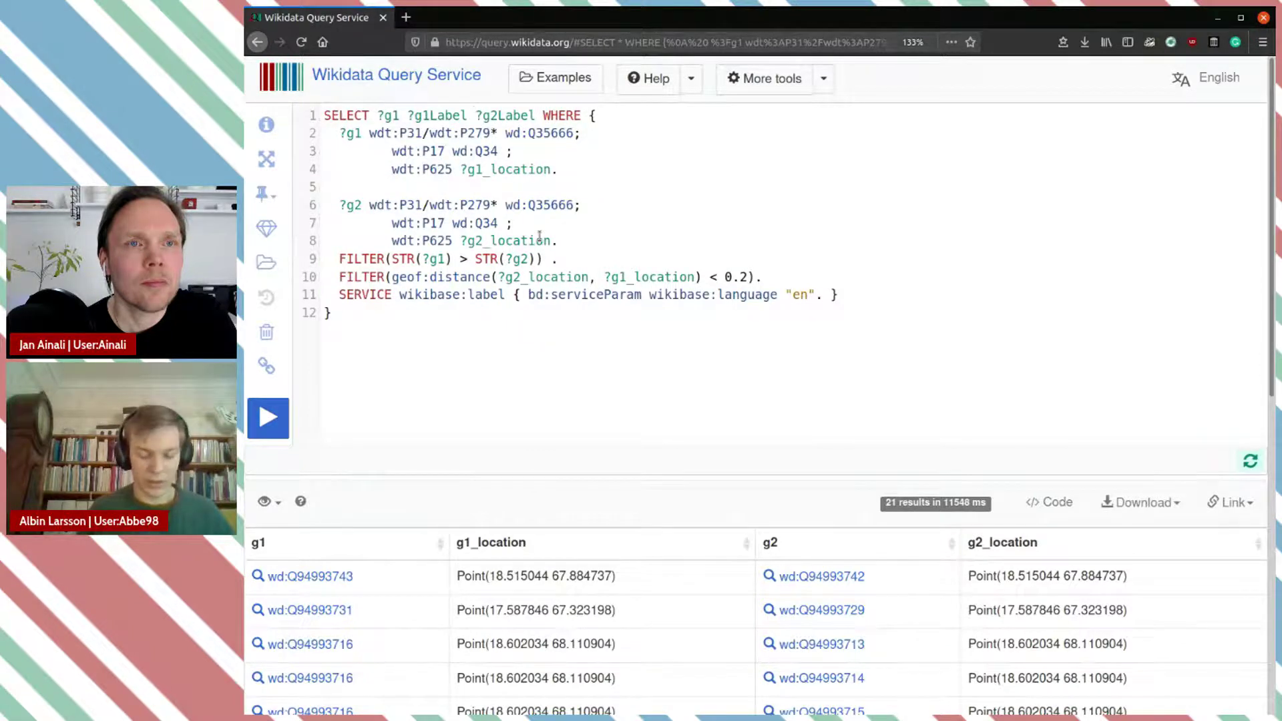
{"action": "type", "text": "?g2"}
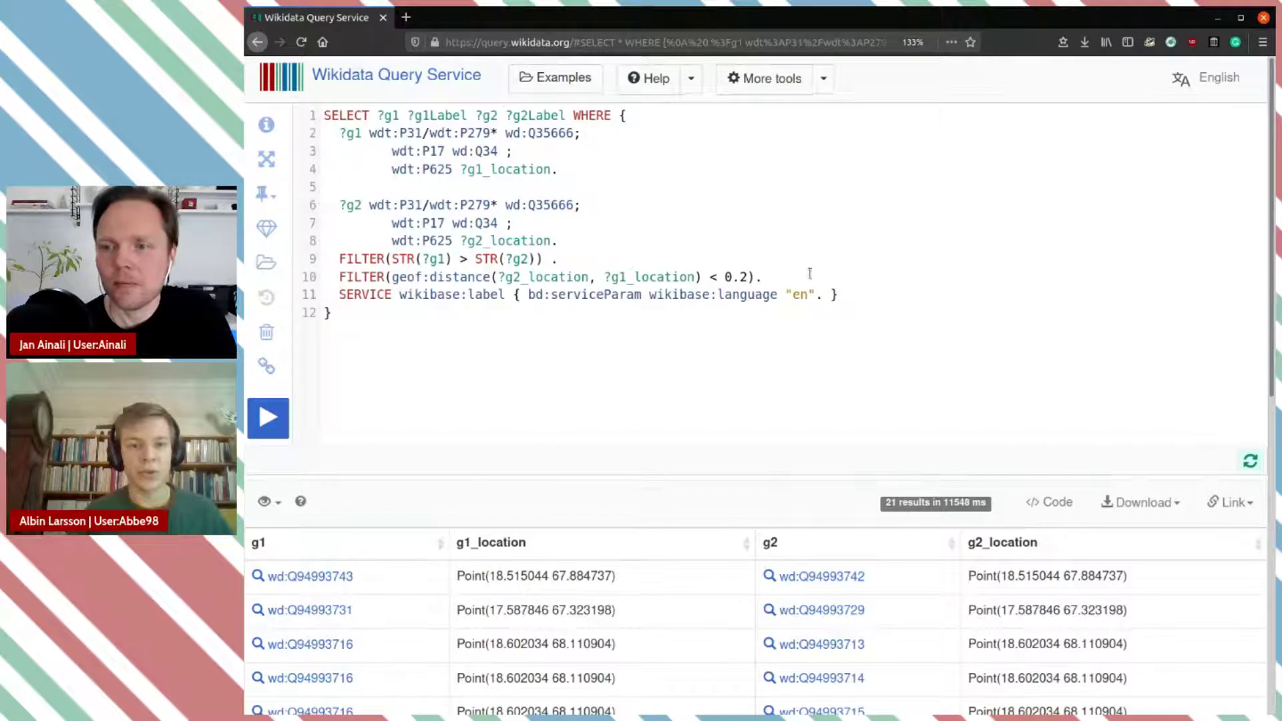
{"action": "left_click", "coordinate": [268, 418]}
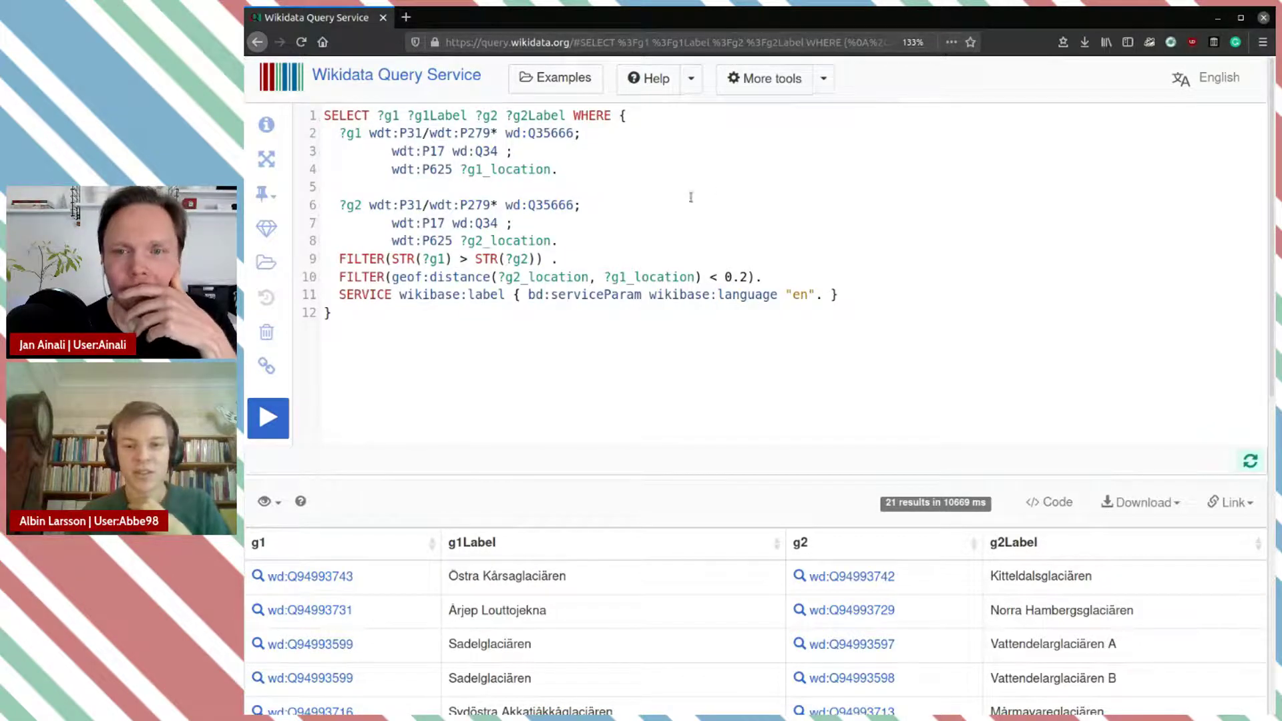
Step: Compare the labels of the paired glaciers in the results, including the pair Skårvaglaciären and Q19521152
{"action": "left_click", "coordinate": [630, 211]}
{"action": "scroll", "coordinate": [629, 211], "scroll_direction": "down", "scroll_amount": 3}
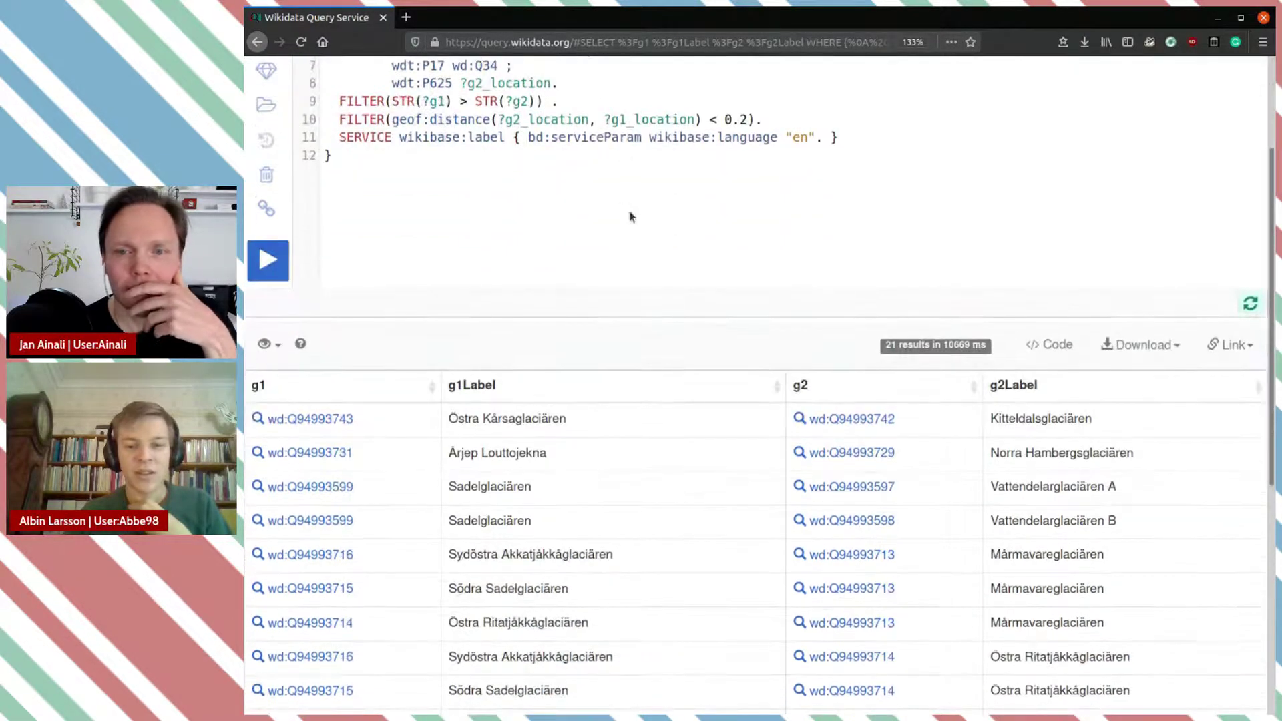
{"action": "scroll", "coordinate": [631, 215], "scroll_direction": "down", "scroll_amount": 2}
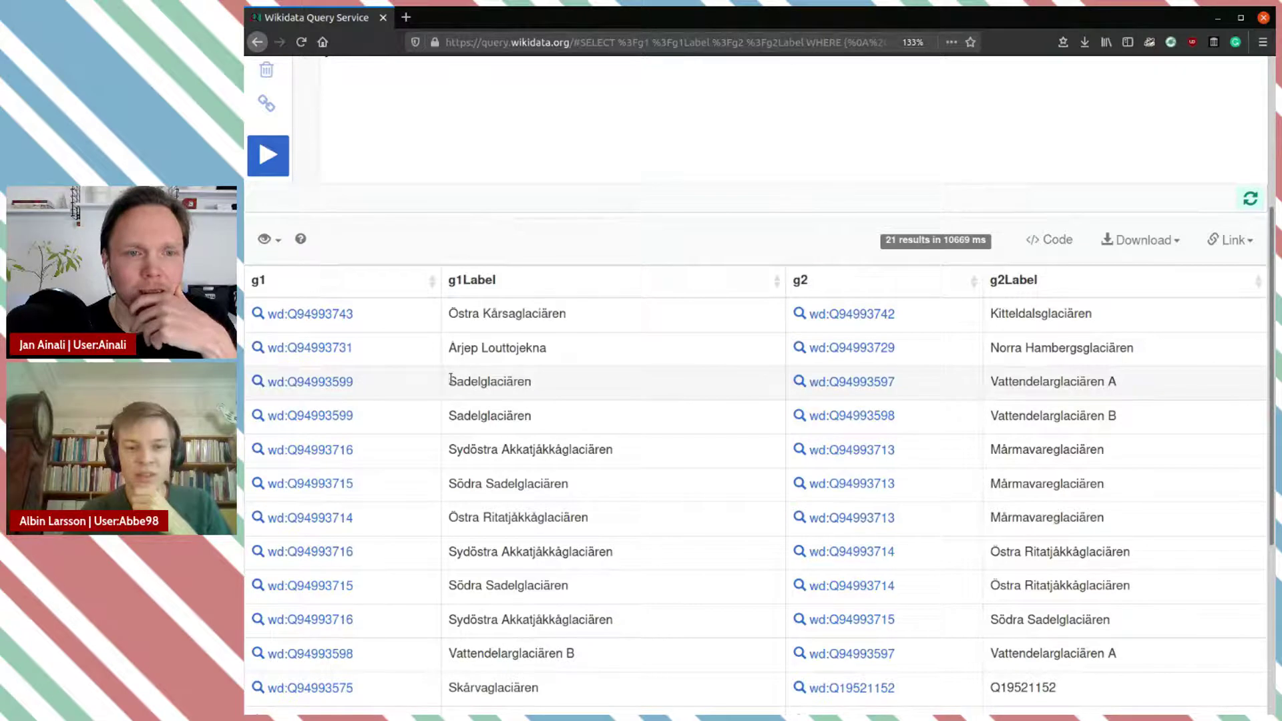
{"action": "scroll", "coordinate": [568, 349], "scroll_direction": "down", "scroll_amount": 1}
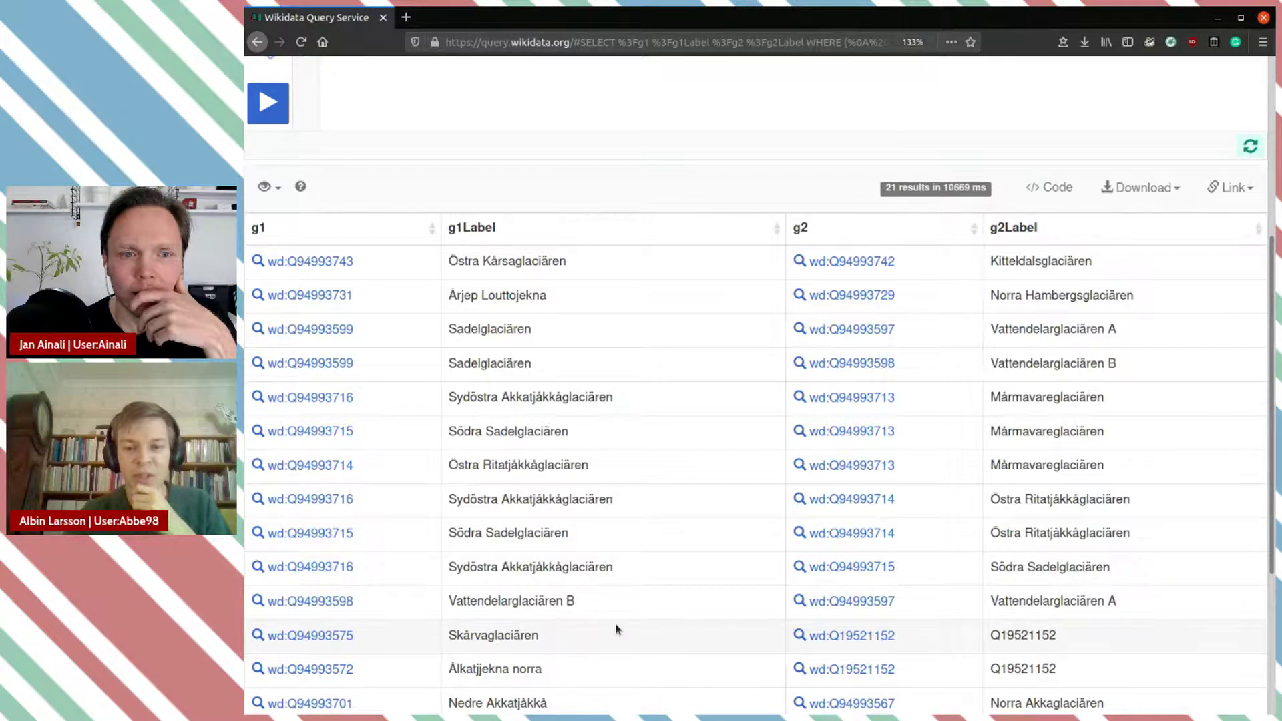
{"action": "scroll", "coordinate": [617, 629], "scroll_direction": "down", "scroll_amount": 3}
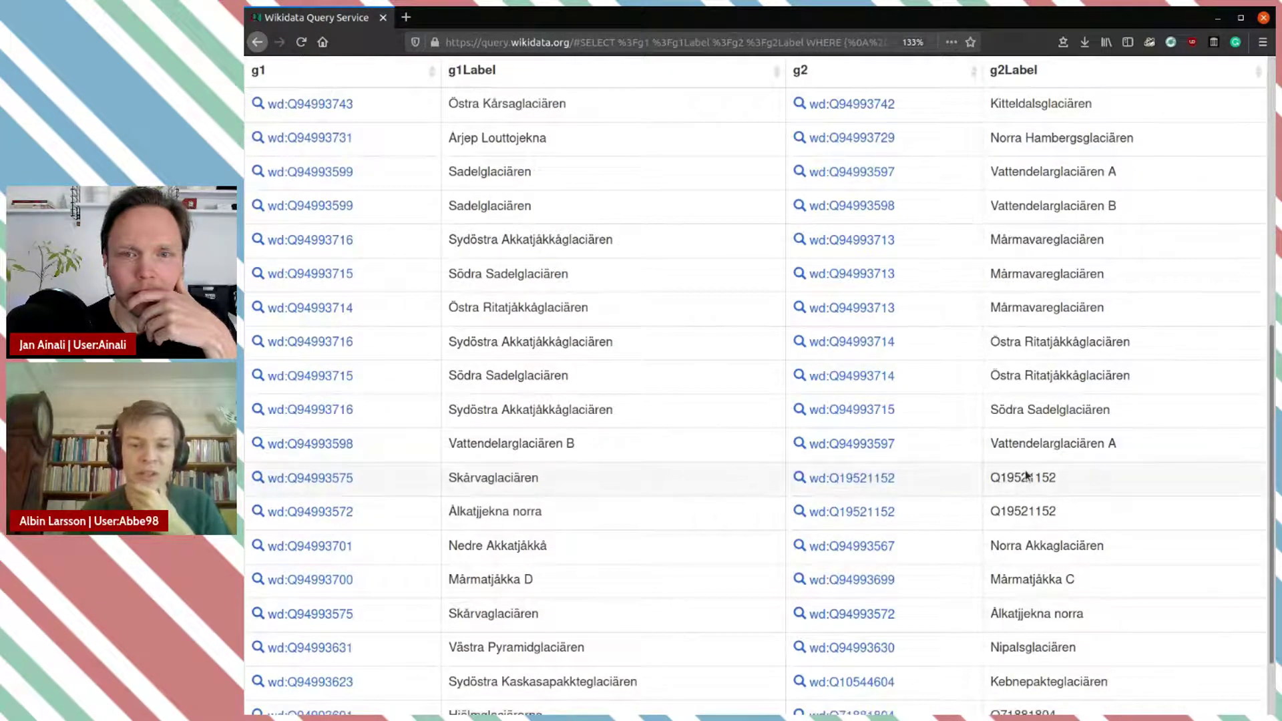
{"action": "double_click", "coordinate": [538, 484]}
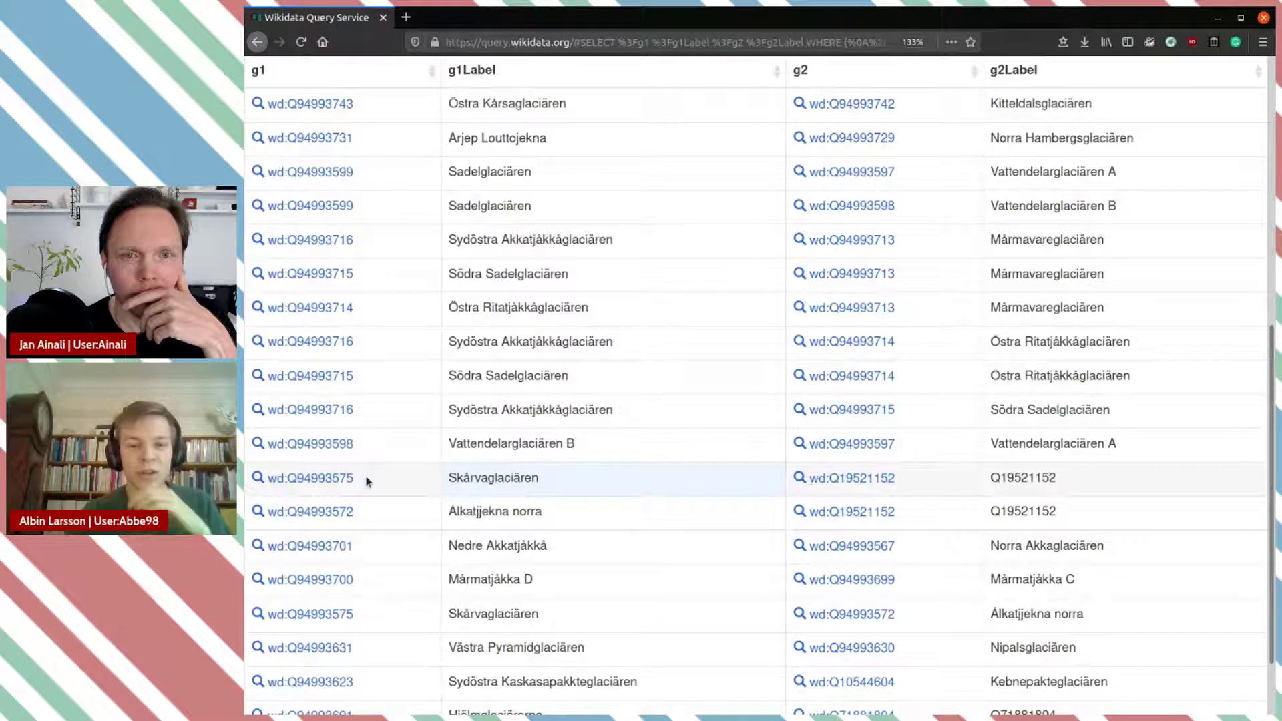
Step: Open the paired items Skårvaglaciären and Q19521152 in separate tabs, and review Skårvaglaciären's statements and identifiers
{"action": "middle_click", "coordinate": [339, 478]}
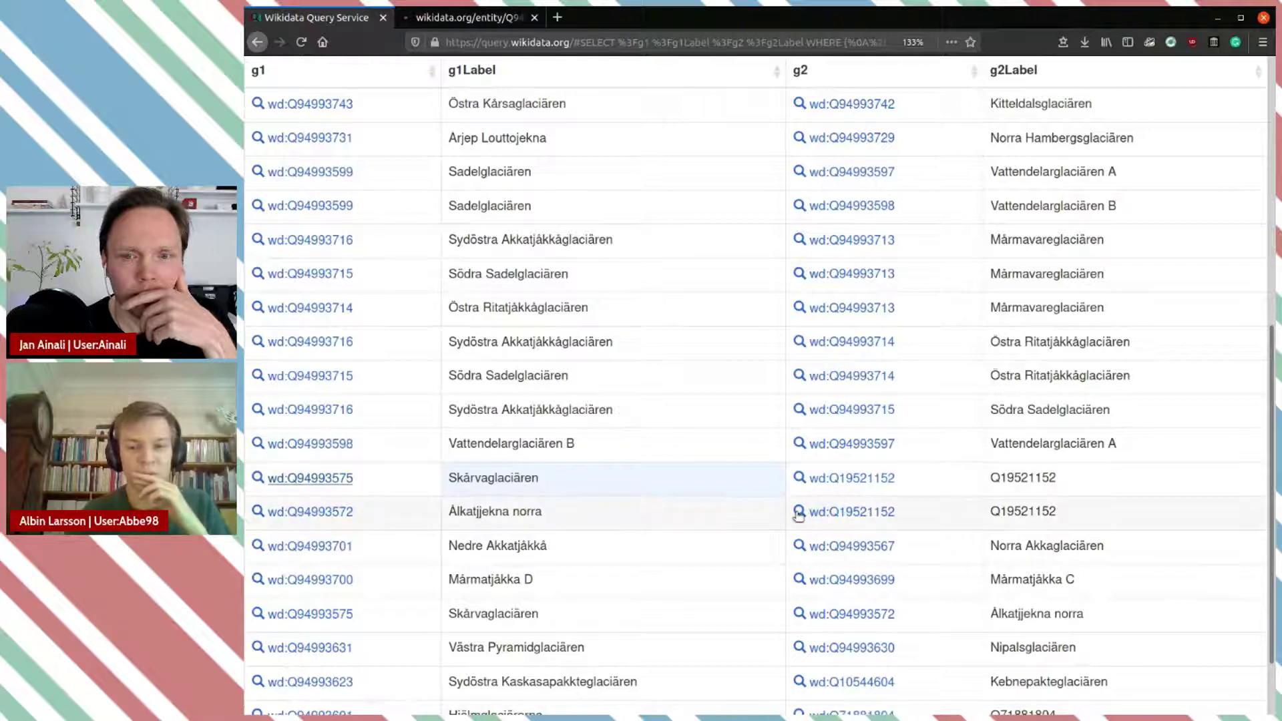
{"action": "middle_click", "coordinate": [847, 478]}
{"action": "left_click", "coordinate": [467, 17]}
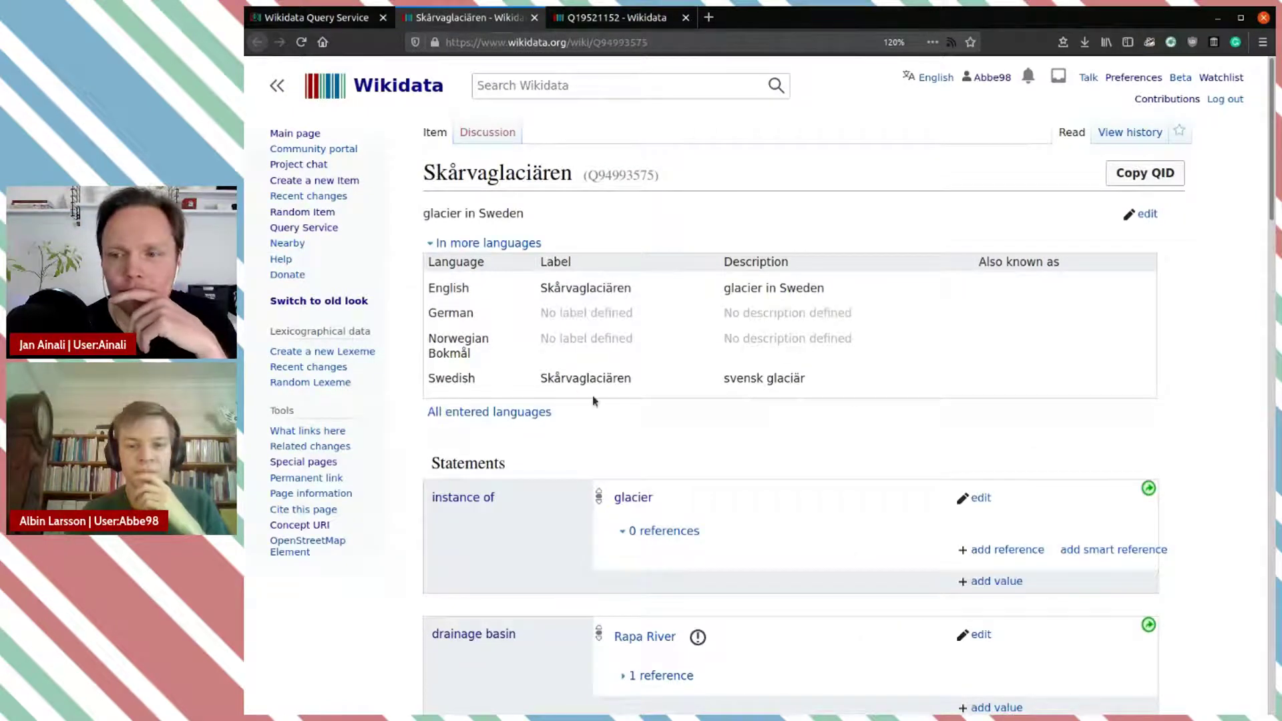
{"action": "scroll", "coordinate": [859, 472], "scroll_direction": "down", "scroll_amount": 9}
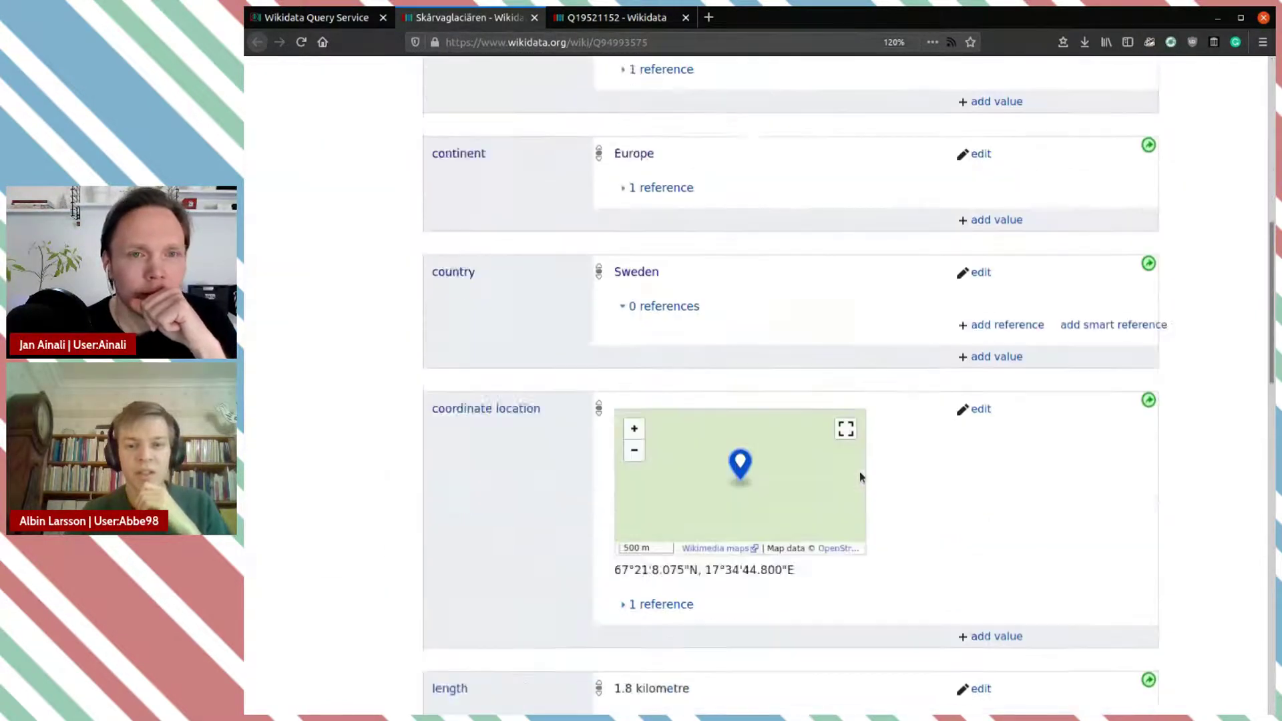
{"action": "scroll", "coordinate": [860, 472], "scroll_direction": "up", "scroll_amount": 4}
{"action": "scroll", "coordinate": [848, 334], "scroll_direction": "down", "scroll_amount": 9}
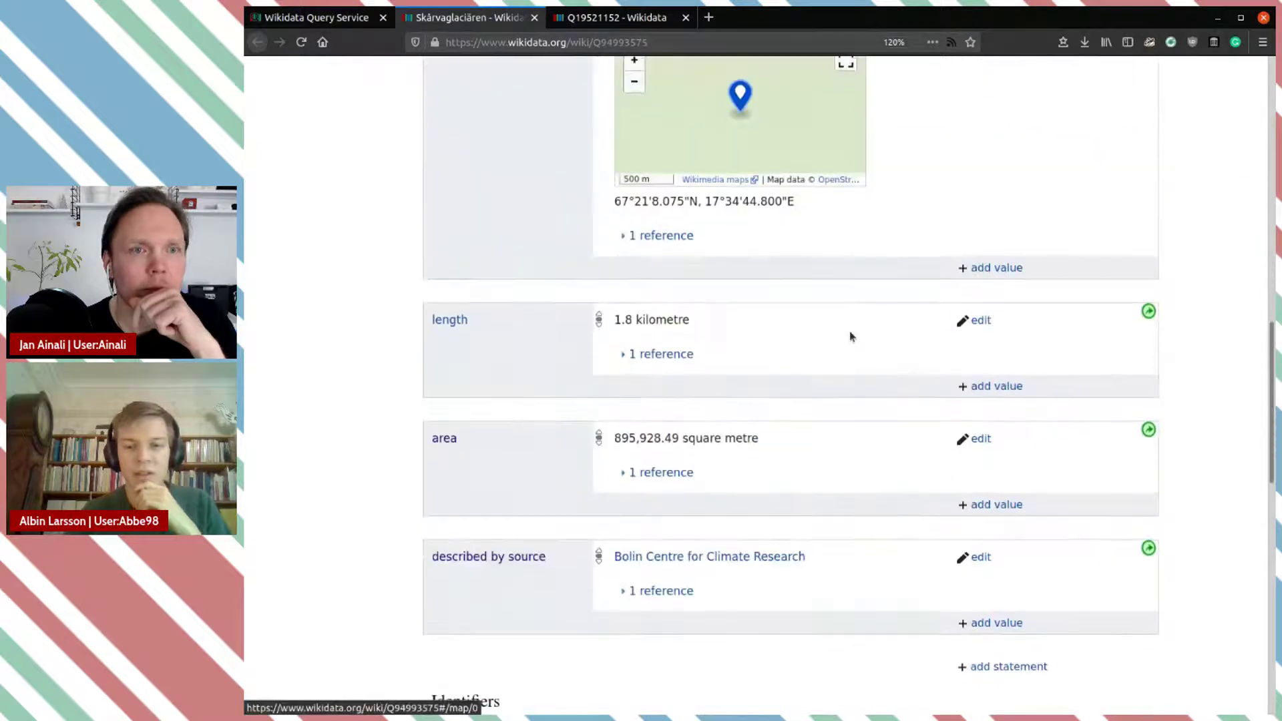
{"action": "scroll", "coordinate": [848, 334], "scroll_direction": "up", "scroll_amount": 3}
{"action": "scroll", "coordinate": [766, 516], "scroll_direction": "down", "scroll_amount": 8}
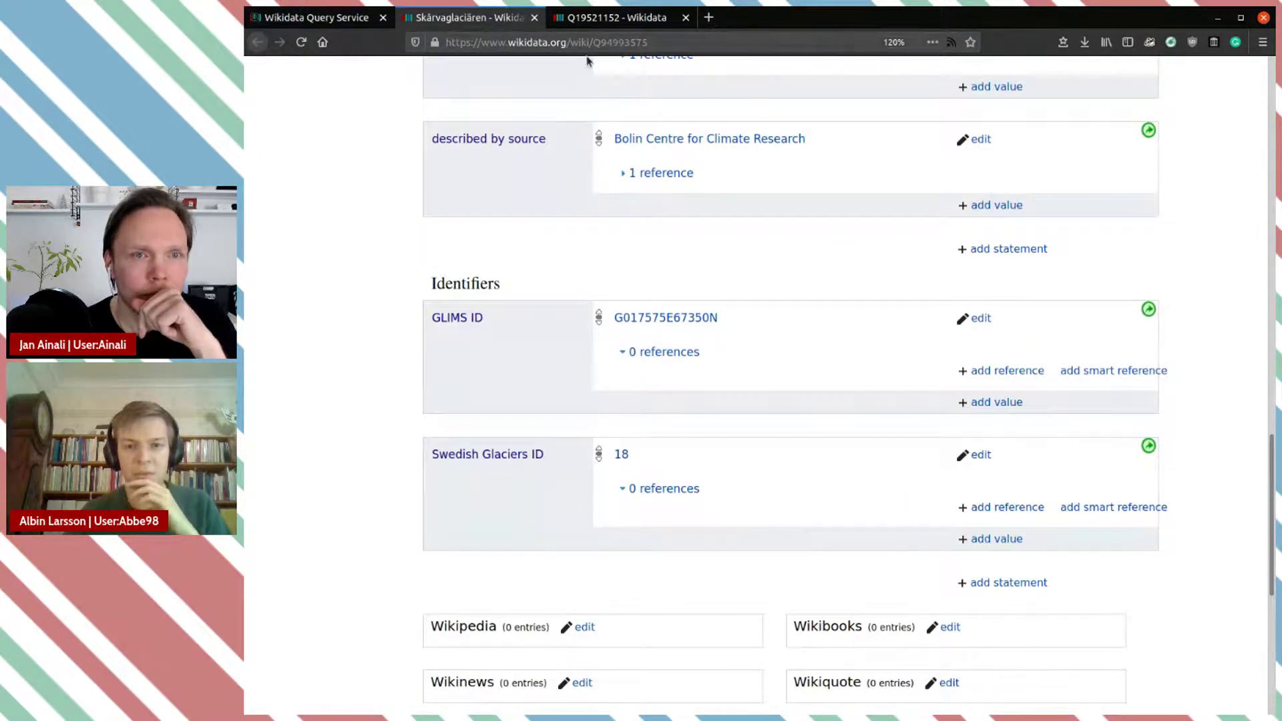
Step: Examine the statements, sitelinks and Swedish label of item Q19521152
{"action": "left_click", "coordinate": [608, 17]}
{"action": "scroll", "coordinate": [860, 495], "scroll_direction": "down", "scroll_amount": 5}
{"action": "scroll", "coordinate": [860, 494], "scroll_direction": "down", "scroll_amount": 8}
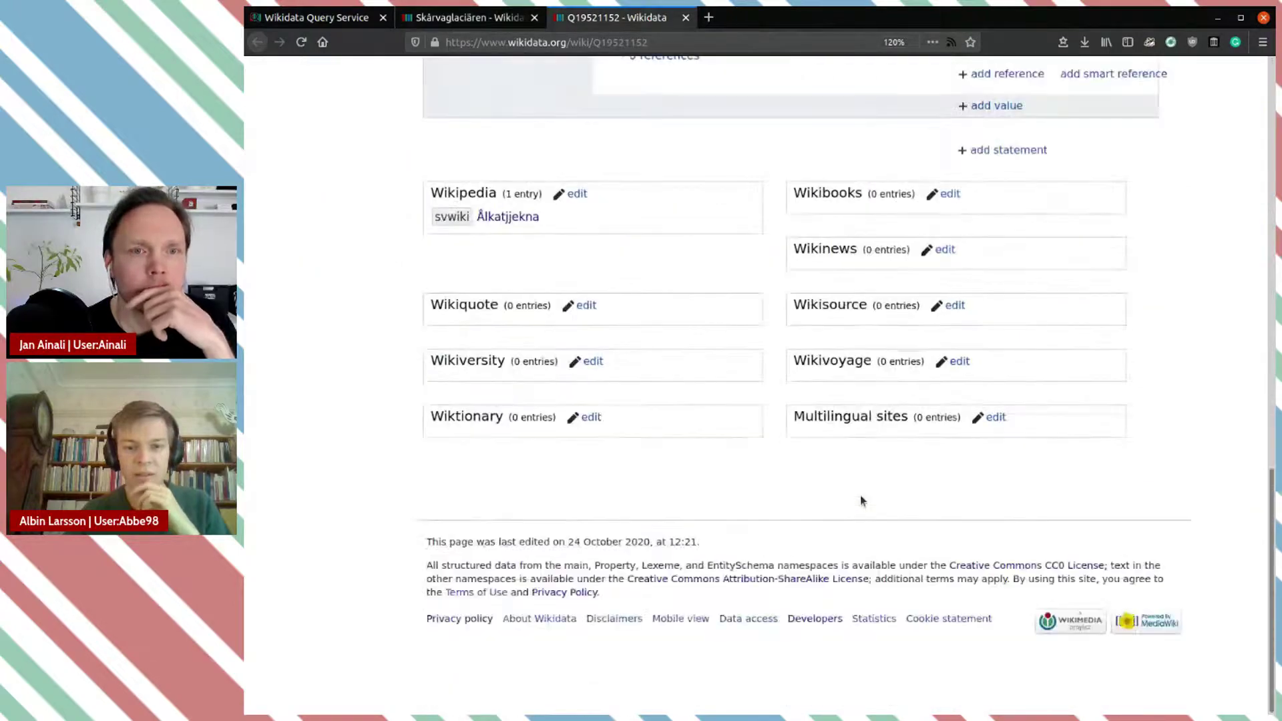
{"action": "scroll", "coordinate": [858, 495], "scroll_direction": "up", "scroll_amount": 10}
{"action": "scroll", "coordinate": [800, 437], "scroll_direction": "up", "scroll_amount": 2}
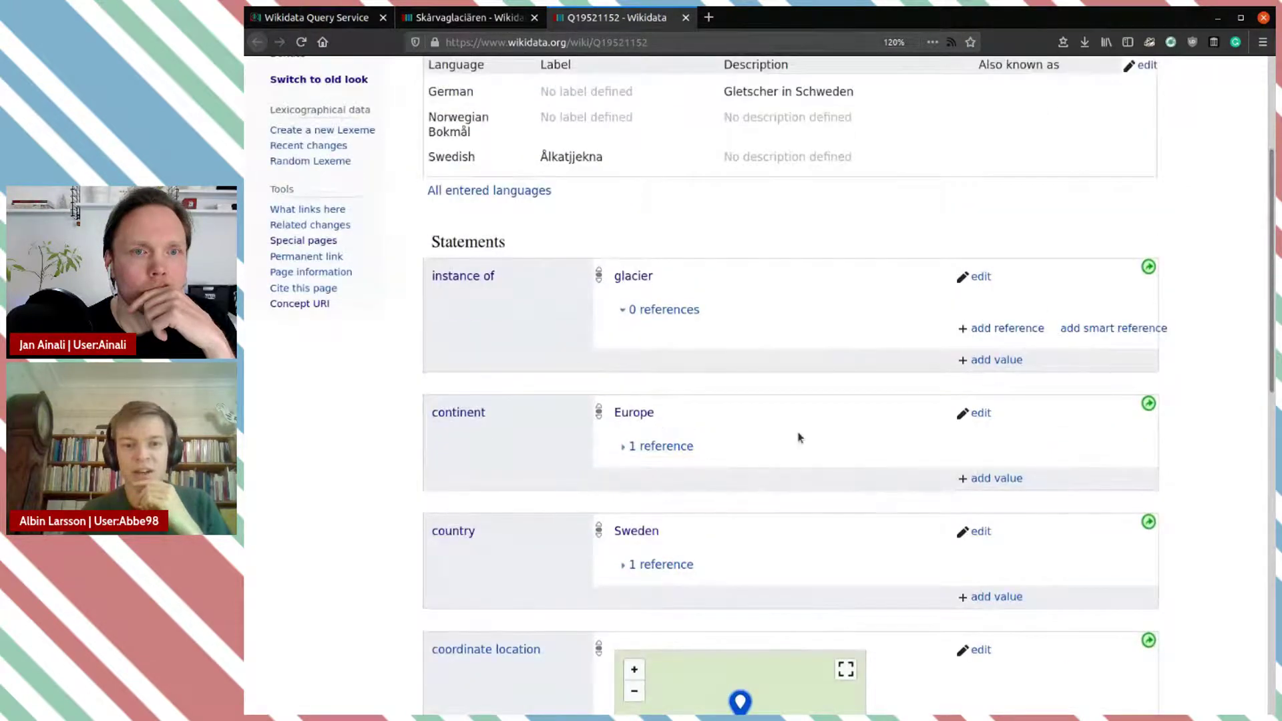
{"action": "scroll", "coordinate": [861, 410], "scroll_direction": "up", "scroll_amount": 2}
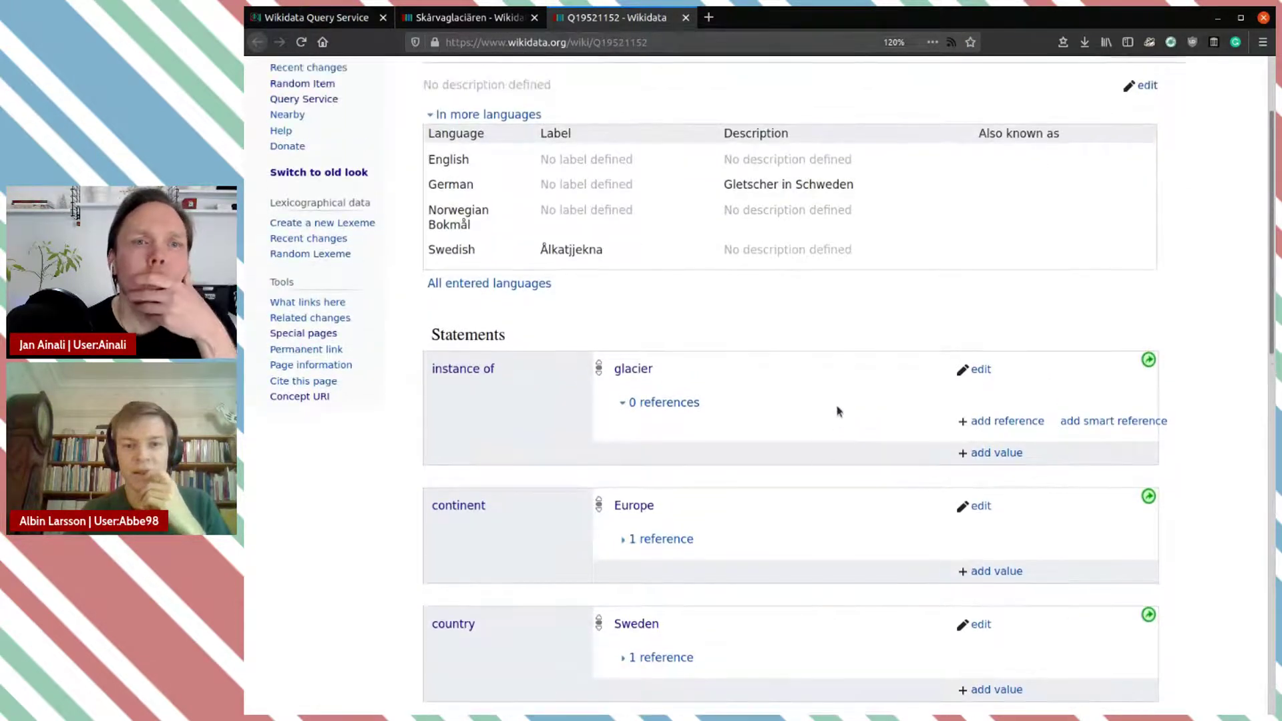
{"action": "double_click", "coordinate": [592, 260]}
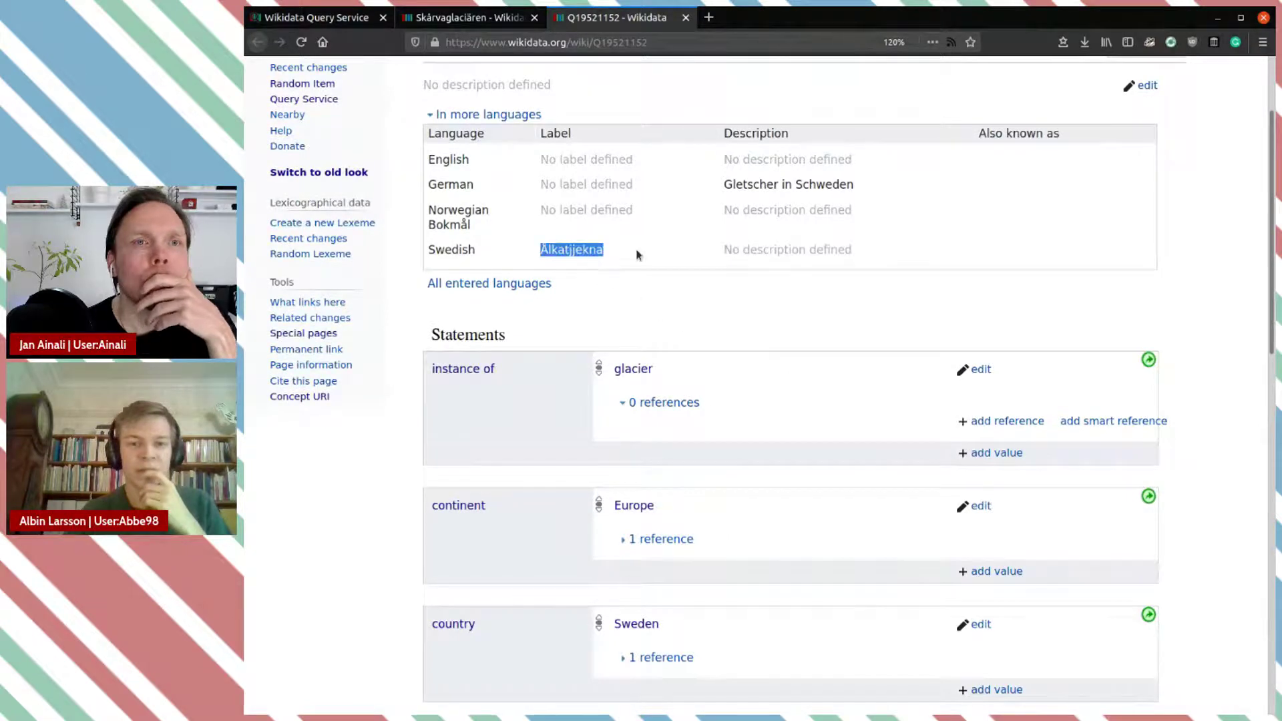
{"action": "left_click", "coordinate": [615, 254]}
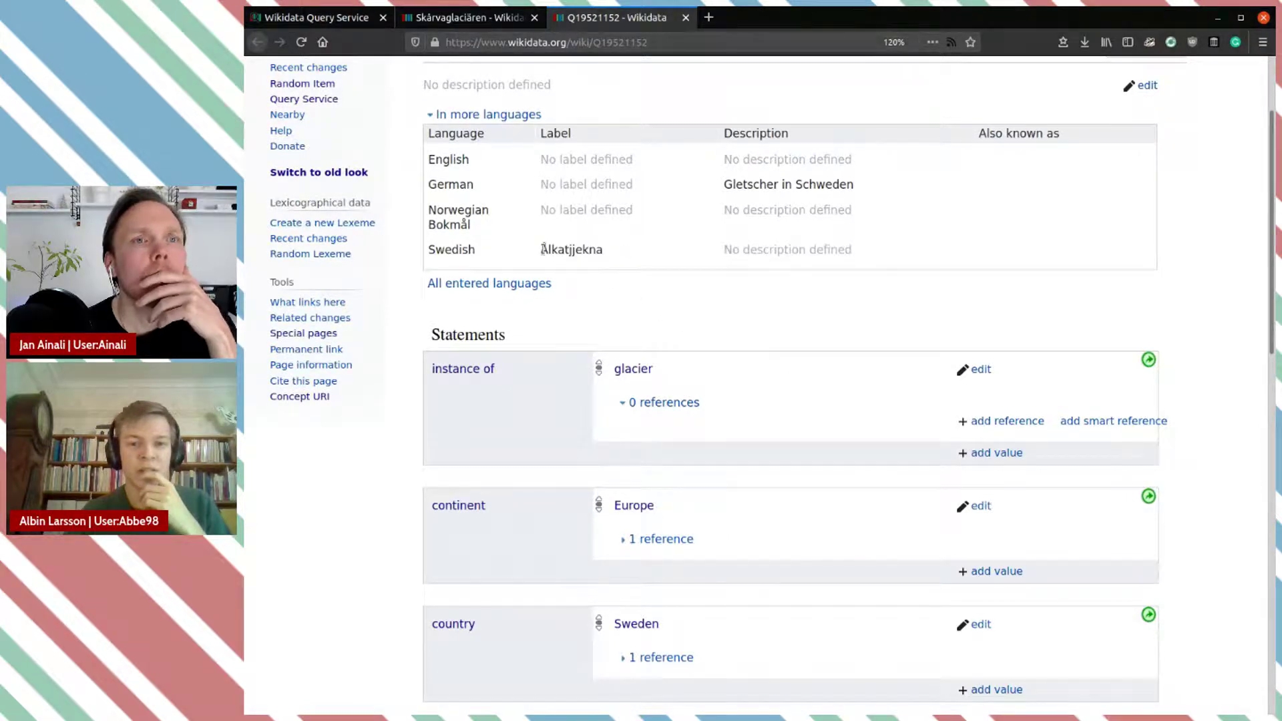
Step: Check the labels of Skårvaglaciären, and open the Swedish Wikipedia article linked from item Q19521152 in a new tab
{"action": "left_click", "coordinate": [471, 17]}
{"action": "scroll", "coordinate": [856, 426], "scroll_direction": "up", "scroll_amount": 15}
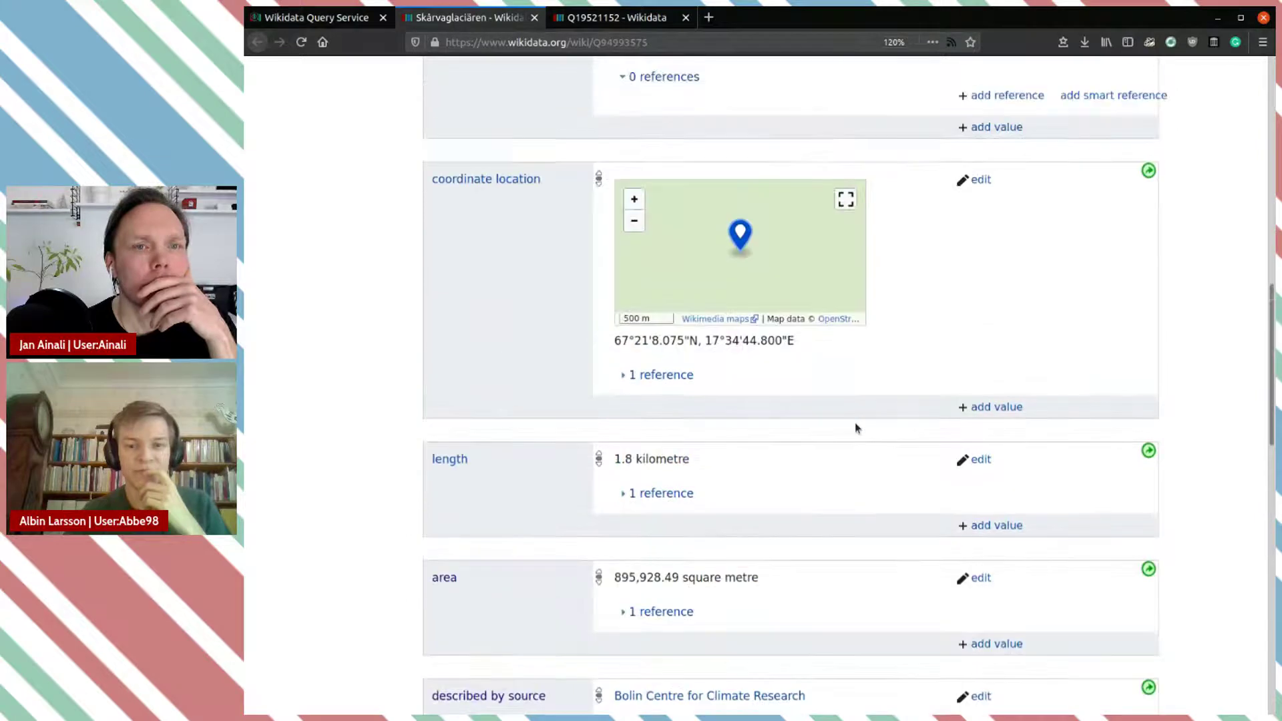
{"action": "scroll", "coordinate": [855, 428], "scroll_direction": "up", "scroll_amount": 3}
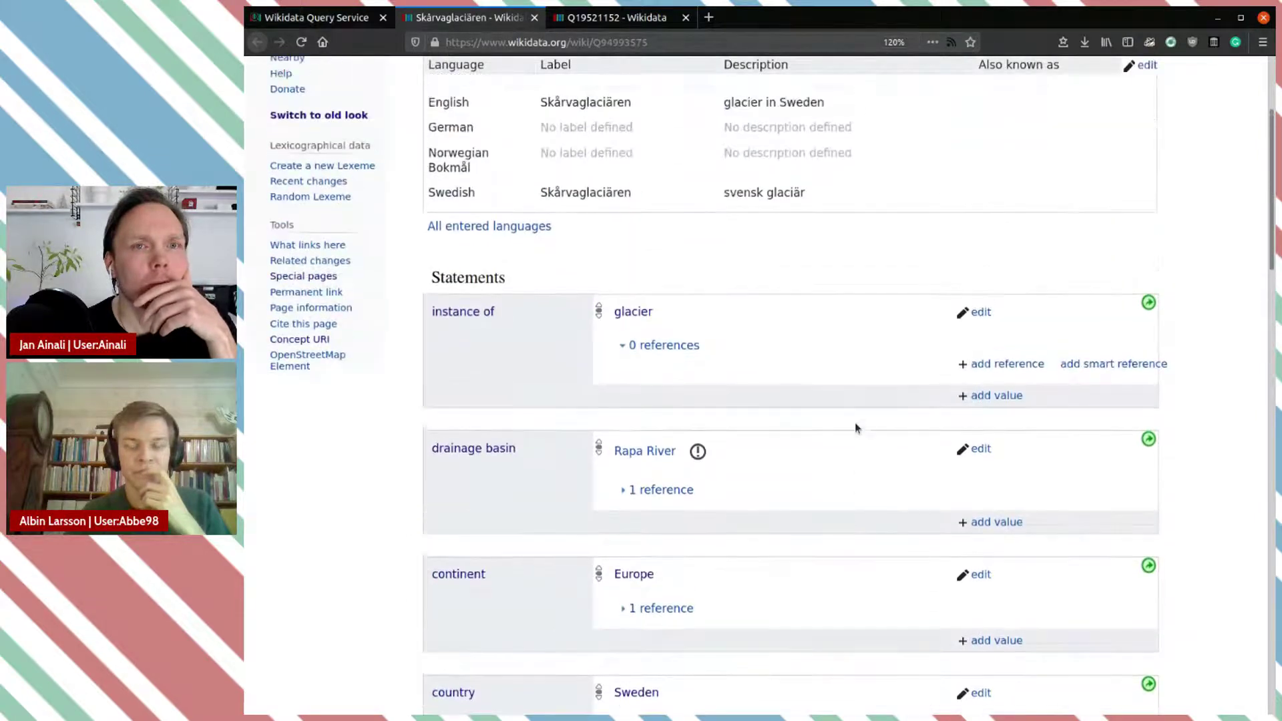
{"action": "scroll", "coordinate": [797, 440], "scroll_direction": "up", "scroll_amount": 4}
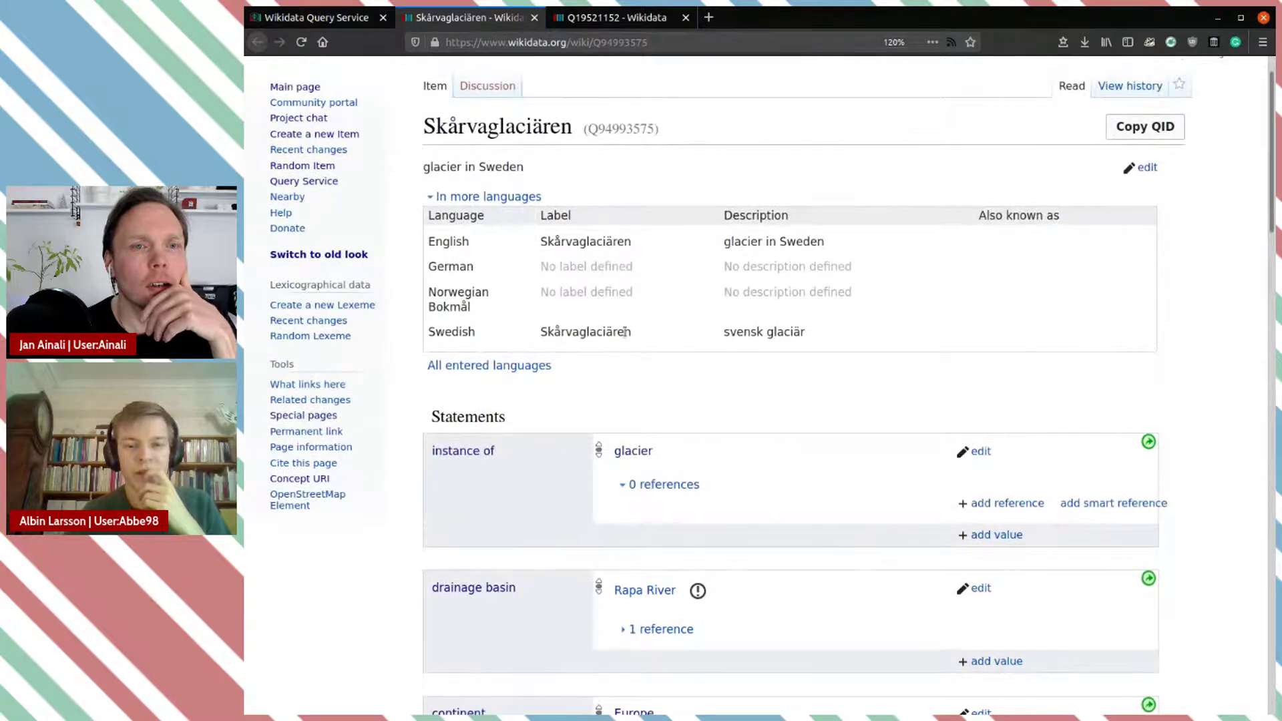
{"action": "left_click", "coordinate": [616, 18]}
{"action": "scroll", "coordinate": [890, 461], "scroll_direction": "down", "scroll_amount": 10}
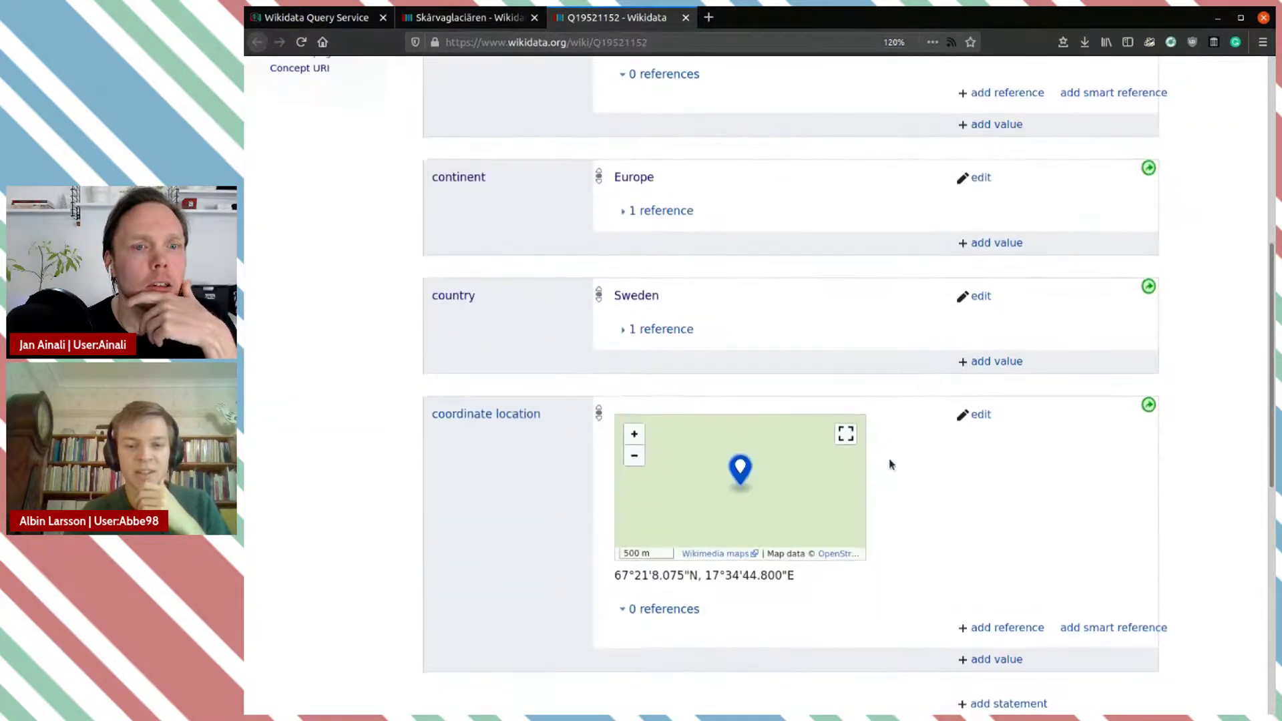
{"action": "middle_click", "coordinate": [523, 402]}
Step: Check Skårvaglaciären's identifiers and sitelinks, and read the infobox values in the Wikipedia article Ålkatjjekna
{"action": "key", "text": "ctrl+Page_Up"}
{"action": "scroll", "coordinate": [867, 433], "scroll_direction": "down", "scroll_amount": 20}
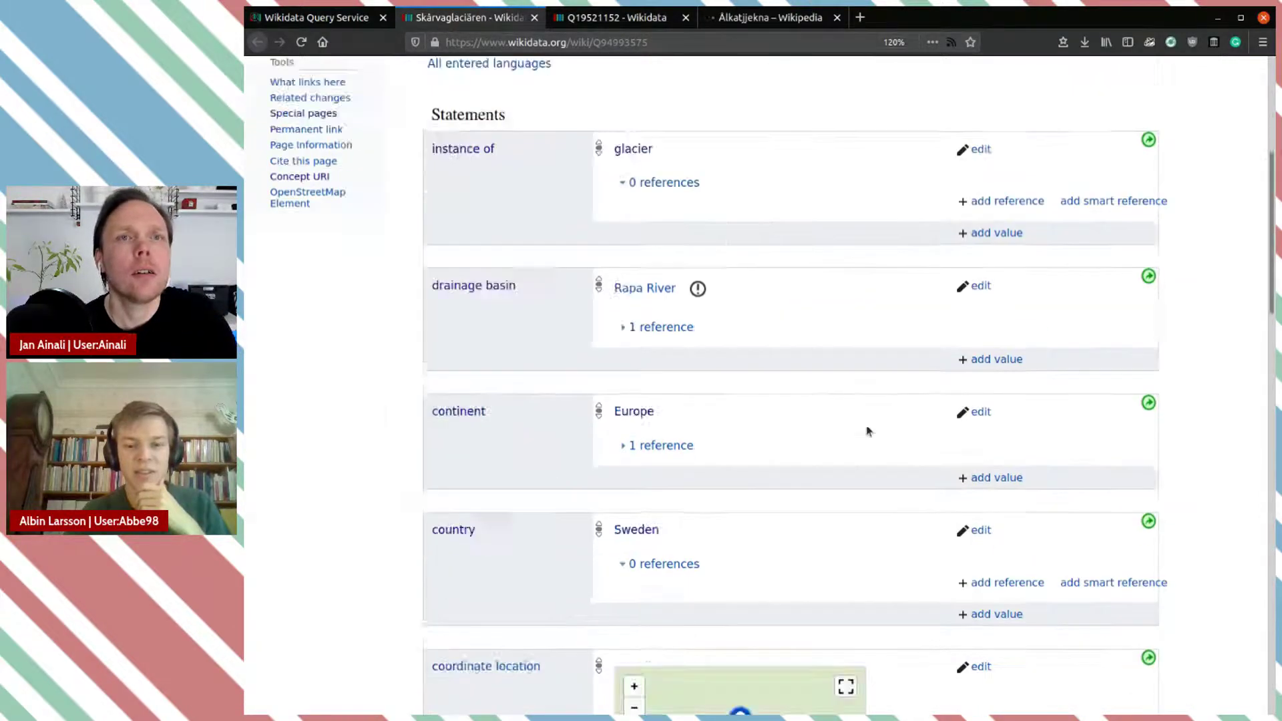
{"action": "scroll", "coordinate": [867, 437], "scroll_direction": "down", "scroll_amount": 3}
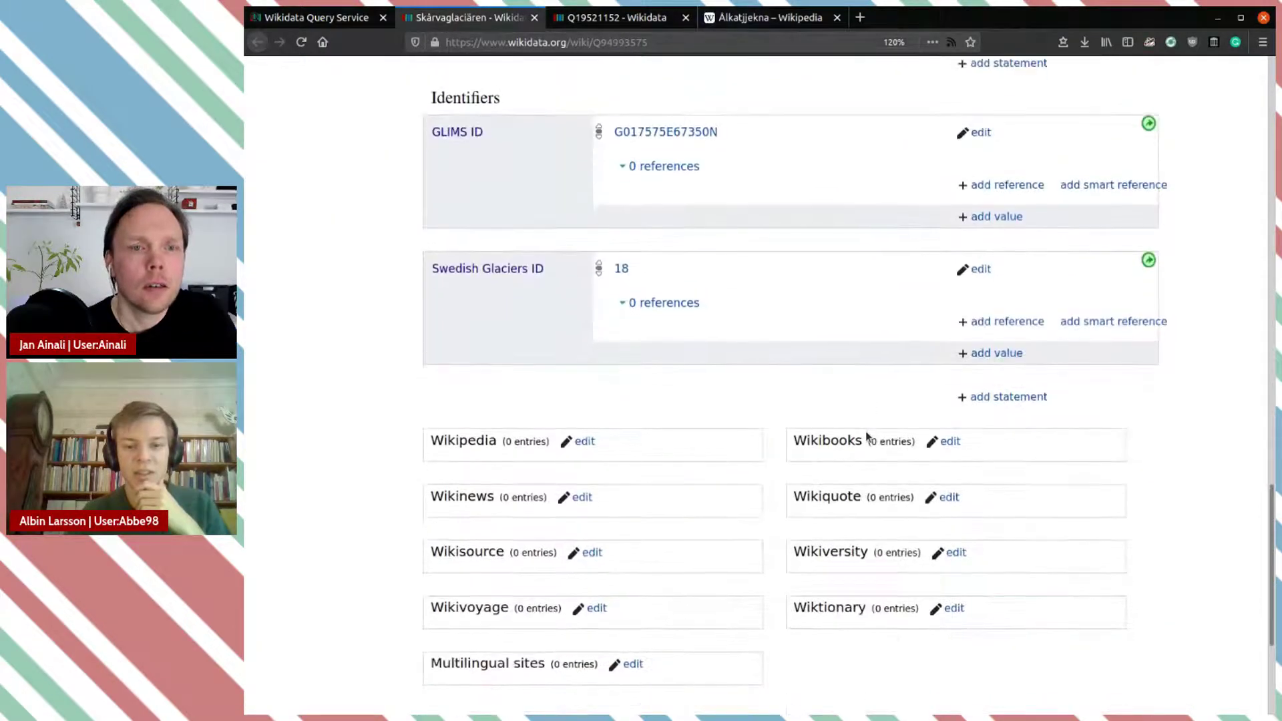
{"action": "scroll", "coordinate": [866, 437], "scroll_direction": "up", "scroll_amount": 20}
{"action": "scroll", "coordinate": [866, 431], "scroll_direction": "up", "scroll_amount": 3}
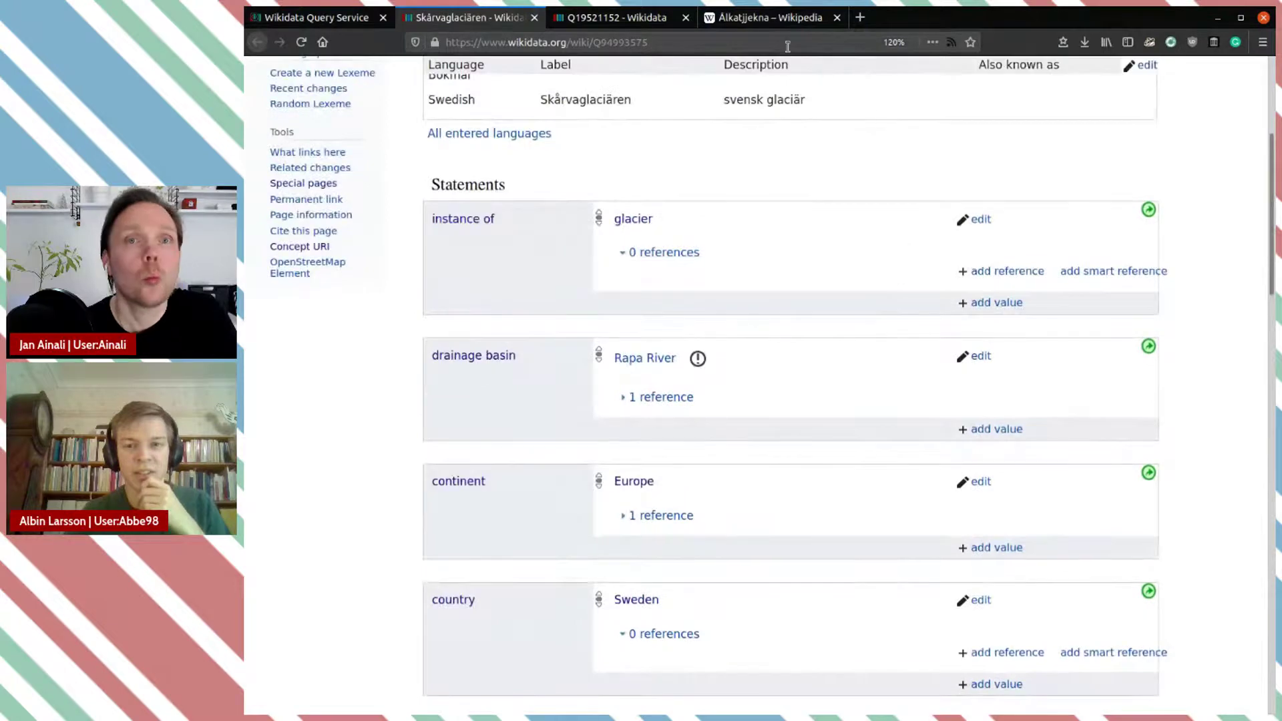
{"action": "key", "text": "ctrl+Page_Down"}
{"action": "key", "text": "ctrl+Page_Down"}
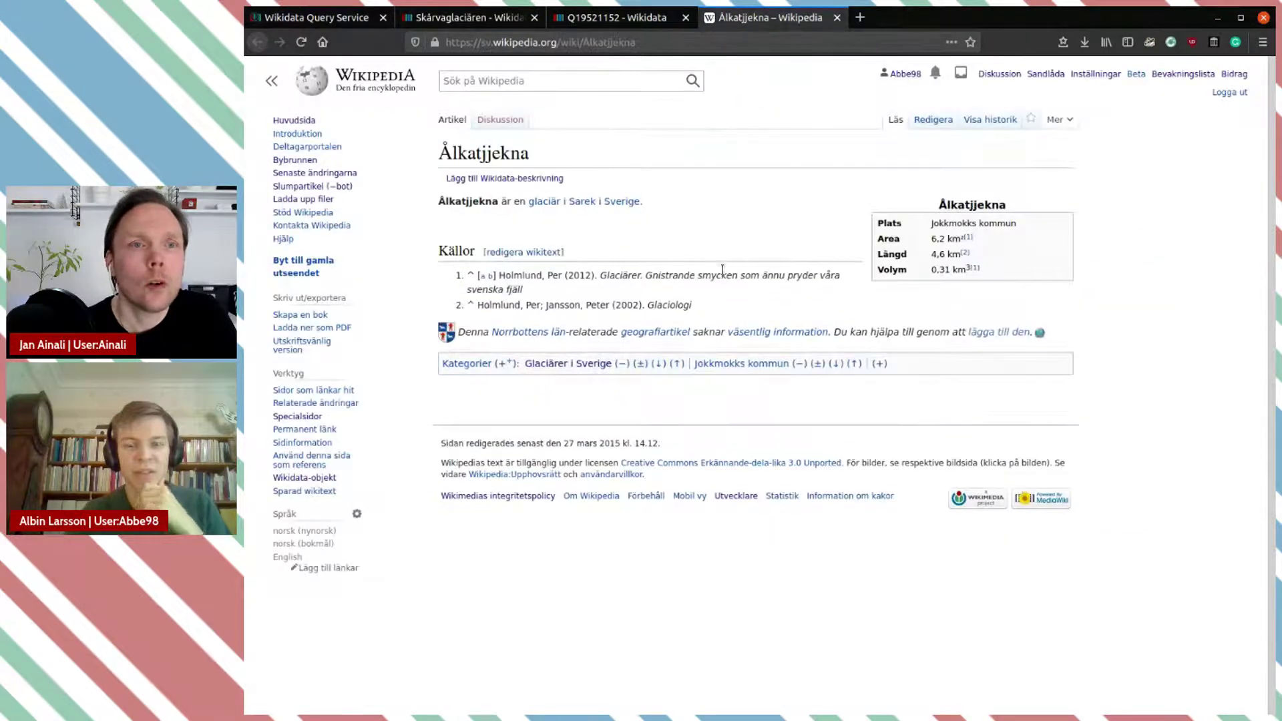
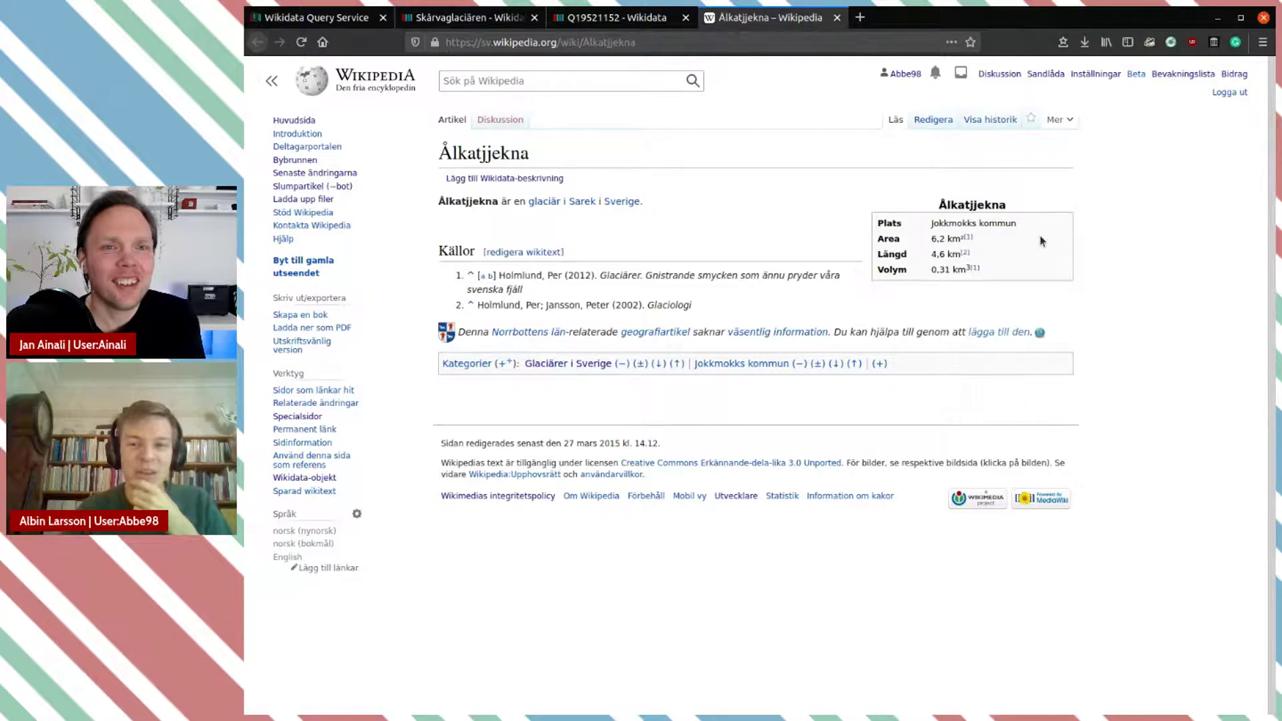
{"action": "left_click_drag", "start_coordinate": [1010, 274], "coordinate": [987, 207]}
{"action": "left_click", "coordinate": [1156, 220]}
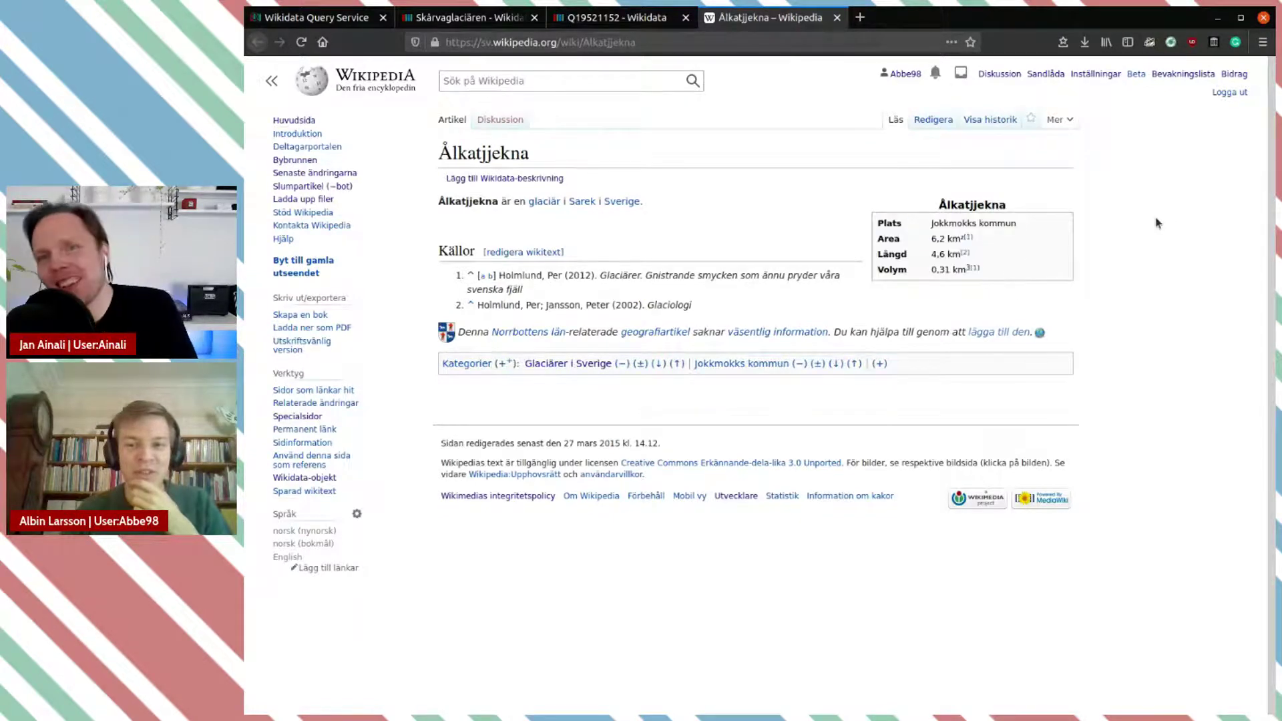
Step: Show all entered languages in the label table of item Q19521152
{"action": "left_click", "coordinate": [617, 16]}
{"action": "scroll", "coordinate": [857, 197], "scroll_direction": "up", "scroll_amount": 5}
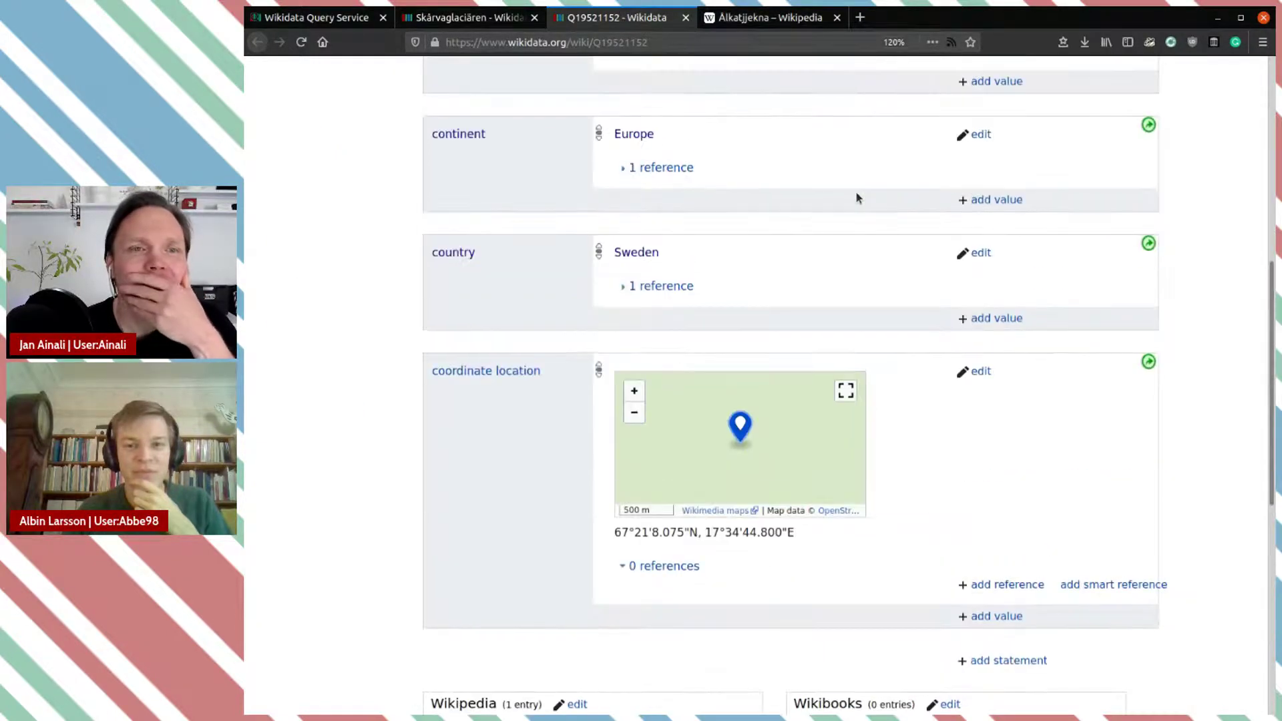
{"action": "scroll", "coordinate": [857, 198], "scroll_direction": "up", "scroll_amount": 7}
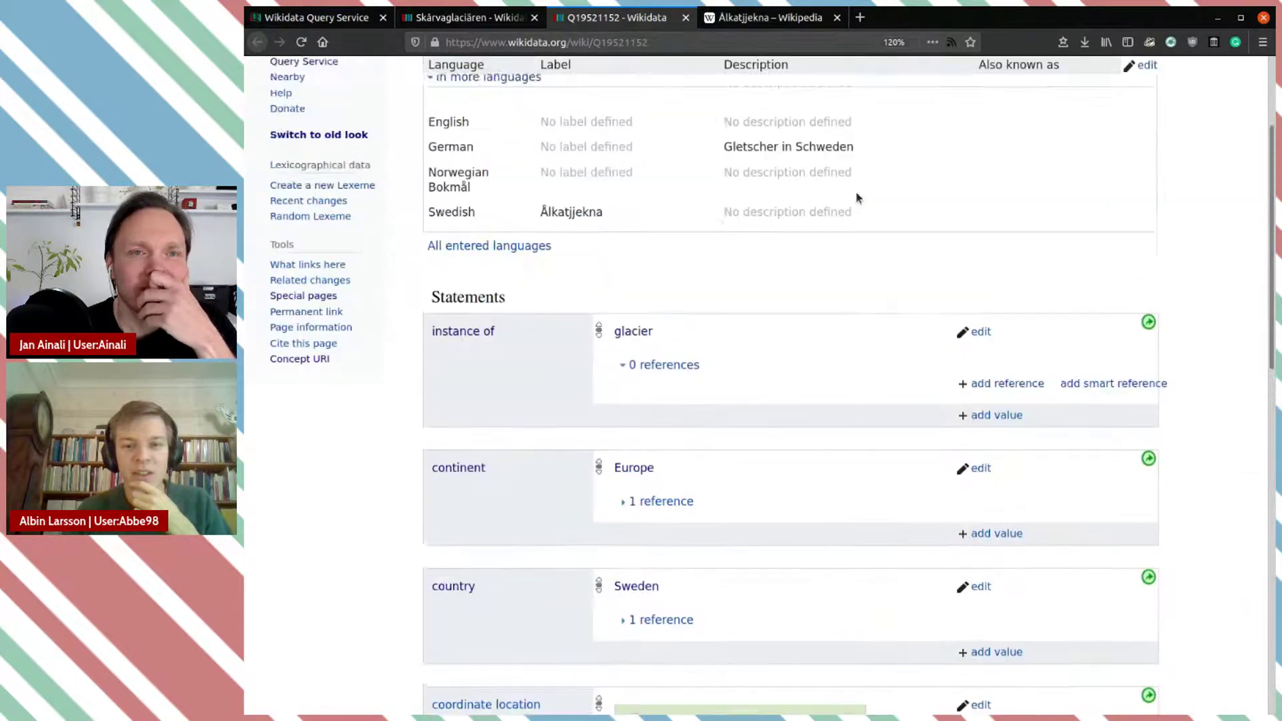
{"action": "left_click", "coordinate": [532, 377]}
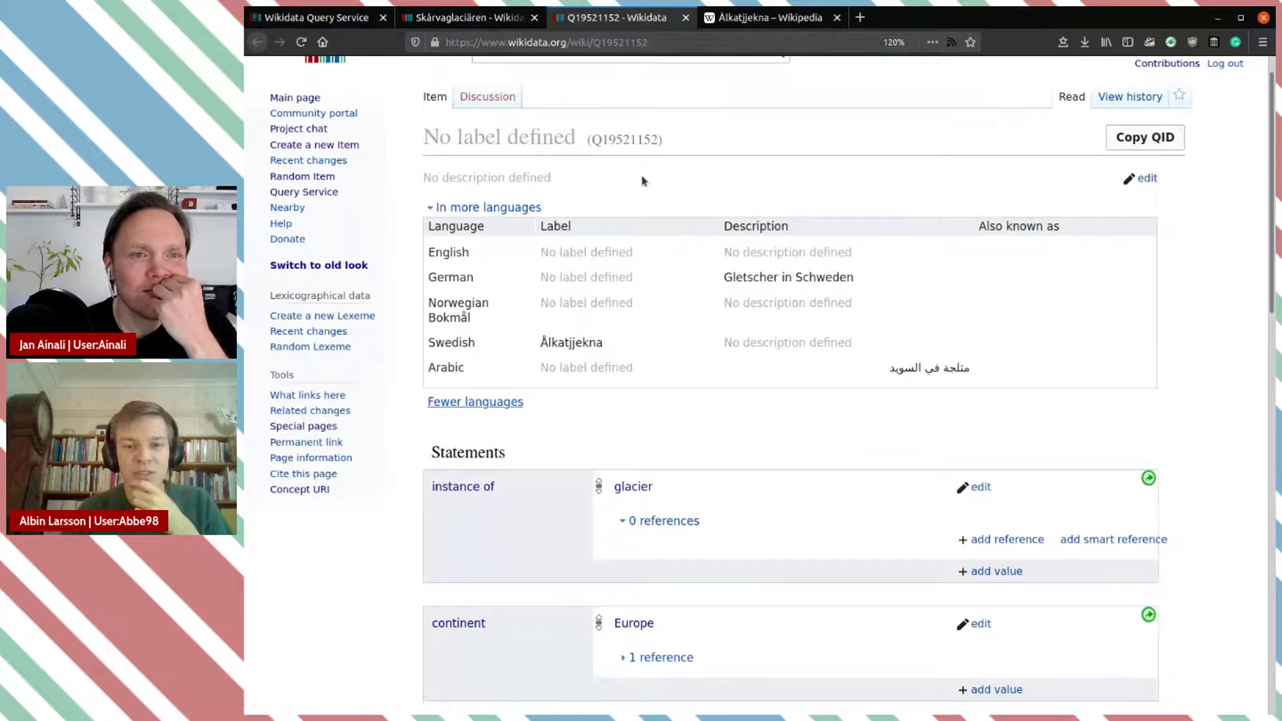
Step: Zoom out Skårvaglaciären's coordinate map one level and review its length, area and identifier statements
{"action": "left_click", "coordinate": [489, 18]}
{"action": "scroll", "coordinate": [875, 294], "scroll_direction": "down", "scroll_amount": 7}
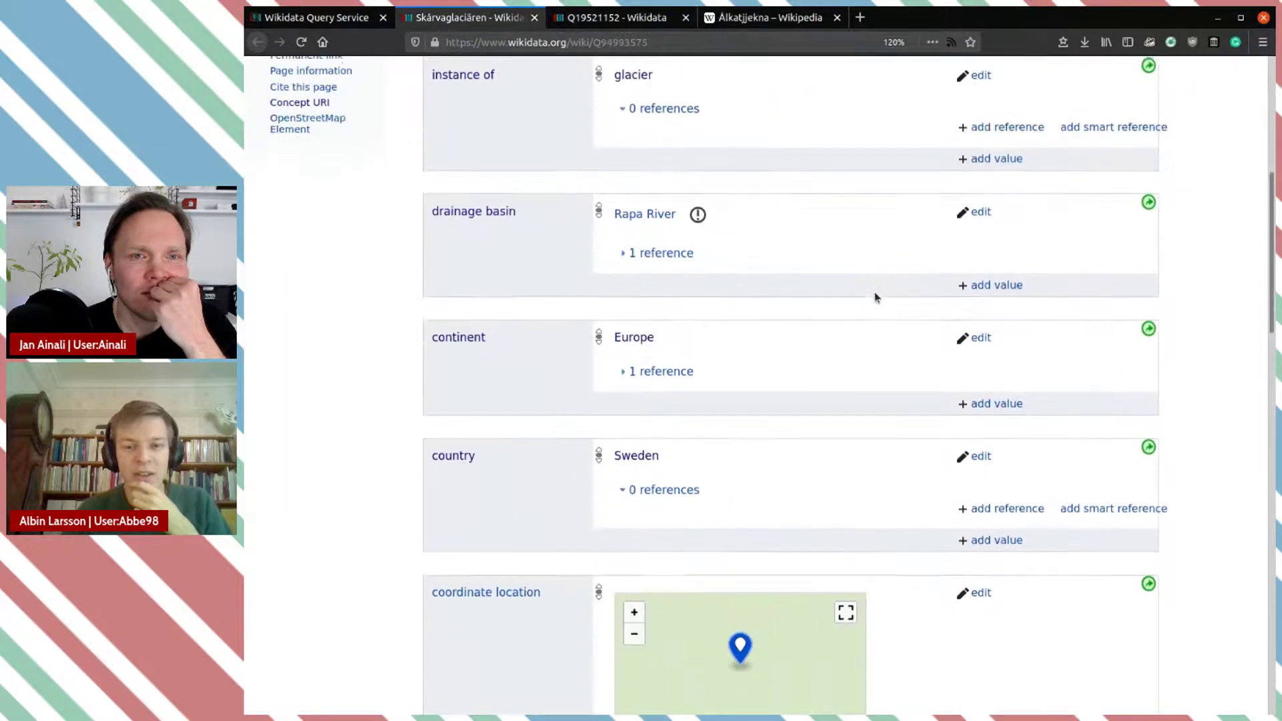
{"action": "left_click", "coordinate": [634, 267]}
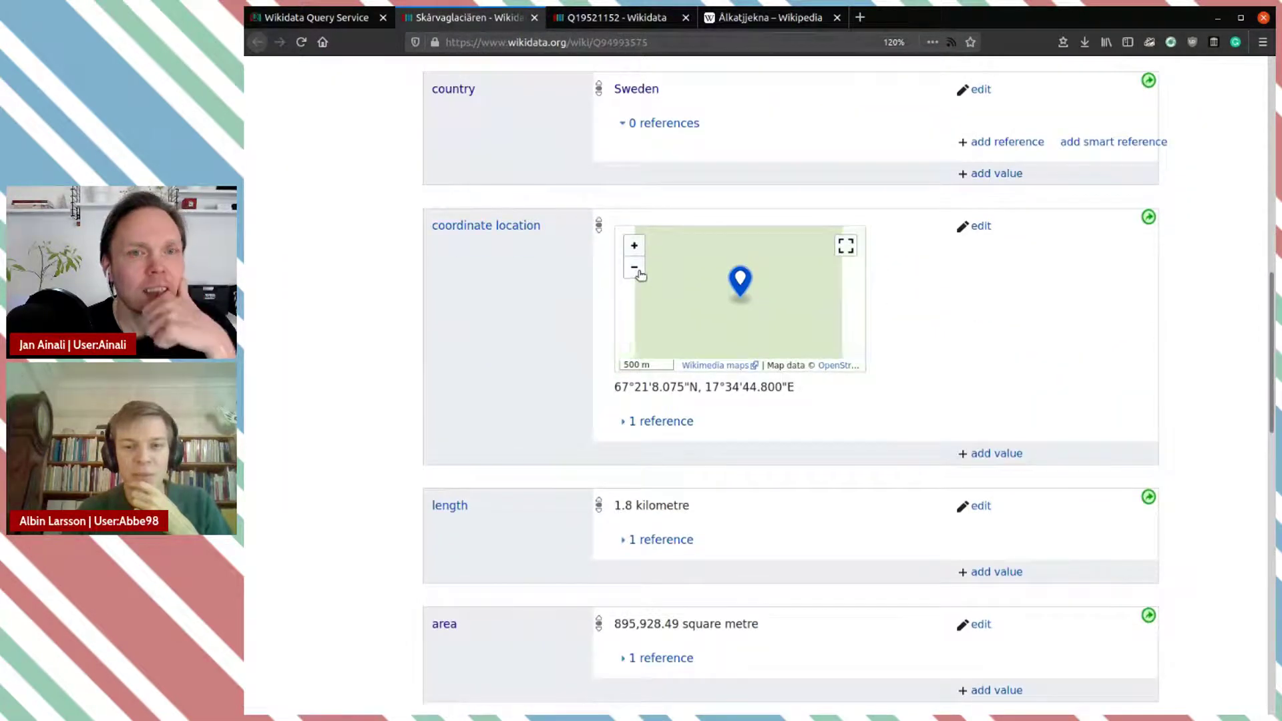
{"action": "scroll", "coordinate": [964, 320], "scroll_direction": "down", "scroll_amount": 3}
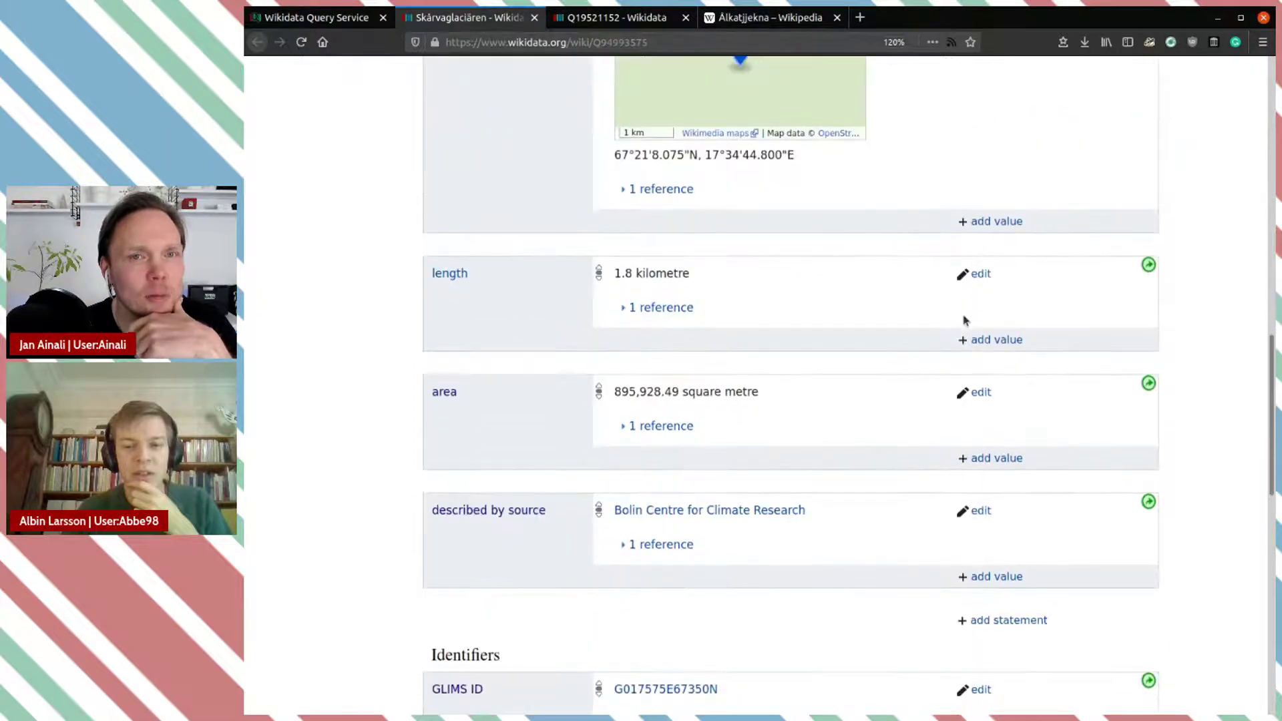
{"action": "scroll", "coordinate": [964, 321], "scroll_direction": "down", "scroll_amount": 2}
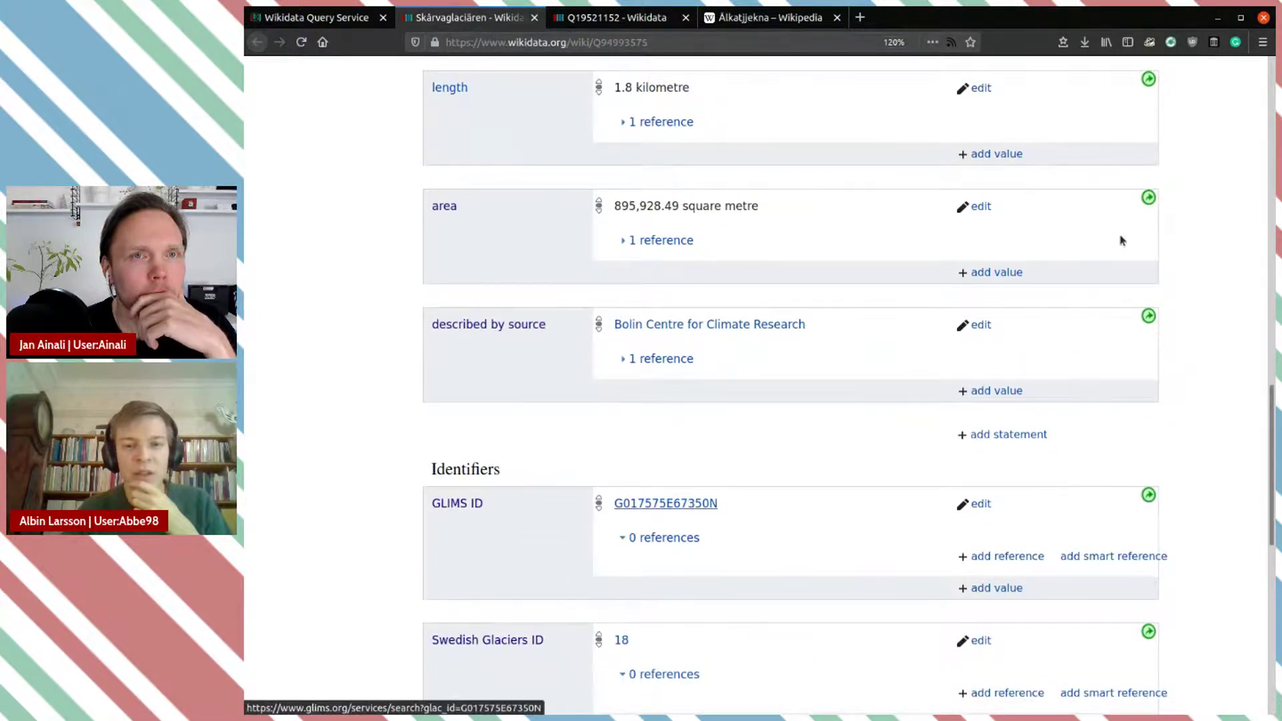
{"action": "scroll", "coordinate": [1122, 241], "scroll_direction": "up", "scroll_amount": 5}
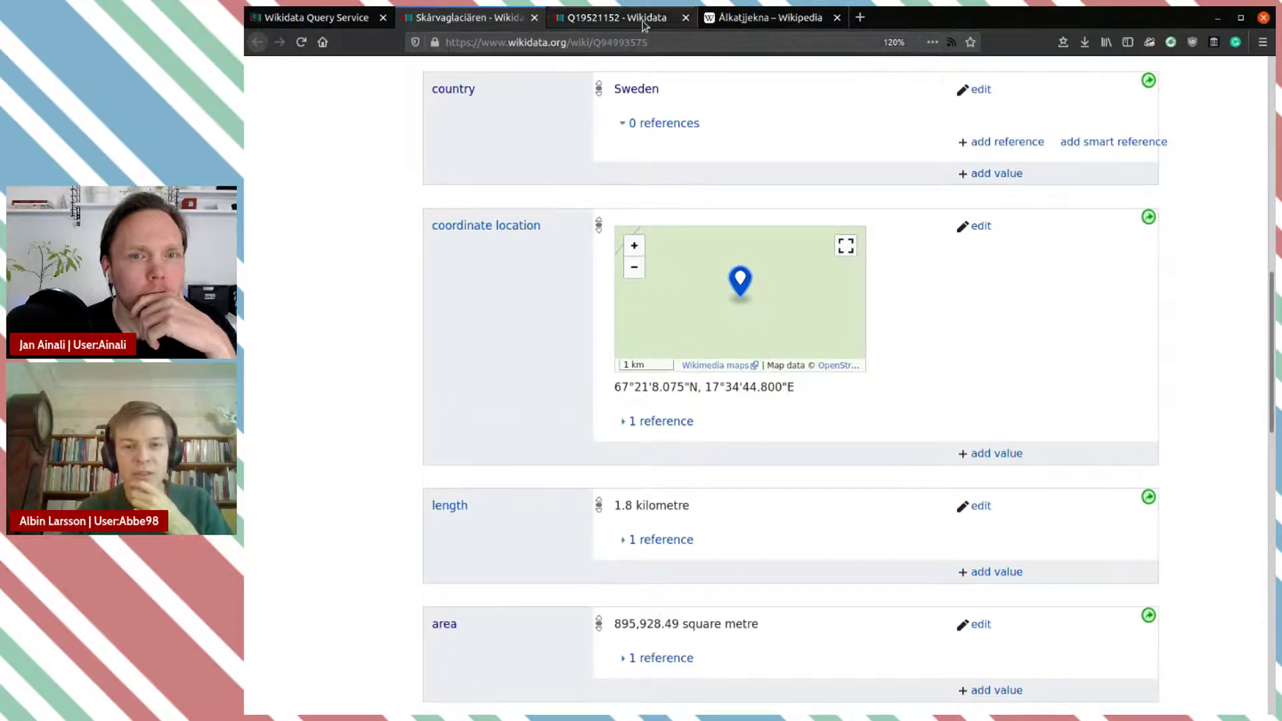
Step: Review the coordinate location and Wikipedia link of item Q19521152 for comparison
{"action": "left_click", "coordinate": [618, 18]}
{"action": "scroll", "coordinate": [881, 421], "scroll_direction": "down", "scroll_amount": 6}
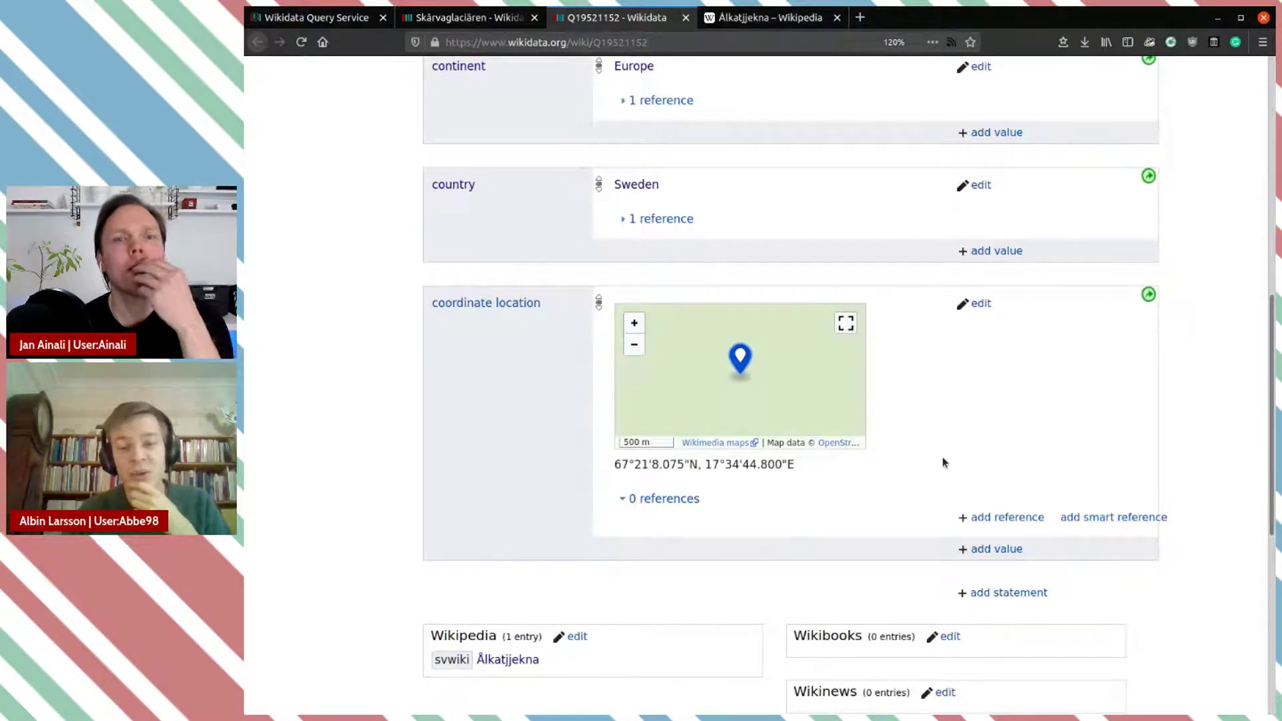
{"action": "scroll", "coordinate": [943, 459], "scroll_direction": "up", "scroll_amount": 3}
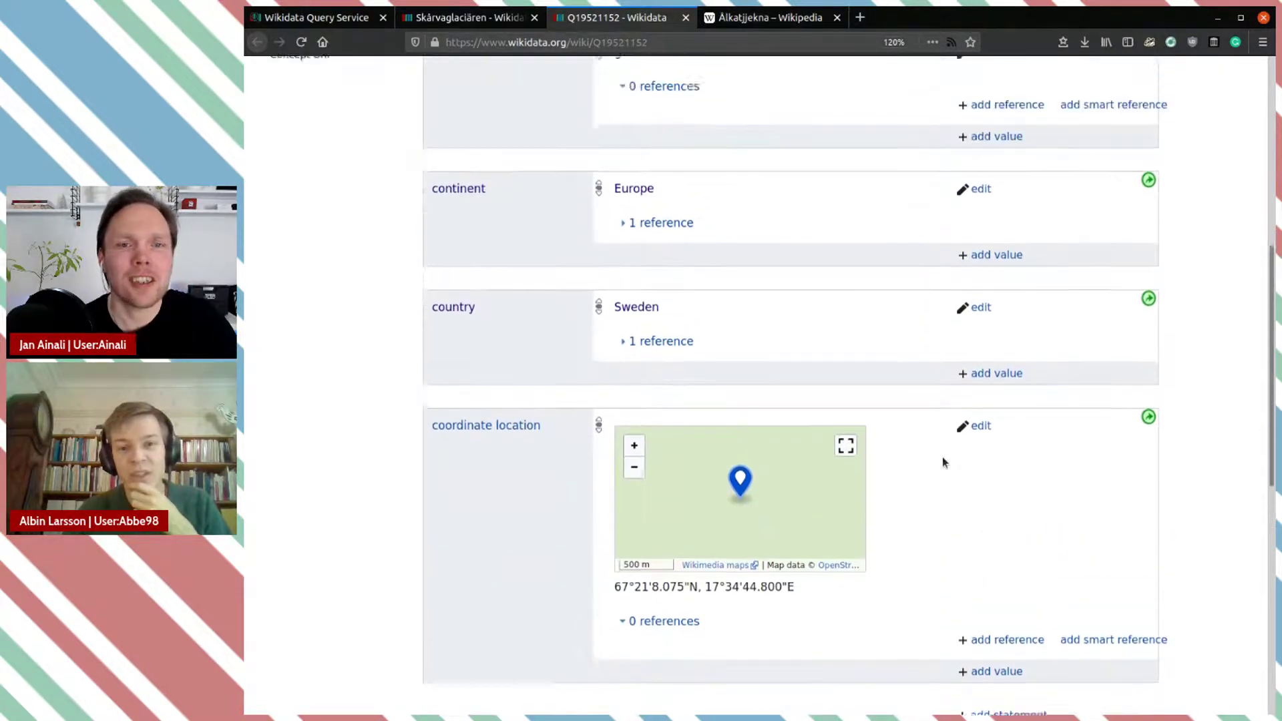
{"action": "scroll", "coordinate": [943, 457], "scroll_direction": "down", "scroll_amount": 8}
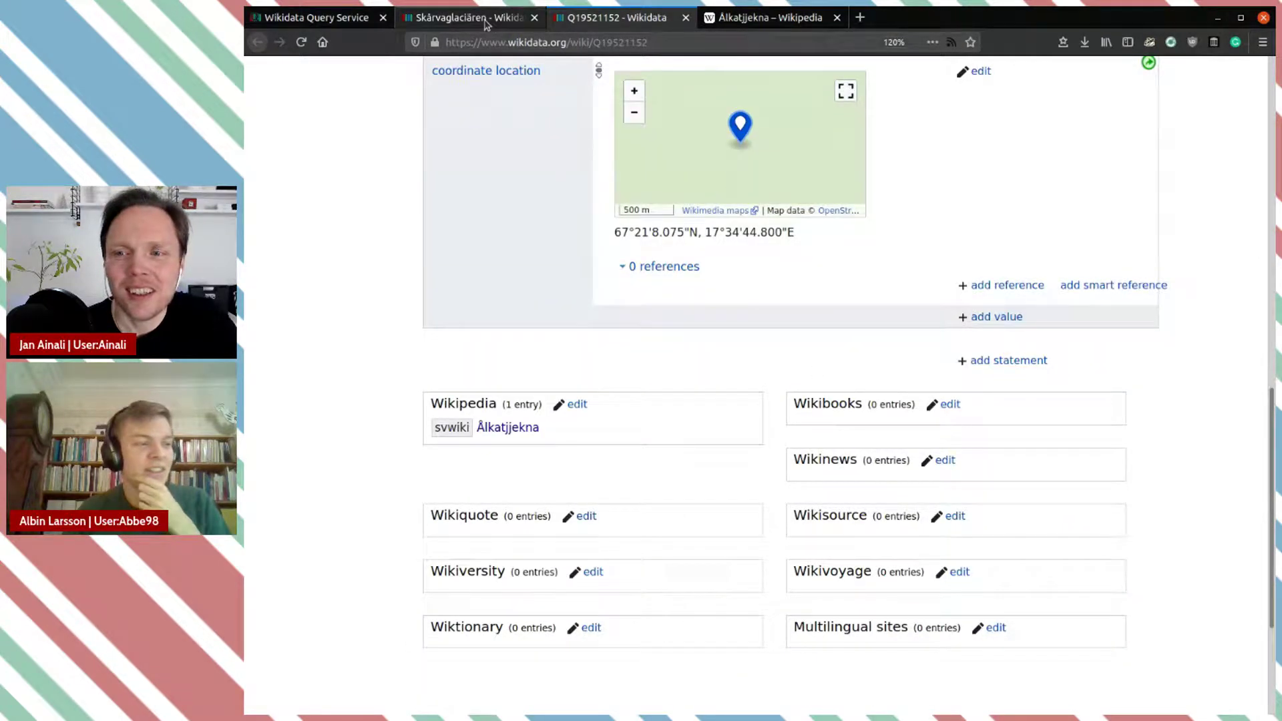
Step: Open the GLIMS record G017575E67350N from Skårvaglaciären's identifiers in a new tab
{"action": "left_click", "coordinate": [486, 23]}
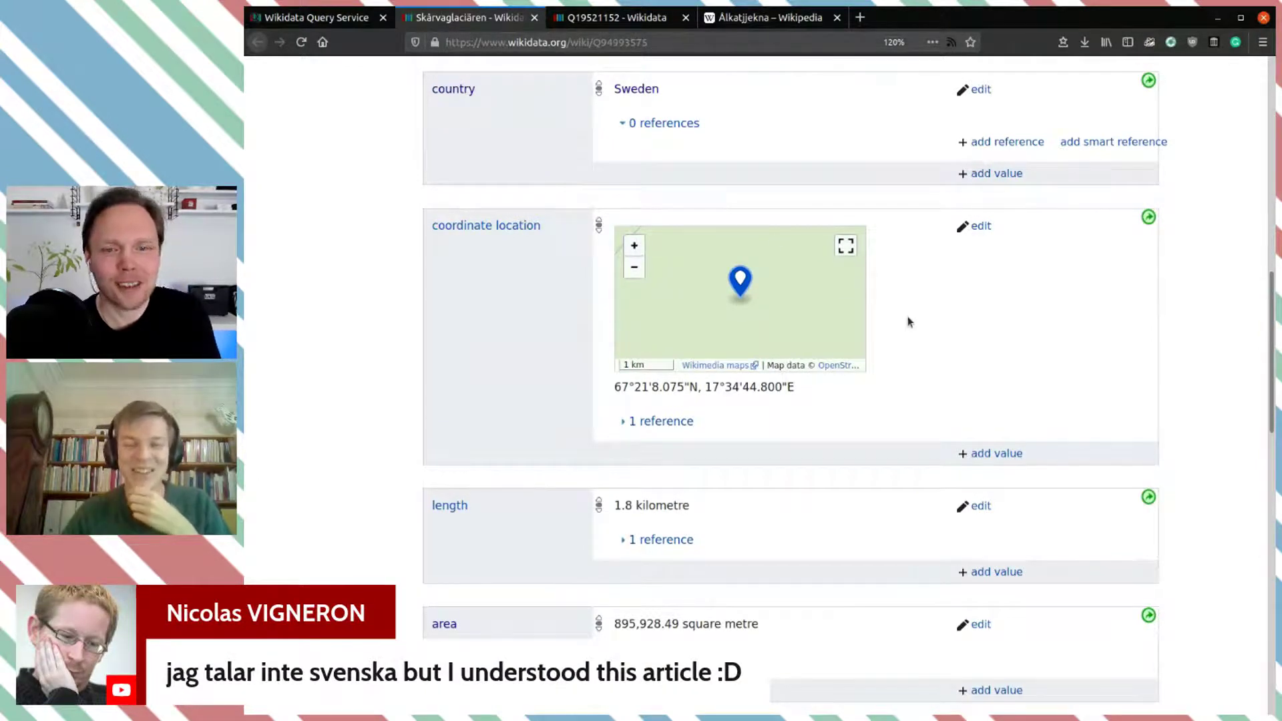
{"action": "scroll", "coordinate": [896, 305], "scroll_direction": "down", "scroll_amount": 5}
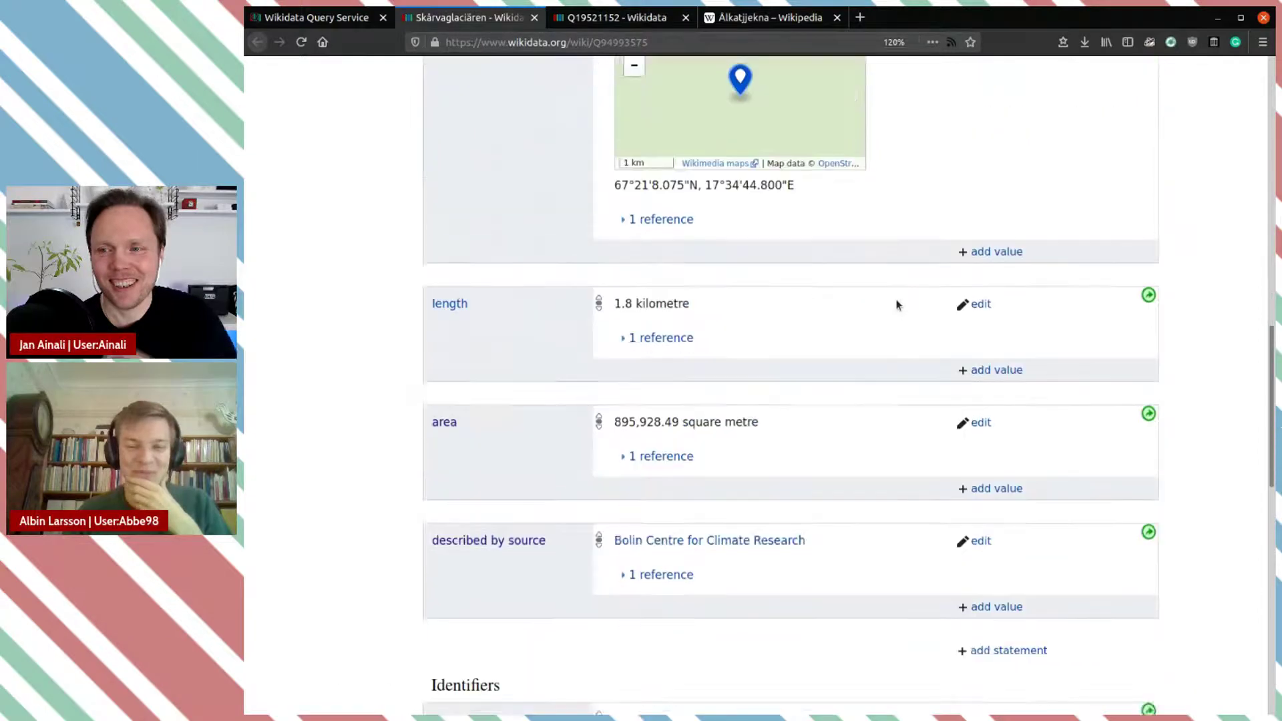
{"action": "scroll", "coordinate": [897, 306], "scroll_direction": "down", "scroll_amount": 3}
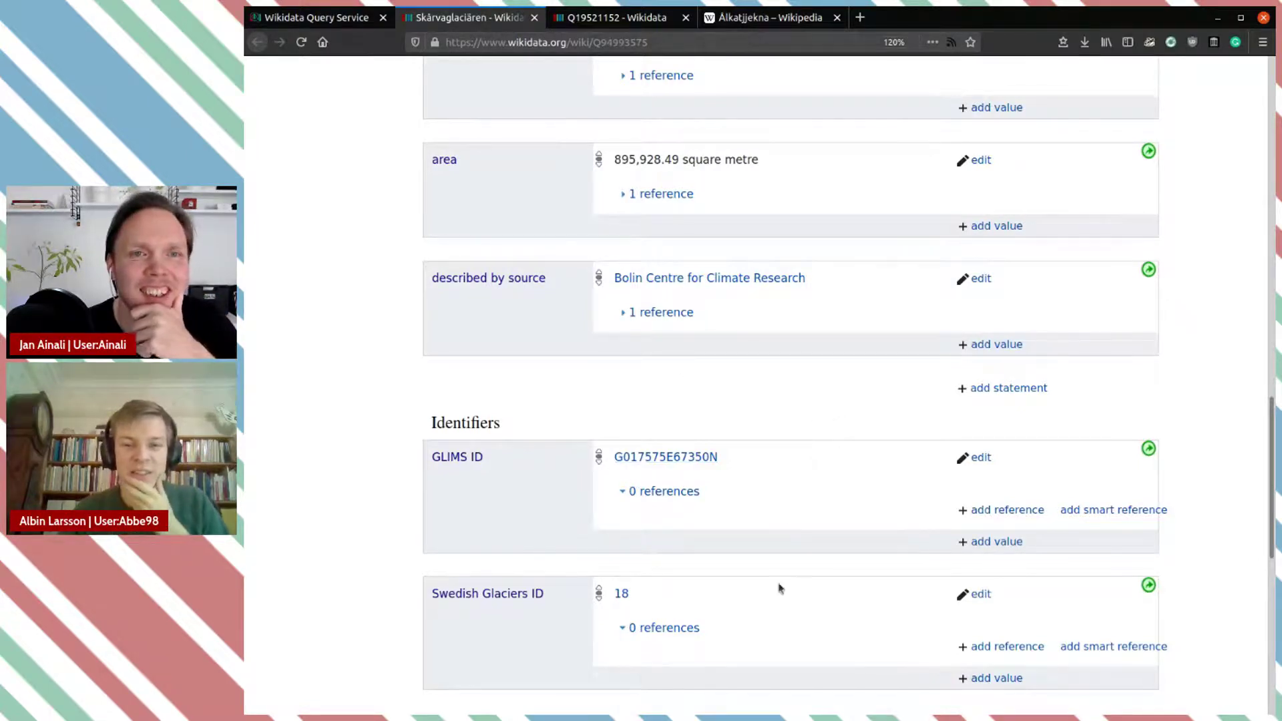
{"action": "middle_click", "coordinate": [671, 459]}
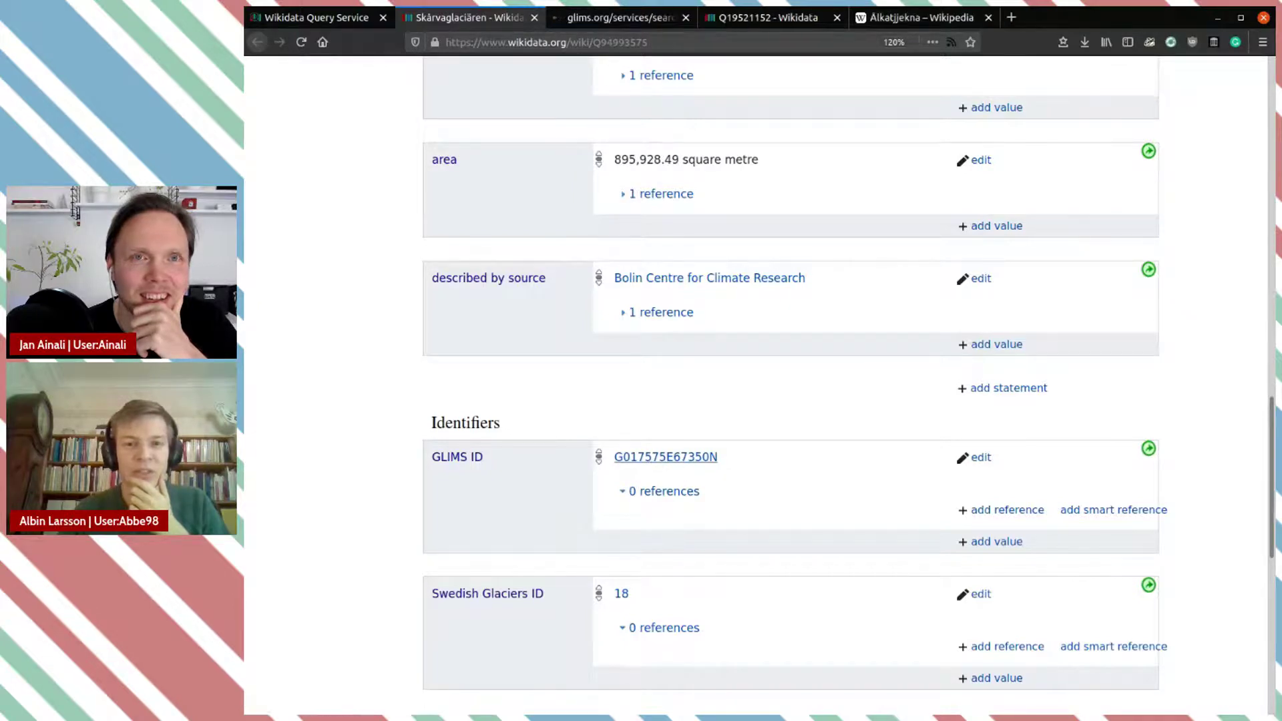
{"action": "left_click", "coordinate": [639, 20]}
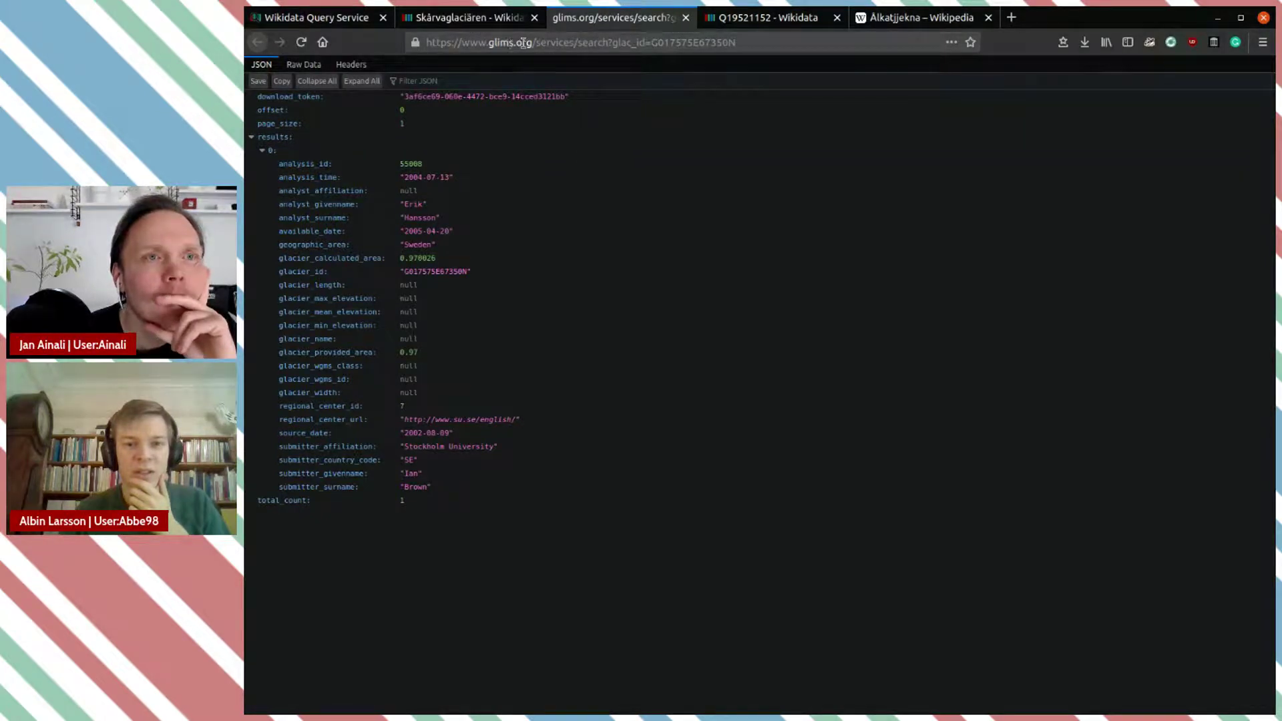
{"action": "left_click_drag", "start_coordinate": [536, 43], "coordinate": [844, 58]}
{"action": "key", "text": "BackSpace"}
{"action": "key", "text": "Return"}
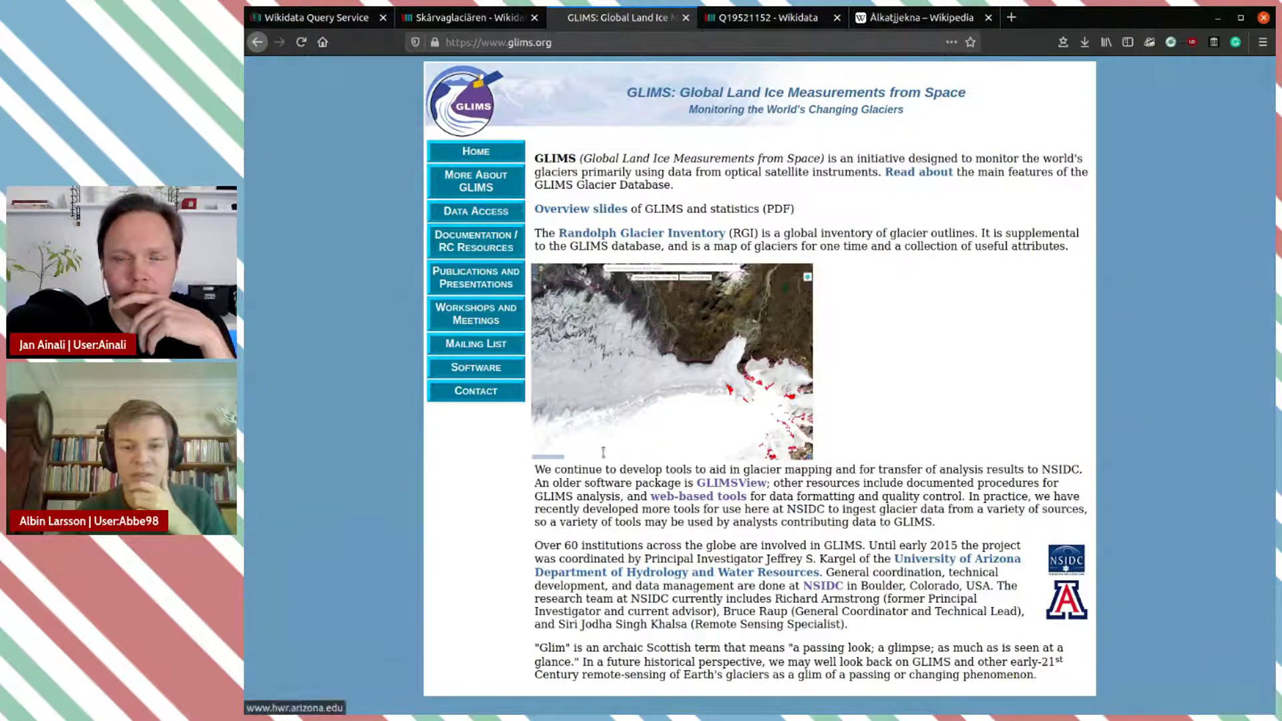
{"action": "left_click", "coordinate": [475, 211]}
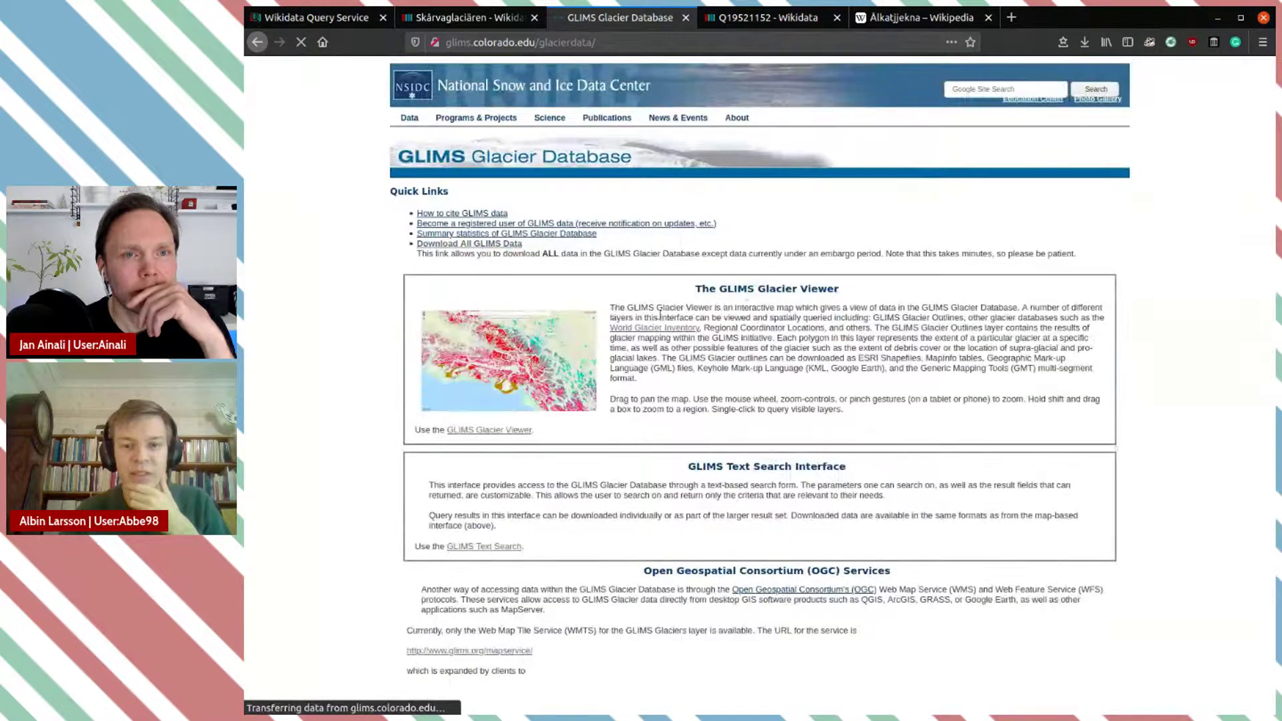
{"action": "left_click", "coordinate": [510, 432]}
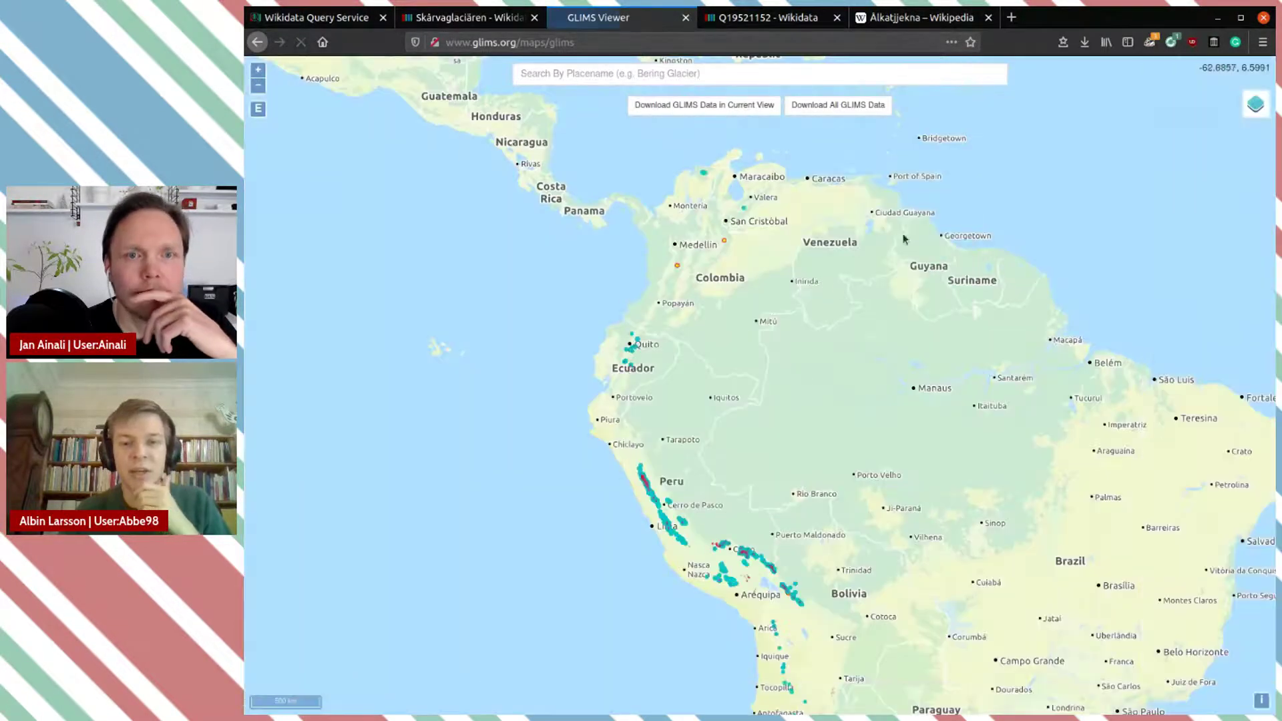
Step: Locate the mapped glaciers in northern Sweden, west of Kiruna, on the GLIMS map
{"action": "left_click_drag", "start_coordinate": [805, 251], "coordinate": [296, 581]}
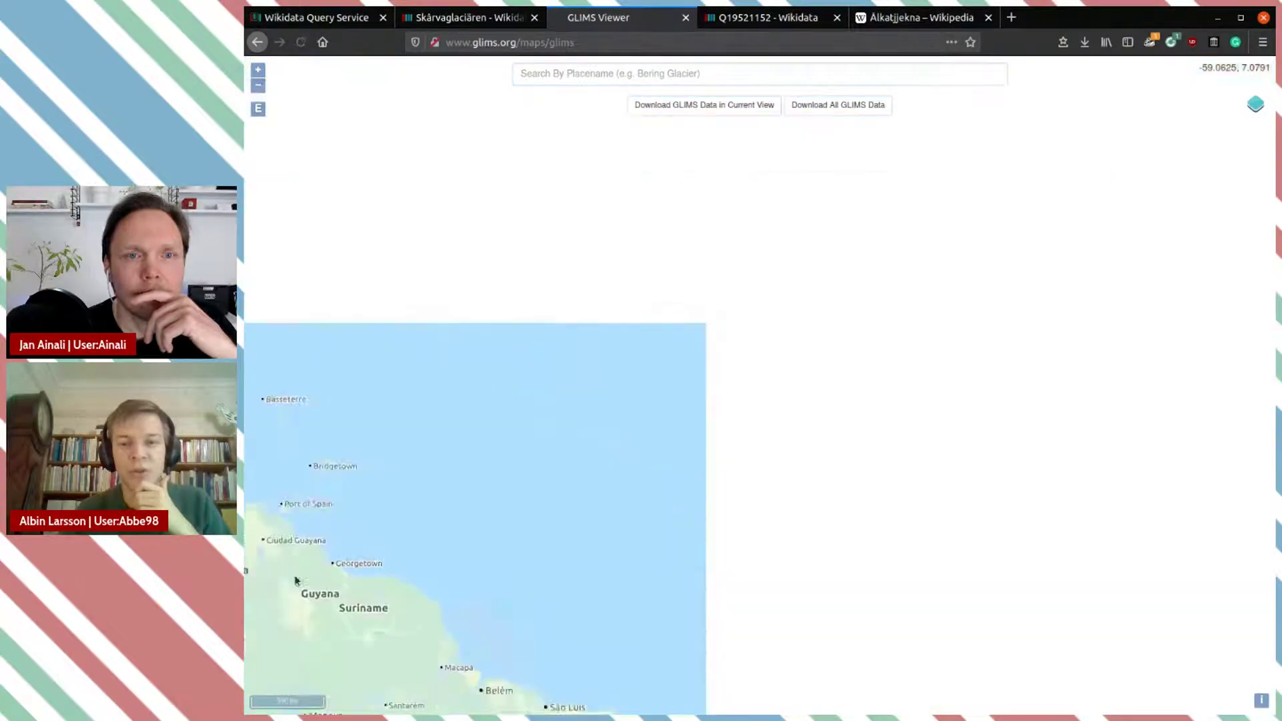
{"action": "scroll", "coordinate": [850, 401], "scroll_direction": "down", "scroll_amount": 4}
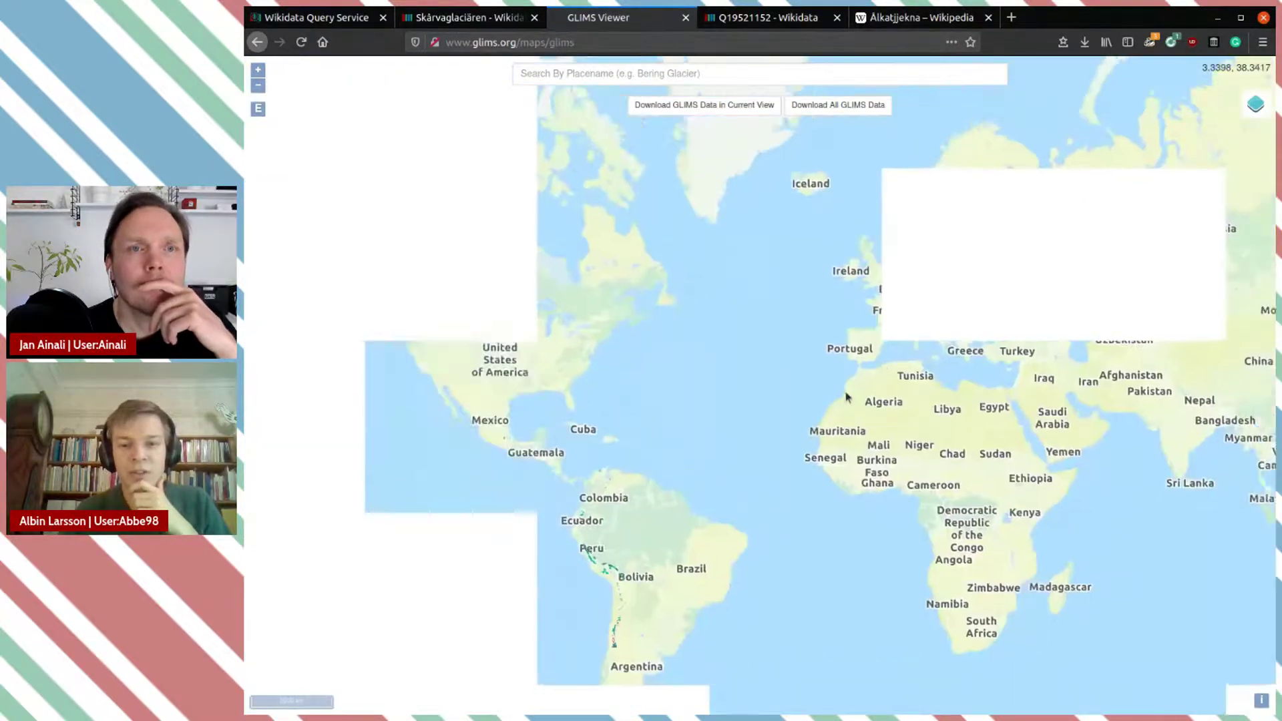
{"action": "left_click_drag", "start_coordinate": [847, 396], "coordinate": [692, 519]}
{"action": "scroll", "coordinate": [790, 305], "scroll_direction": "up", "scroll_amount": 3}
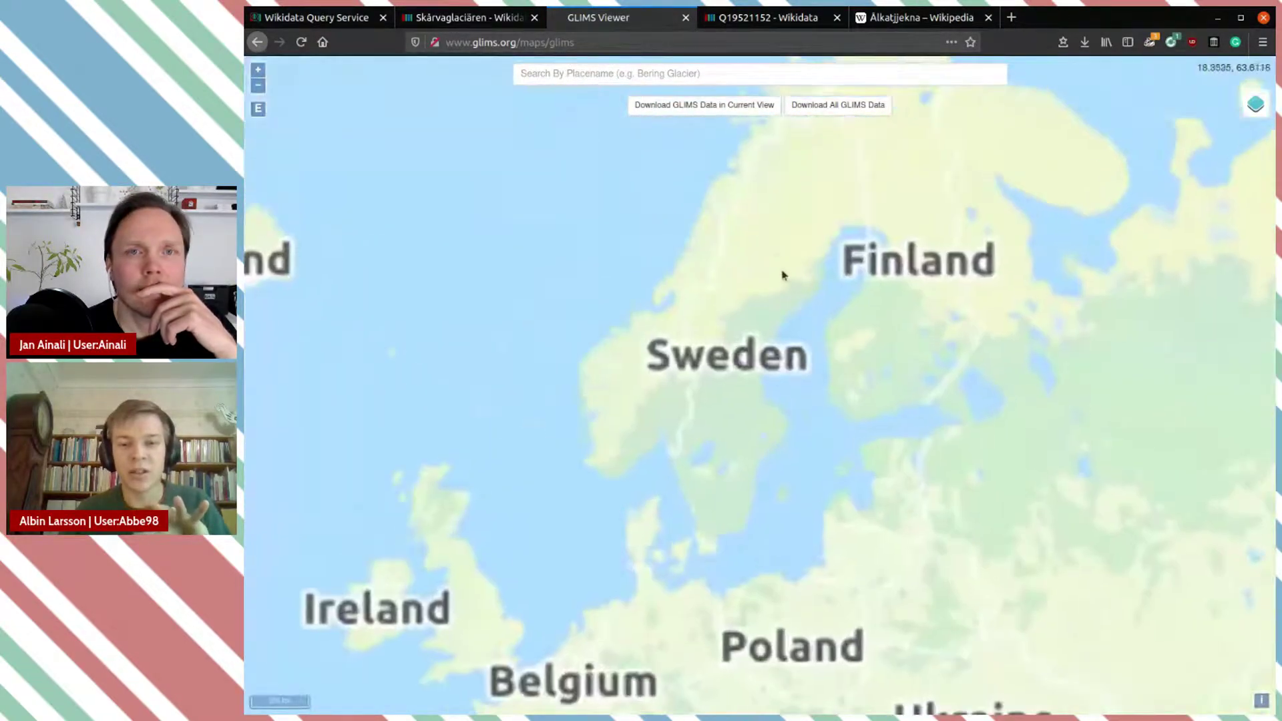
{"action": "scroll", "coordinate": [762, 212], "scroll_direction": "up", "scroll_amount": 3}
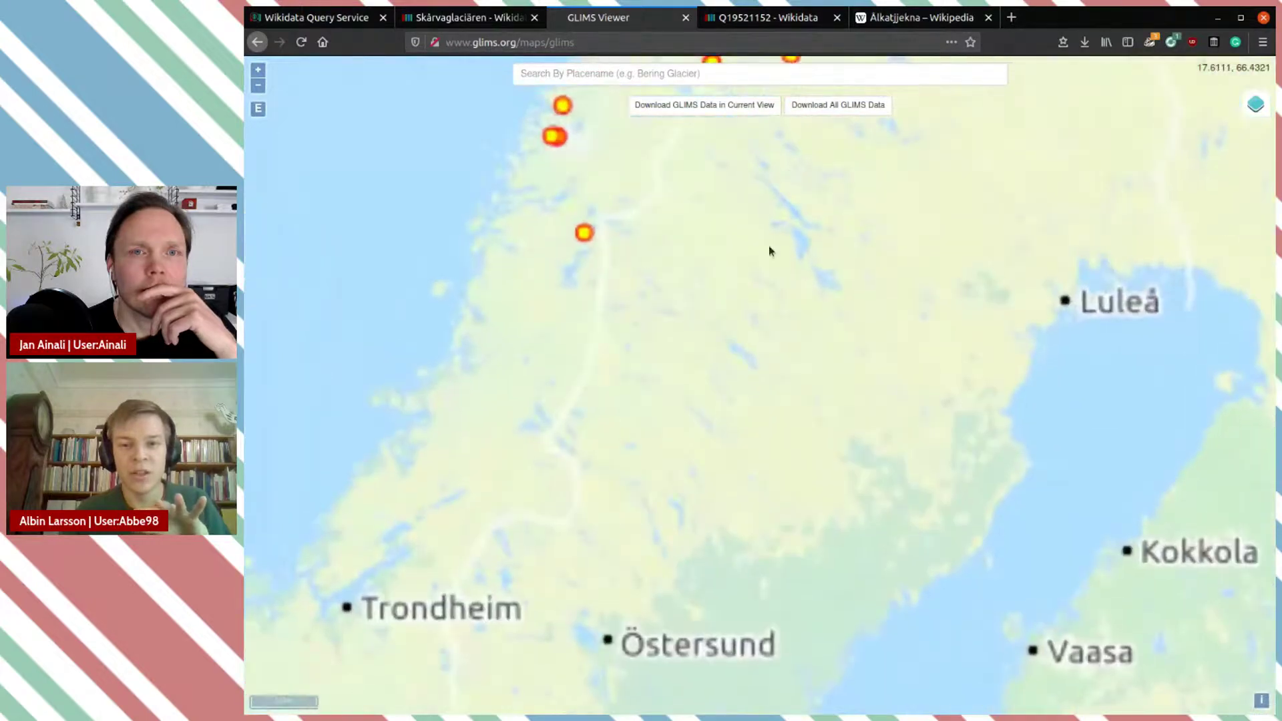
{"action": "left_click_drag", "start_coordinate": [769, 247], "coordinate": [707, 458]}
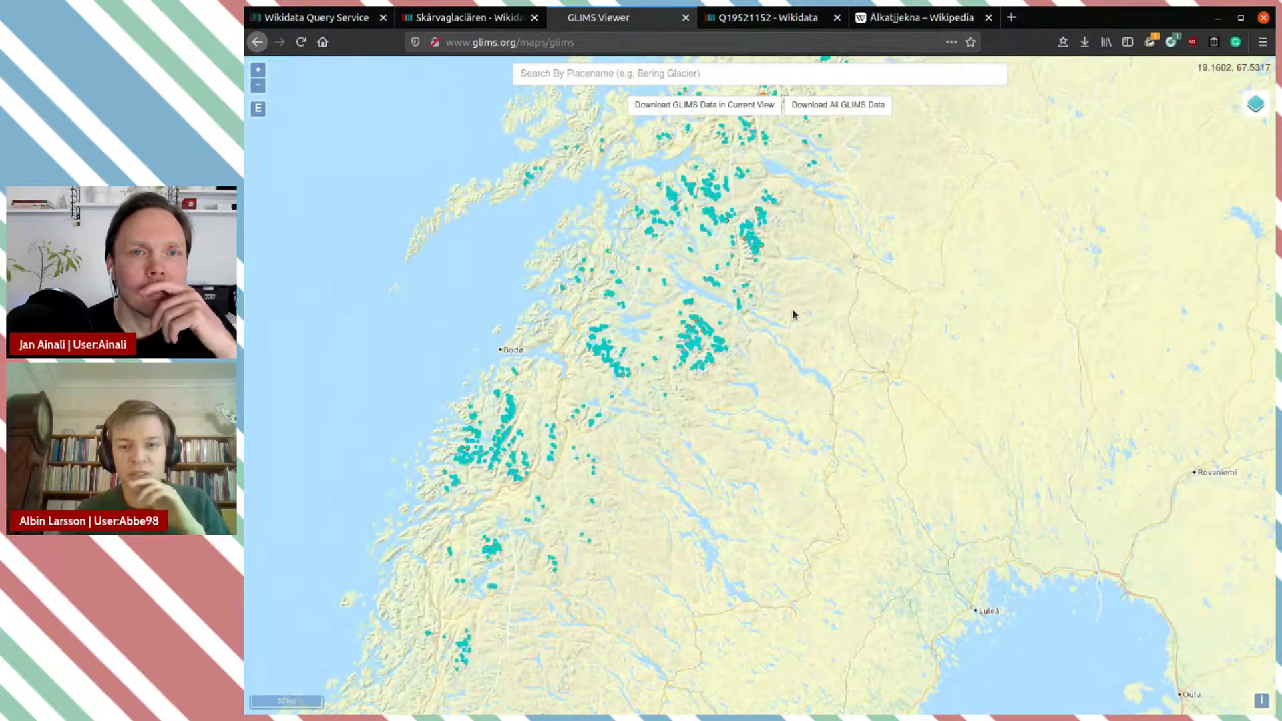
{"action": "scroll", "coordinate": [759, 343], "scroll_direction": "up", "scroll_amount": 3}
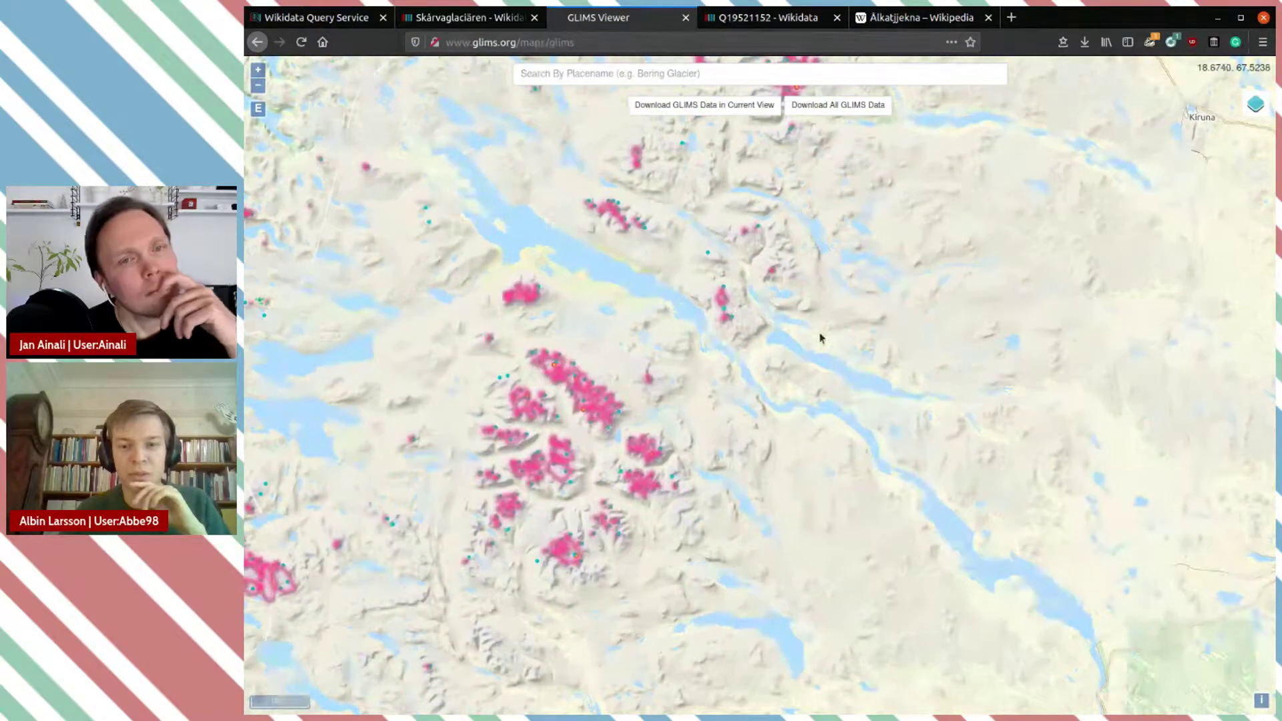
{"action": "left_click_drag", "start_coordinate": [823, 336], "coordinate": [787, 414]}
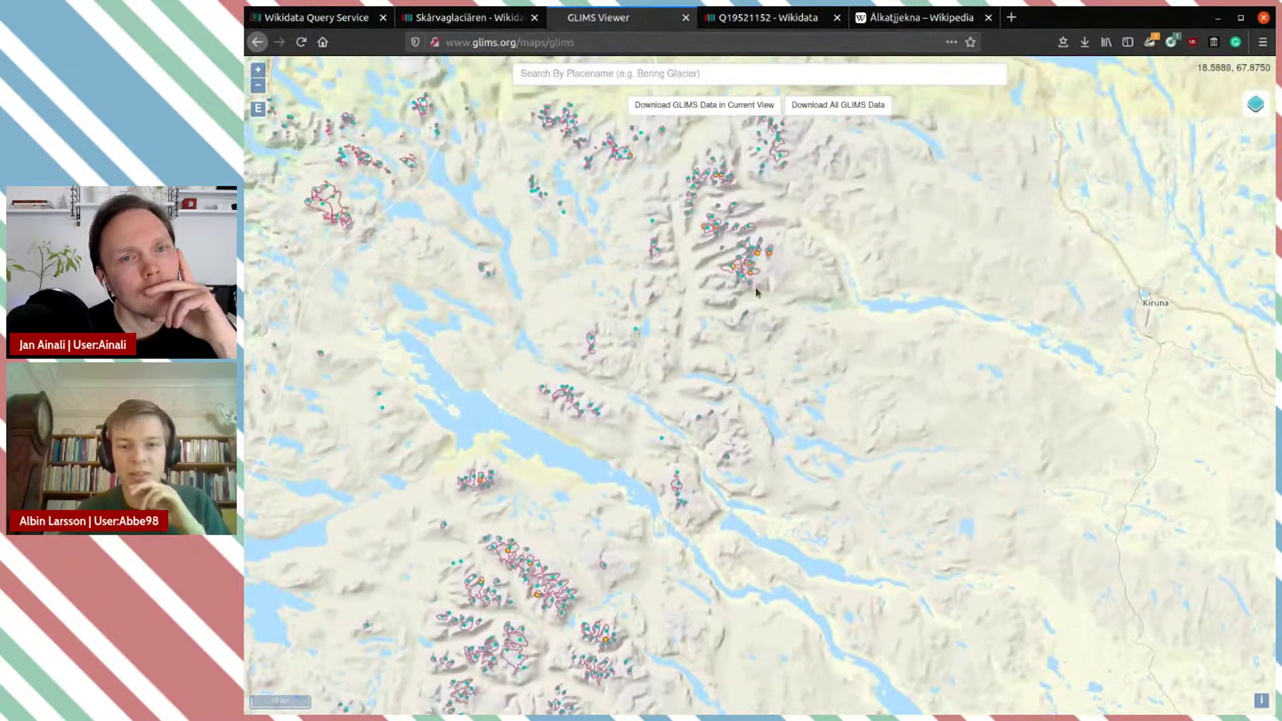
Step: Copy Skårvaglaciären's GLIMS ID G017575E67350N from its Wikidata item and search for it on the GLIMS map
{"action": "left_click", "coordinate": [485, 23]}
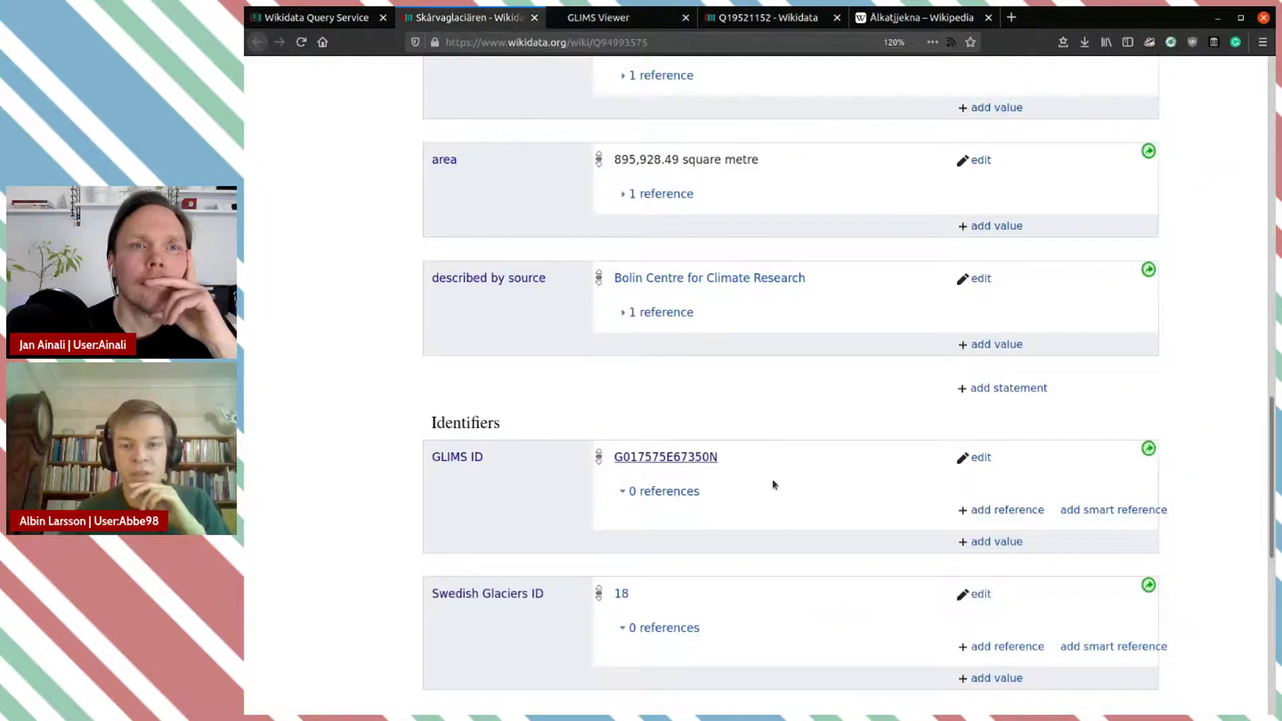
{"action": "left_click_drag", "start_coordinate": [695, 467], "coordinate": [618, 458]}
{"action": "left_click", "coordinate": [616, 471]}
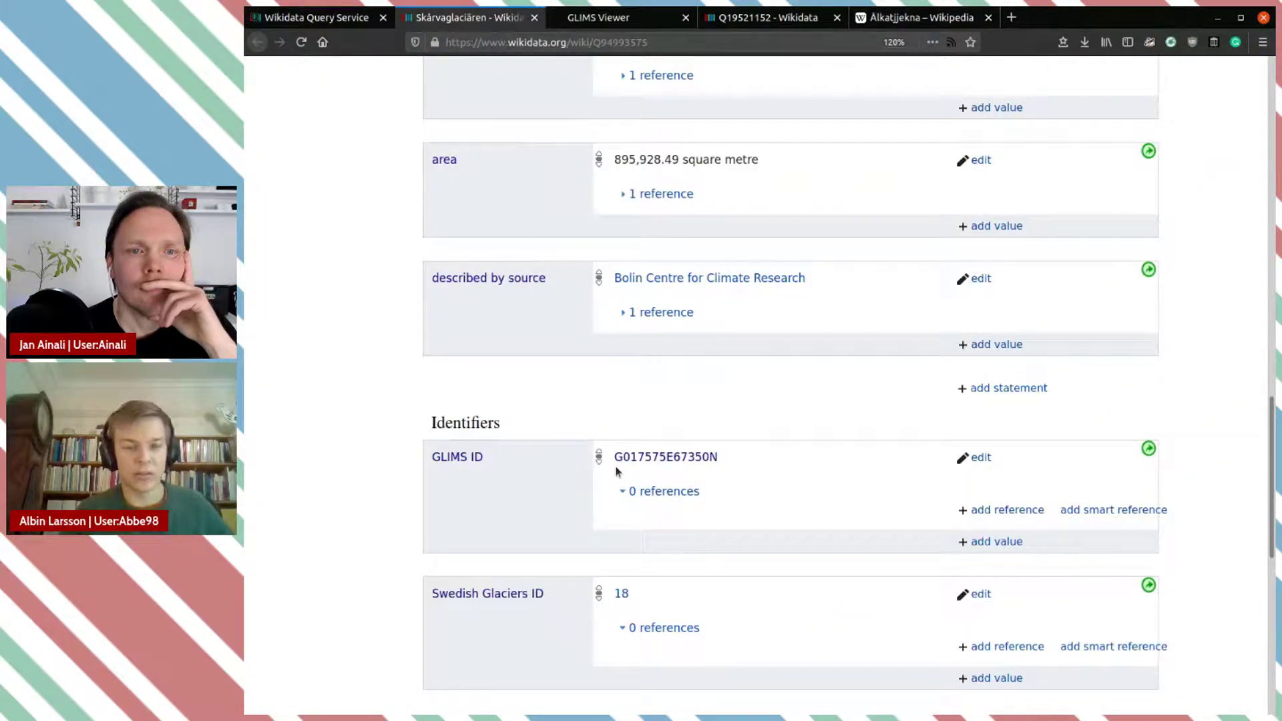
{"action": "left_click_drag", "start_coordinate": [752, 462], "coordinate": [612, 460]}
{"action": "key", "text": "ctrl+c"}
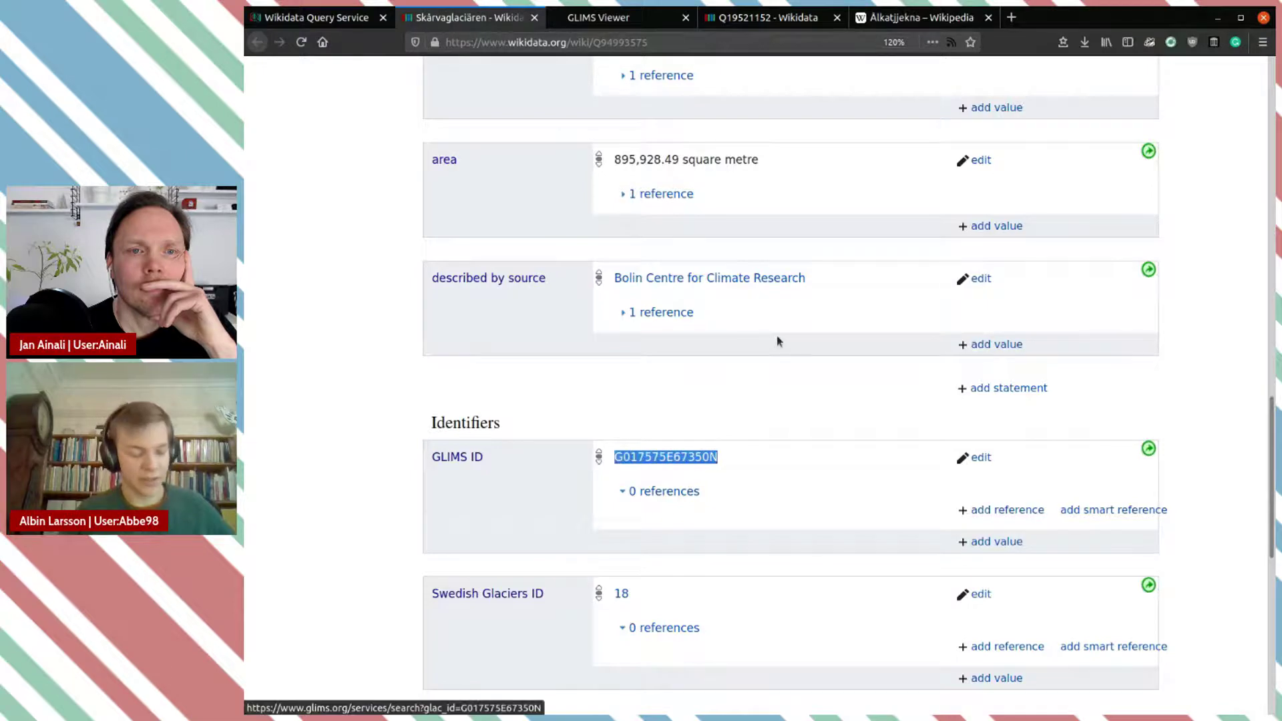
{"action": "left_click", "coordinate": [599, 18]}
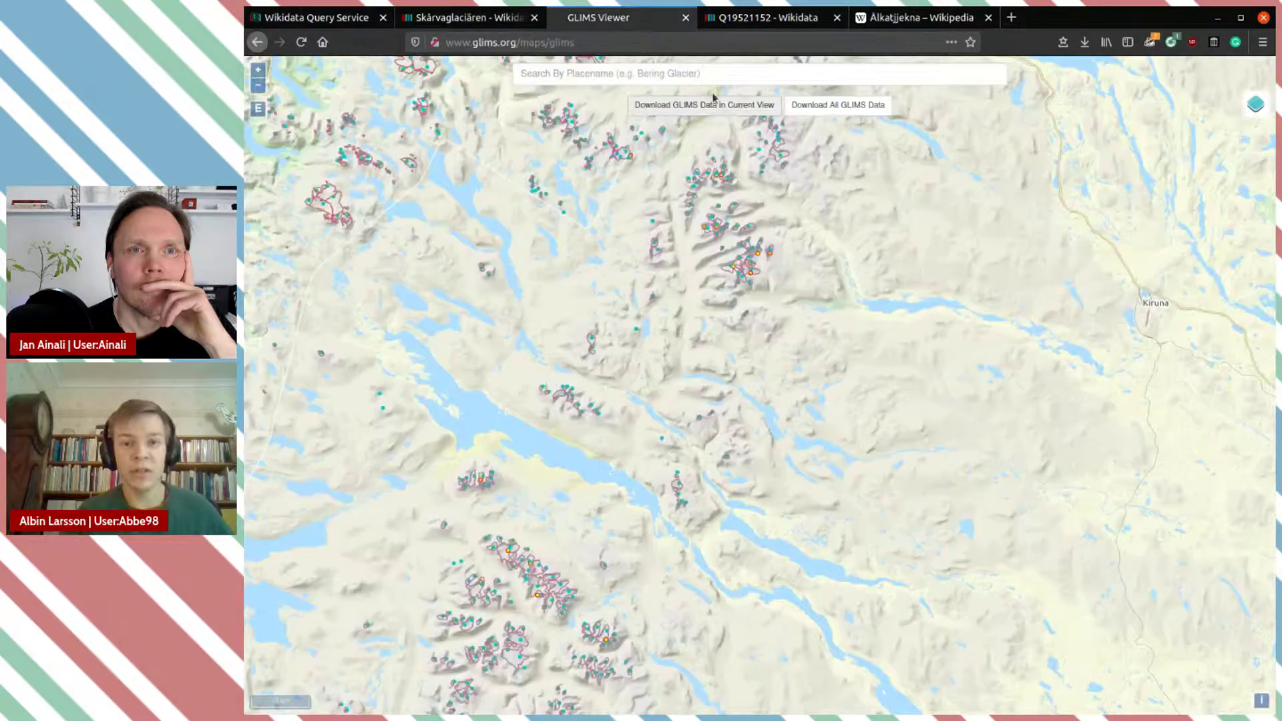
{"action": "left_click", "coordinate": [681, 75]}
{"action": "key", "text": "ctrl+v"}
{"action": "key", "text": "Return"}
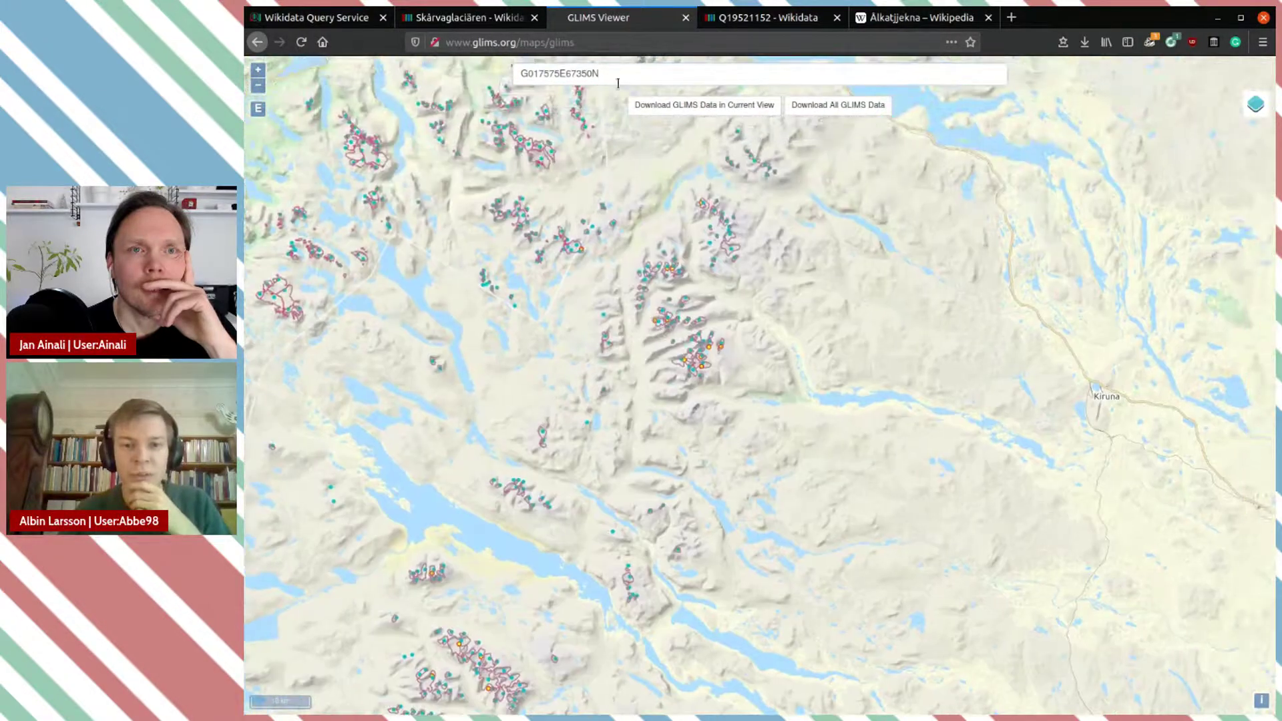
Step: Replace the GLIMS map's search text with Ålkatjjekna, copied from the Swedish label of item Q19521152
{"action": "double_click", "coordinate": [618, 81]}
{"action": "key", "text": "BackSpace"}
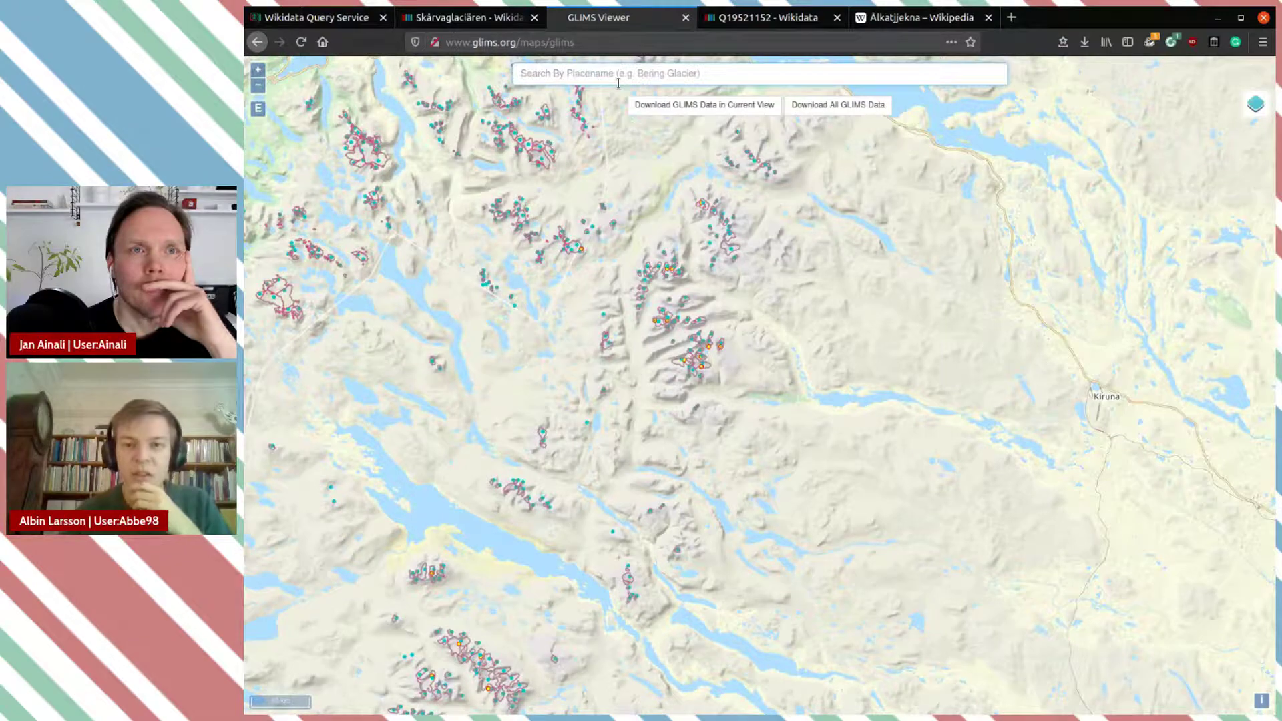
{"action": "left_click", "coordinate": [762, 18]}
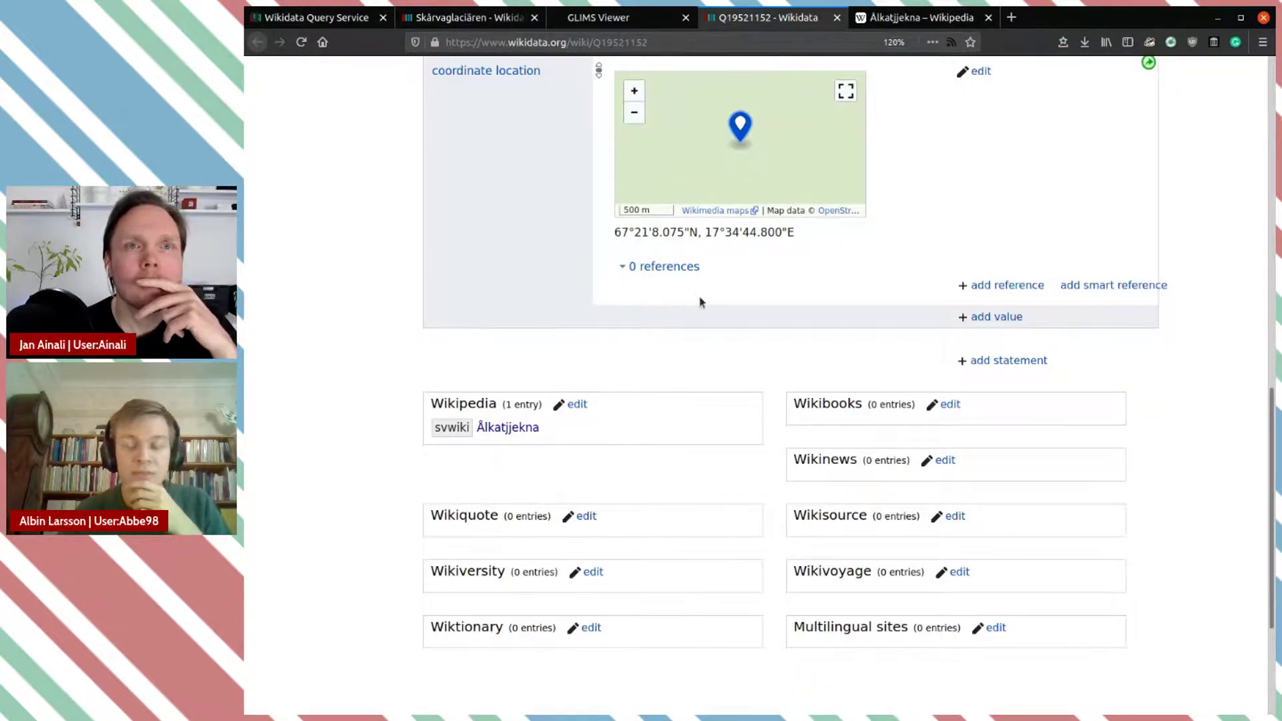
{"action": "scroll", "coordinate": [699, 303], "scroll_direction": "up", "scroll_amount": 10}
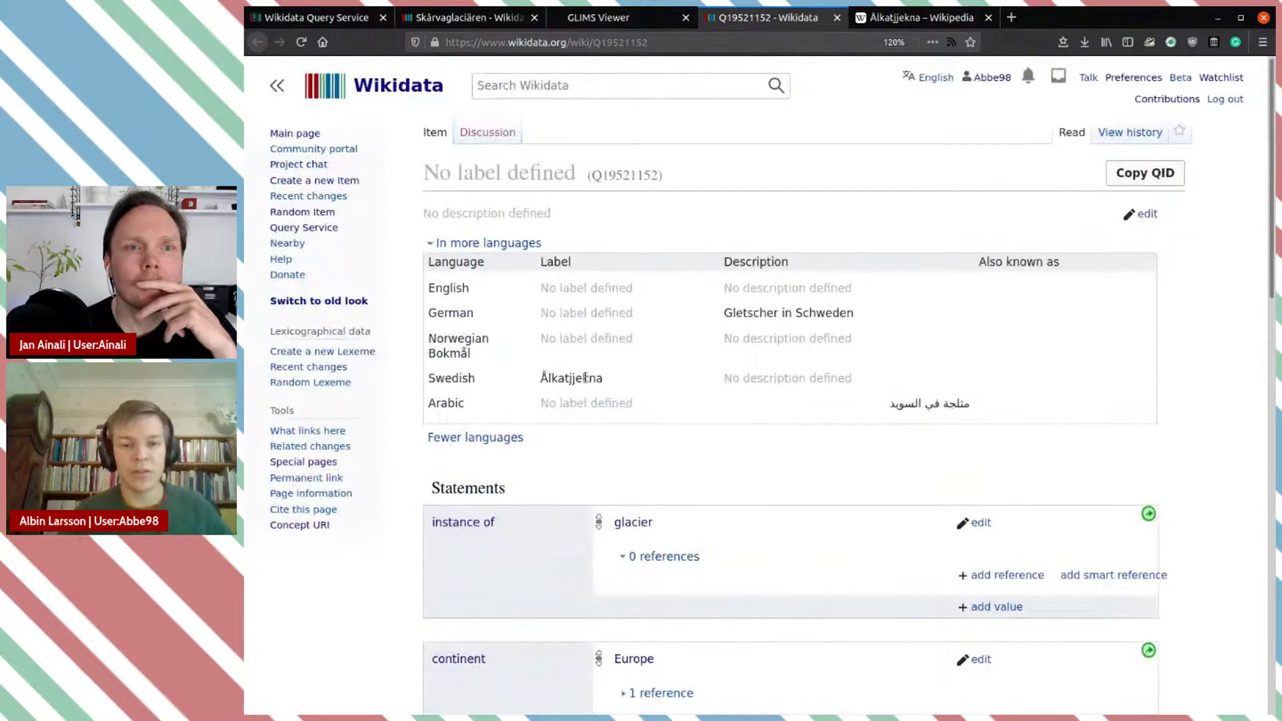
{"action": "double_click", "coordinate": [584, 377]}
{"action": "key", "text": "ctrl+c"}
{"action": "left_click", "coordinate": [628, 27]}
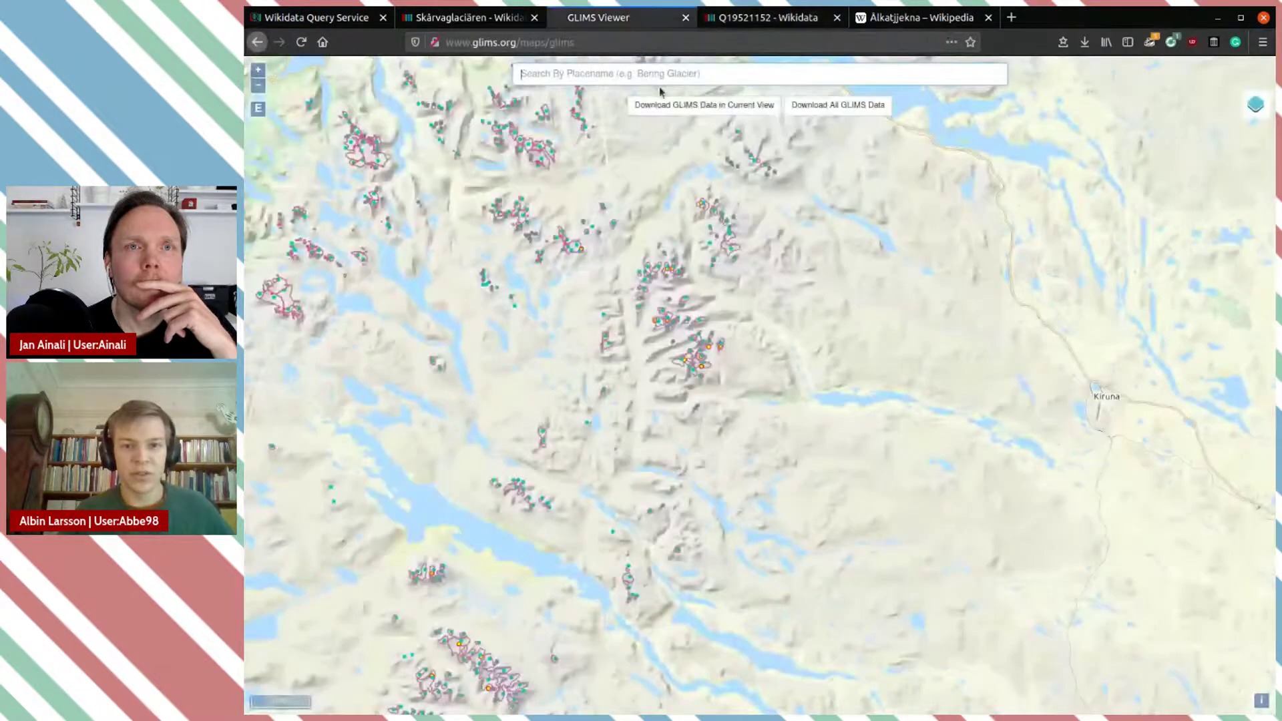
{"action": "left_click", "coordinate": [675, 70]}
{"action": "key", "text": "ctrl+v"}
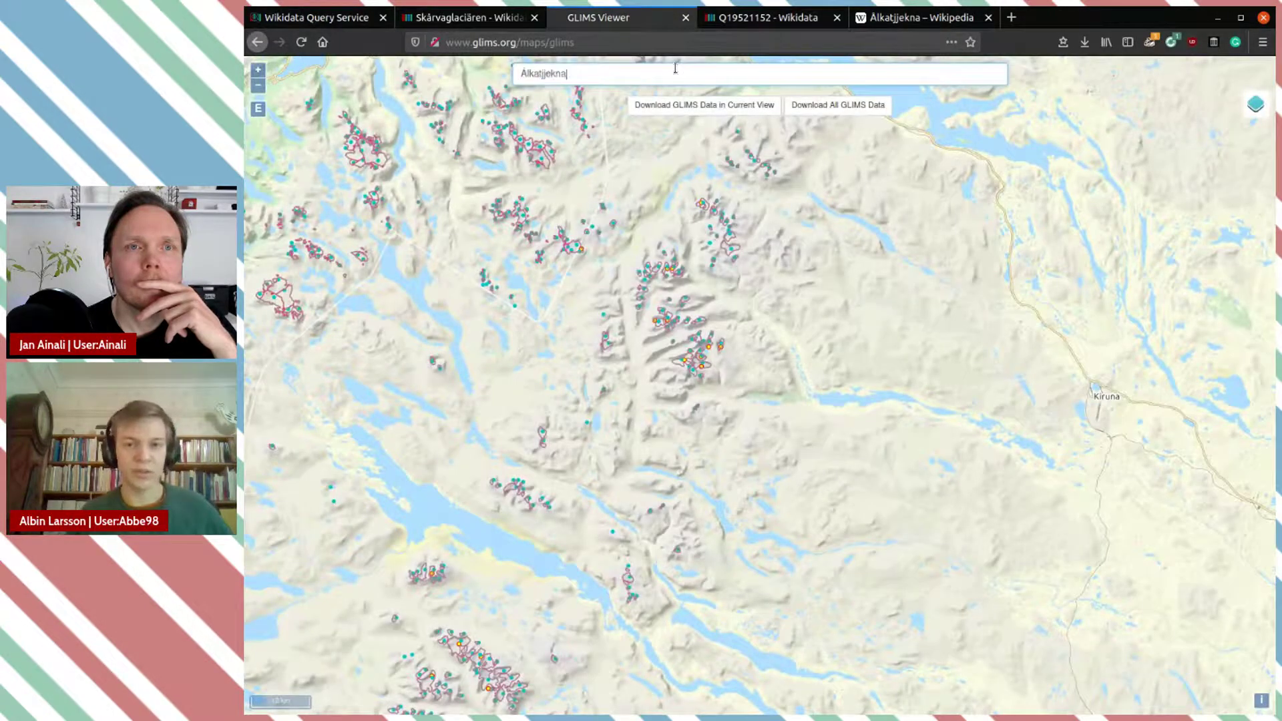
Step: Review the coordinate location and sitelinks of item Q19521152 again, along with its Ålkatjjekna Wikipedia article
{"action": "left_click", "coordinate": [746, 20]}
{"action": "scroll", "coordinate": [780, 407], "scroll_direction": "down", "scroll_amount": 12}
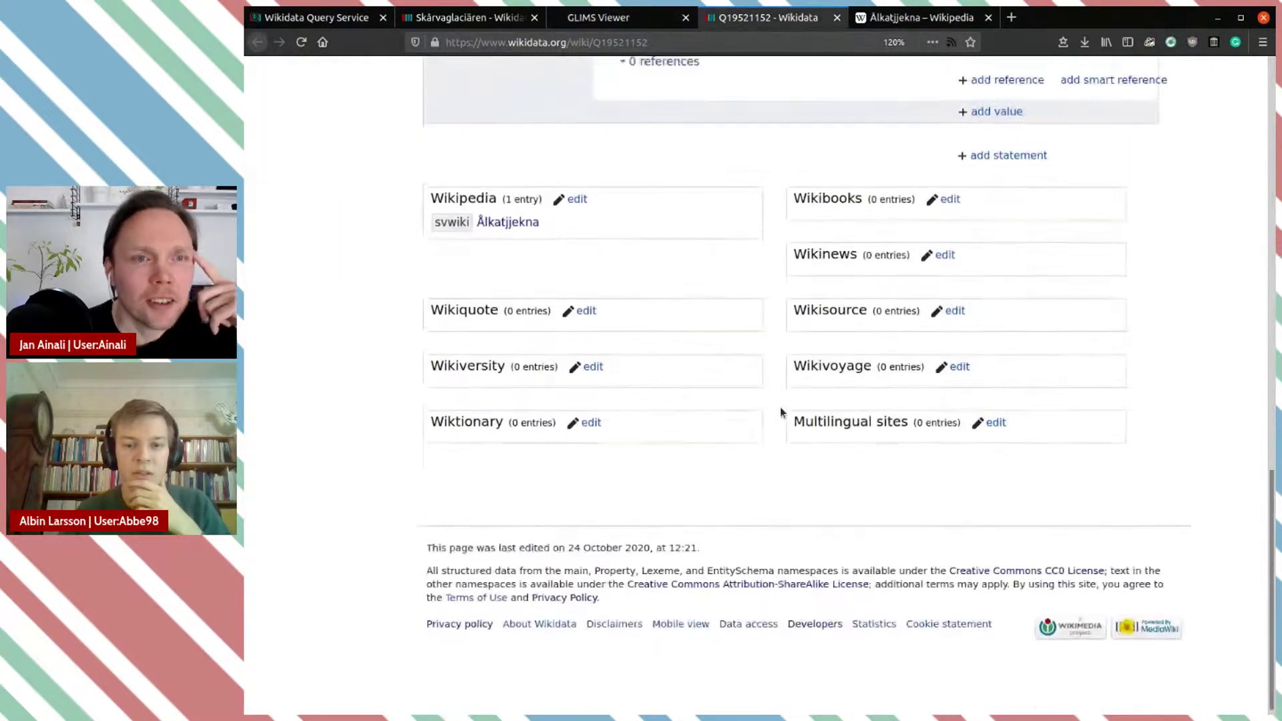
{"action": "scroll", "coordinate": [780, 407], "scroll_direction": "up", "scroll_amount": 1}
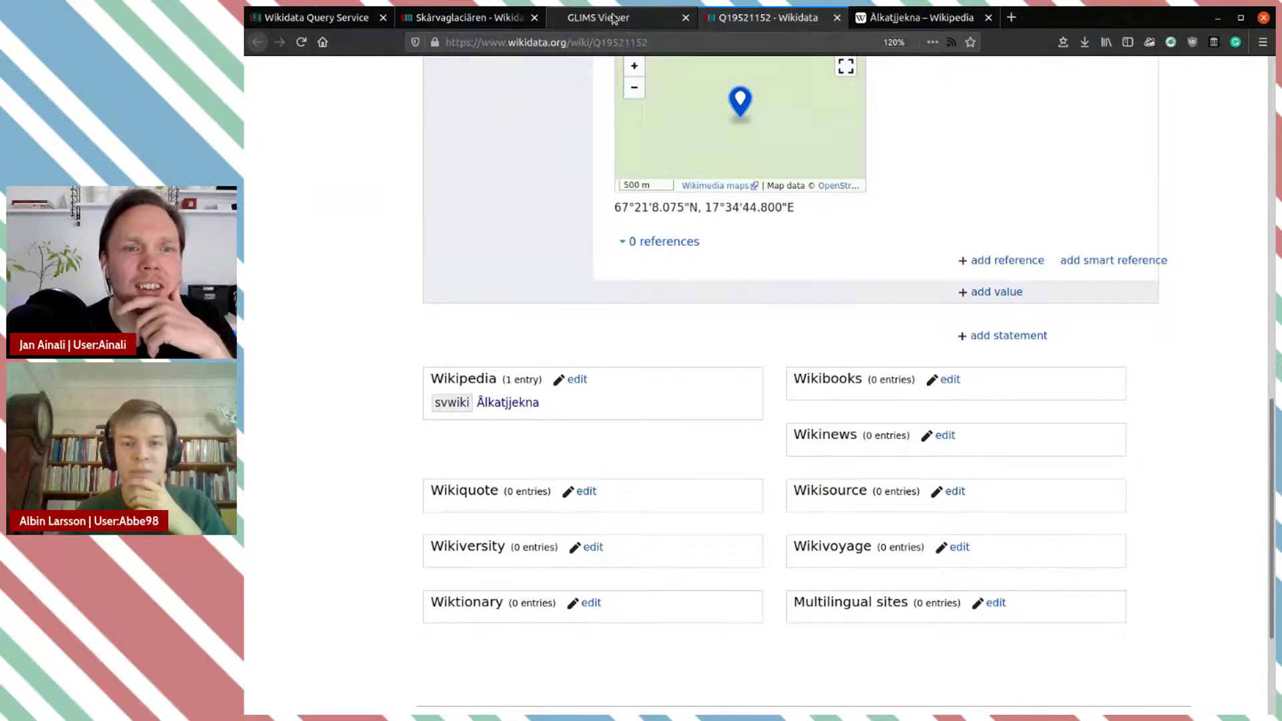
{"action": "left_click", "coordinate": [924, 20]}
Step: Copy the Swedish label Skårvaglaciären from its Wikidata item and search the GLIMS map for that name
{"action": "left_click", "coordinate": [474, 20]}
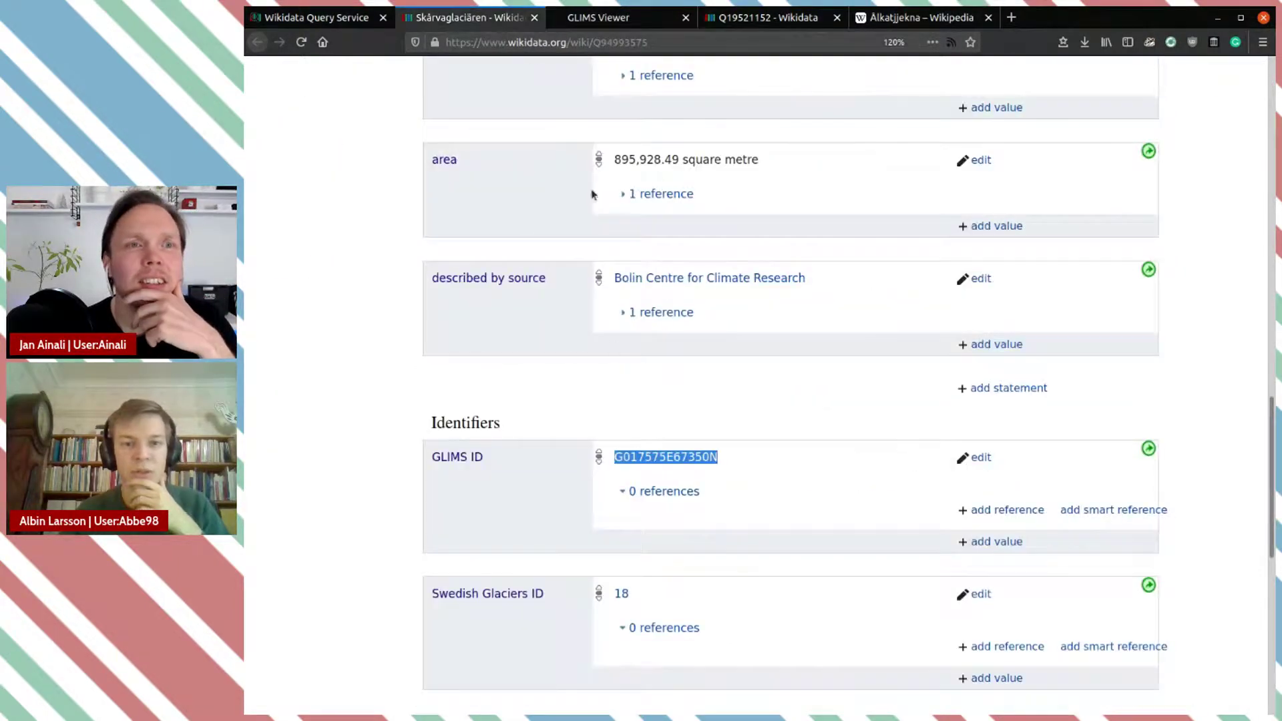
{"action": "scroll", "coordinate": [693, 418], "scroll_direction": "up", "scroll_amount": 10}
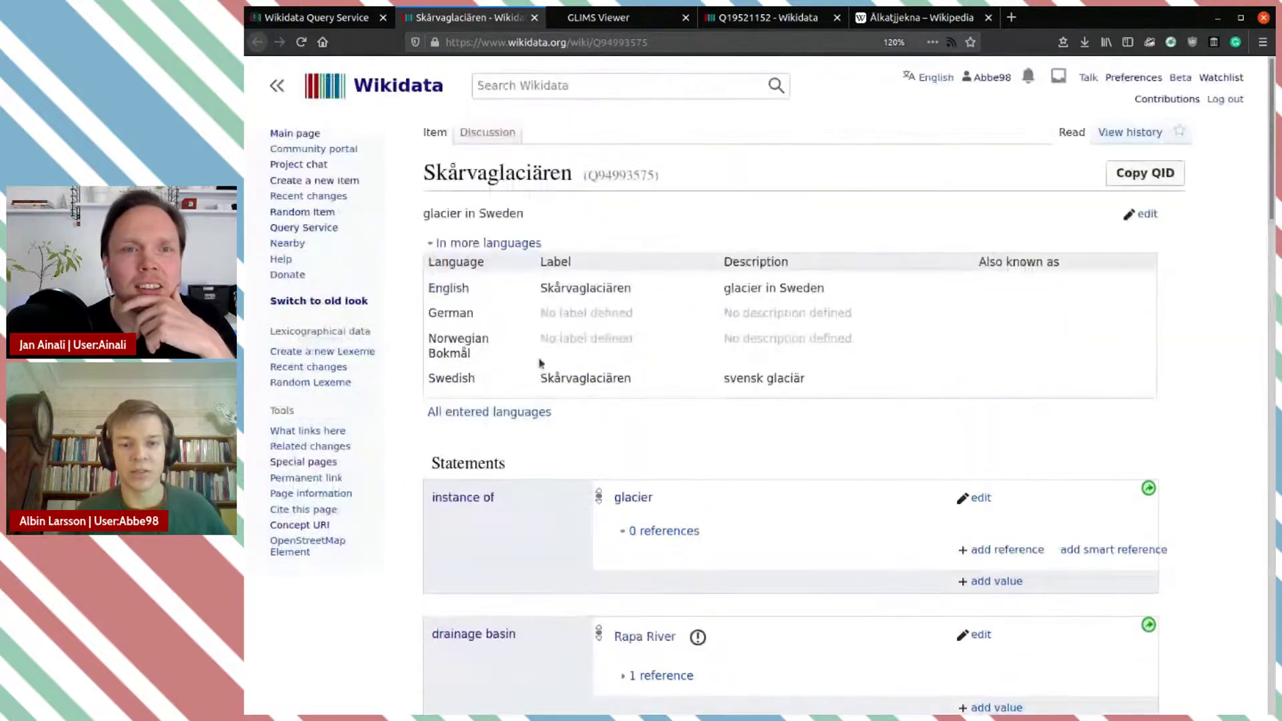
{"action": "double_click", "coordinate": [561, 378]}
{"action": "key", "text": "ctrl+c"}
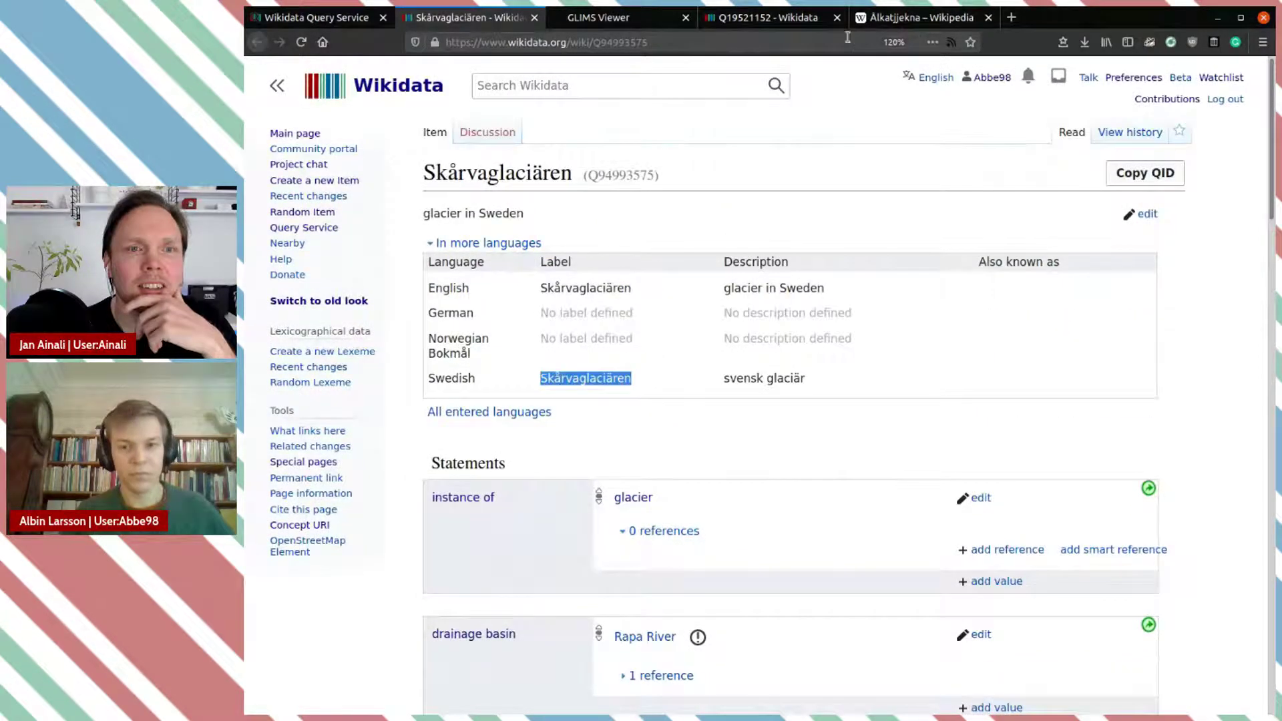
{"action": "left_click", "coordinate": [731, 19]}
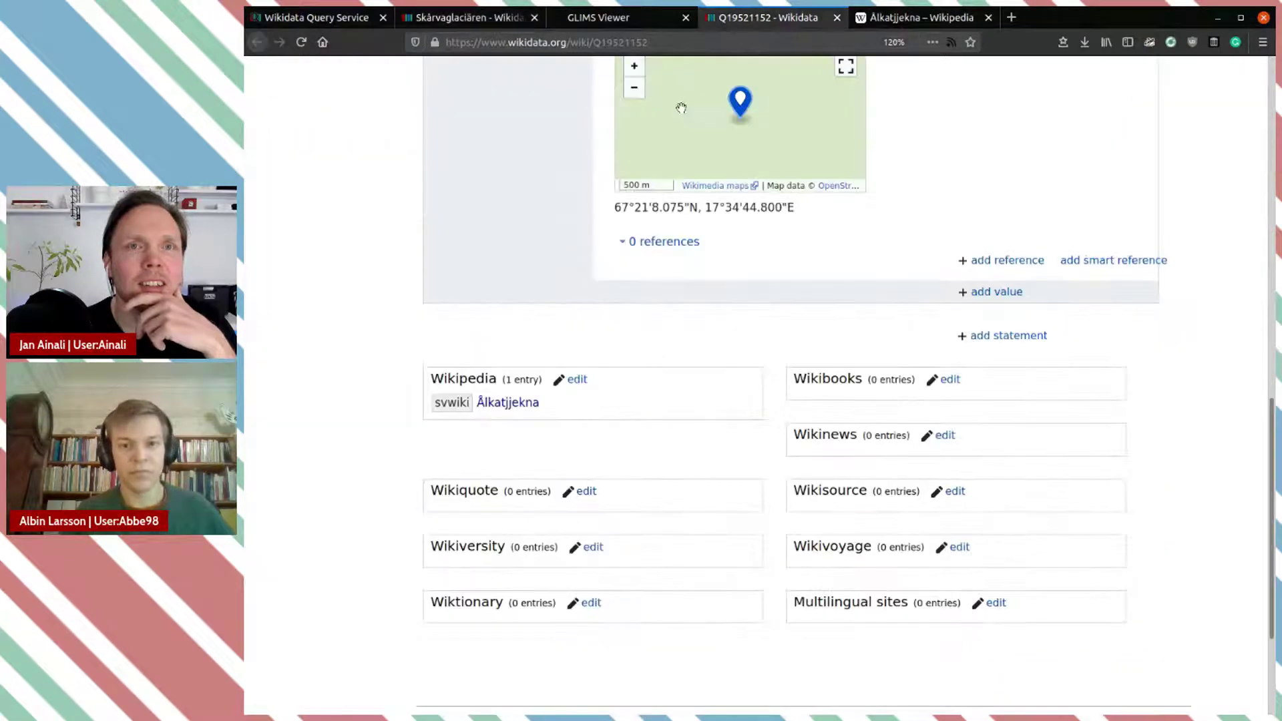
{"action": "left_click", "coordinate": [599, 18]}
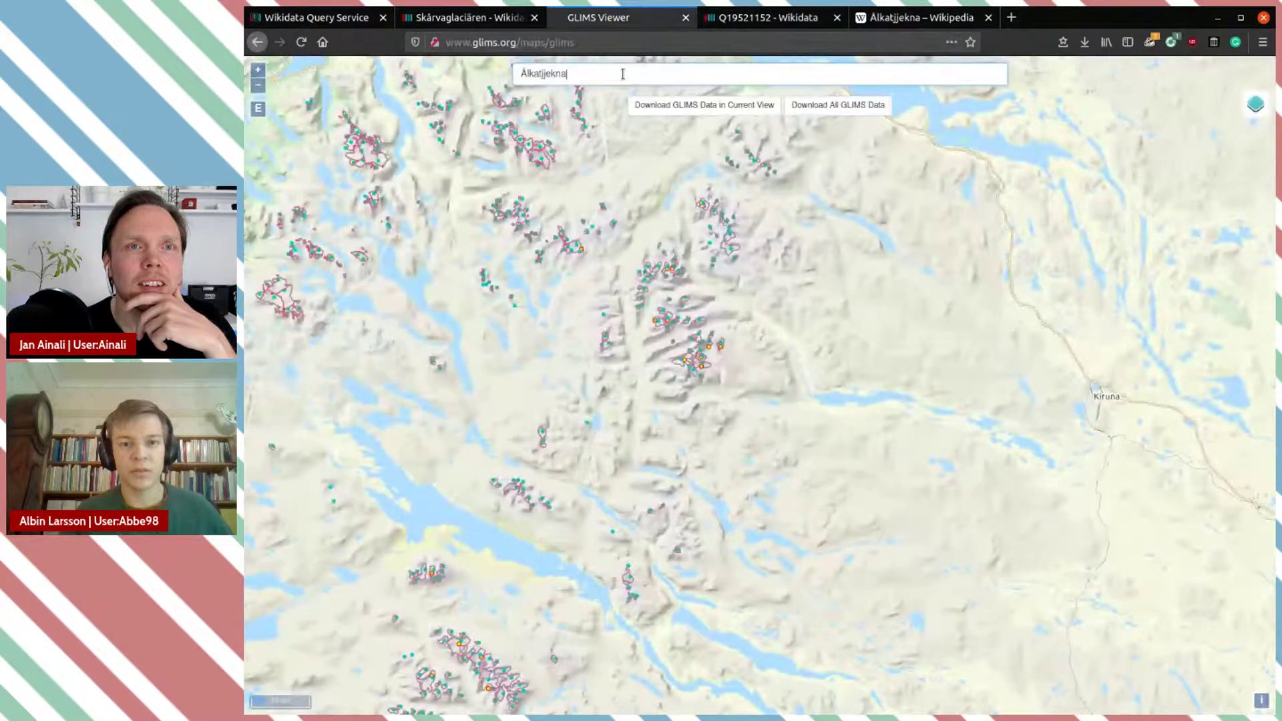
{"action": "key", "text": "ctrl+a"}
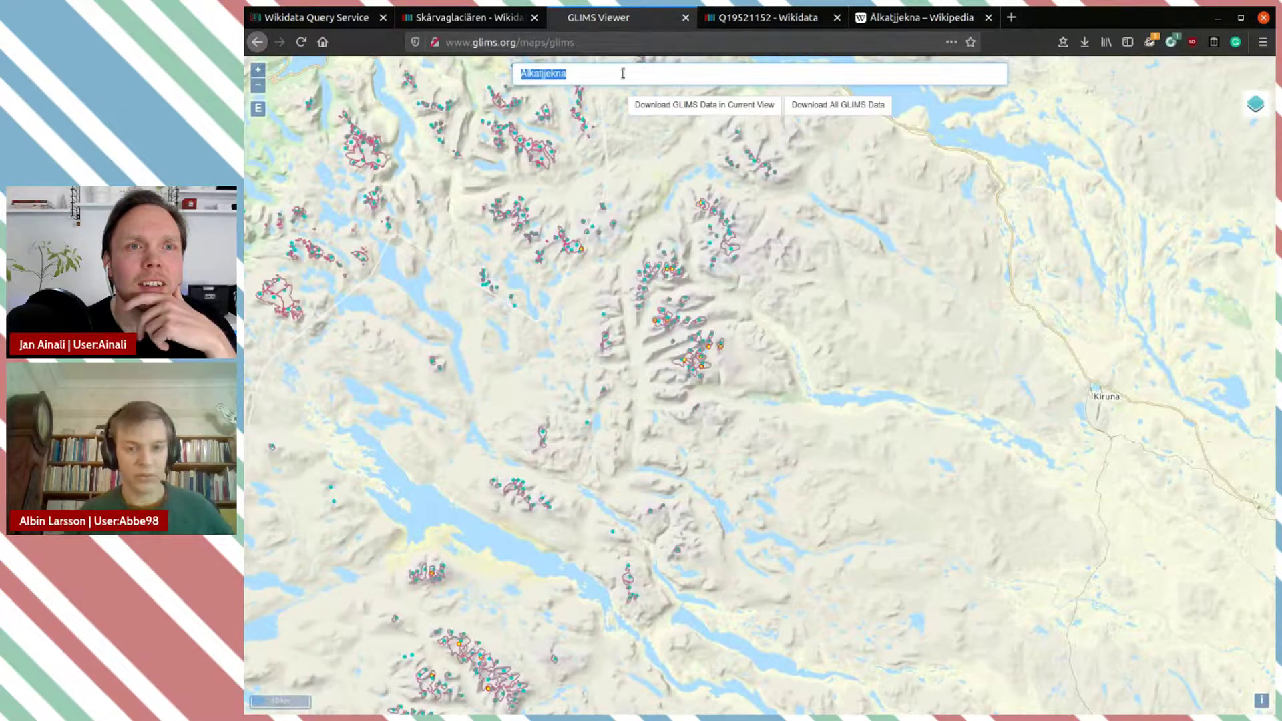
{"action": "key", "text": "ctrl+v"}
{"action": "key", "text": "Return"}
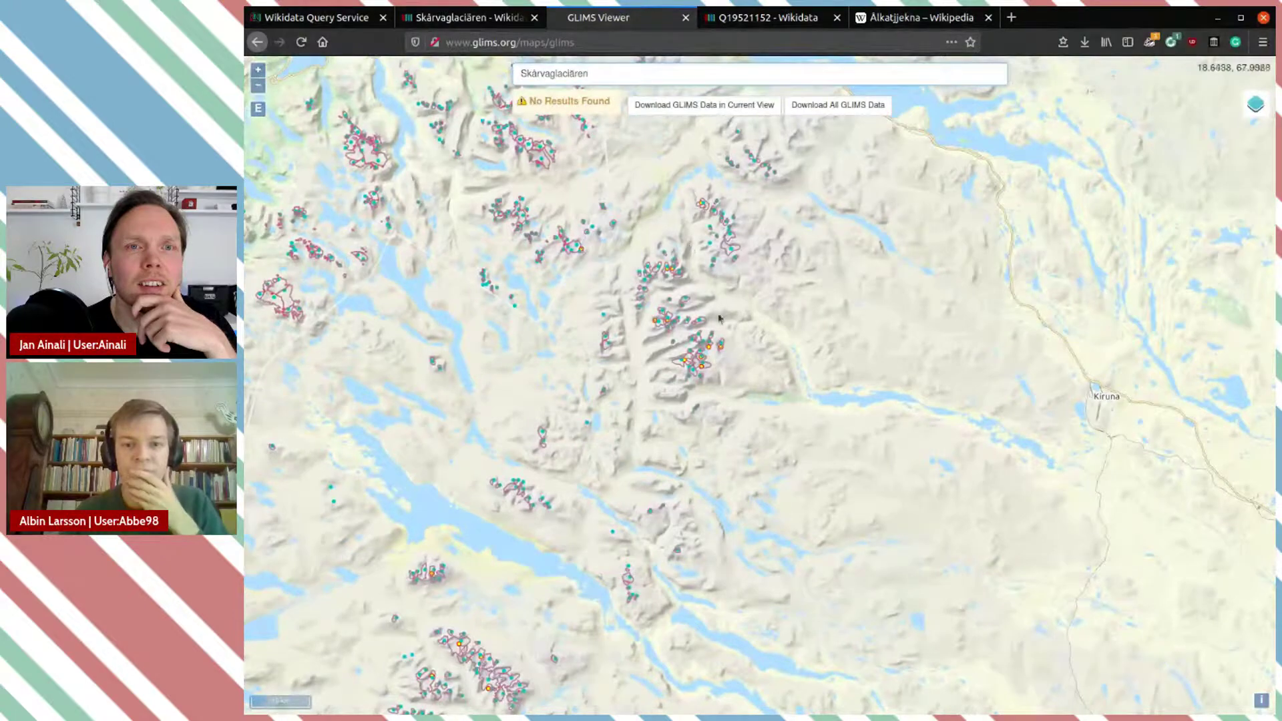
Step: Return to the query results and examine the pair Sydöstra Kaskasapakkteglaciären and Kebnepakteglaciären
{"action": "left_click", "coordinate": [489, 24]}
{"action": "left_click", "coordinate": [314, 17]}
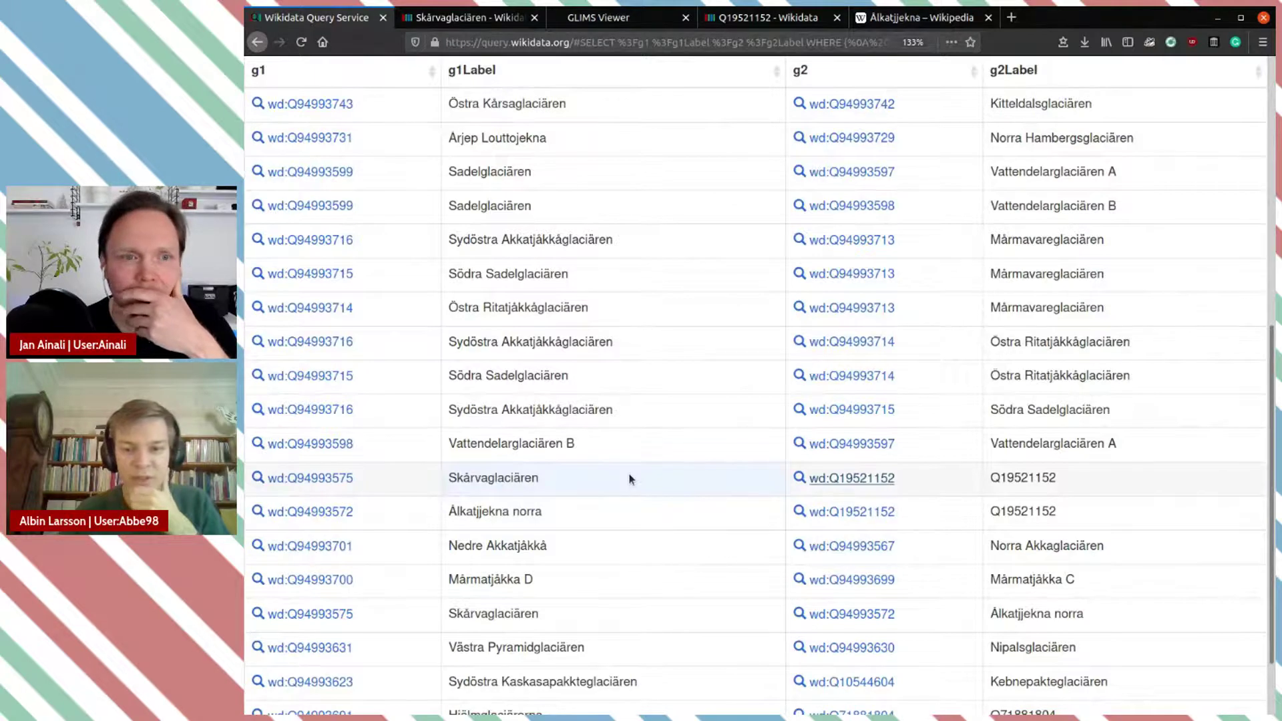
{"action": "scroll", "coordinate": [686, 573], "scroll_direction": "down", "scroll_amount": 1}
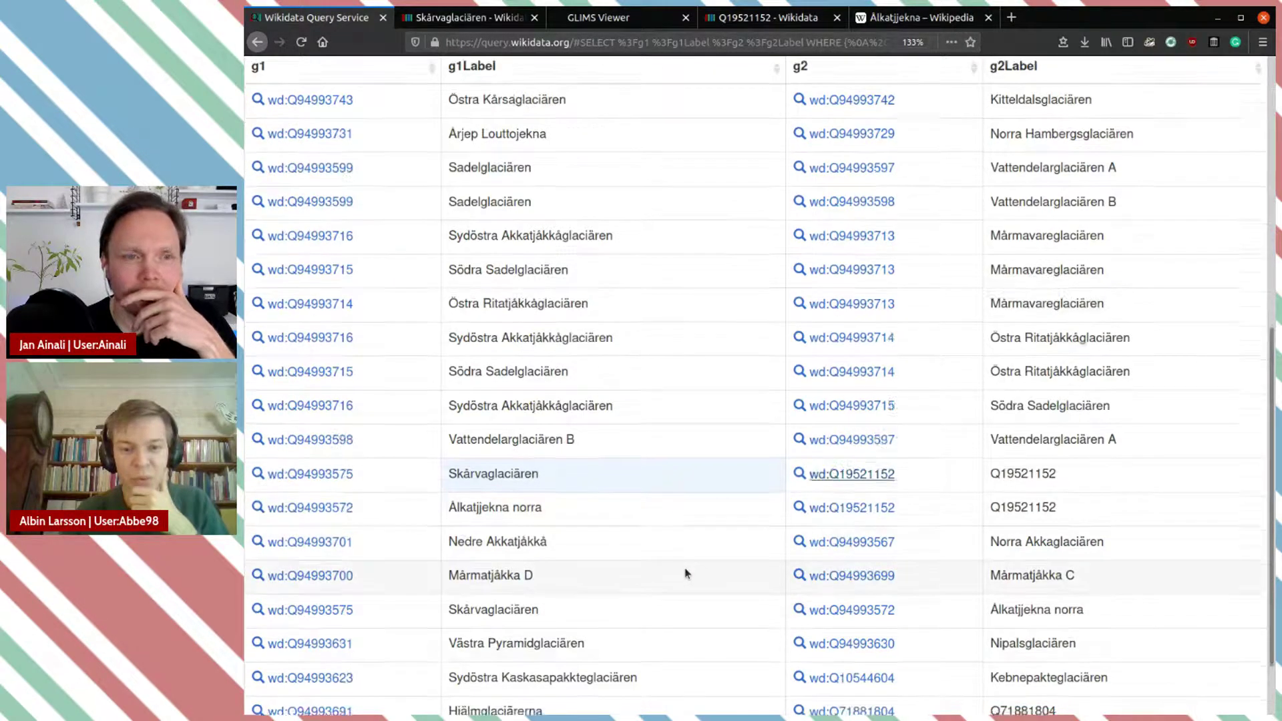
{"action": "scroll", "coordinate": [686, 573], "scroll_direction": "down", "scroll_amount": 3}
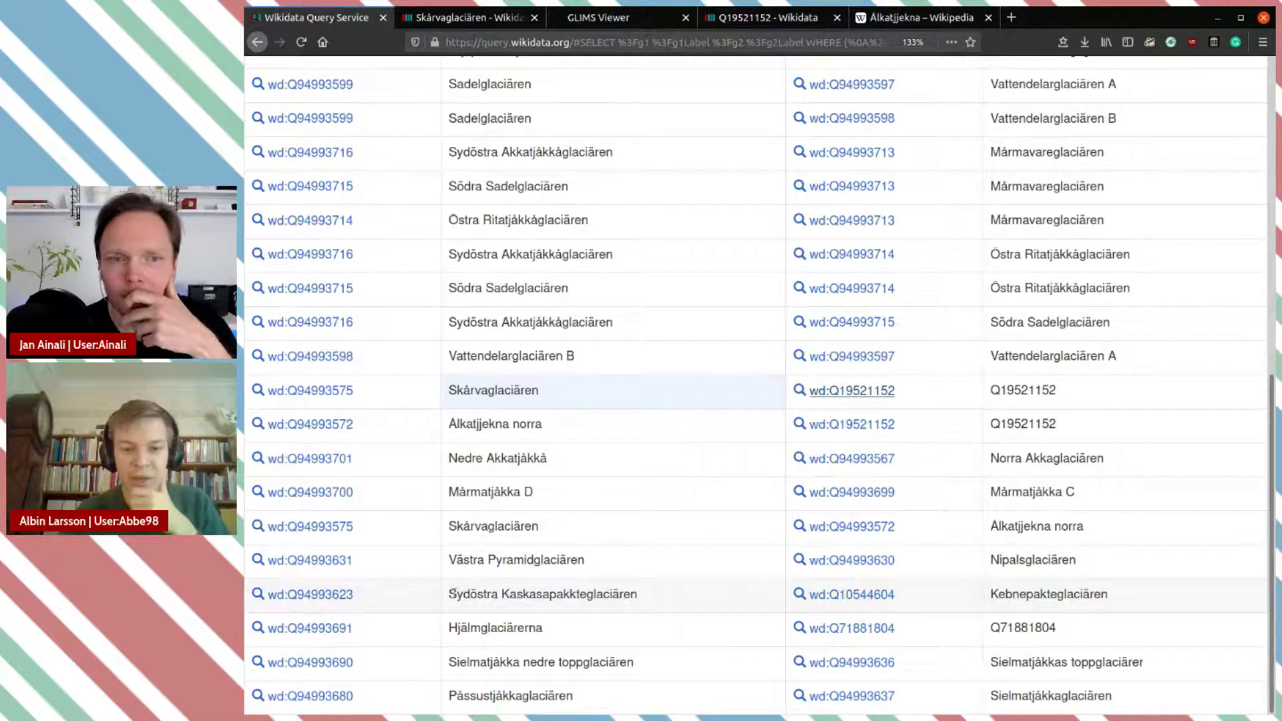
{"action": "left_click_drag", "start_coordinate": [451, 594], "coordinate": [644, 601]}
{"action": "left_click", "coordinate": [788, 605]}
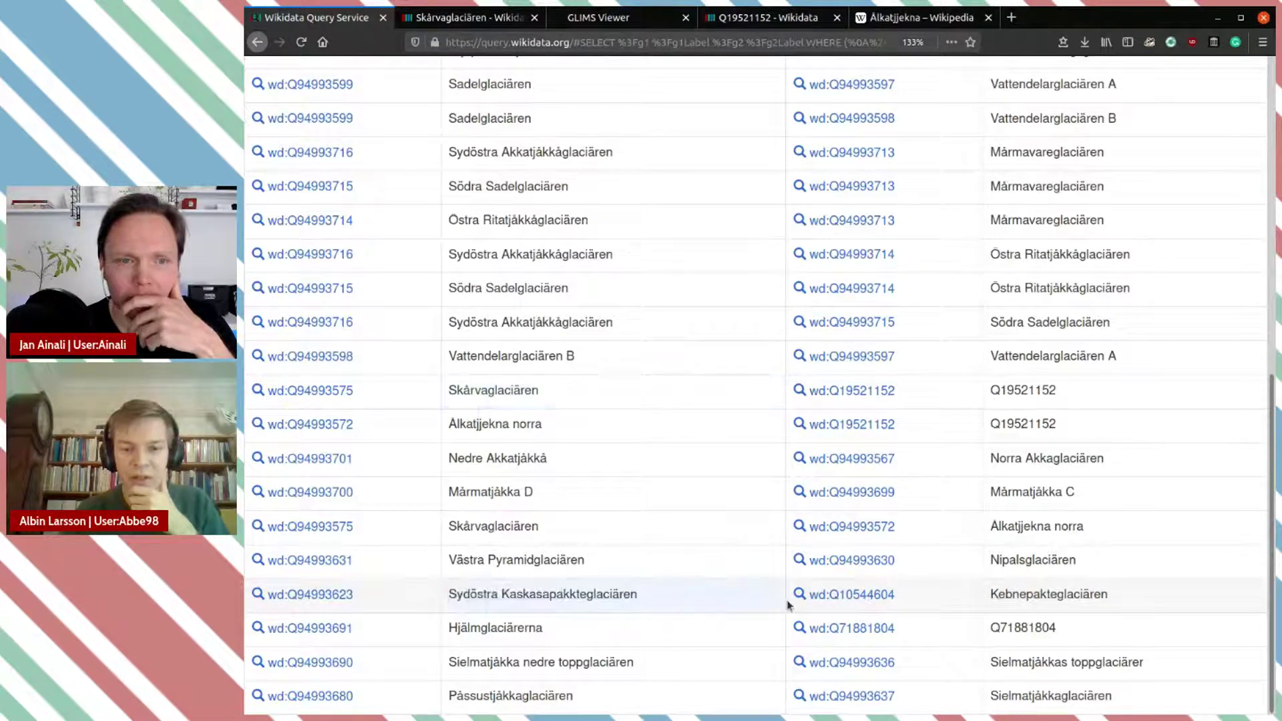
{"action": "double_click", "coordinate": [1070, 594]}
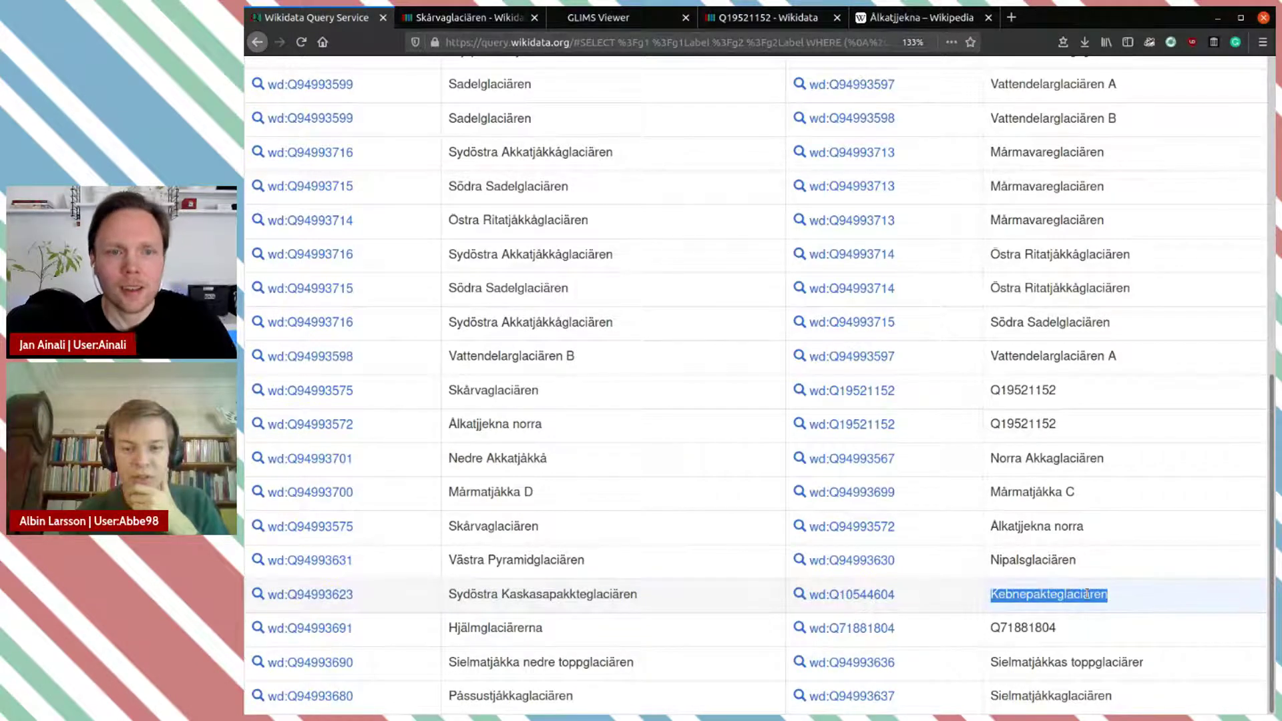
Step: Open the items of the pair Hjälmglaciärerna (Q94993691) and Q71881804 from the query results, and bring up the Hjälmglaciärerna item
{"action": "left_click", "coordinate": [1035, 629]}
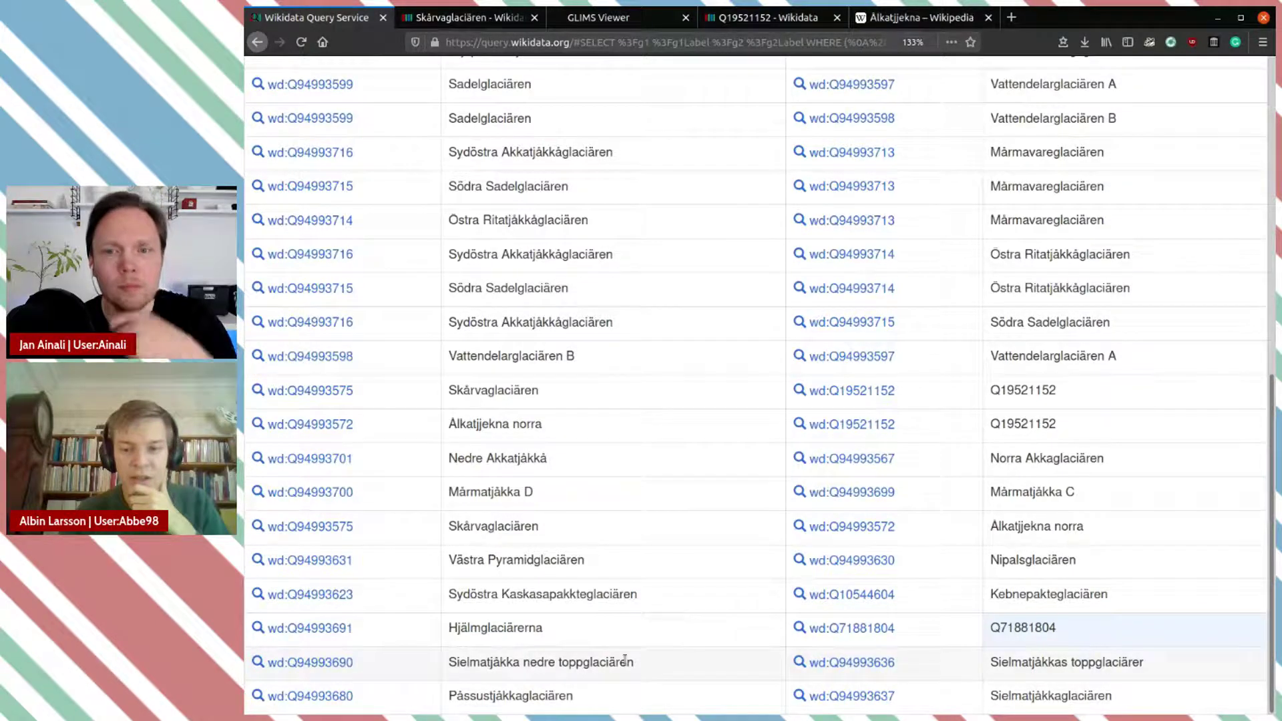
{"action": "middle_click", "coordinate": [332, 631]}
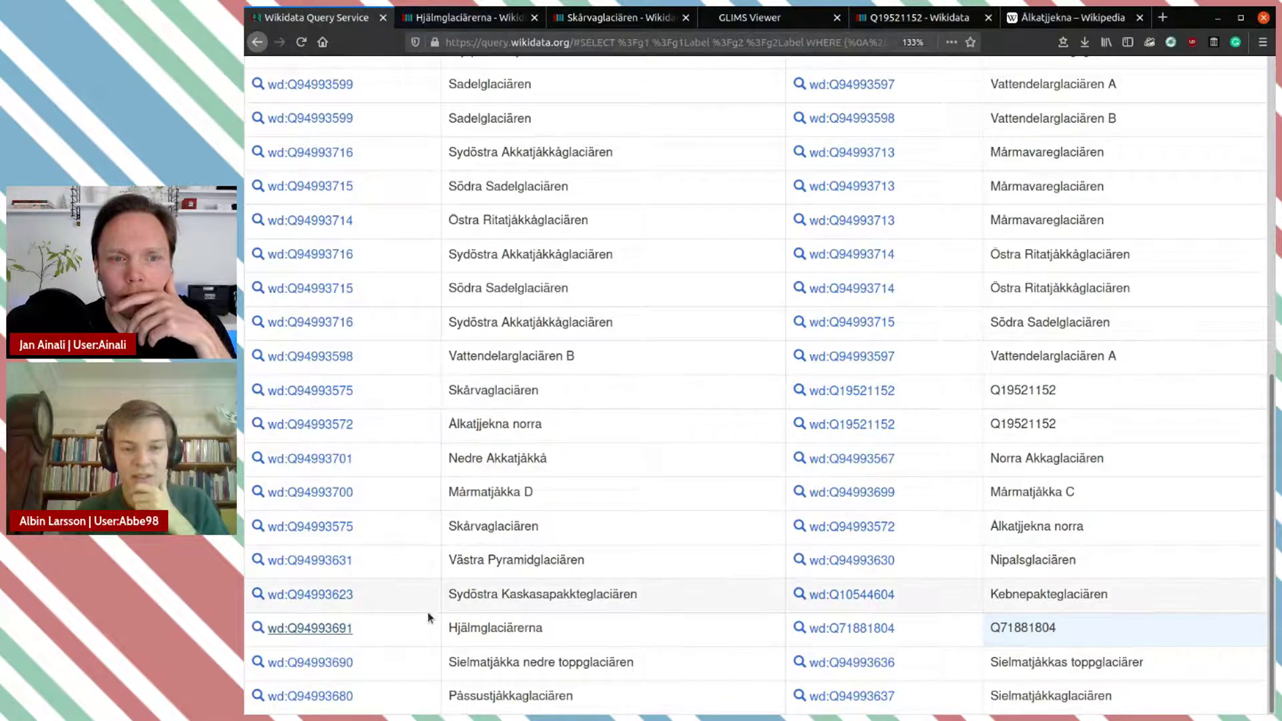
{"action": "left_click", "coordinate": [946, 419]}
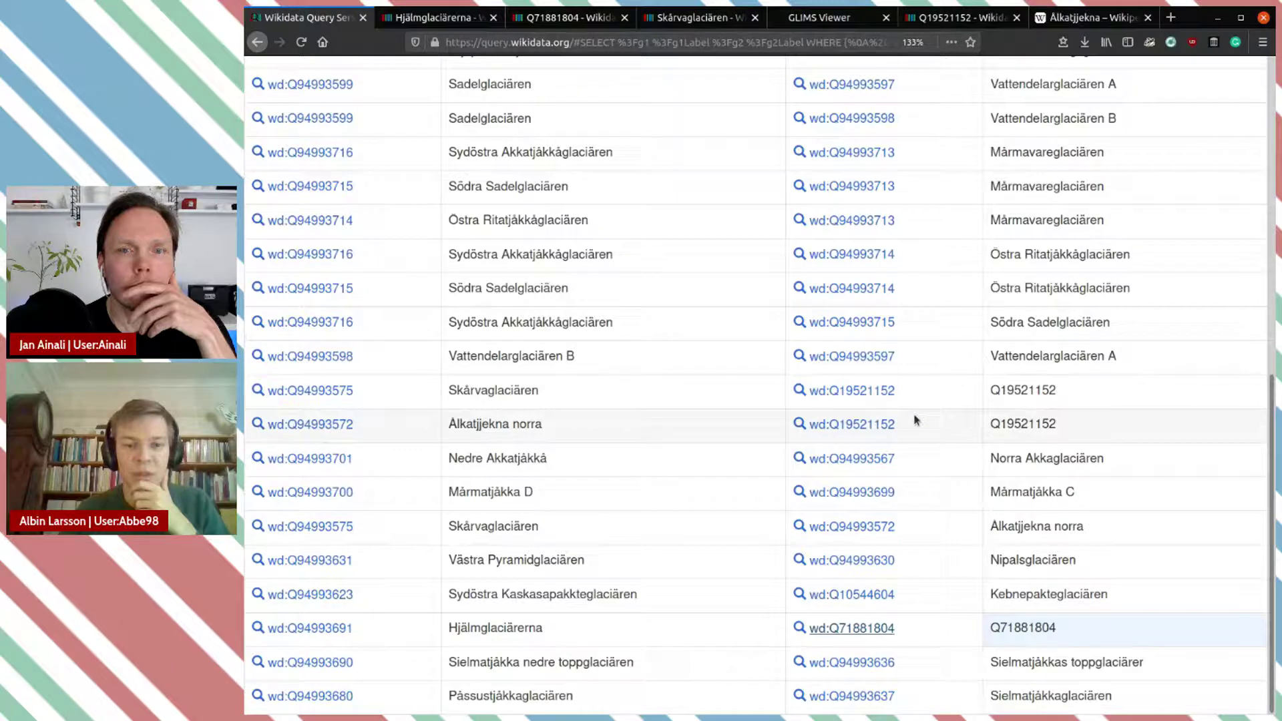
{"action": "left_click", "coordinate": [454, 19]}
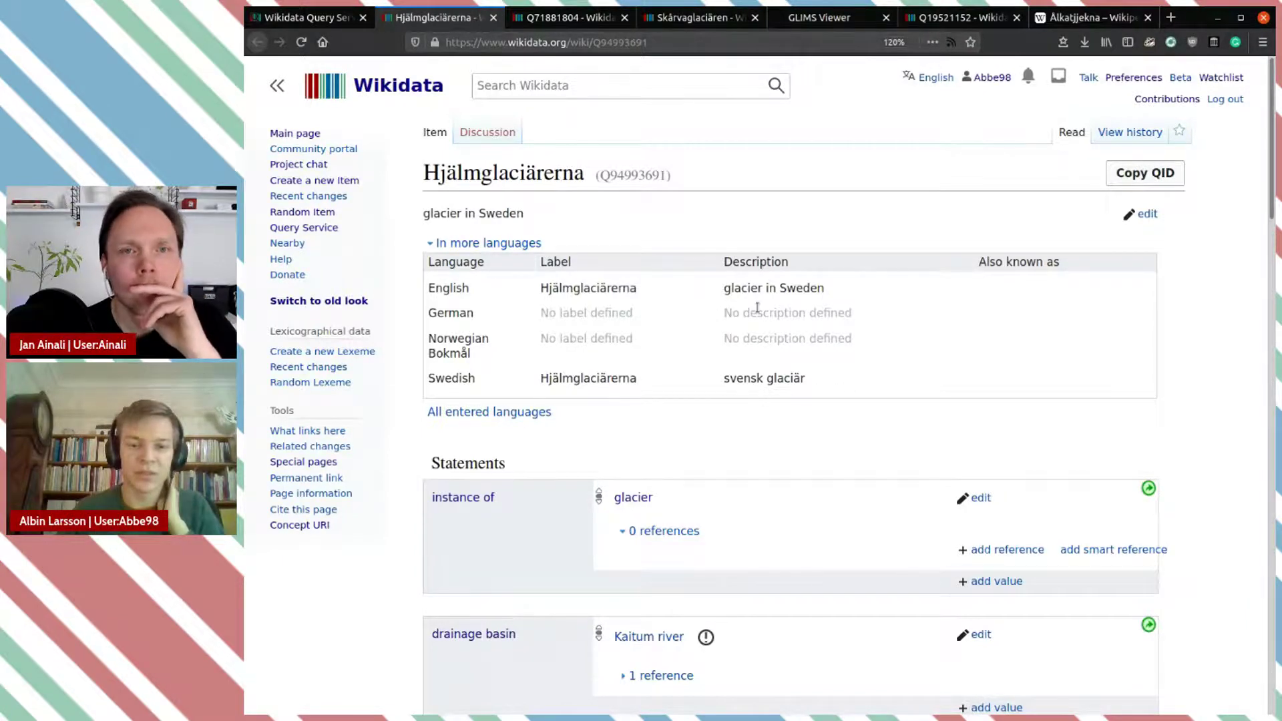
Step: Compare the names of Q94993691 and Q71881804 in their item headings and language label tables
{"action": "scroll", "coordinate": [757, 308], "scroll_direction": "down", "scroll_amount": 2}
{"action": "scroll", "coordinate": [758, 313], "scroll_direction": "up", "scroll_amount": 3}
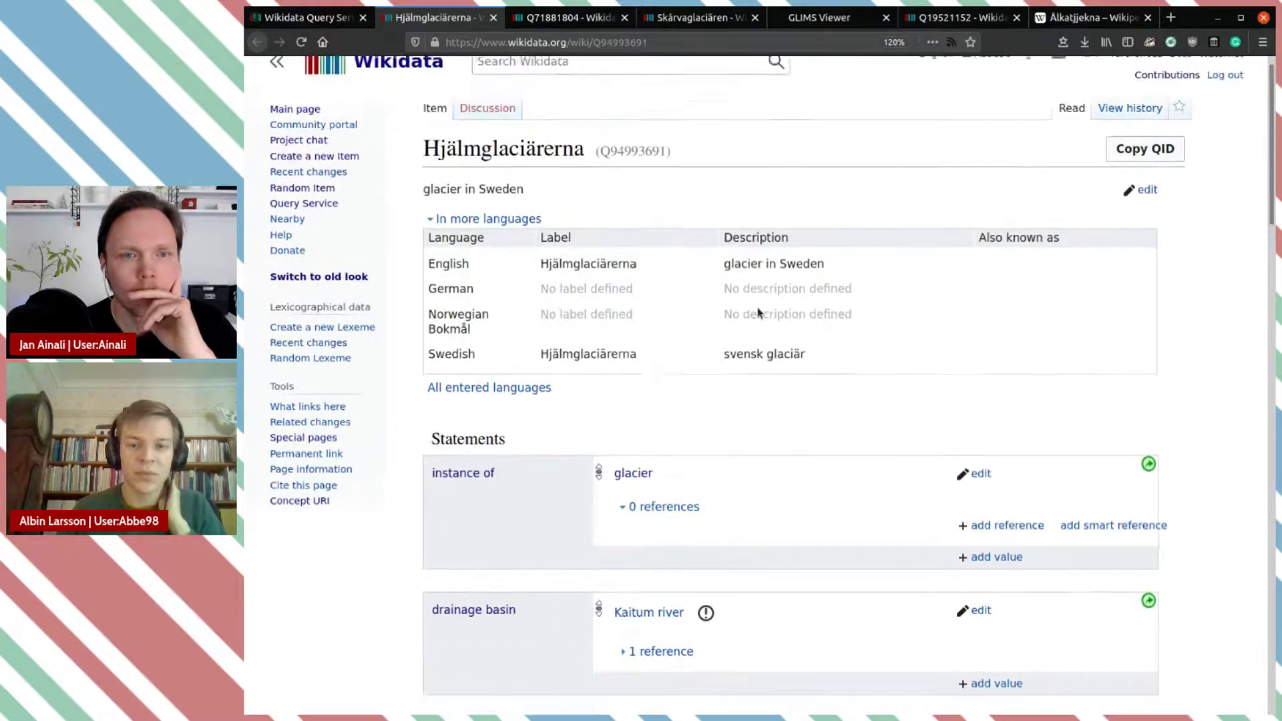
{"action": "scroll", "coordinate": [757, 312], "scroll_direction": "down", "scroll_amount": 3}
{"action": "scroll", "coordinate": [606, 269], "scroll_direction": "up", "scroll_amount": 3}
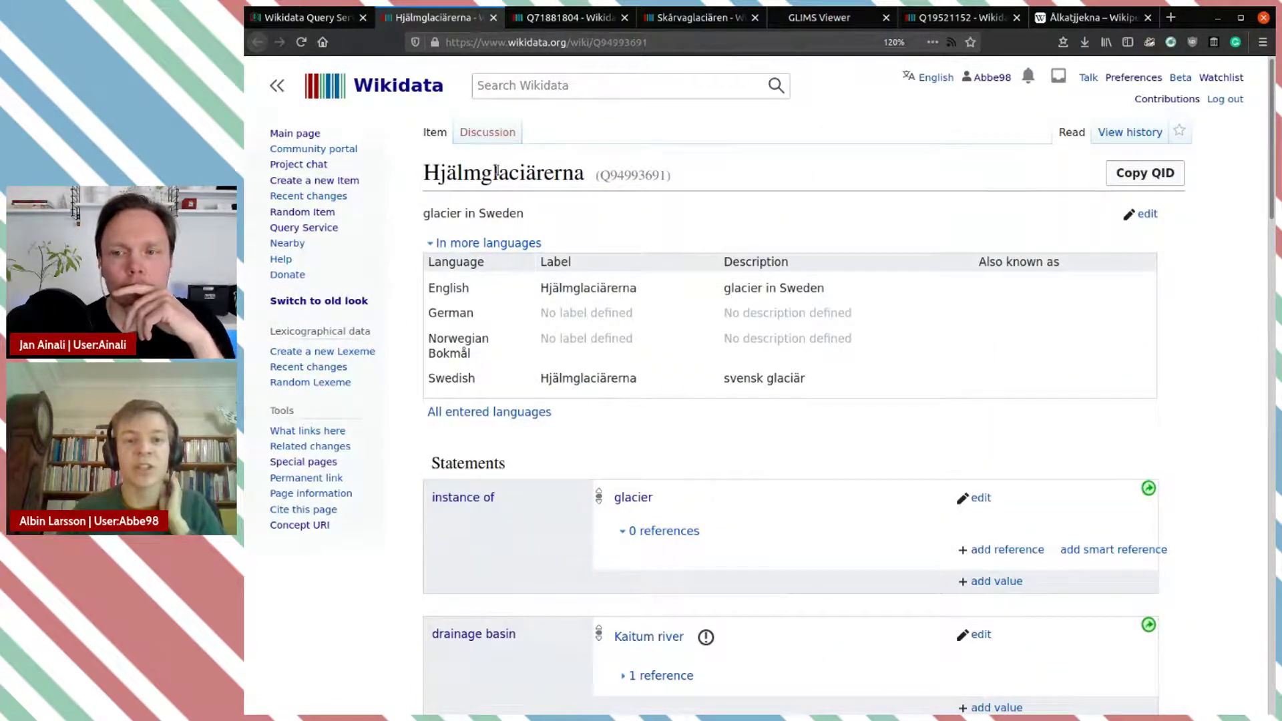
{"action": "double_click", "coordinate": [497, 170]}
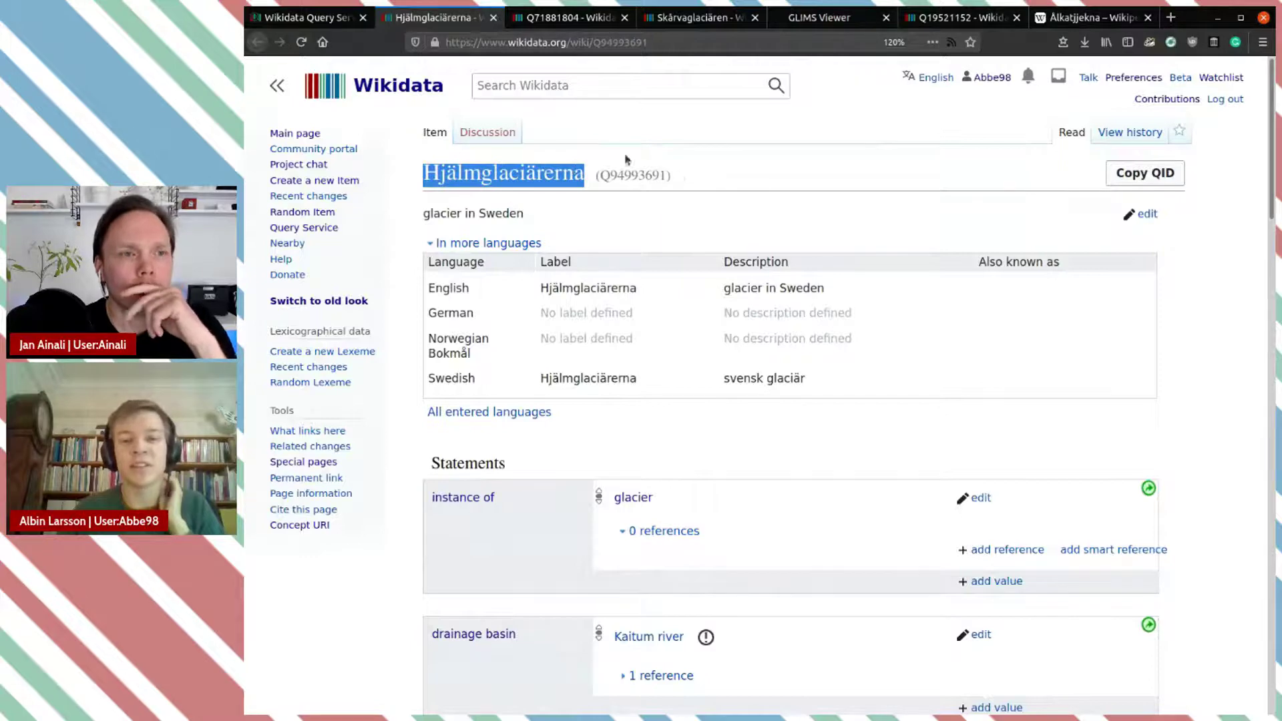
{"action": "left_click", "coordinate": [834, 206]}
{"action": "left_click", "coordinate": [563, 16]}
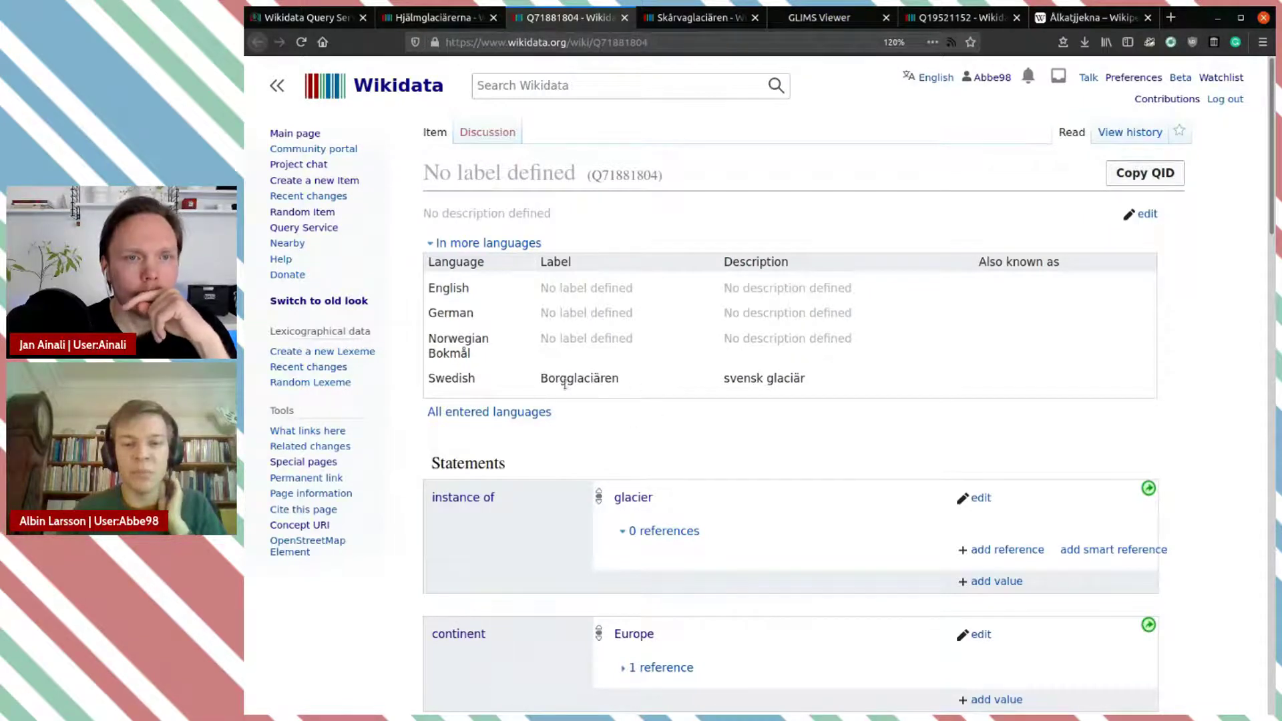
Step: Compare the coordinate location values of Q71881804 and Hjälmglaciärerna down to the decimals of the seconds
{"action": "scroll", "coordinate": [734, 380], "scroll_direction": "down", "scroll_amount": 5}
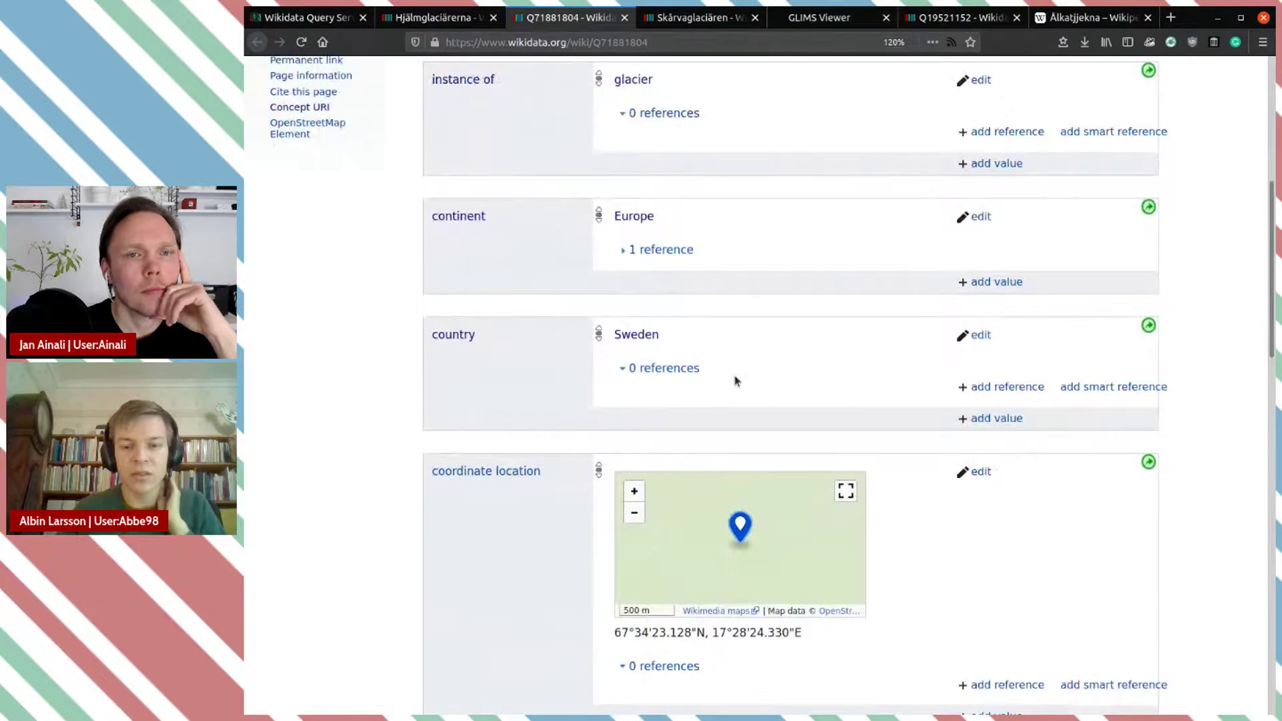
{"action": "key", "text": "ctrl+Page_Up"}
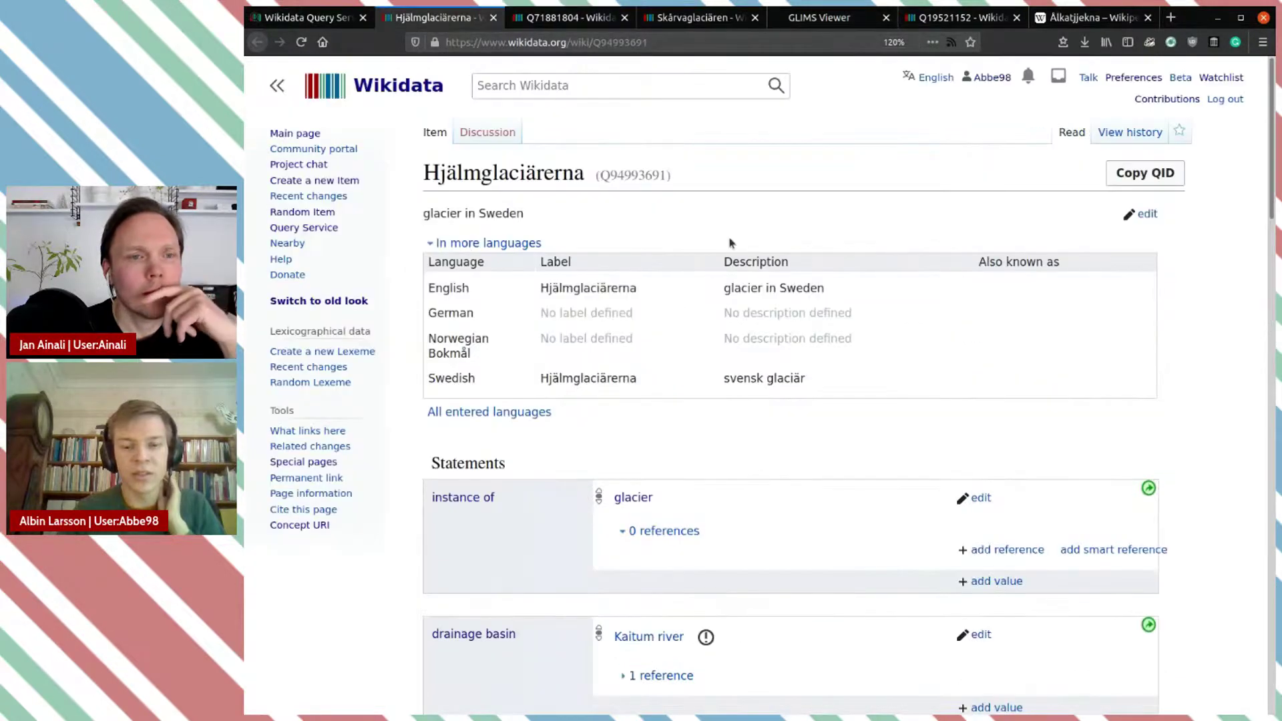
{"action": "scroll", "coordinate": [836, 475], "scroll_direction": "down", "scroll_amount": 4}
{"action": "scroll", "coordinate": [836, 475], "scroll_direction": "down", "scroll_amount": 4}
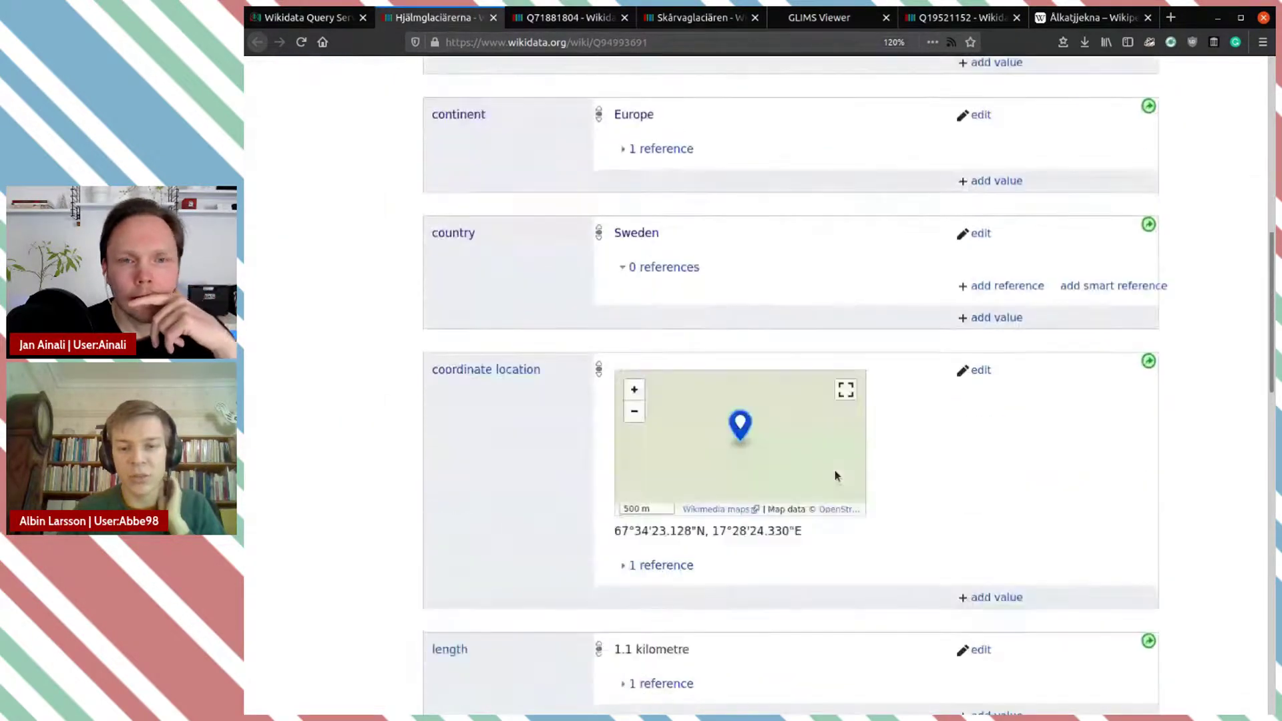
{"action": "double_click", "coordinate": [676, 528]}
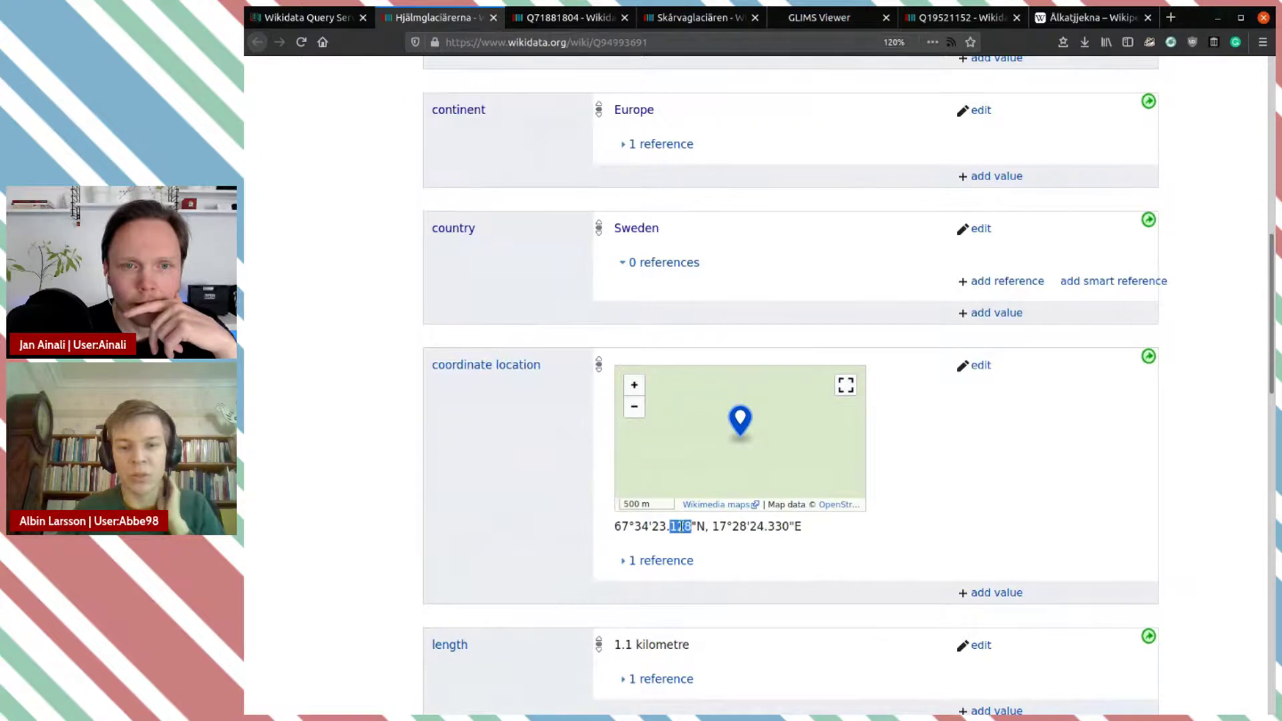
{"action": "double_click", "coordinate": [782, 527]}
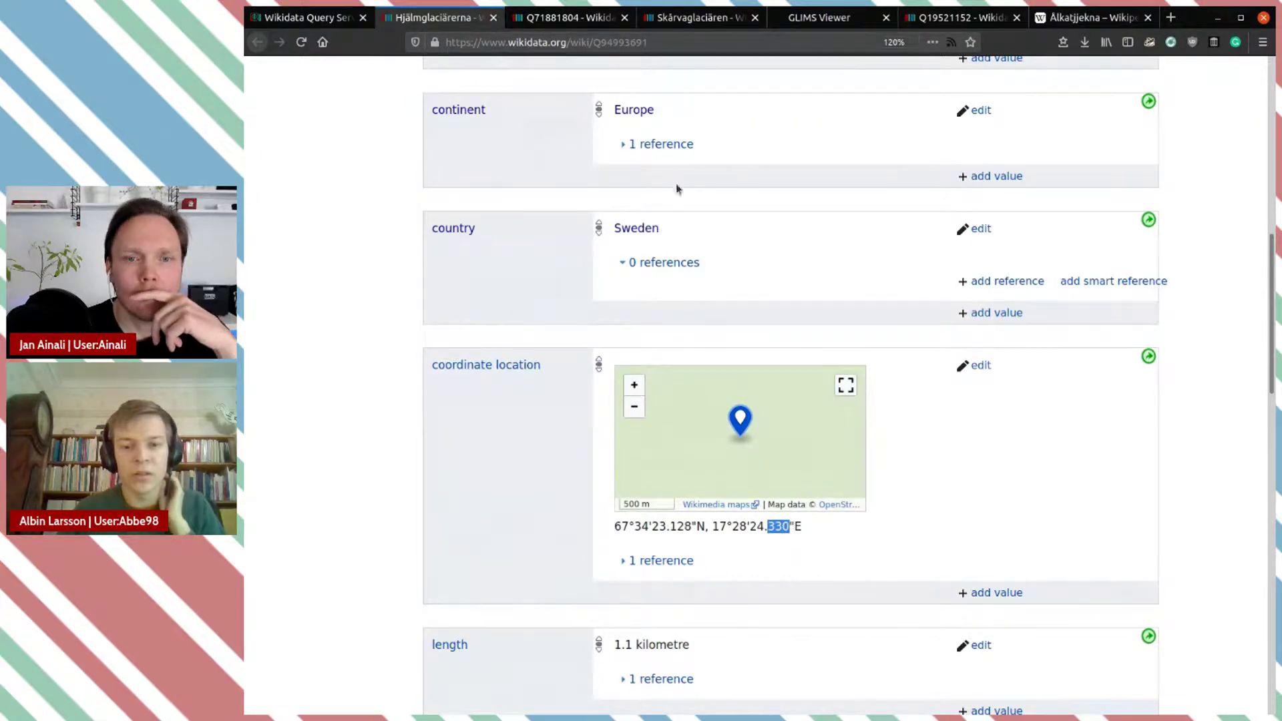
{"action": "left_click", "coordinate": [554, 18]}
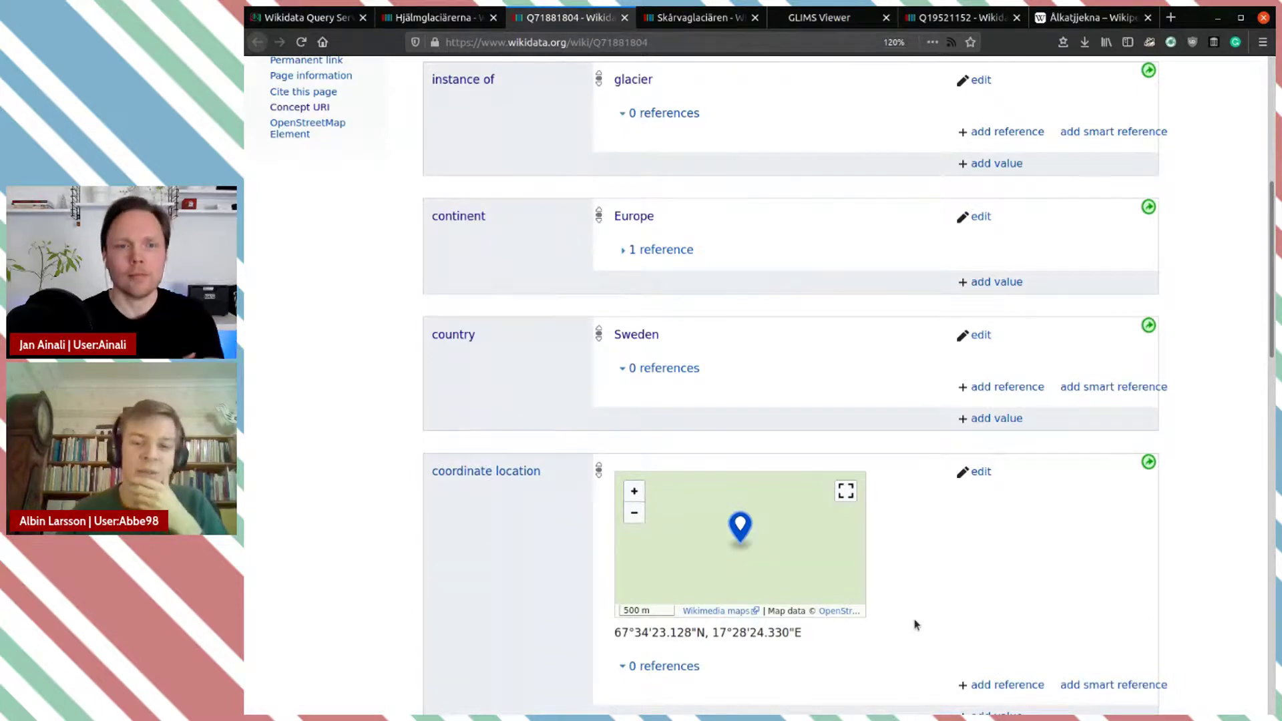
Step: Compare the source statements and identifiers, including the Swedish Glaciers ID, of Q71881804 and Hjälmglaciärerna, and review the remaining Hjälmglaciärerna statements
{"action": "scroll", "coordinate": [910, 621], "scroll_direction": "down", "scroll_amount": 5}
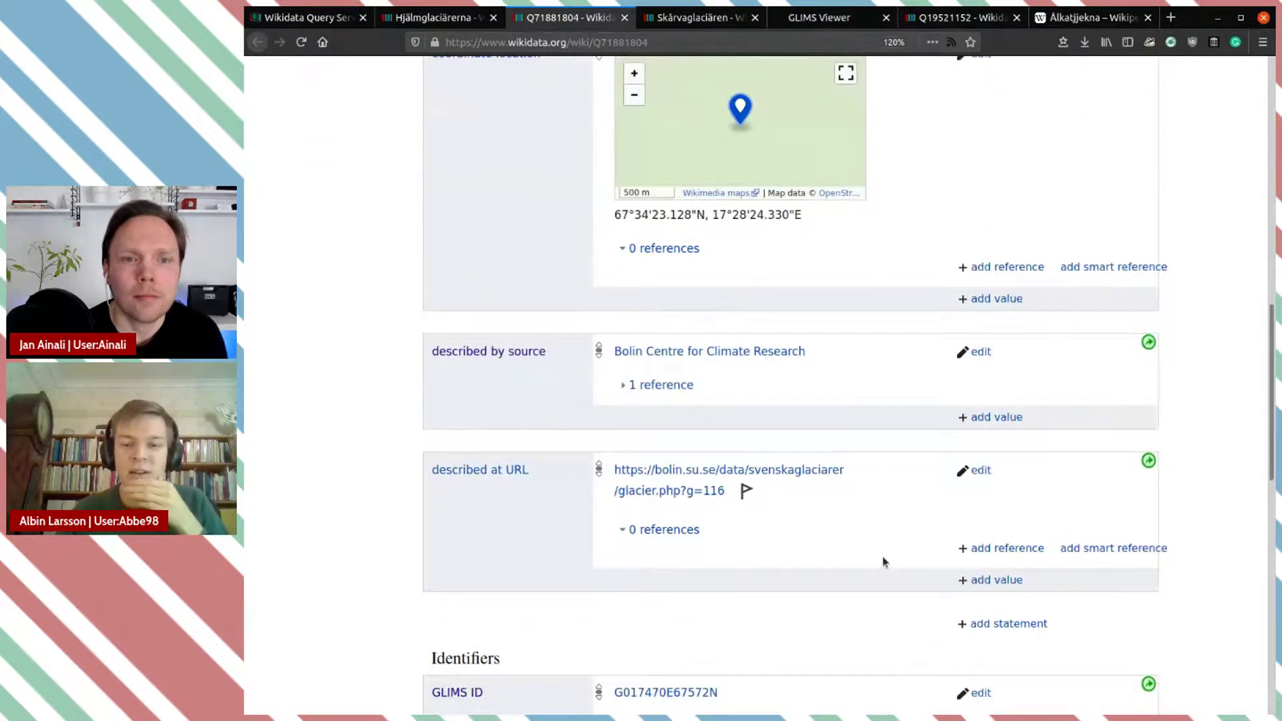
{"action": "scroll", "coordinate": [884, 562], "scroll_direction": "down", "scroll_amount": 4}
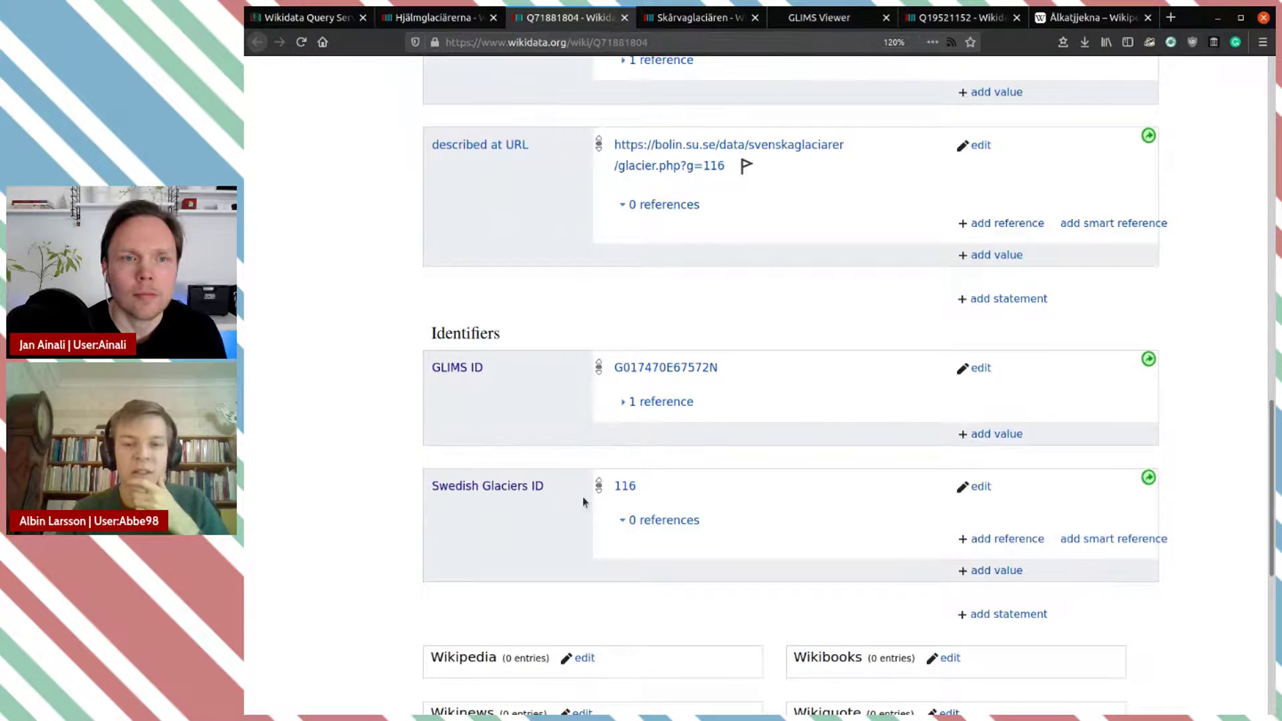
{"action": "left_click", "coordinate": [432, 18]}
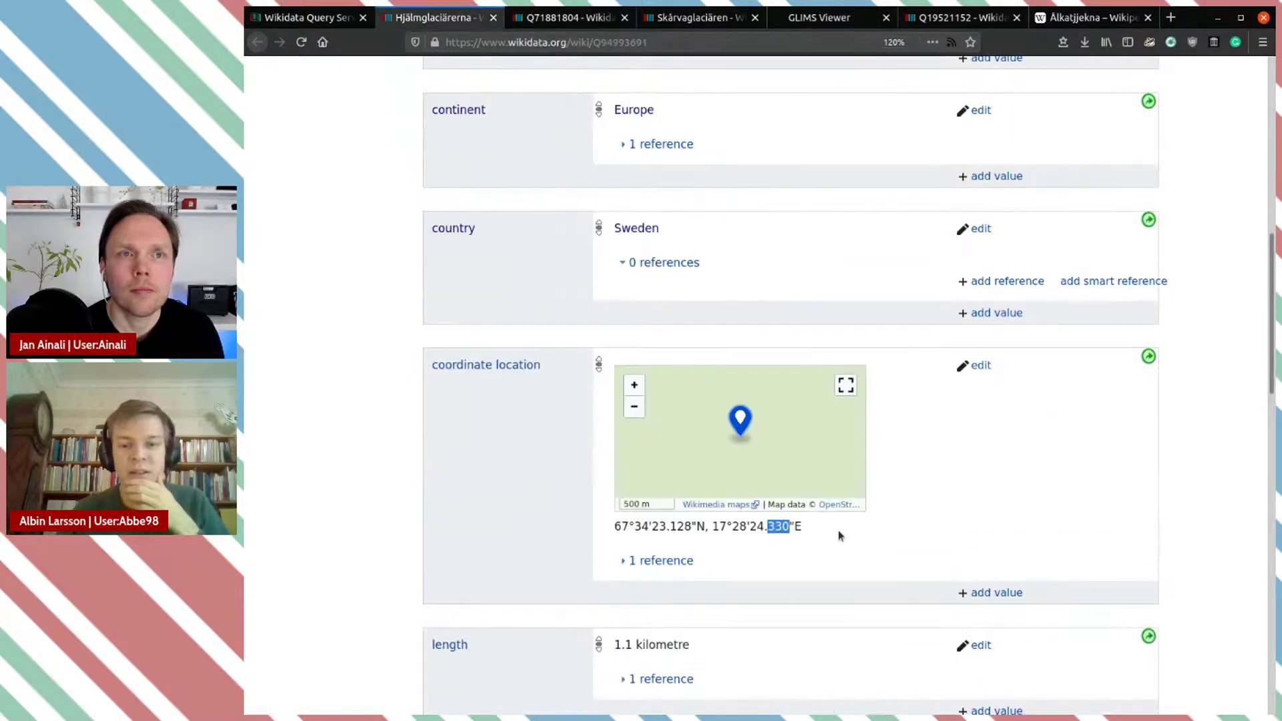
{"action": "scroll", "coordinate": [838, 535], "scroll_direction": "down", "scroll_amount": 9}
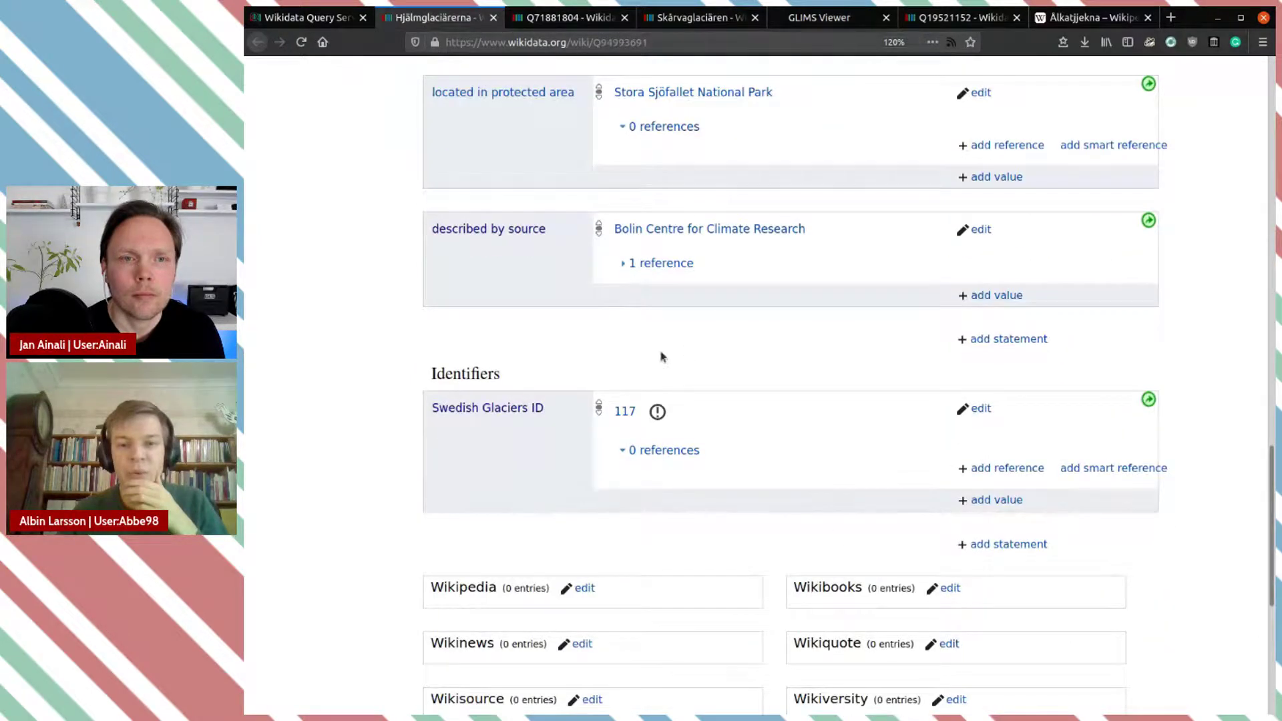
{"action": "scroll", "coordinate": [739, 359], "scroll_direction": "up", "scroll_amount": 7}
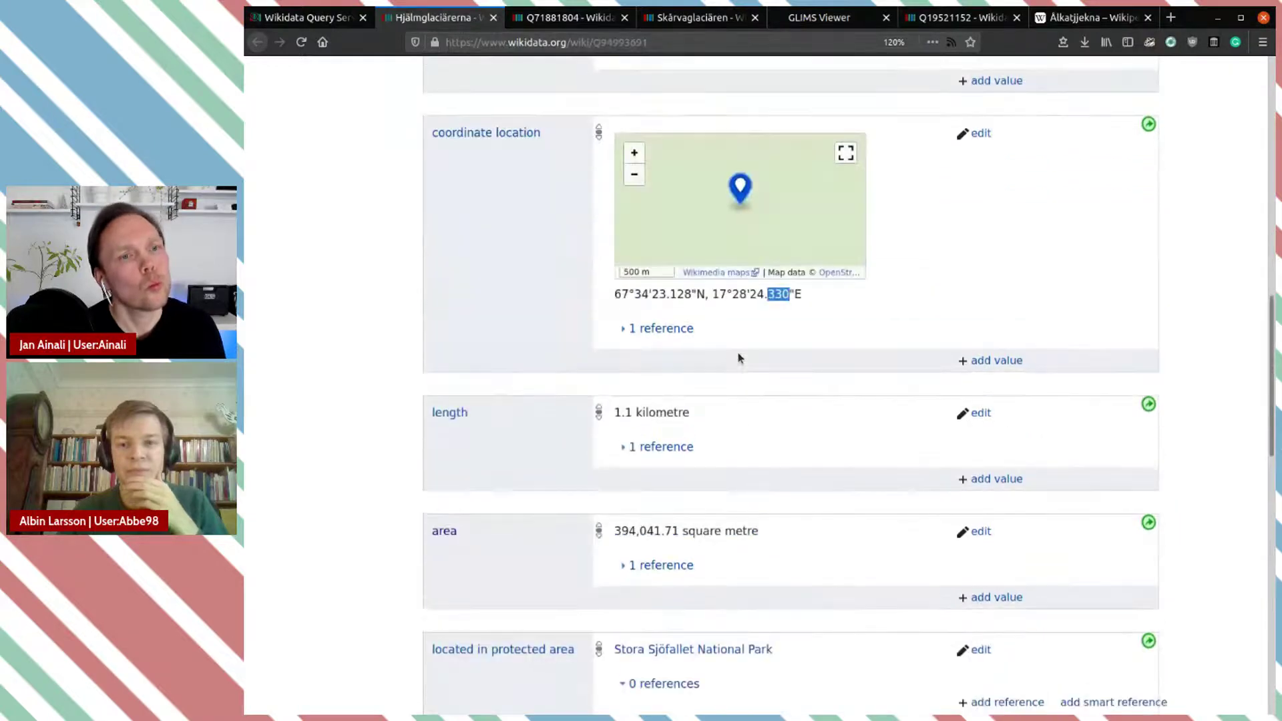
{"action": "scroll", "coordinate": [739, 358], "scroll_direction": "up", "scroll_amount": 4}
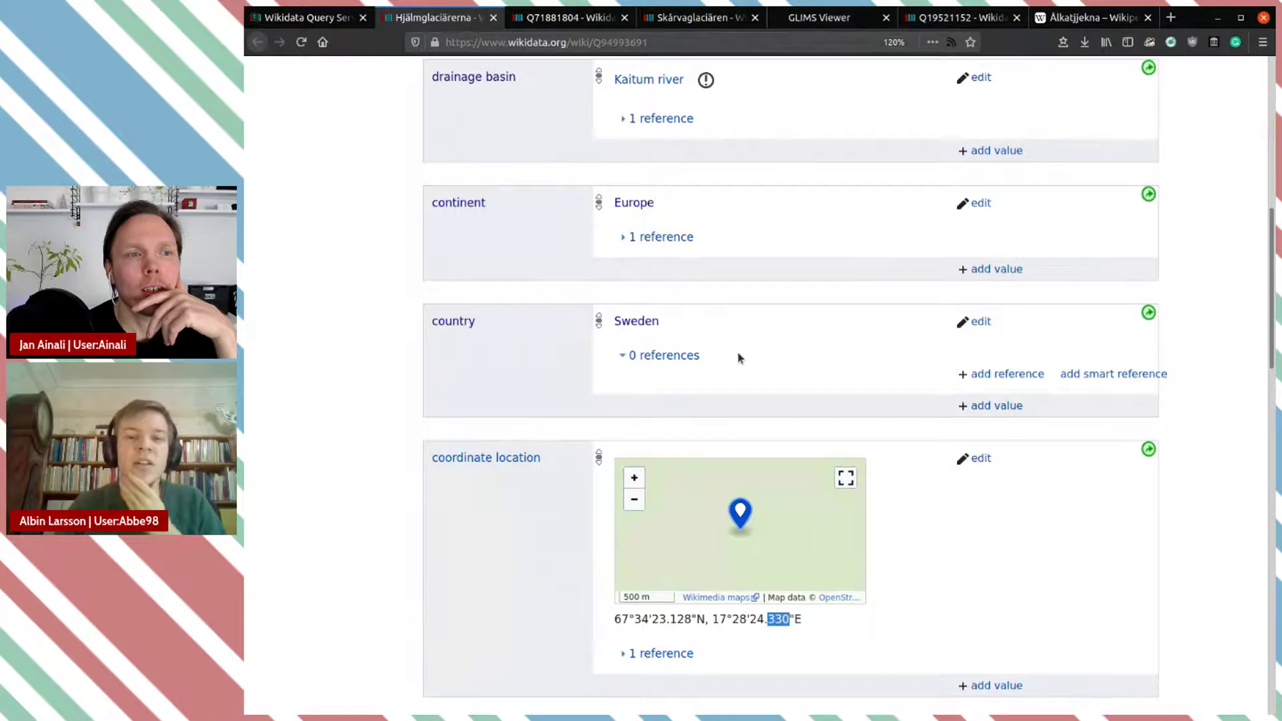
{"action": "scroll", "coordinate": [738, 358], "scroll_direction": "up", "scroll_amount": 4}
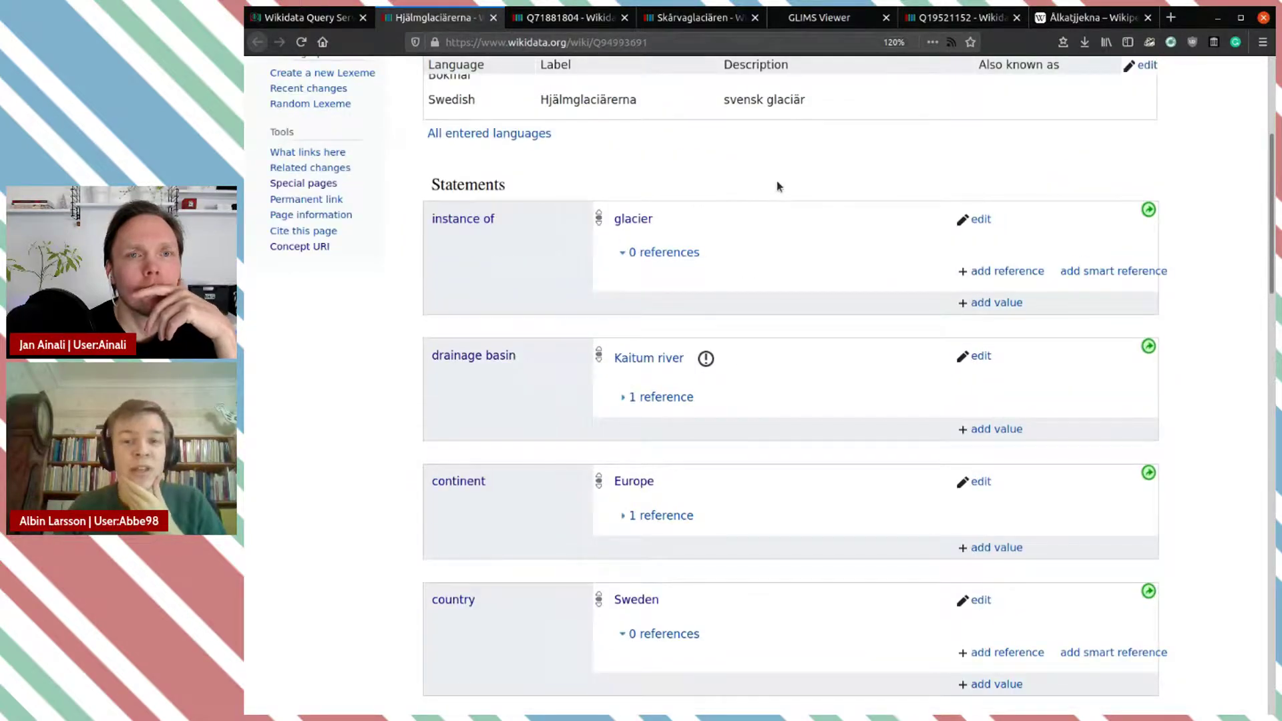
{"action": "scroll", "coordinate": [777, 186], "scroll_direction": "up", "scroll_amount": 4}
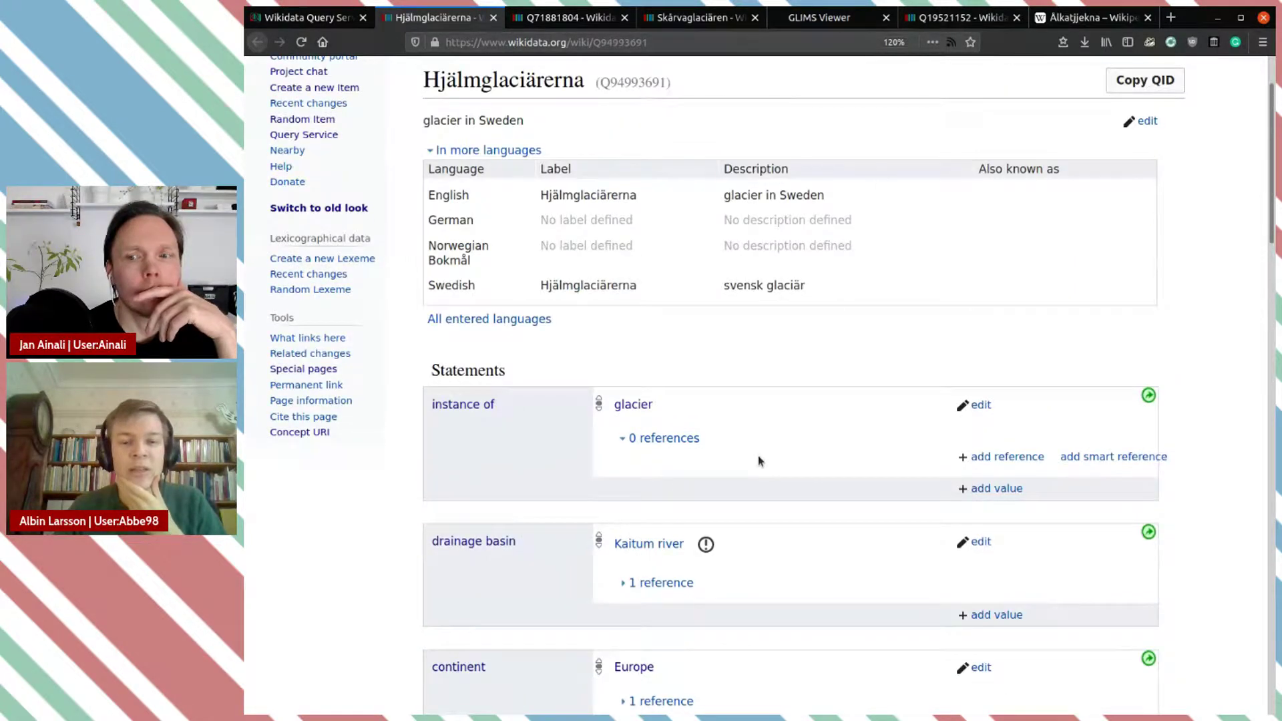
Step: Tighten the SPARQL query's distance filter to less than 0.01 and rerun the query
{"action": "left_click", "coordinate": [328, 20]}
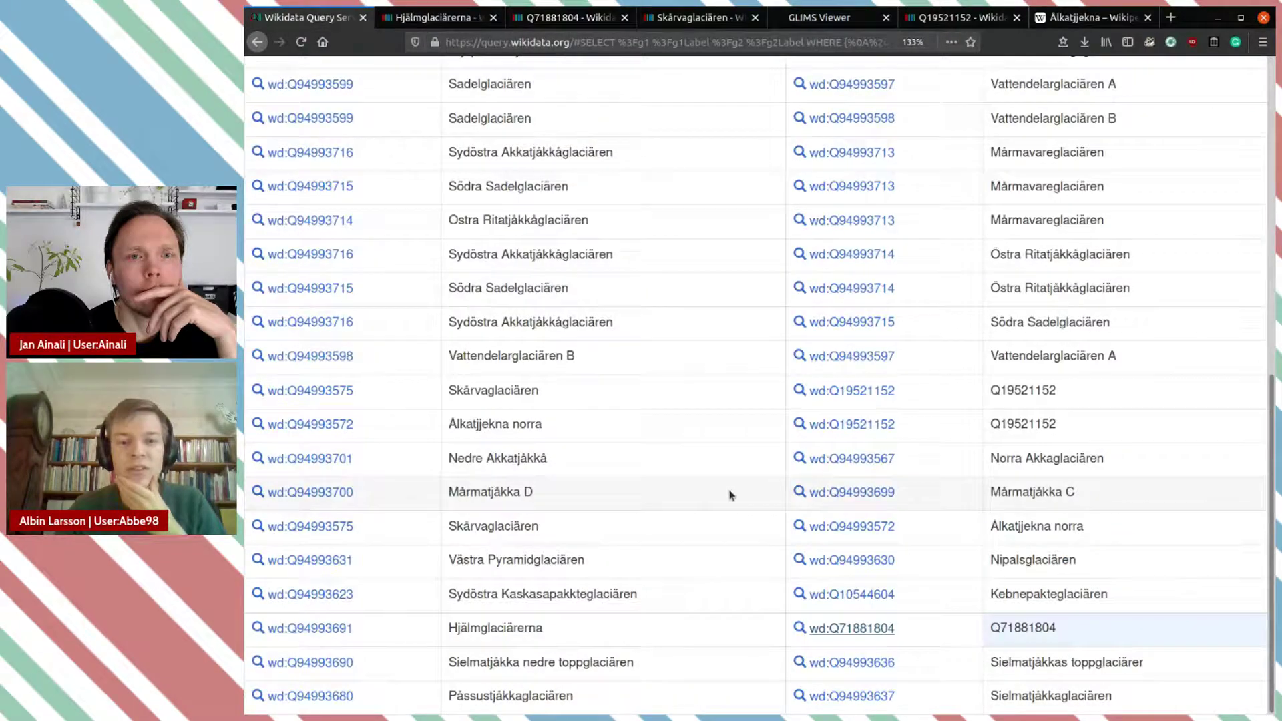
{"action": "scroll", "coordinate": [730, 495], "scroll_direction": "up", "scroll_amount": 5}
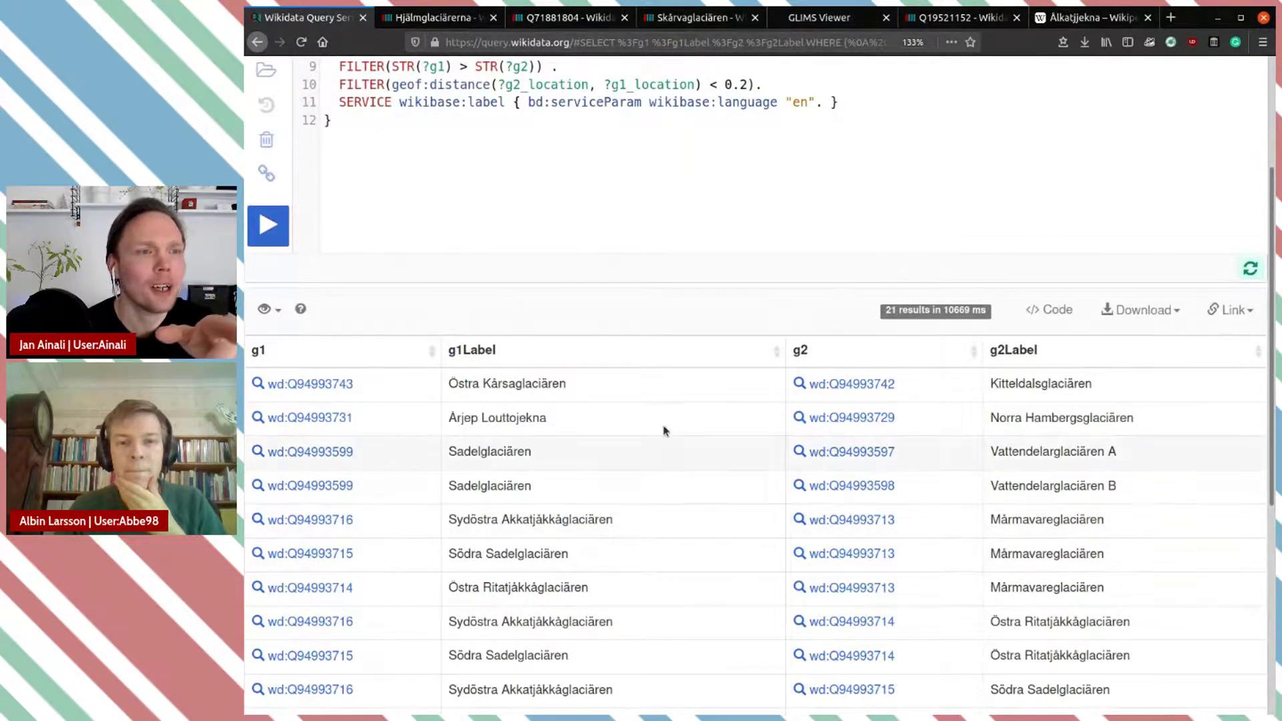
{"action": "scroll", "coordinate": [665, 426], "scroll_direction": "up", "scroll_amount": 3}
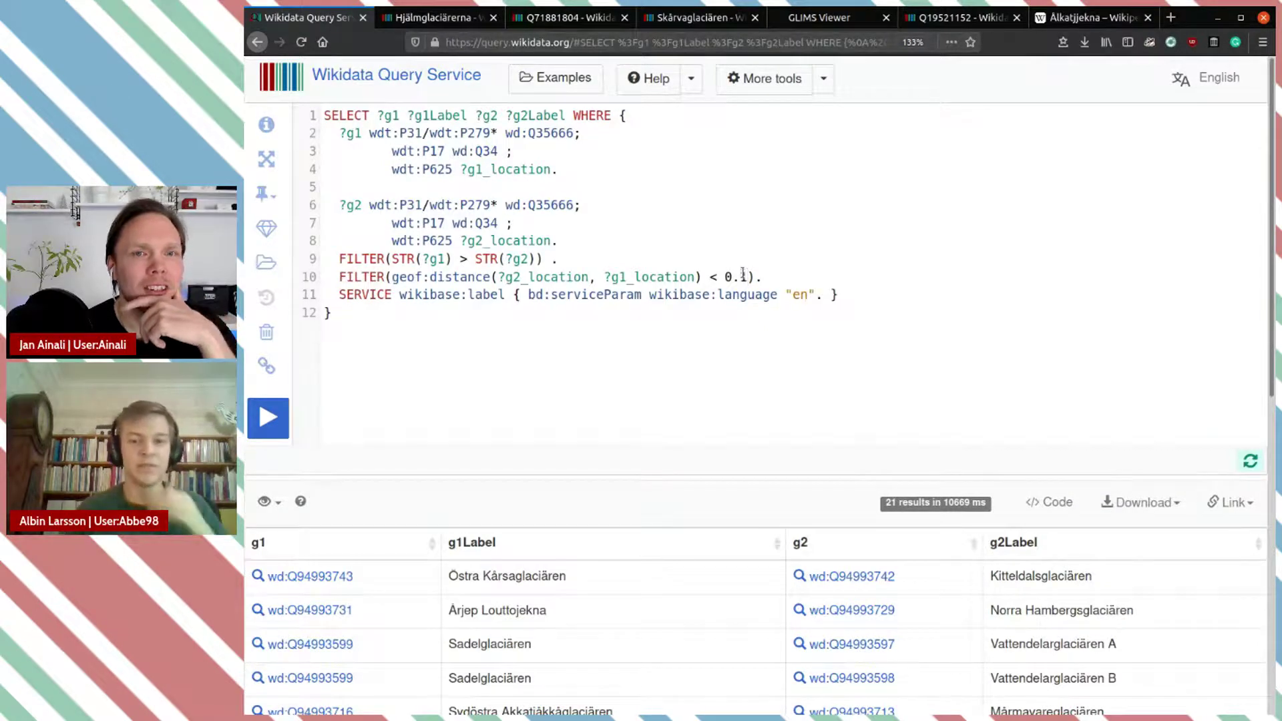
{"action": "key", "text": "Left"}
{"action": "type", "text": "0"}
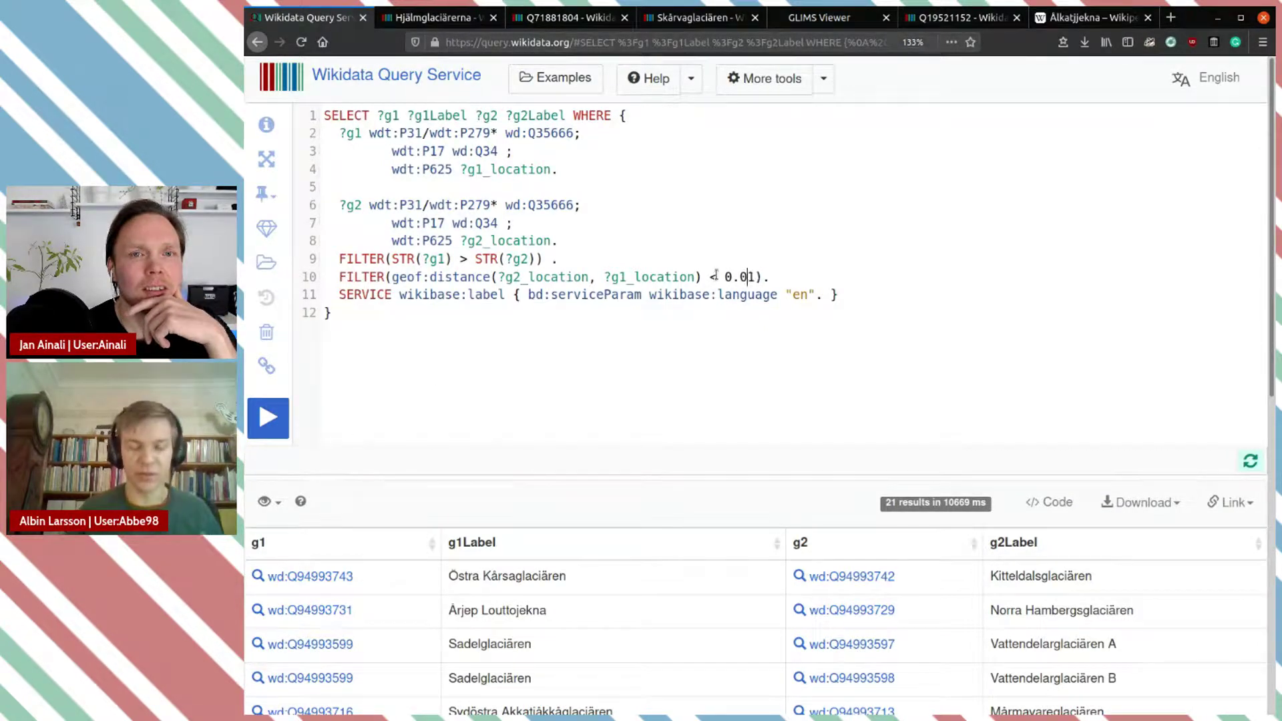
{"action": "left_click", "coordinate": [267, 418]}
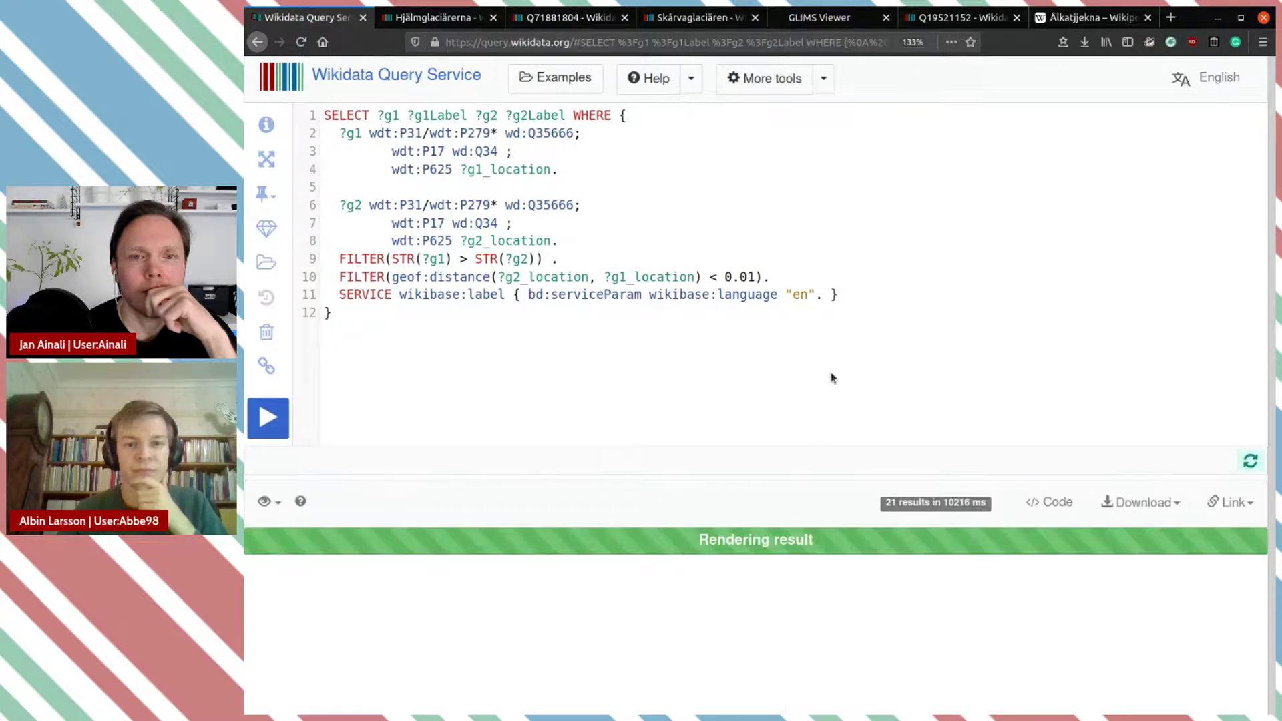
Step: Look through the new results and open the items of the pair Sydöstra Akkatjåkkåglaciären (Q94993716) and Östra Ritatjåkkåglaciären (Q94993714)
{"action": "scroll", "coordinate": [804, 421], "scroll_direction": "down", "scroll_amount": 6}
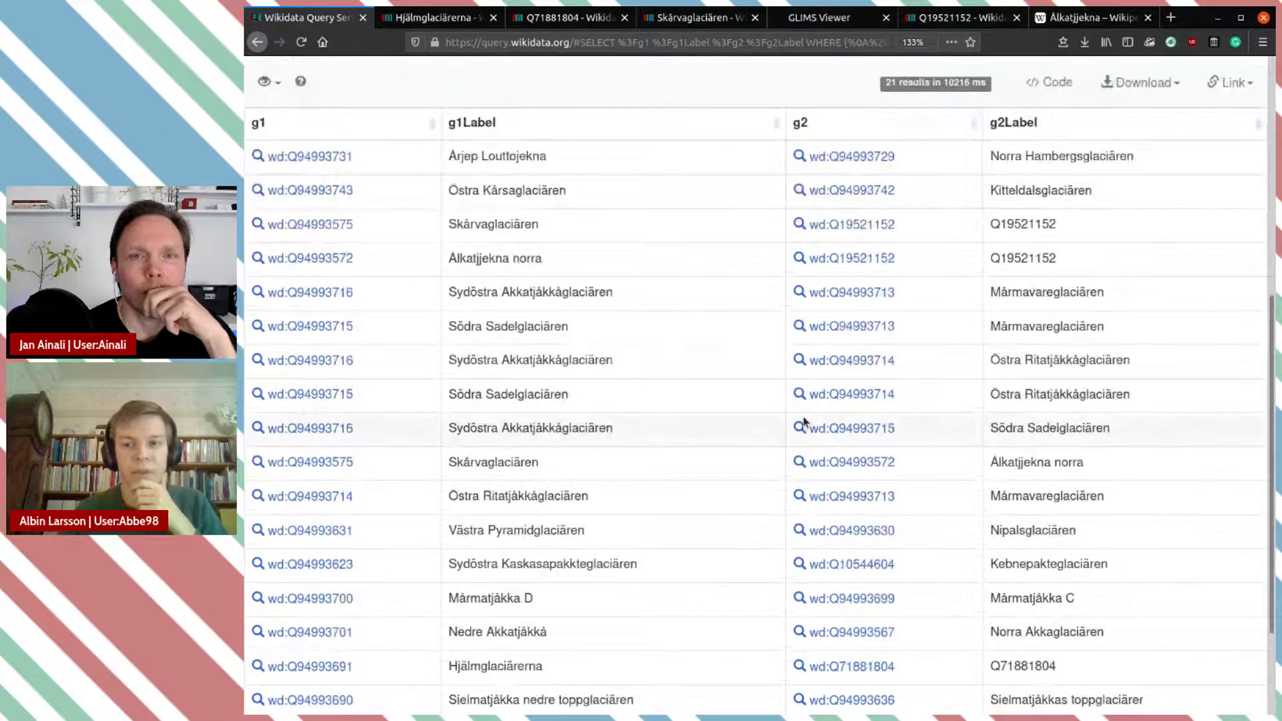
{"action": "scroll", "coordinate": [715, 322], "scroll_direction": "up", "scroll_amount": 2}
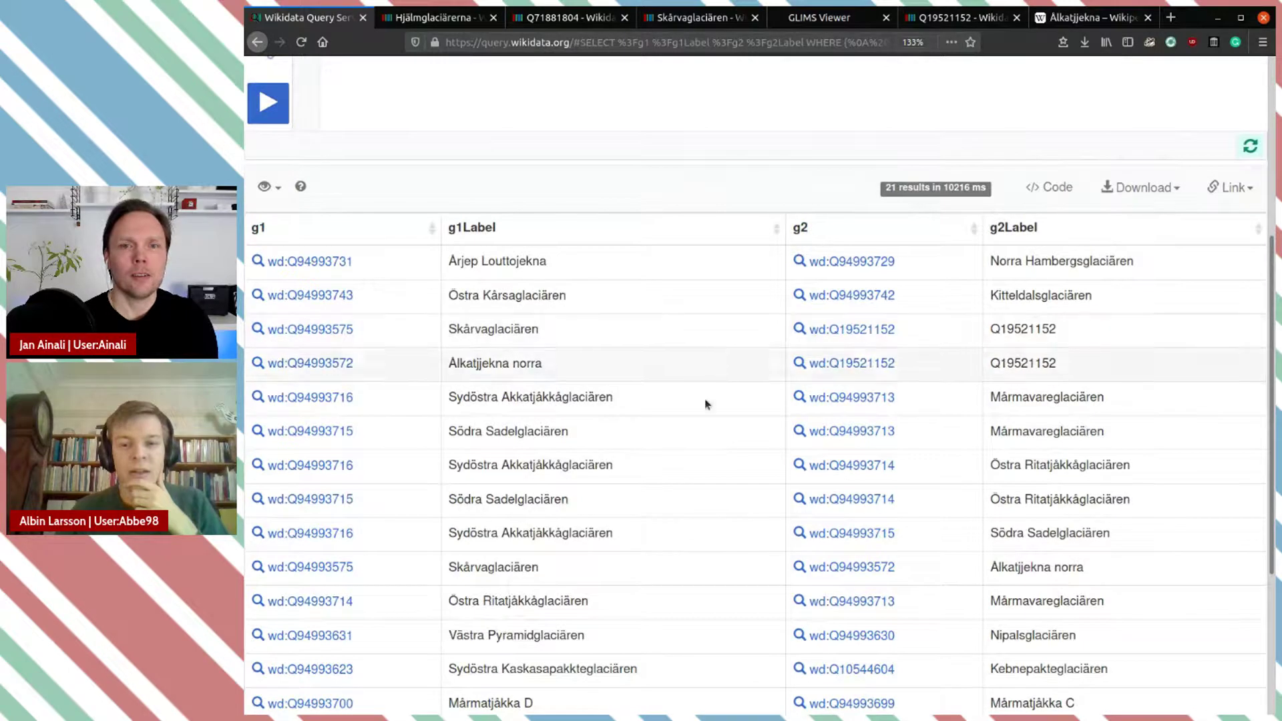
{"action": "middle_click", "coordinate": [302, 465]}
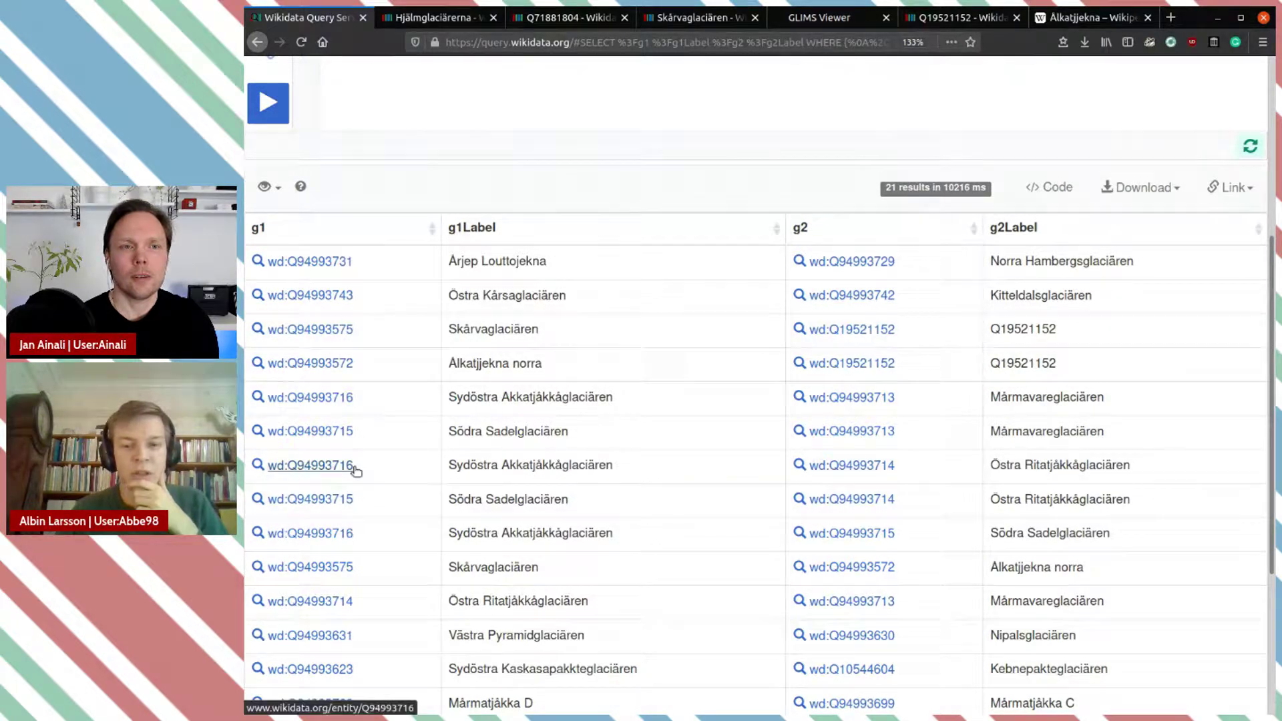
{"action": "middle_click", "coordinate": [888, 467]}
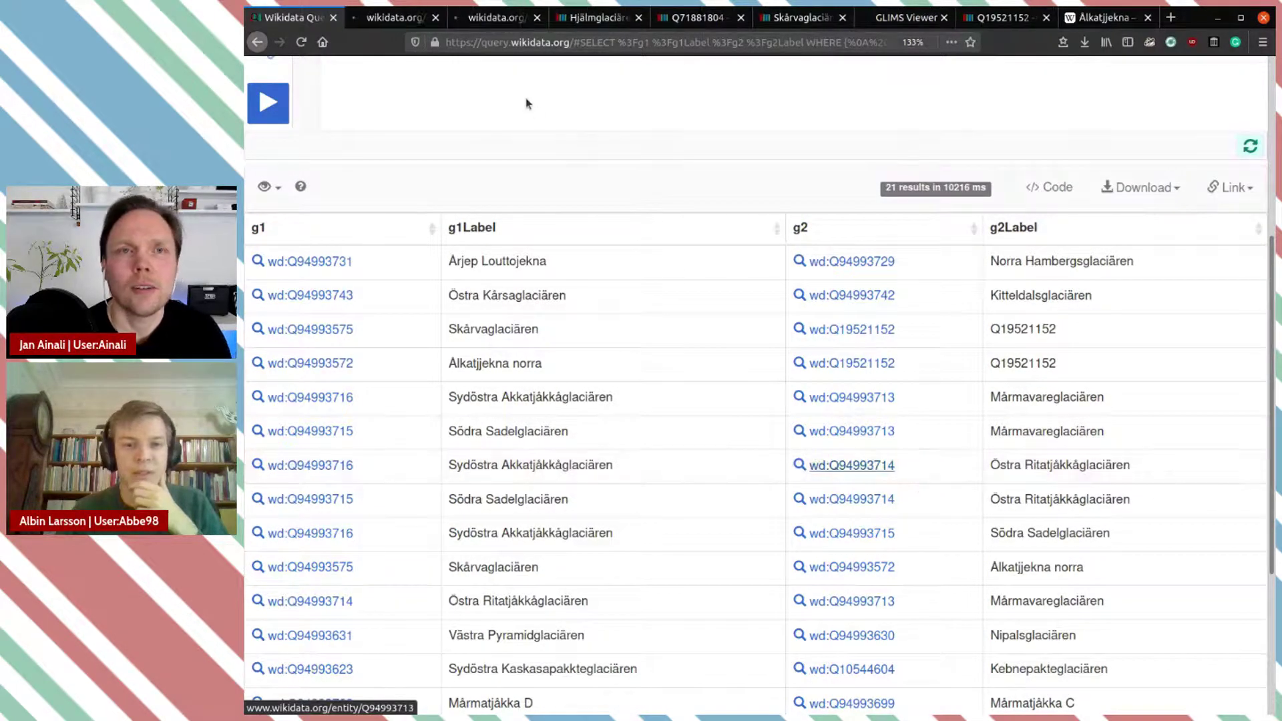
Step: Compare the coordinate locations given on the Sydöstra Akkatjåkkåglaciären and Östra Ritatjåkkåglaciären items
{"action": "left_click", "coordinate": [394, 17]}
{"action": "scroll", "coordinate": [822, 420], "scroll_direction": "down", "scroll_amount": 10}
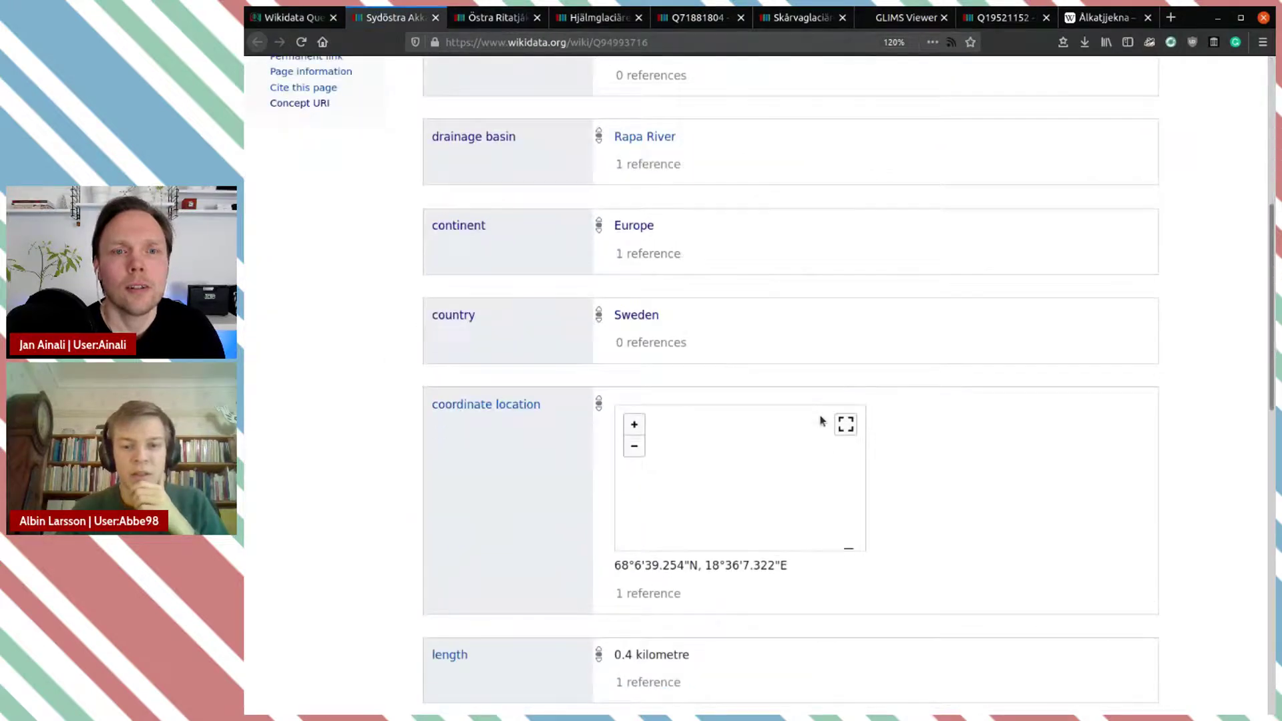
{"action": "scroll", "coordinate": [826, 450], "scroll_direction": "up", "scroll_amount": 3}
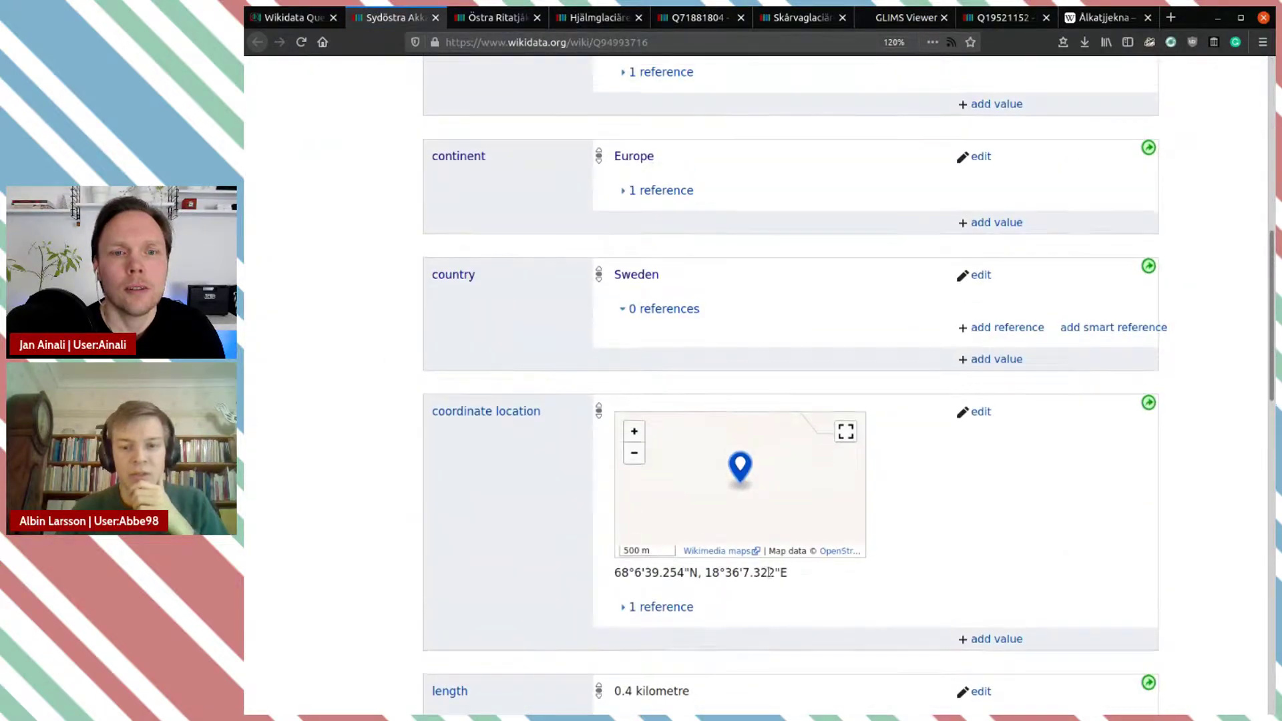
{"action": "left_click", "coordinate": [521, 20]}
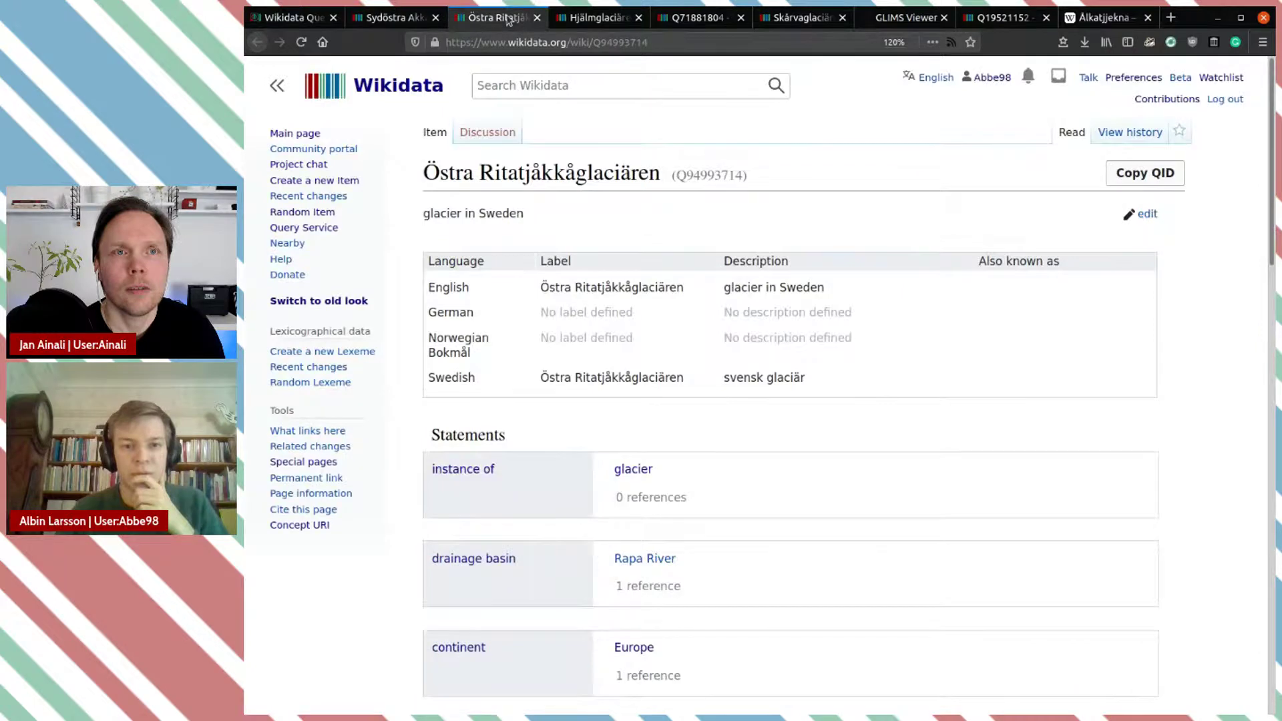
{"action": "scroll", "coordinate": [818, 474], "scroll_direction": "down", "scroll_amount": 10}
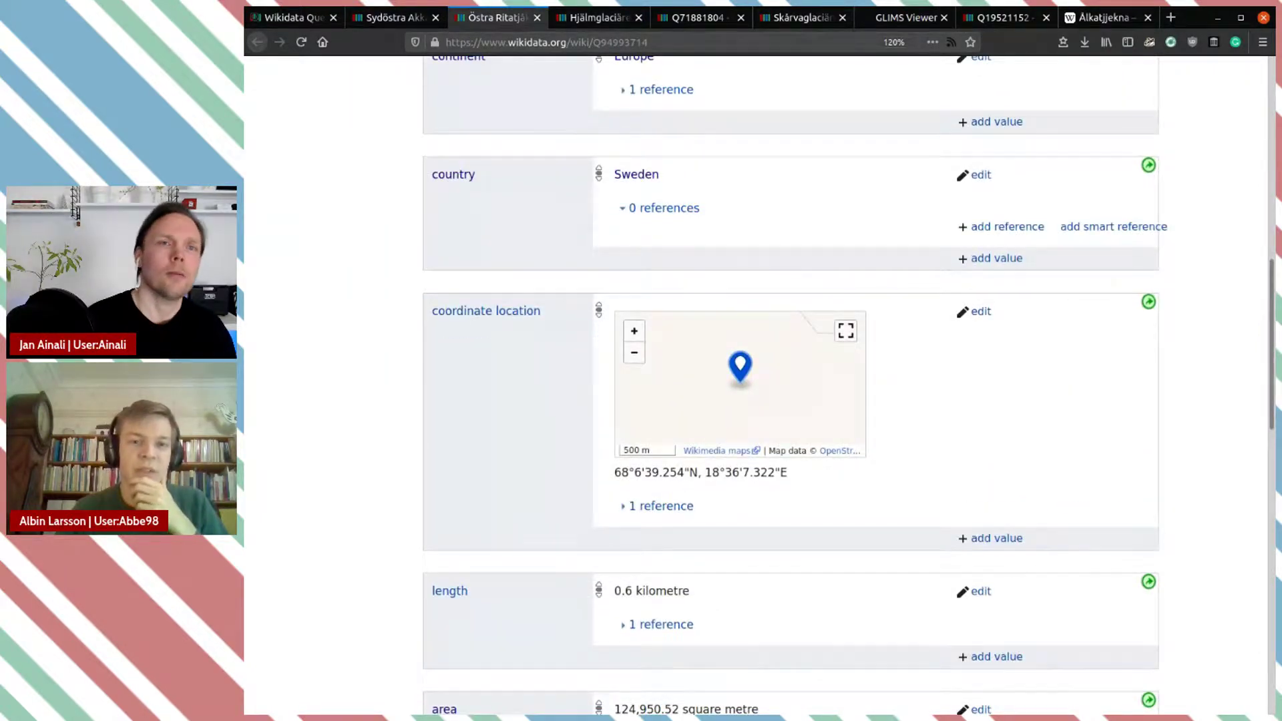
Step: Return to the Wikidata query and change the country of ?g2 from Sweden to Norway (Q20)
{"action": "left_click", "coordinate": [282, 18]}
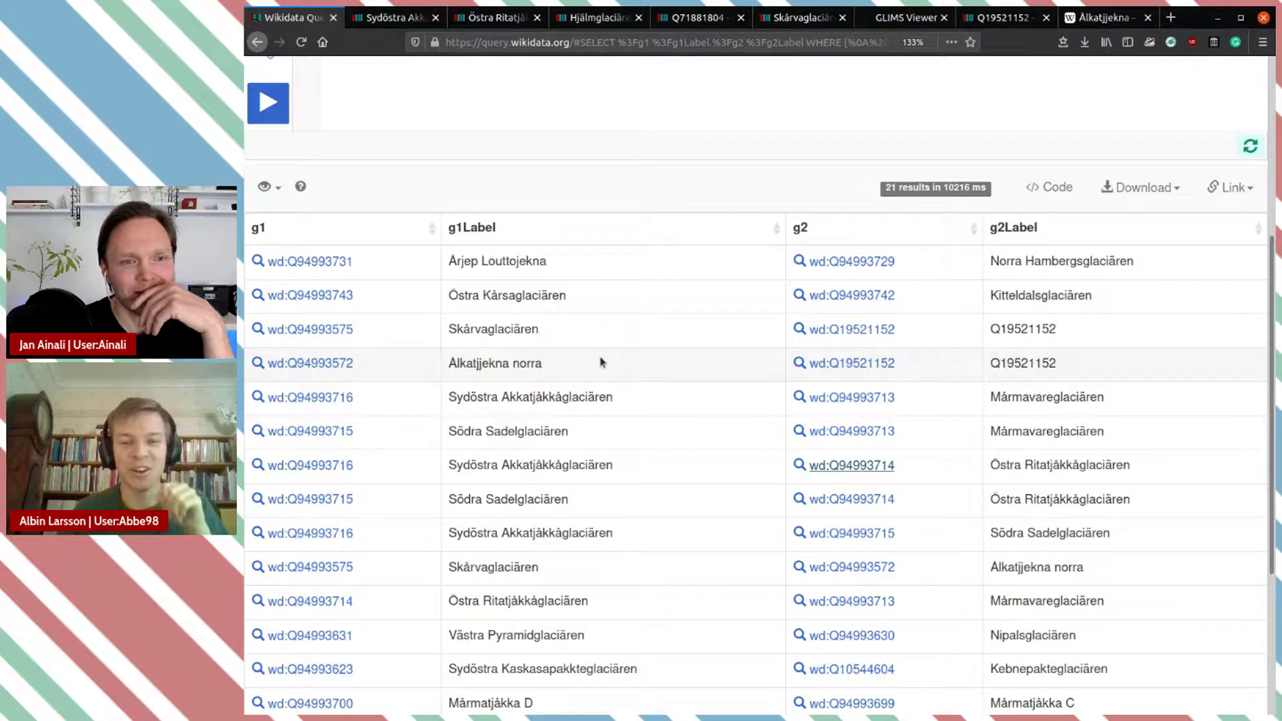
{"action": "scroll", "coordinate": [609, 345], "scroll_direction": "up", "scroll_amount": 5}
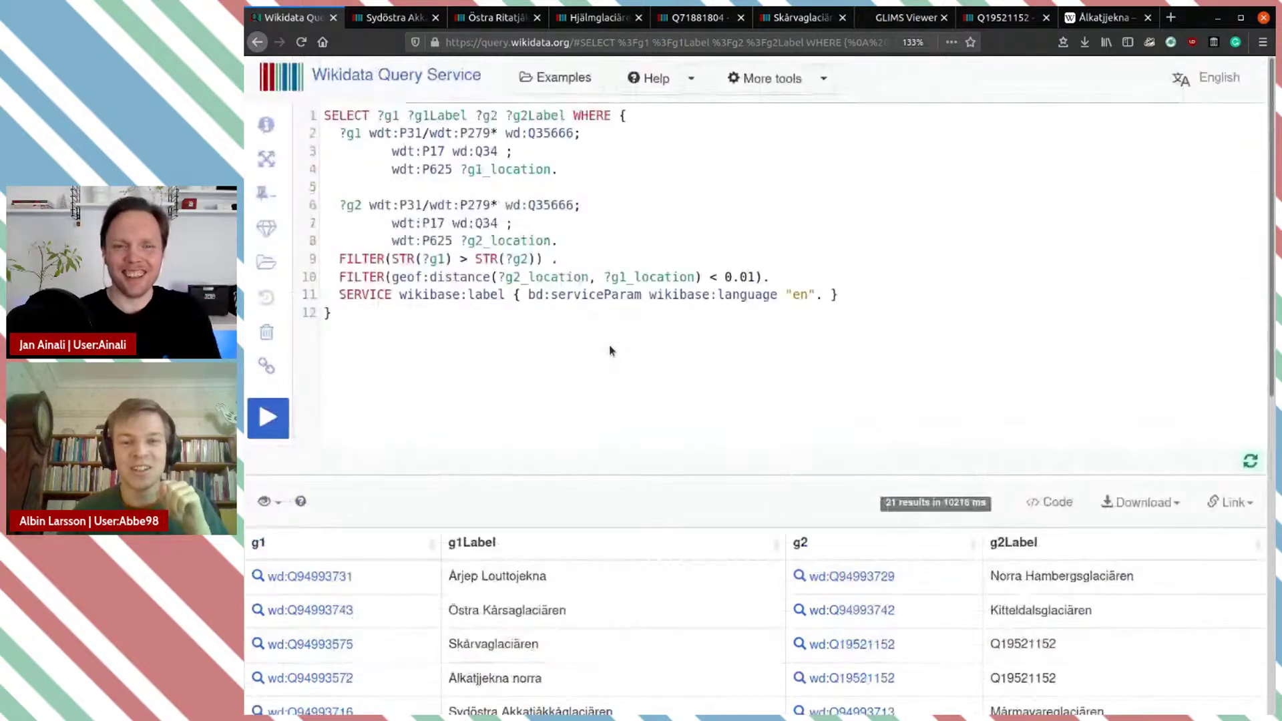
{"action": "left_click", "coordinate": [843, 293]}
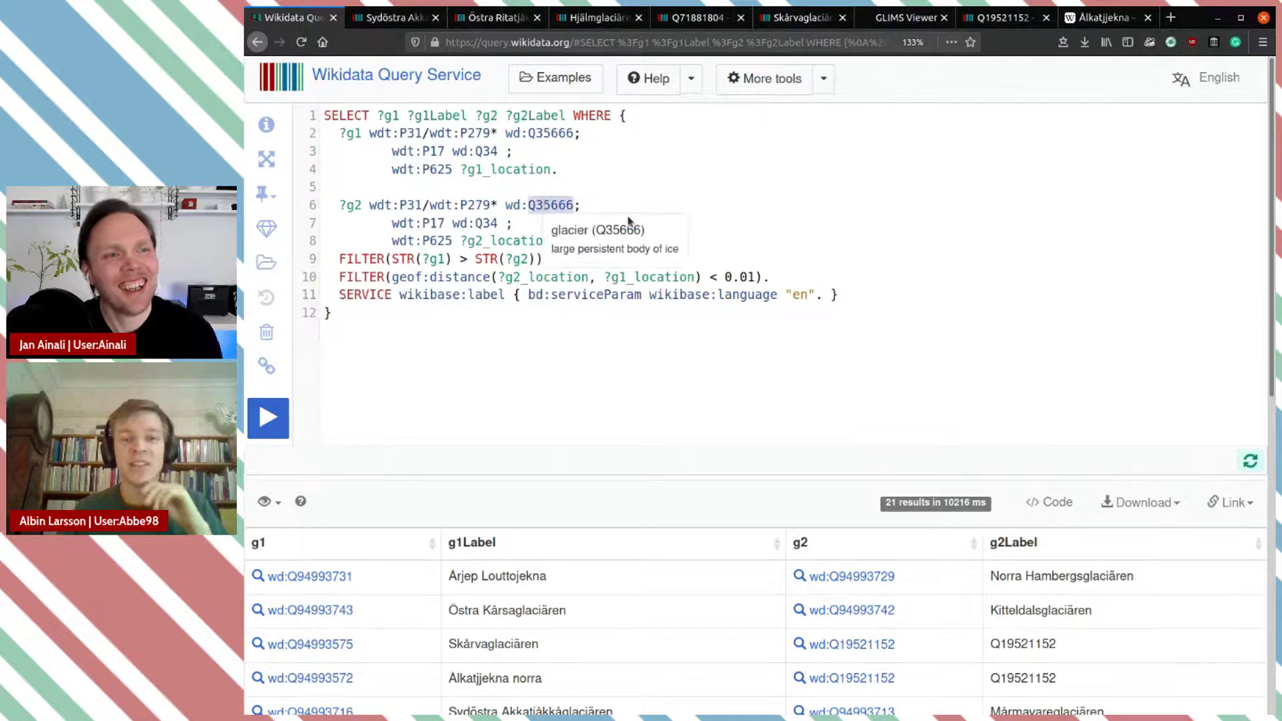
{"action": "left_click", "coordinate": [552, 169]}
{"action": "double_click", "coordinate": [486, 223]}
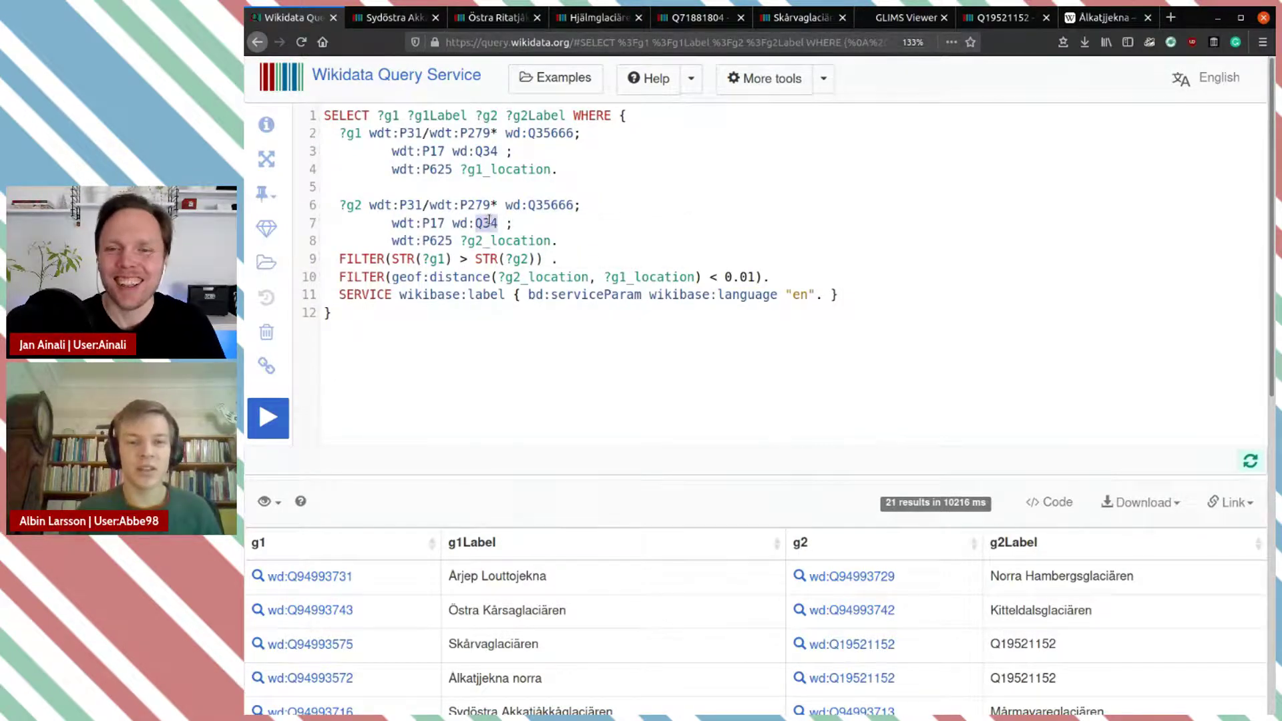
{"action": "key", "text": "BackSpace"}
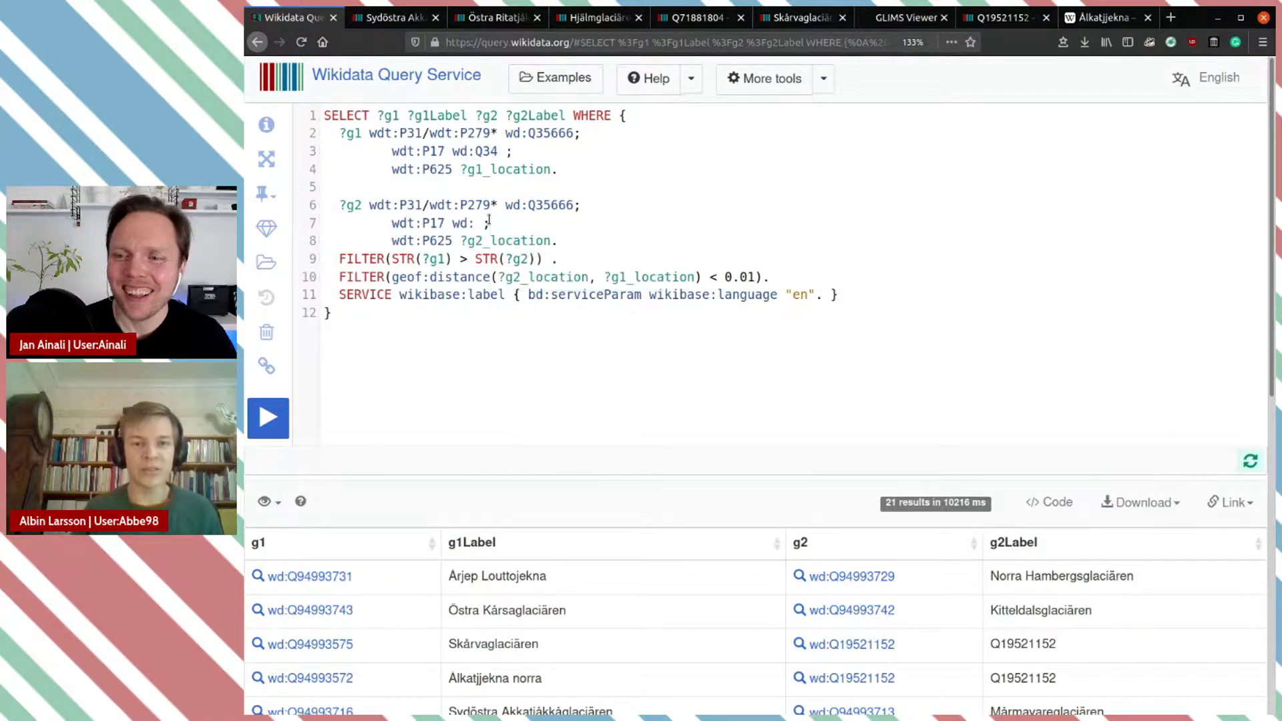
{"action": "key", "text": "ctrl+space"}
{"action": "type", "text": "norway"}
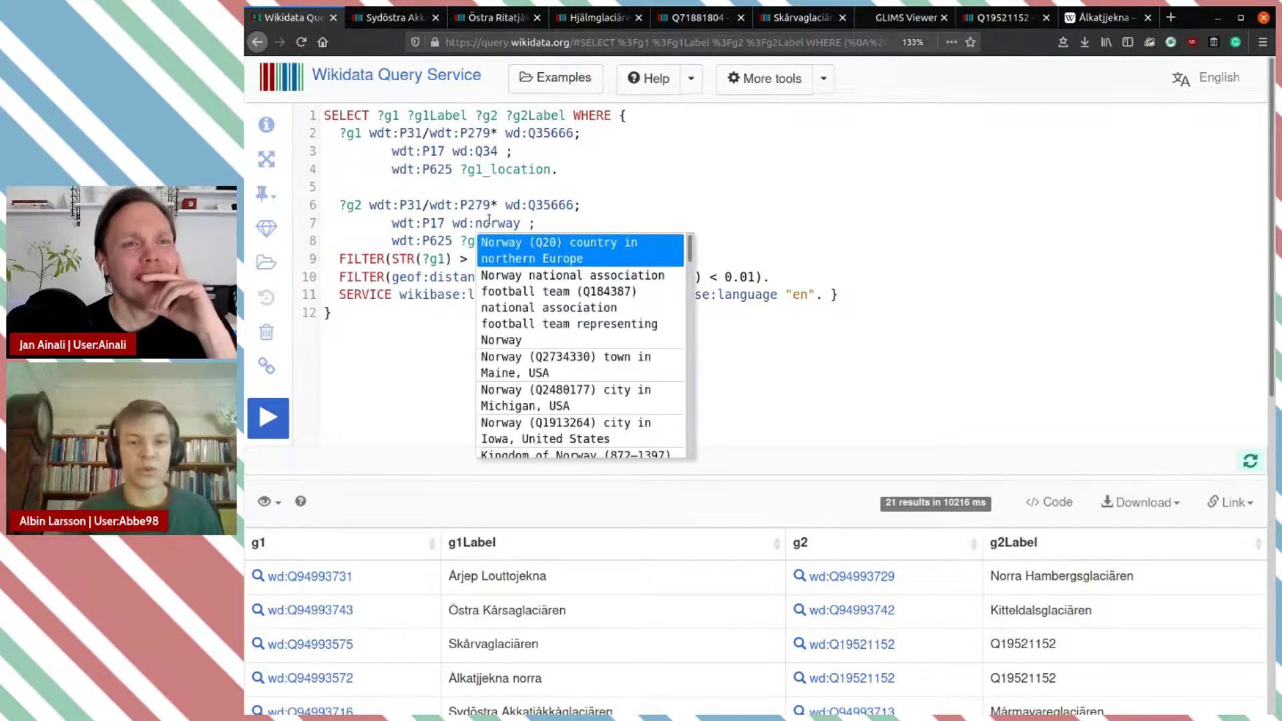
{"action": "left_click", "coordinate": [613, 256]}
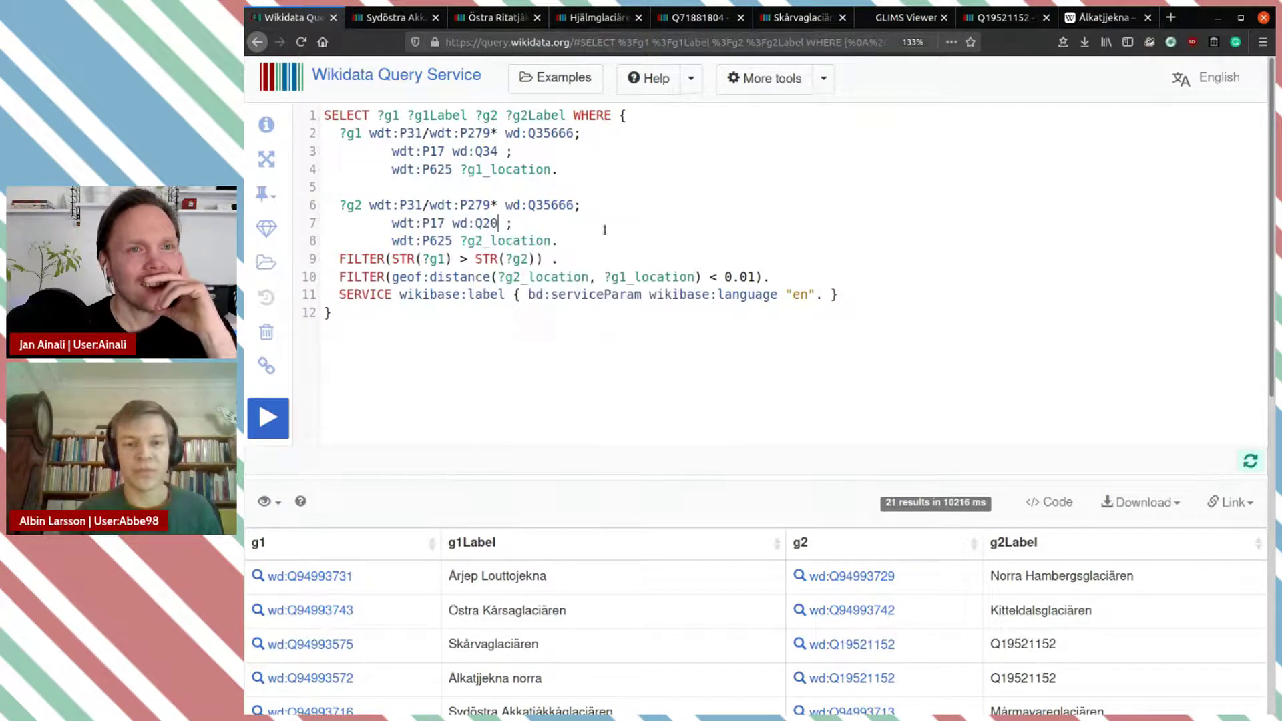
Step: Set the country of ?g1 to Norway (Q20) as well and run the query
{"action": "double_click", "coordinate": [482, 150]}
{"action": "key", "text": "BackSpace"}
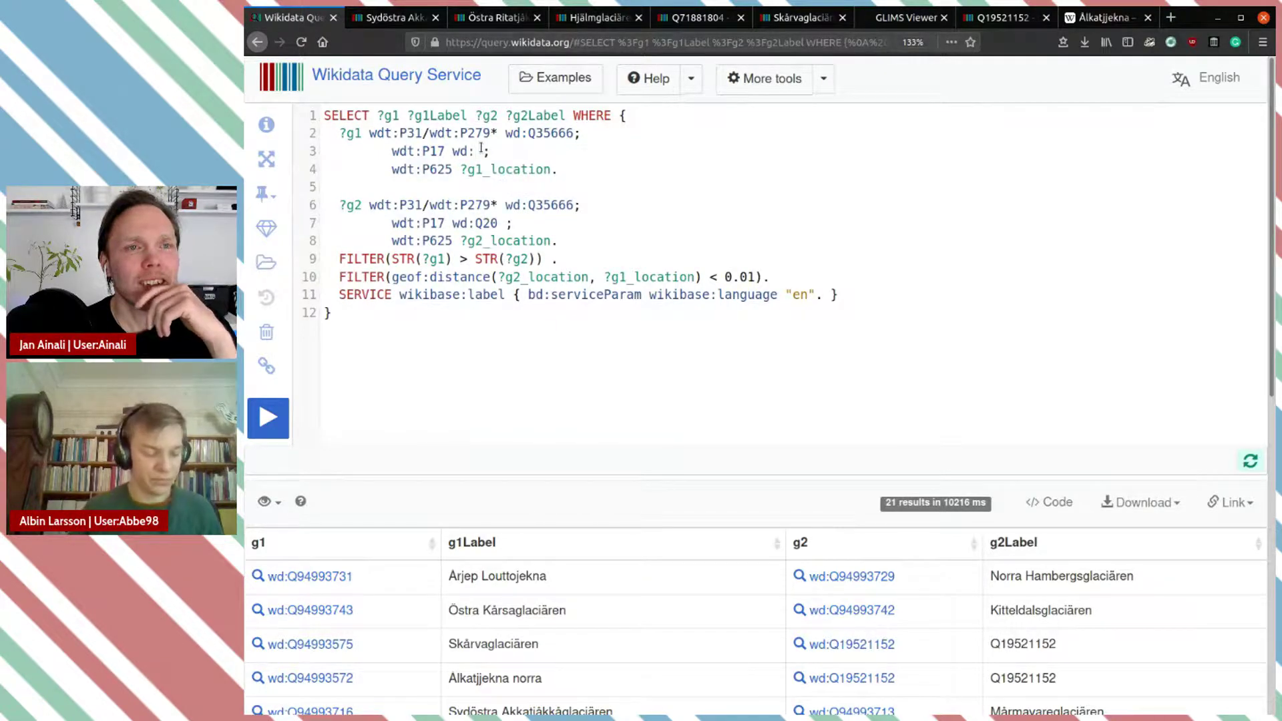
{"action": "type", "text": "Q20"}
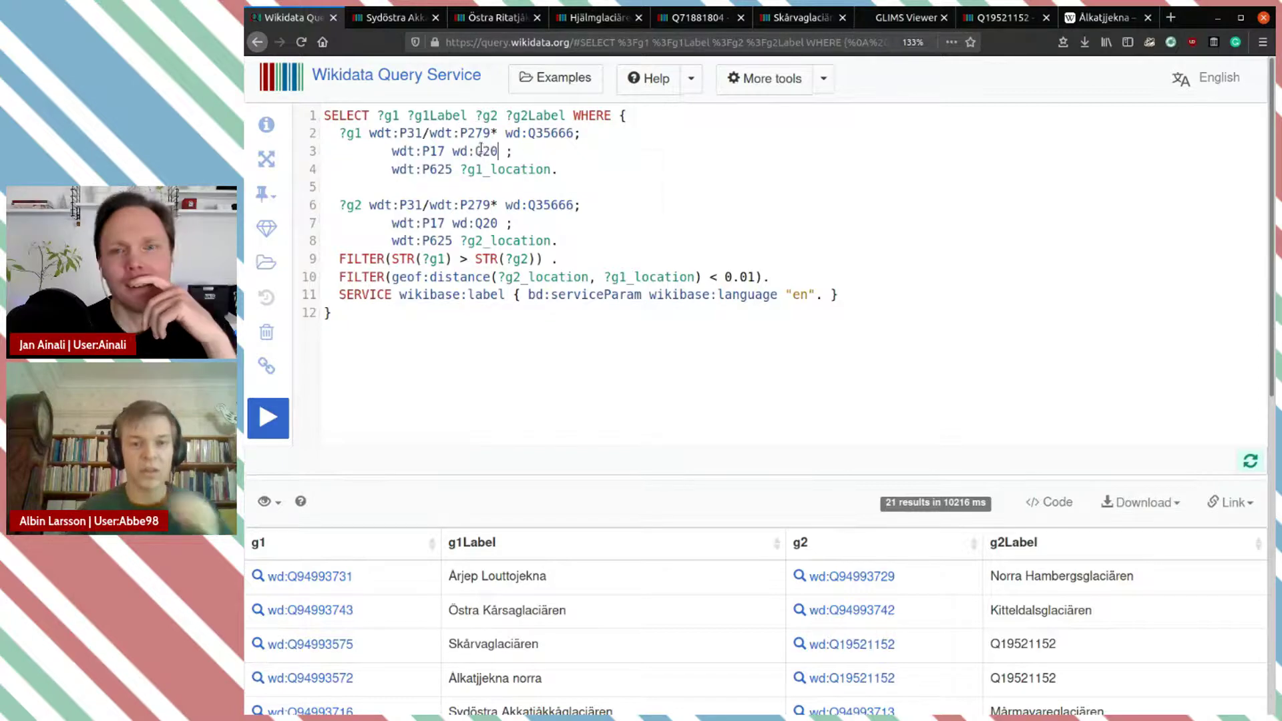
{"action": "left_click", "coordinate": [737, 183]}
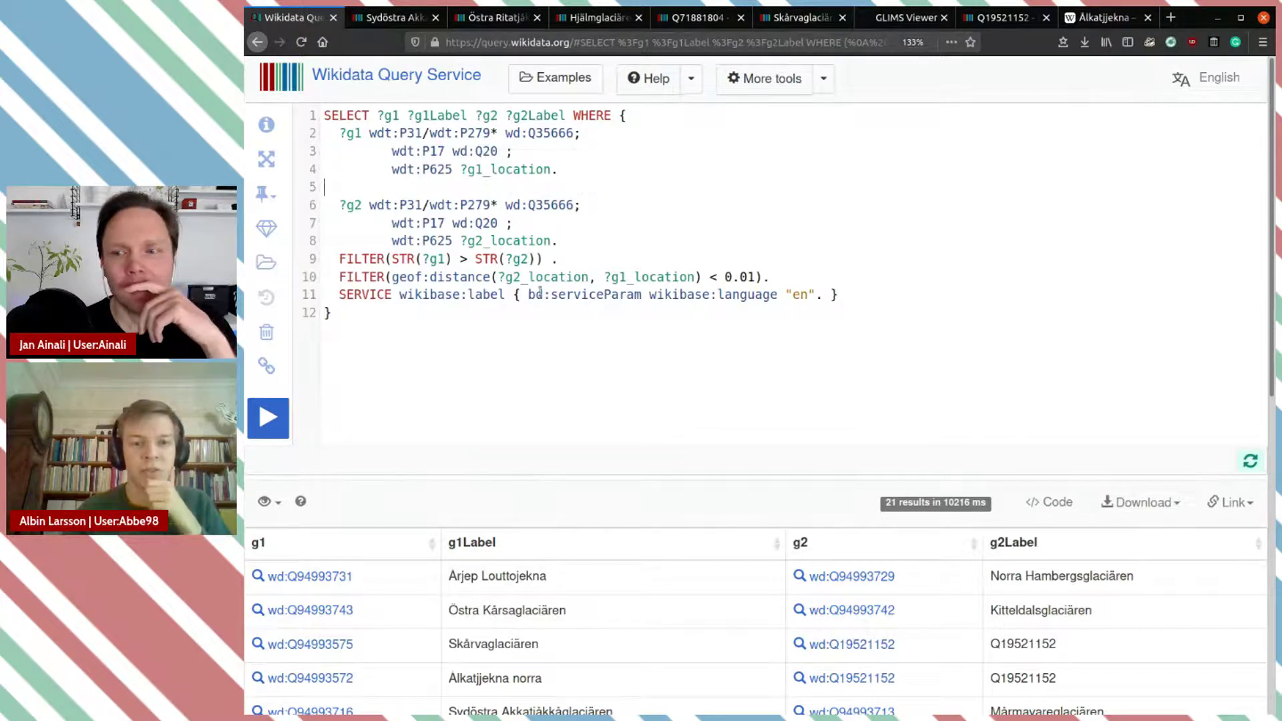
{"action": "left_click", "coordinate": [658, 276]}
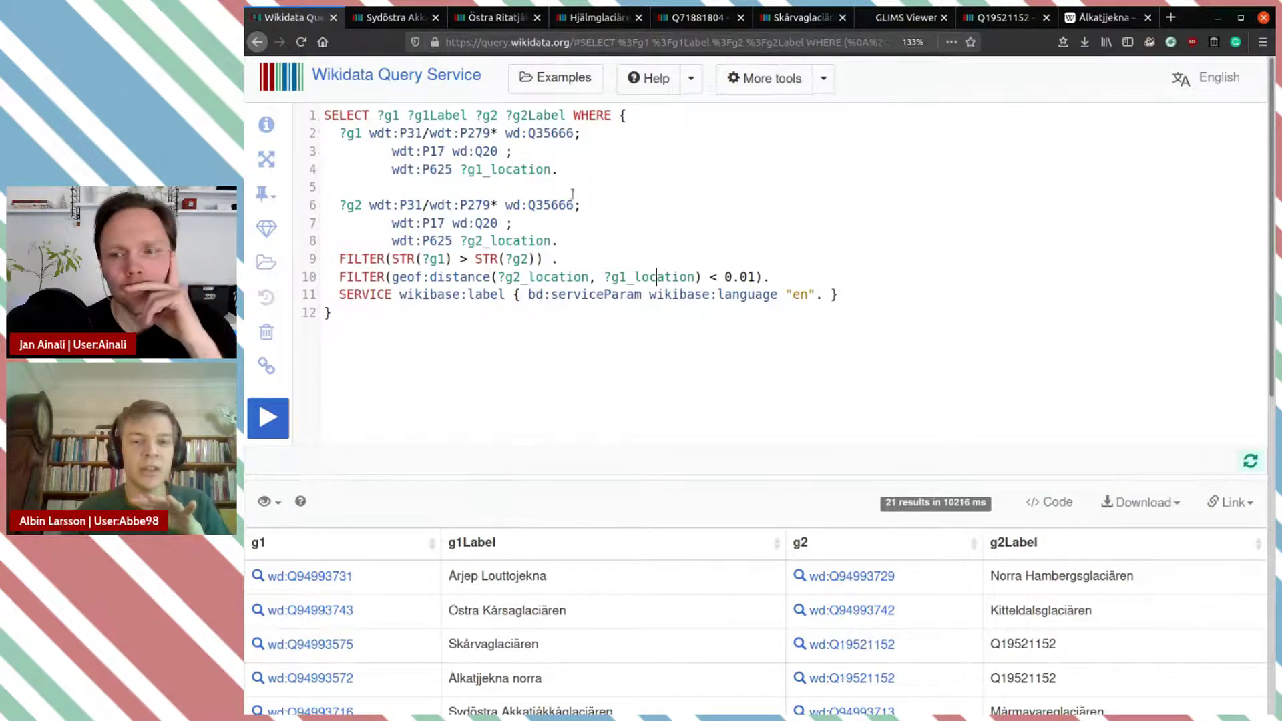
{"action": "left_click", "coordinate": [575, 255]}
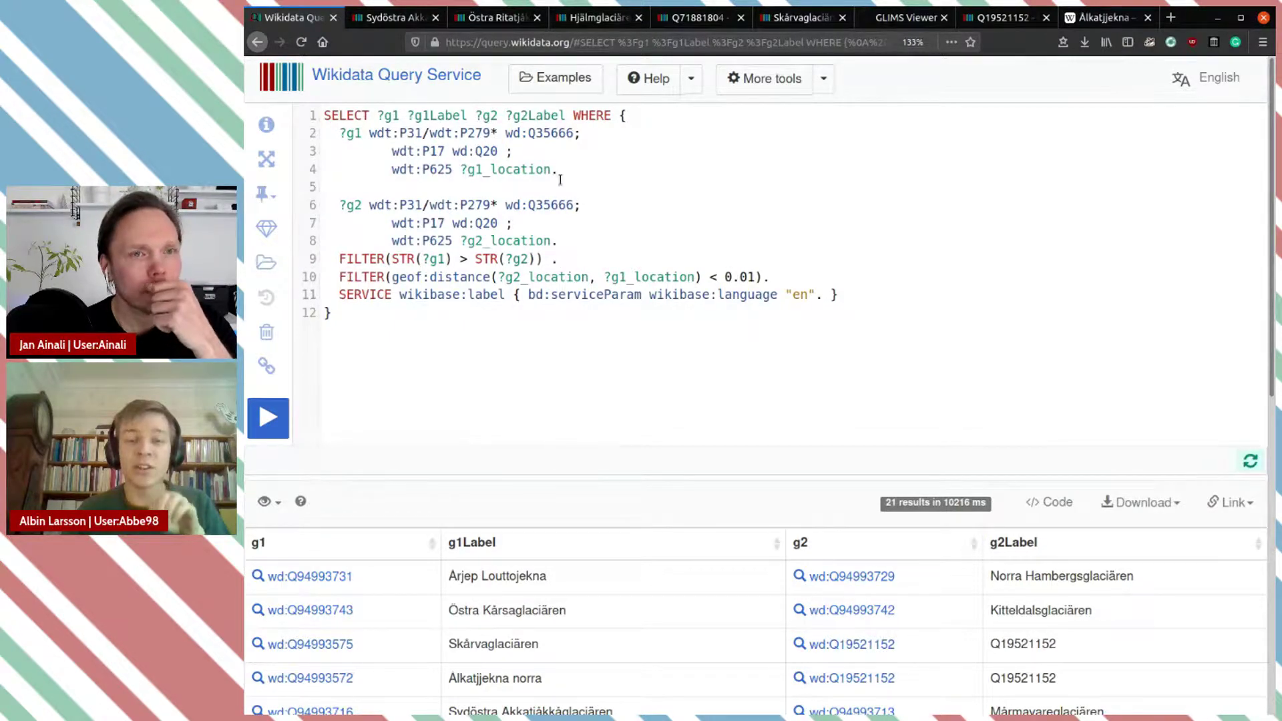
{"action": "left_click", "coordinate": [283, 416]}
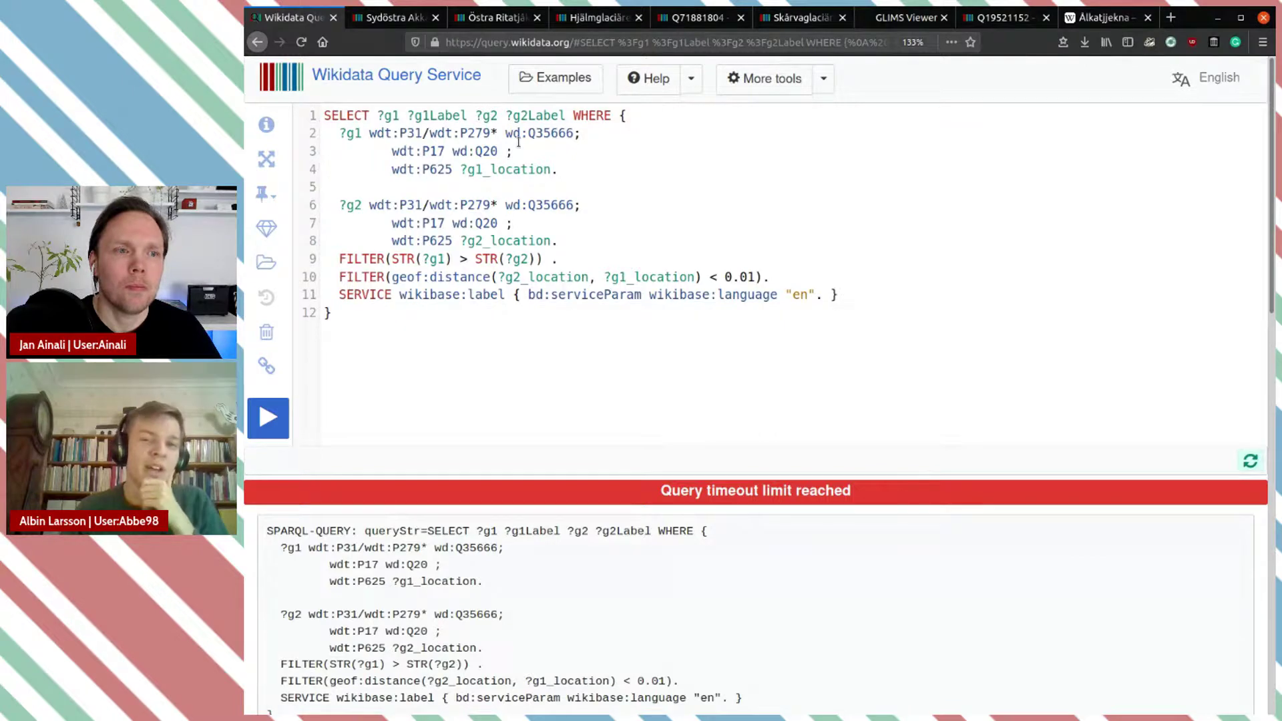
Step: Set the country of both ?g1 and ?g2 to Chile (Q298) and run the query
{"action": "double_click", "coordinate": [486, 151]}
{"action": "key", "text": "BackSpace"}
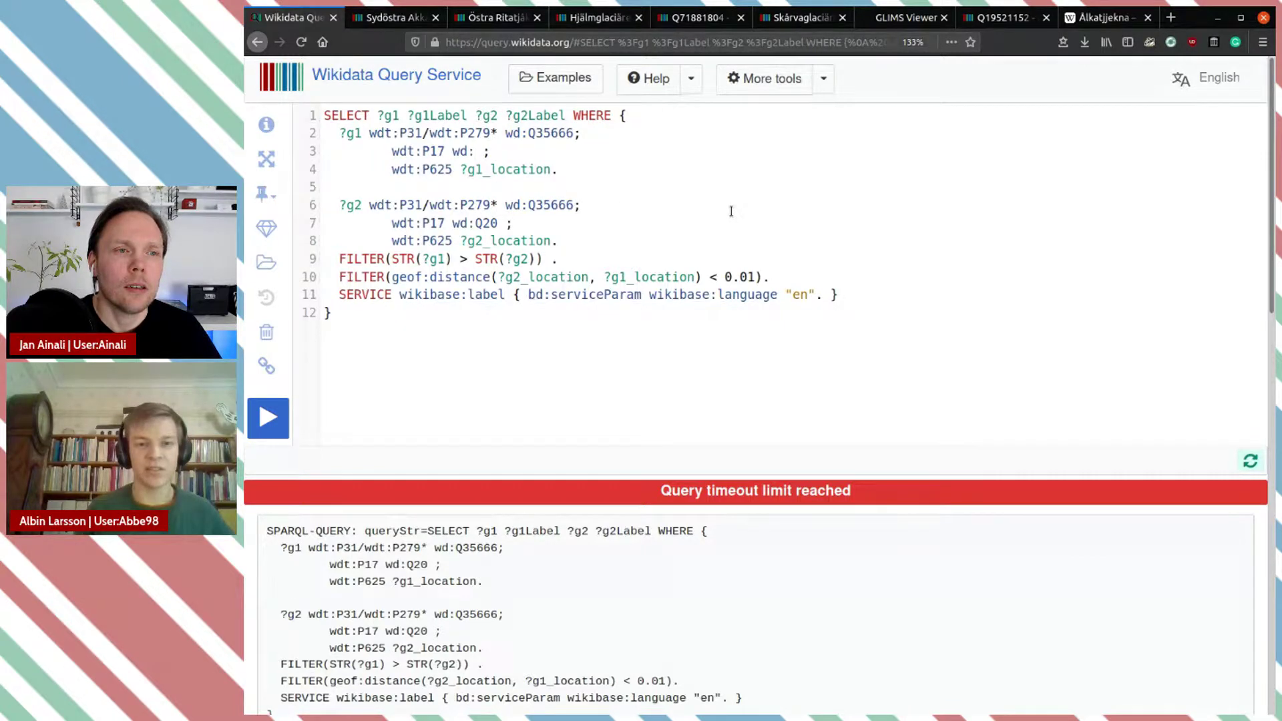
{"action": "key", "text": "ctrl+space"}
{"action": "type", "text": "chile"}
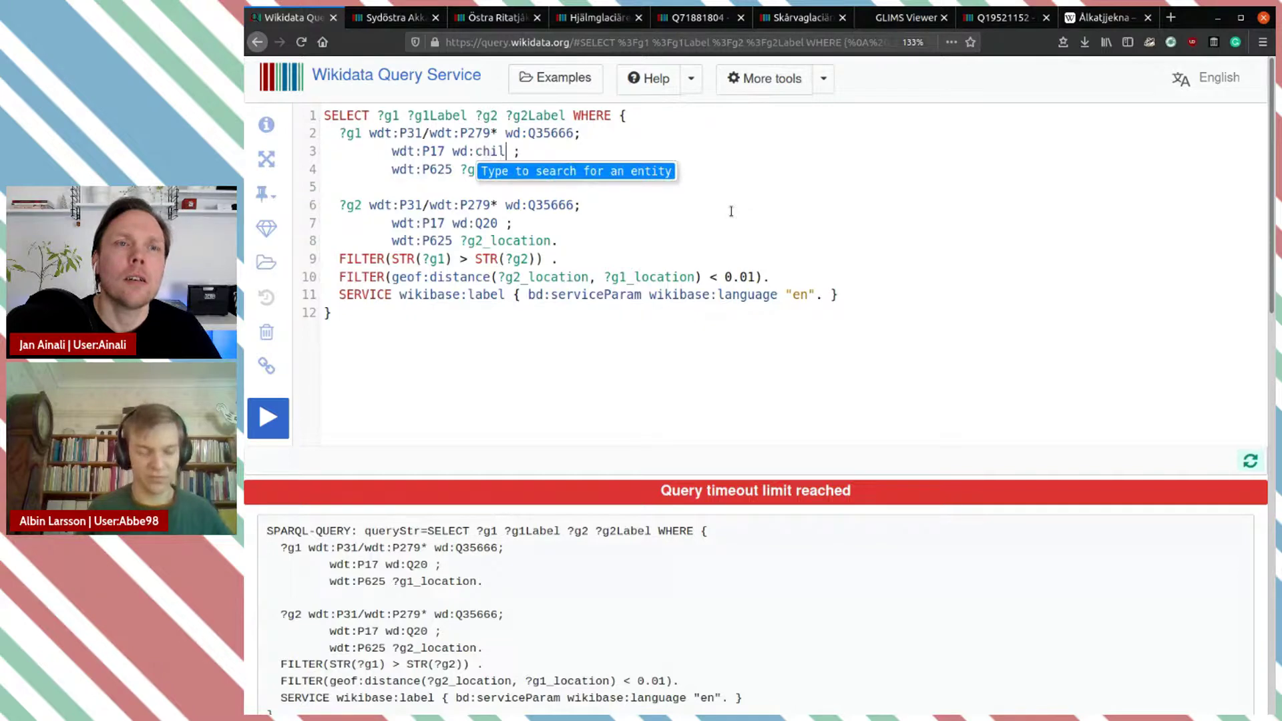
{"action": "left_click", "coordinate": [637, 176]}
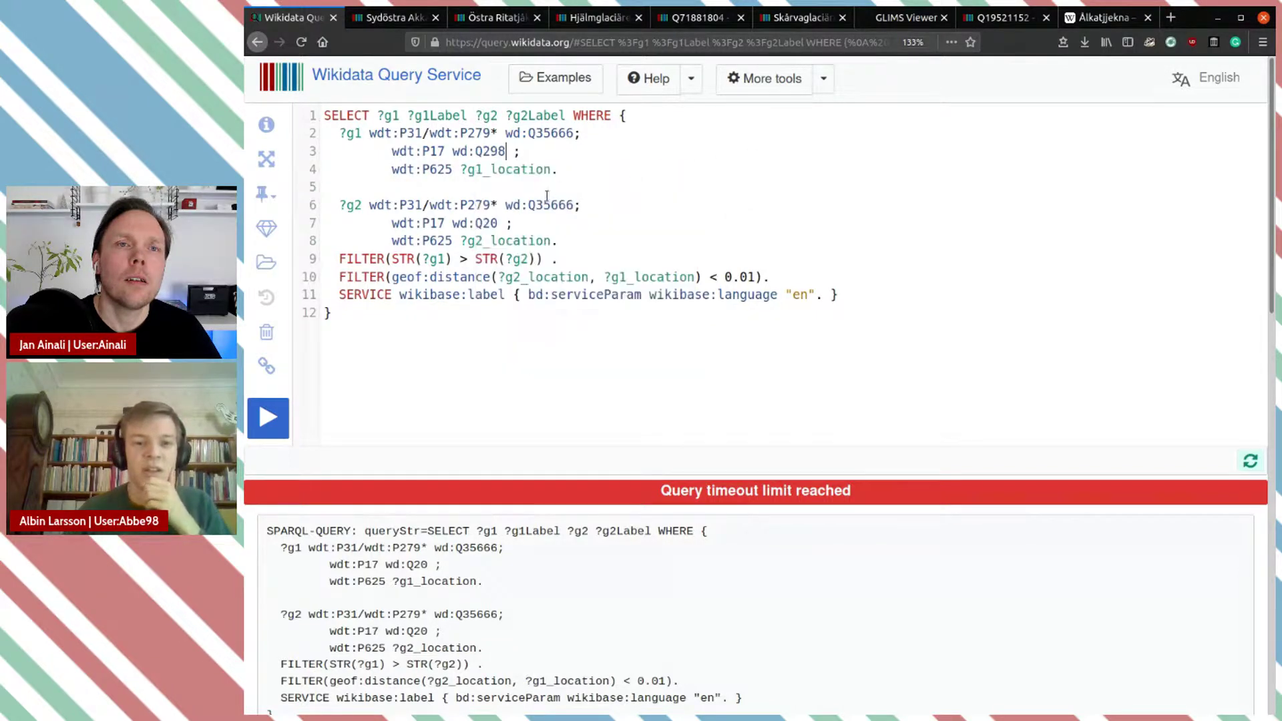
{"action": "double_click", "coordinate": [487, 224]}
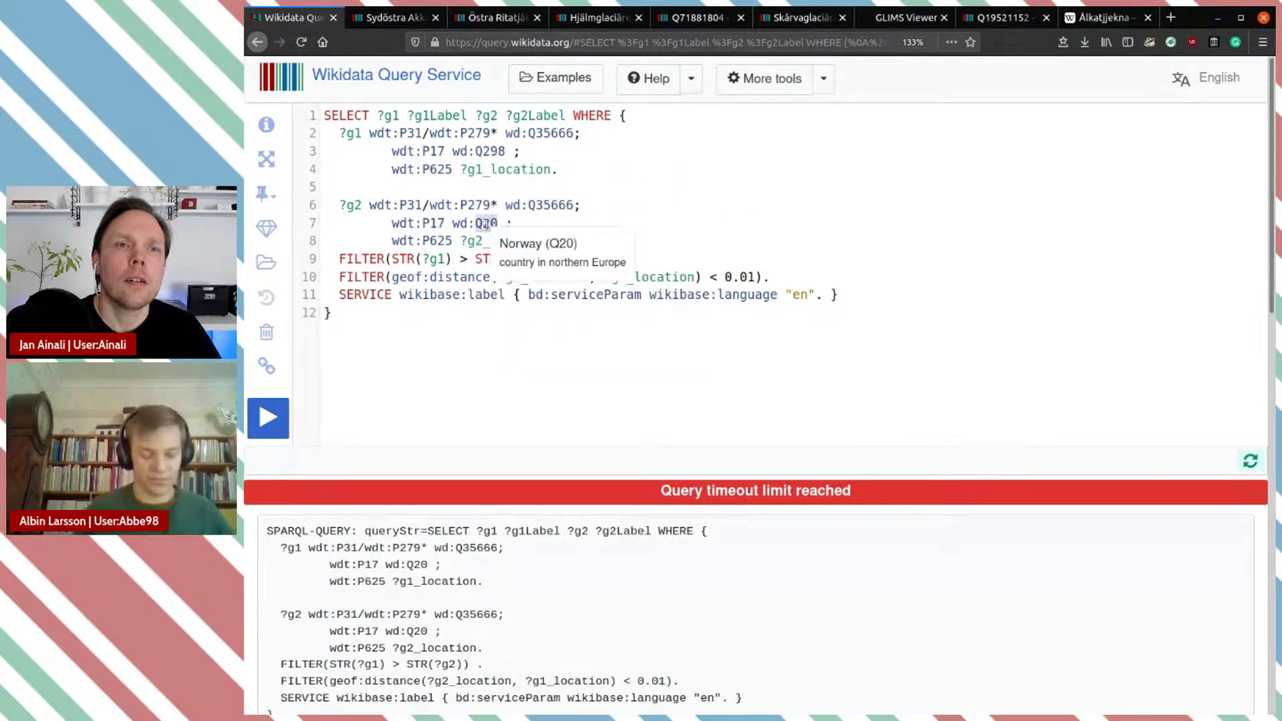
{"action": "key", "text": "BackSpace"}
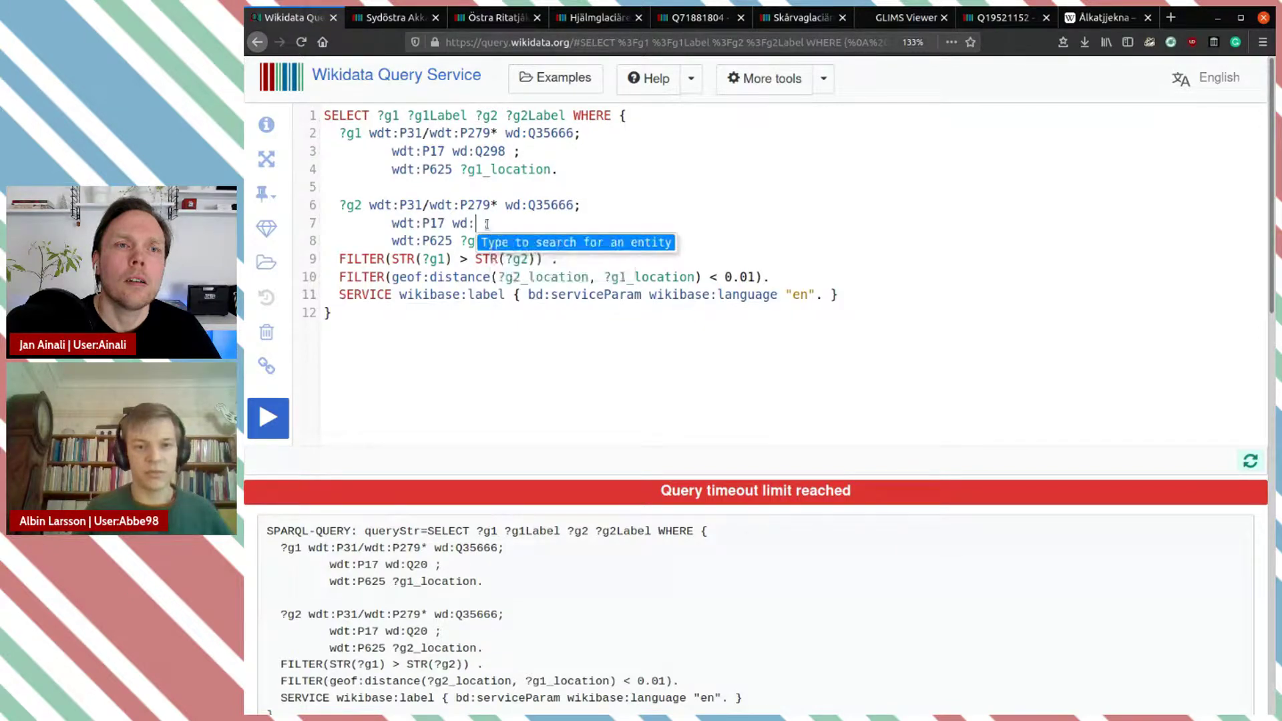
{"action": "type", "text": "chile"}
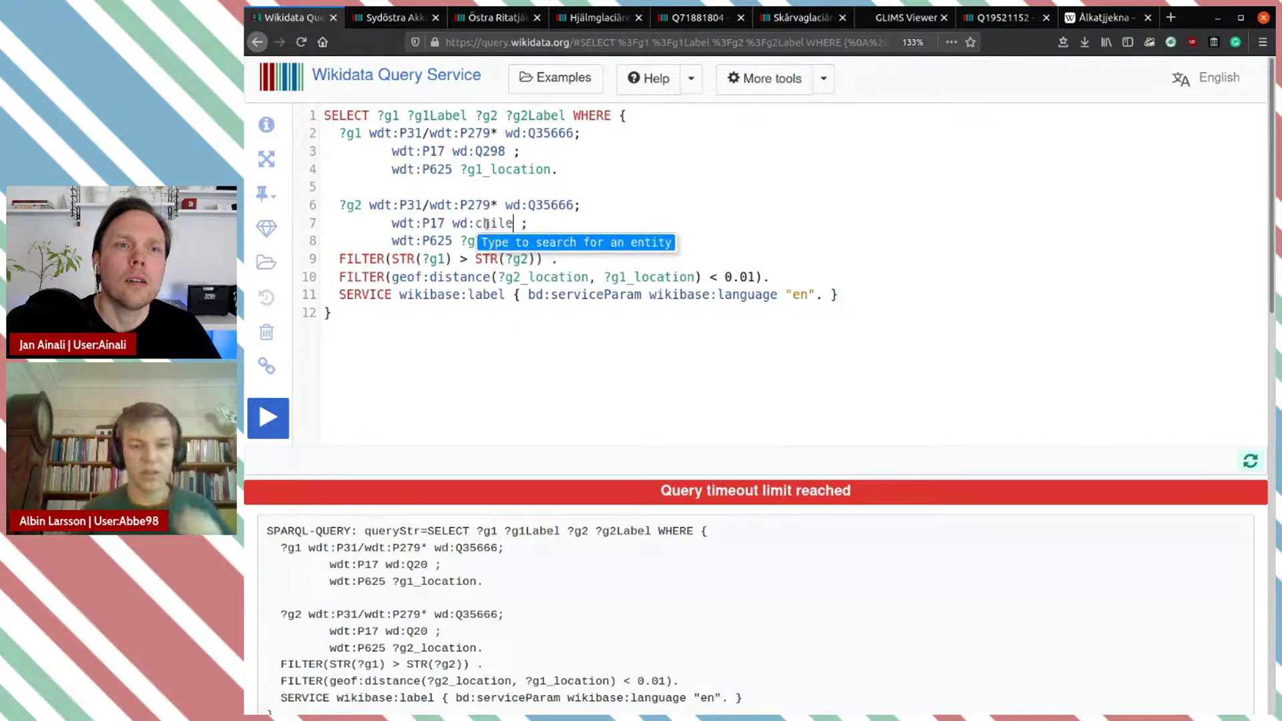
{"action": "key", "text": "Return"}
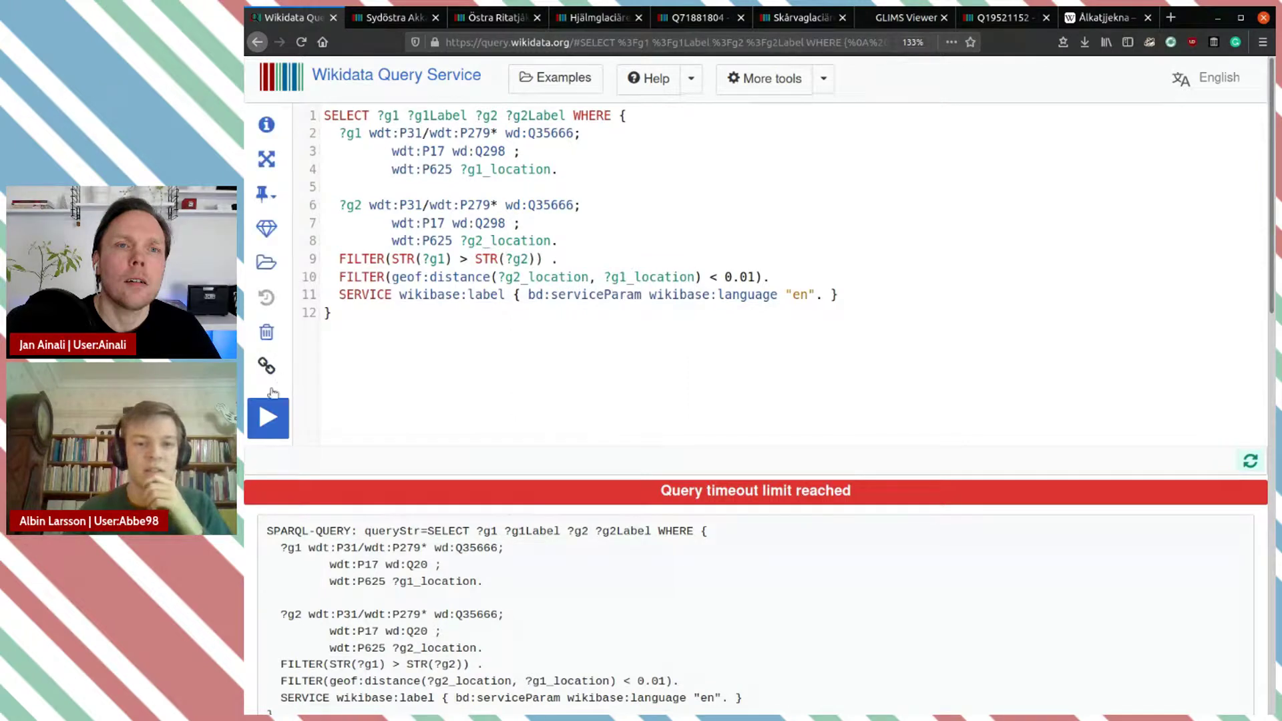
{"action": "left_click", "coordinate": [267, 418]}
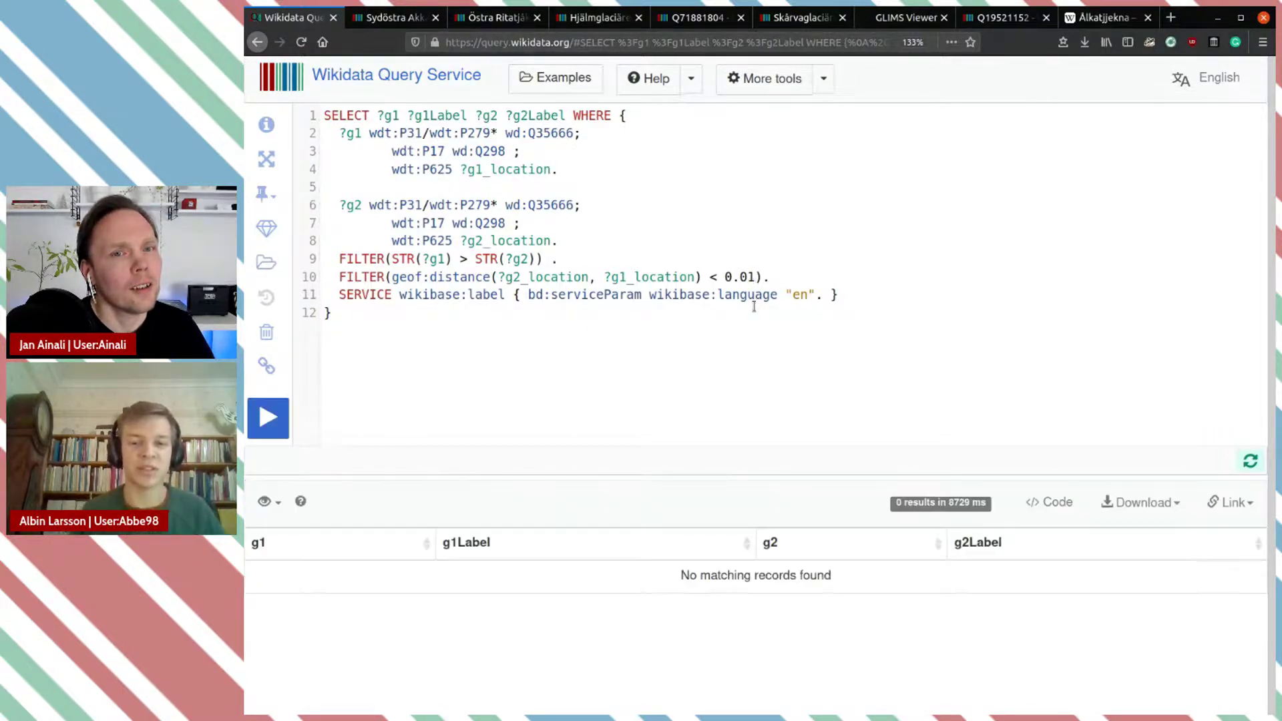
Step: Loosen the query's distance filter to less than 0.1 and rerun the query
{"action": "key", "text": "Left"}
{"action": "key", "text": "BackSpace"}
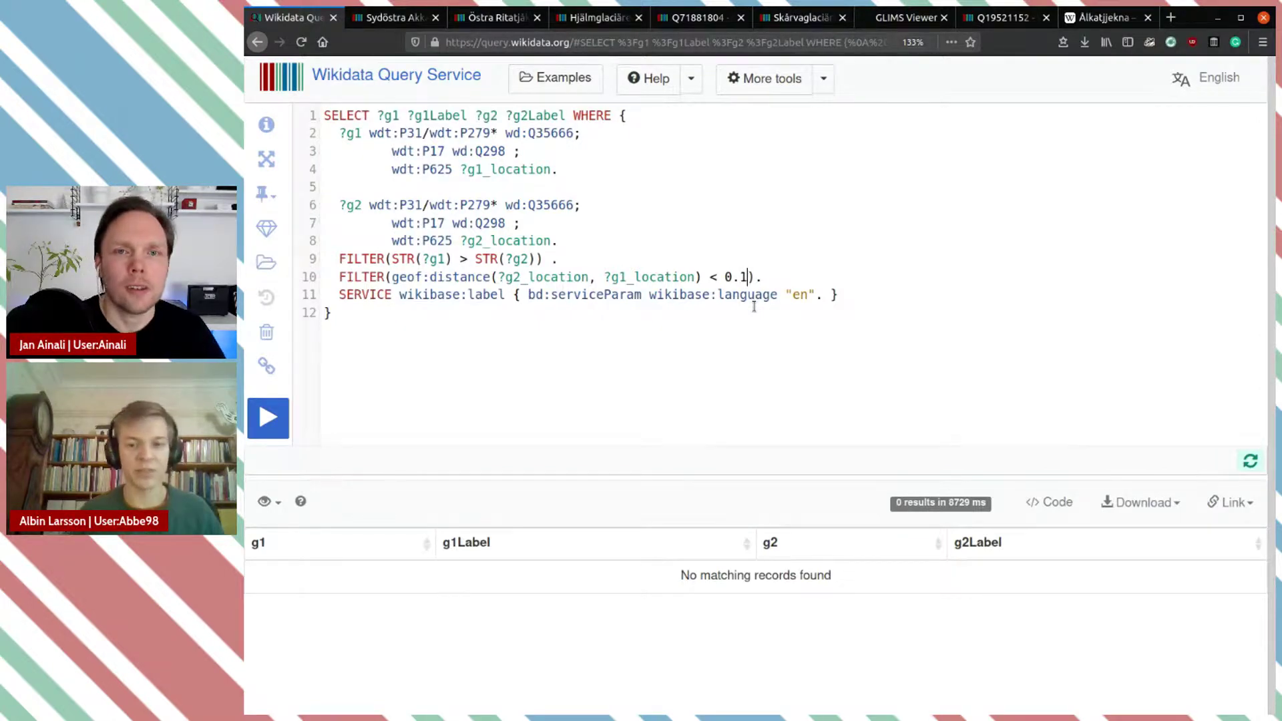
{"action": "left_click", "coordinate": [254, 437]}
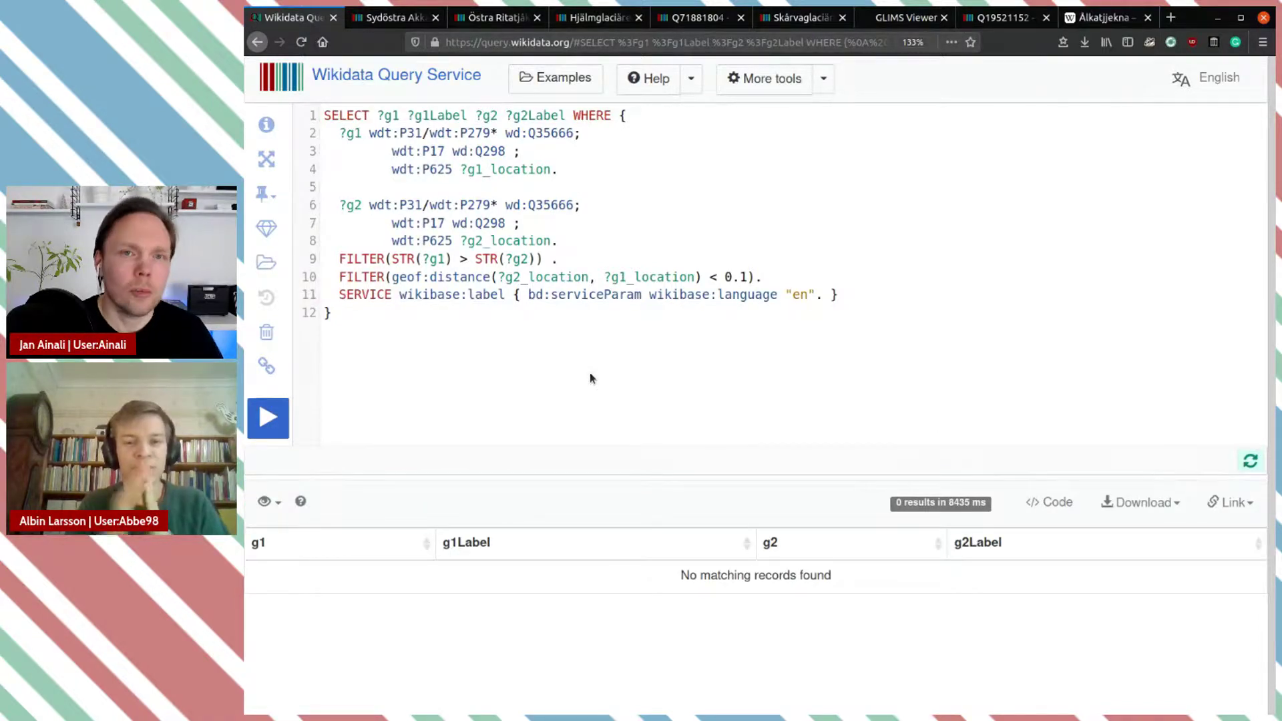
Step: Set the country of both ?g1 and ?g2 to France (Q142) and run the query
{"action": "double_click", "coordinate": [493, 145]}
{"action": "key", "text": "BackSpace"}
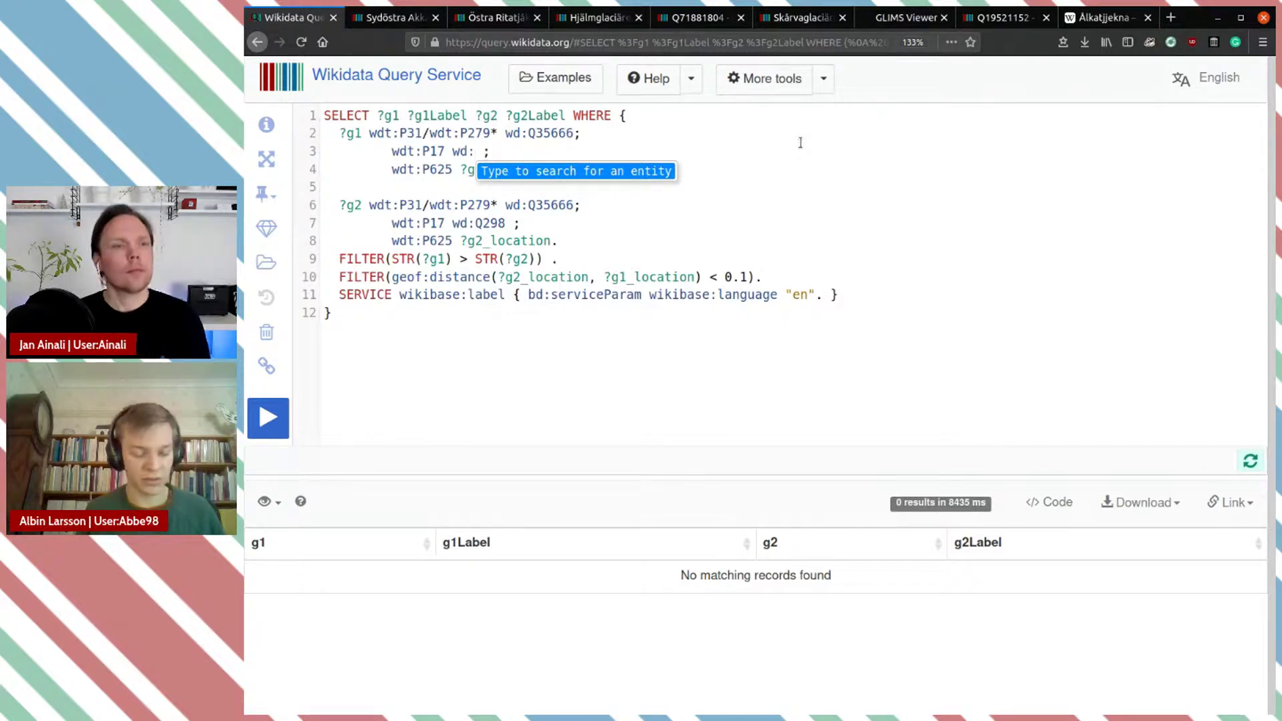
{"action": "type", "text": "fran"}
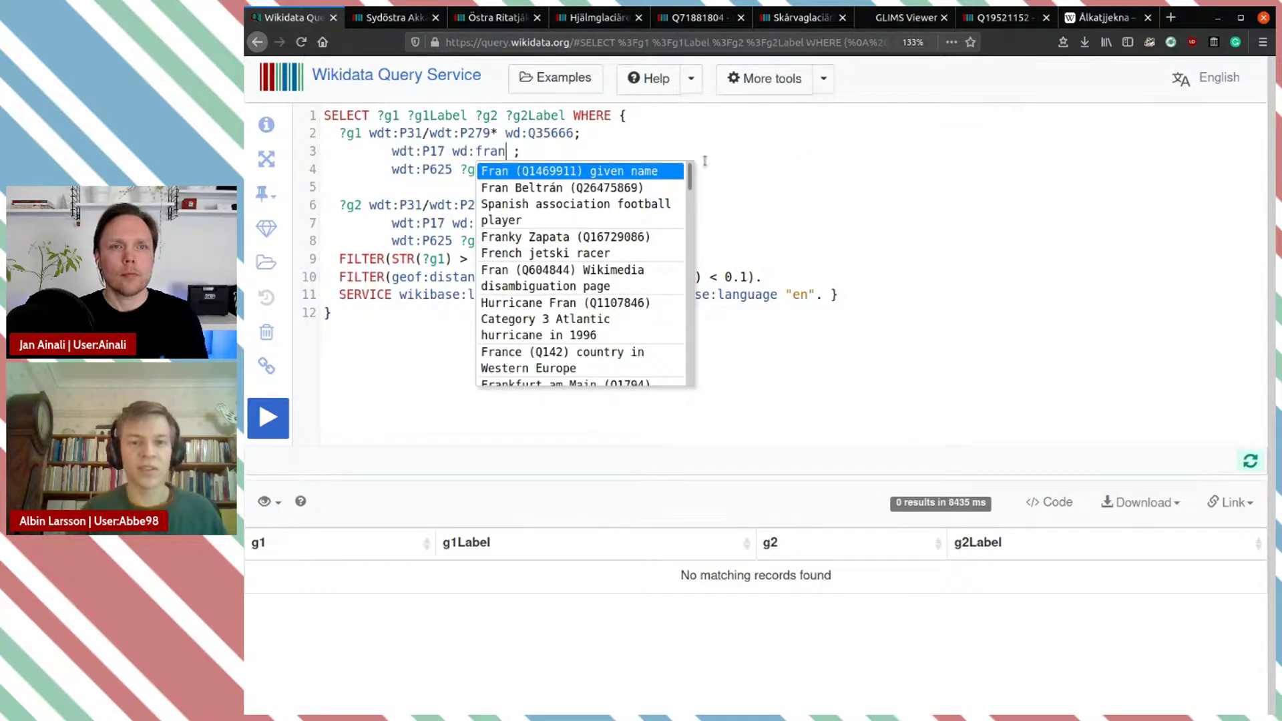
{"action": "key", "text": "BackSpace"}
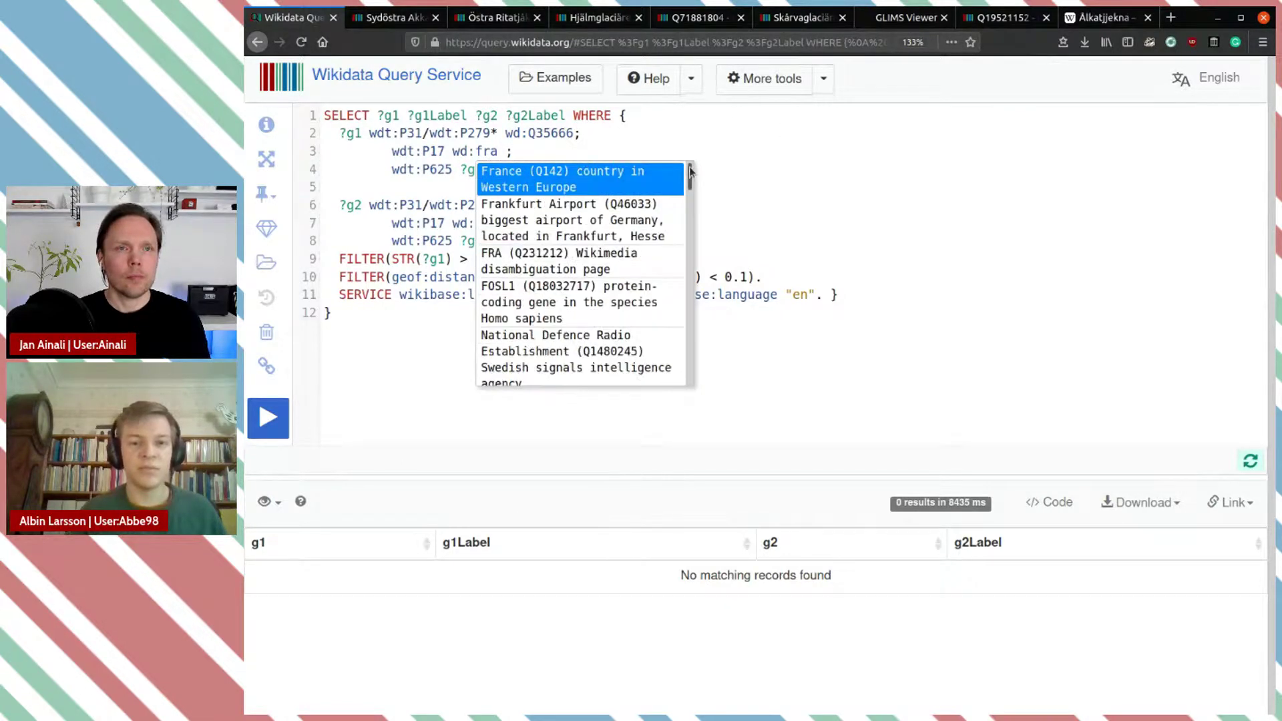
{"action": "left_click", "coordinate": [560, 179]}
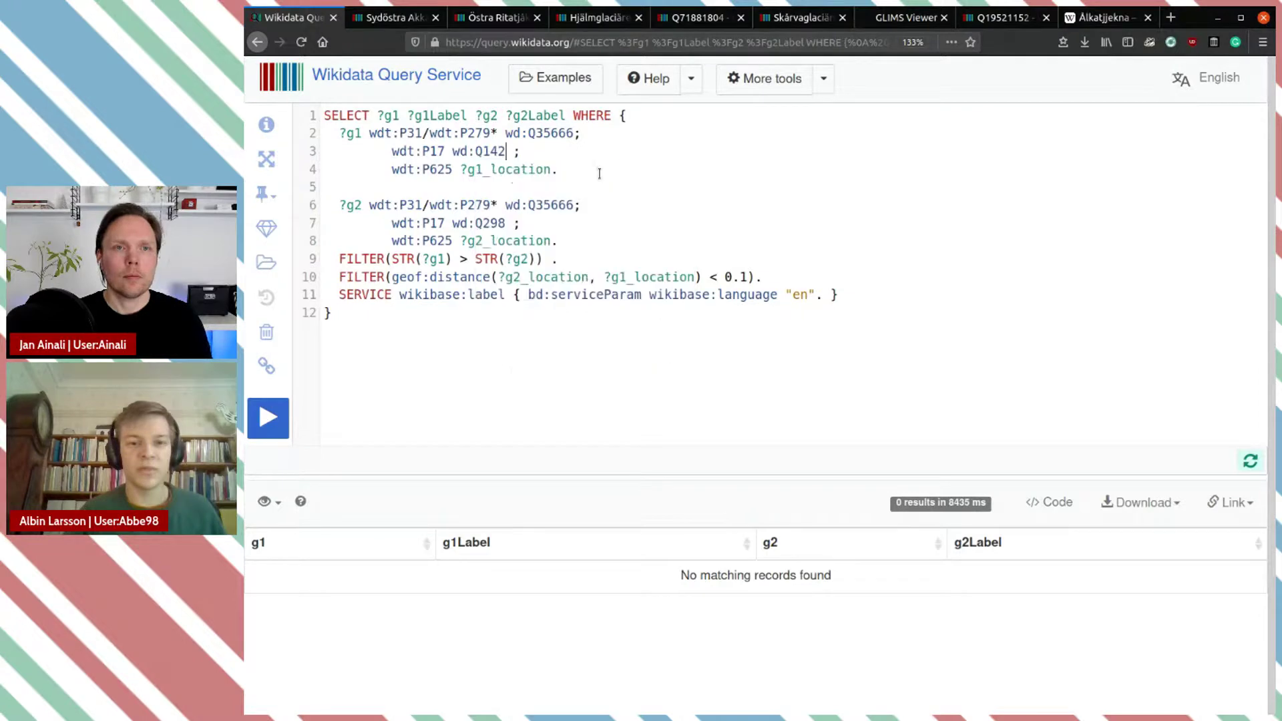
{"action": "double_click", "coordinate": [490, 223]}
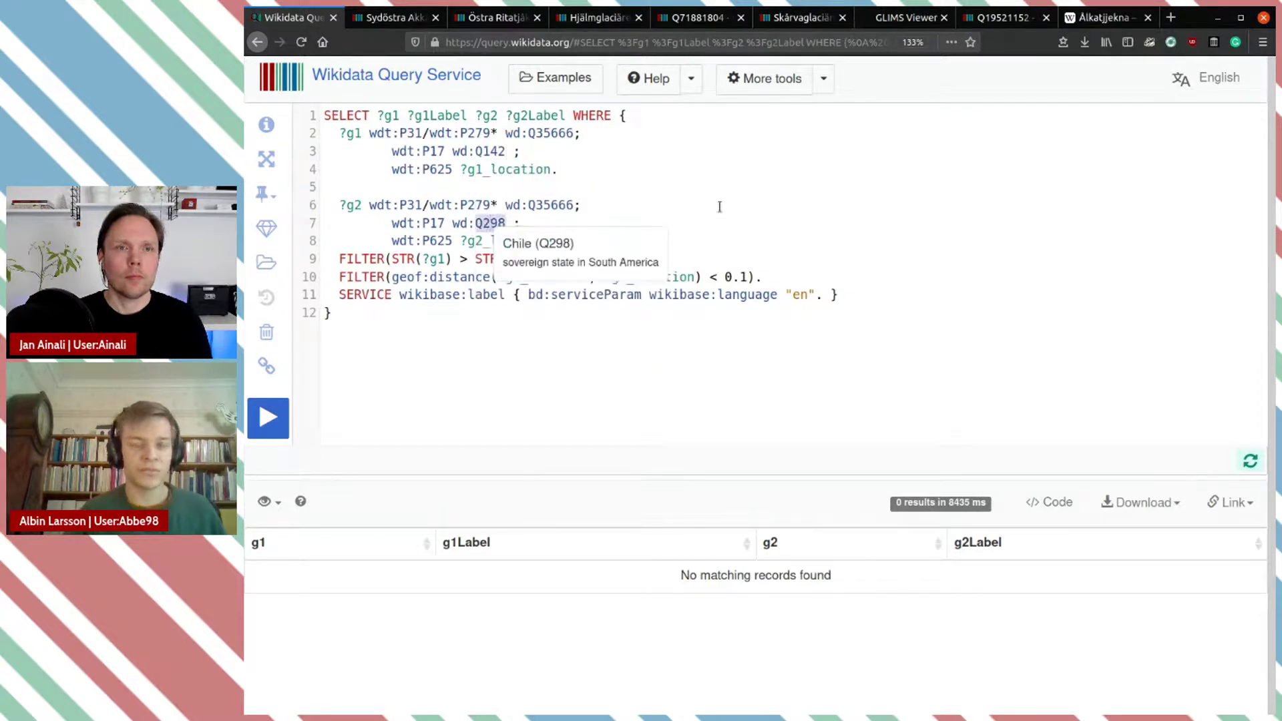
{"action": "type", "text": "142"}
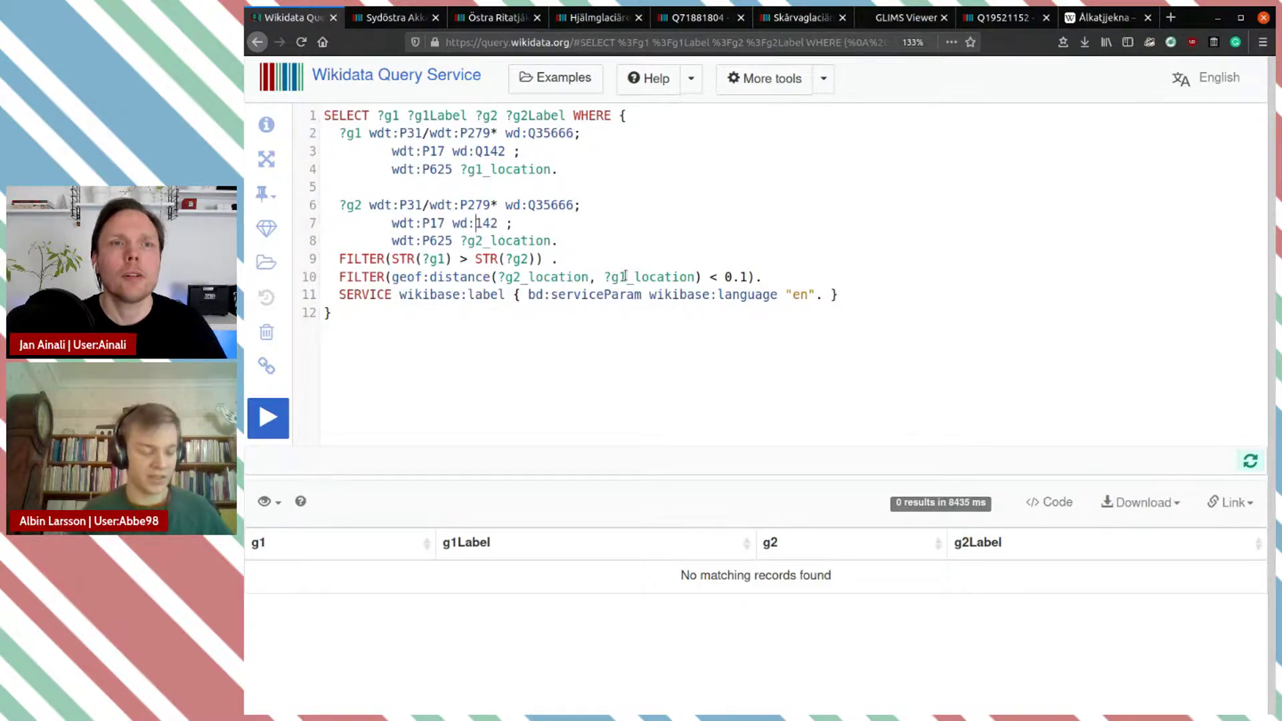
{"action": "key", "text": "Left"}
{"action": "type", "text": "Q"}
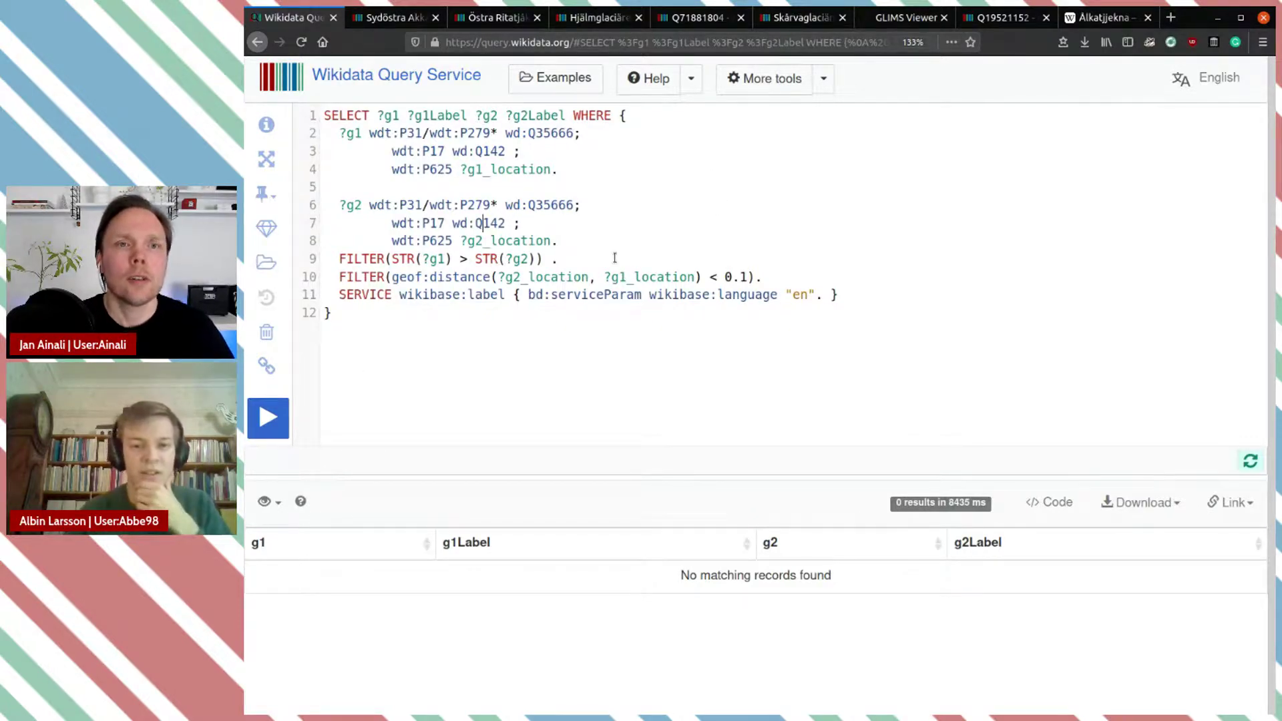
{"action": "left_click", "coordinate": [270, 416]}
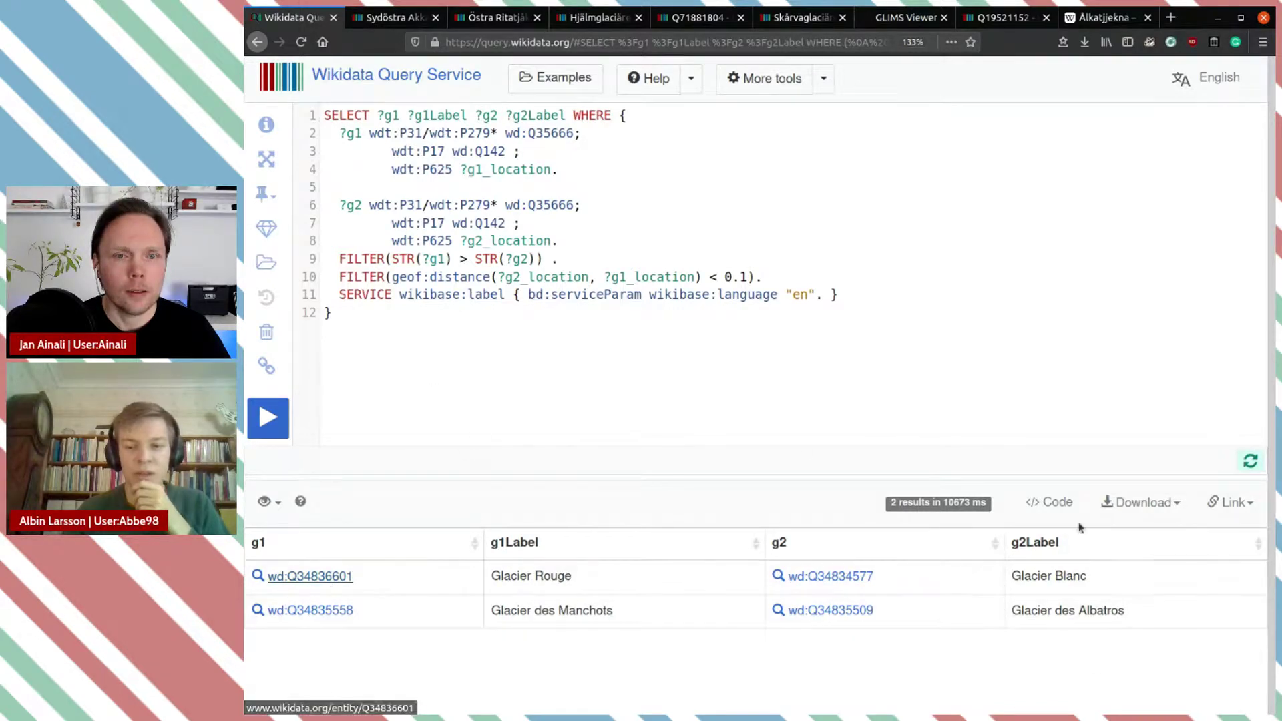
Step: Open the items Glacier Rouge (Q34836601) and Glacier Blanc (Q34834577) from the results and check Glacier Rouge's coordinate location
{"action": "middle_click", "coordinate": [347, 583]}
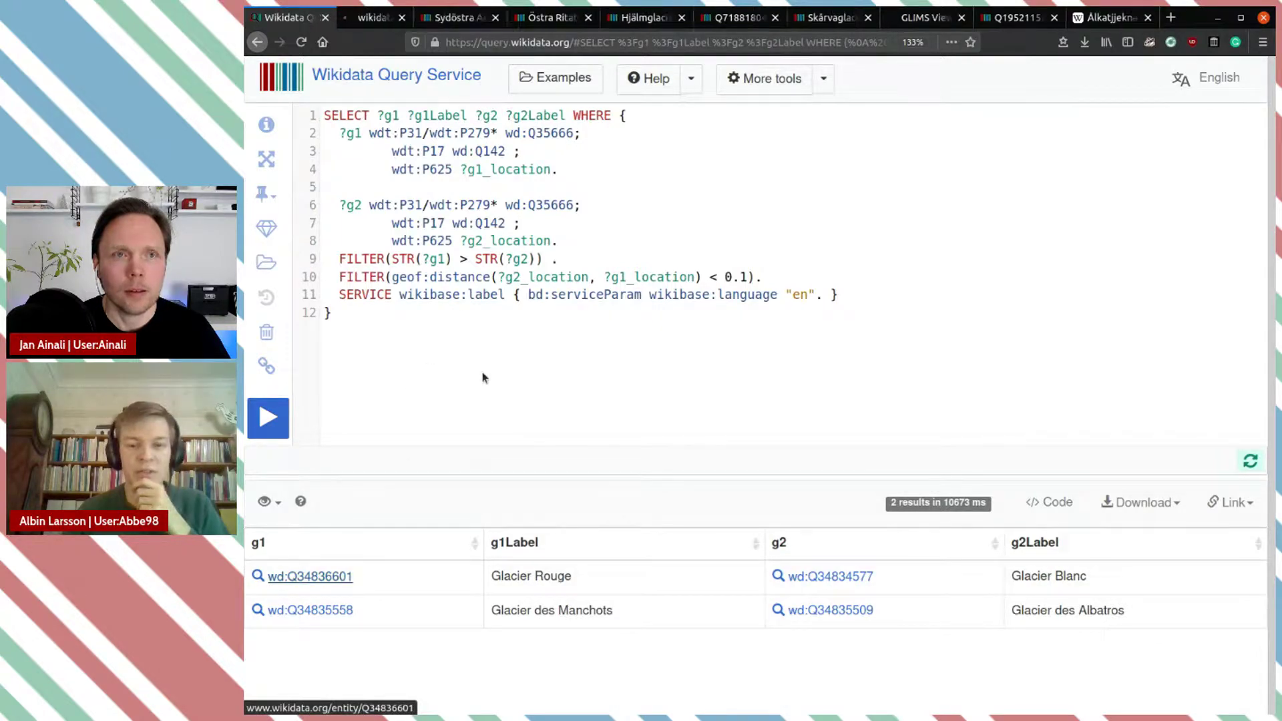
{"action": "middle_click", "coordinate": [853, 581]}
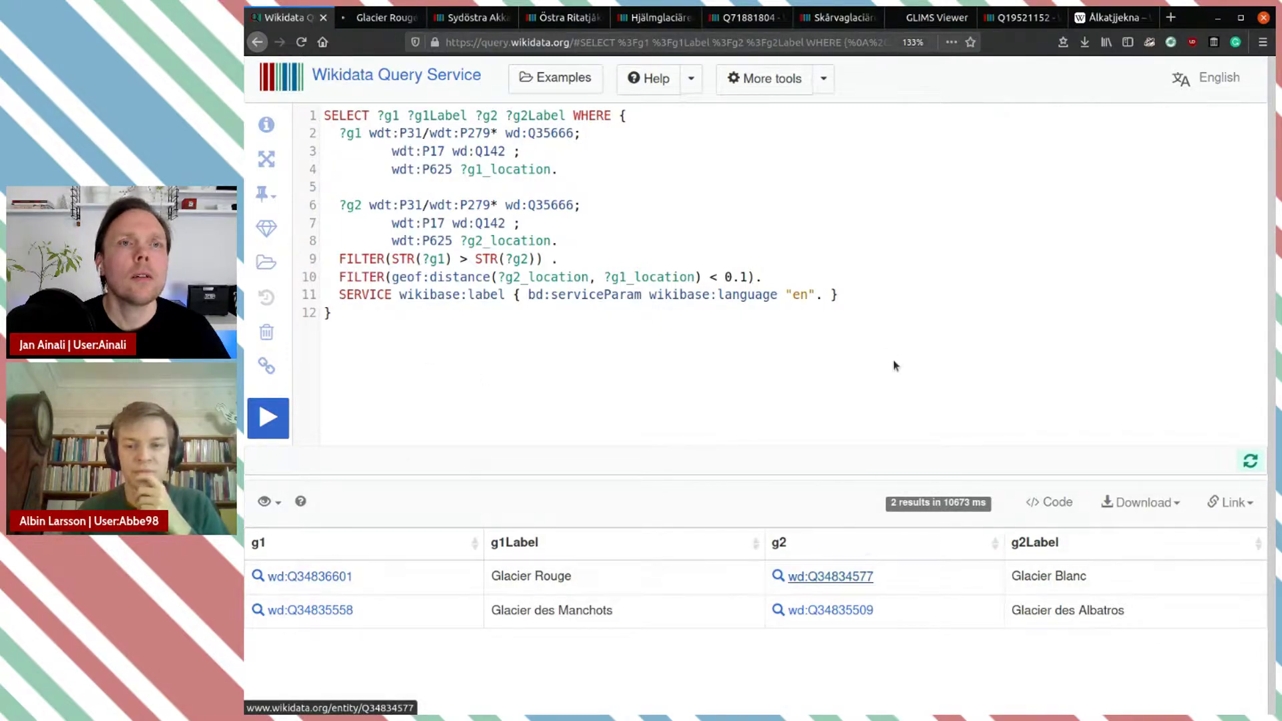
{"action": "left_click", "coordinate": [371, 18]}
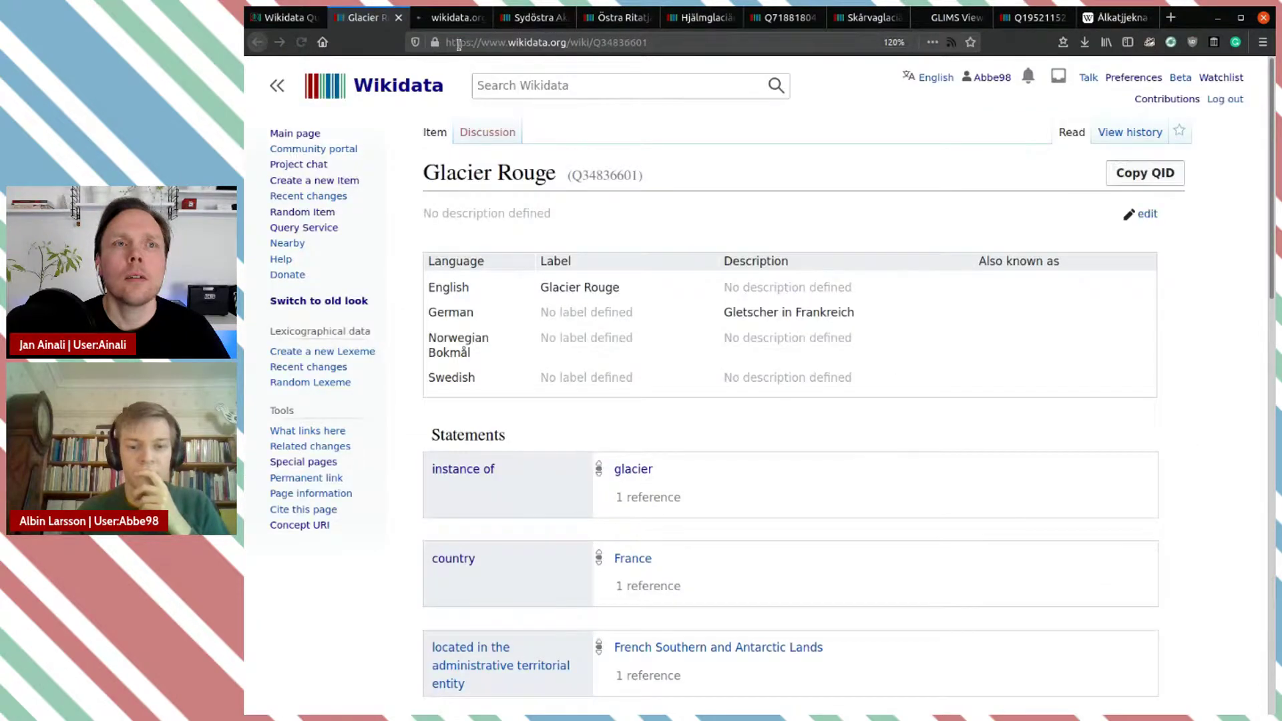
{"action": "scroll", "coordinate": [738, 478], "scroll_direction": "down", "scroll_amount": 5}
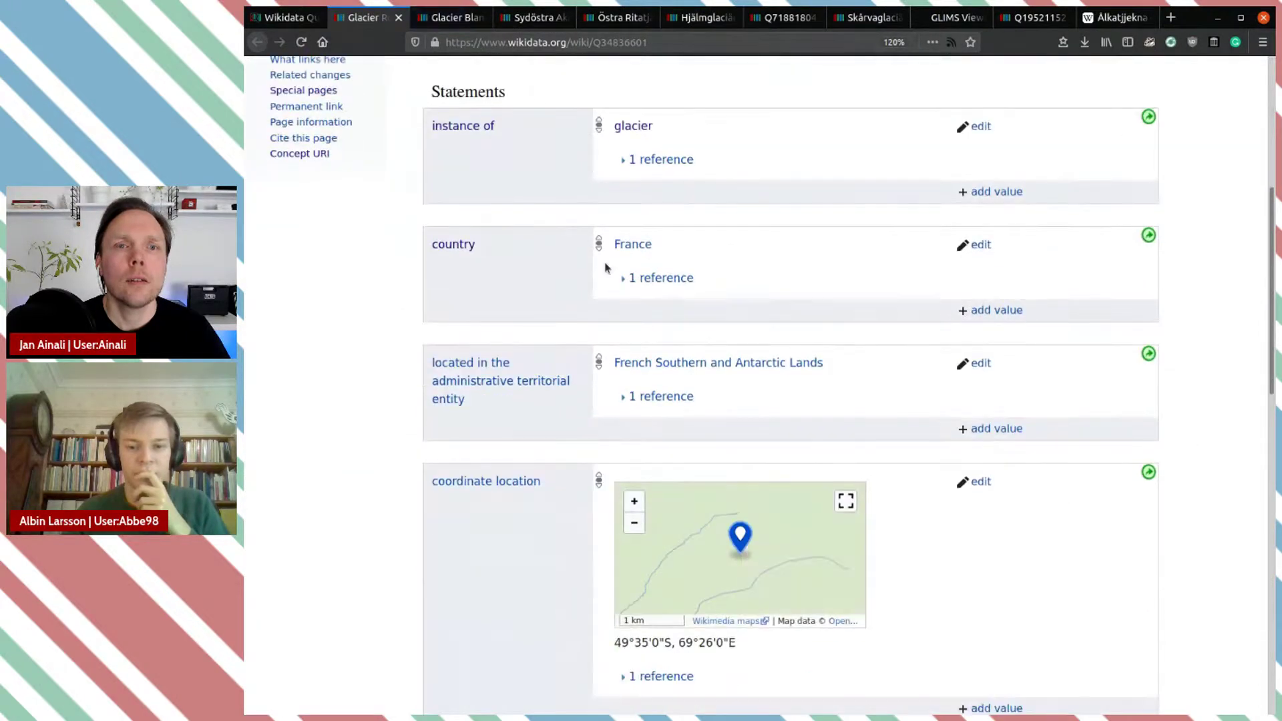
Step: Compare the identifiers and Wikipedia links of Glacier Rouge and Glacier Blanc, and close both items to return to the query results
{"action": "scroll", "coordinate": [1021, 604], "scroll_direction": "down", "scroll_amount": 9}
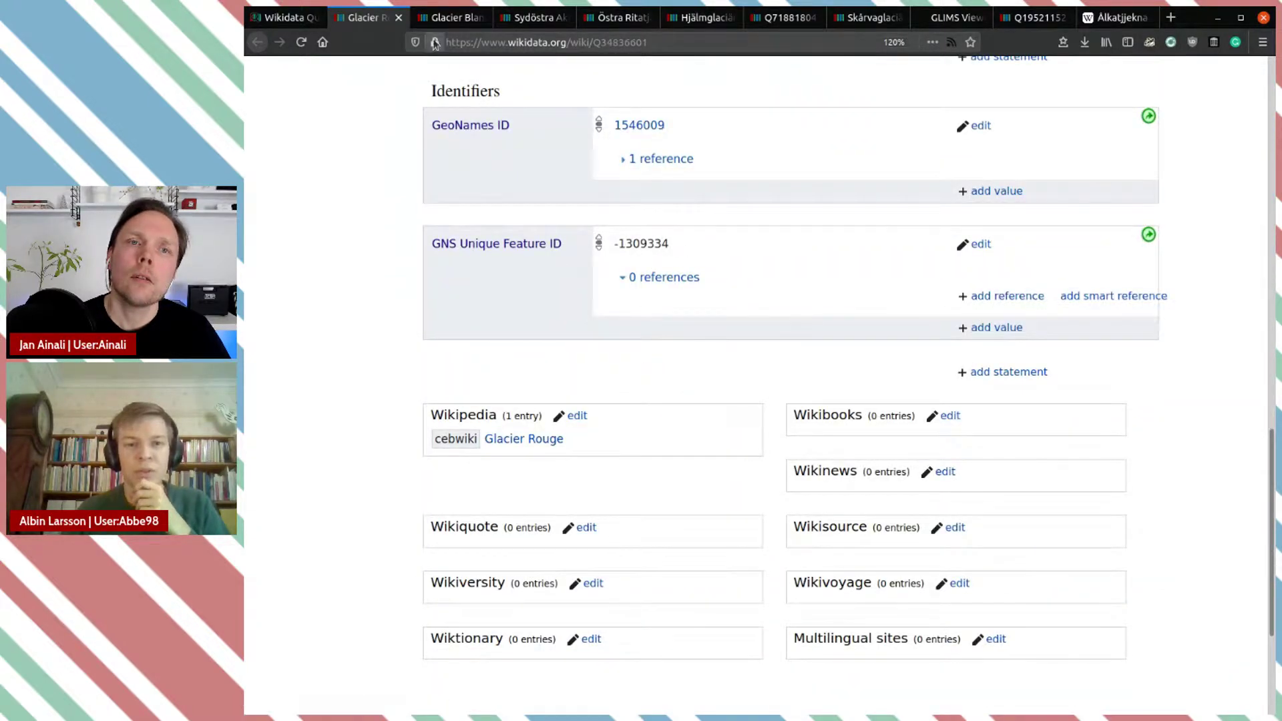
{"action": "left_click", "coordinate": [442, 16]}
{"action": "scroll", "coordinate": [781, 571], "scroll_direction": "down", "scroll_amount": 10}
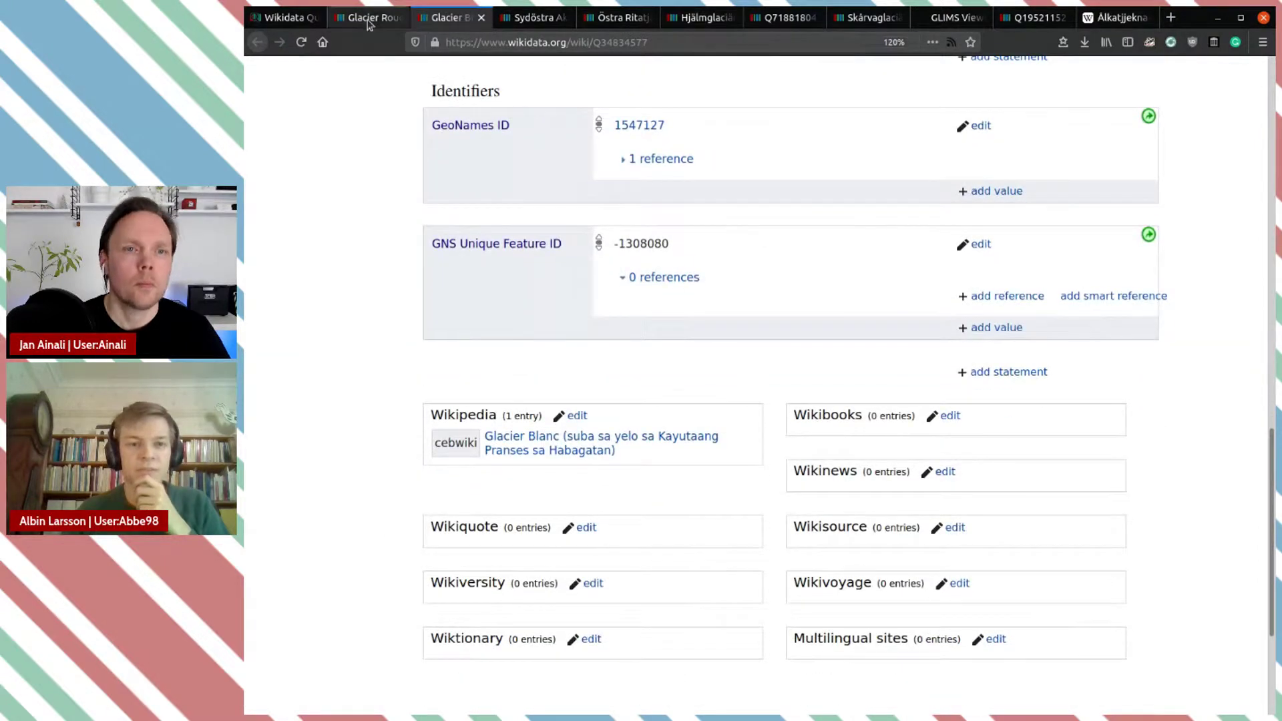
{"action": "left_click", "coordinate": [387, 19]}
{"action": "left_click", "coordinate": [397, 19]}
{"action": "left_click", "coordinate": [397, 18]}
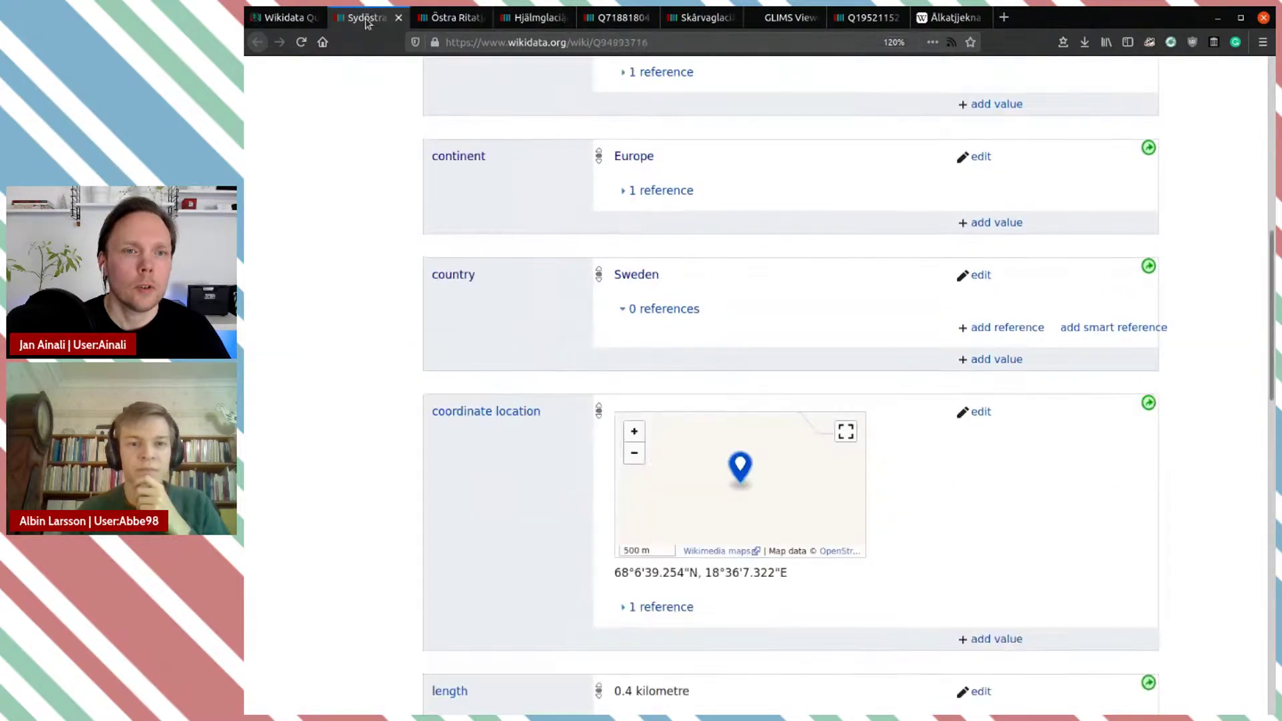
{"action": "left_click", "coordinate": [288, 17]}
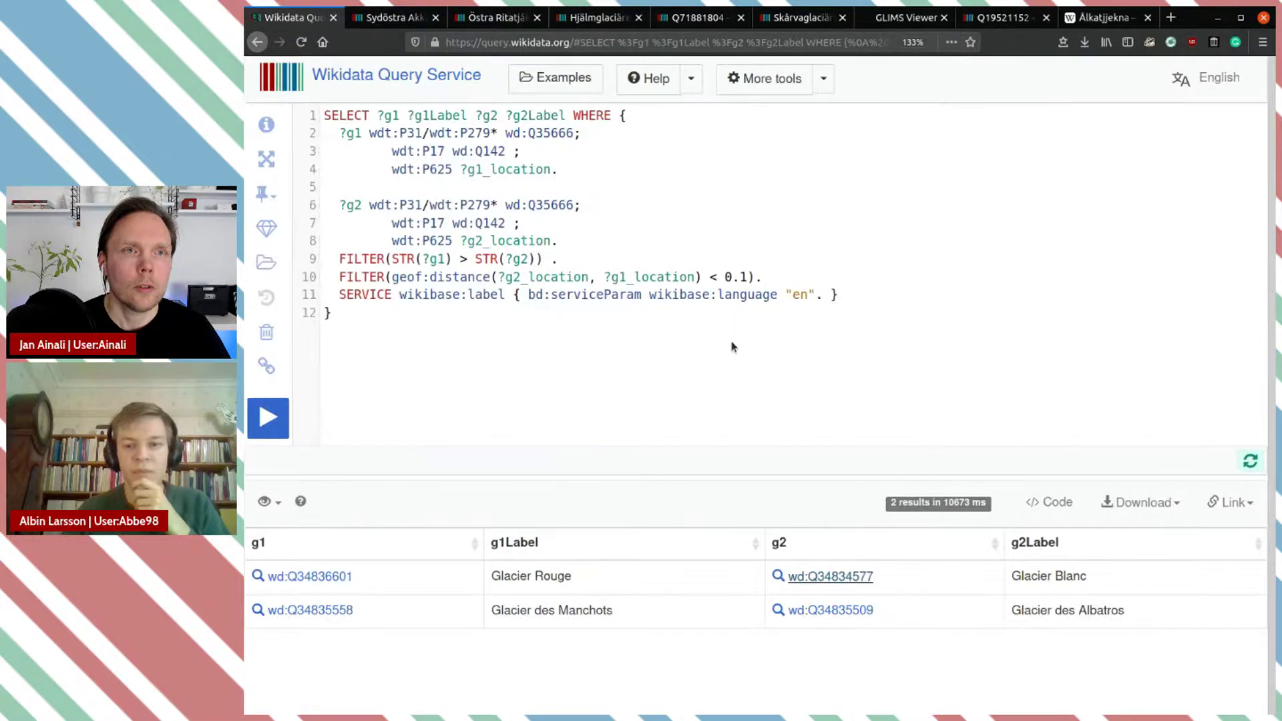
Step: Open Glacier des Manchots (Q34835558) from the results, check its coordinate location and identifiers, and return to the query results
{"action": "left_click", "coordinate": [339, 611]}
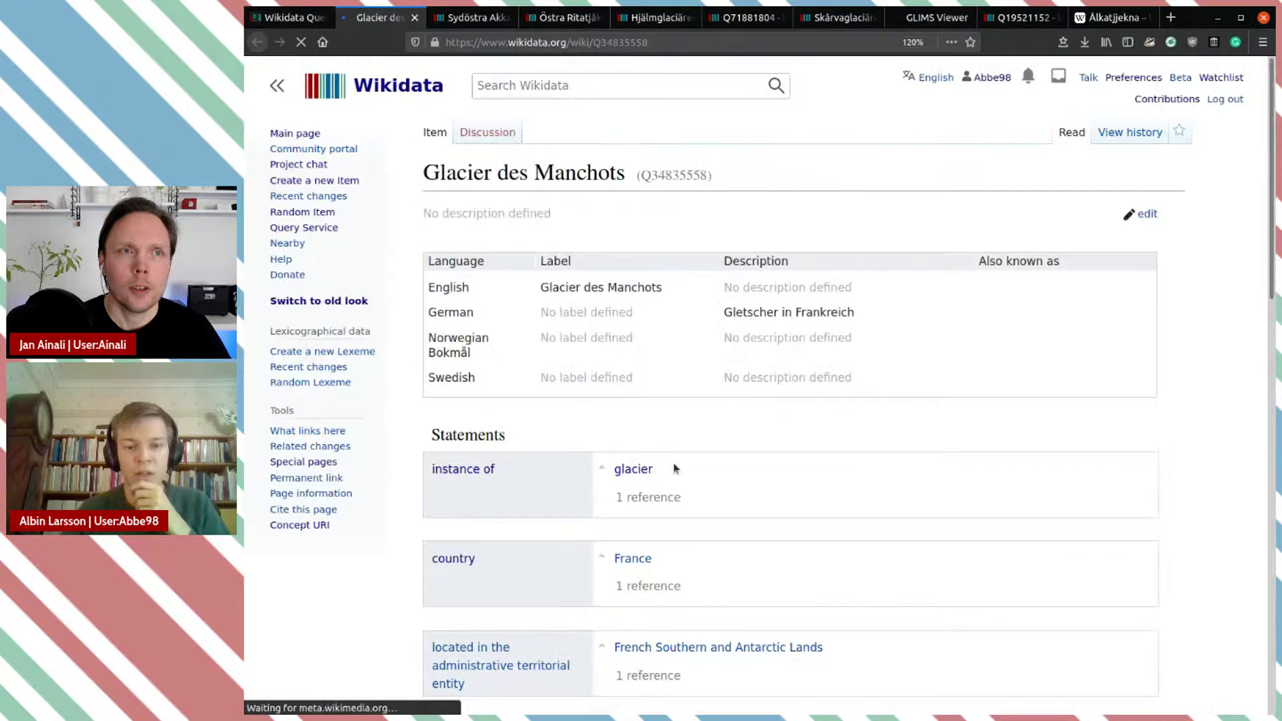
{"action": "scroll", "coordinate": [673, 463], "scroll_direction": "down", "scroll_amount": 6}
{"action": "scroll", "coordinate": [674, 463], "scroll_direction": "down", "scroll_amount": 5}
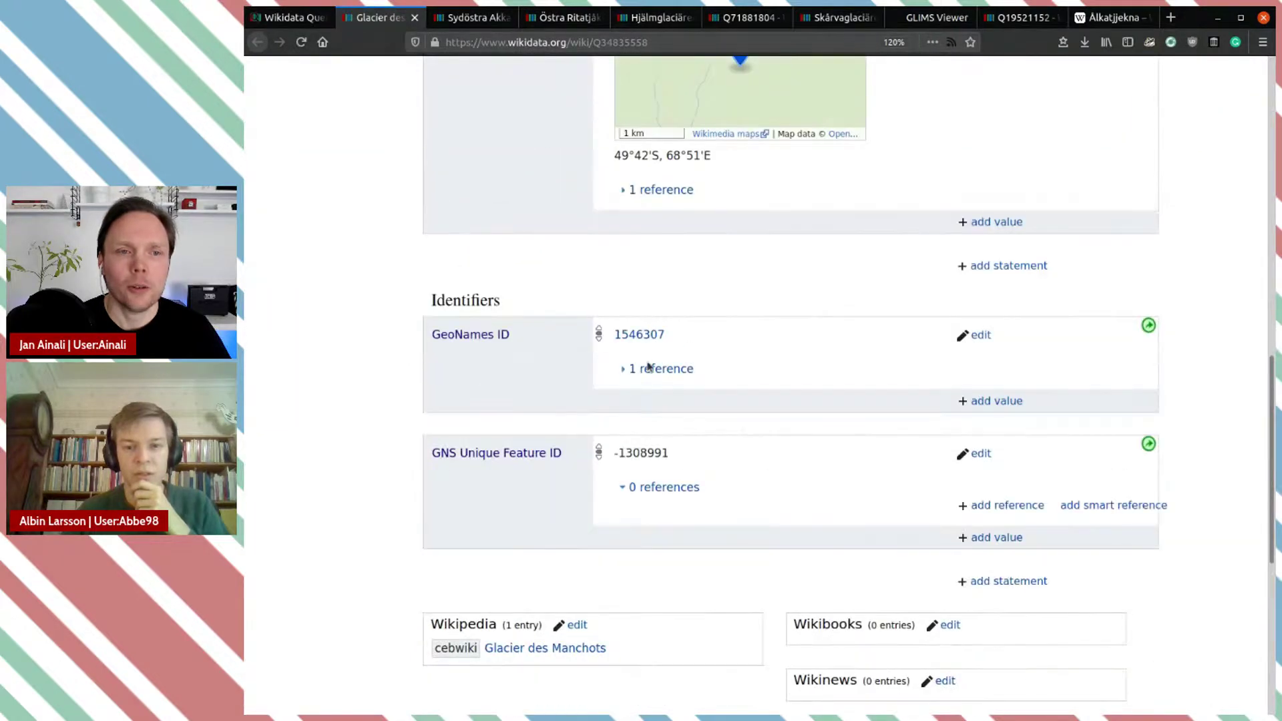
{"action": "left_click", "coordinate": [314, 18]}
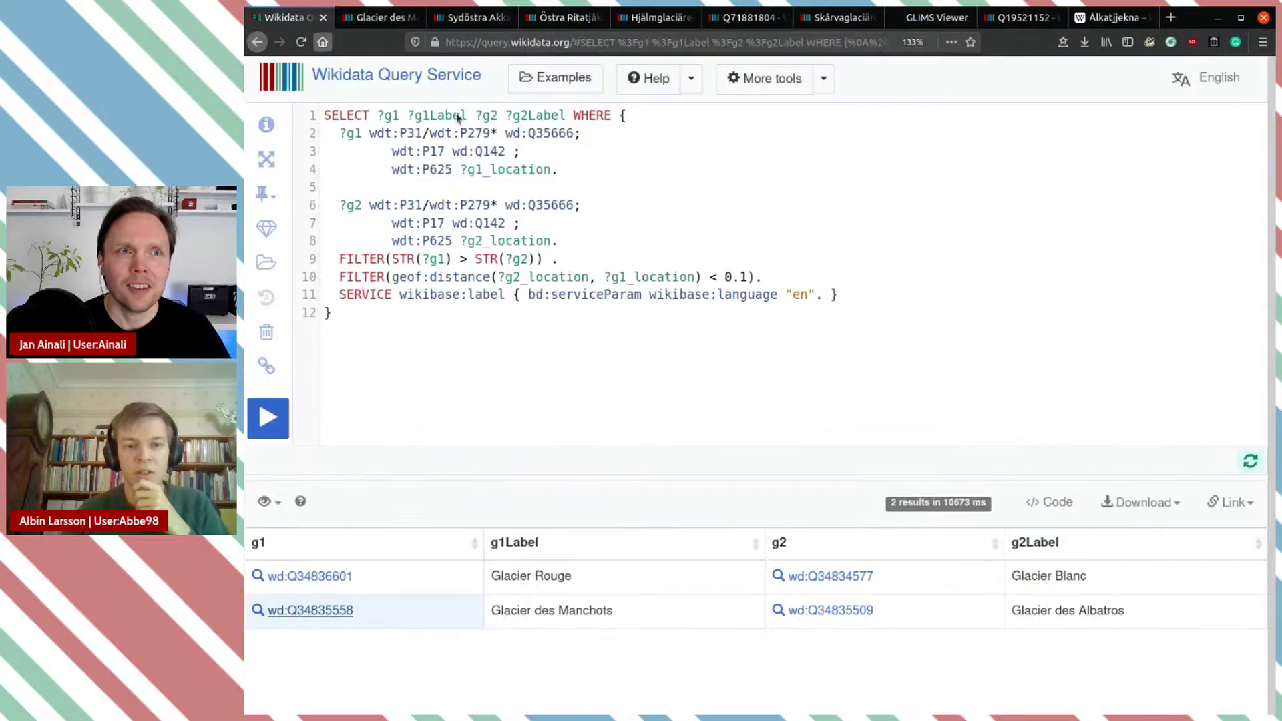
Step: Open Glacier des Albatros (Q34835509) from the results and examine its coordinate location, GeoNames ID and GNS Unique Feature ID
{"action": "left_click", "coordinate": [834, 618]}
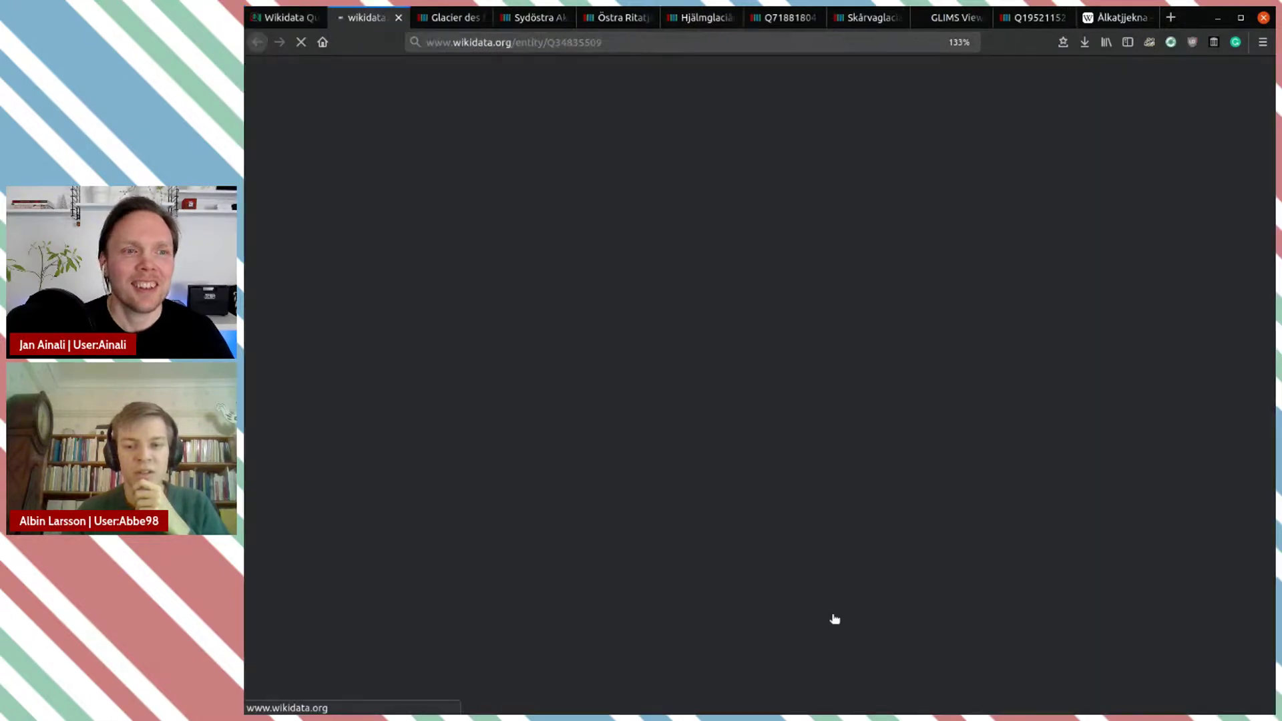
{"action": "scroll", "coordinate": [731, 433], "scroll_direction": "down", "scroll_amount": 10}
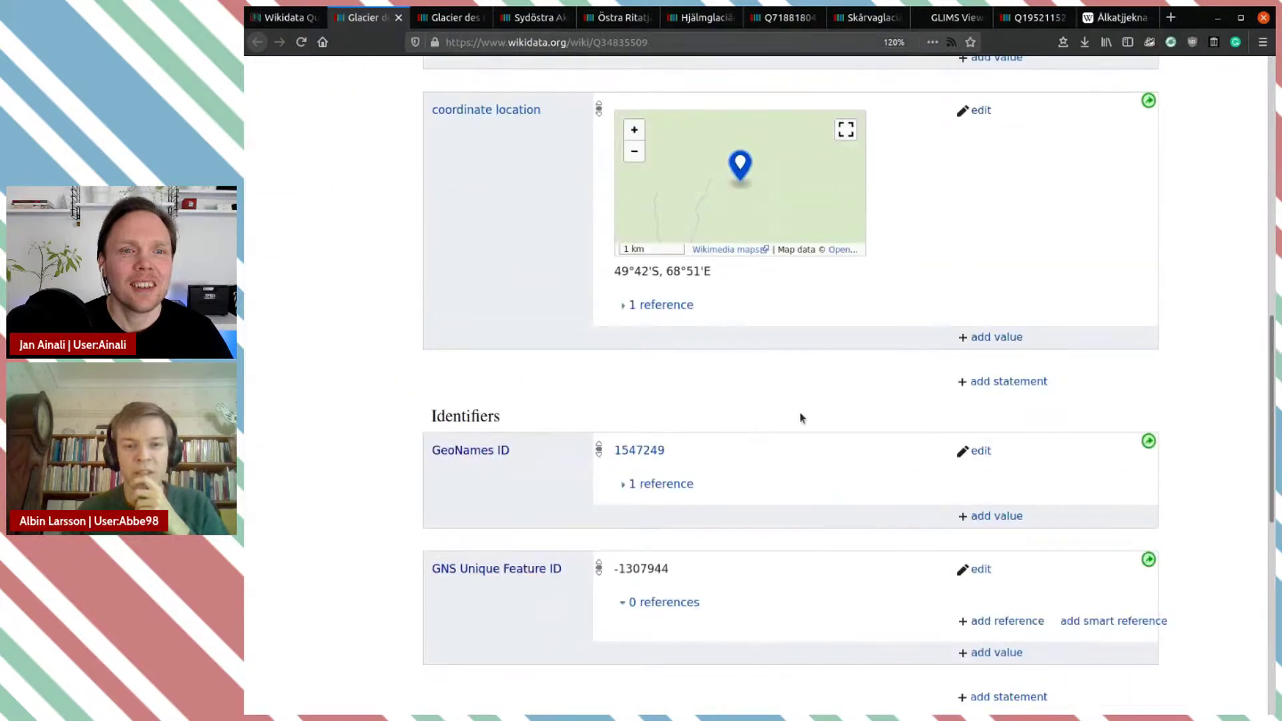
{"action": "scroll", "coordinate": [798, 412], "scroll_direction": "down", "scroll_amount": 2}
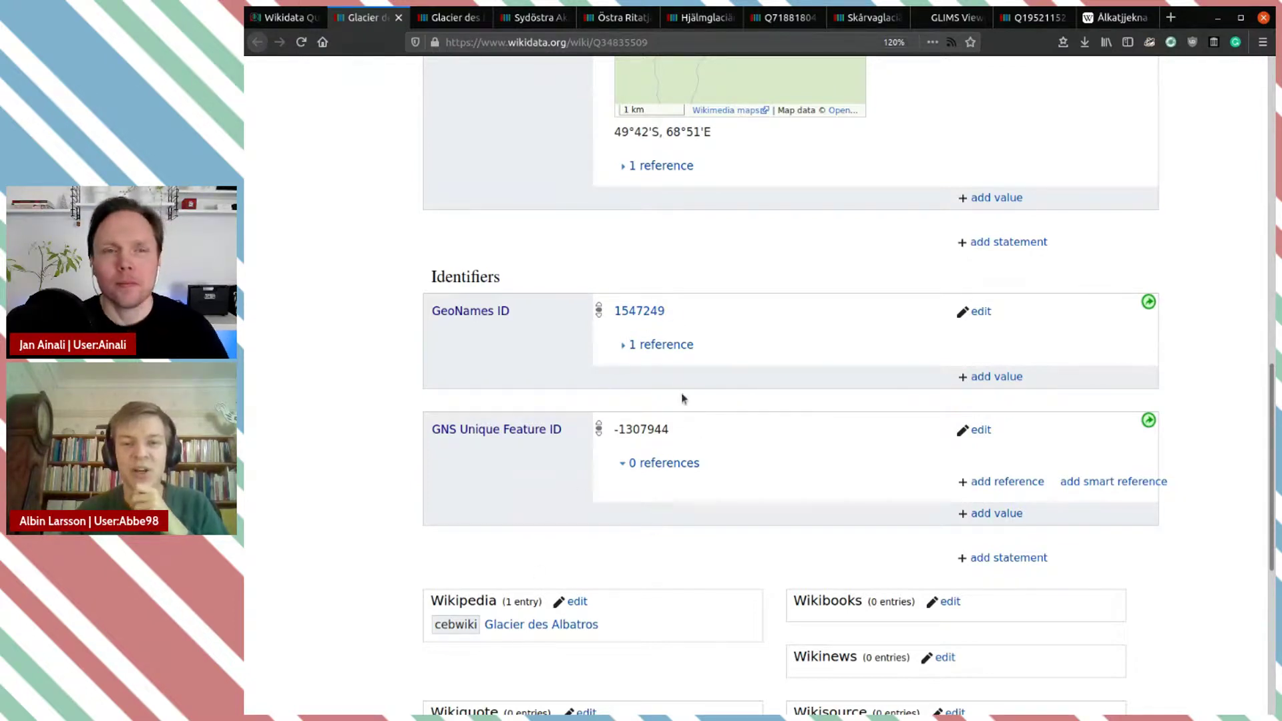
{"action": "scroll", "coordinate": [788, 410], "scroll_direction": "up", "scroll_amount": 4}
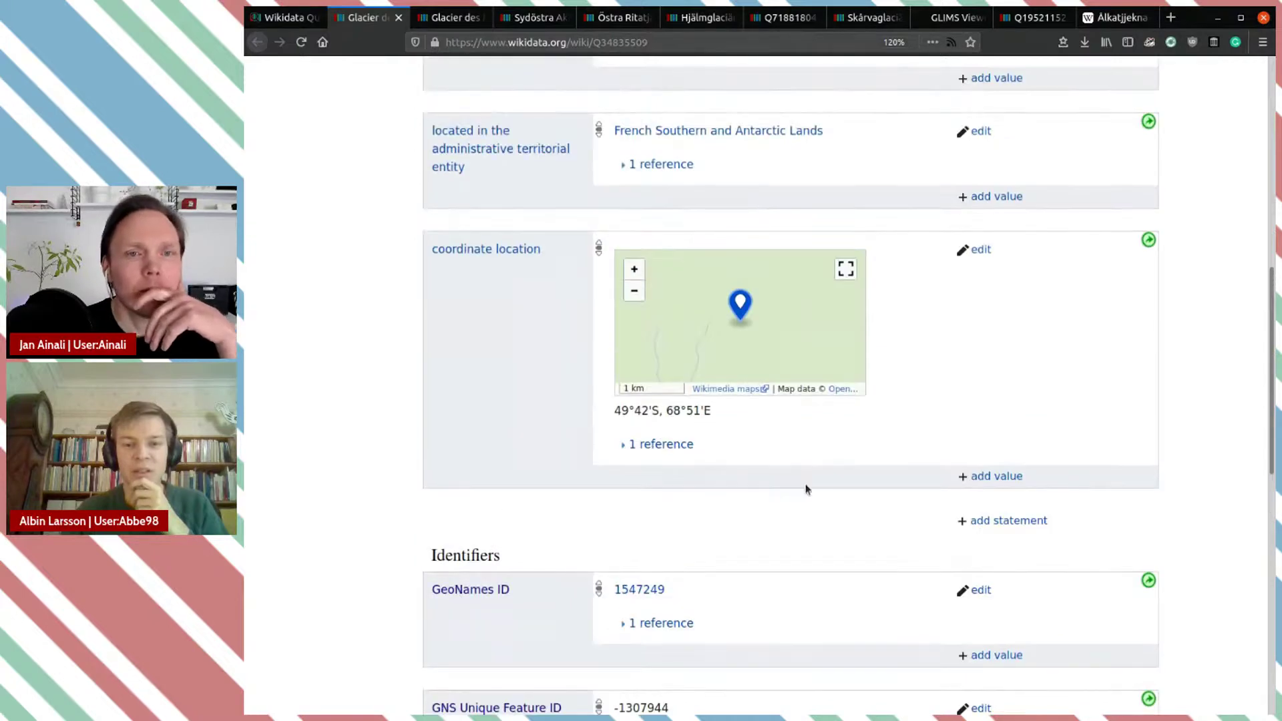
{"action": "scroll", "coordinate": [807, 487], "scroll_direction": "down", "scroll_amount": 5}
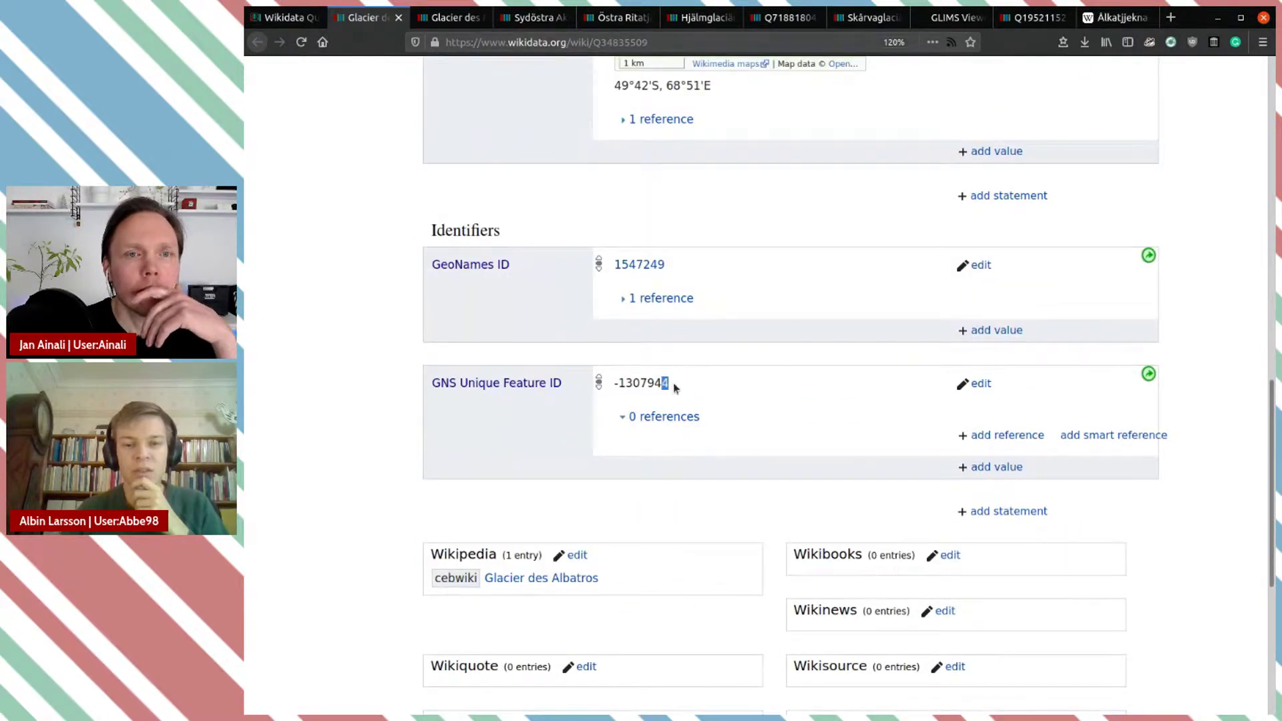
Step: Reopen Glacier des Manchots to compare its identifiers, close that copy and Glacier des Albatros, and return to the query
{"action": "left_click", "coordinate": [307, 19]}
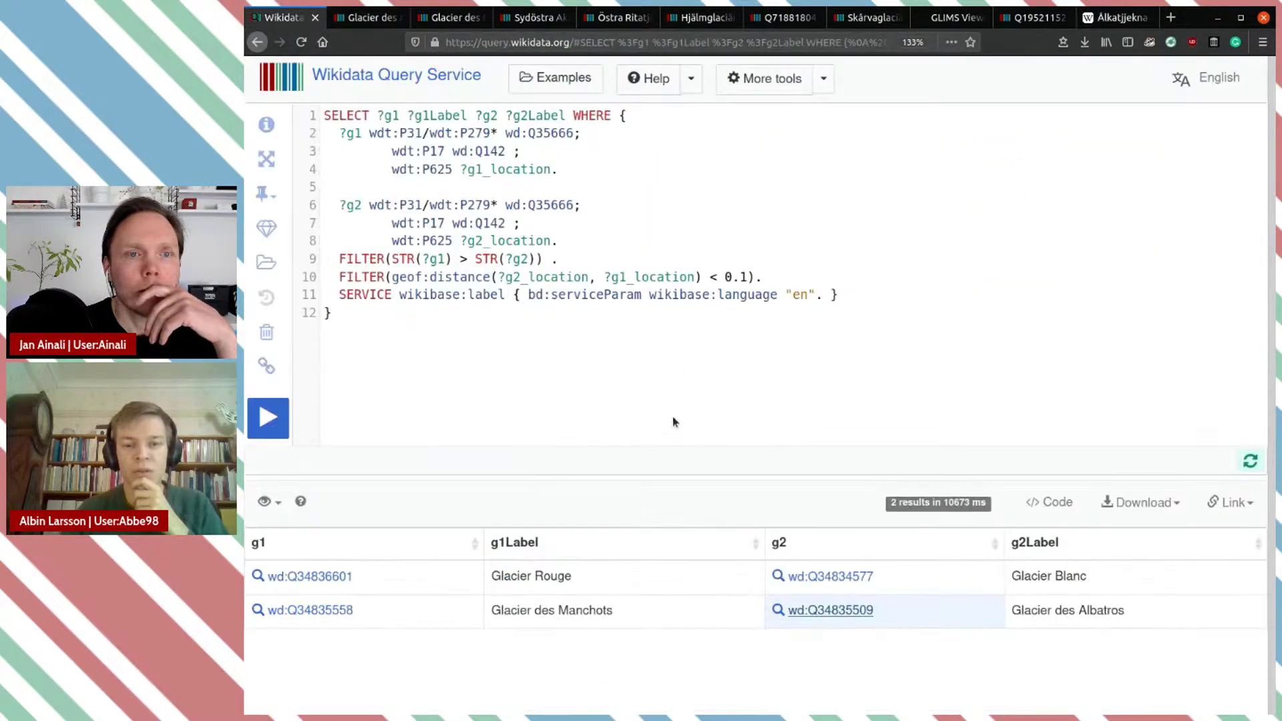
{"action": "left_click", "coordinate": [329, 615]}
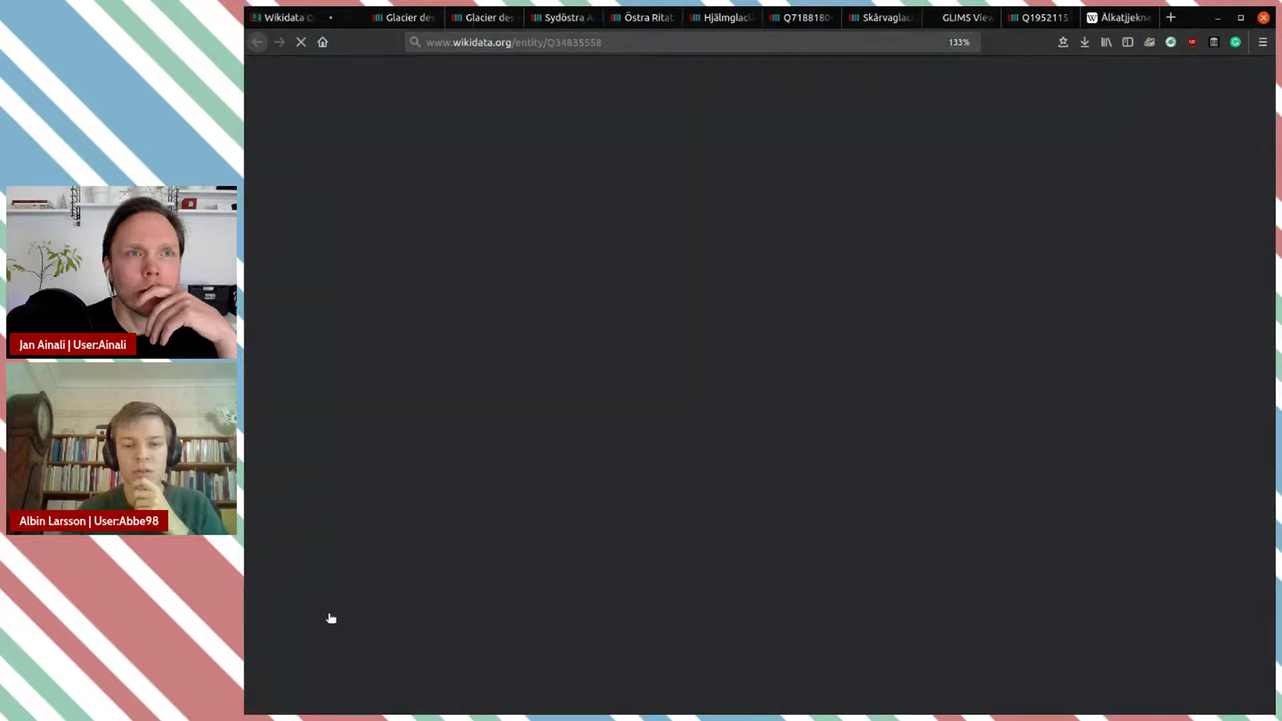
{"action": "scroll", "coordinate": [820, 448], "scroll_direction": "down", "scroll_amount": 15}
{"action": "scroll", "coordinate": [818, 449], "scroll_direction": "up", "scroll_amount": 3}
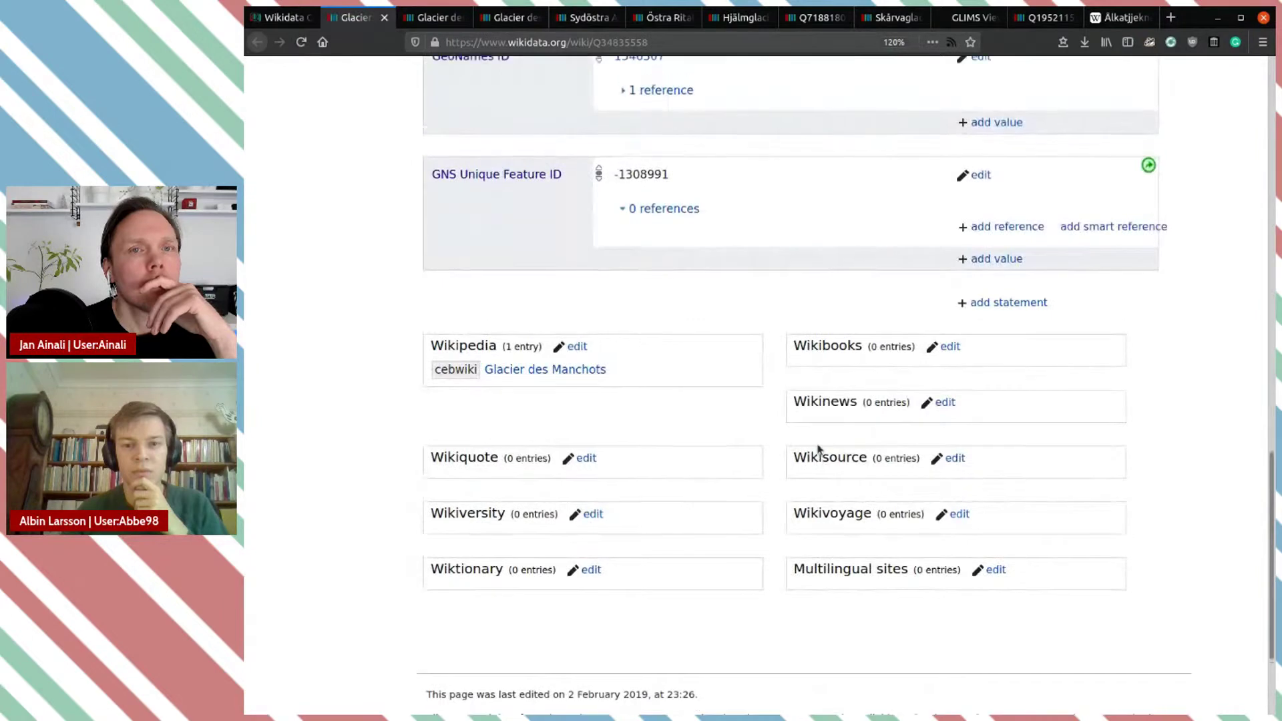
{"action": "left_click", "coordinate": [385, 18]}
{"action": "left_click", "coordinate": [384, 18]}
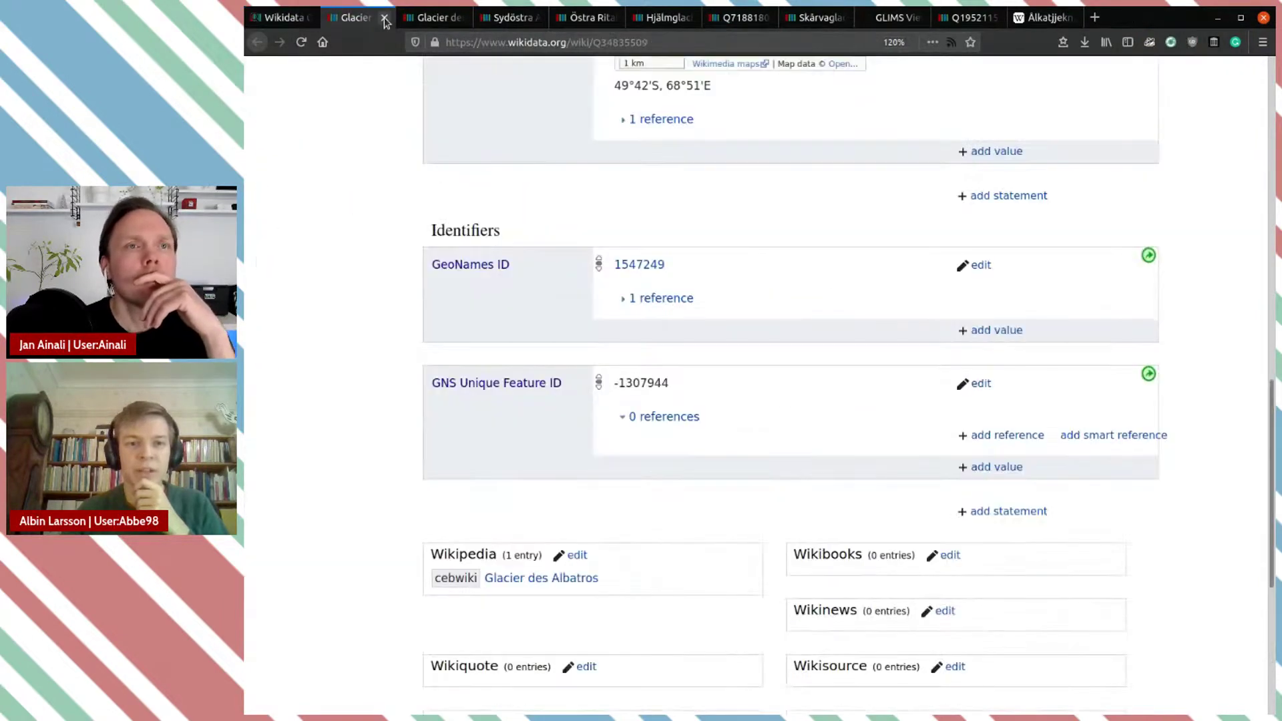
{"action": "left_click", "coordinate": [385, 18]}
{"action": "left_click", "coordinate": [281, 18]}
{"action": "left_click", "coordinate": [661, 402]}
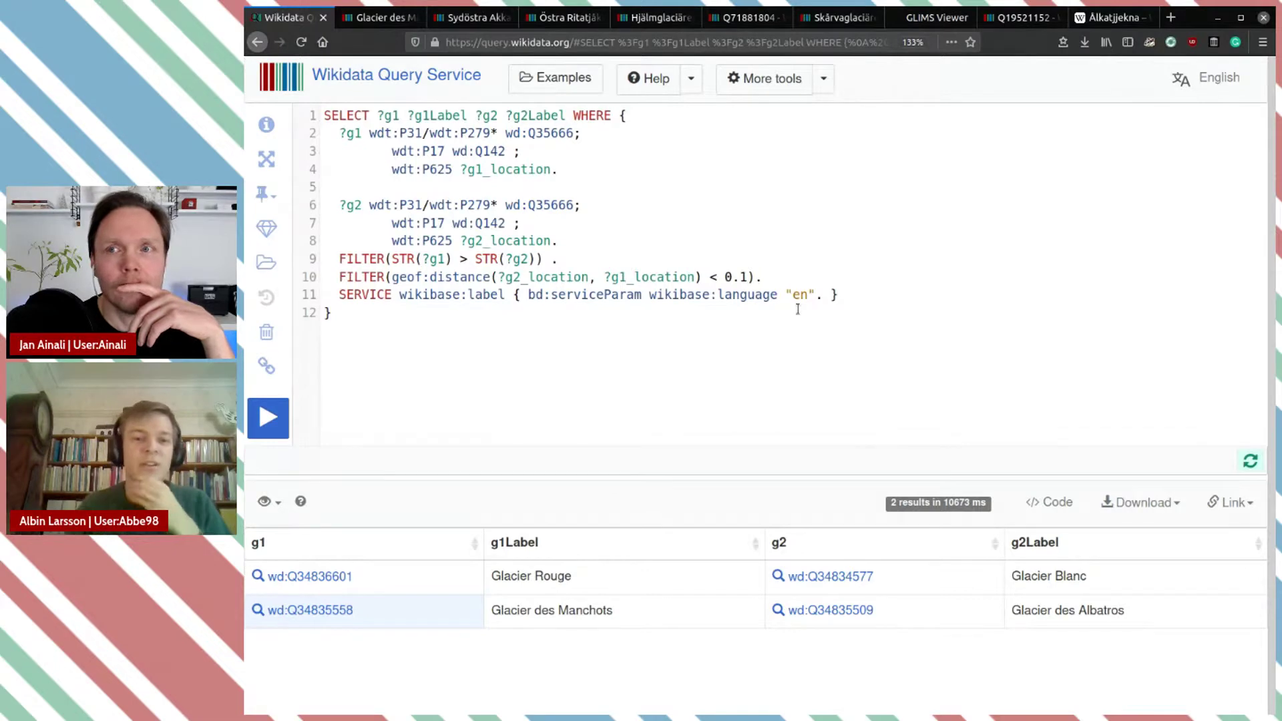
{"action": "left_click", "coordinate": [596, 199]}
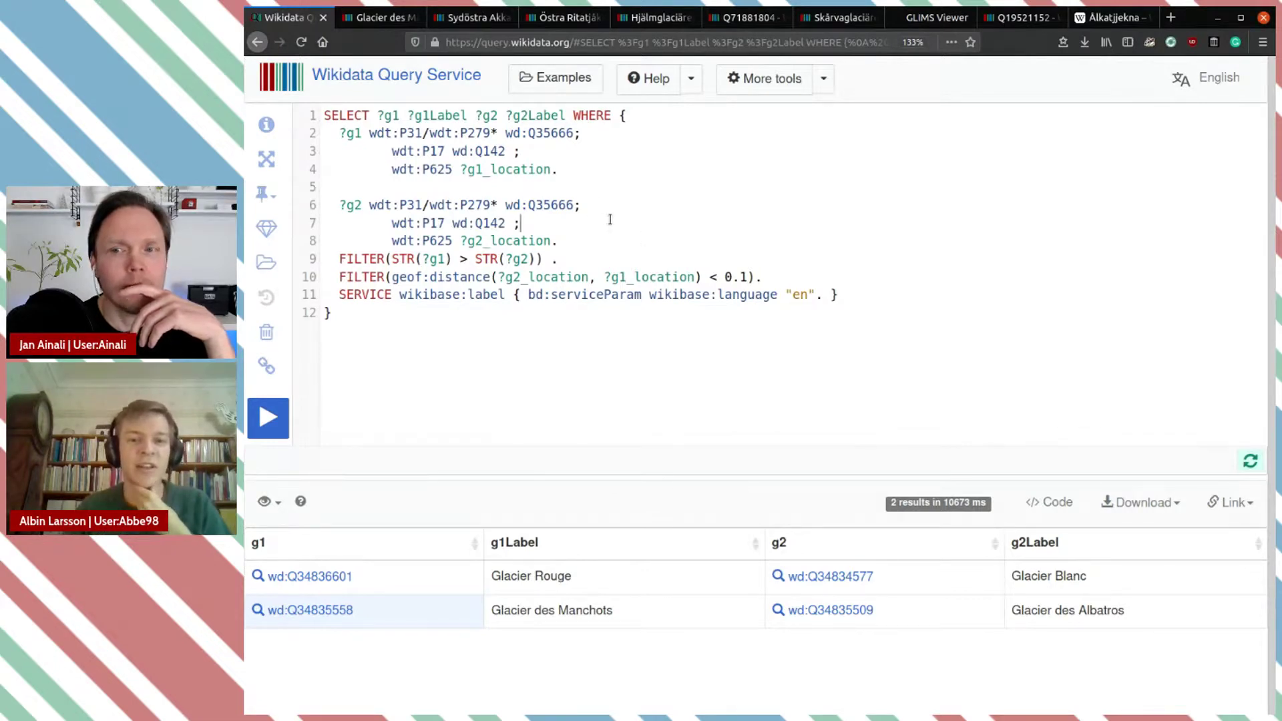
{"action": "left_click", "coordinate": [599, 150]}
{"action": "left_click", "coordinate": [607, 168]}
{"action": "left_click", "coordinate": [610, 132]}
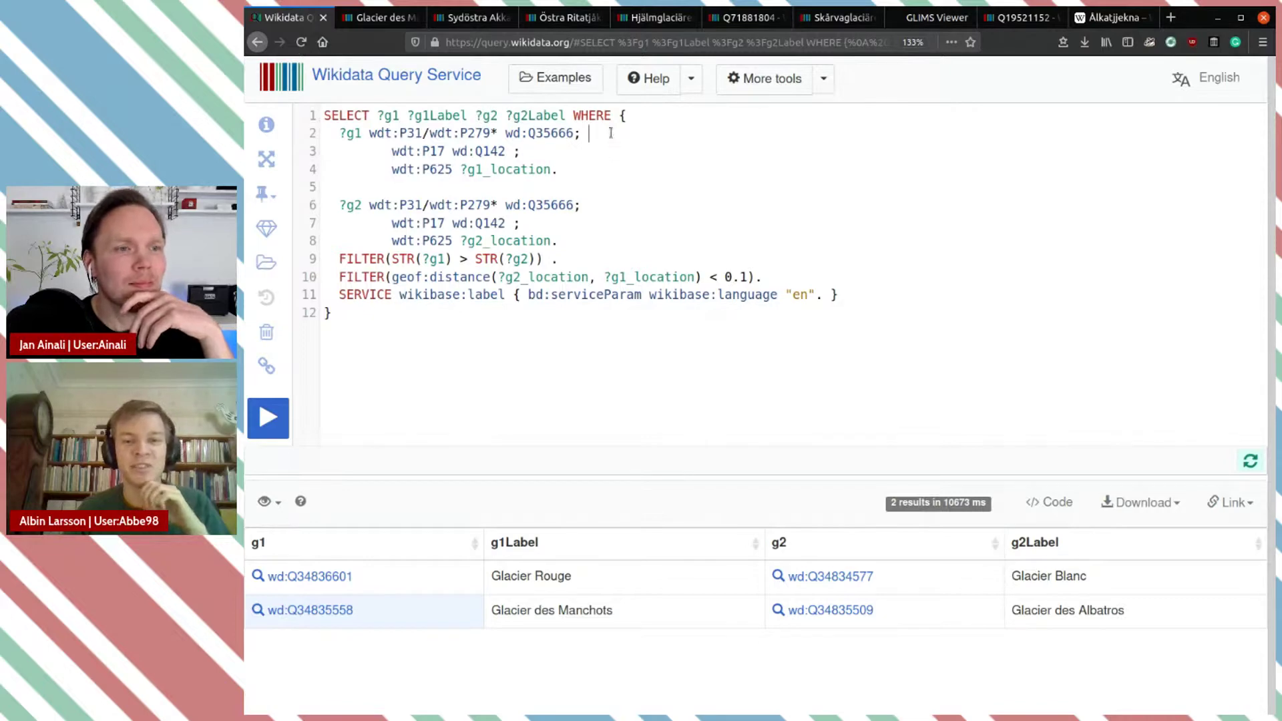
{"action": "key", "text": "BackSpace"}
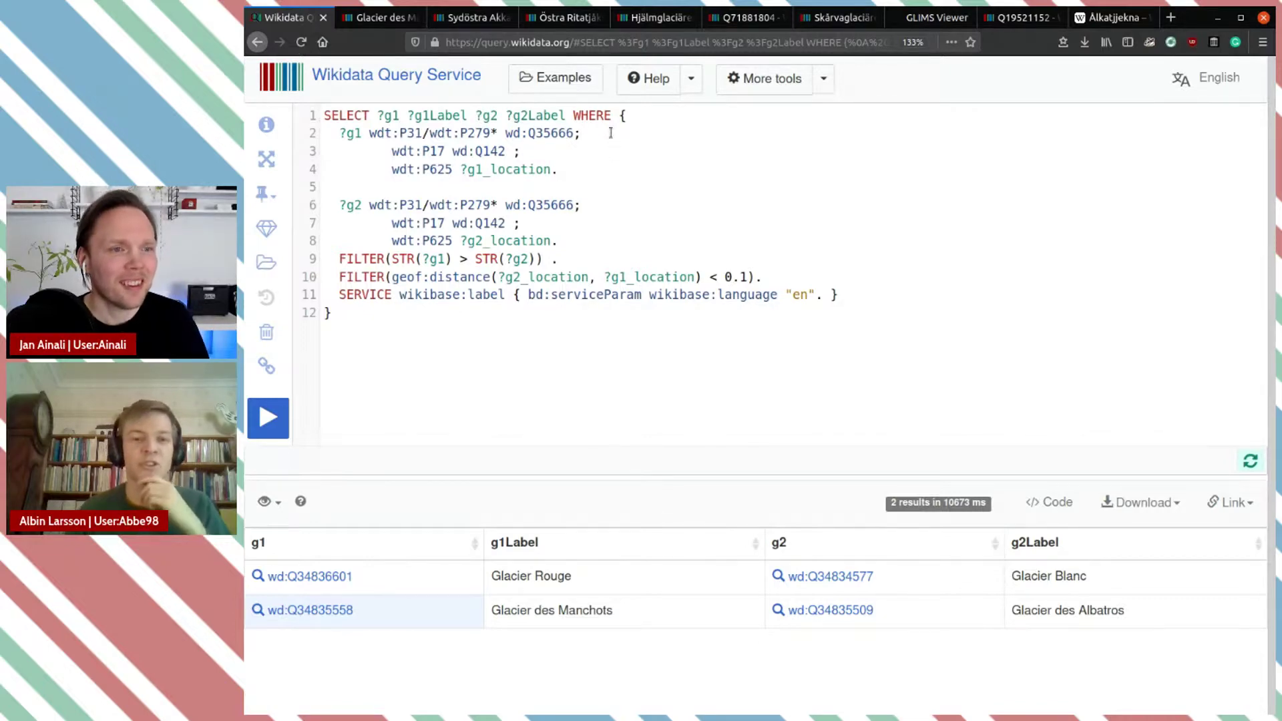
{"action": "left_click", "coordinate": [610, 167]}
{"action": "left_click", "coordinate": [617, 150]}
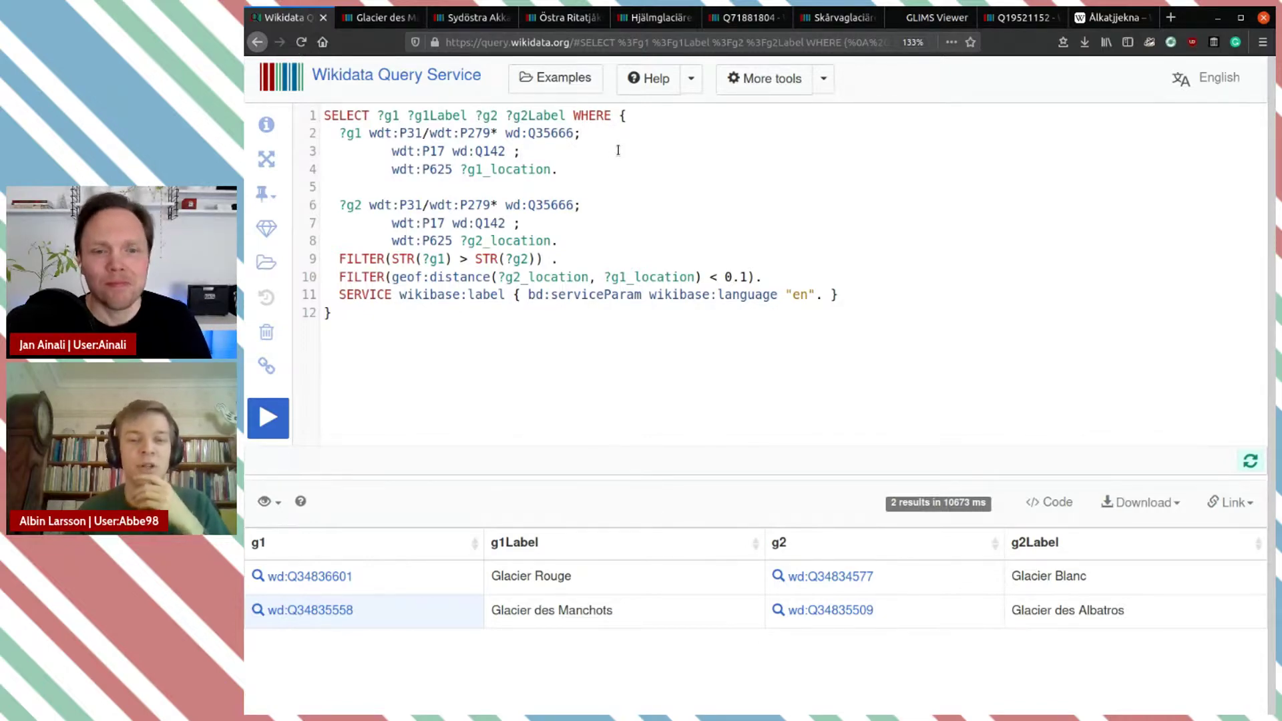